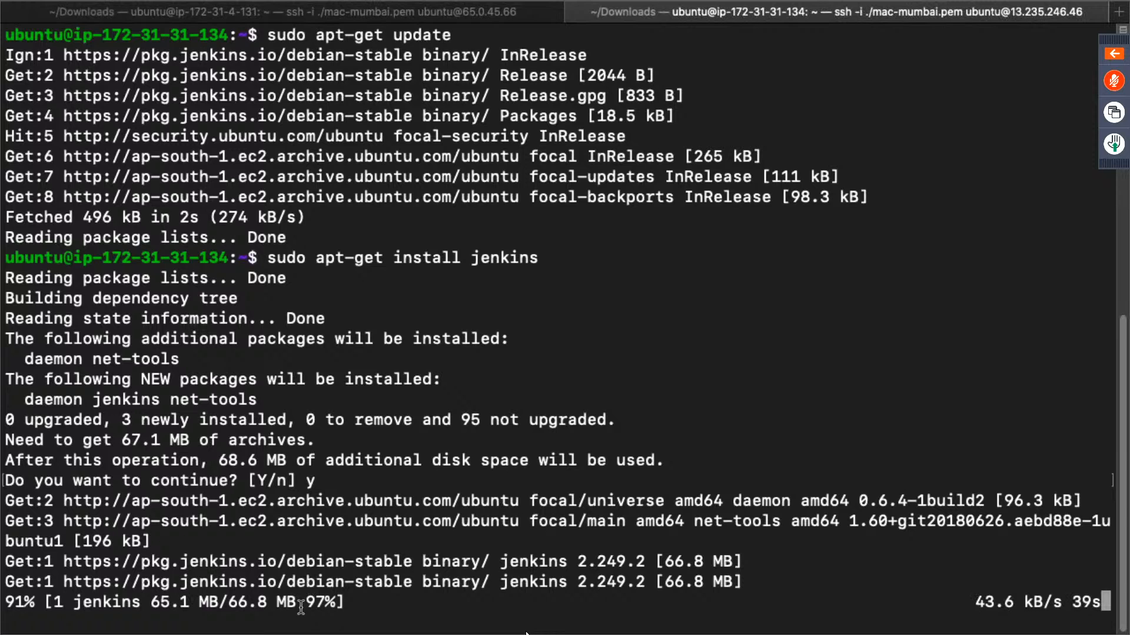
- Check the status of the jenkins service on the master server with "service jenkins status"
double_click(994, 605)
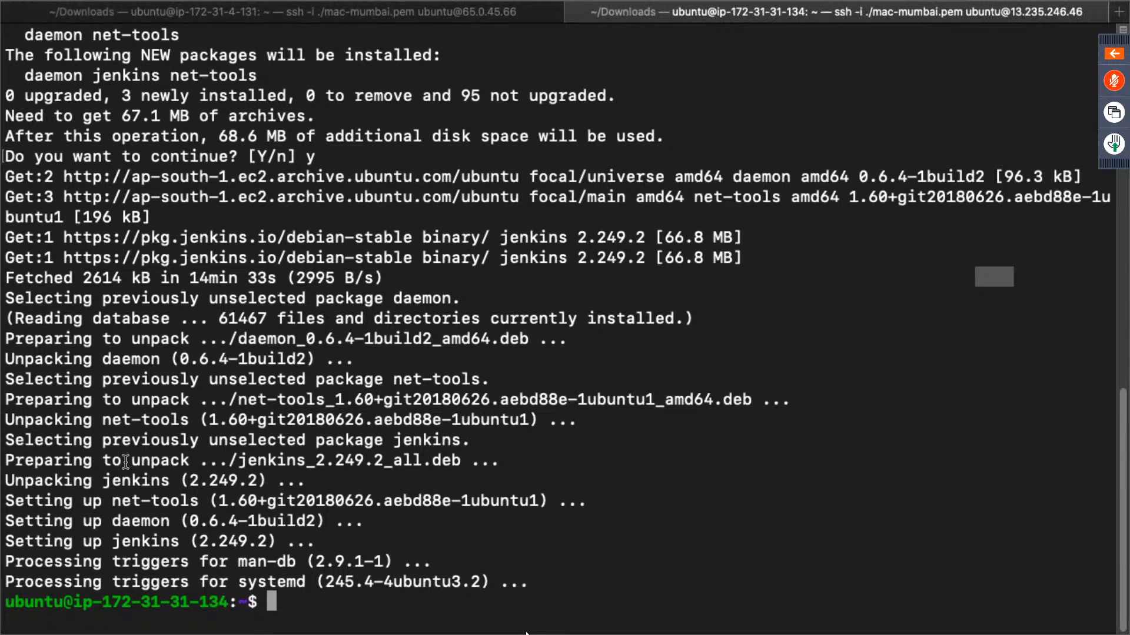
text(service jenkins status)
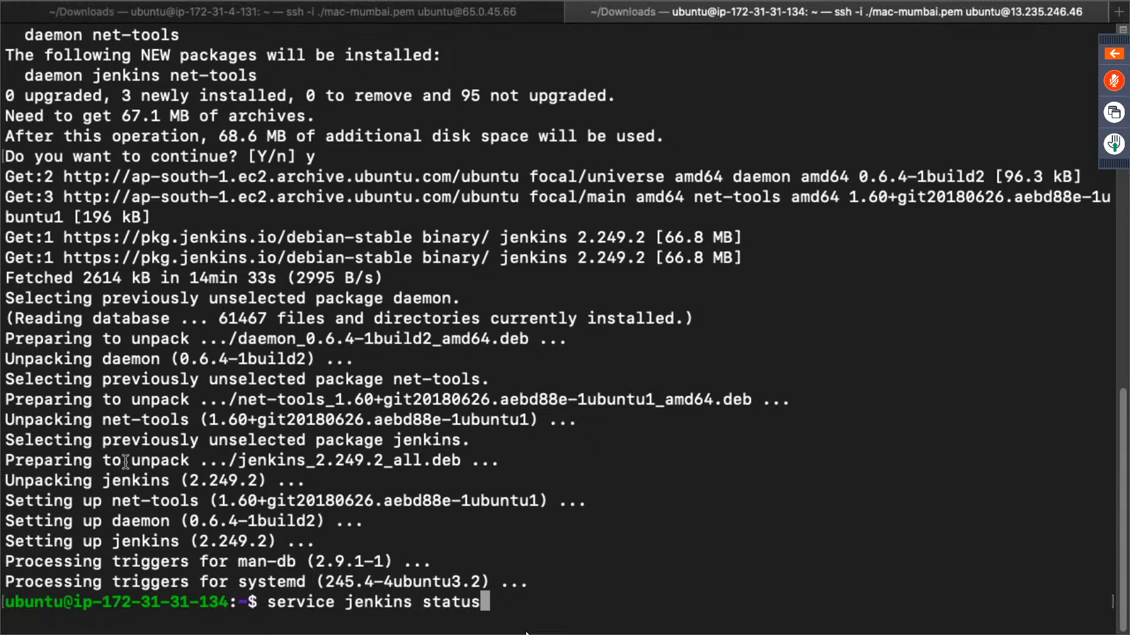
key(Return)
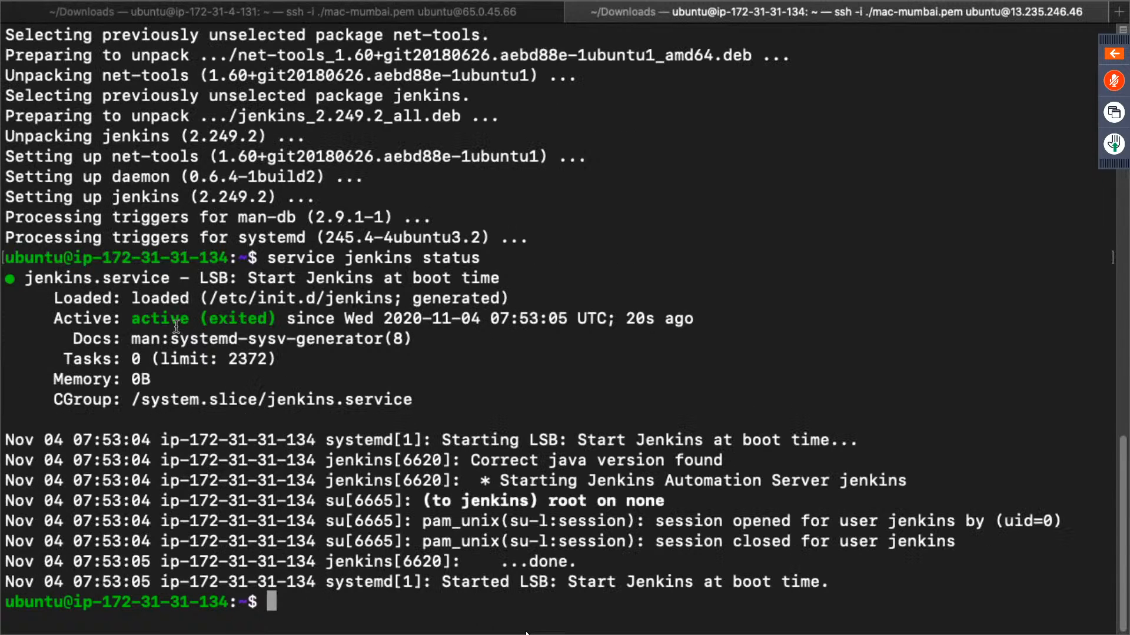
double_click(175, 320)
- Switch to the EC2 console in the browser and leave only the running master instance selected to get its public IPv4 address
key(ctrl+Right)
click(323, 29)
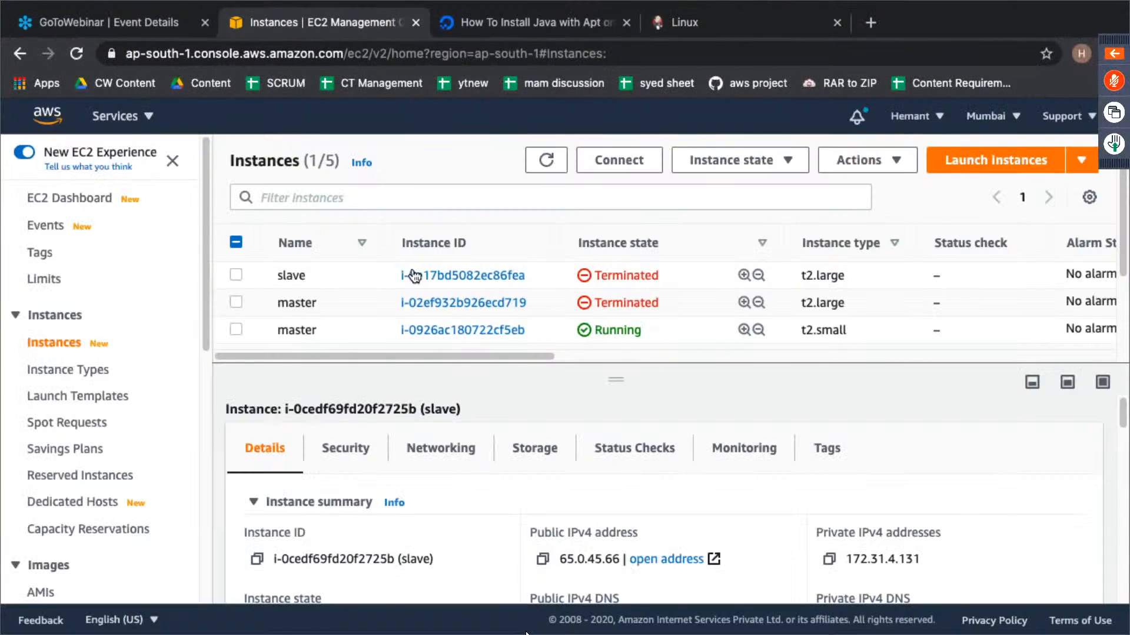
click(235, 330)
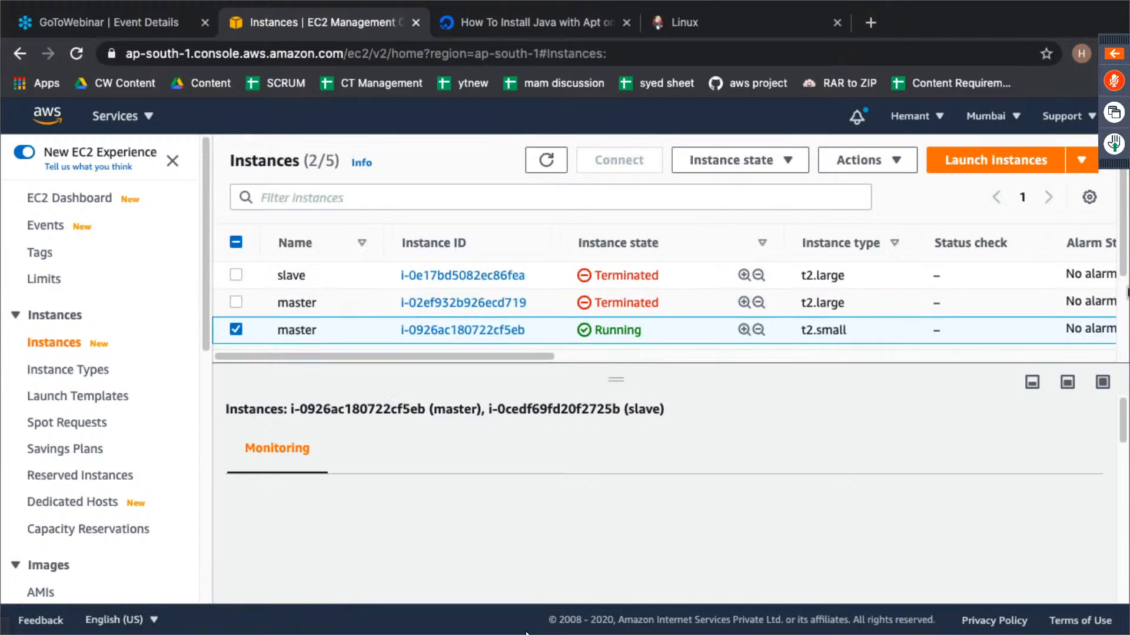
scroll(404, 295, down, 2)
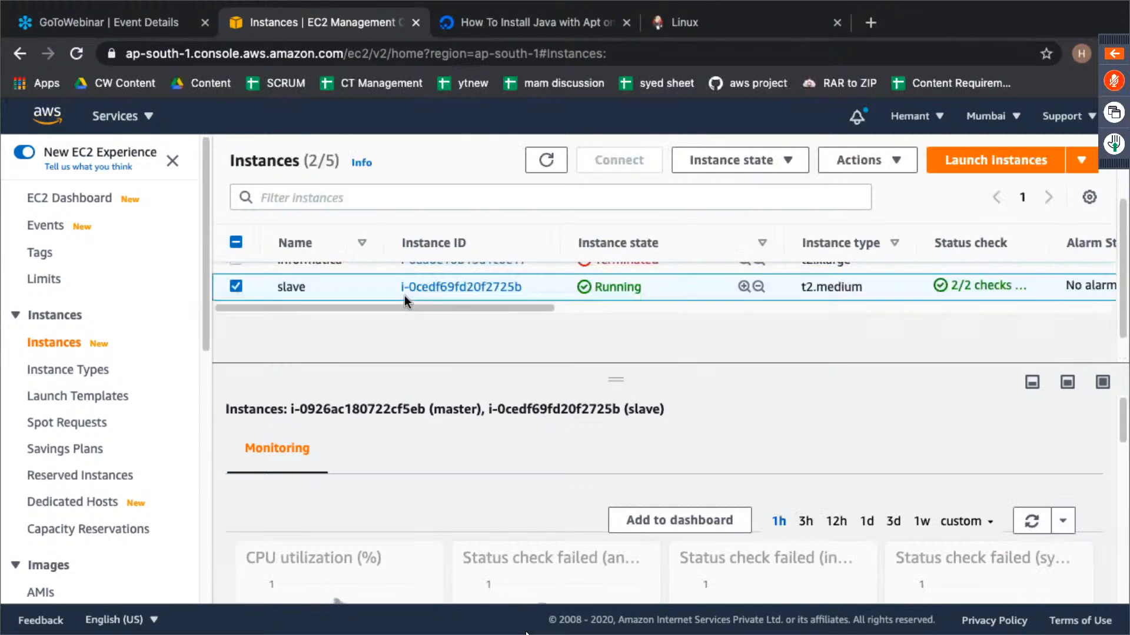
scroll(405, 297, up, 2)
scroll(404, 296, down, 5)
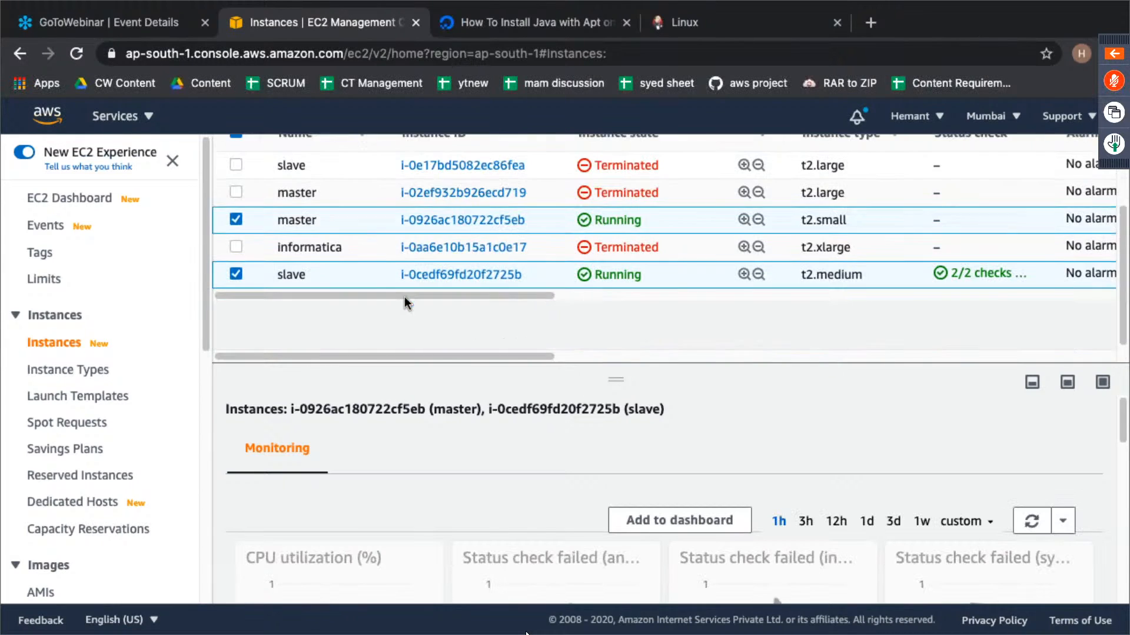
click(237, 274)
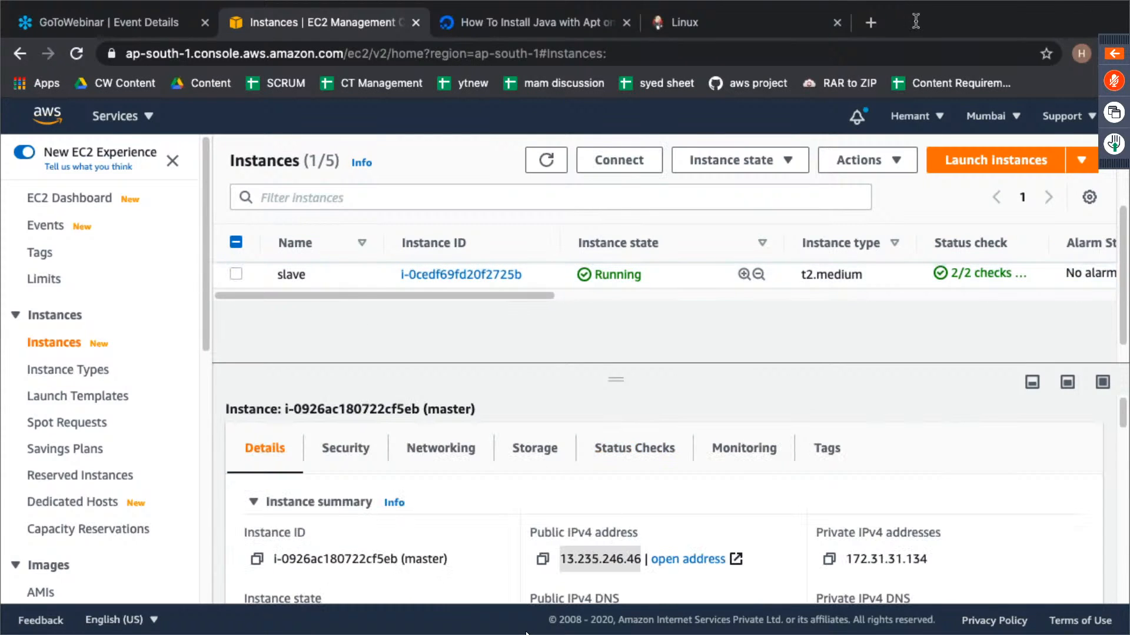
- Open 13.235.246.46:8080 in a new browser tab
click(874, 22)
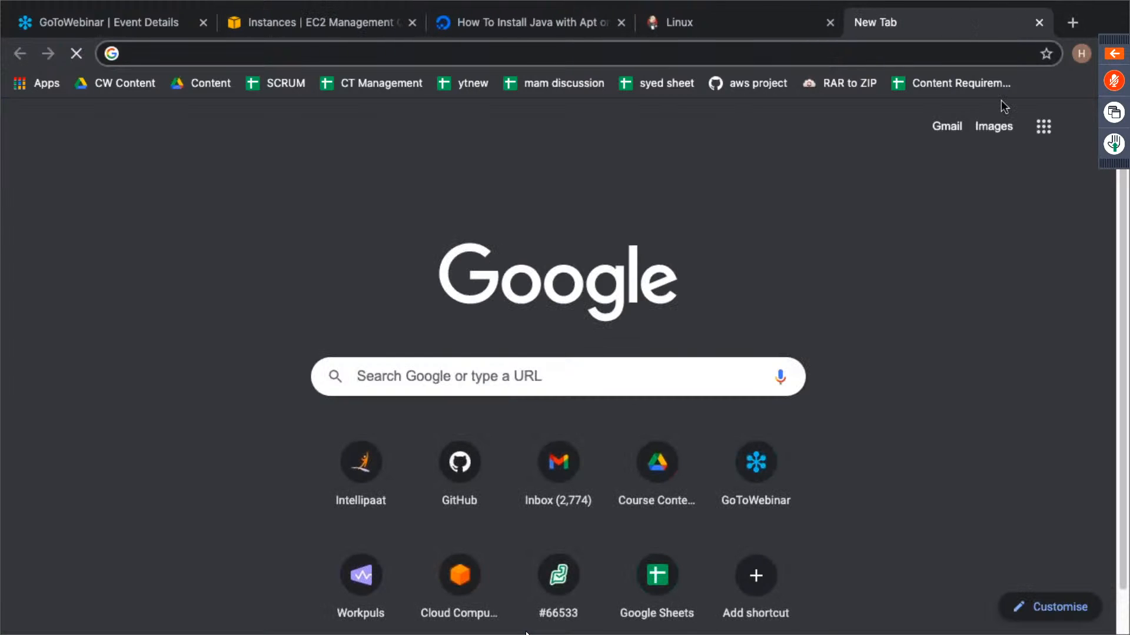
text(13.235.246.46)
text(:808)
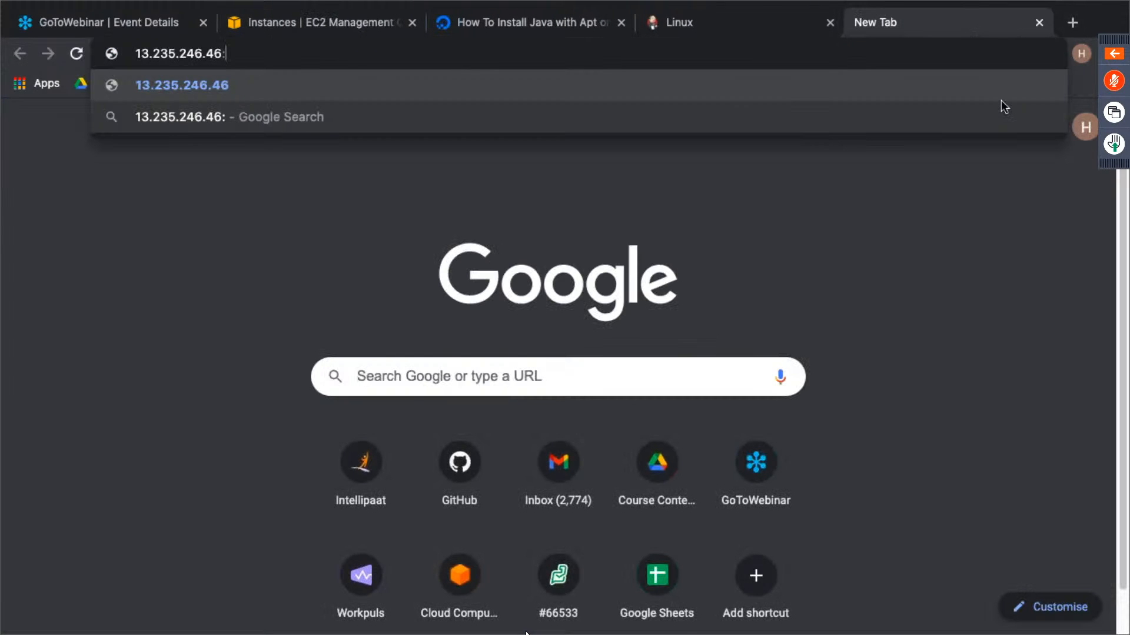
text(0)
key(Return)
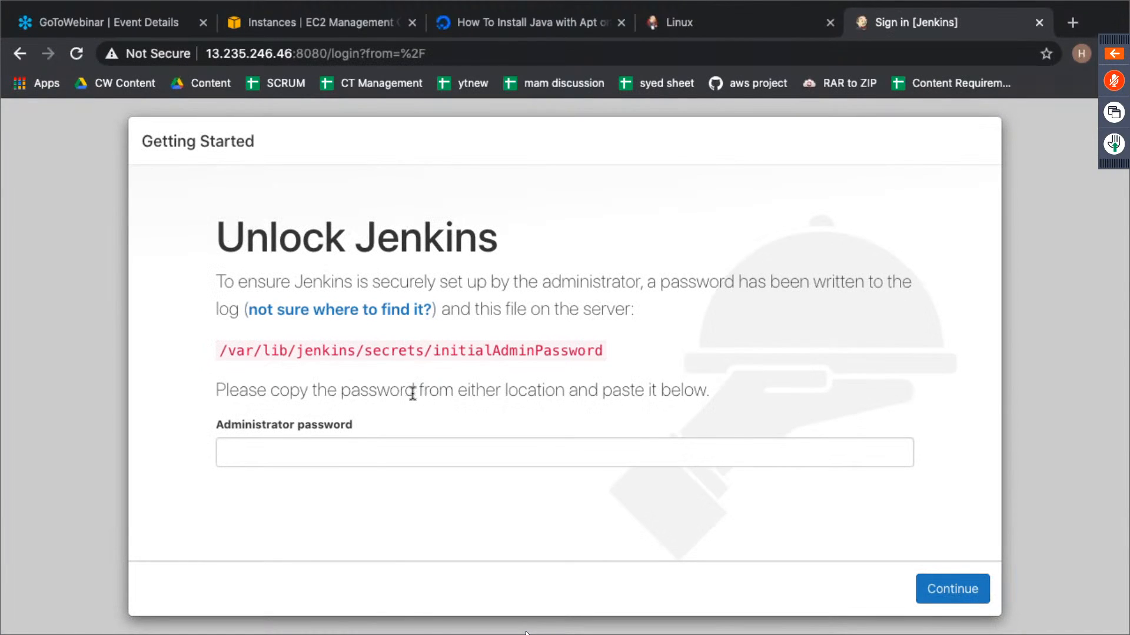
- Copy the password file path from the Unlock Jenkins page and print /var/lib/jenkins/secrets/initialAdminPassword with sudo cat in the terminal
drag(229, 237, 599, 233)
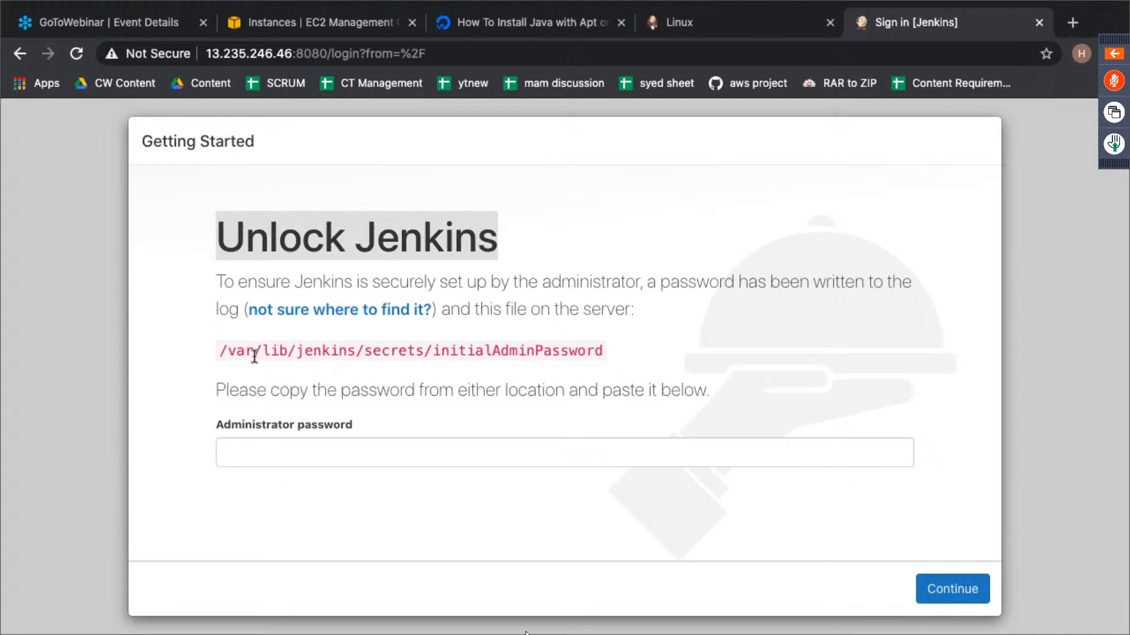
drag(217, 350, 606, 351)
key(super+c)
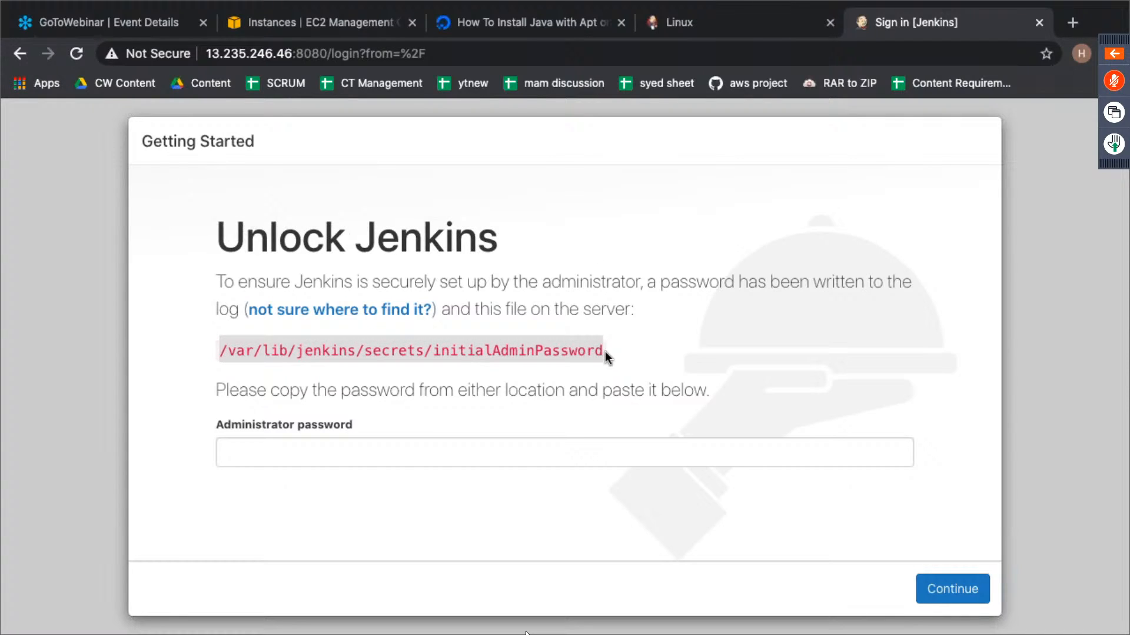
key(ctrl+Left)
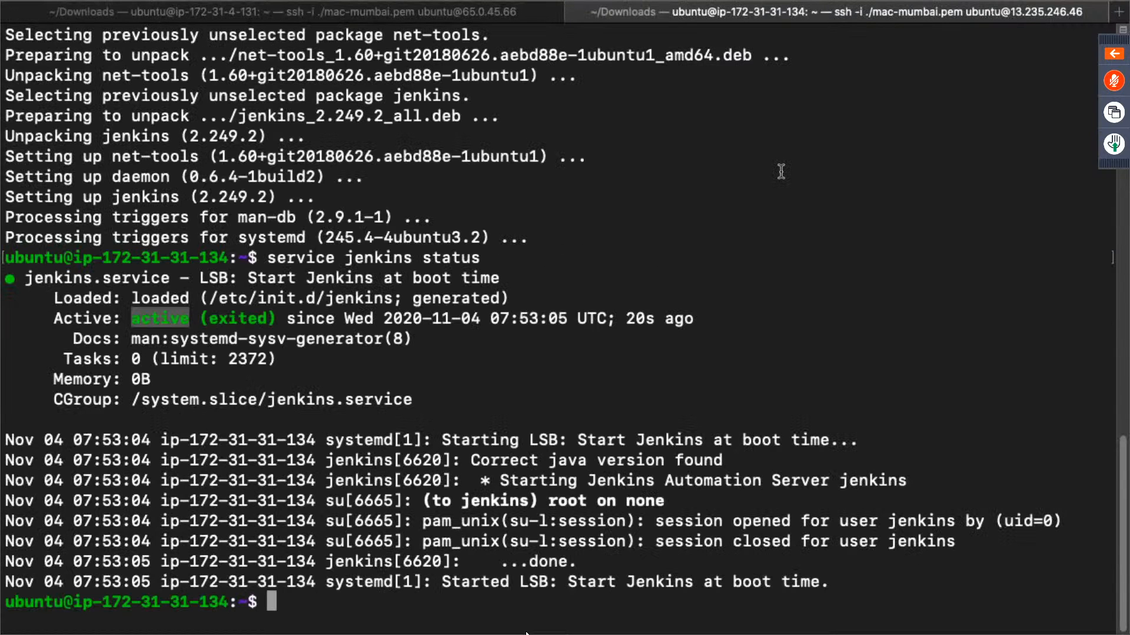
text(sudo )
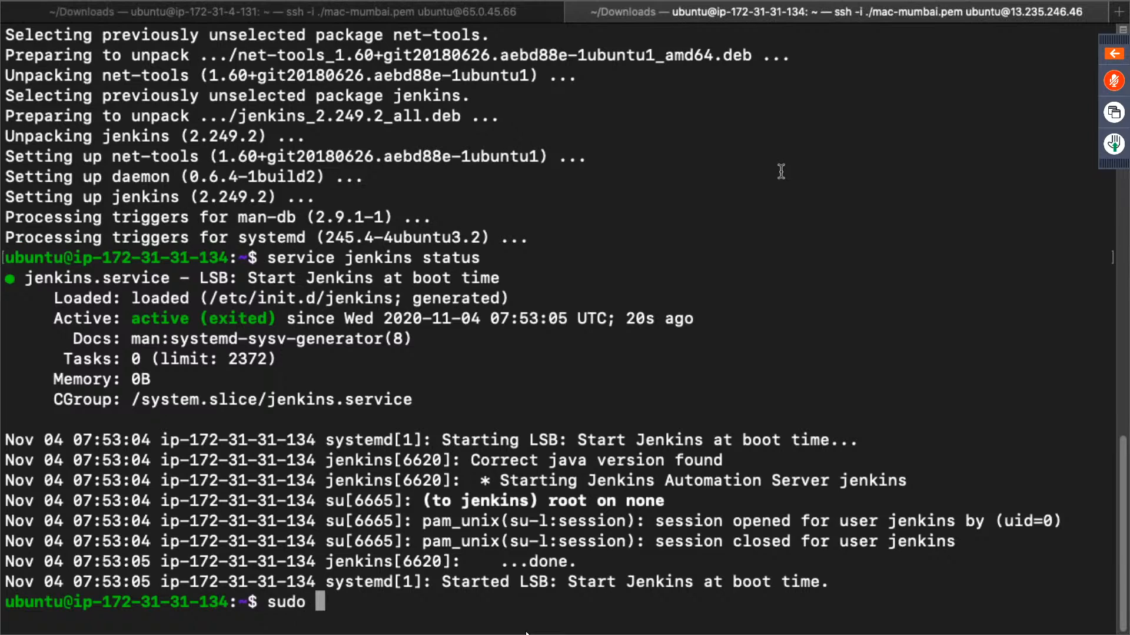
text(cat)
key(super+v)
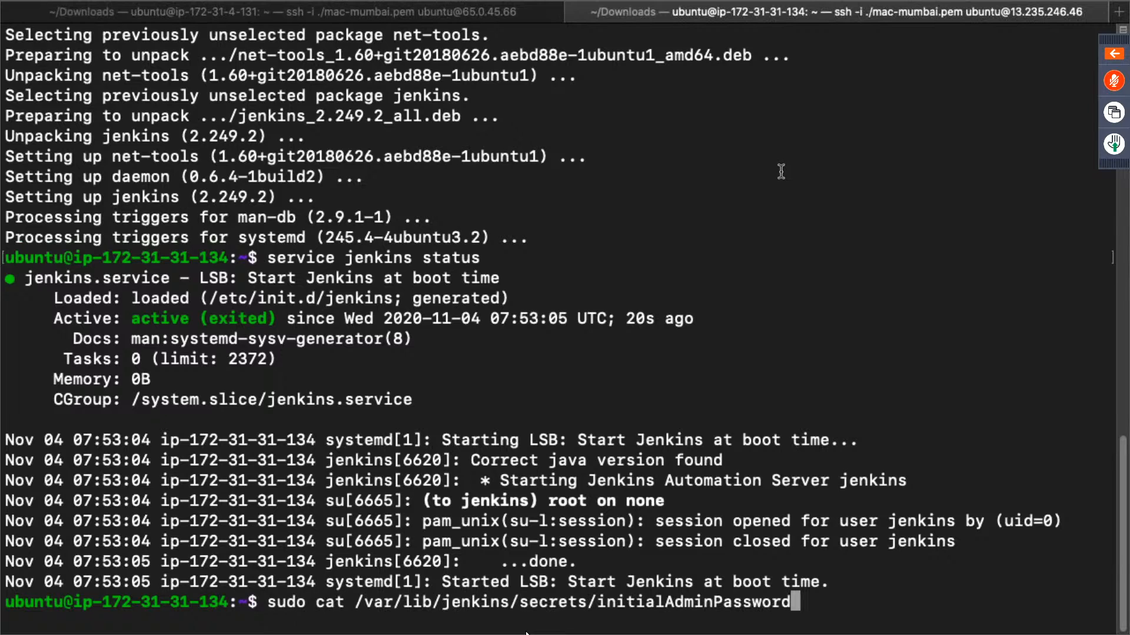
key(Return)
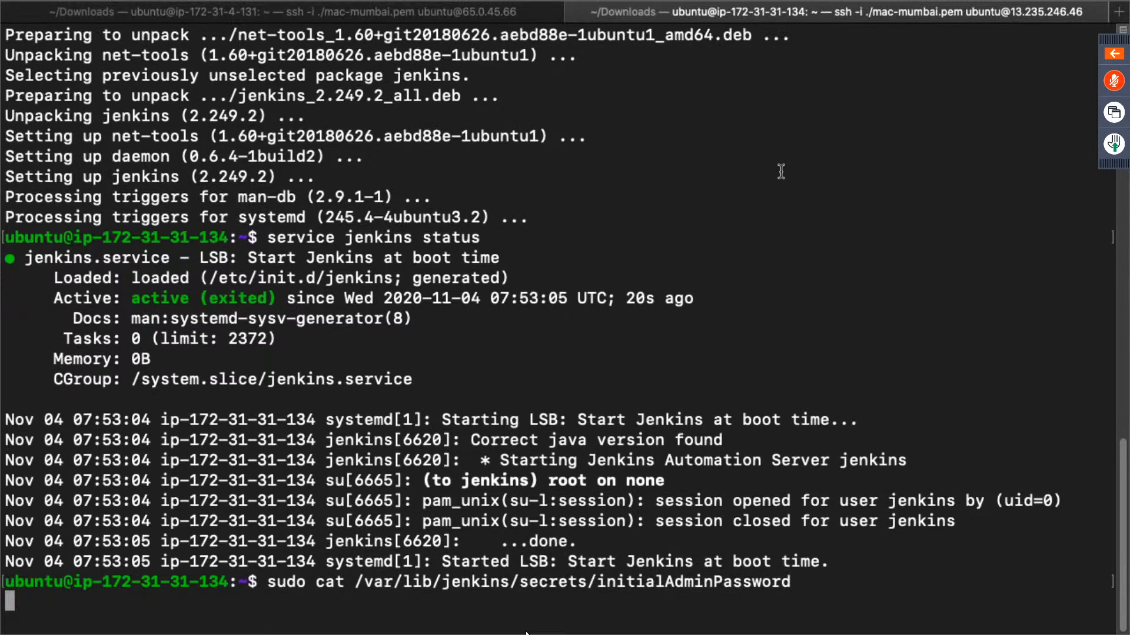
- Copy the initial password into the Administrator password field to unlock Jenkins, and decline saving it in the browser
double_click(124, 582)
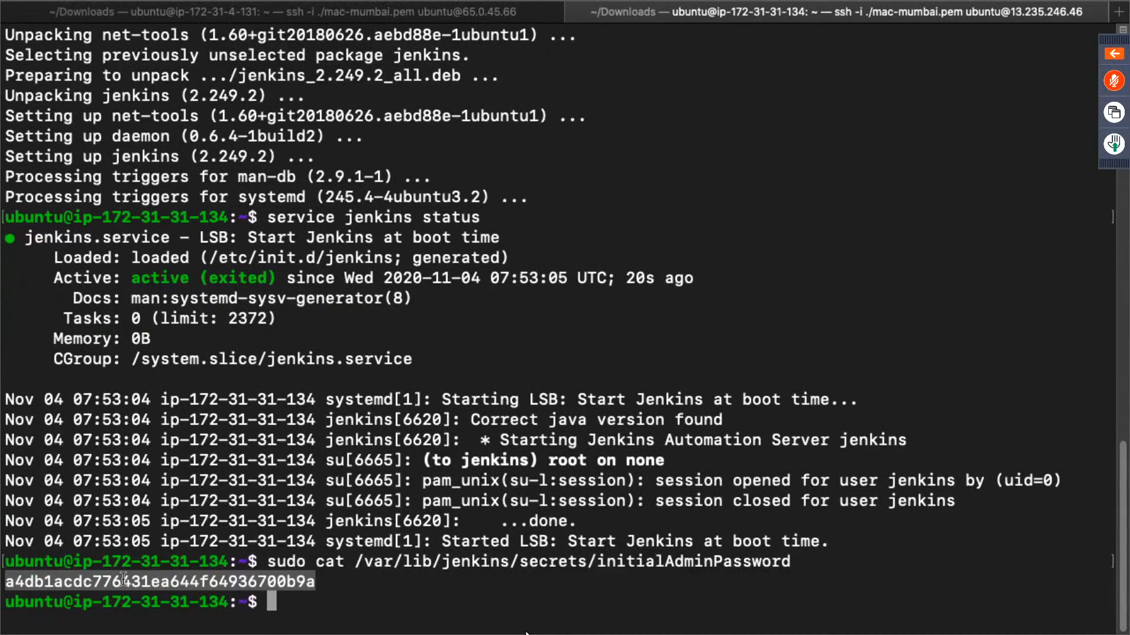
key(super+Tab)
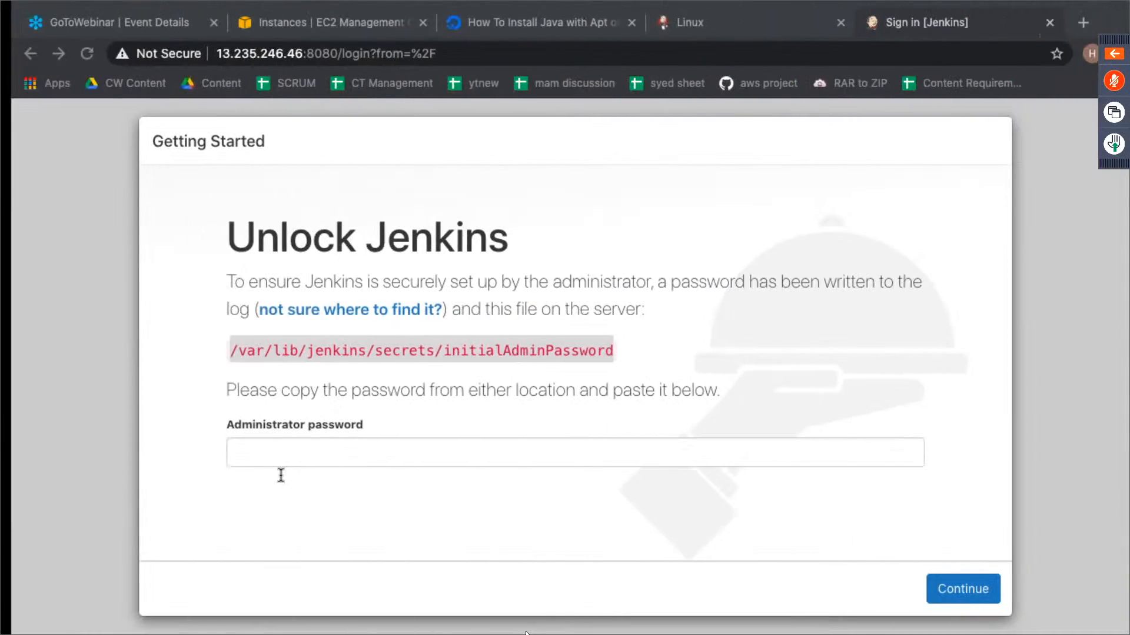
click(344, 441)
key(super+v)
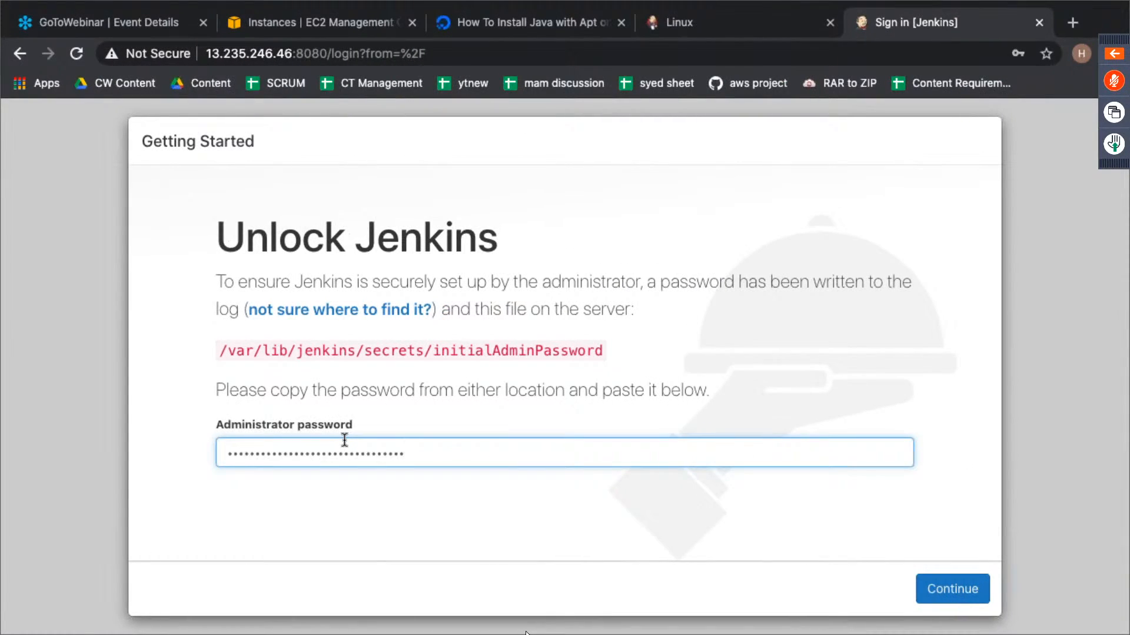
click(940, 593)
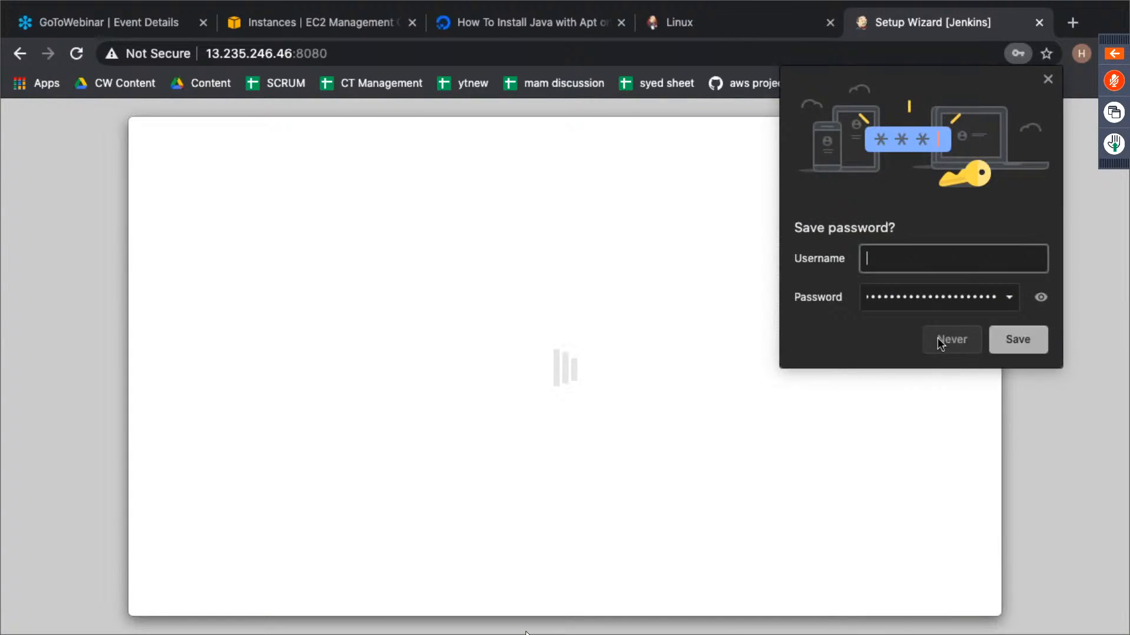
click(939, 339)
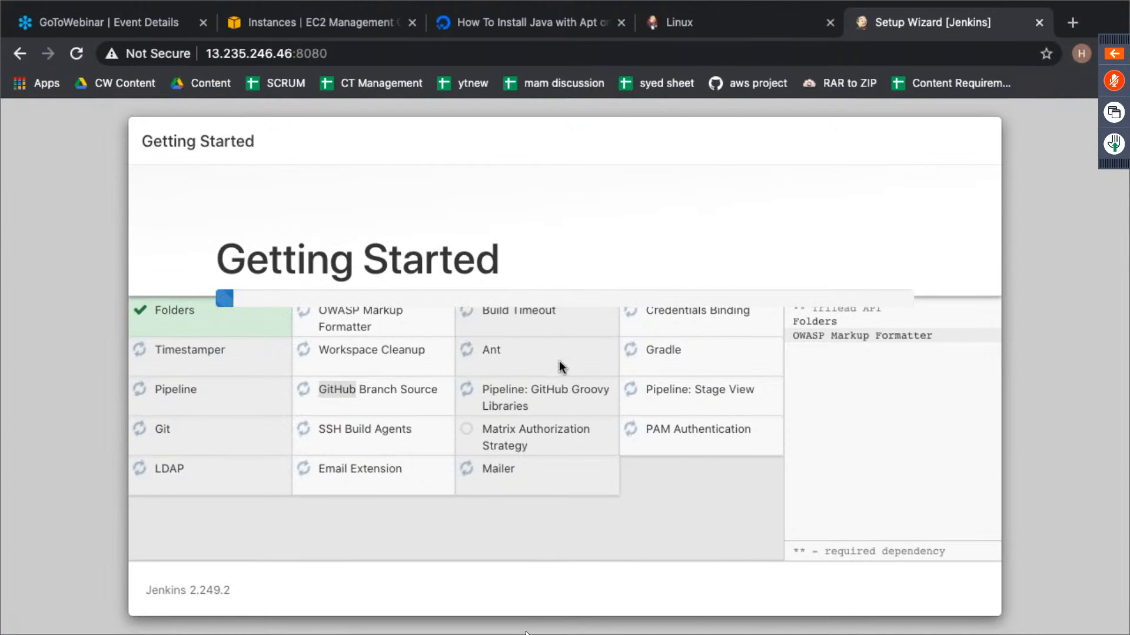
- Switch to the terminal and clear its output
key(ctrl+Left)
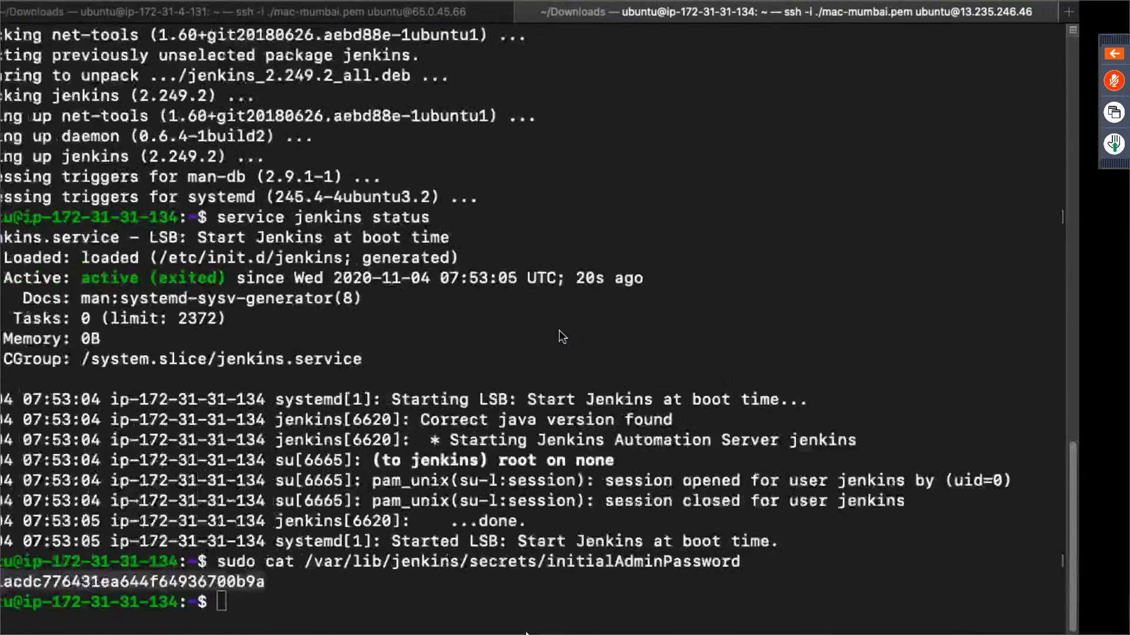
text(clear)
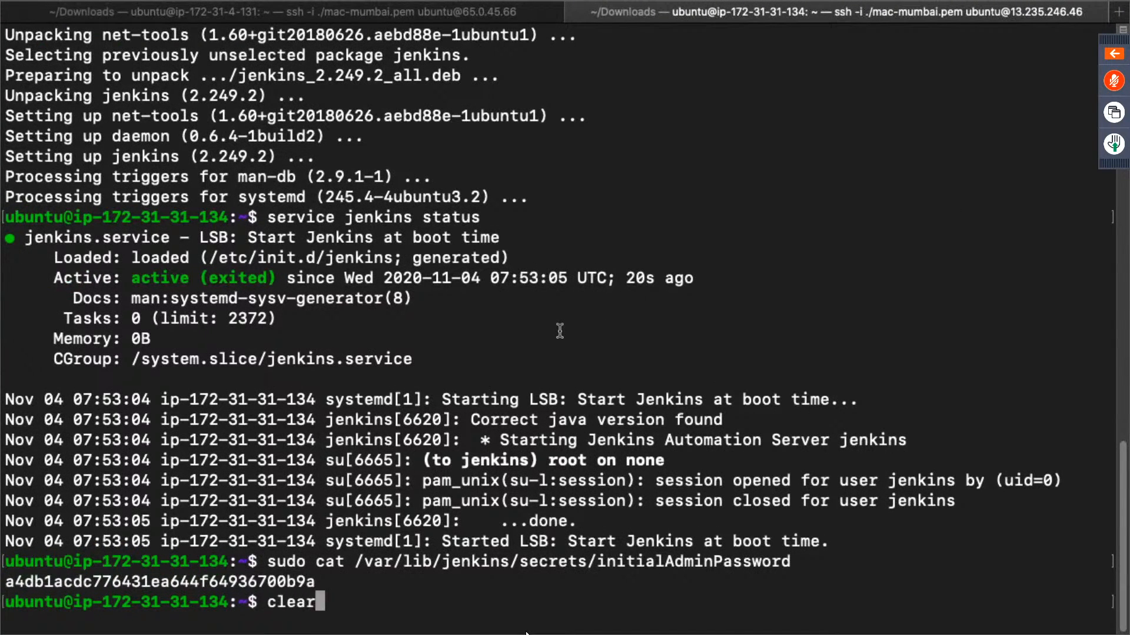
key(Return)
key(Return)
key(Return)
key(Return)
- Return to the Jenkins setup wizard and examine the plugin installation log and its dependencies
key(ctrl+Right)
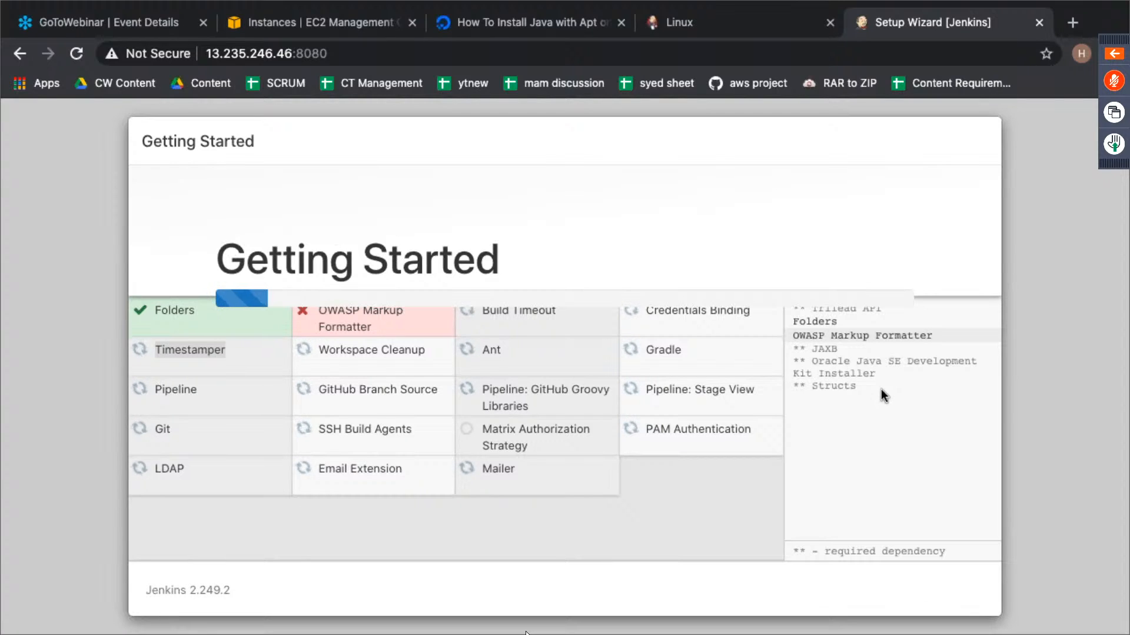
drag(813, 311, 934, 400)
click(933, 401)
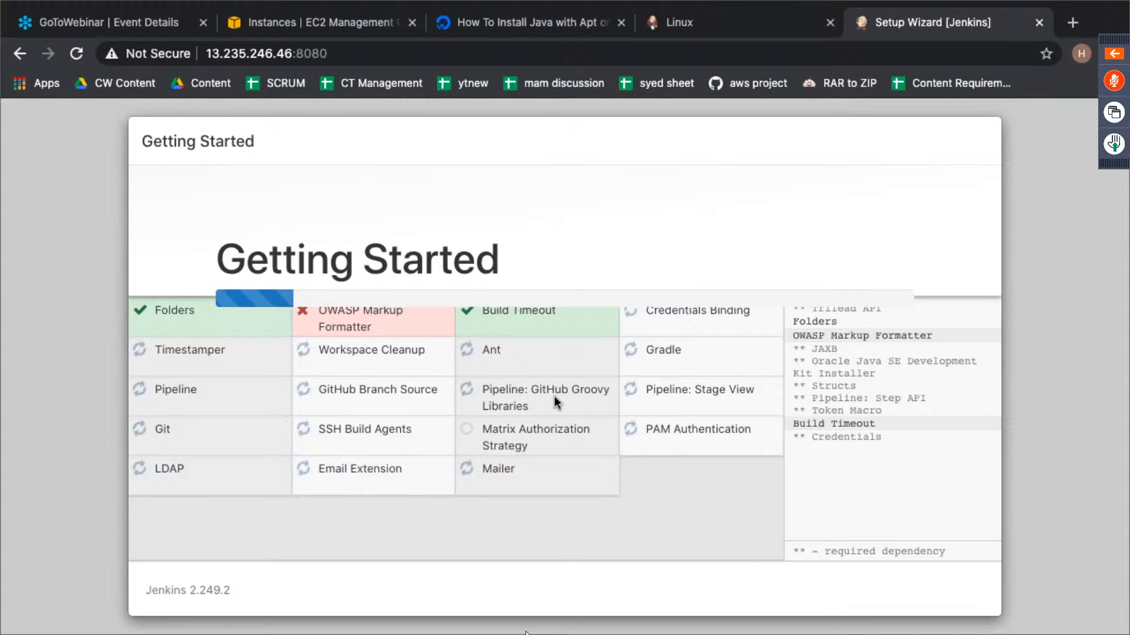
mouse_move(735, 6)
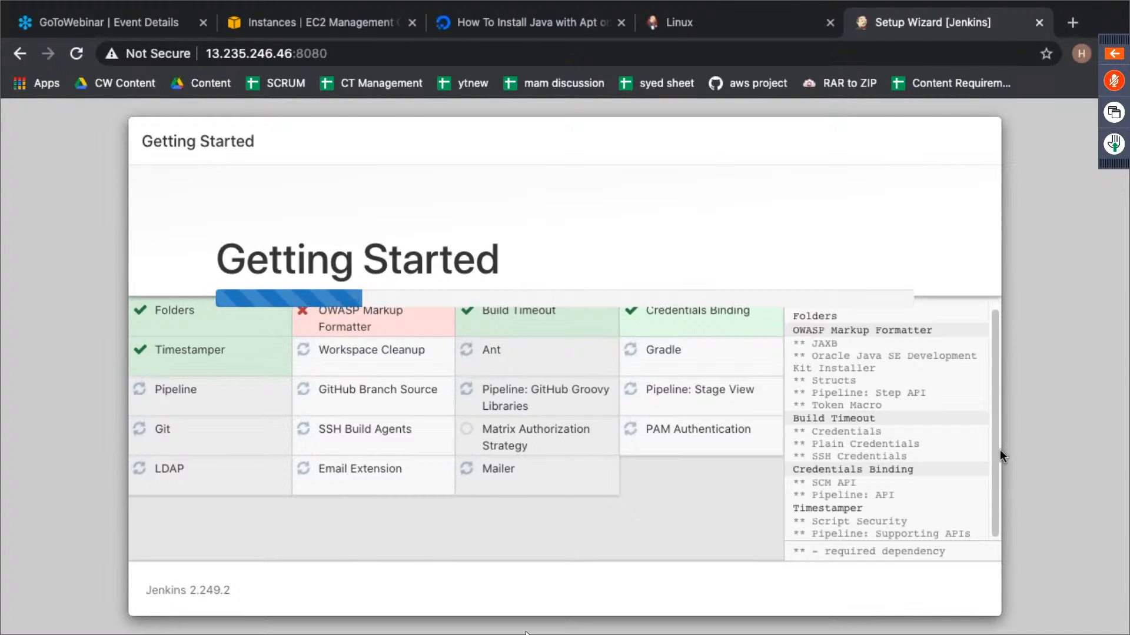
drag(994, 435, 994, 389)
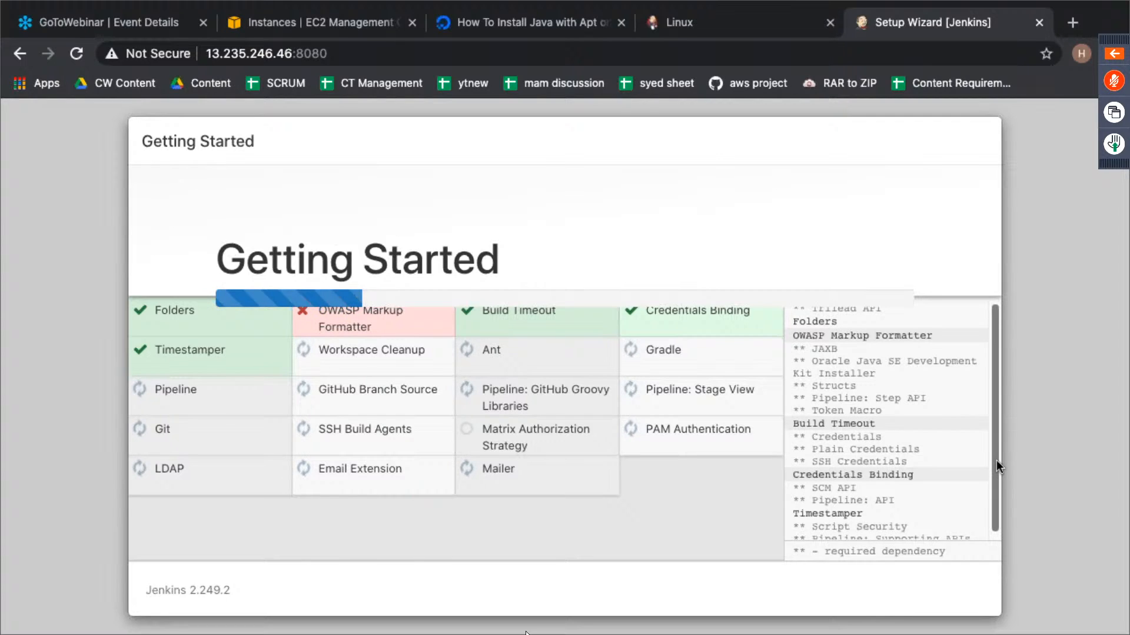
drag(996, 461, 997, 473)
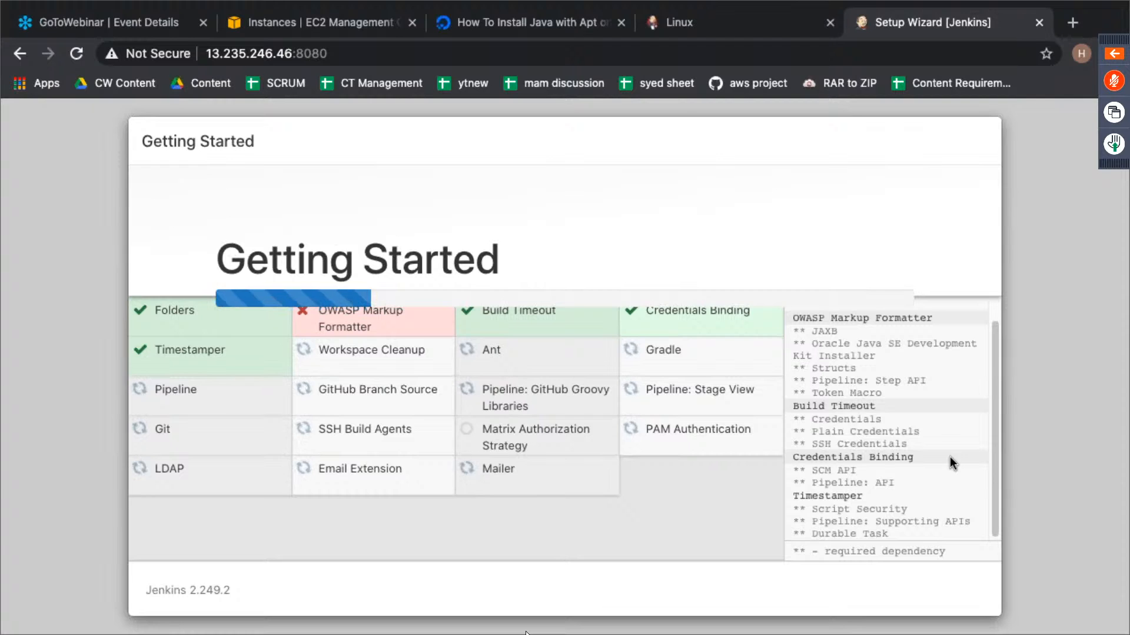
drag(993, 418, 995, 467)
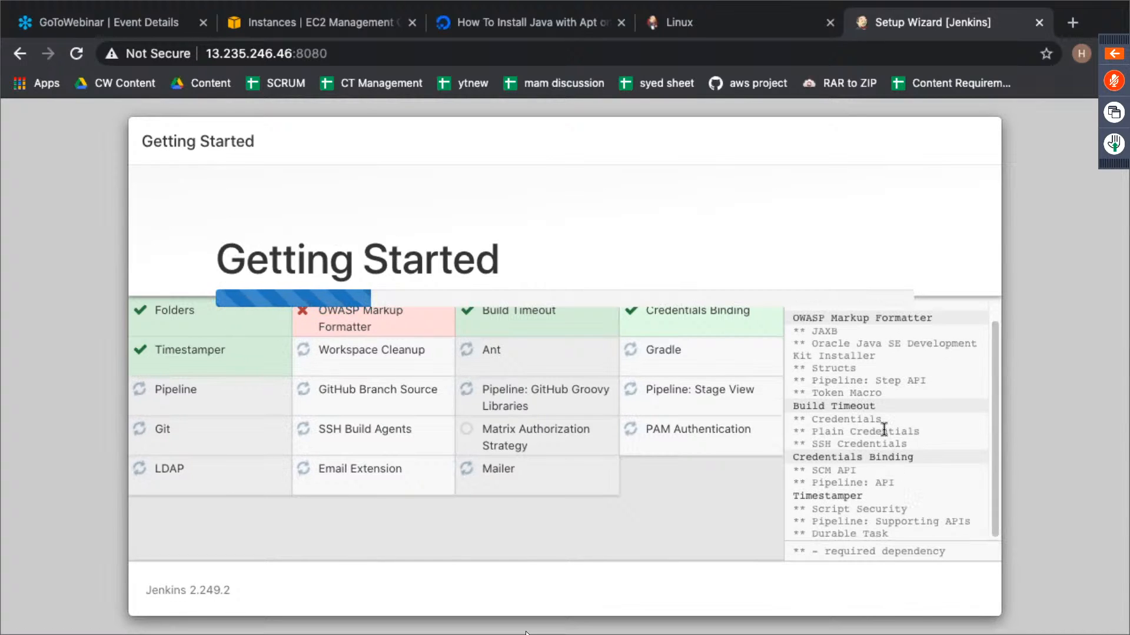
- Return to the EC2 Instances page and enlarge the instance list by shrinking the details pane
click(688, 30)
click(495, 27)
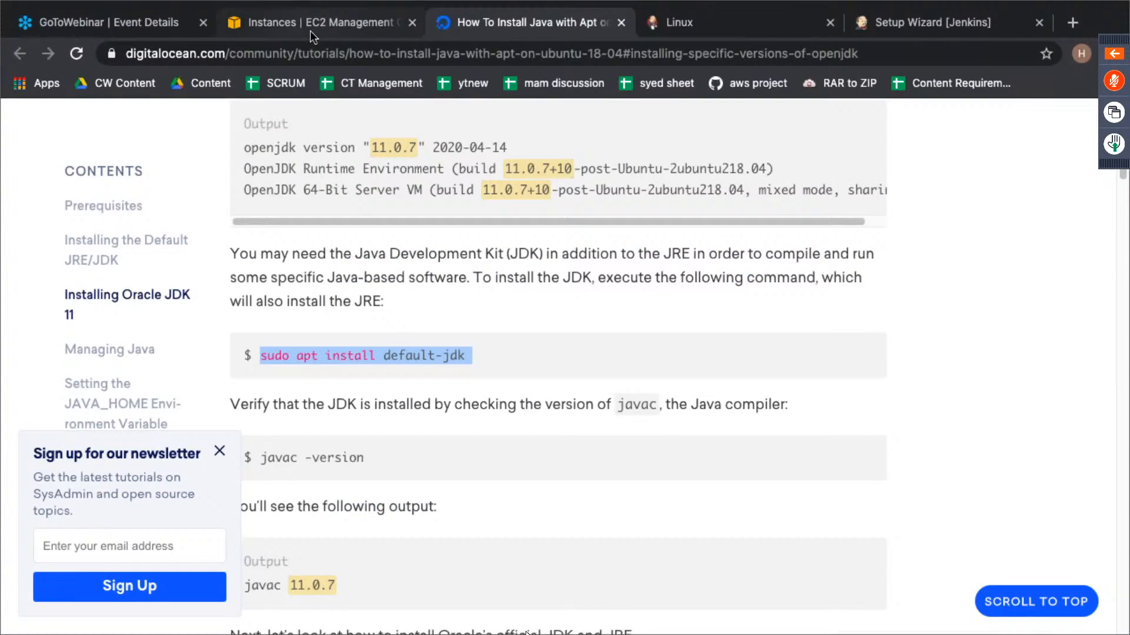
click(309, 30)
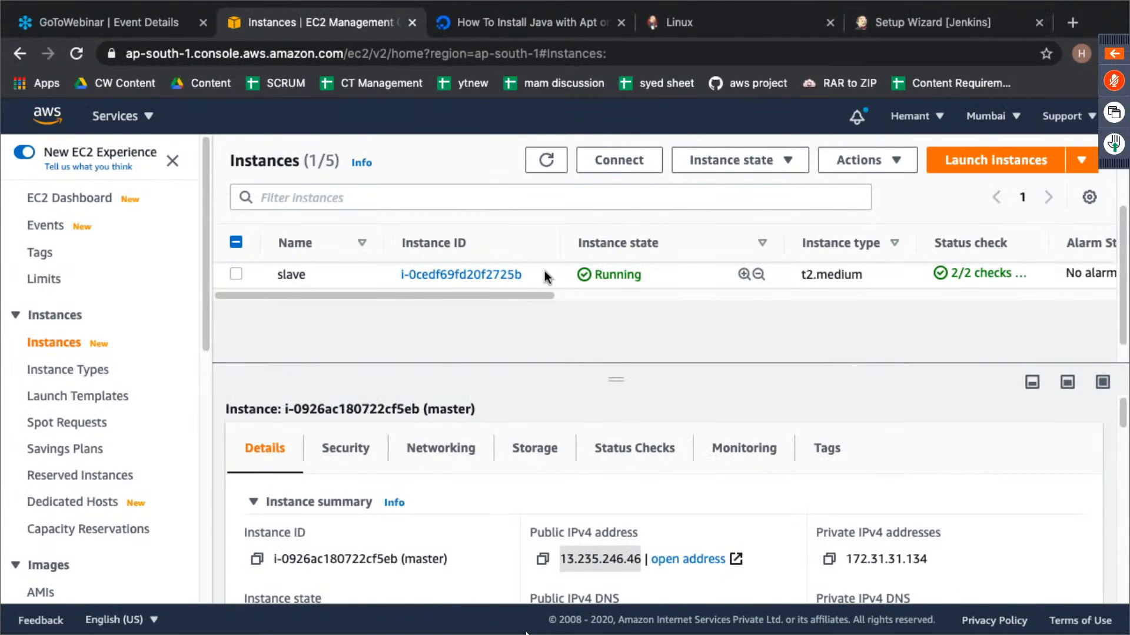
drag(616, 383, 616, 513)
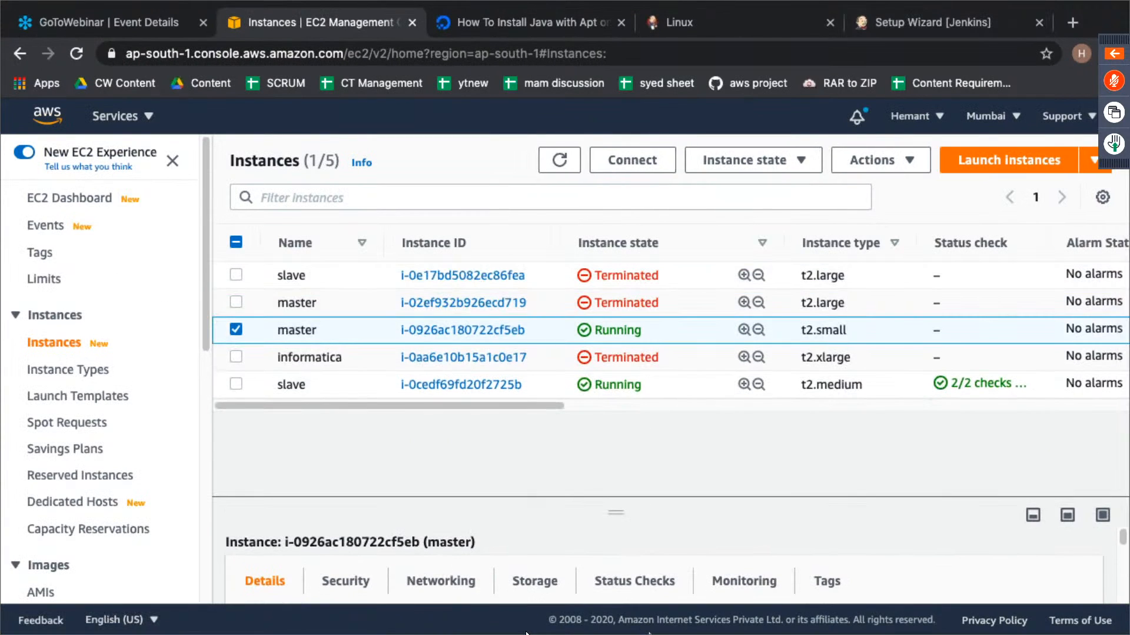
- Check the plugin installation progress in the Jenkins setup wizard, and switch the EC2 console region to US East (Ohio)
click(893, 21)
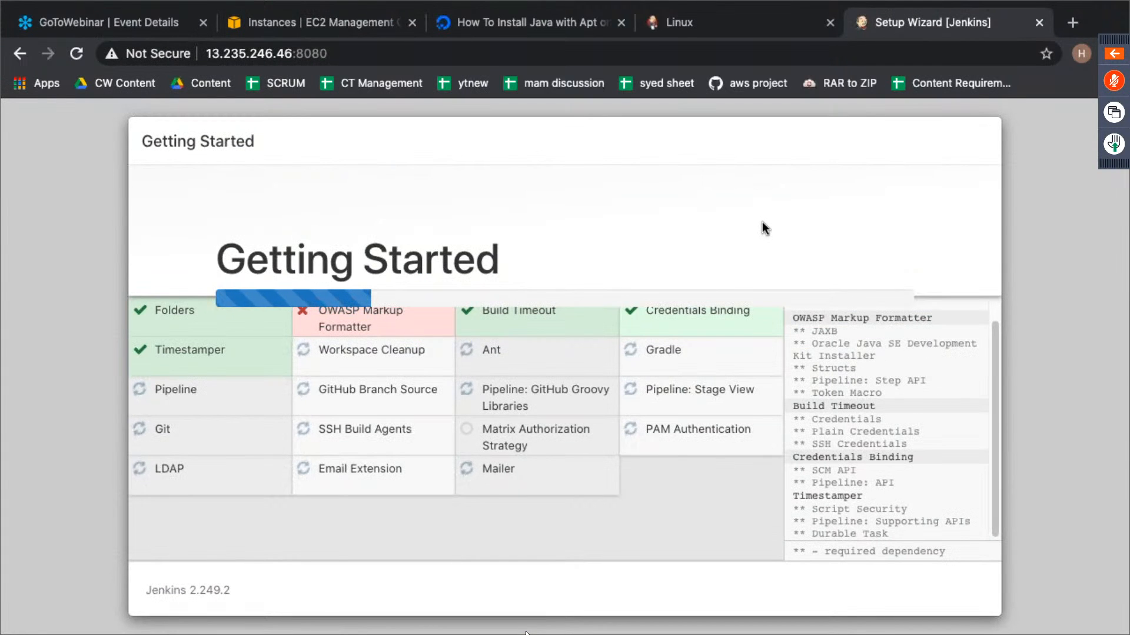
scroll(943, 391, up, 1)
click(288, 30)
click(1014, 121)
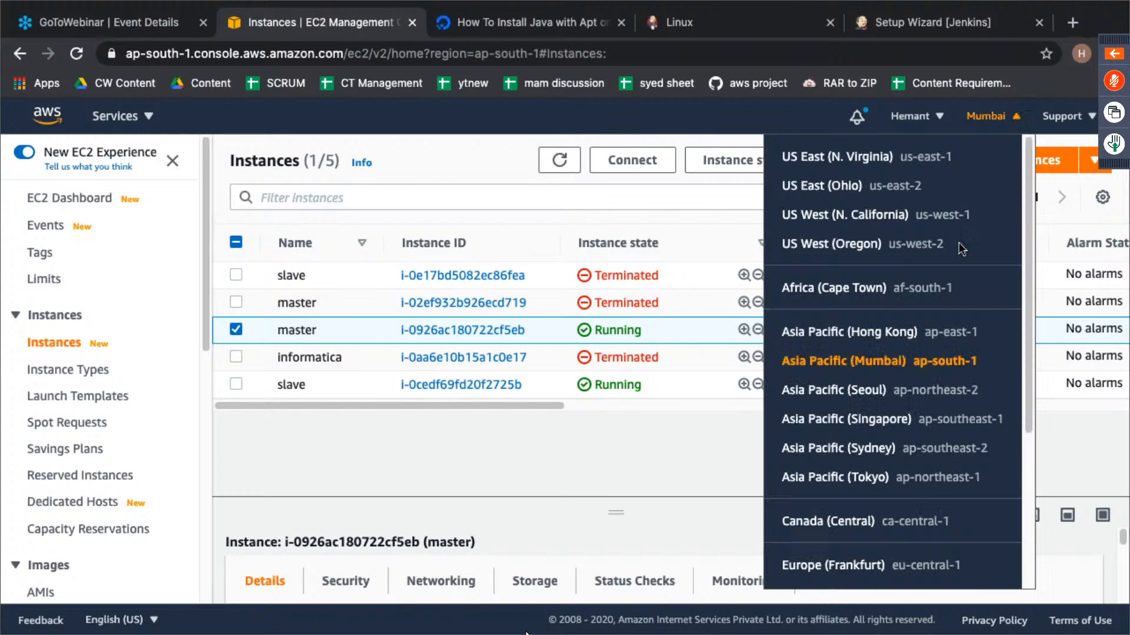
click(853, 187)
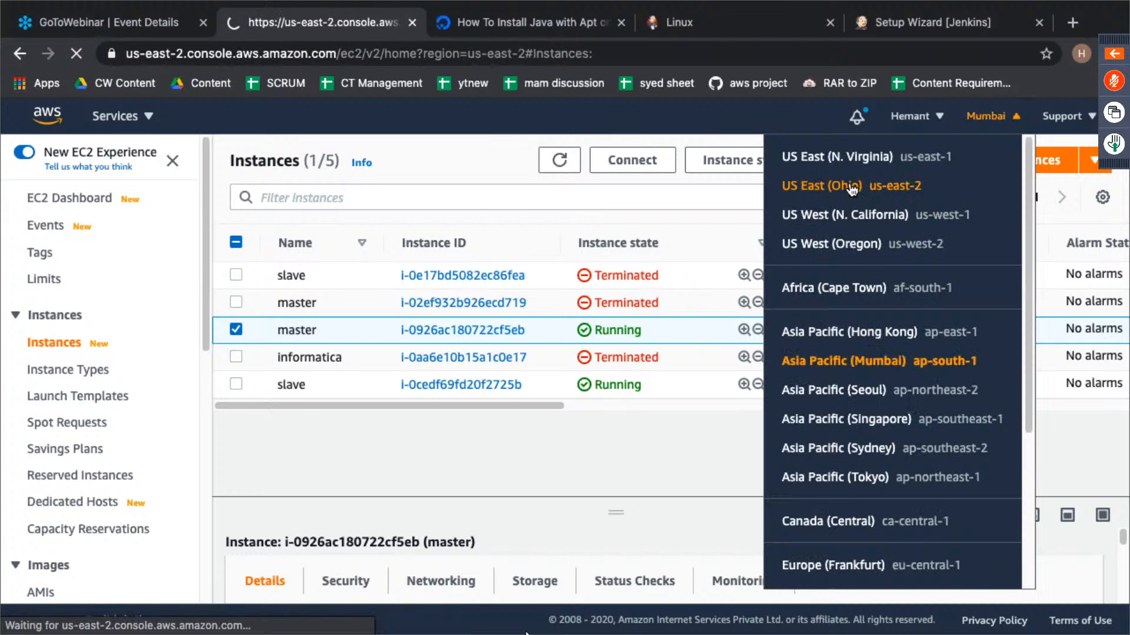
- Recheck the Jenkins plugin installation while the Ohio region loads, and return to the EC2 Instances page
key(ctrl+Right)
key(ctrl+Left)
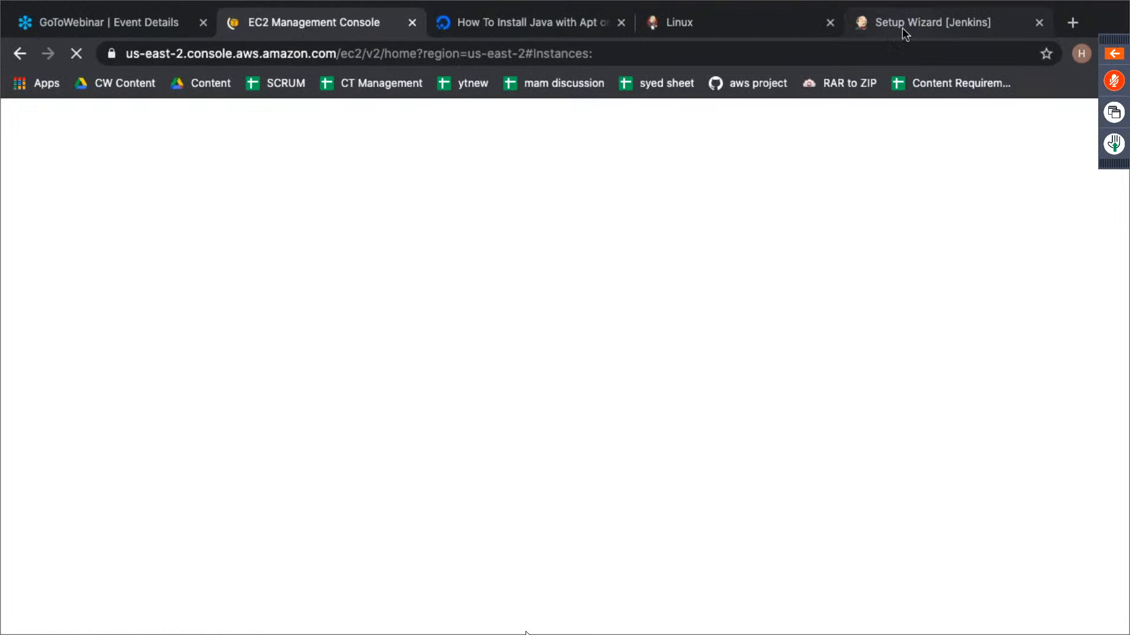
click(902, 27)
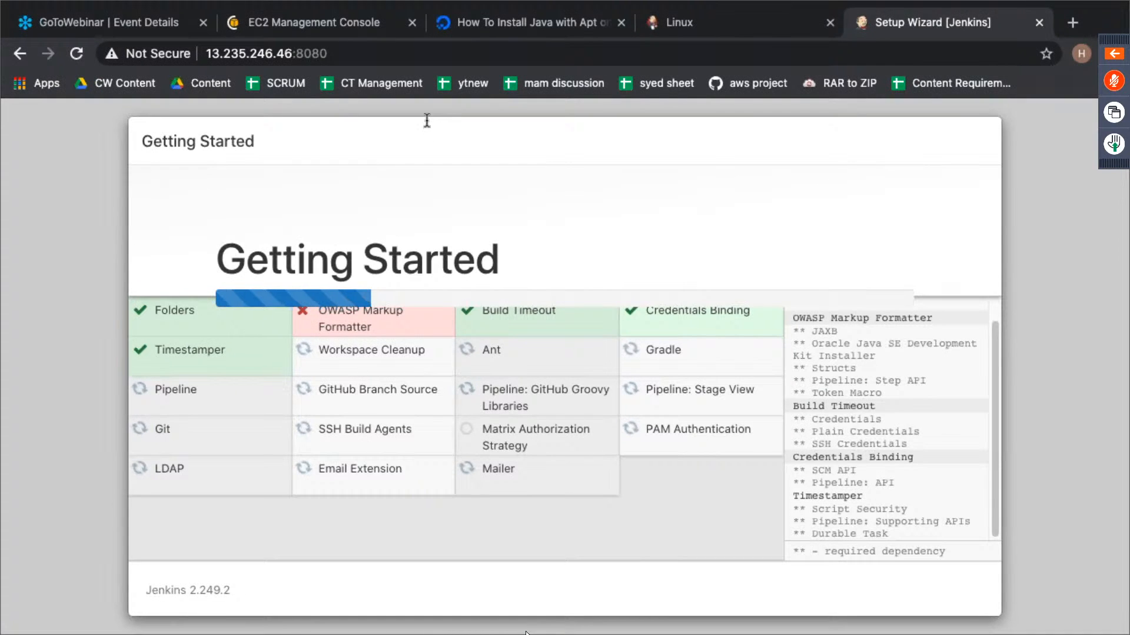
key(super+2)
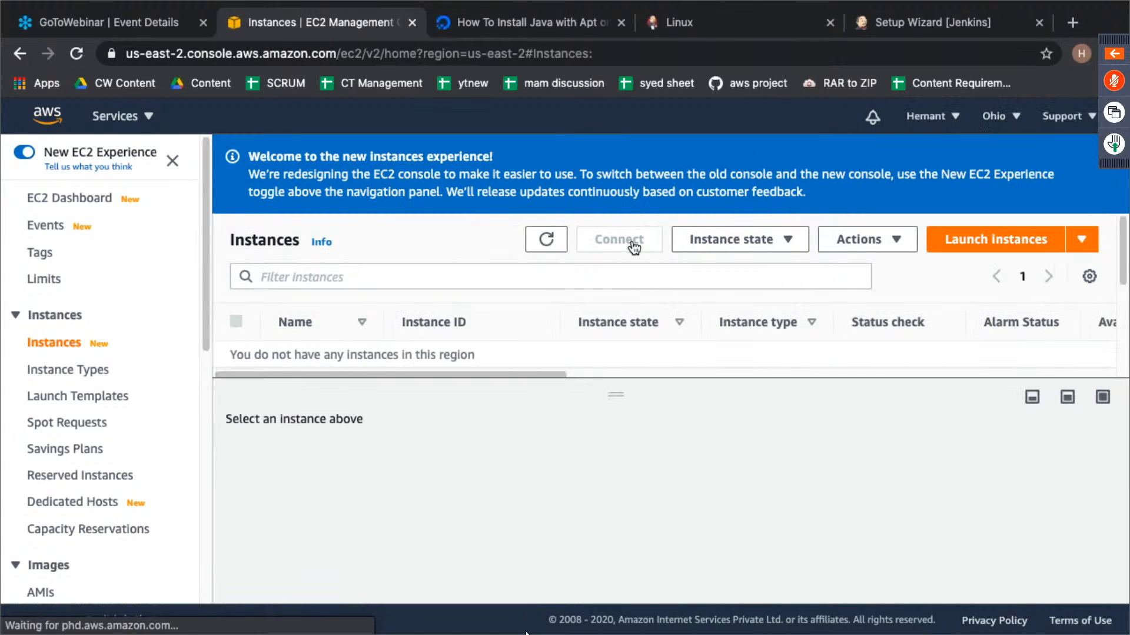
- Start launching a new EC2 instance and choose the 64-bit (x86) Ubuntu Server 20.04 LTS image
click(965, 240)
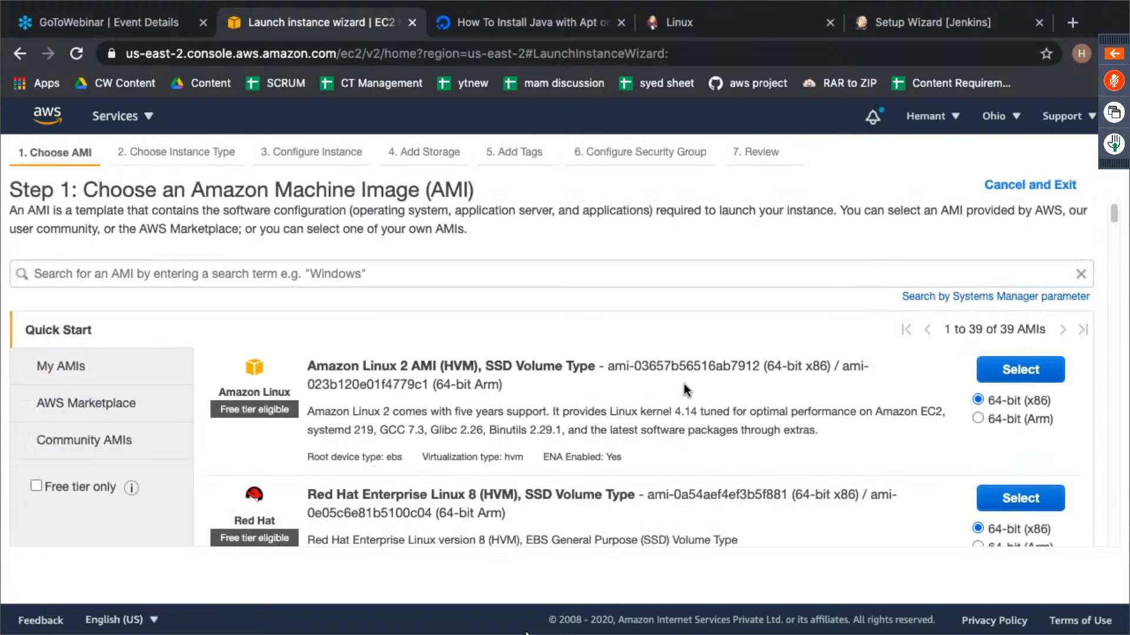
scroll(684, 383, down, 8)
scroll(683, 384, down, 15)
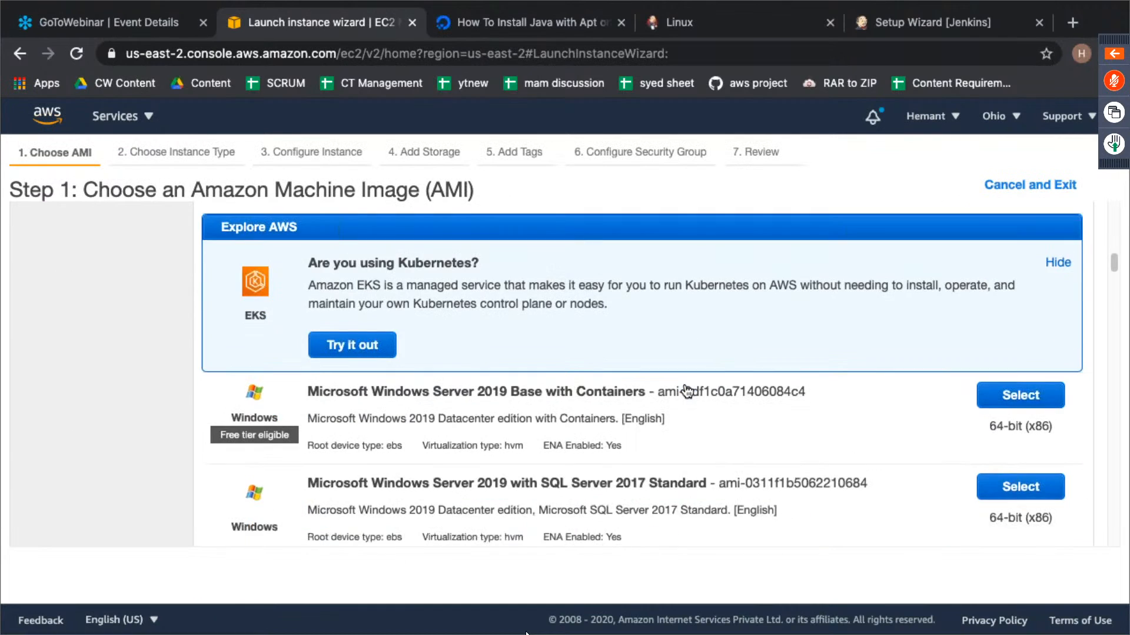
scroll(687, 391, up, 20)
scroll(687, 391, down, 12)
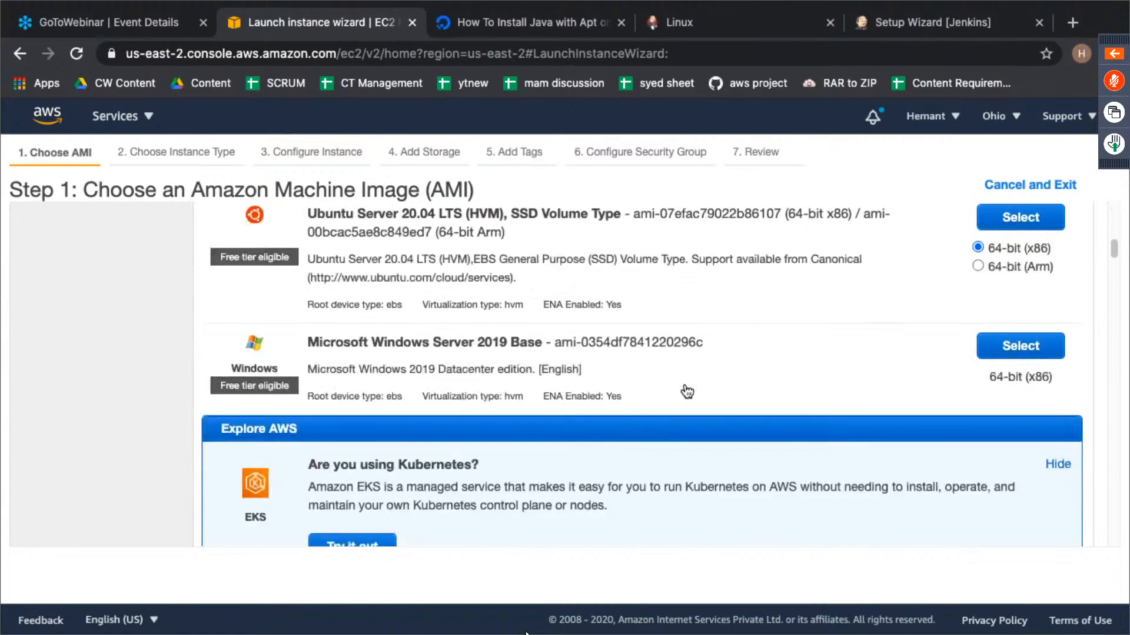
scroll(684, 383, up, 8)
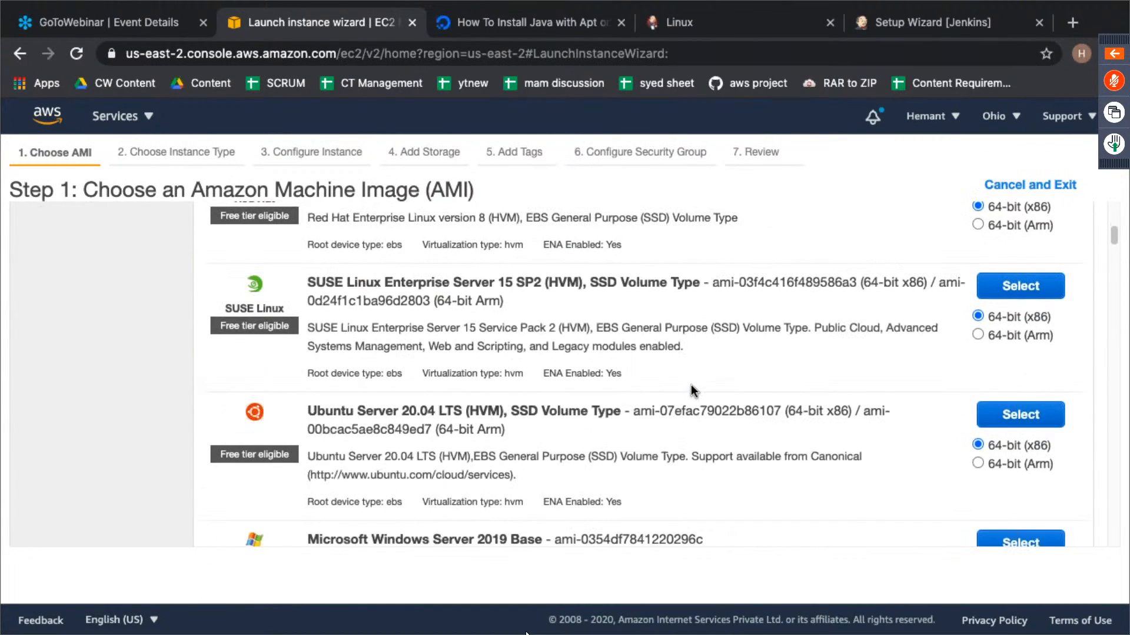
click(1027, 415)
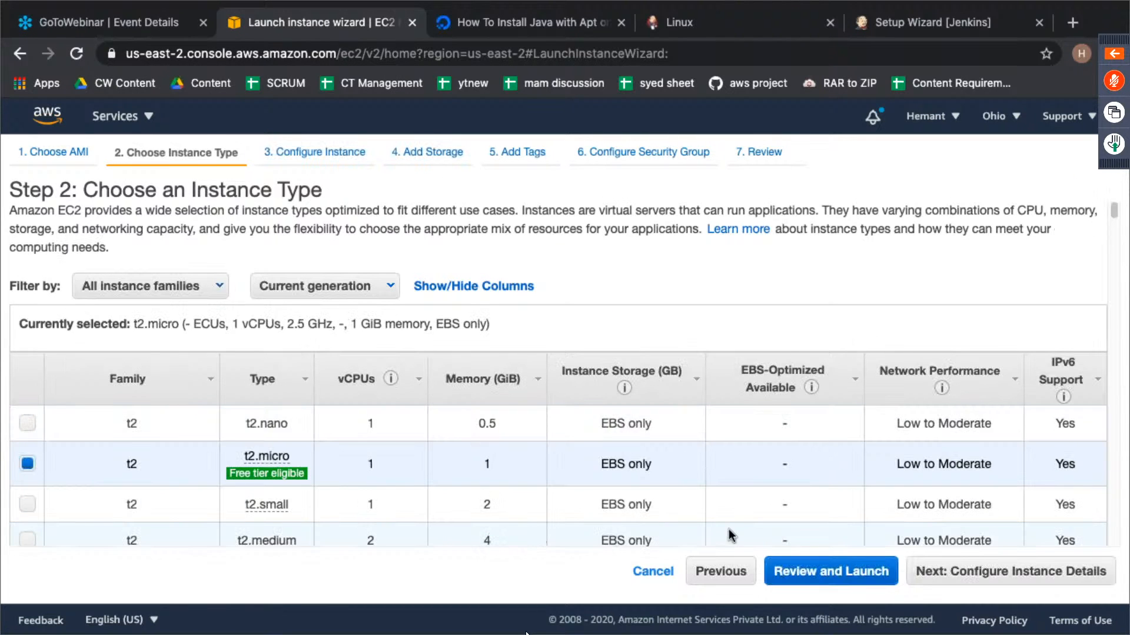
- Choose the t2.medium instance type and accept the default instance details, storage and tags
click(109, 535)
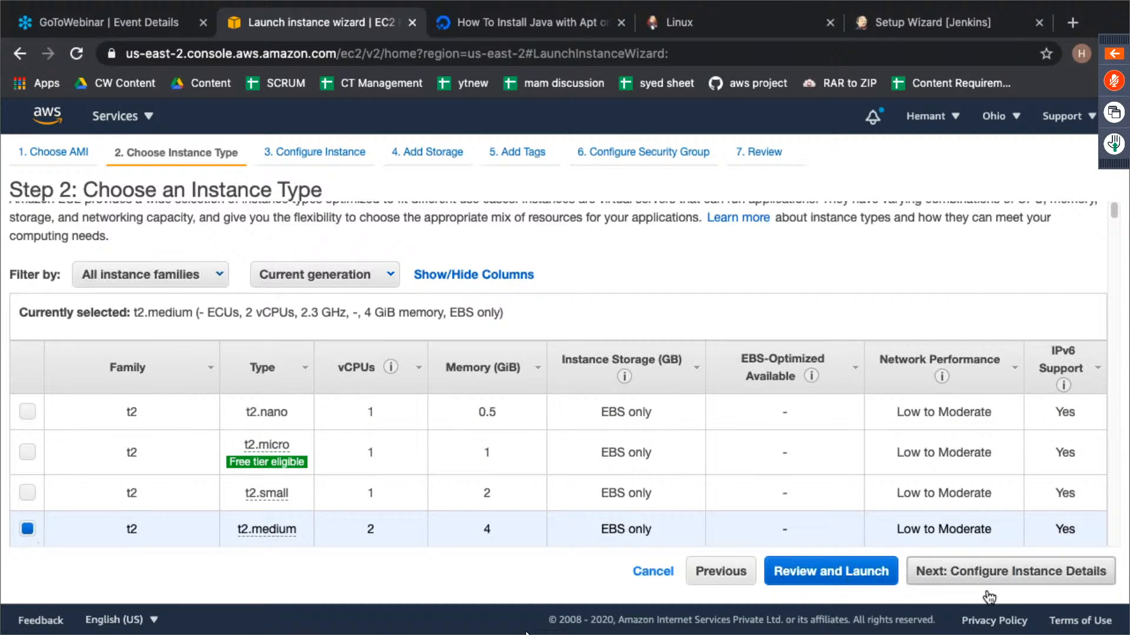
click(978, 574)
click(994, 566)
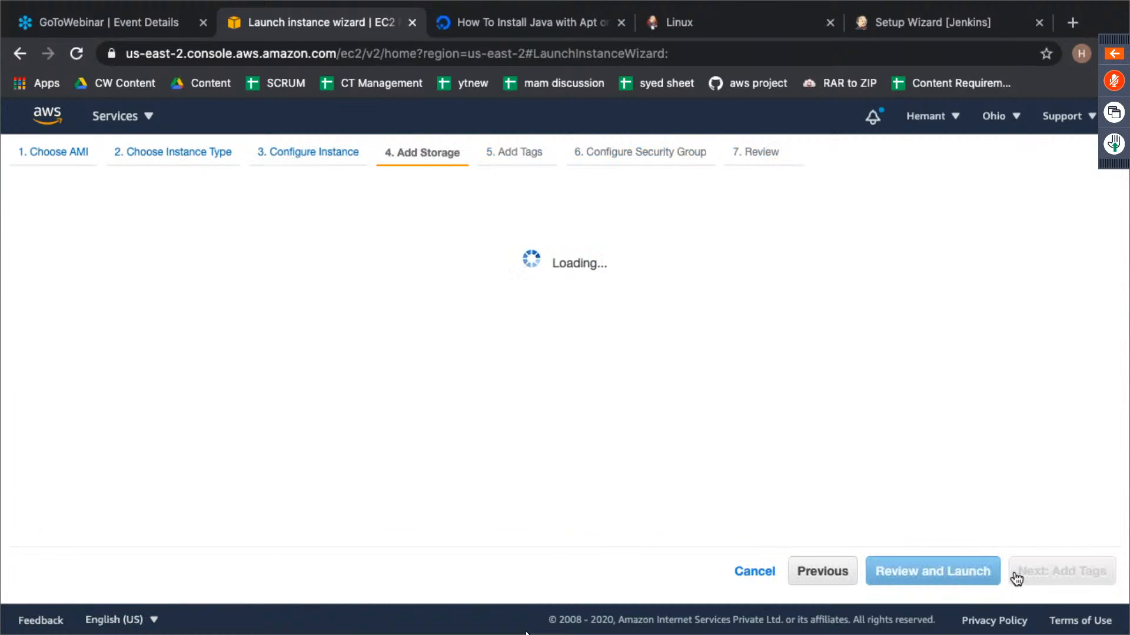
click(1097, 581)
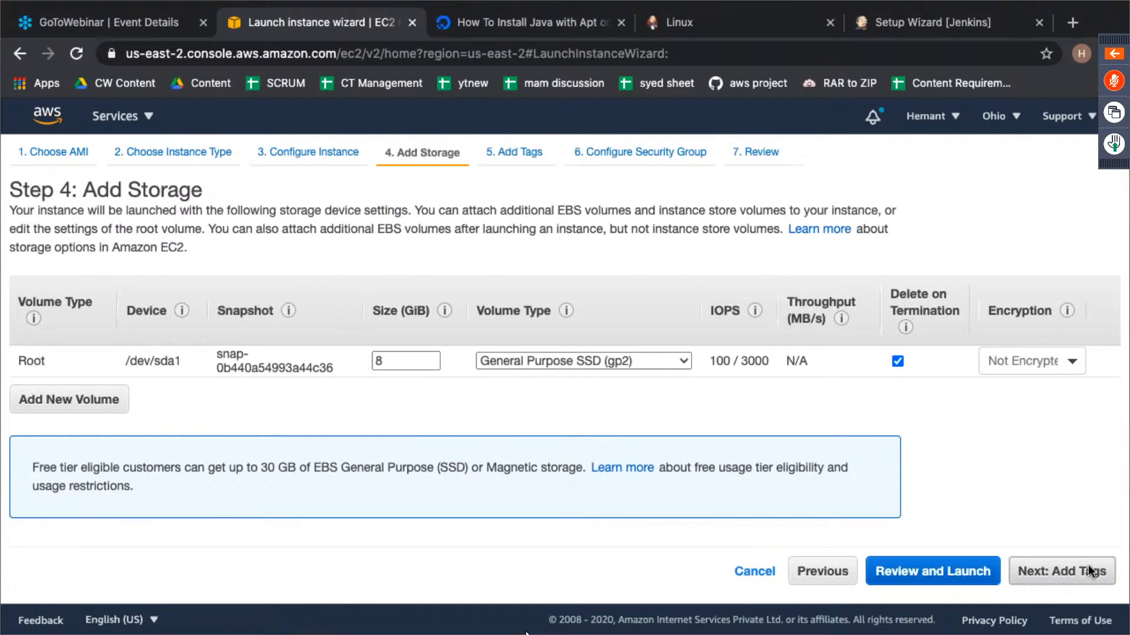
click(1041, 571)
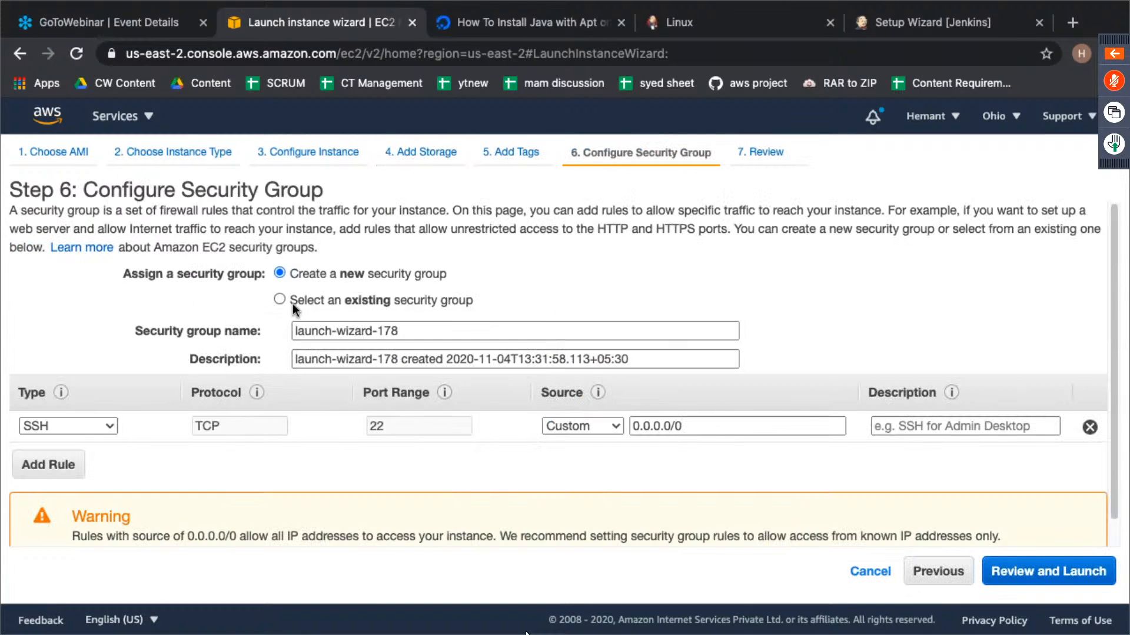
- Assign the existing default VPC security group and continue to the launch review, accepting the port 22 warning
click(292, 303)
scroll(359, 391, down, 1)
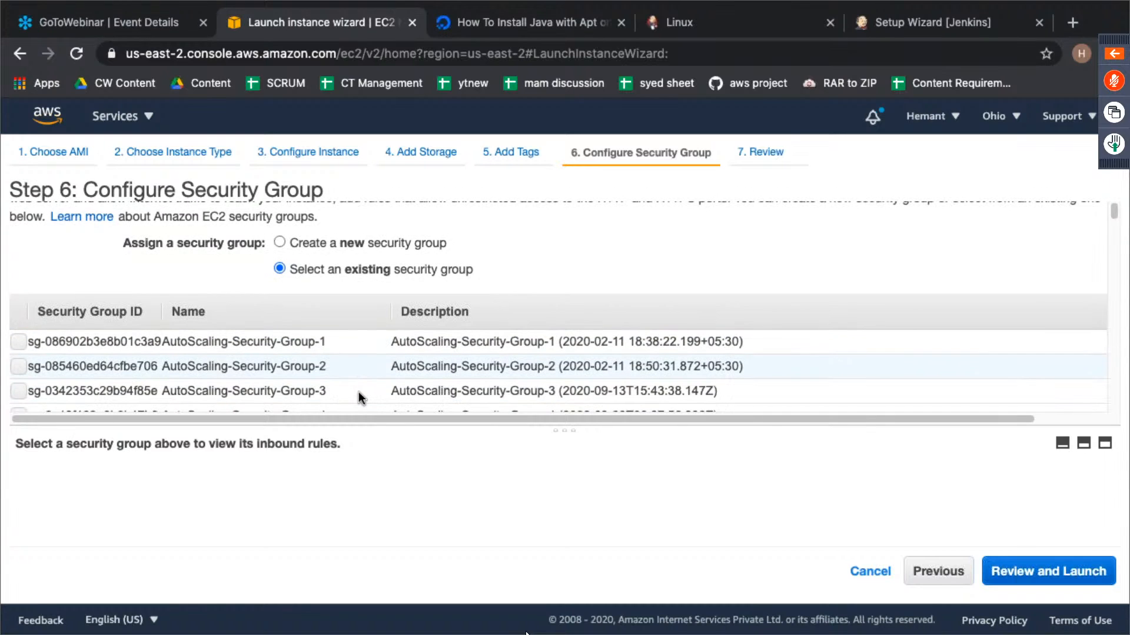
scroll(359, 391, down, 2)
click(361, 328)
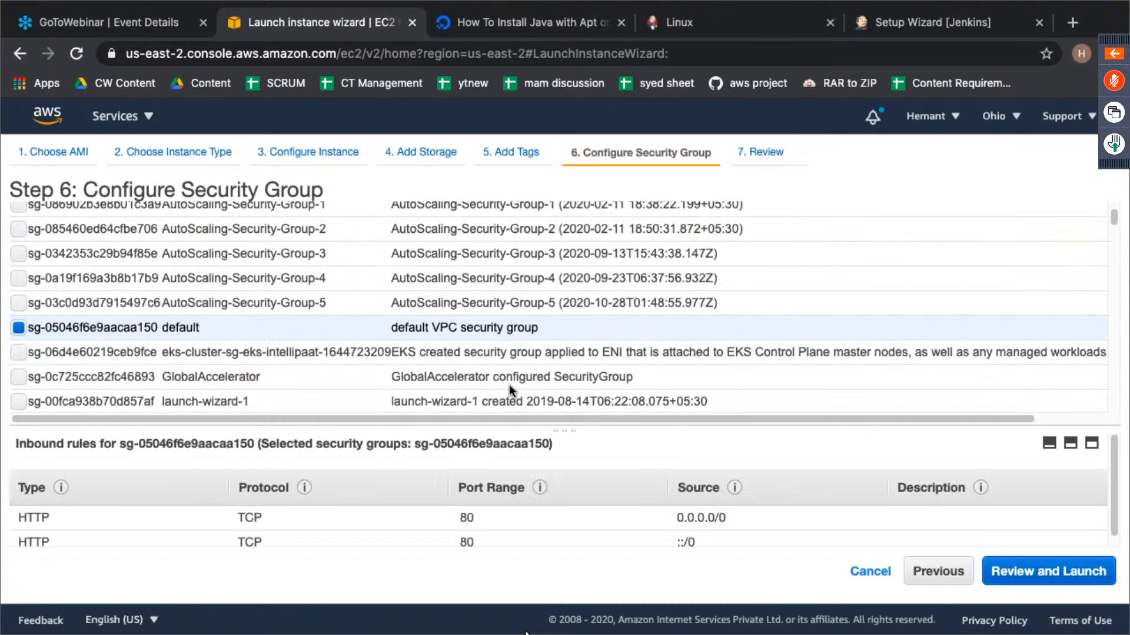
click(1028, 574)
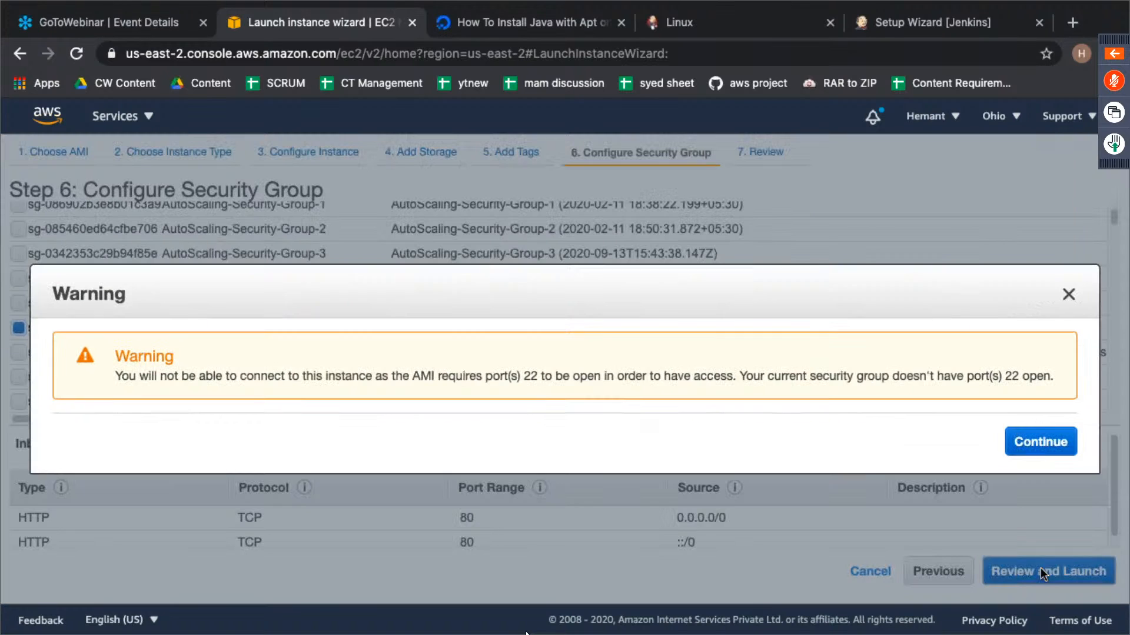
click(1039, 448)
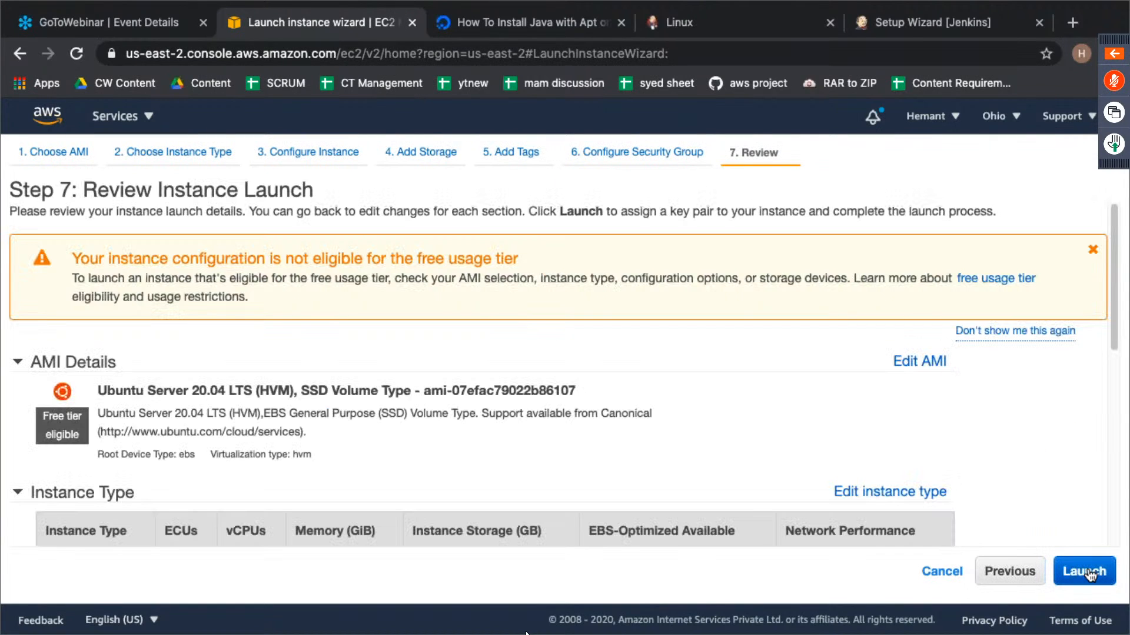
- Review the launch settings and launch the instance with an existing key pair
scroll(853, 494, down, 10)
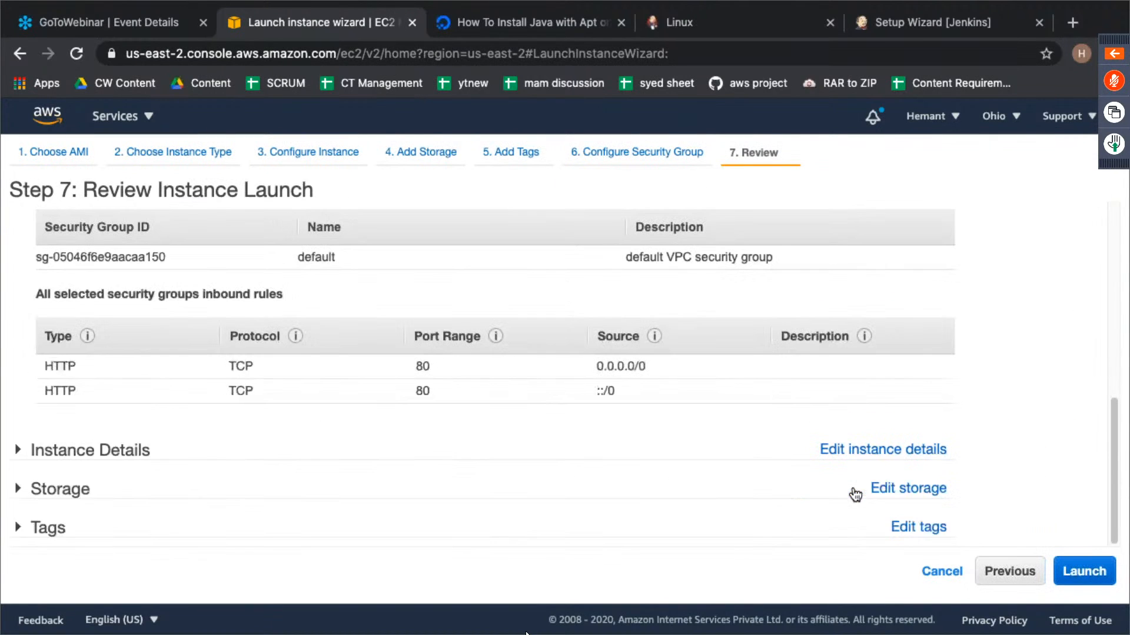
click(1085, 576)
click(507, 430)
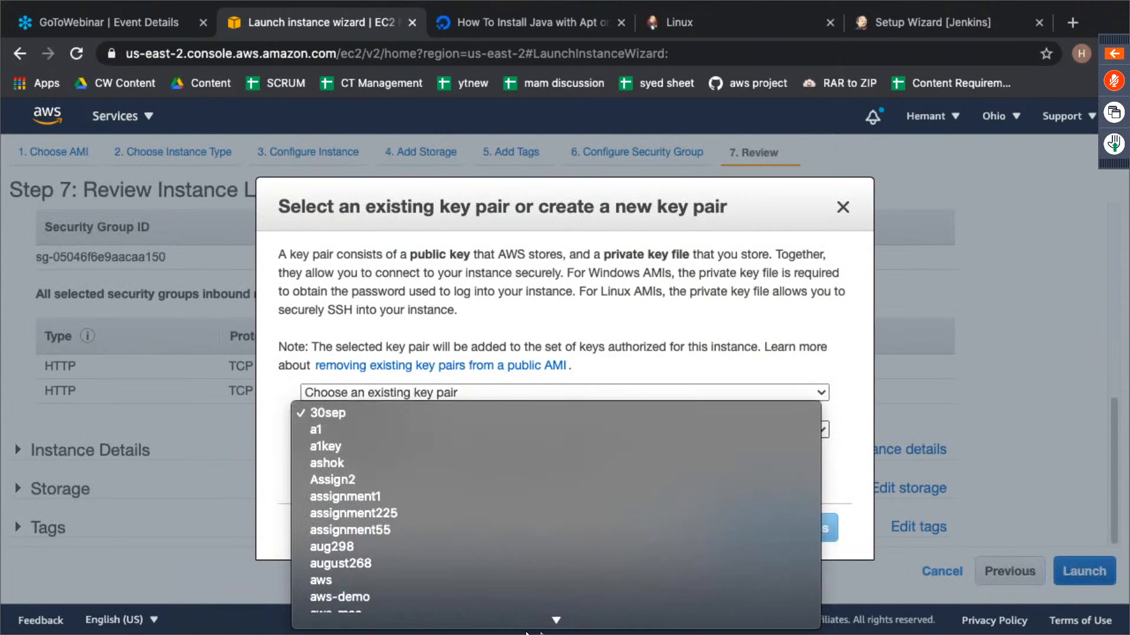
scroll(535, 588, down, 5)
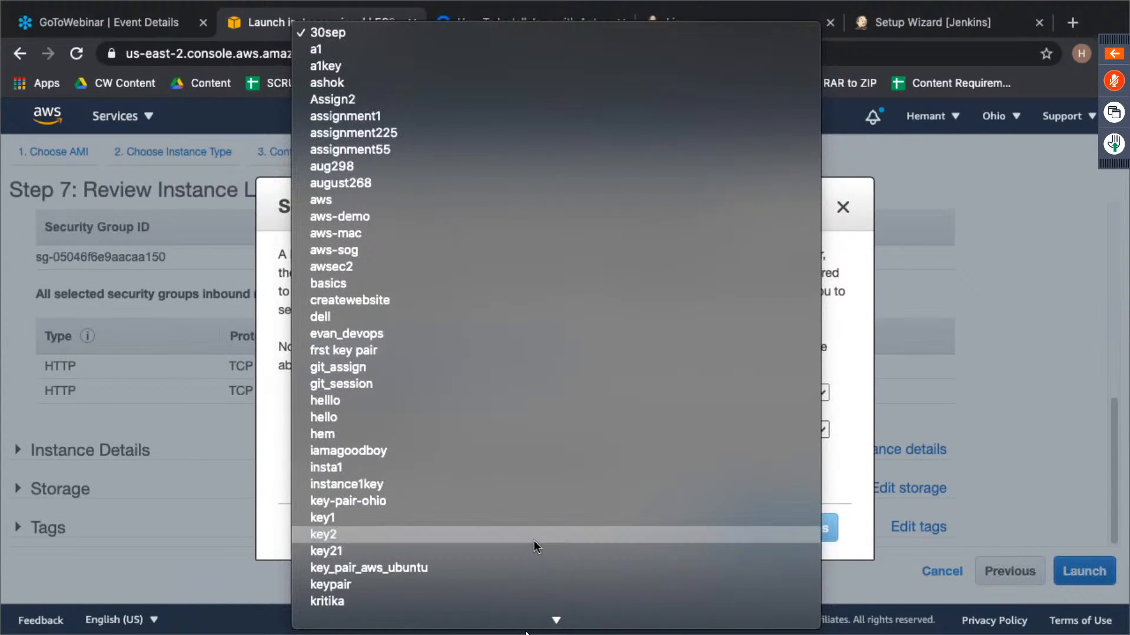
click(550, 460)
click(803, 535)
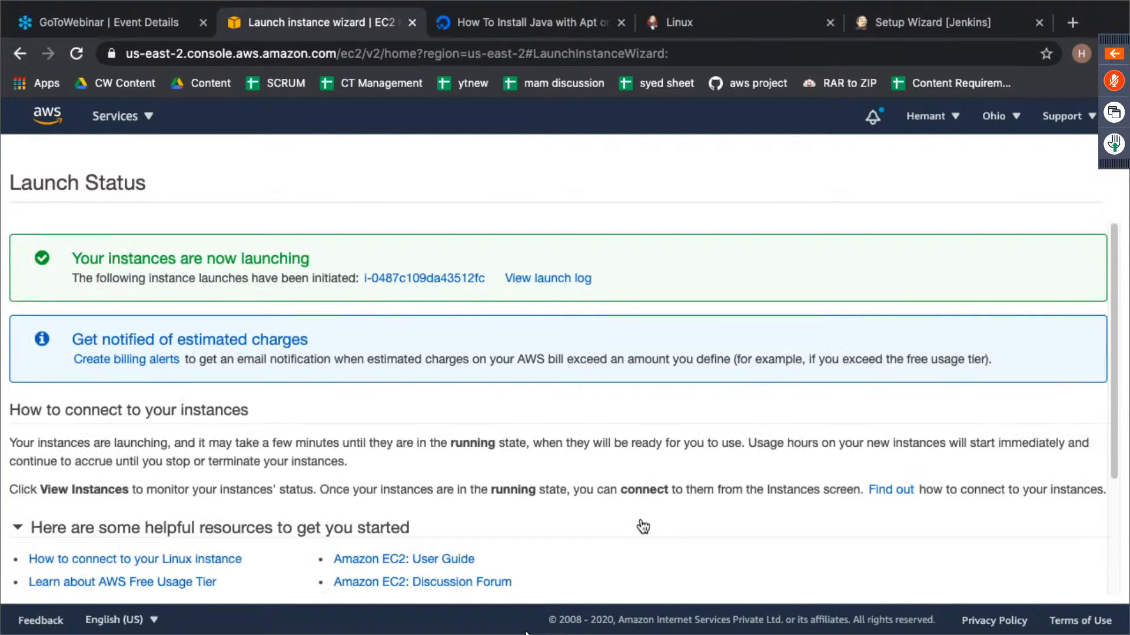
- Find the newly launched instance in the instance list, name it master and copy its public IPv4 address
click(414, 278)
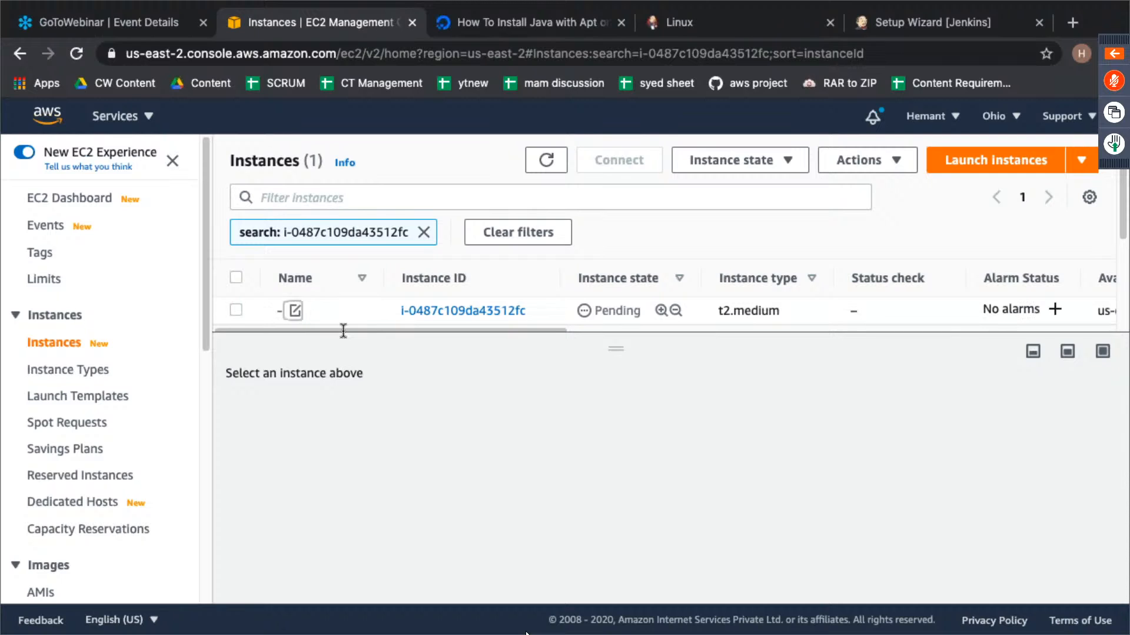
click(295, 310)
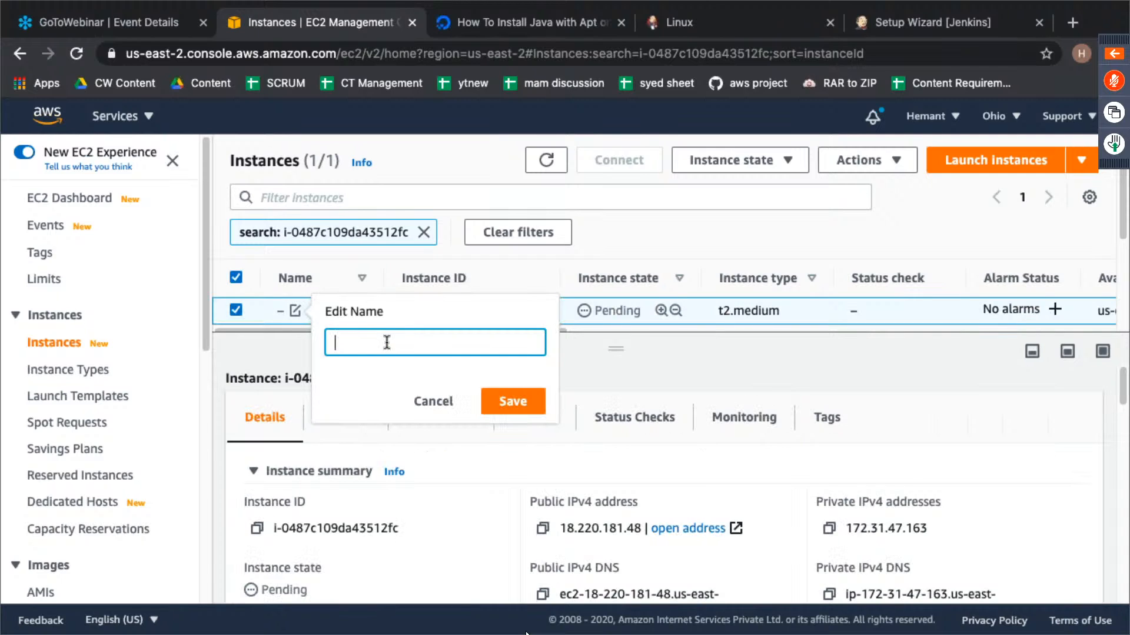
text(master)
key(Return)
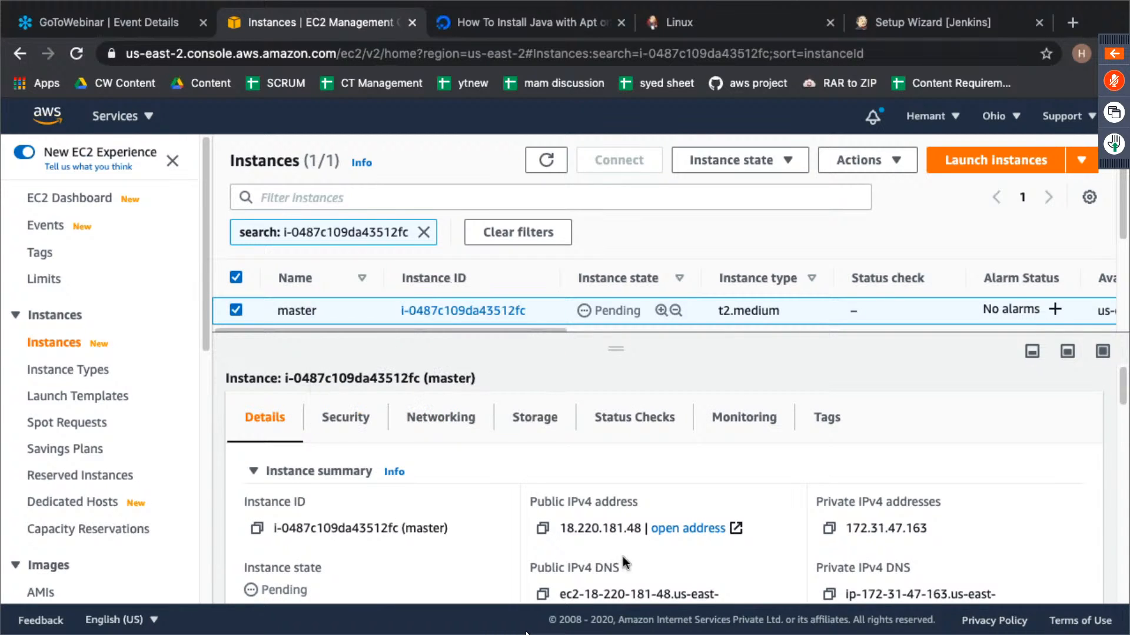
double_click(594, 528)
key(super+c)
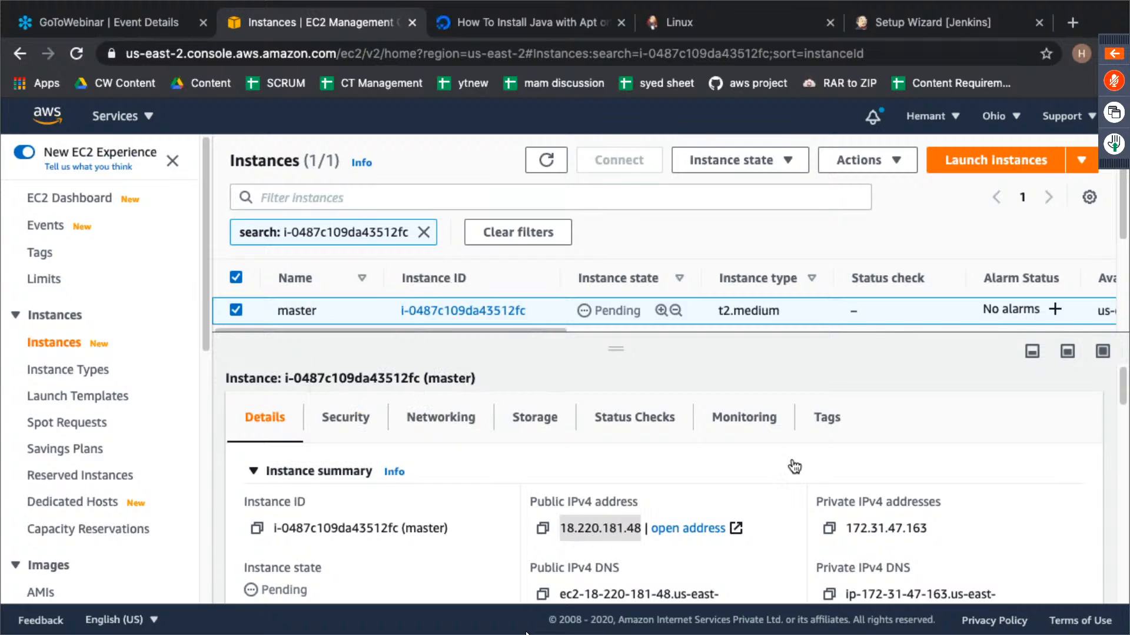
- Switch to the terminal, open a new session in the Downloads folder and clear its output
key(ctrl+Left)
key(super+t)
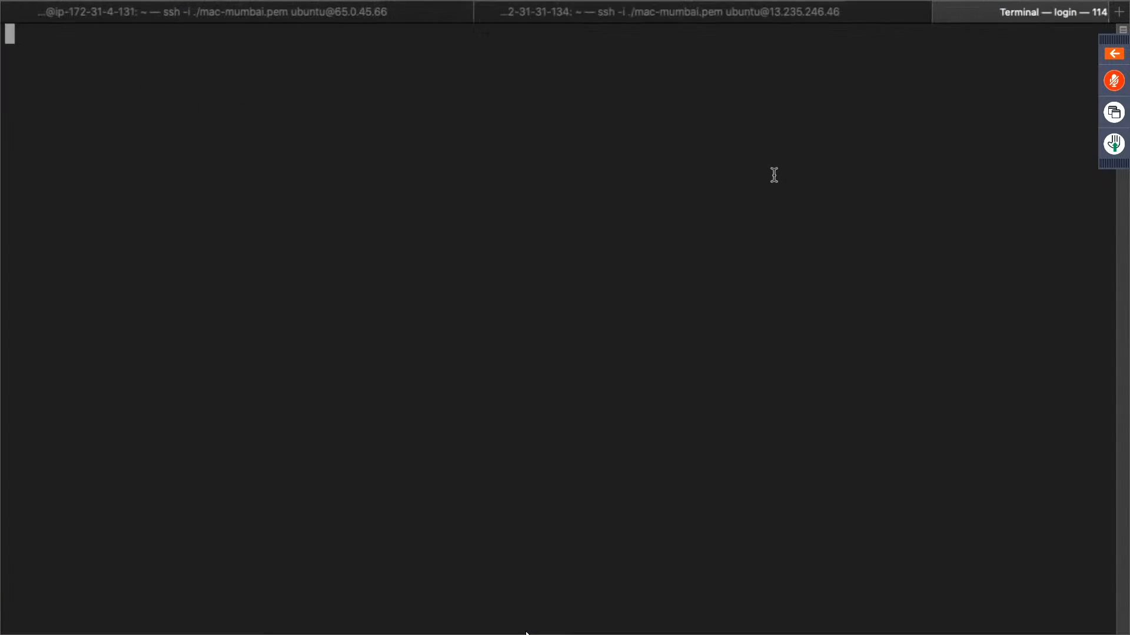
text(cd Down)
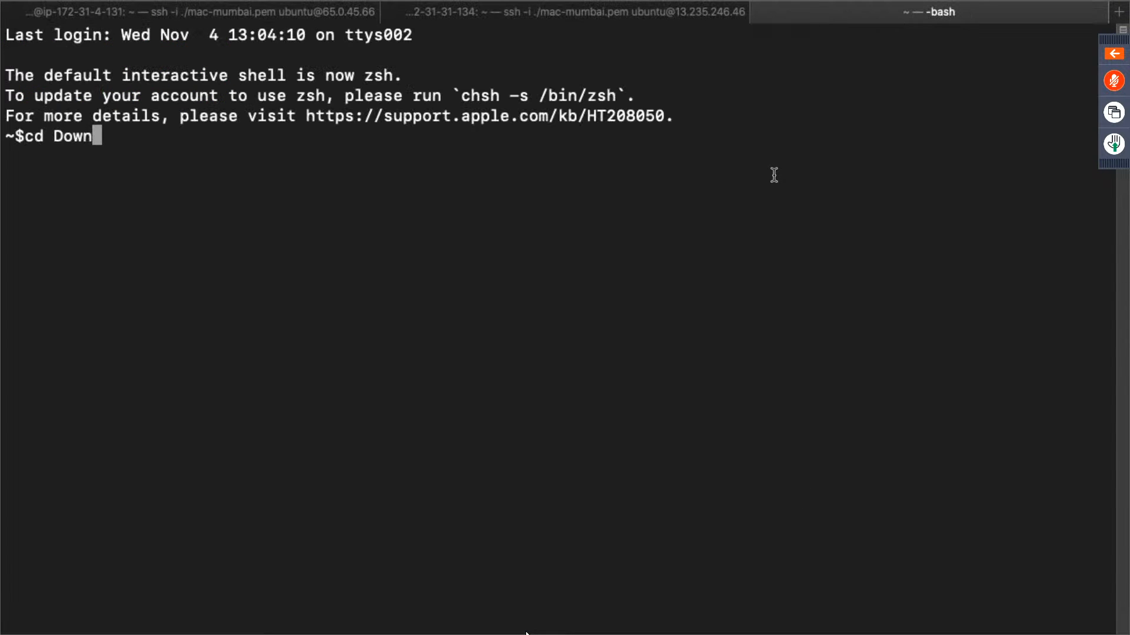
key(Tab)
key(Return)
text(clear)
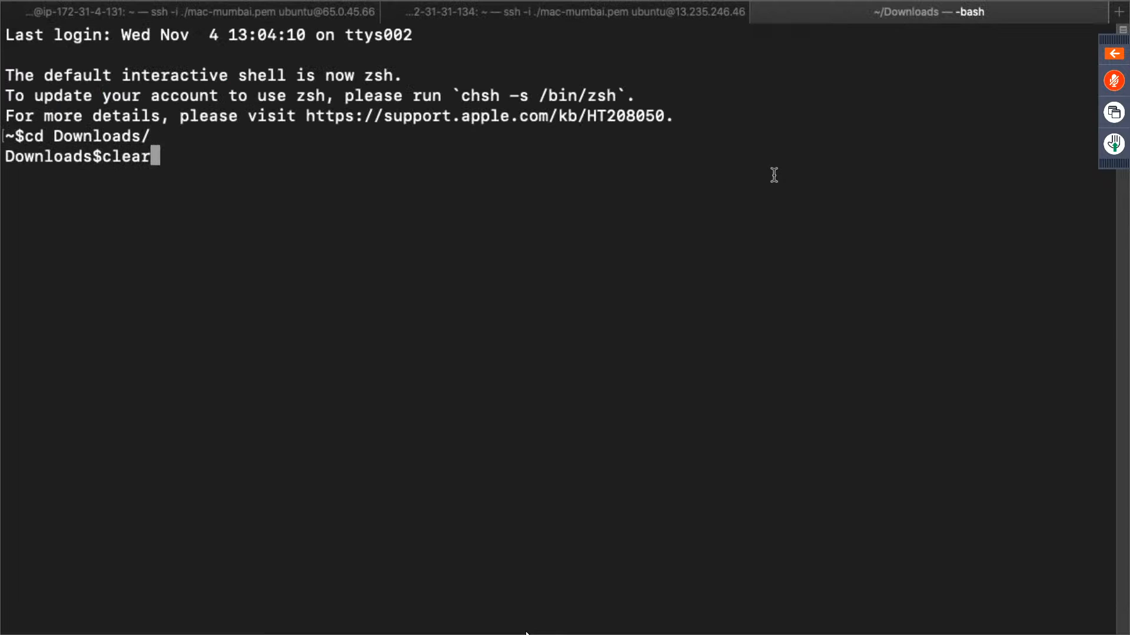
key(Return)
text(ssh -i )
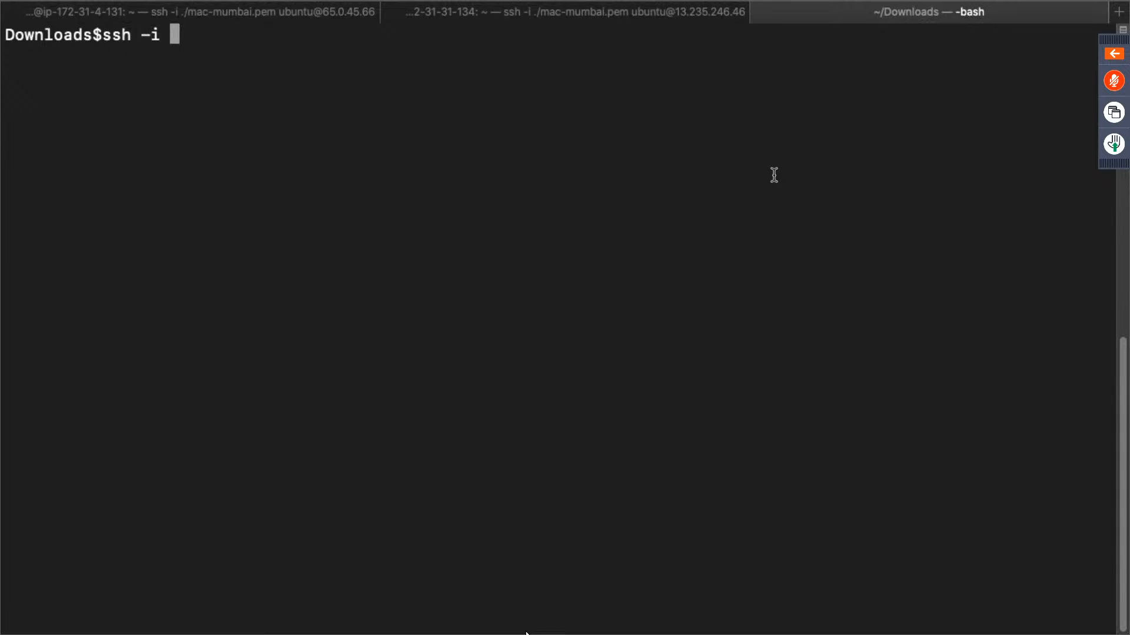
text(./mac-o)
key(Tab)
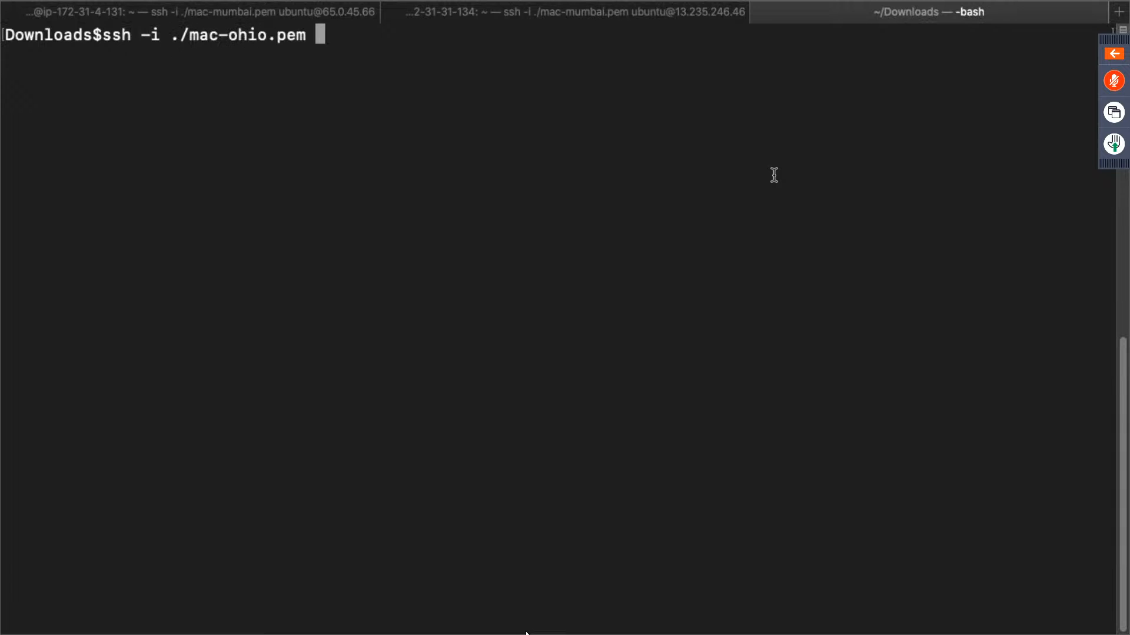
text(ubuntu)
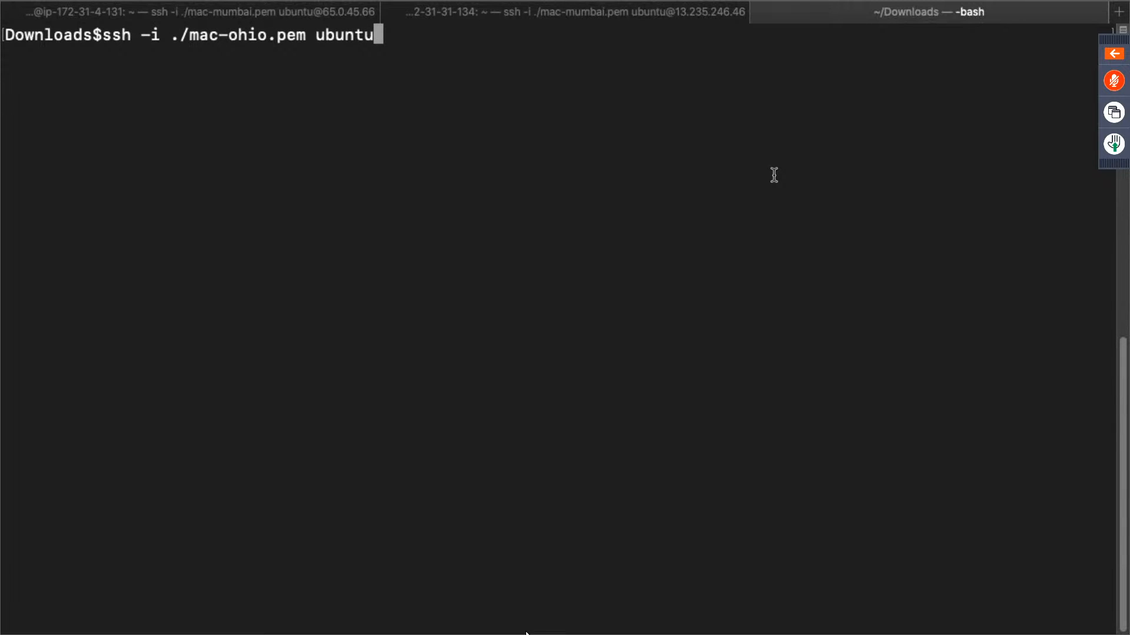
text(@)
key(super+v)
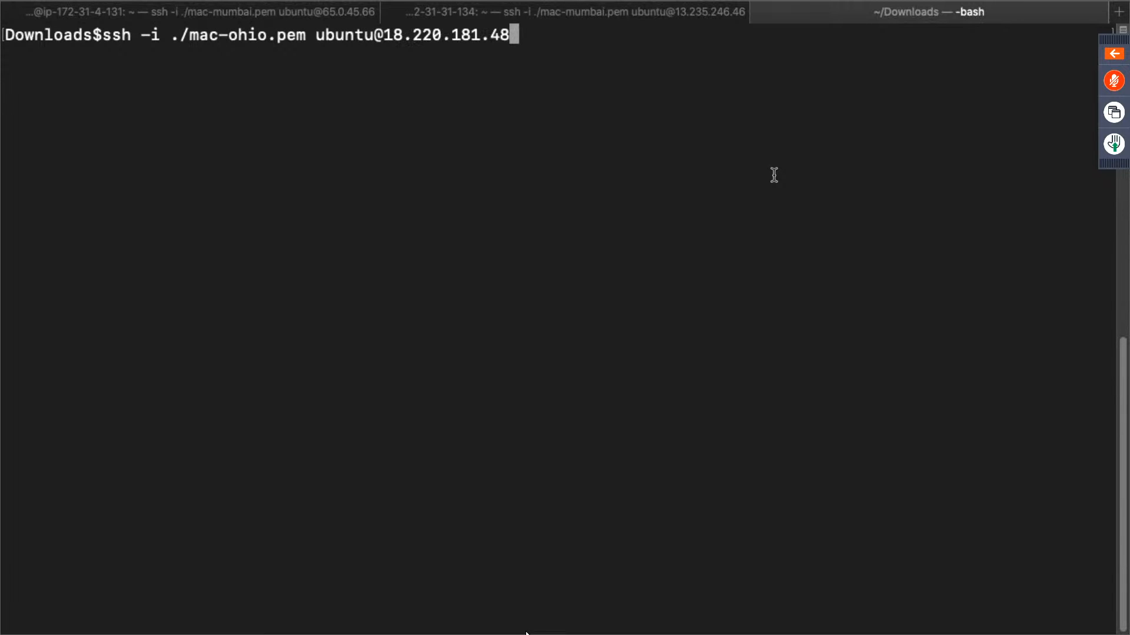
key(Return)
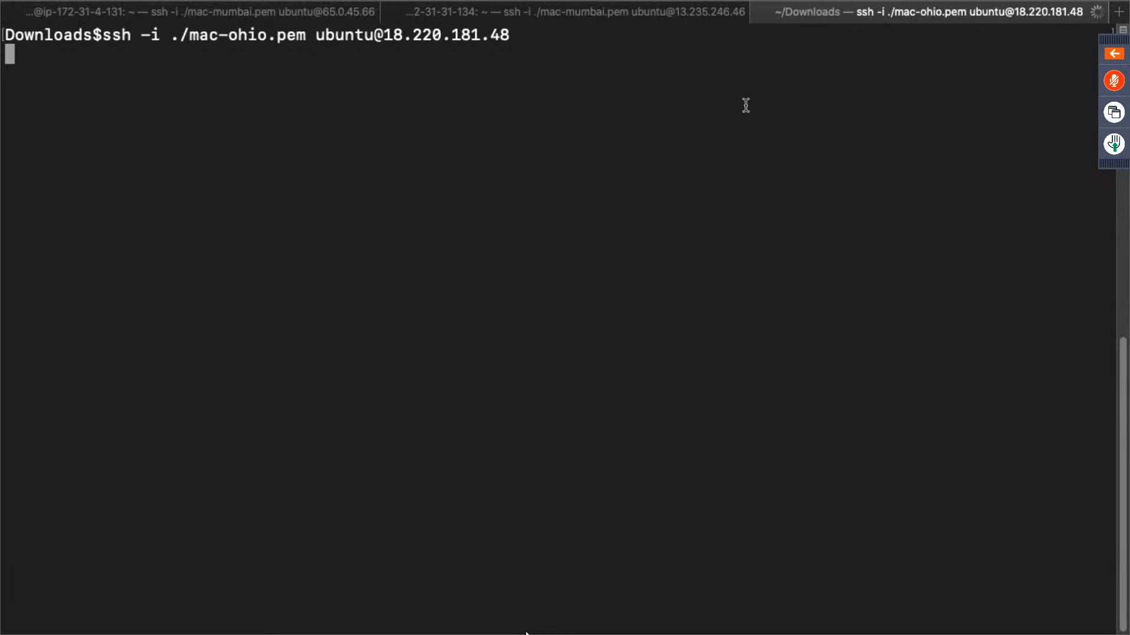
- Check the plugin installation progress in the Jenkins setup wizard in the browser
key(ctrl+Right)
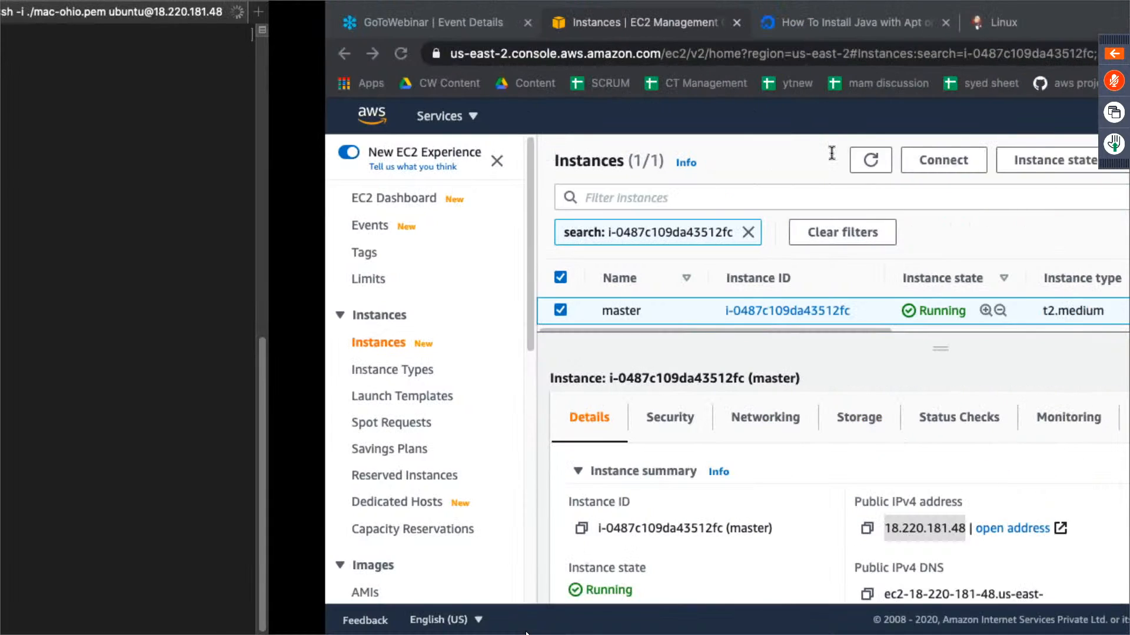
key(ctrl+Left)
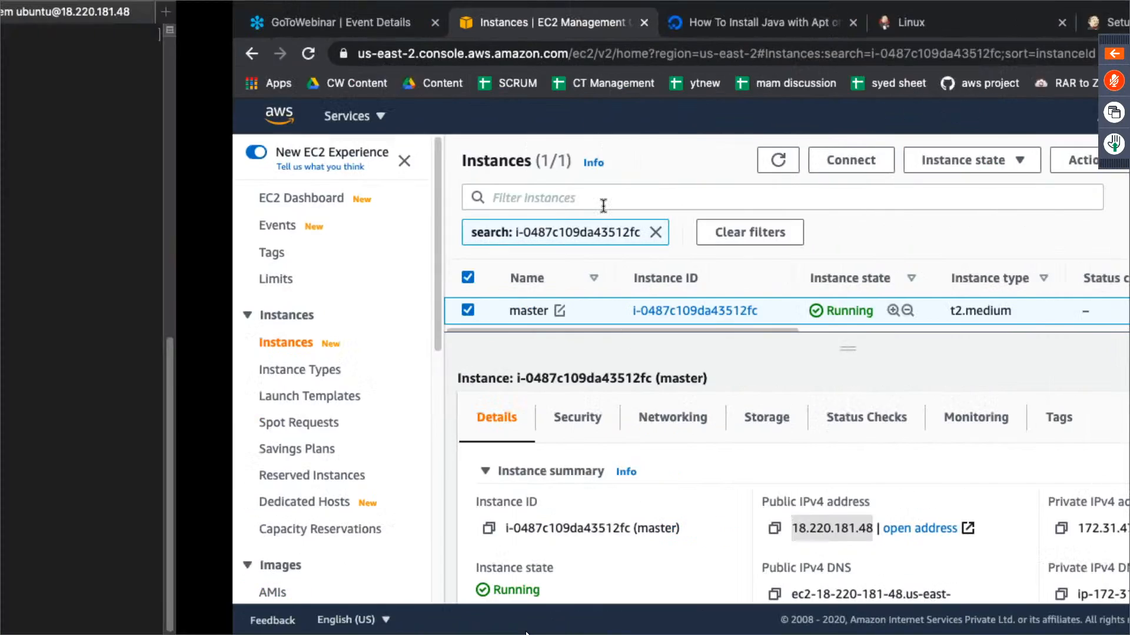
drag(23, 56, 80, 107)
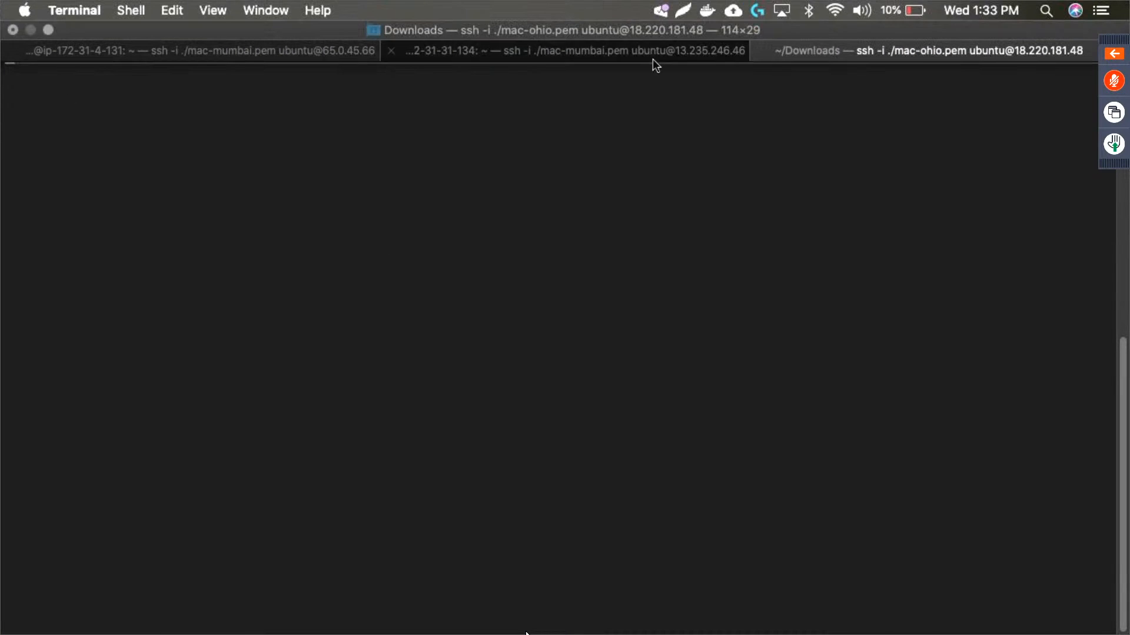
key(ctrl+Right)
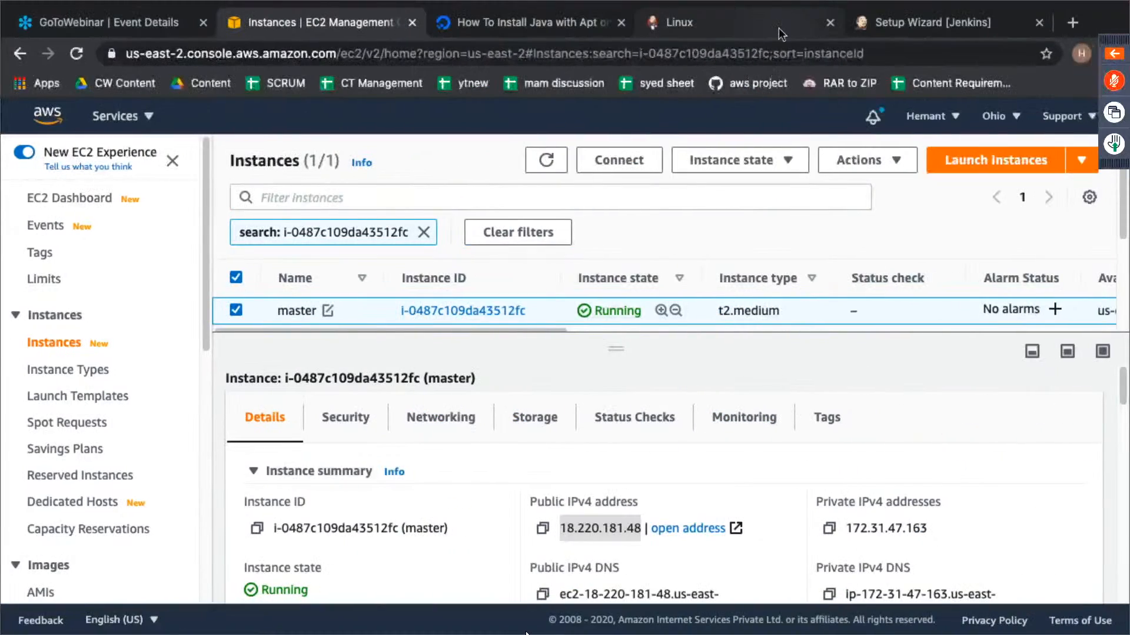
click(778, 24)
click(912, 17)
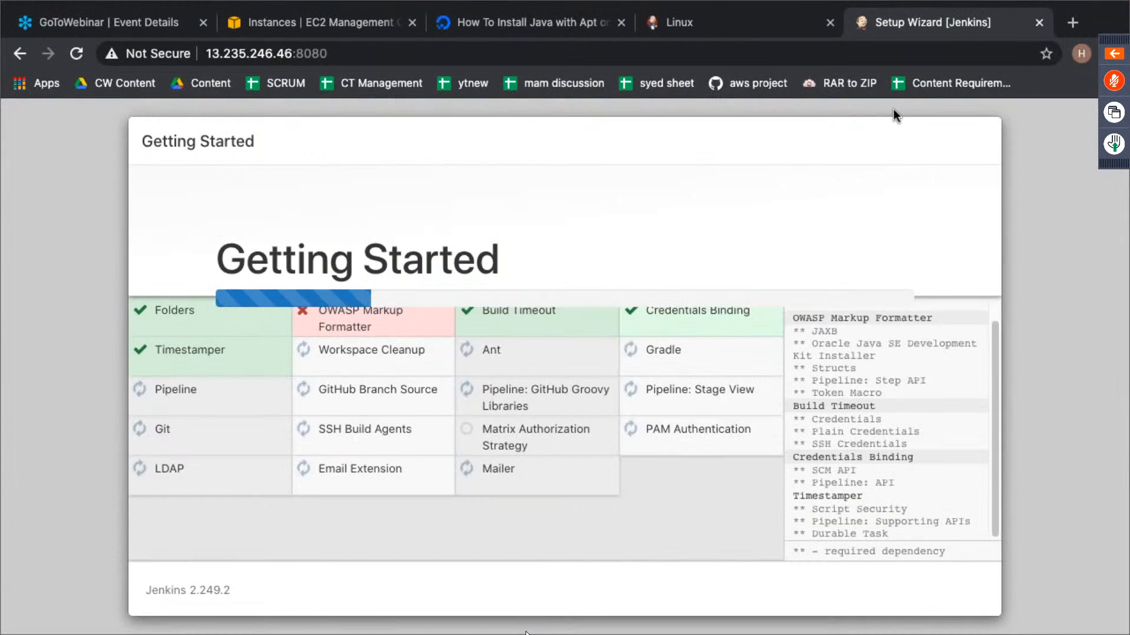
key(ctrl+Left)
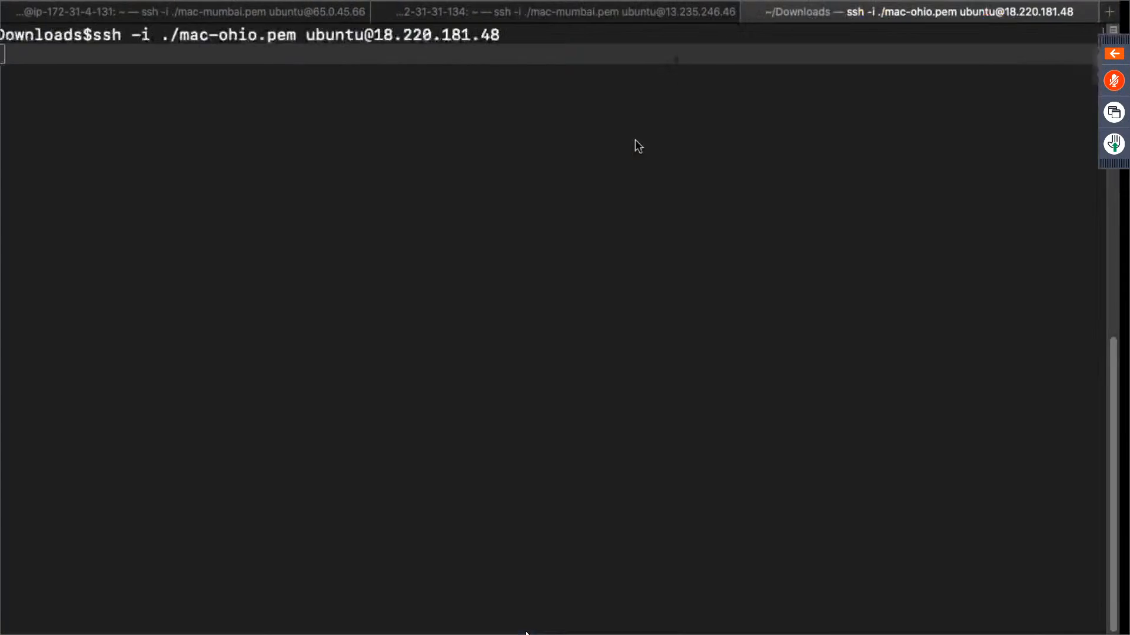
key(ctrl+c)
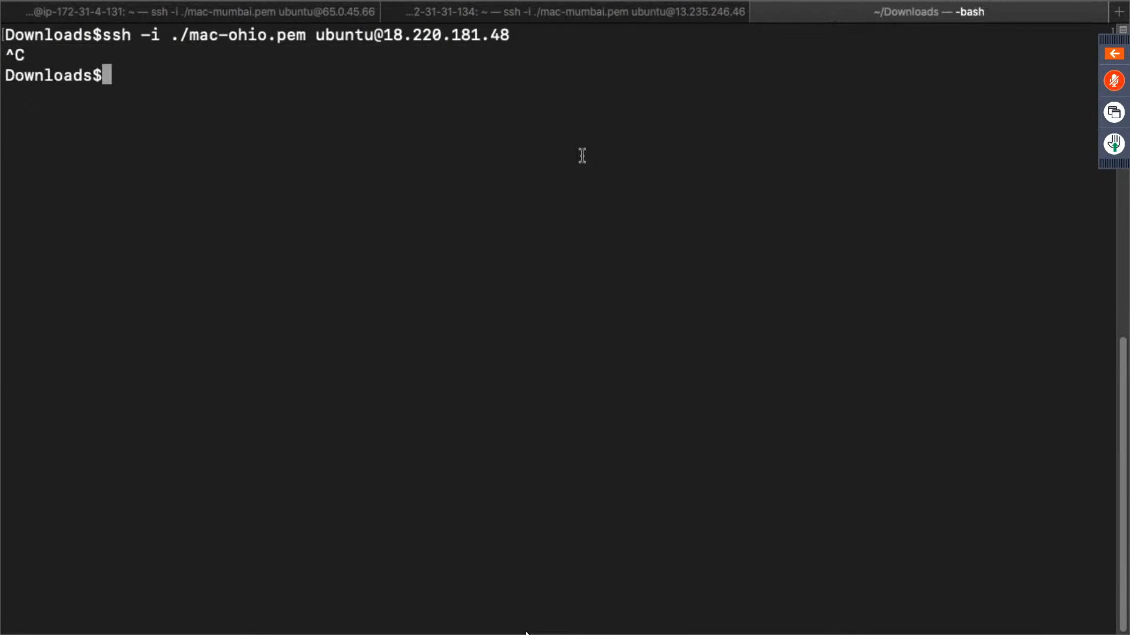
key(Up)
key(Return)
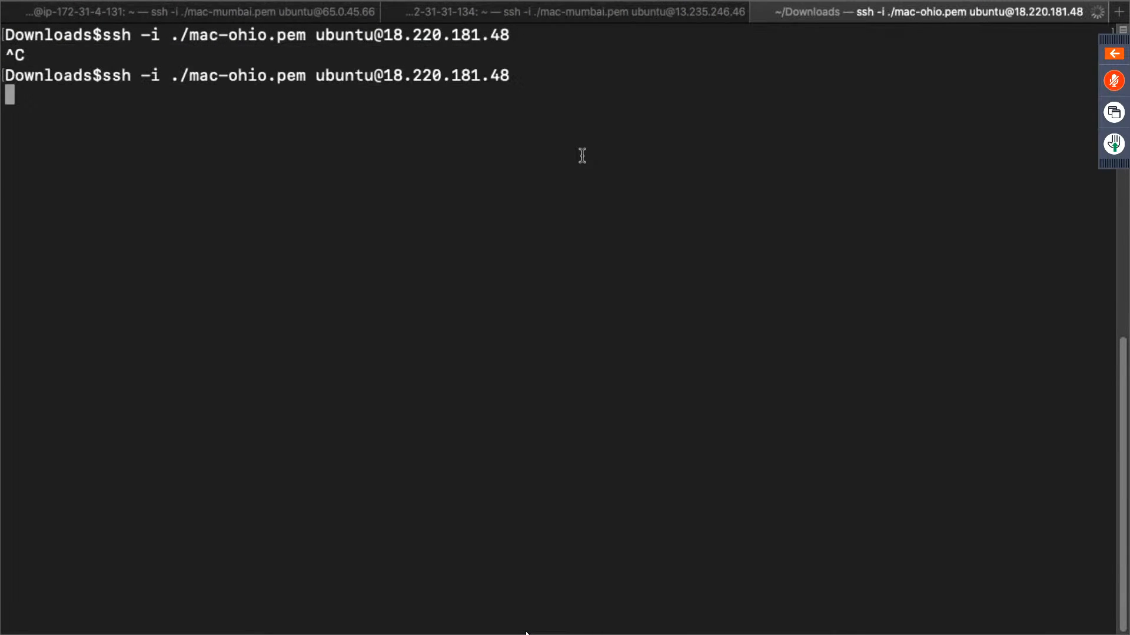
- Switch to the EC2 console and examine the master instance's summary and details, including its AMI and key pair
key(ctrl+Right)
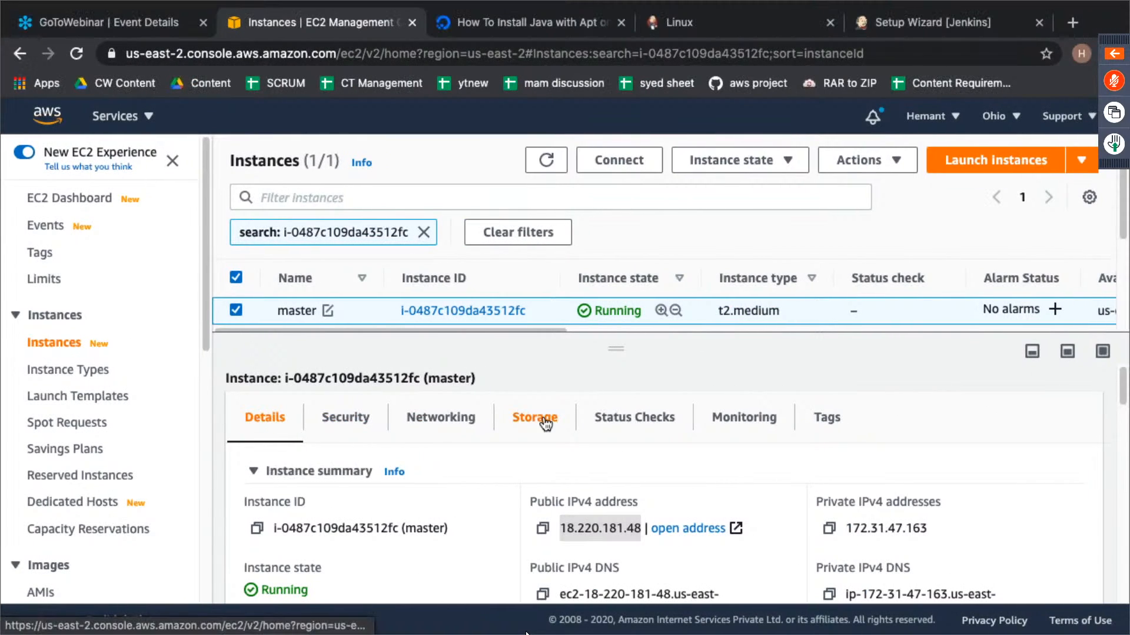
scroll(812, 522, down, 3)
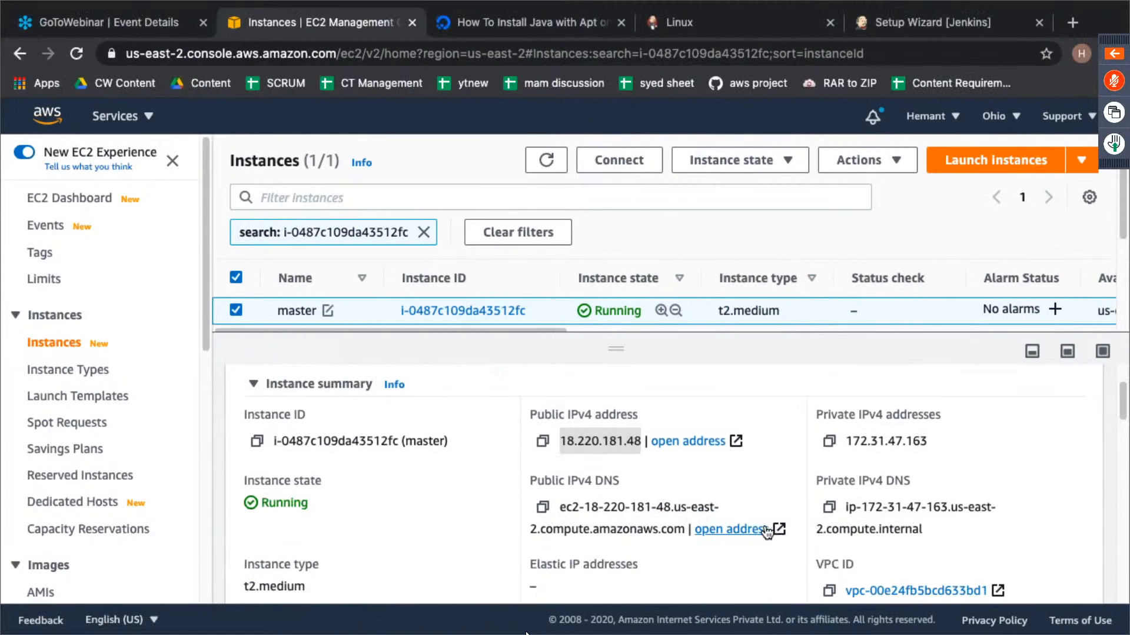
scroll(766, 532, down, 3)
scroll(767, 520, down, 10)
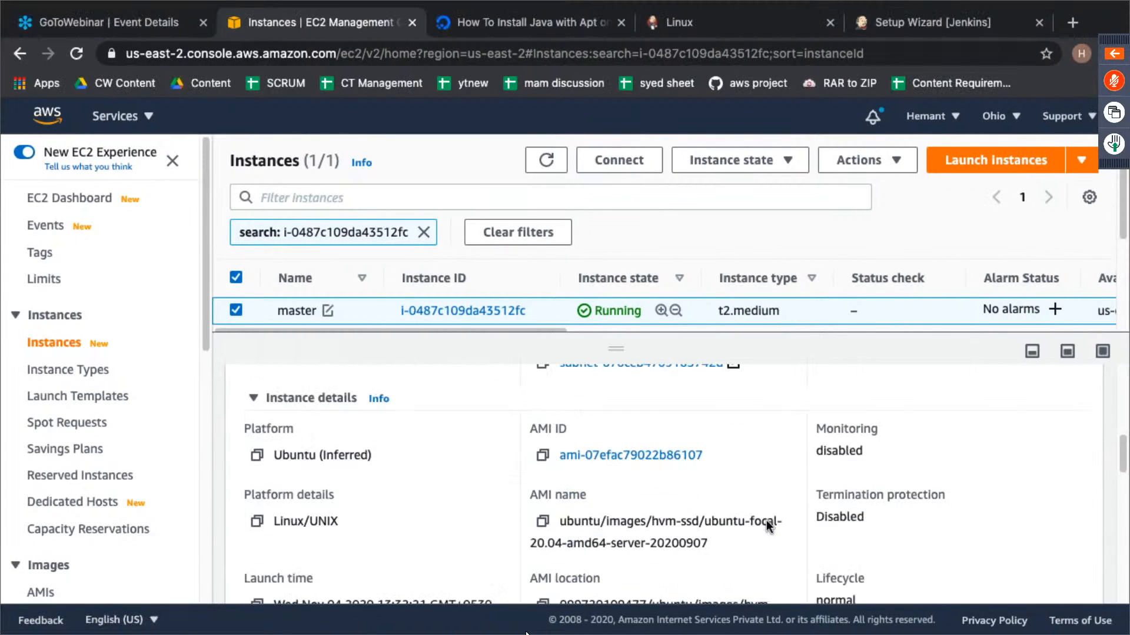
scroll(766, 520, down, 2)
scroll(766, 520, up, 4)
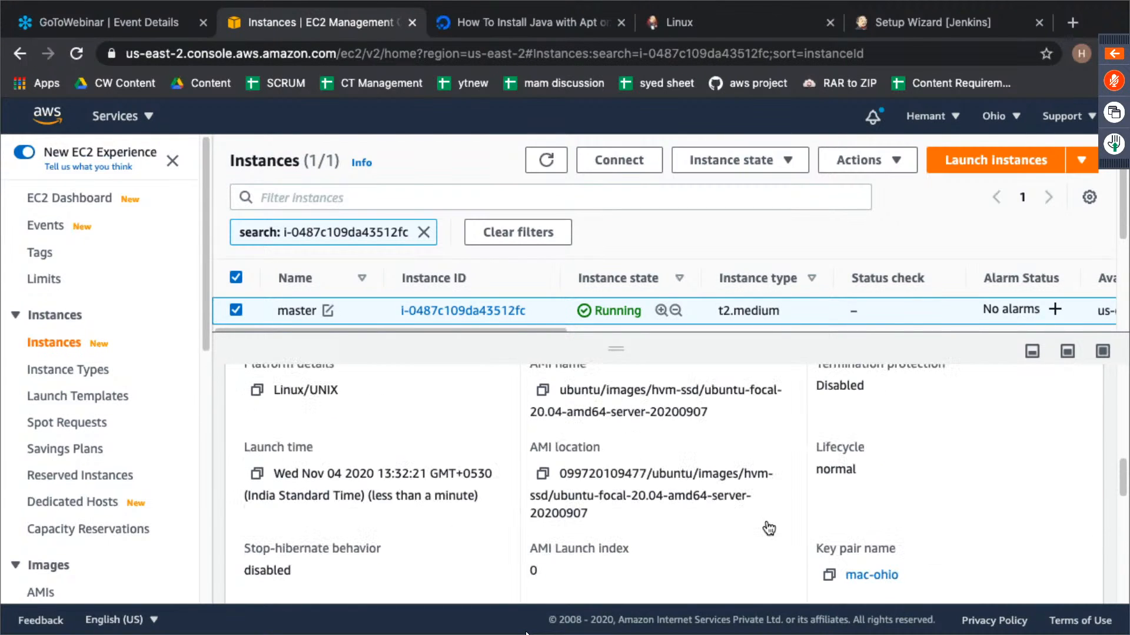
scroll(766, 521, down, 9)
scroll(766, 520, up, 10)
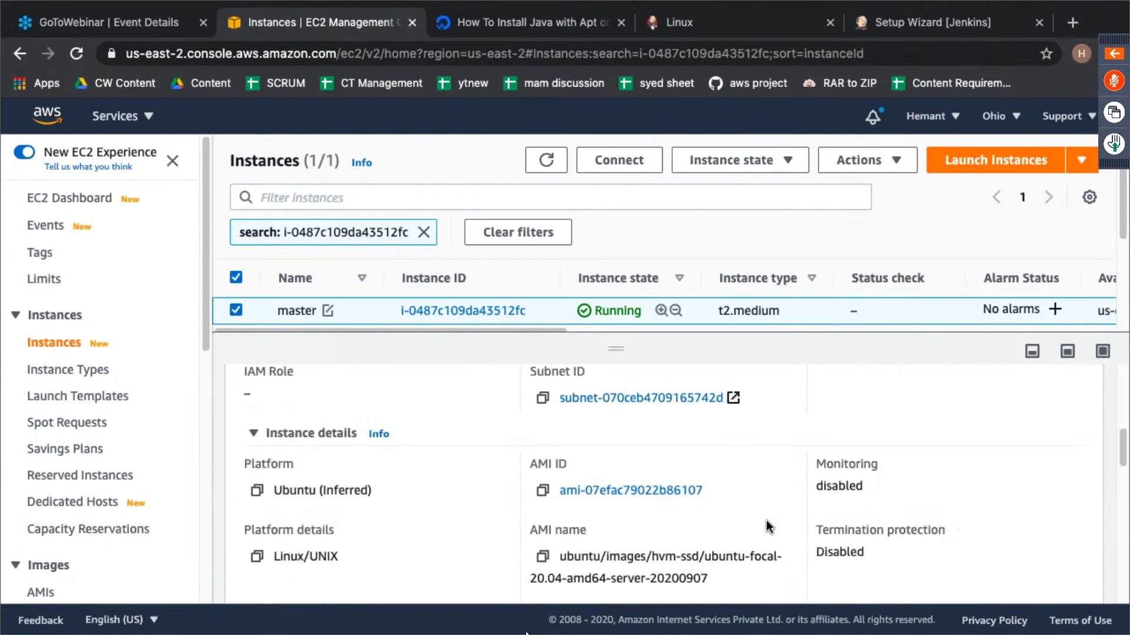
scroll(766, 520, up, 5)
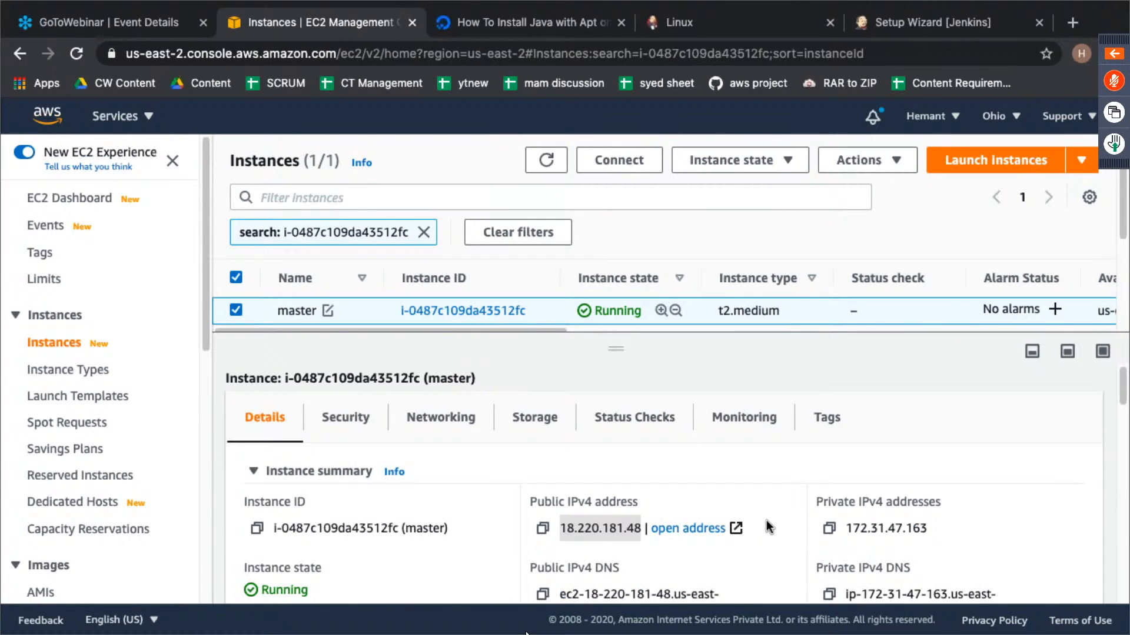
- Open the master instance's default security group in a new browser tab and examine its inbound rules
click(361, 427)
scroll(508, 464, down, 2)
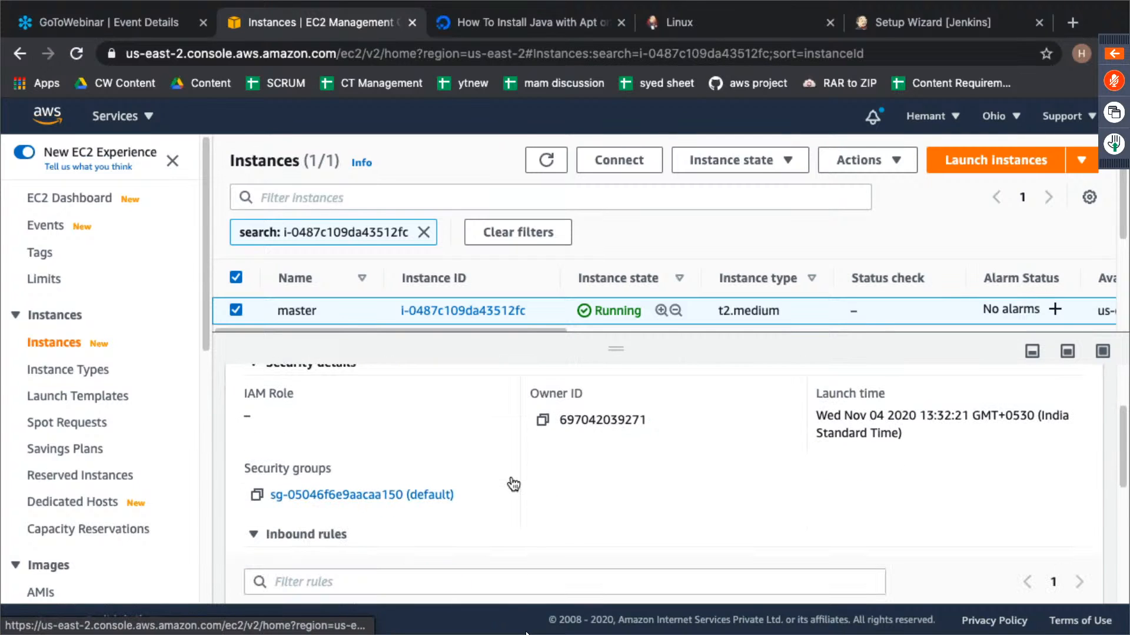
right_click(415, 496)
click(485, 405)
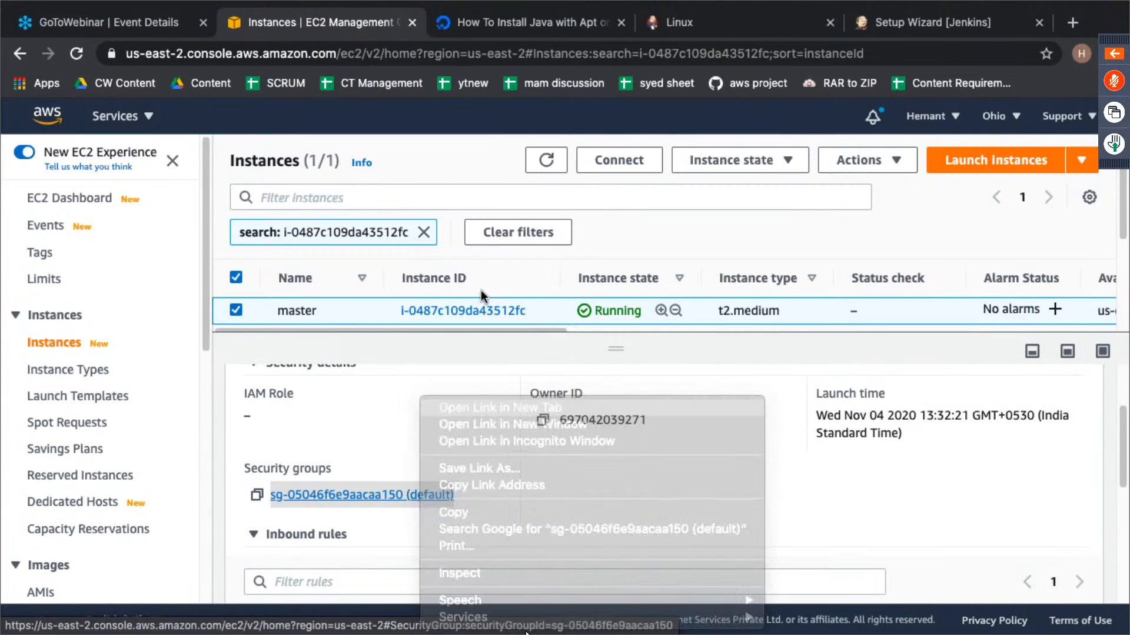
click(412, 22)
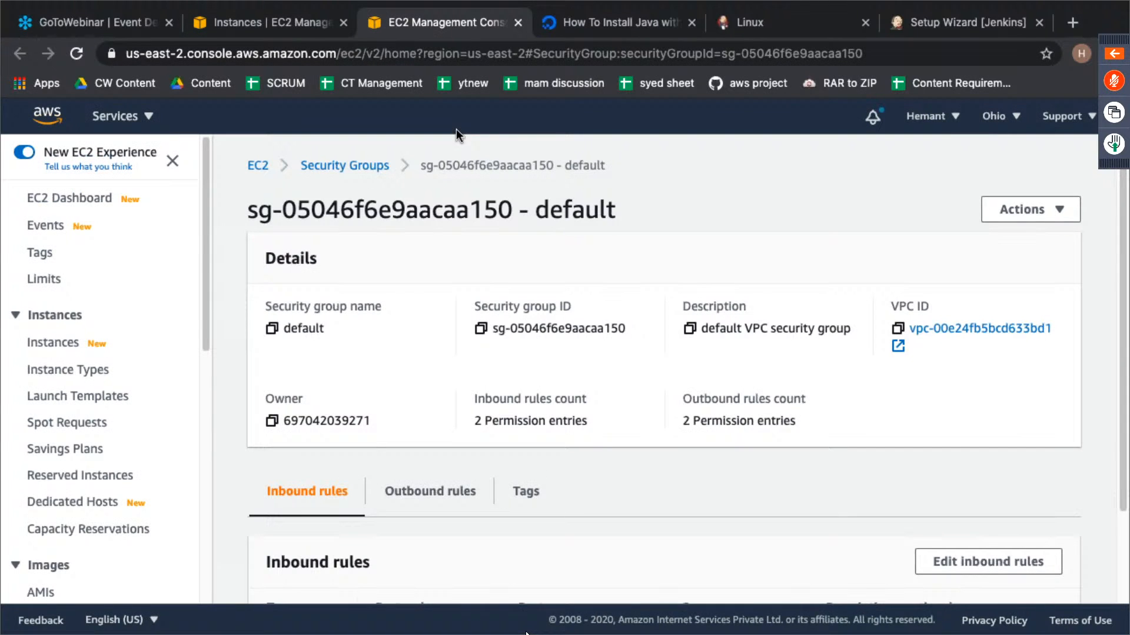
scroll(412, 489, down, 4)
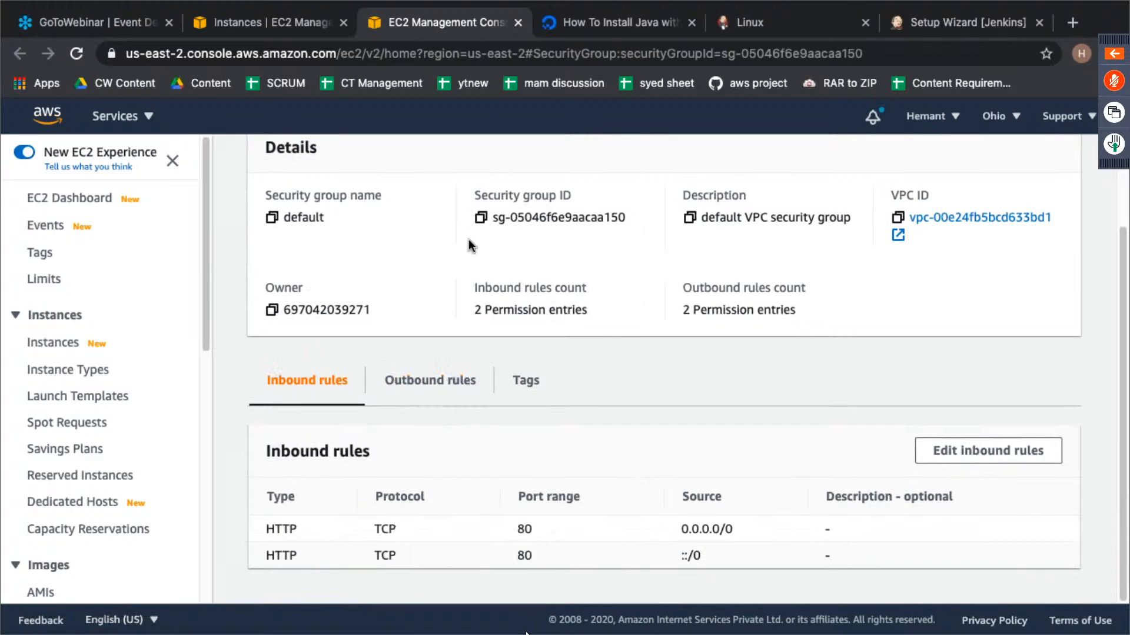
- Go back to the terminal, cancel the waiting SSH attempt and rerun the connection command for 18.220.181.48
click(296, 23)
key(super+Tab)
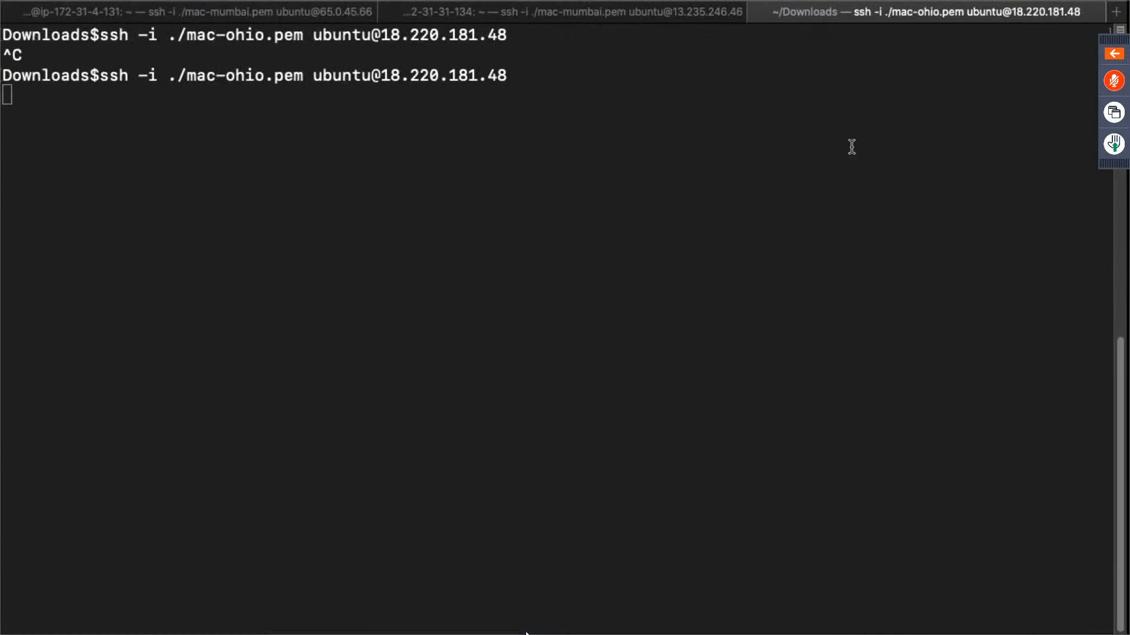
key(ctrl+c)
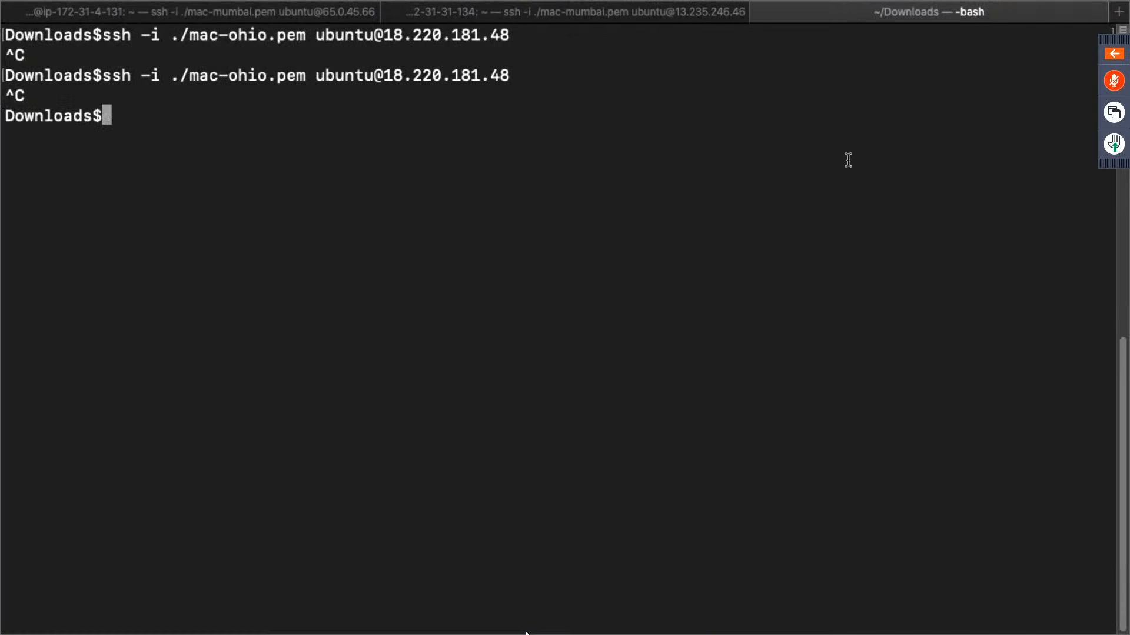
key(Up)
key(Return)
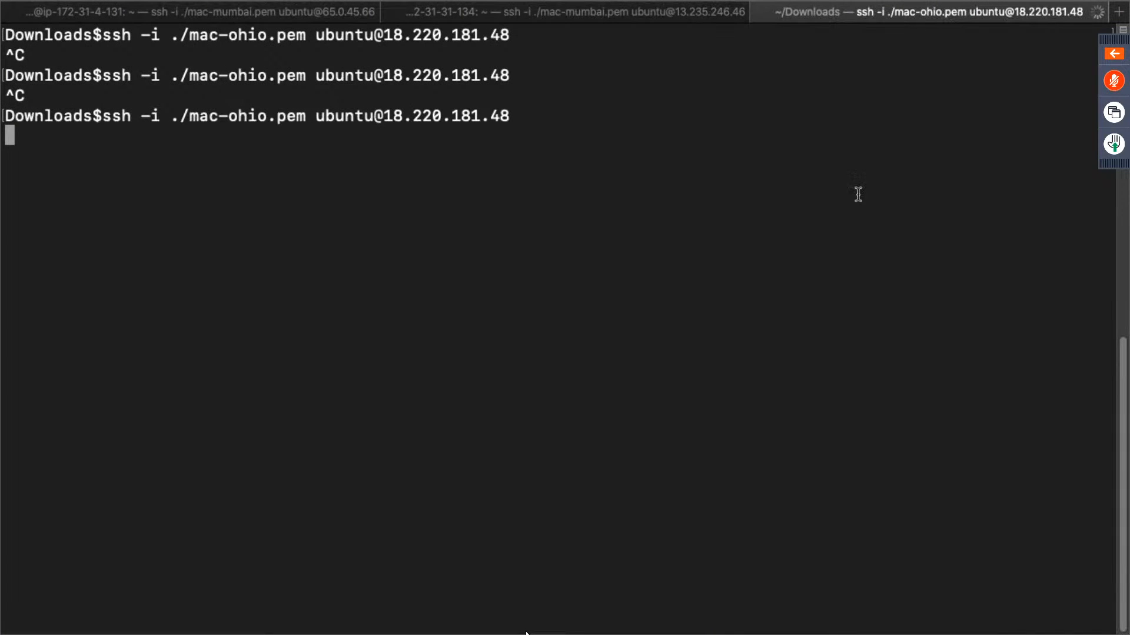
key(super+Tab)
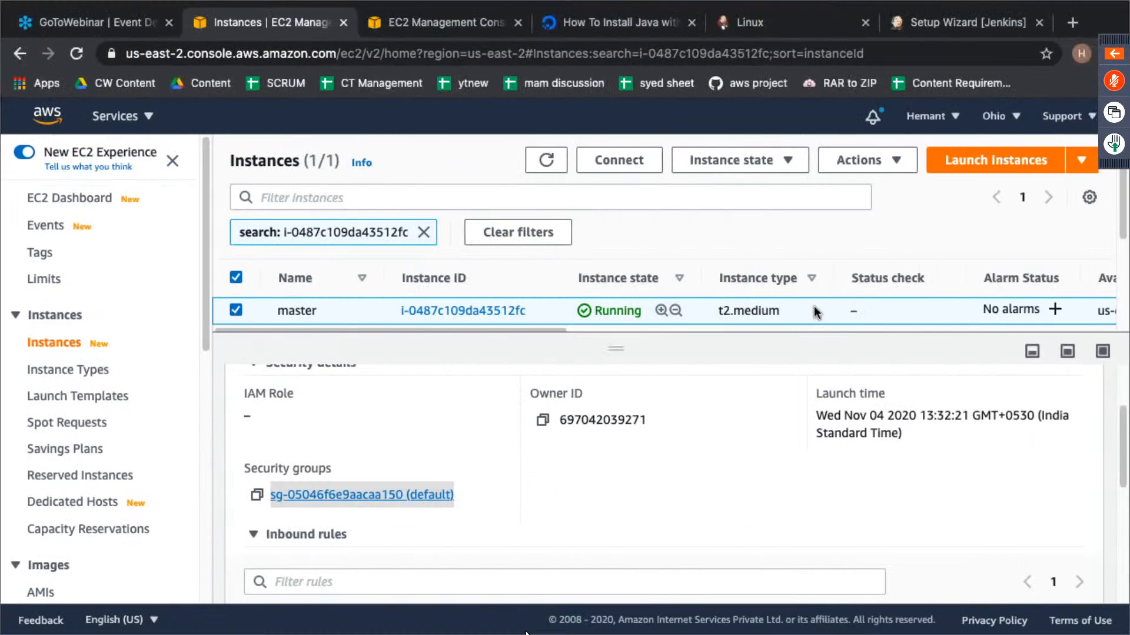
drag(640, 355, 632, 445)
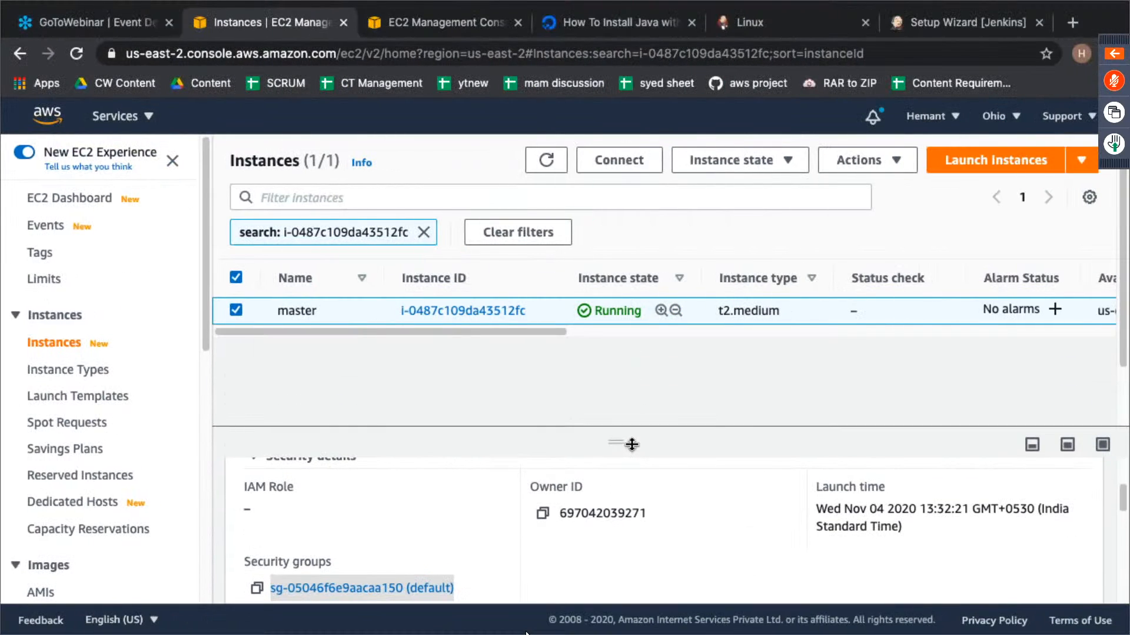
scroll(99, 344, down, 8)
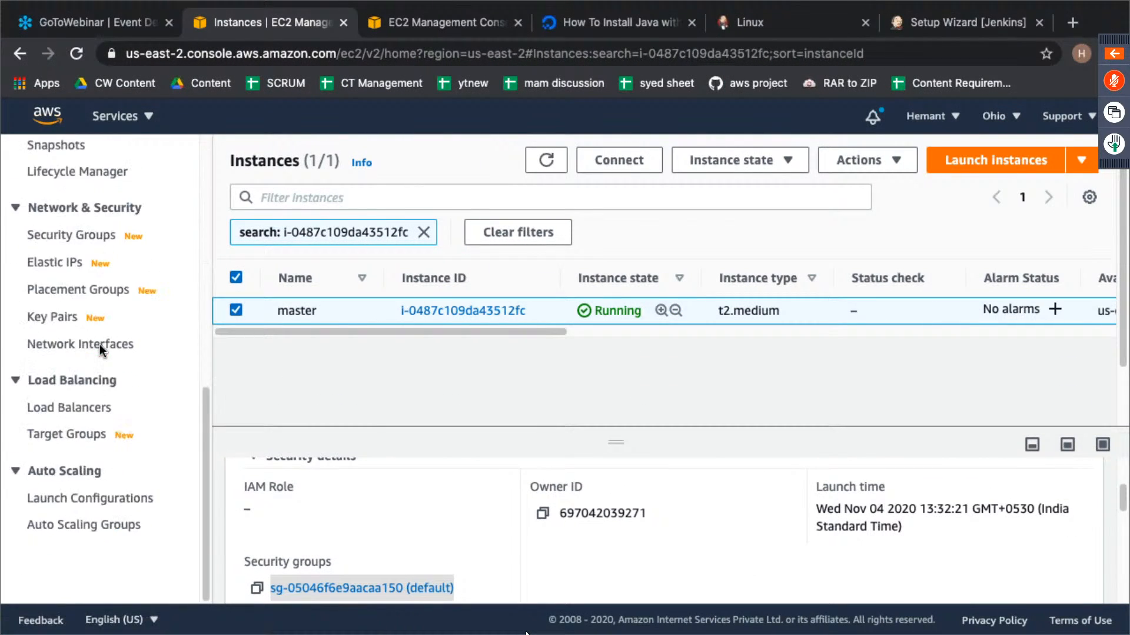
scroll(100, 344, up, 8)
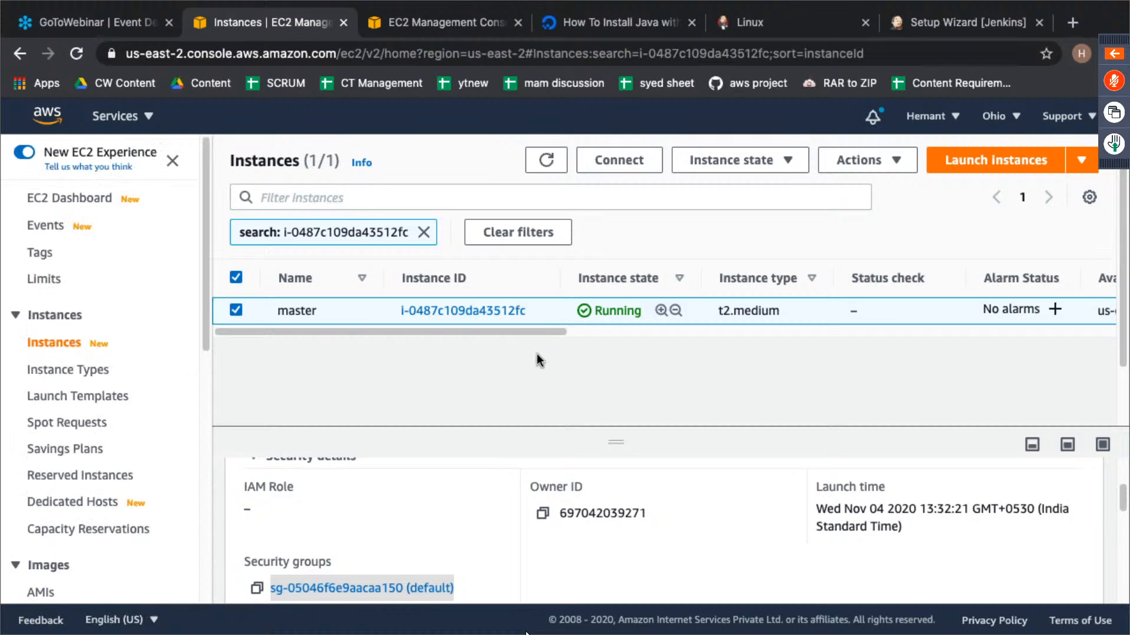
drag(613, 440, 628, 517)
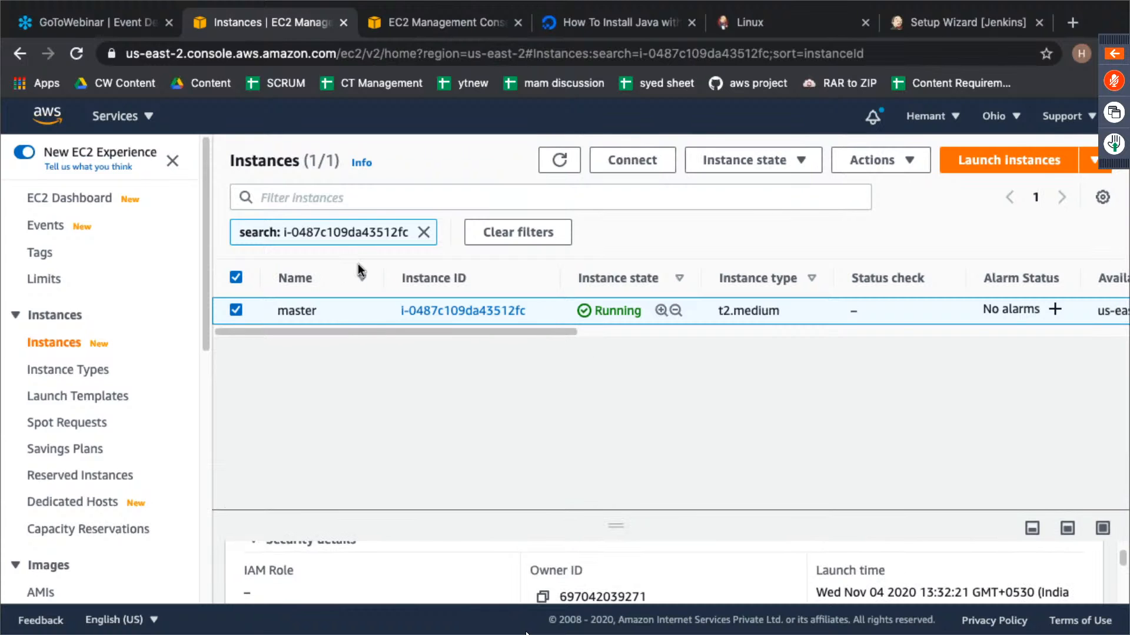
key(ctrl+Left)
key(ctrl+Right)
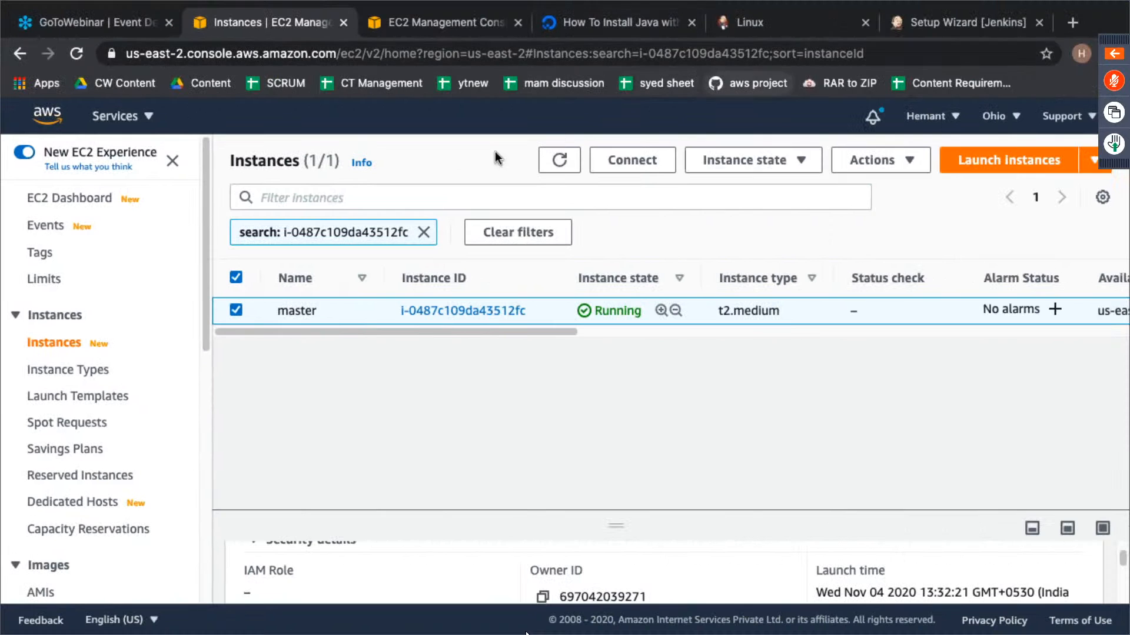
scroll(93, 380, down, 6)
scroll(94, 382, up, 6)
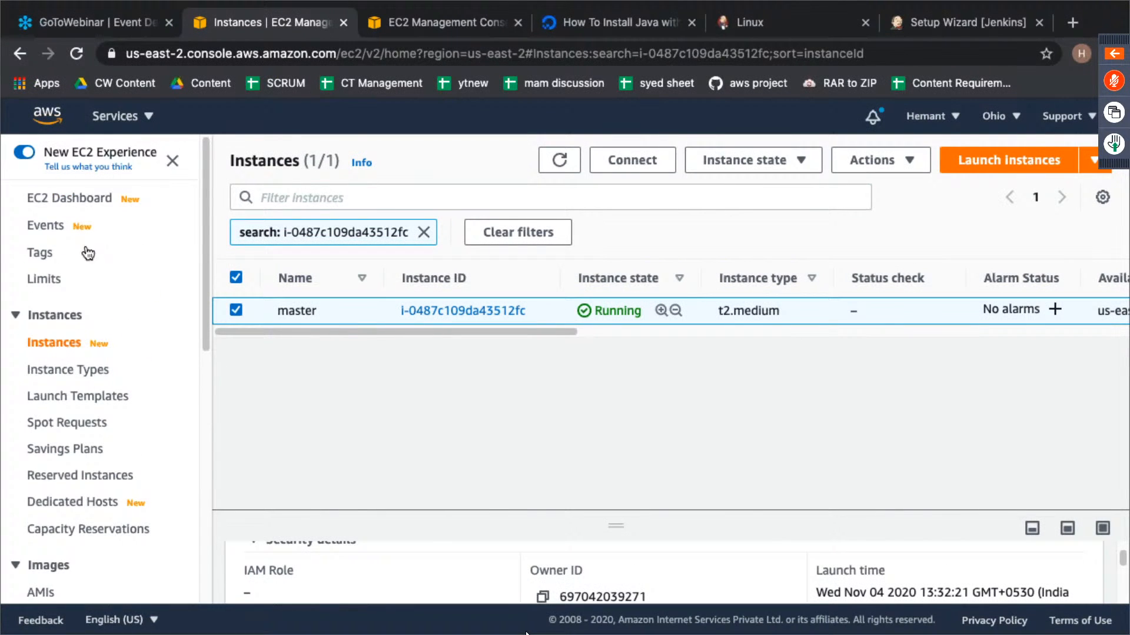
- Open the VPC service console for the Ohio region and glance at the pending SSH session while it loads
click(122, 117)
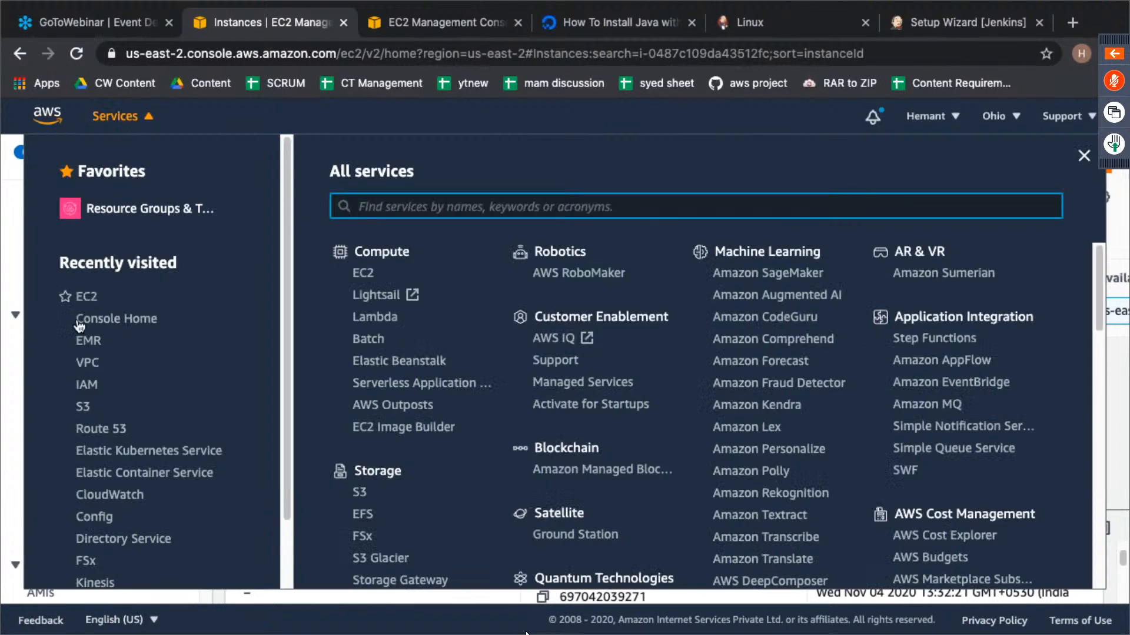
click(88, 362)
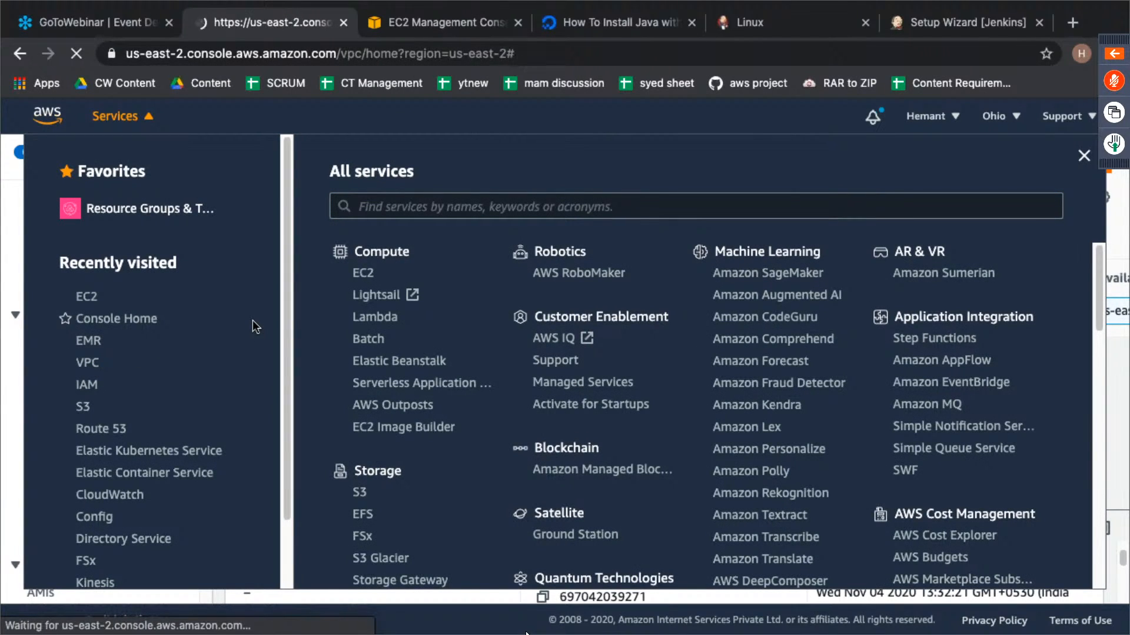
key(ctrl+Left)
key(ctrl+Right)
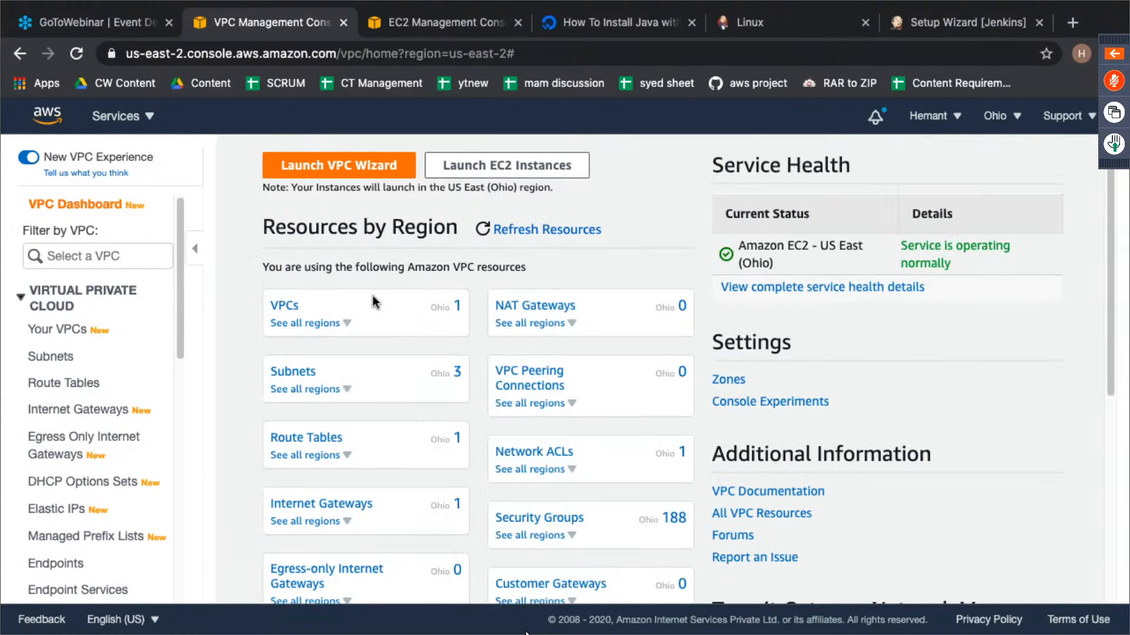
- Examine the region's internet gateway and open the VPC it is attached to
scroll(468, 326, down, 4)
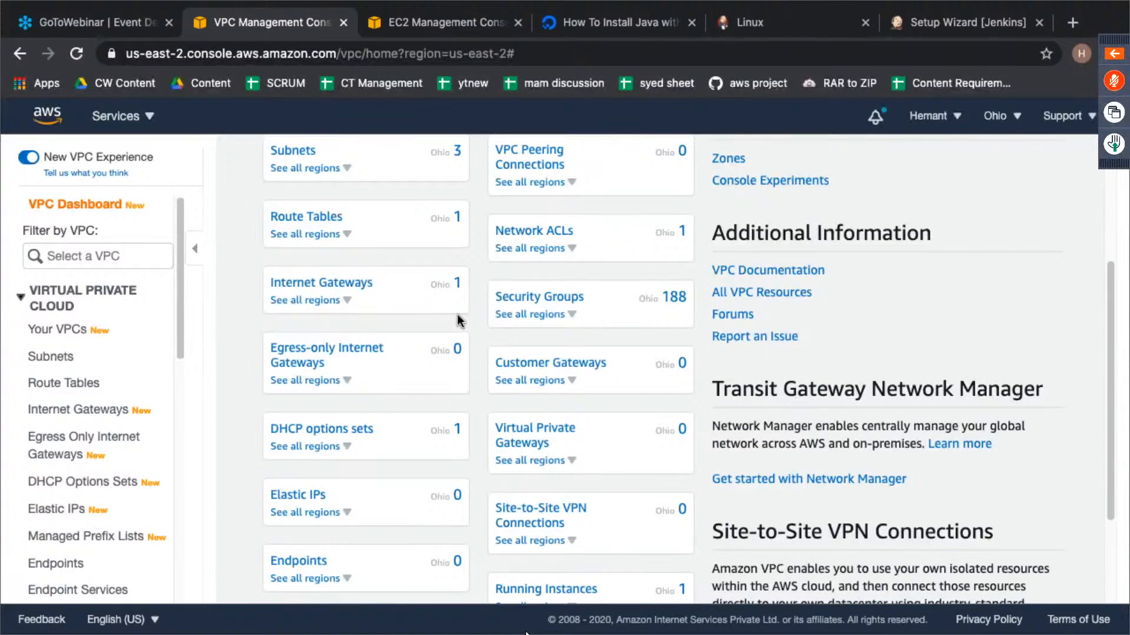
click(320, 283)
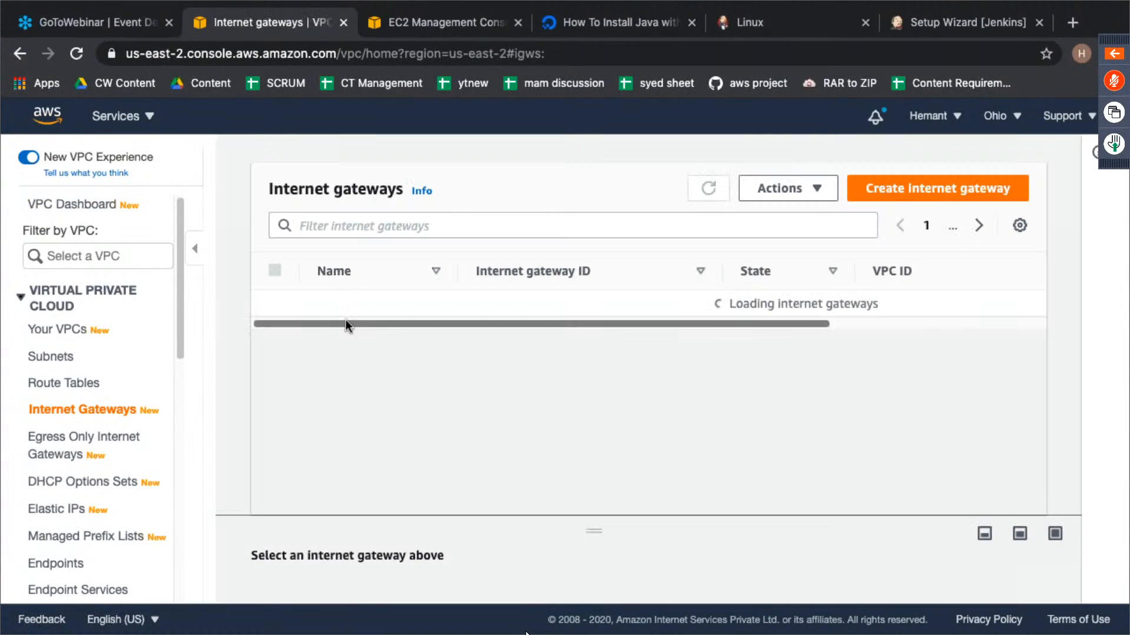
drag(368, 323, 402, 320)
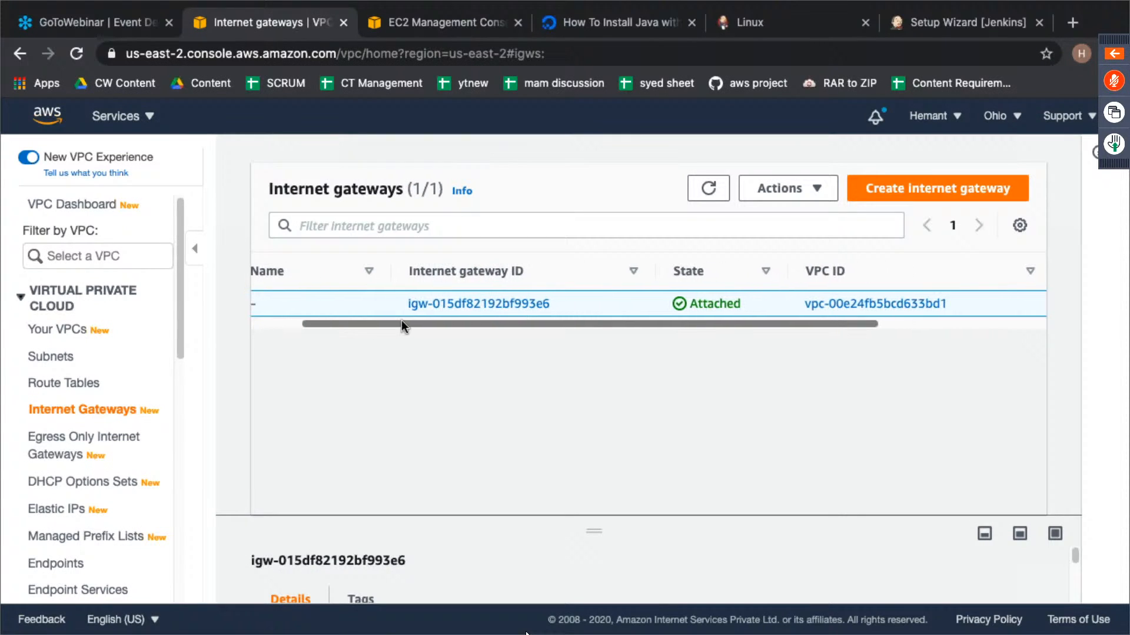
click(929, 305)
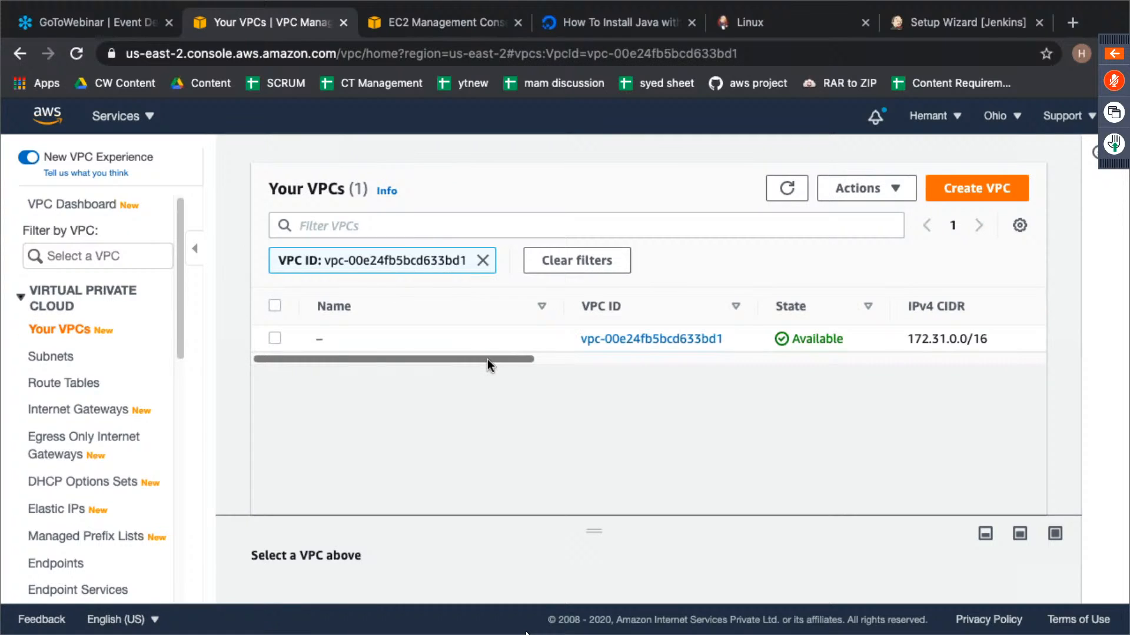
- Look over the VPC's entry, return to the EC2 service and open its list of instances
drag(489, 359, 544, 353)
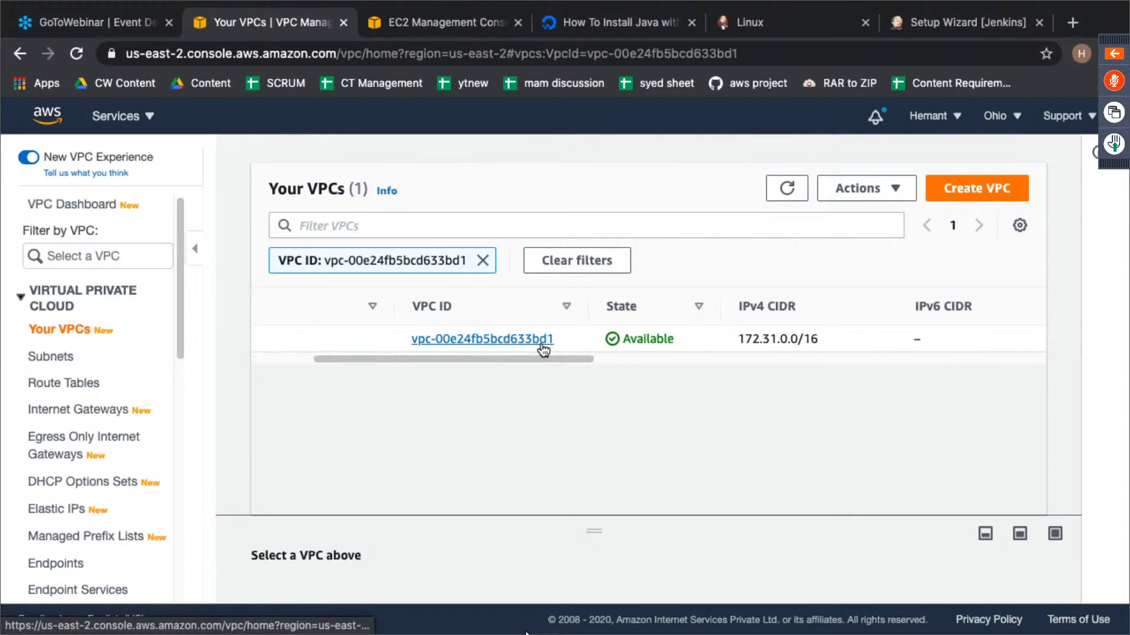
click(115, 130)
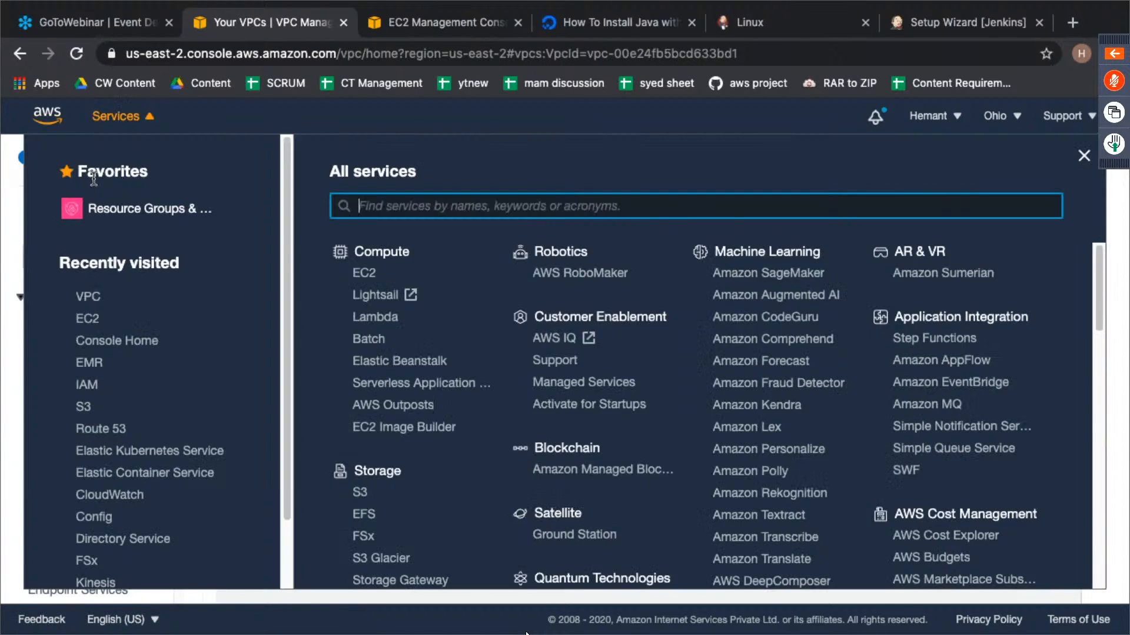
click(93, 323)
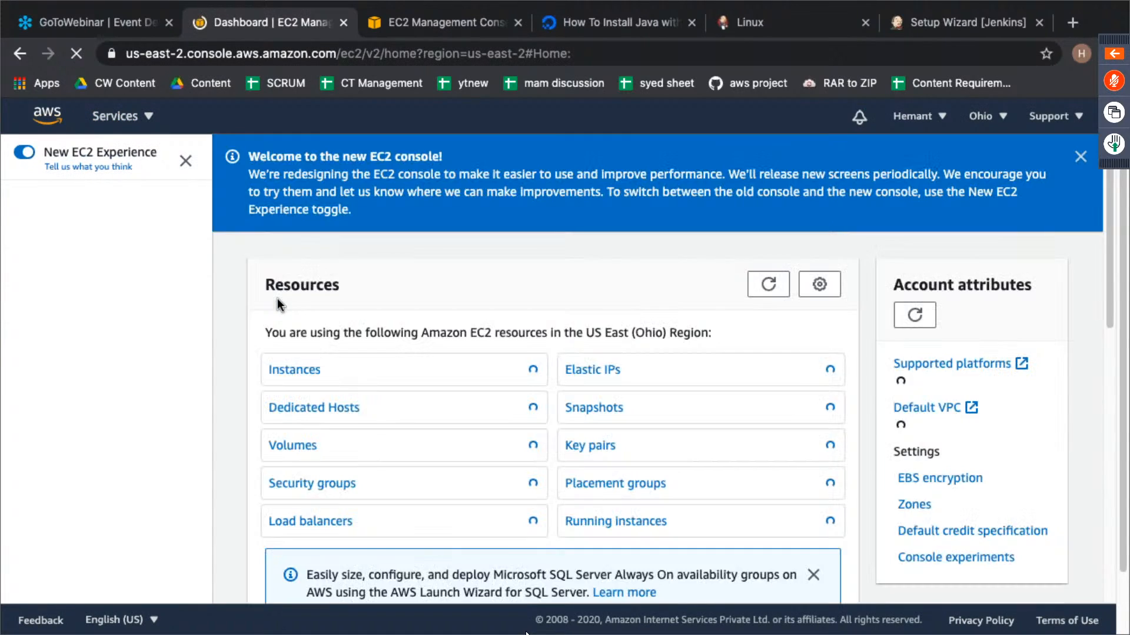
click(295, 372)
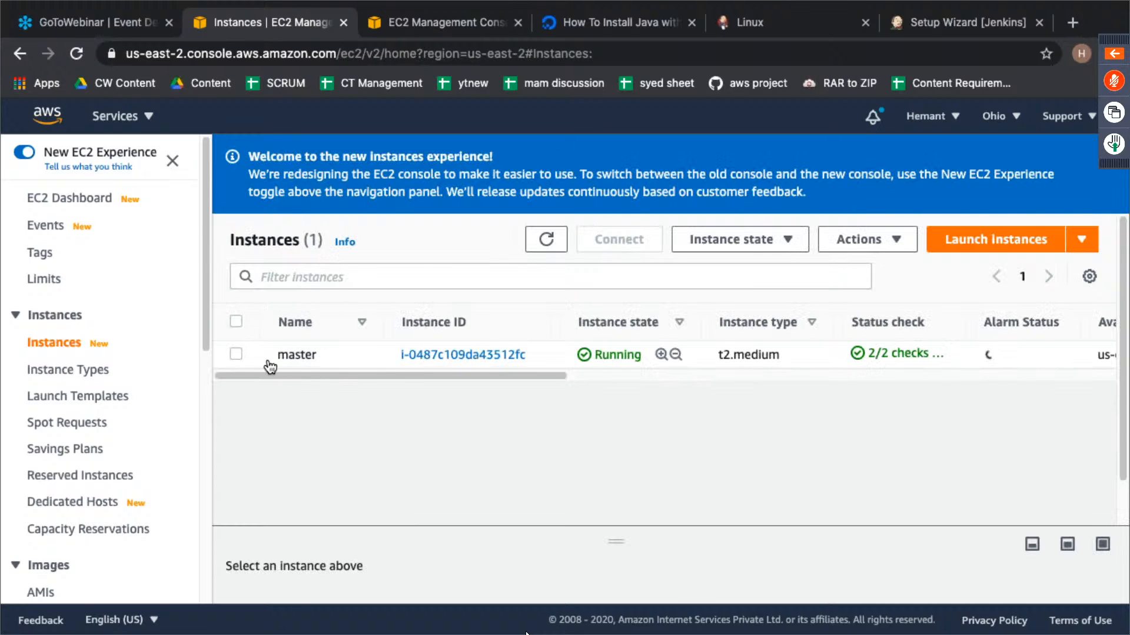
- Select the master instance and examine its networking details, including its VPC and subnet
click(237, 355)
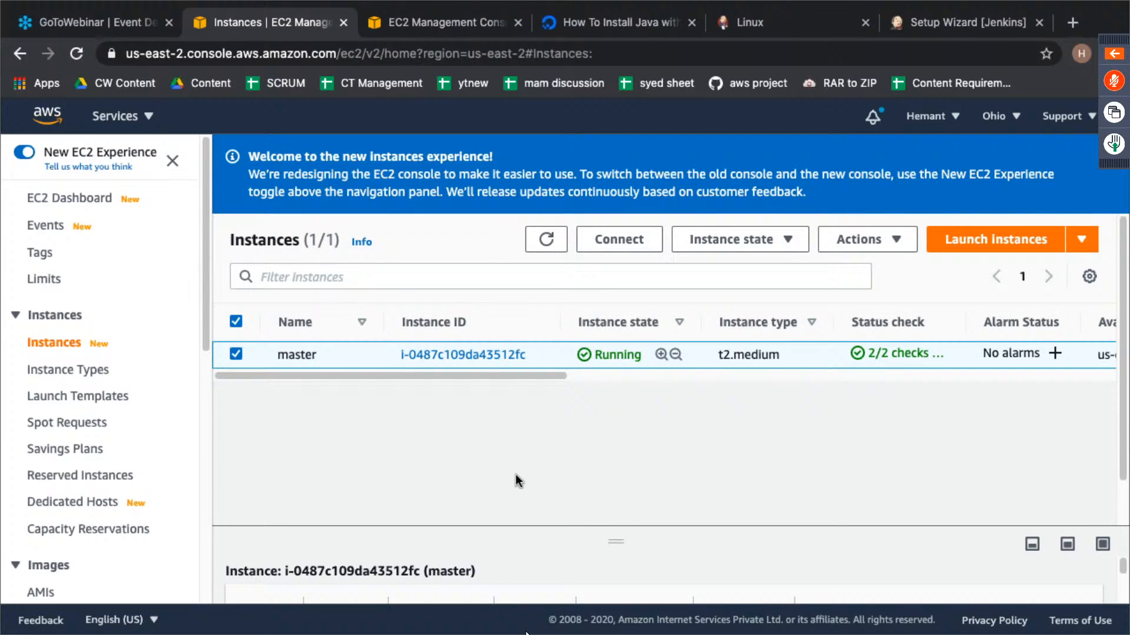
drag(617, 535, 568, 345)
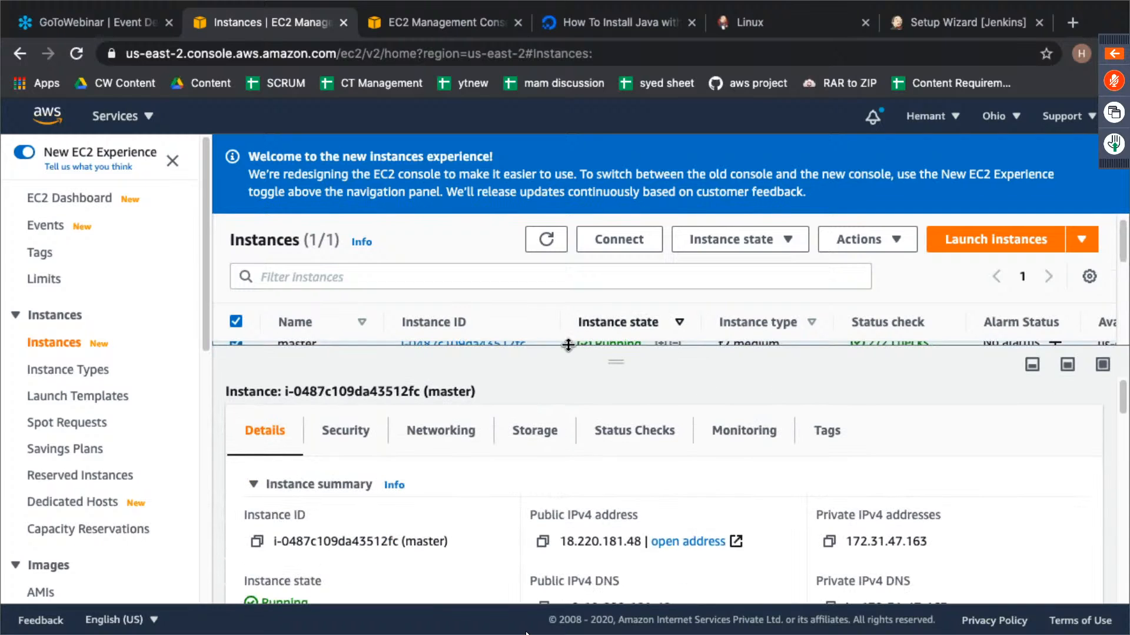
click(441, 430)
scroll(512, 523, down, 1)
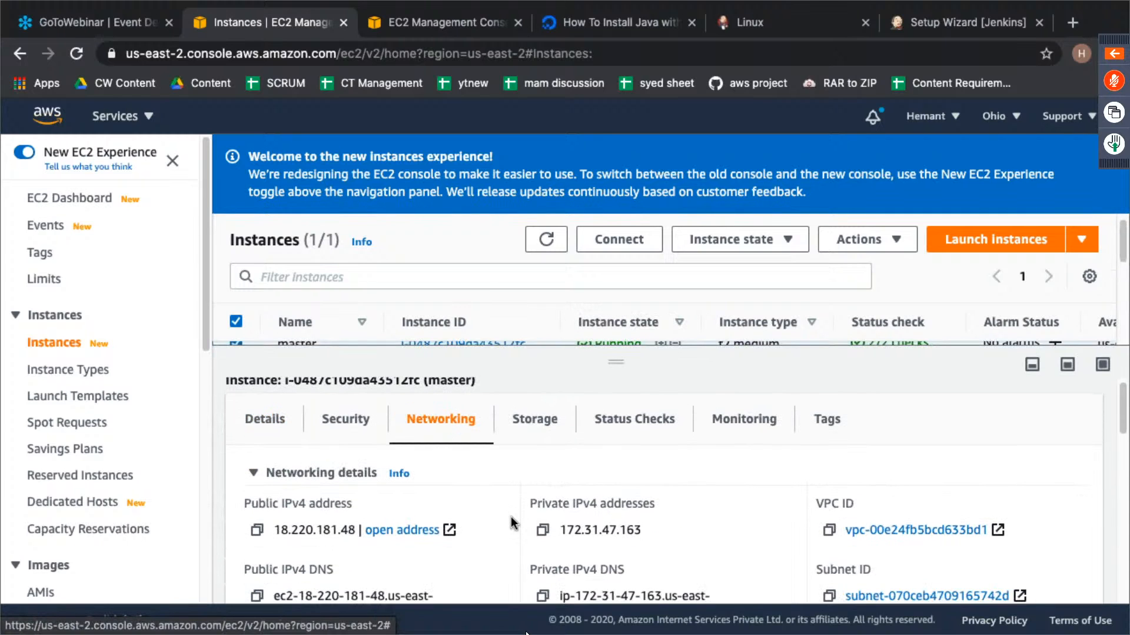
scroll(797, 560, down, 3)
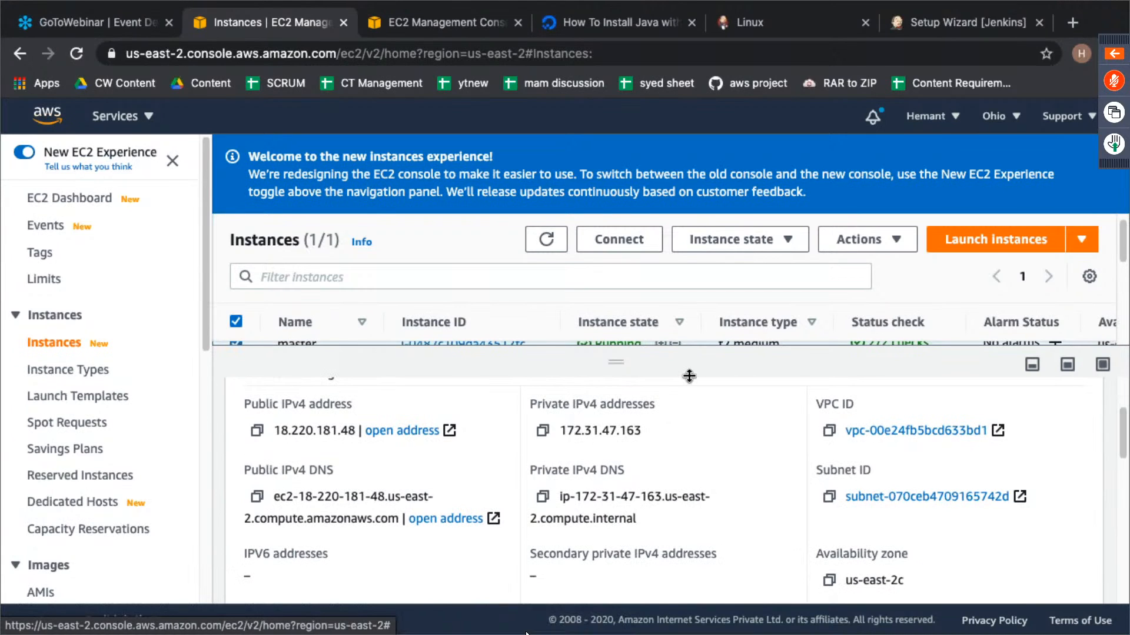
key(ctrl+Left)
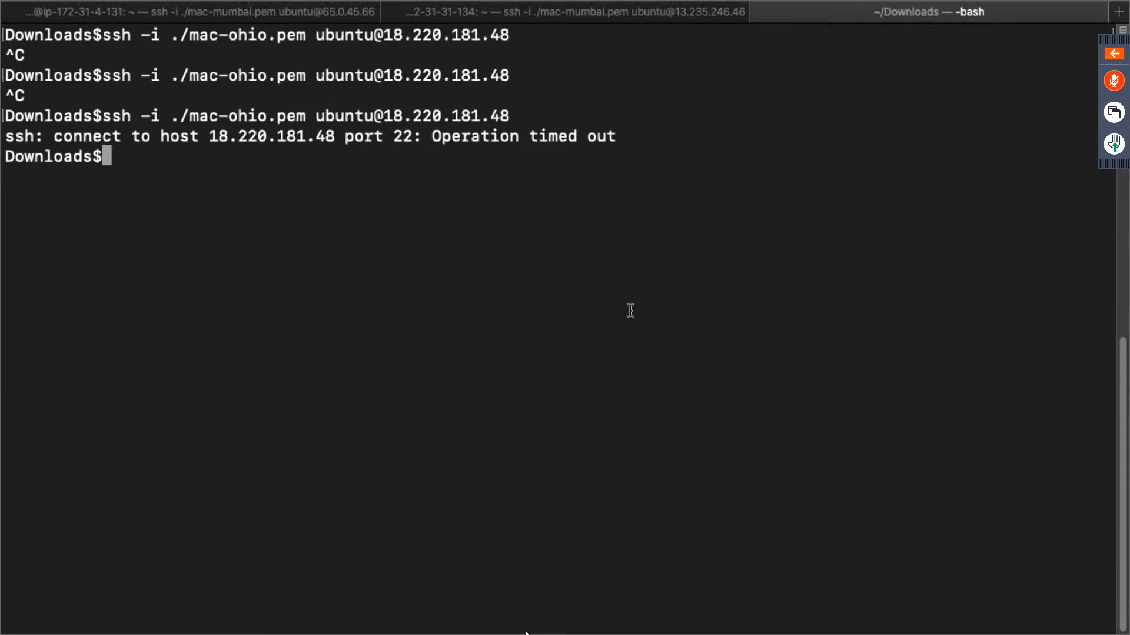
key(Up)
key(Return)
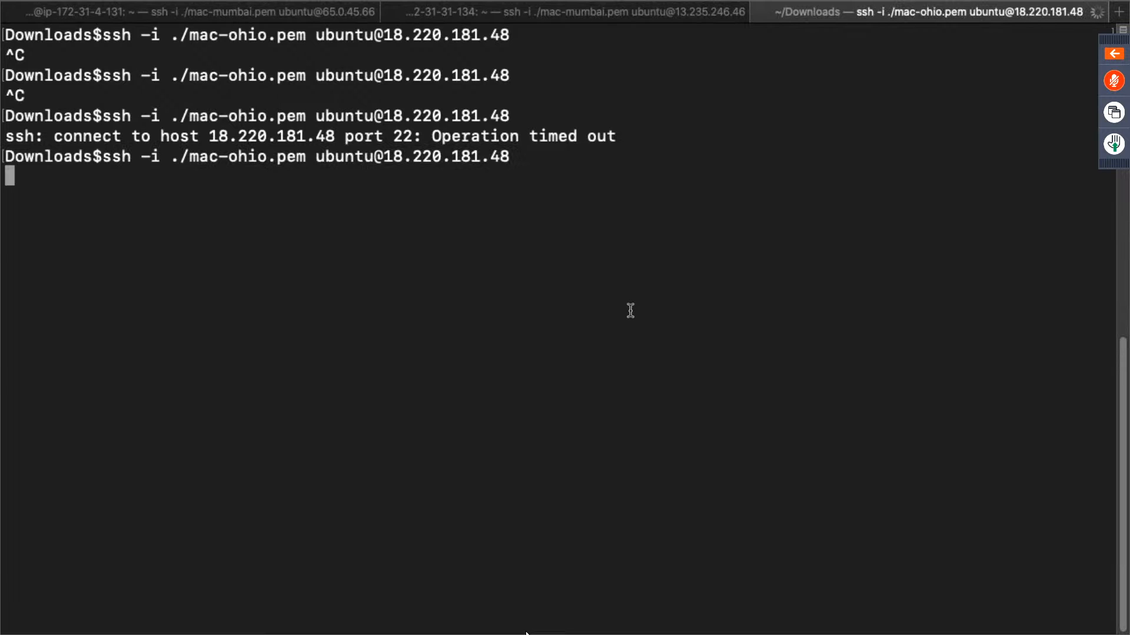
- Return to the browser, start launching a new Ohio instance and check the Jenkins plugin installation while the wizard loads
key(ctrl+Right)
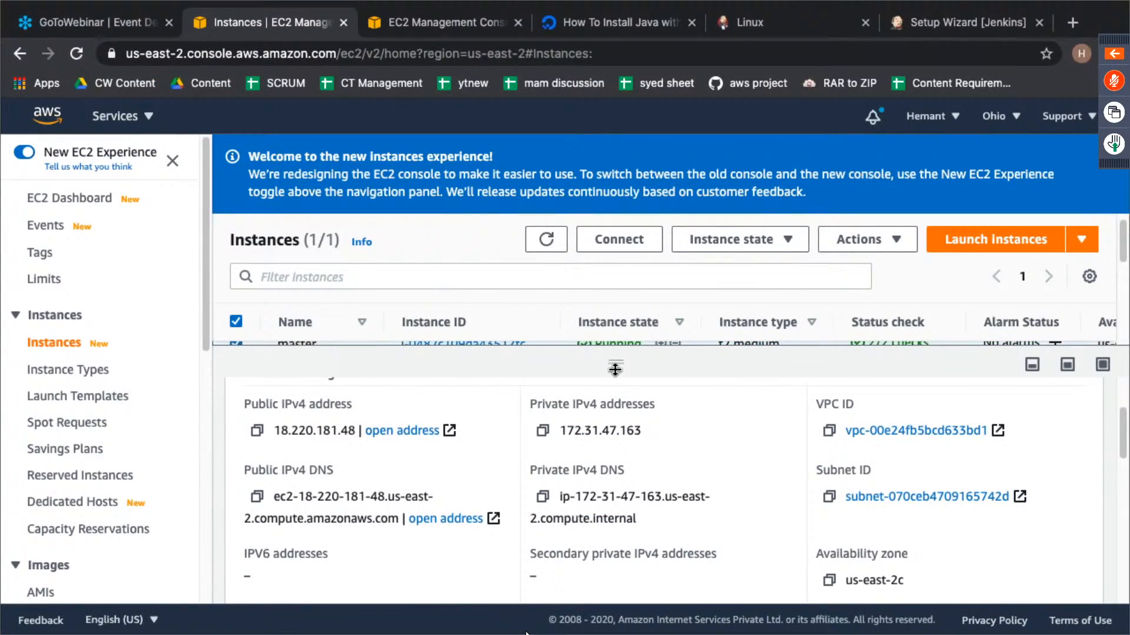
drag(612, 364, 638, 542)
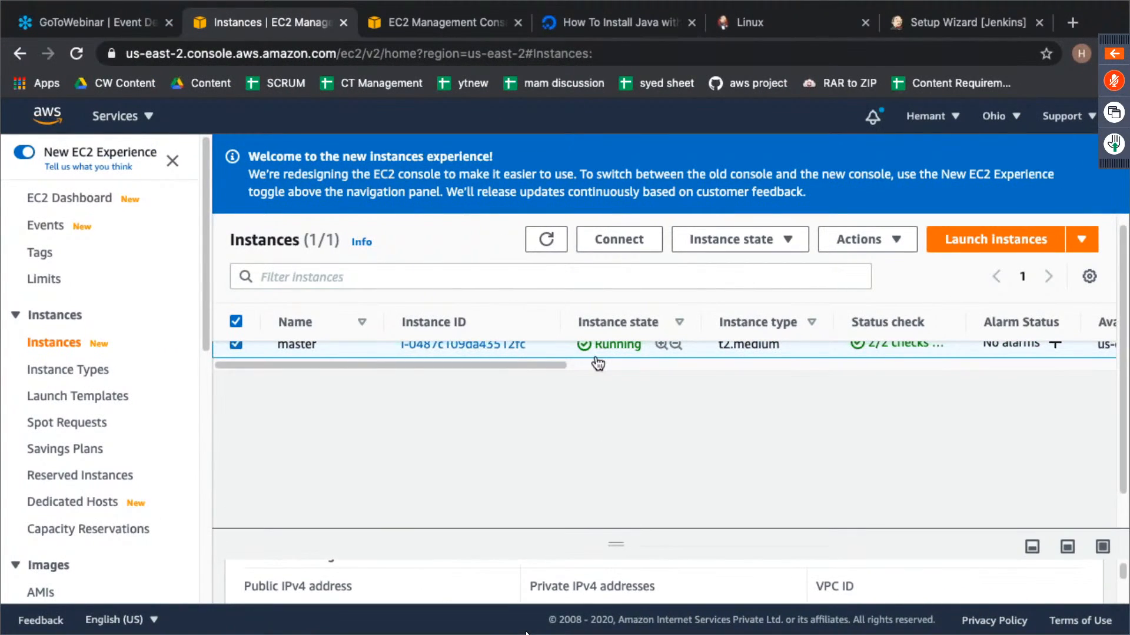
click(948, 242)
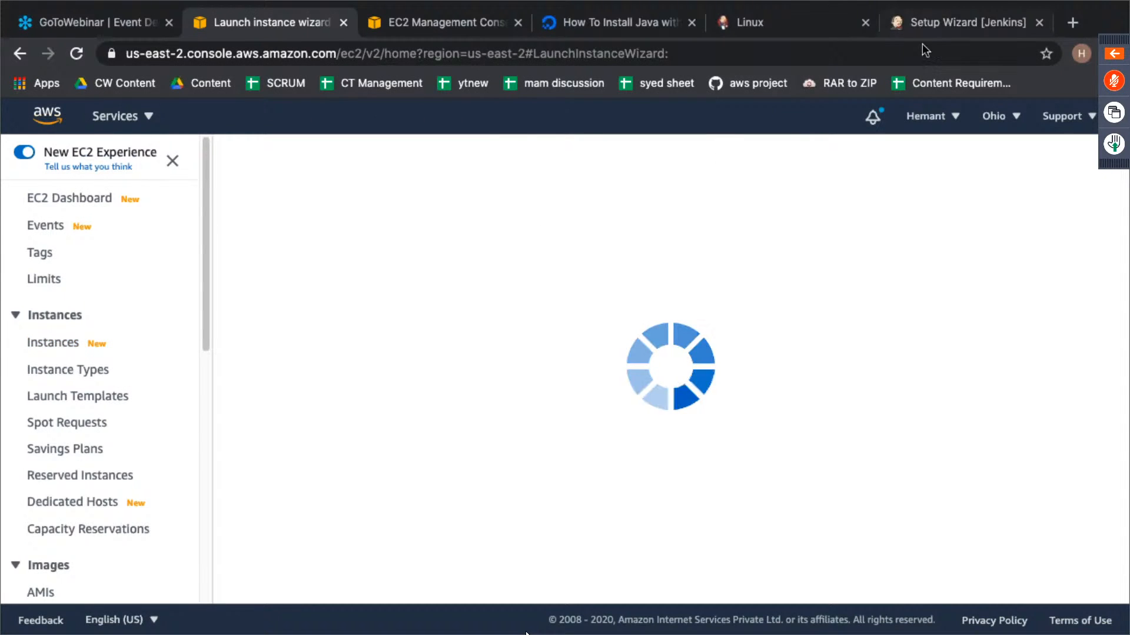
click(951, 23)
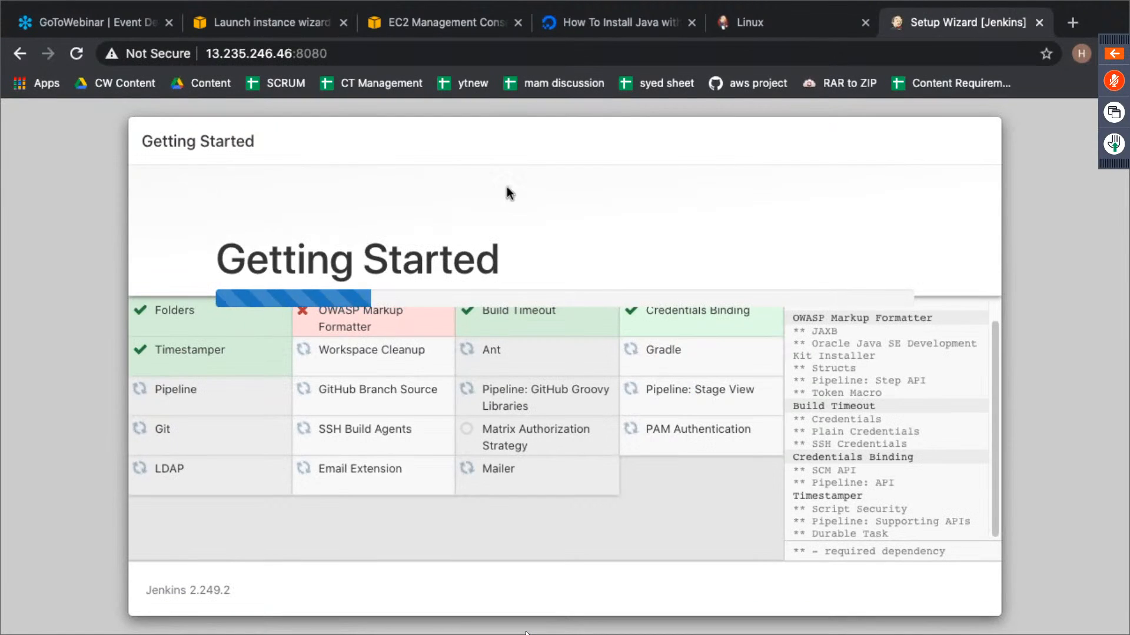
click(431, 24)
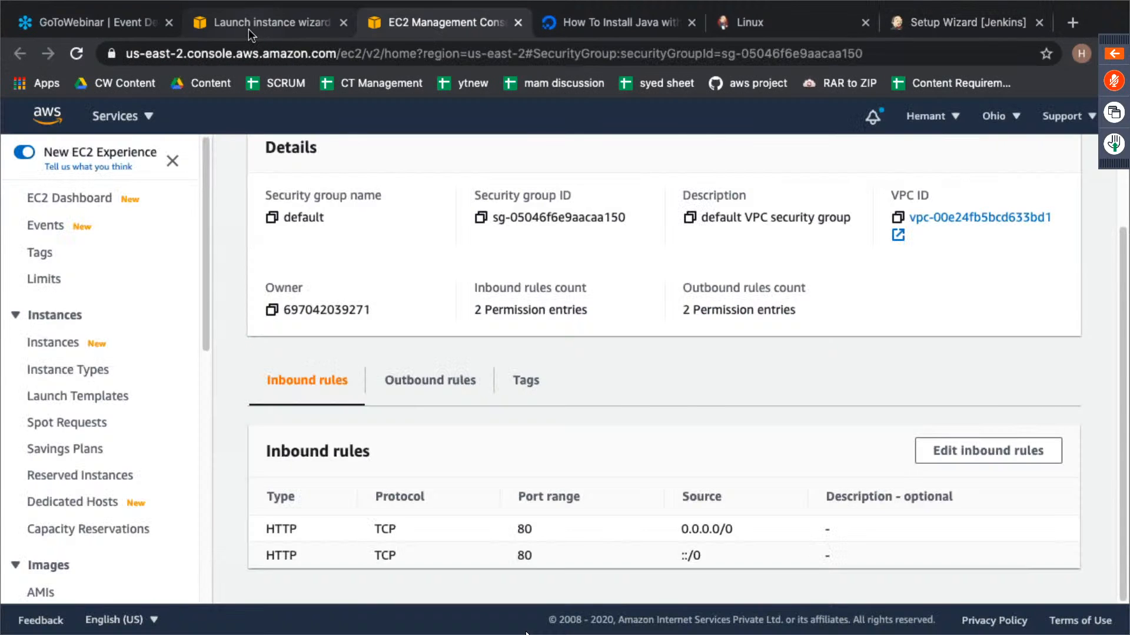
click(248, 28)
- Choose an AMI for the new instance and set its instance type to t2.medium
scroll(901, 500, down, 4)
scroll(900, 500, down, 2)
click(1003, 422)
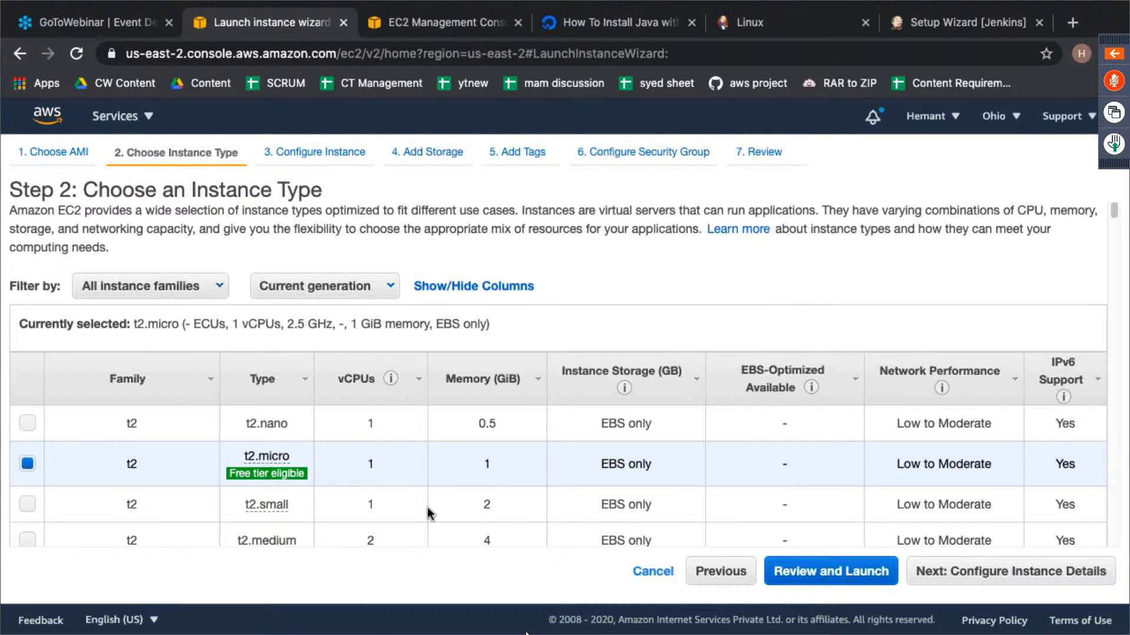
scroll(384, 507, down, 1)
scroll(383, 507, down, 5)
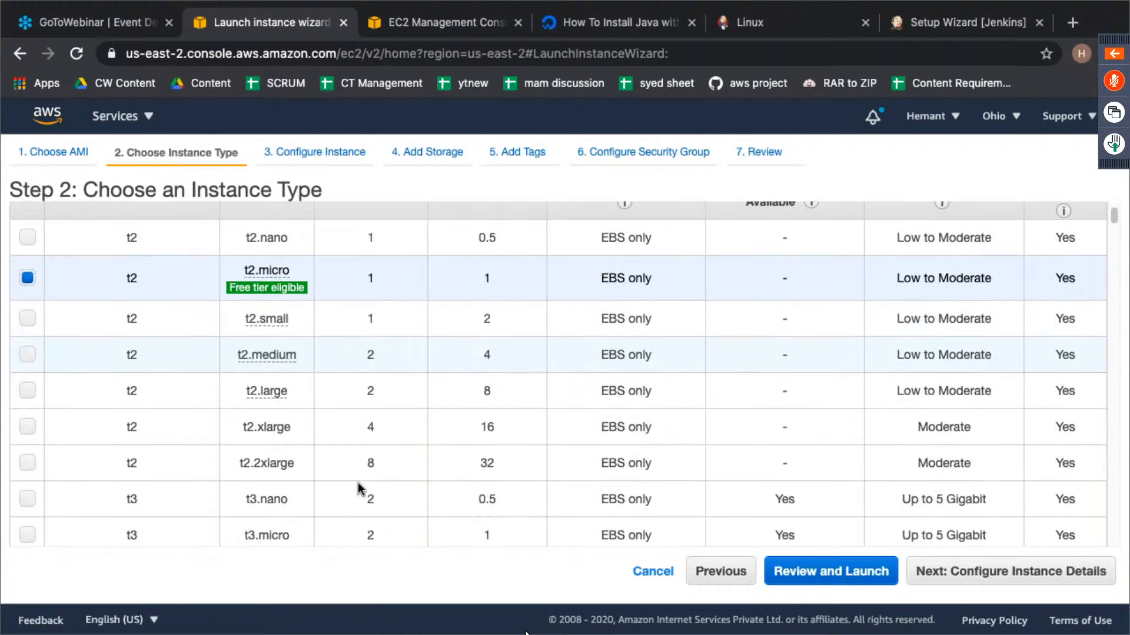
click(27, 355)
click(909, 572)
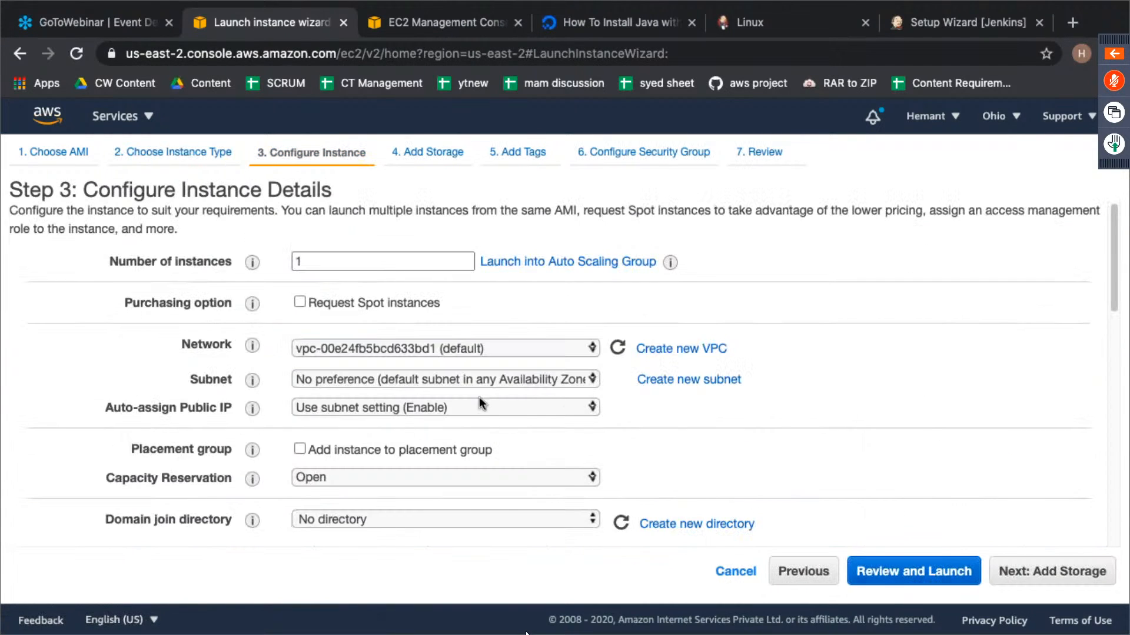
- Keep the default instance details and storage, add no tags, and proceed to the security group configuration
click(1042, 572)
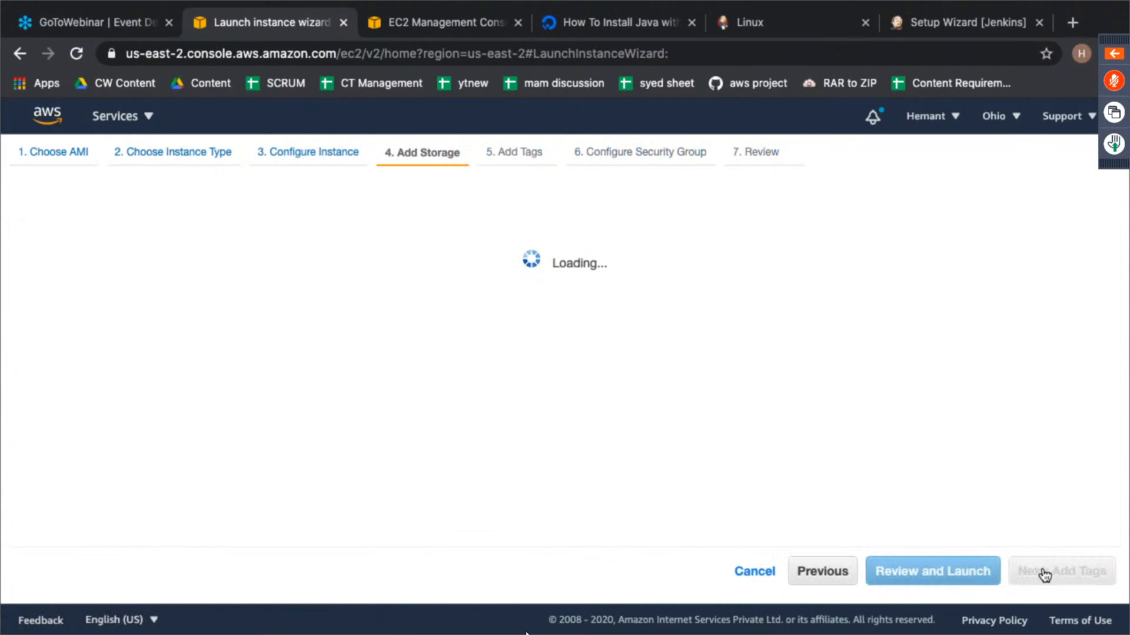
click(1046, 576)
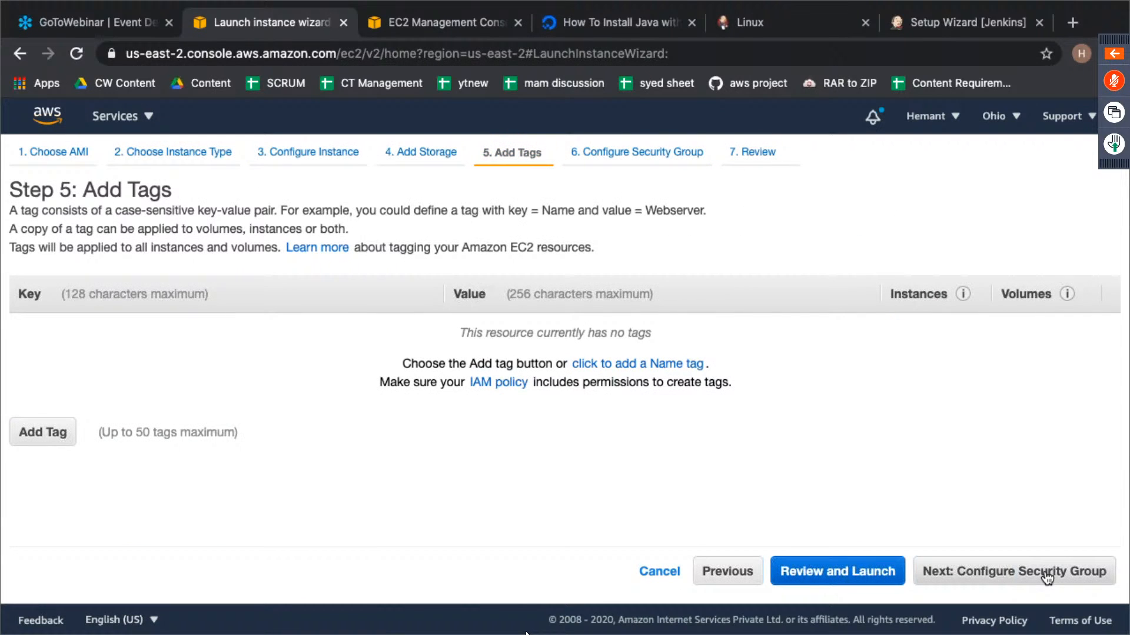
click(1047, 575)
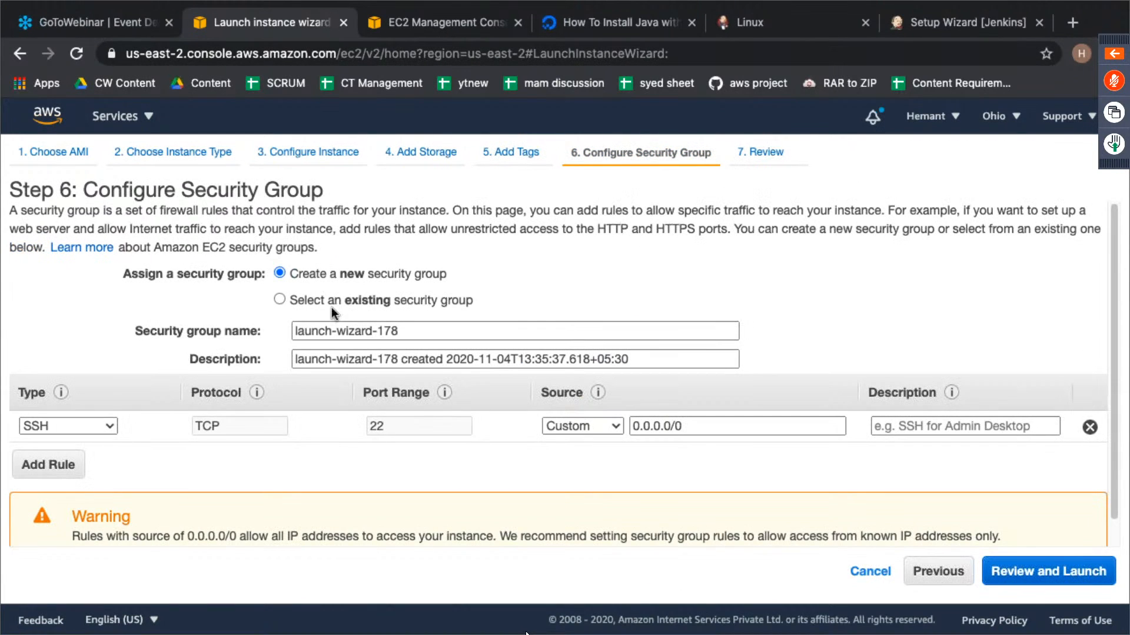
- Assign the existing default VPC security group to the new instance, try to proceed to the review, and dismiss the dialog
click(330, 300)
scroll(343, 396, down, 3)
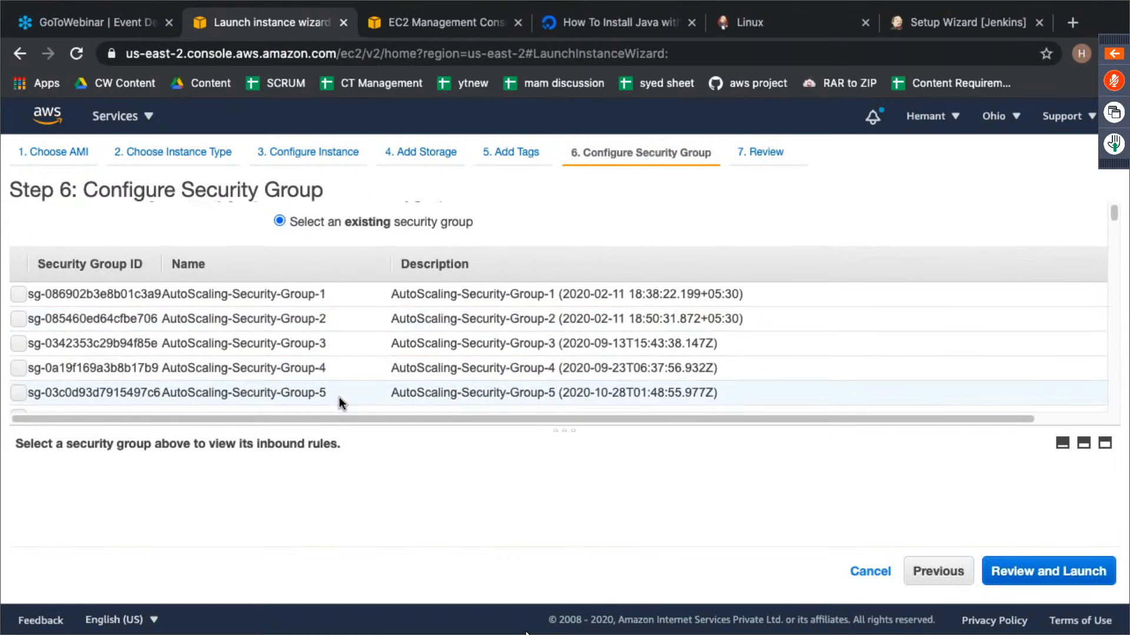
scroll(346, 379, down, 2)
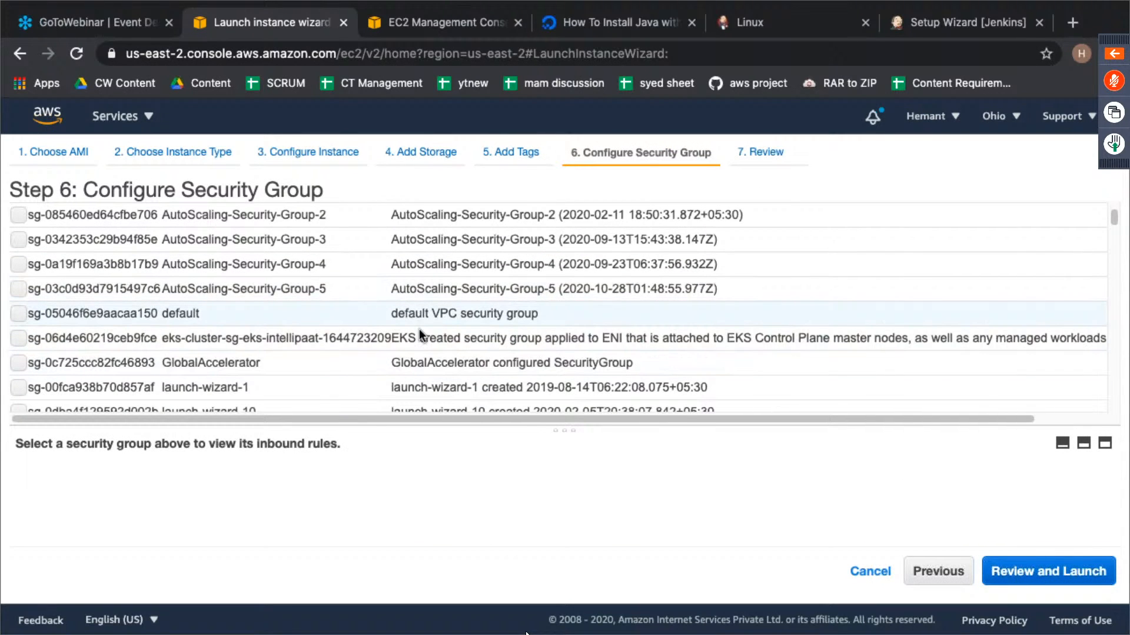
click(1044, 569)
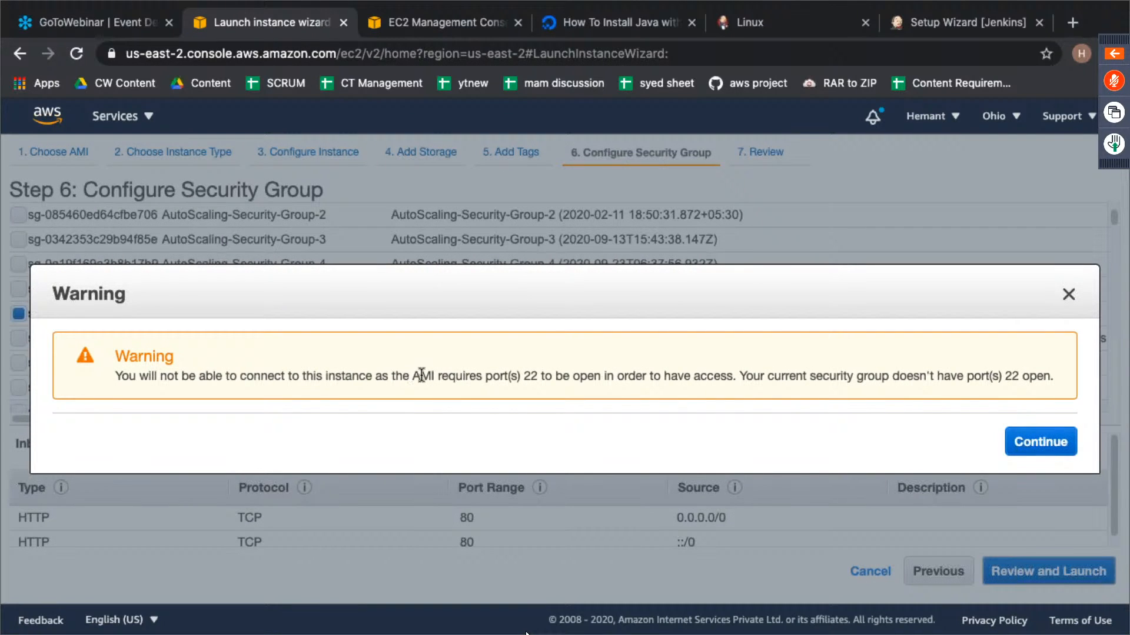
click(1068, 295)
- Change both inbound rules of the default security group from HTTP to All TCP and save the rules
click(448, 21)
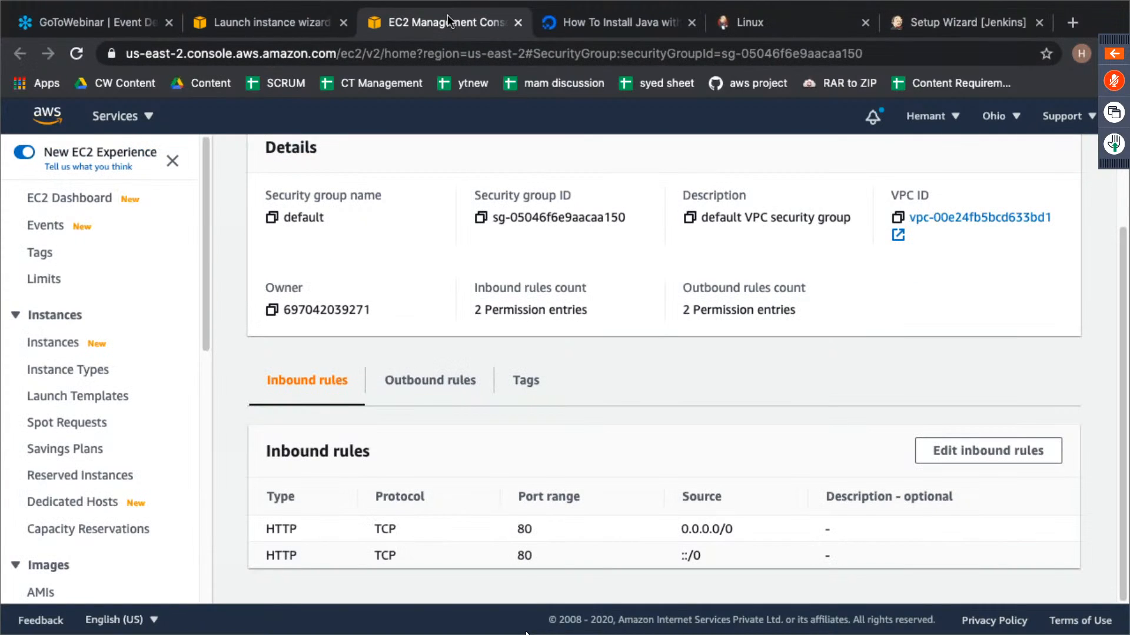
click(946, 454)
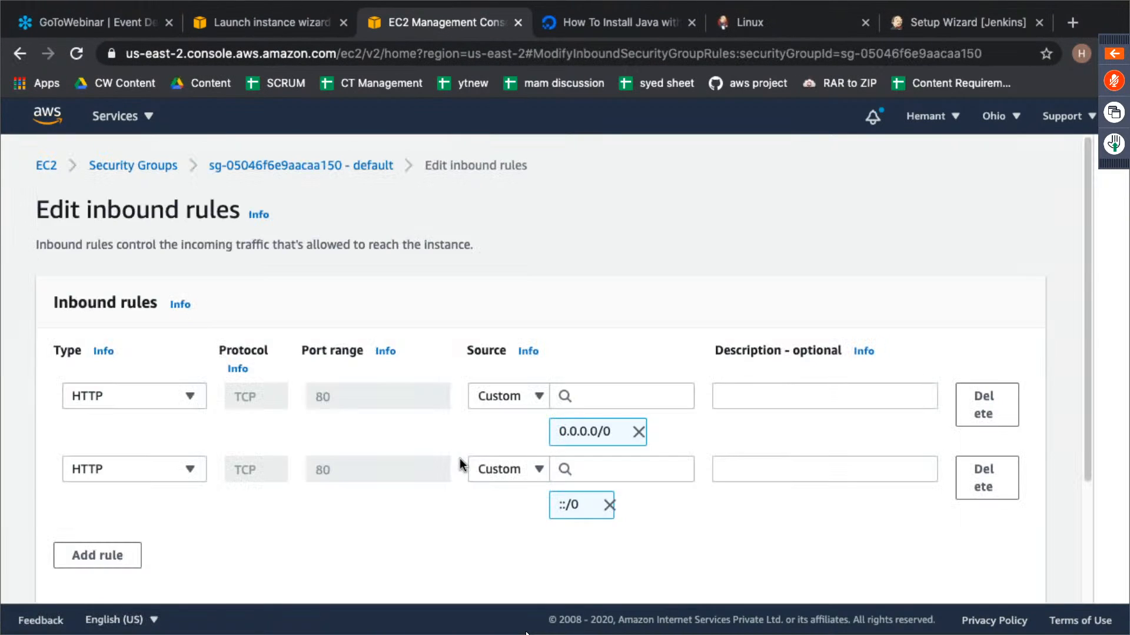
click(162, 396)
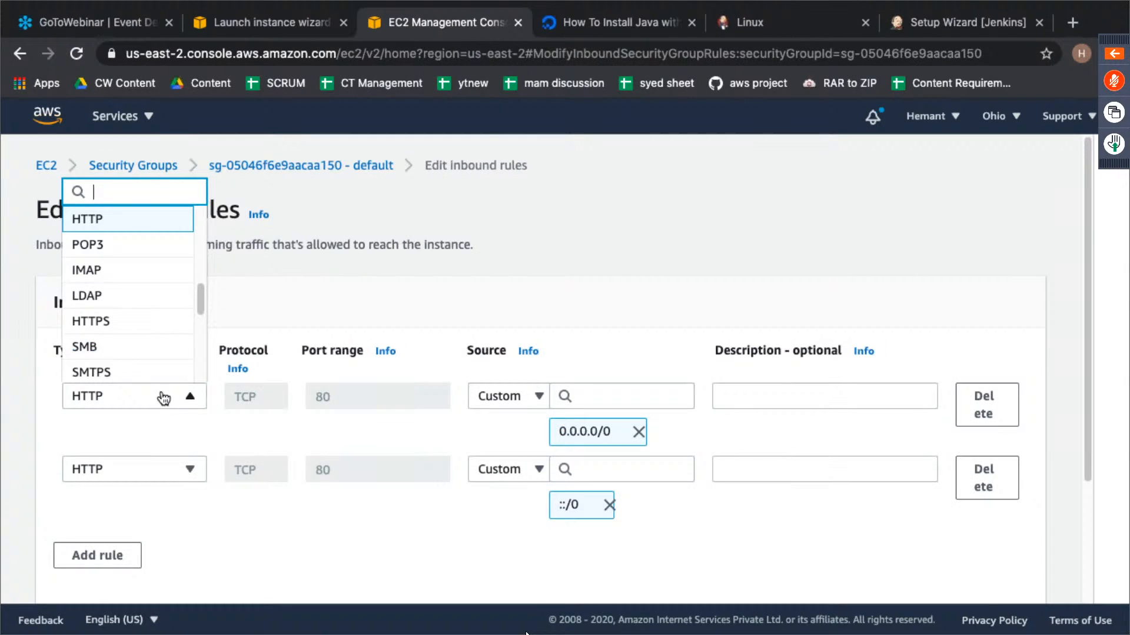
scroll(139, 317, up, 5)
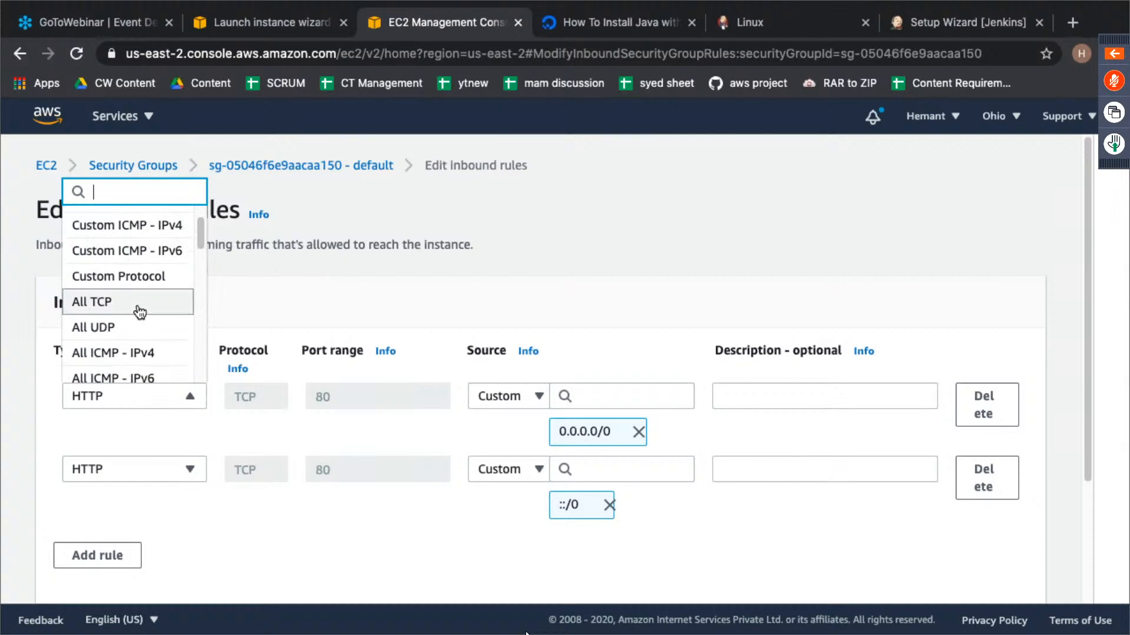
click(140, 303)
click(180, 471)
scroll(141, 326, up, 5)
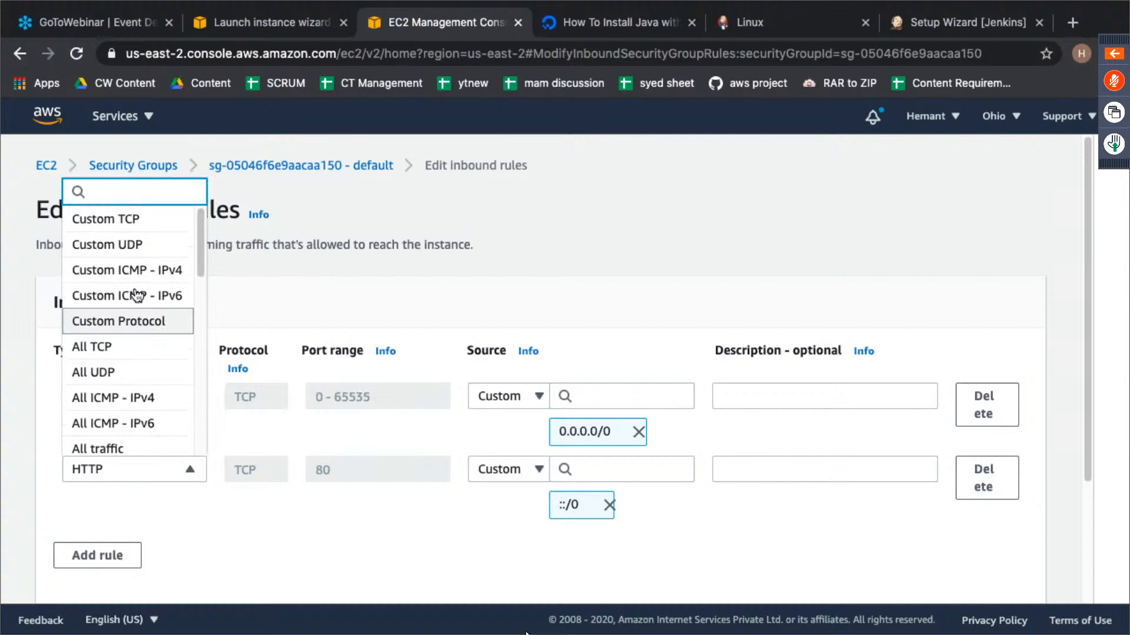
click(149, 347)
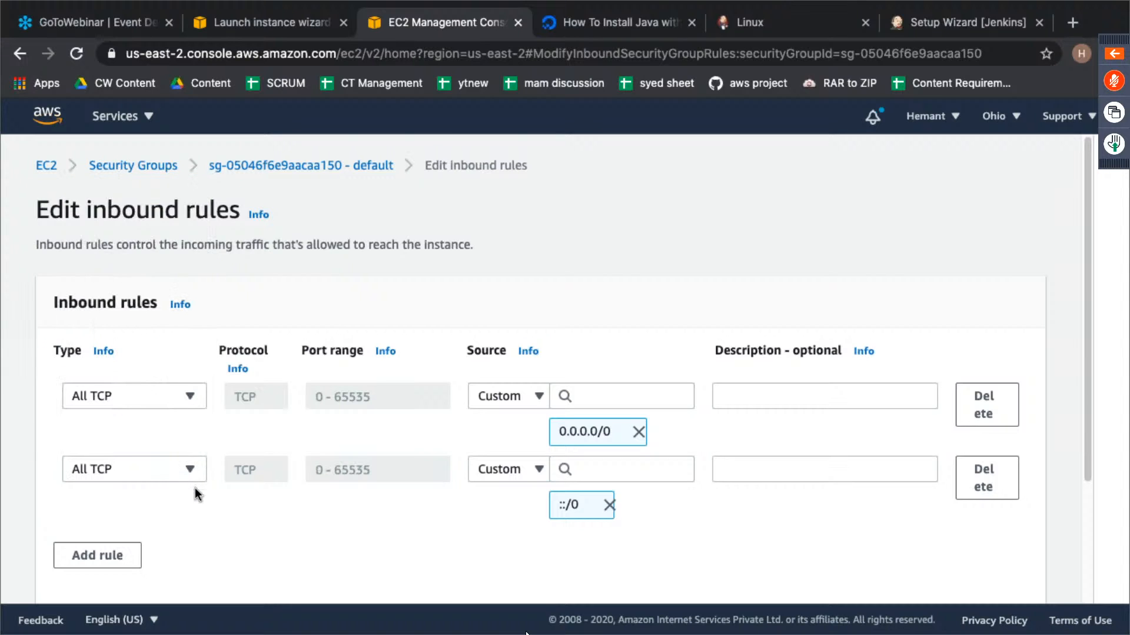
scroll(607, 502, down, 3)
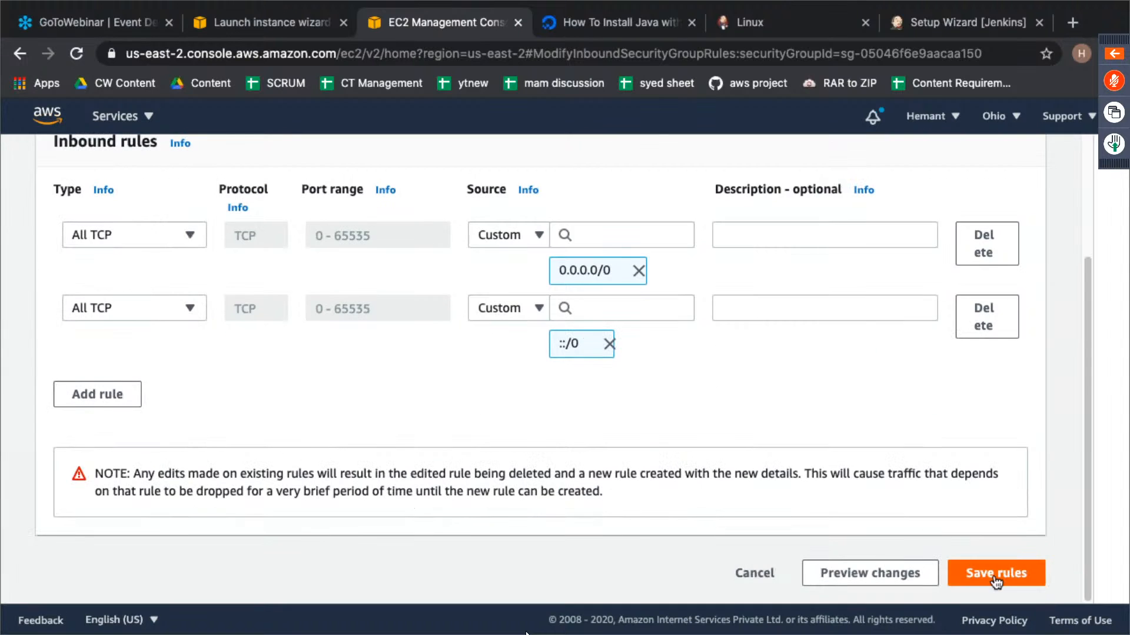
click(1004, 572)
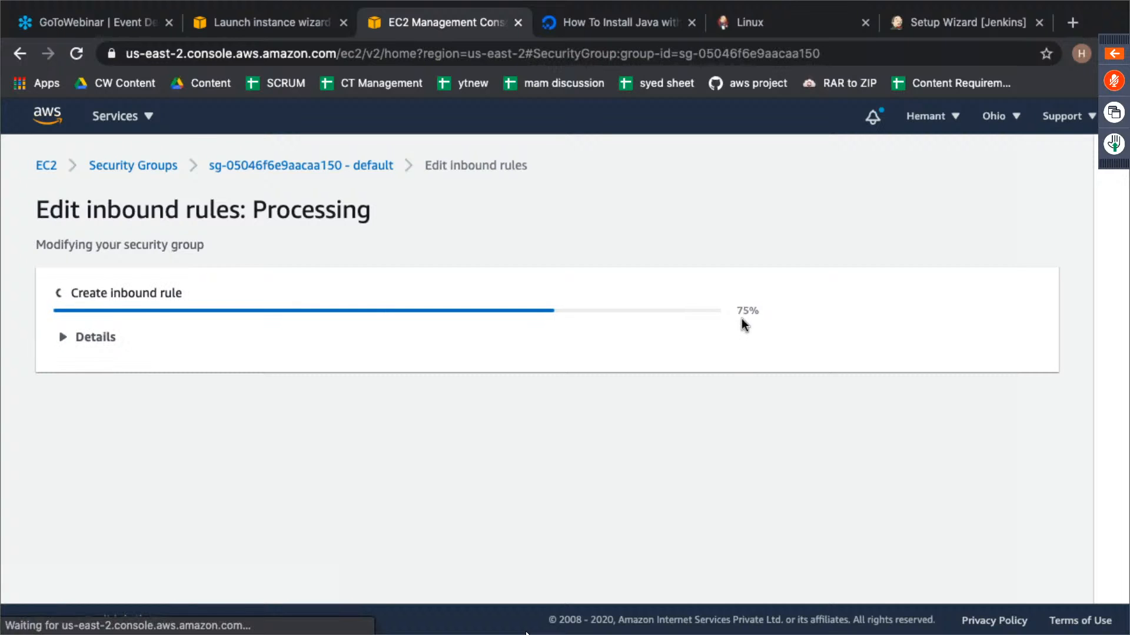
key(super+Tab)
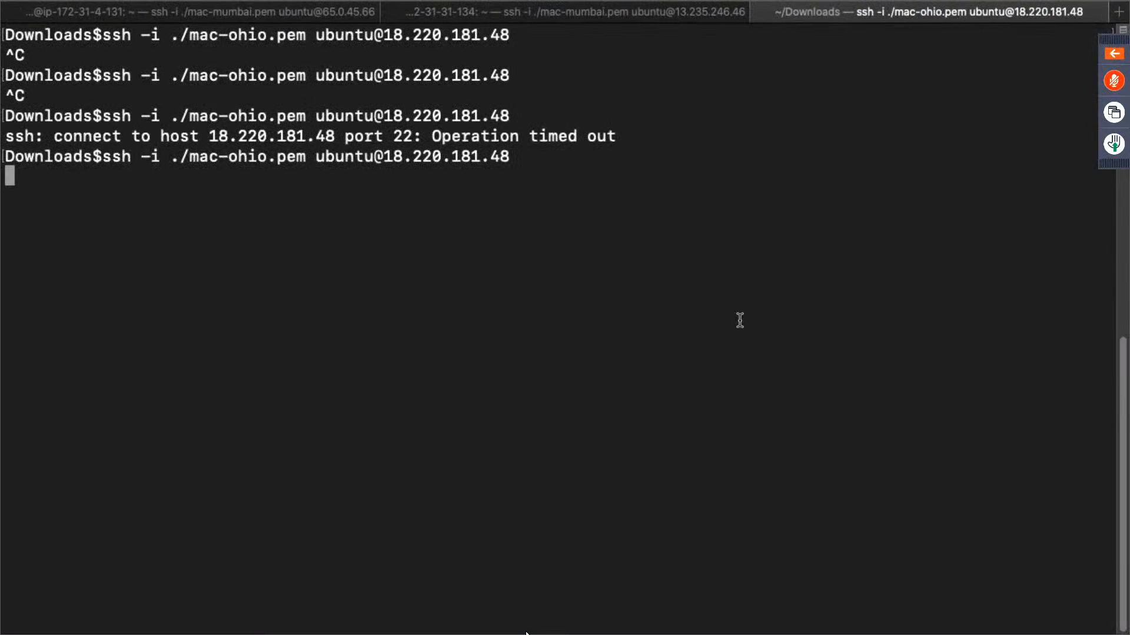
key(ctrl+c)
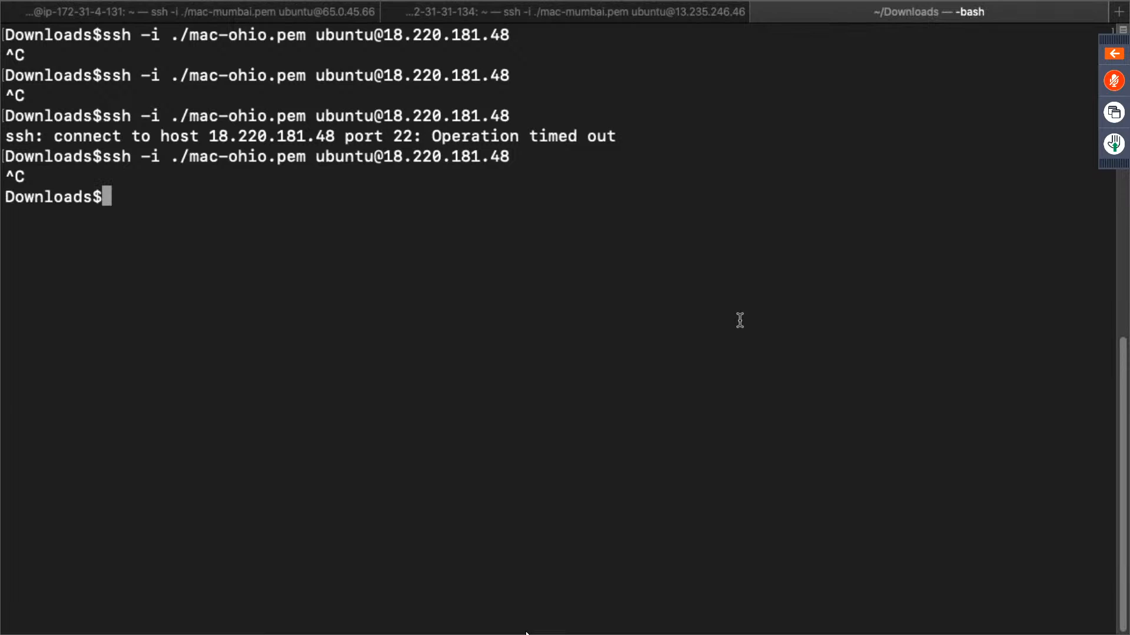
key(Up)
key(Return)
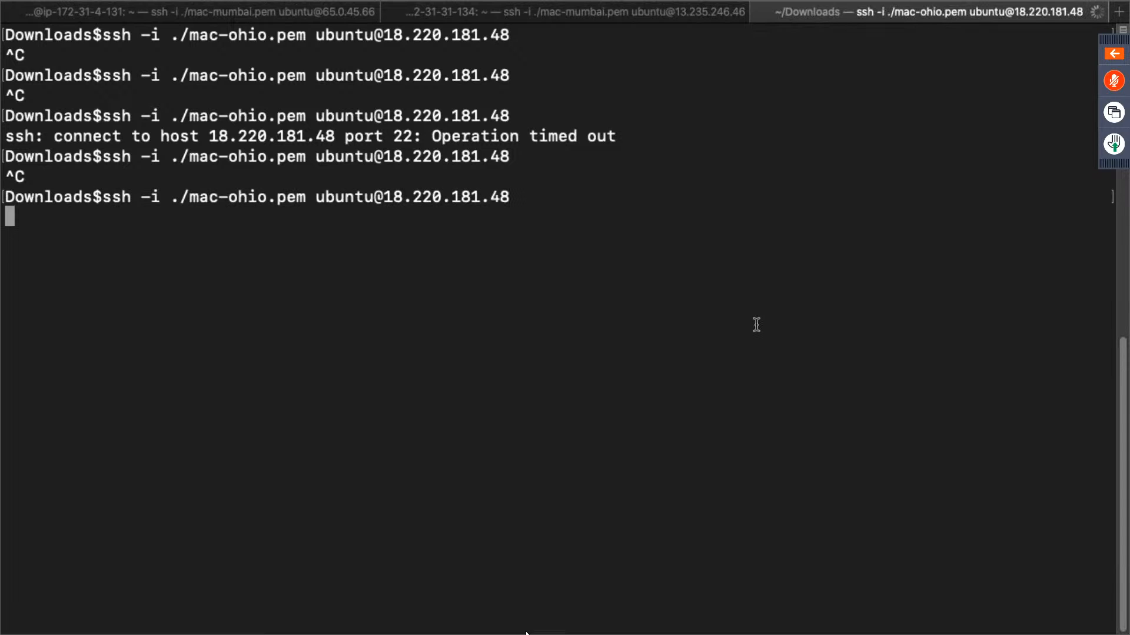
- Accept the Ohio instance's host key fingerprint with yes to complete the SSH login, and clear the terminal
text(yes)
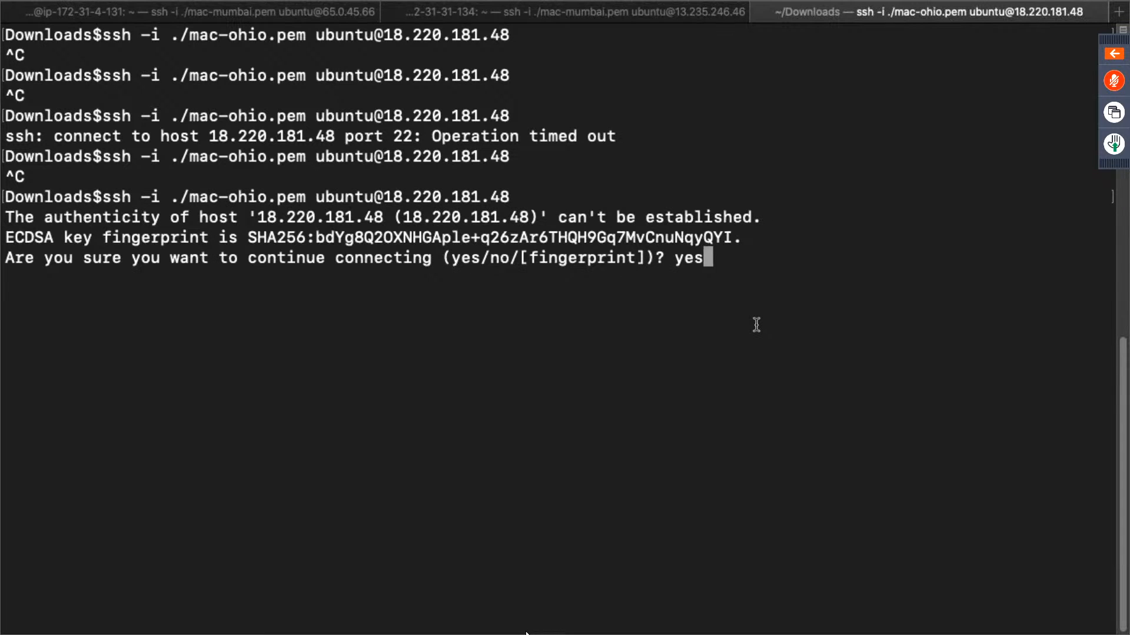
key(Return)
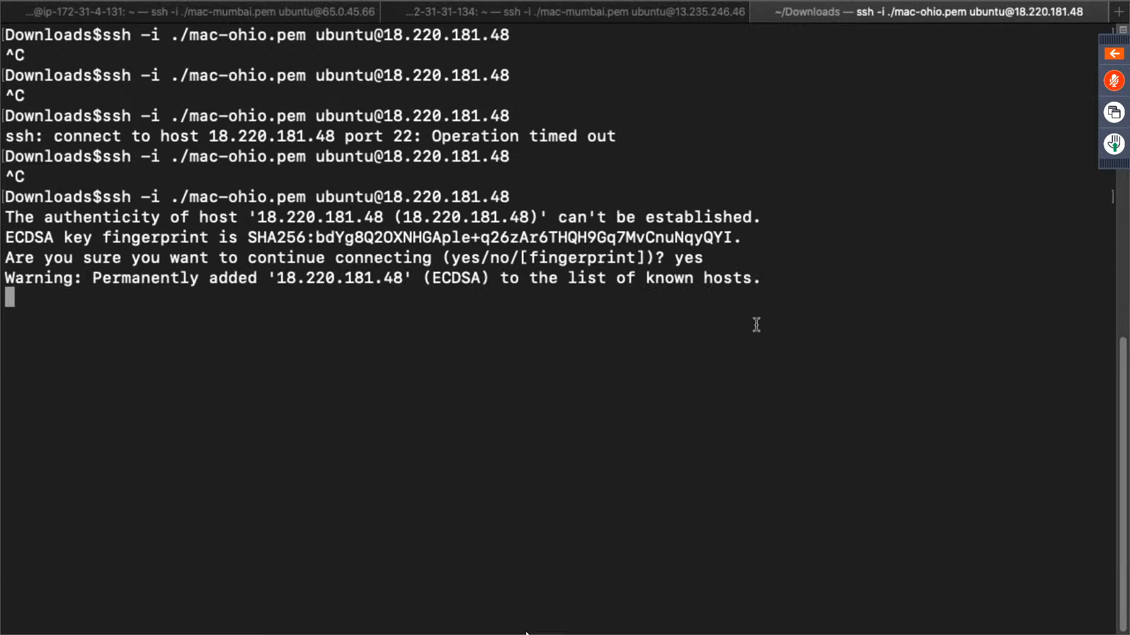
text(clear)
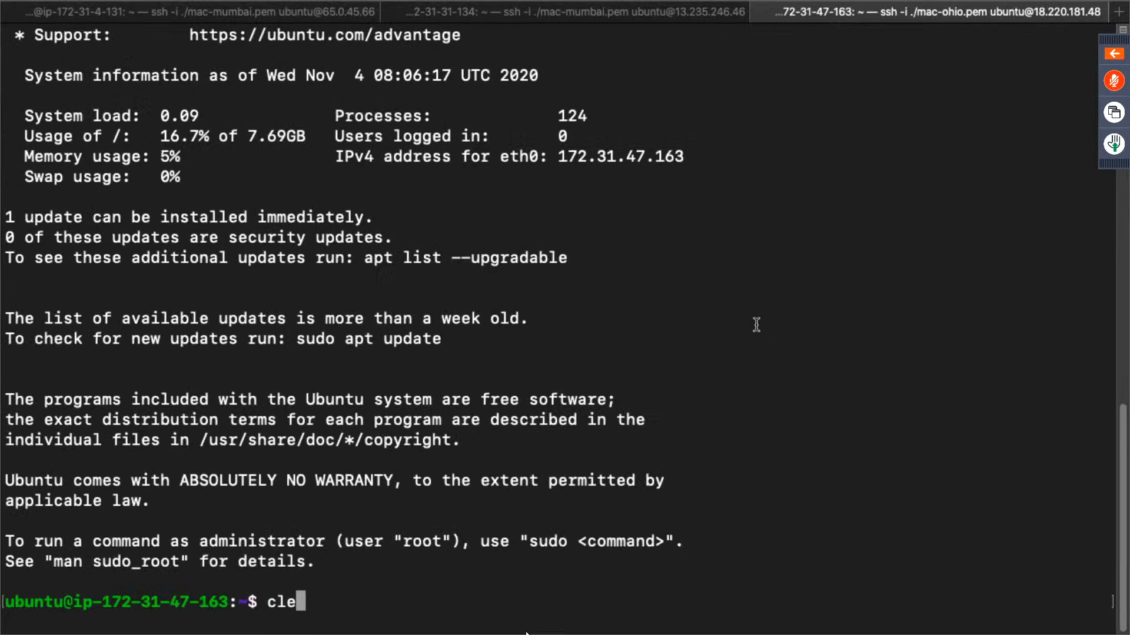
key(Return)
- Refresh the Ohio instance's package lists with sudo apt-get update and clear the terminal
text(sudo apt-get update)
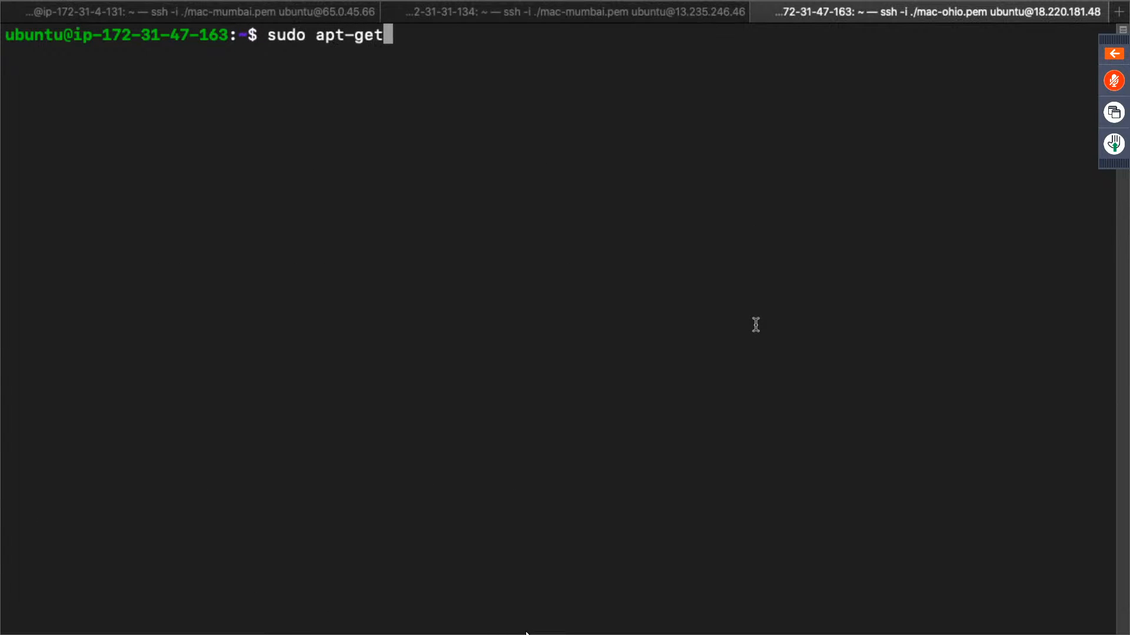
key(Return)
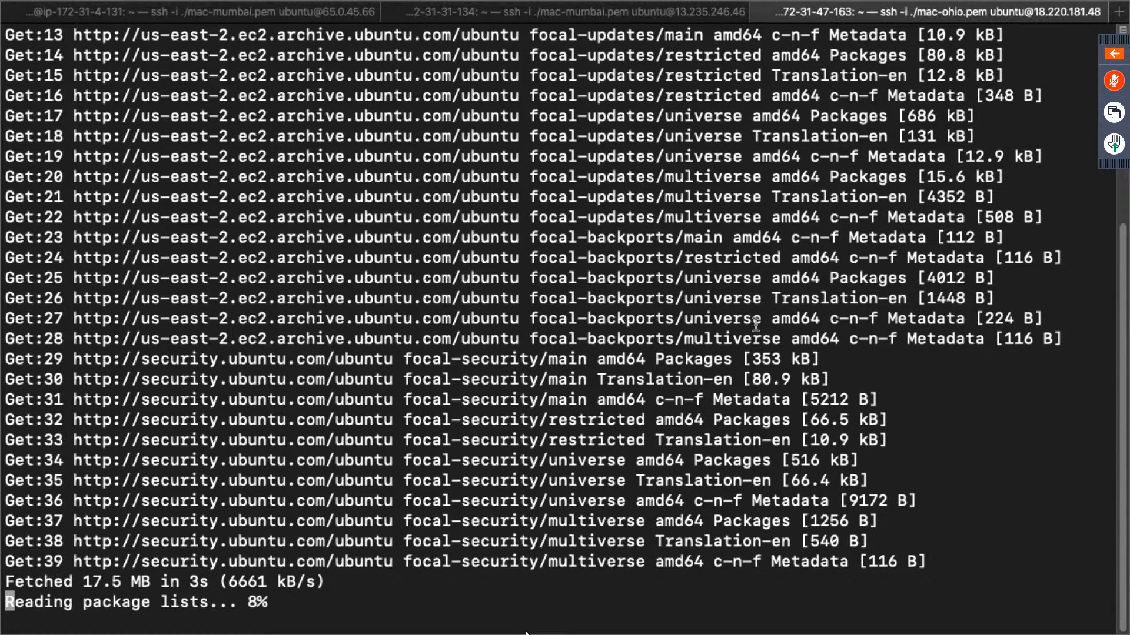
text(clear)
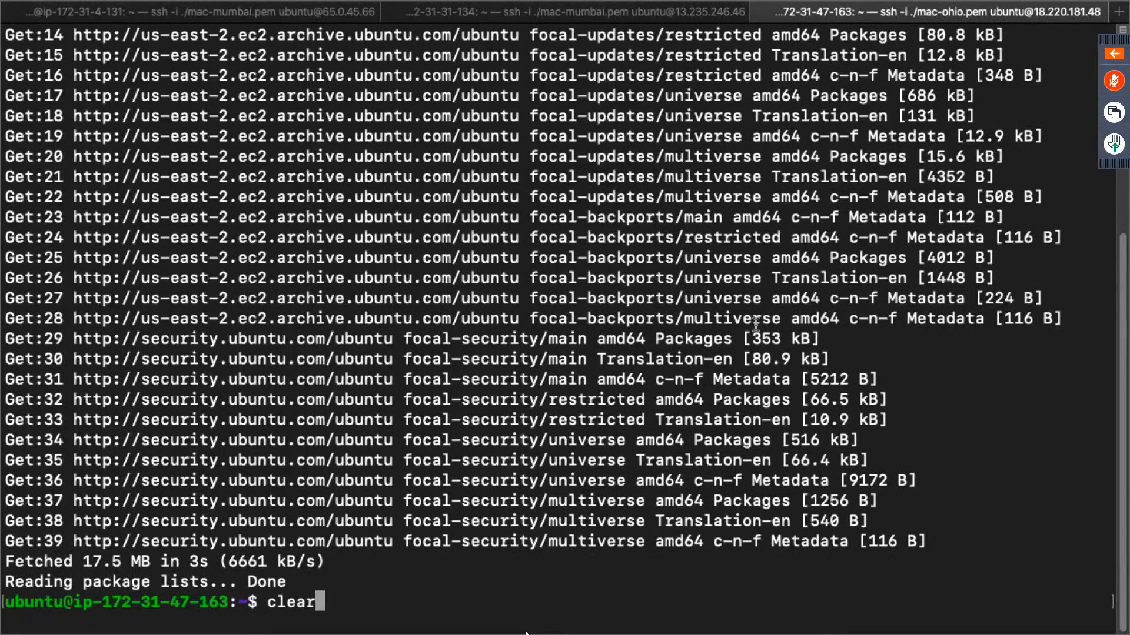
key(Return)
- Install the Java development kit with sudo apt-get install default-jdk, confirming the installation with y
text(sudo apt-get )
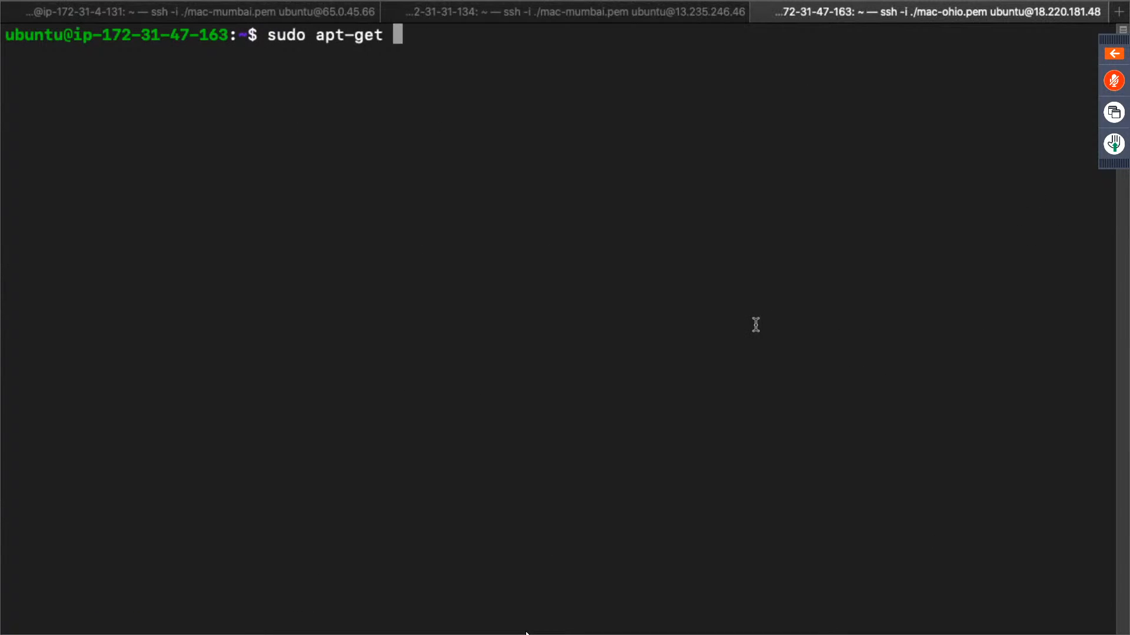
text(install defa)
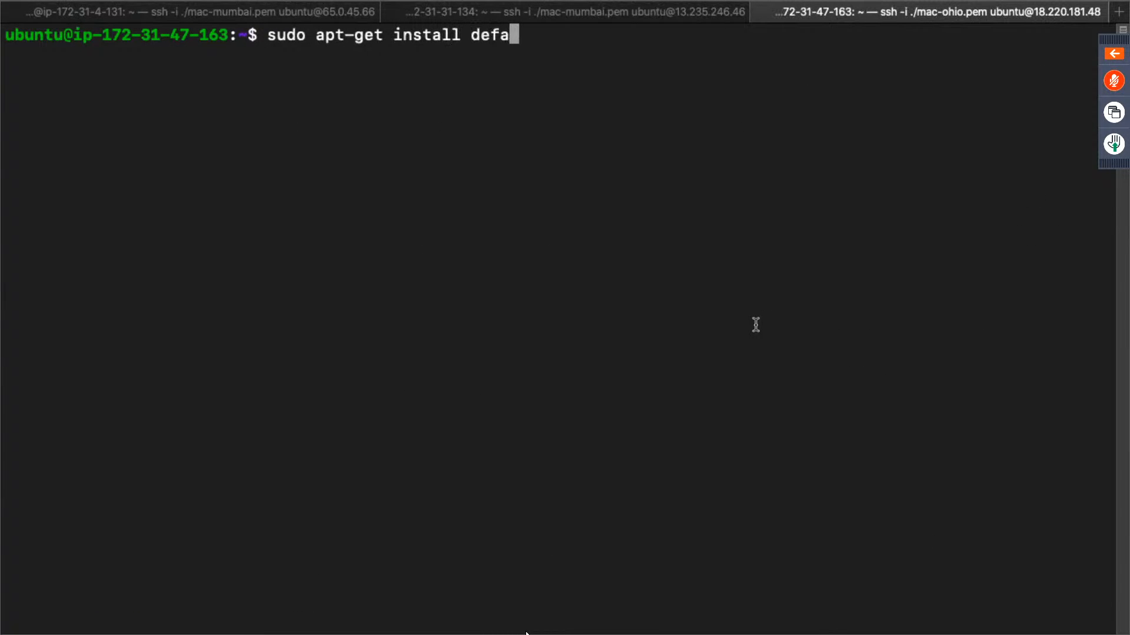
text(ult-jdl)
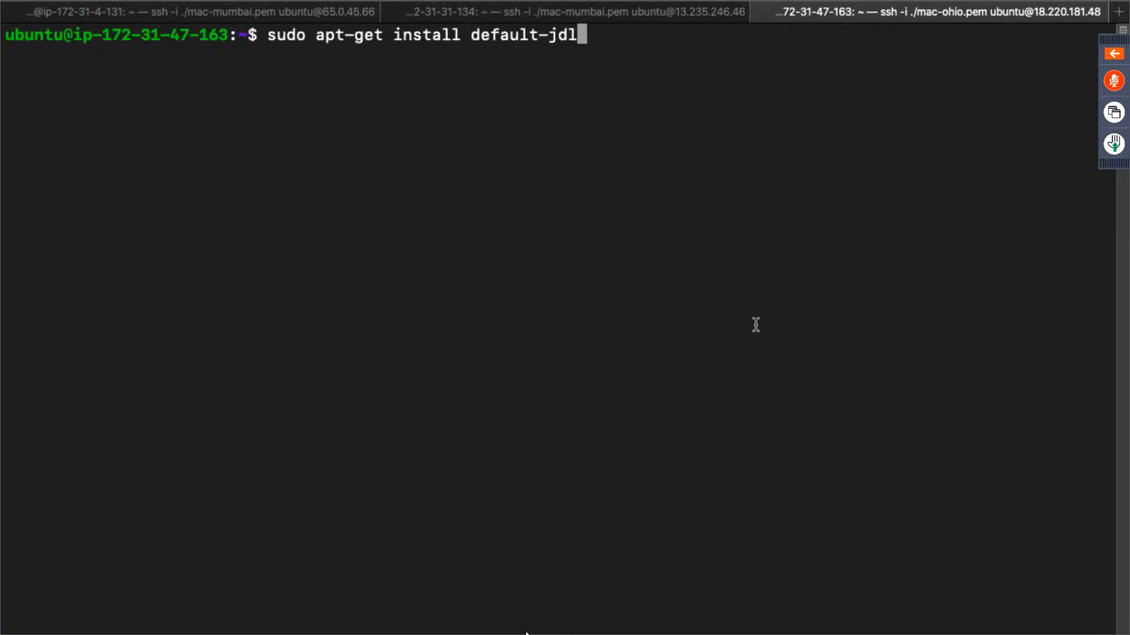
key(BackSpace)
text(k)
key(Return)
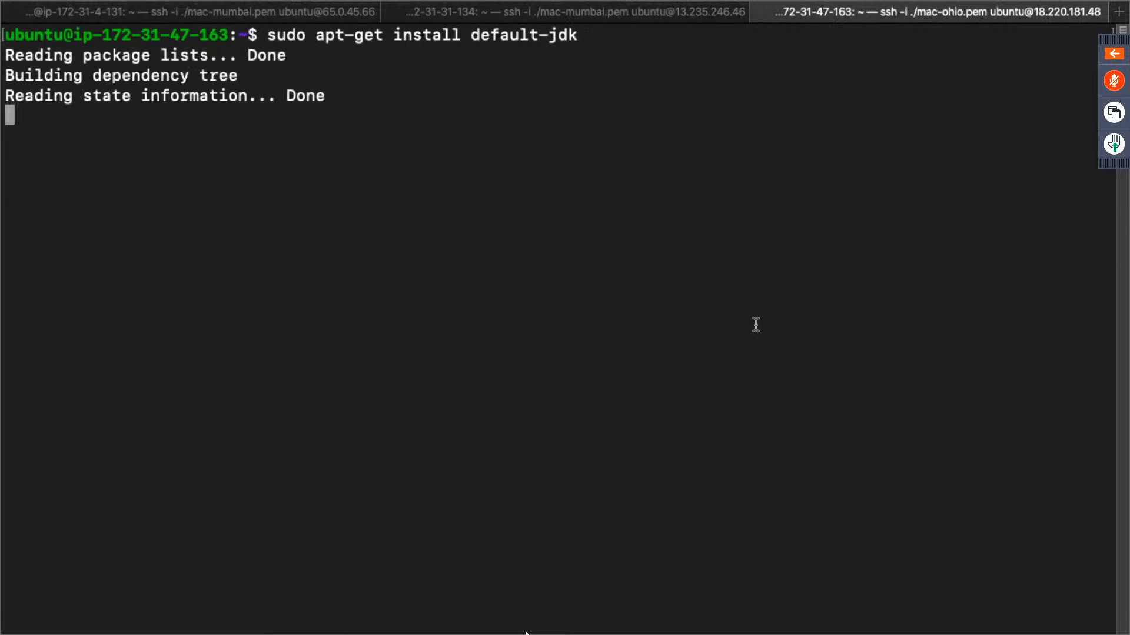
text(u)
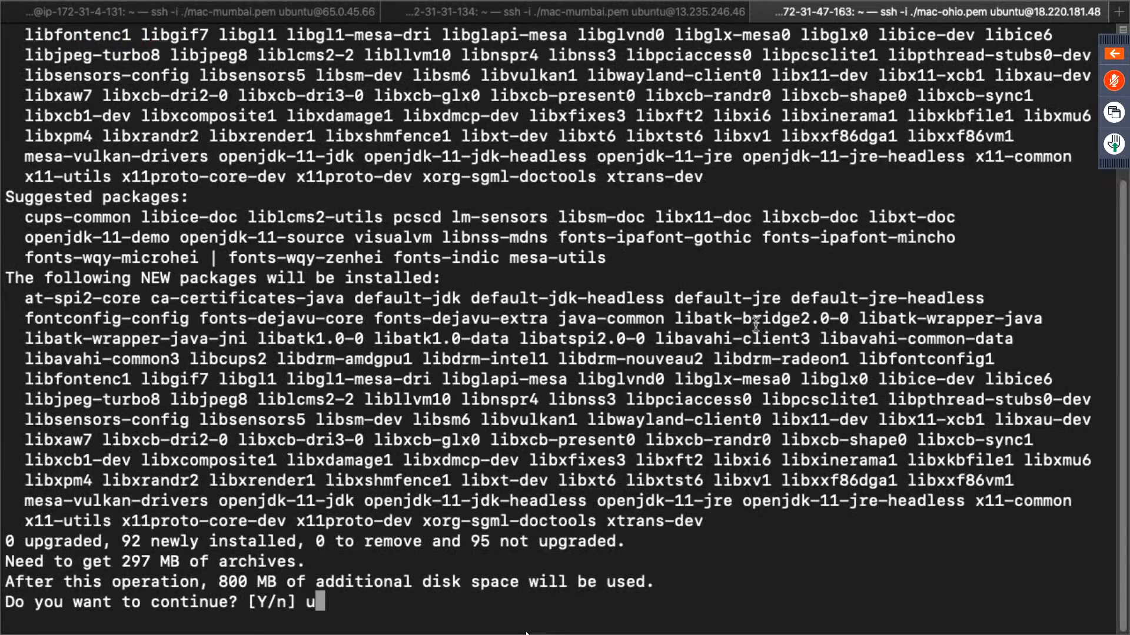
key(BackSpace)
text(y)
key(Return)
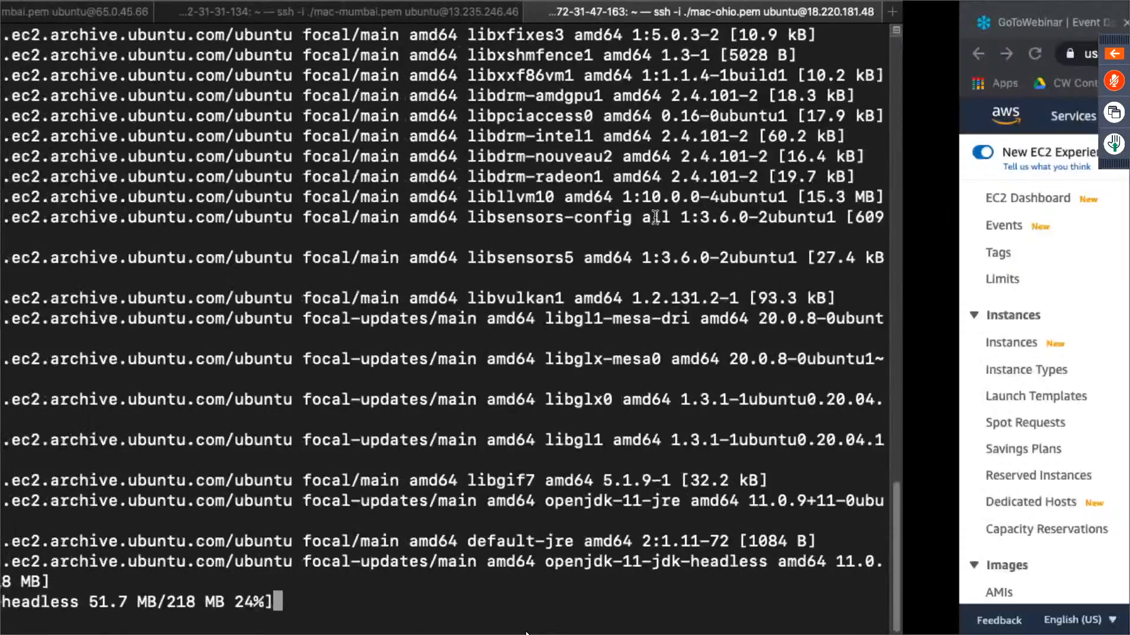
- Copy the wget repository key command of the Long Term Support release from the Jenkins Linux page and return to the terminal
click(759, 20)
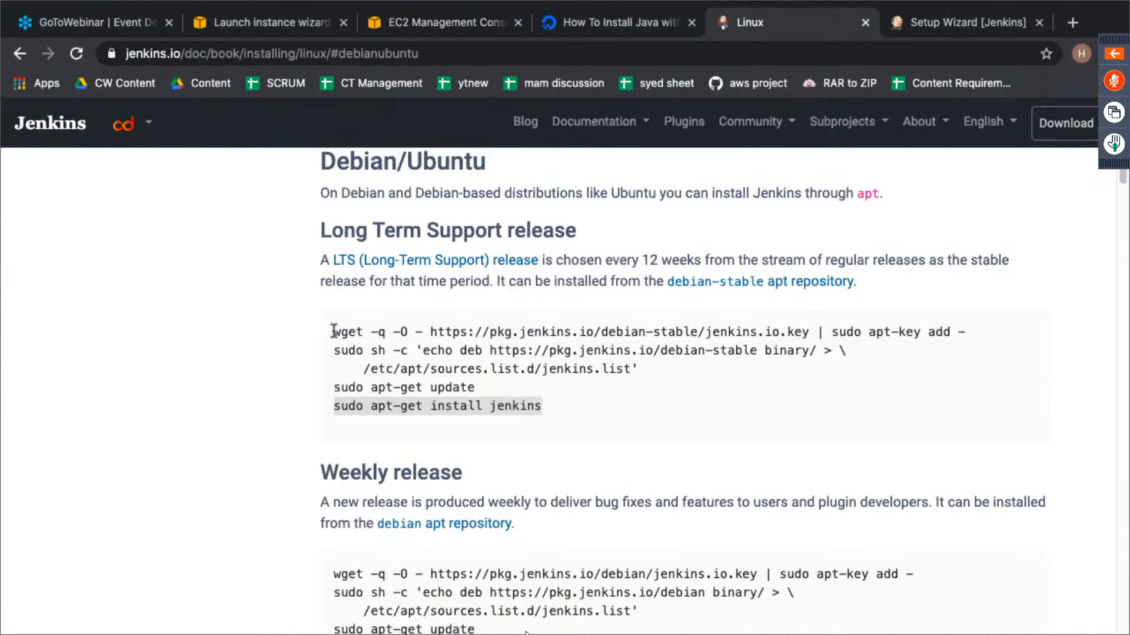
drag(334, 331, 985, 328)
key(super+c)
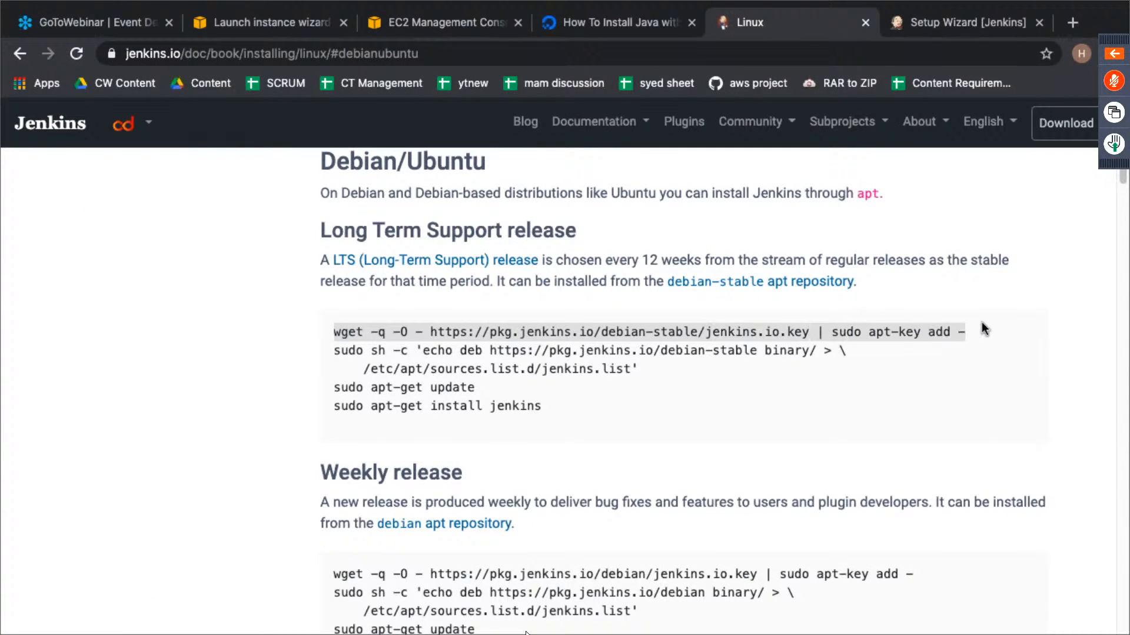
key(ctrl+Left)
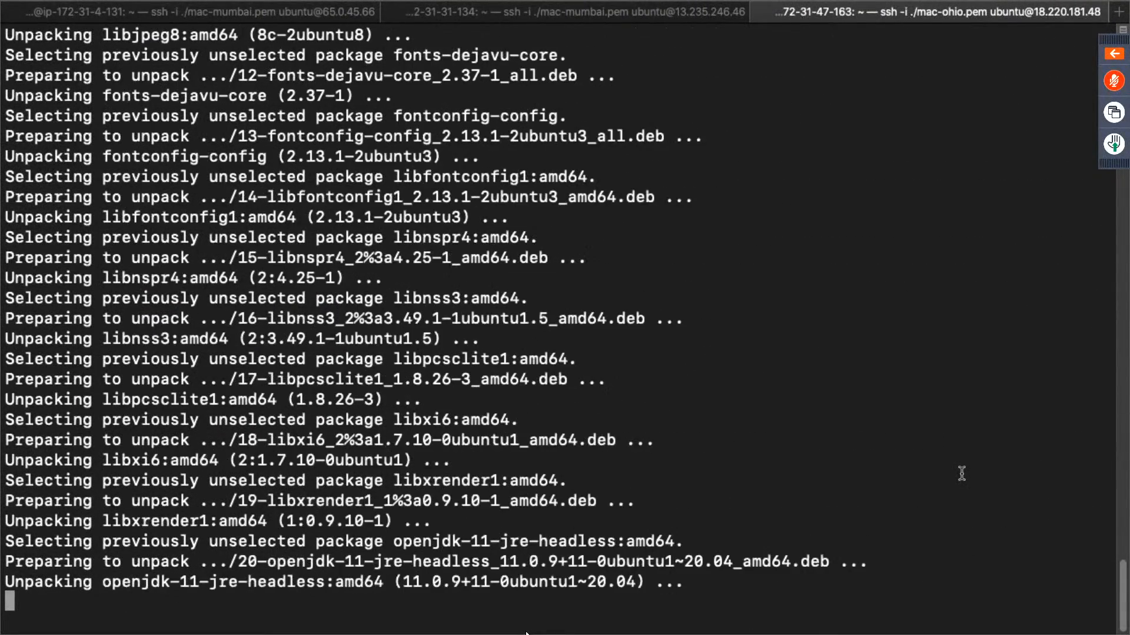
- Check the plugin installation progress in the Jenkins Setup Wizard at 13.235.246.46:8080, and return to the EC2 console
key(ctrl+Right)
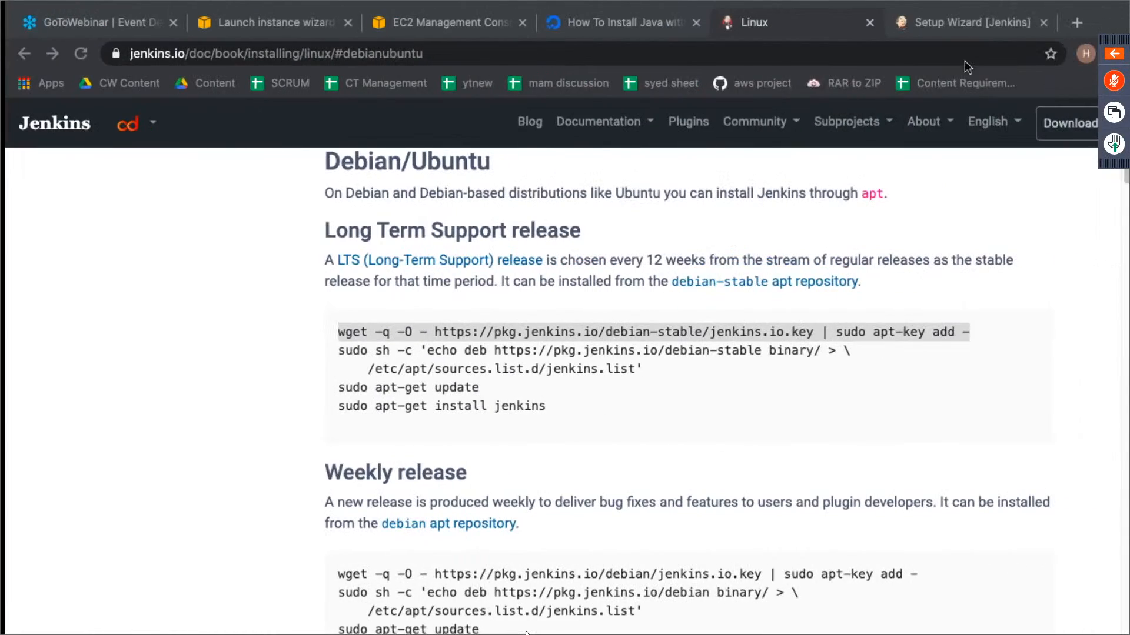
click(1010, 22)
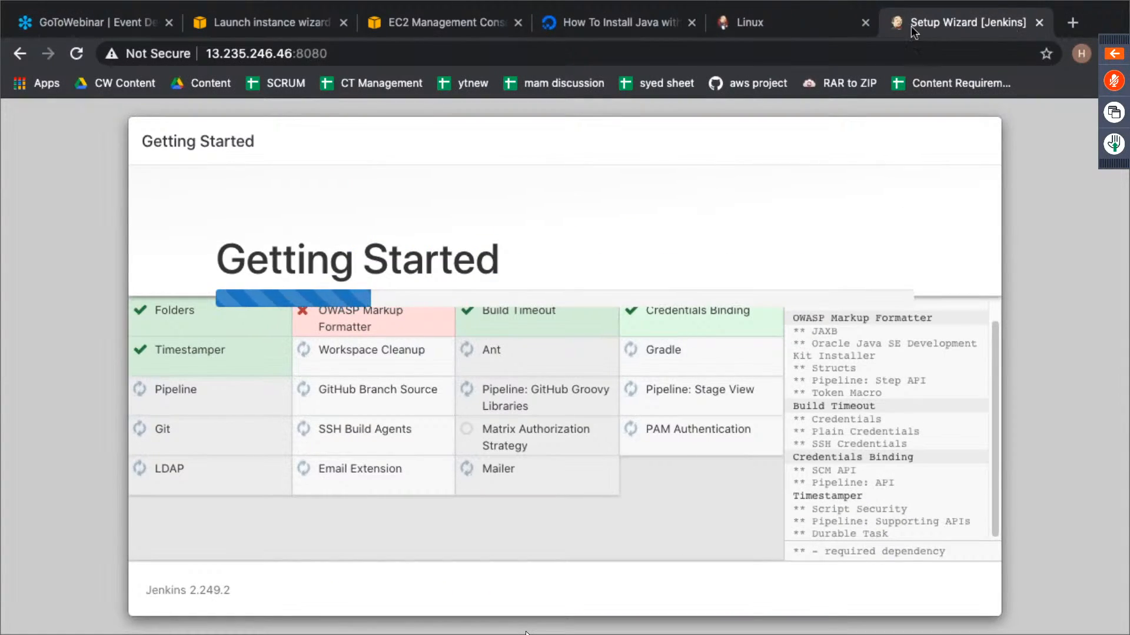
click(795, 26)
key(ctrl+Left)
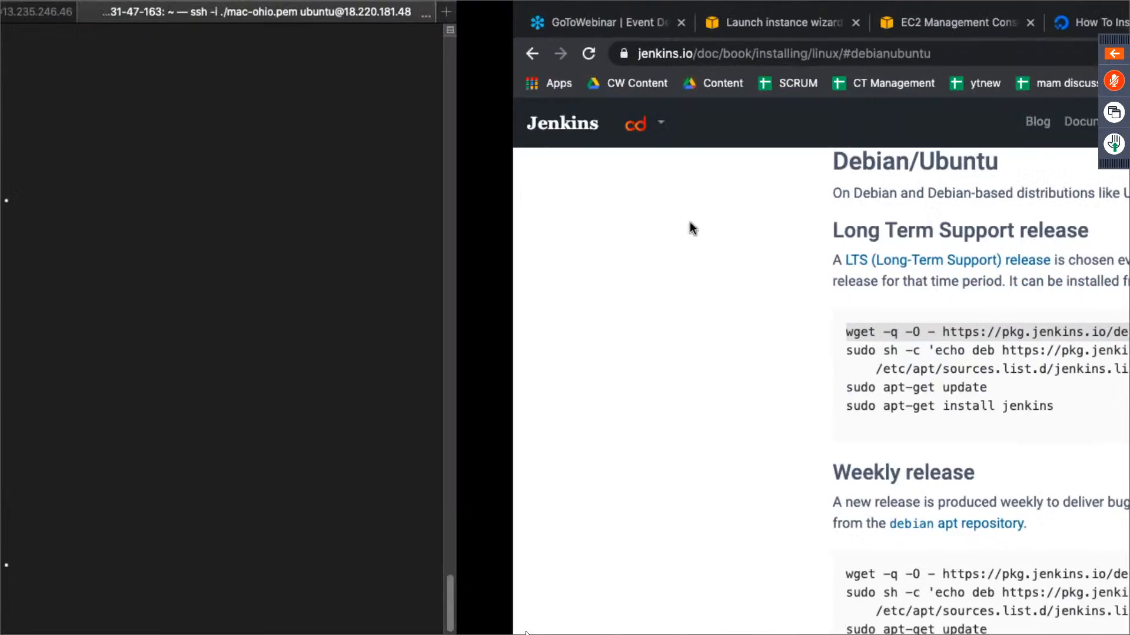
key(ctrl+Right)
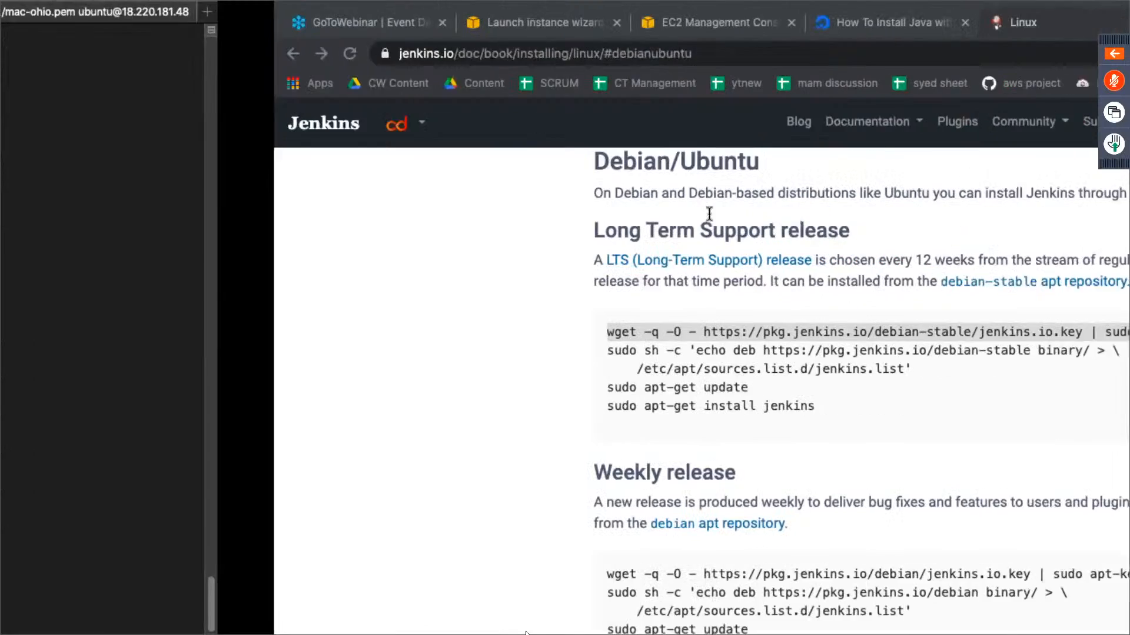
click(997, 29)
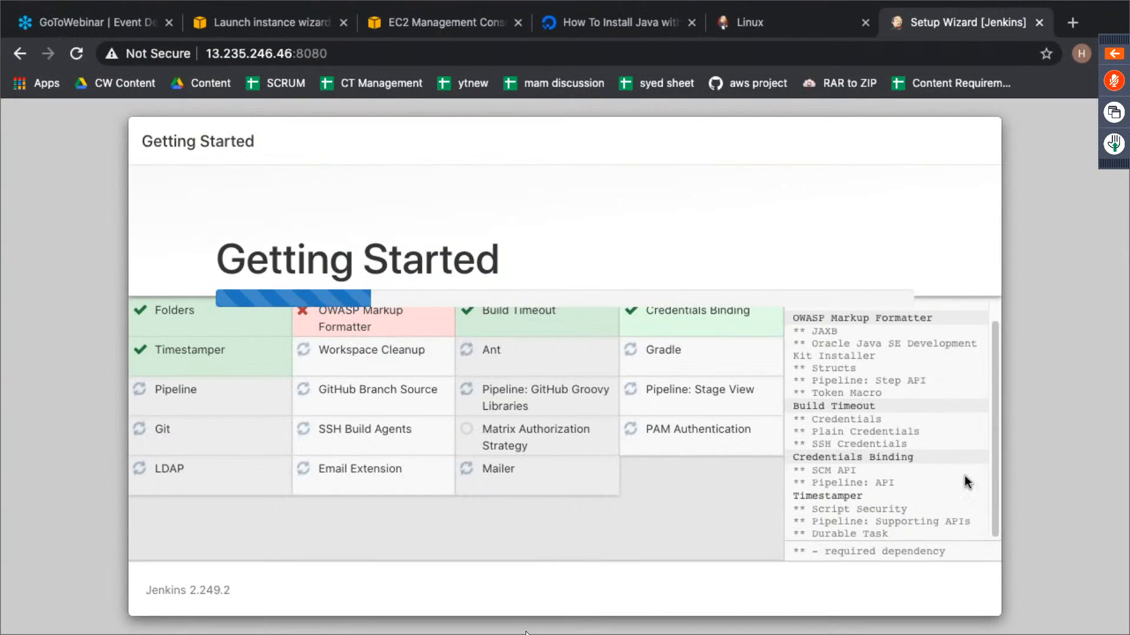
drag(995, 425, 997, 481)
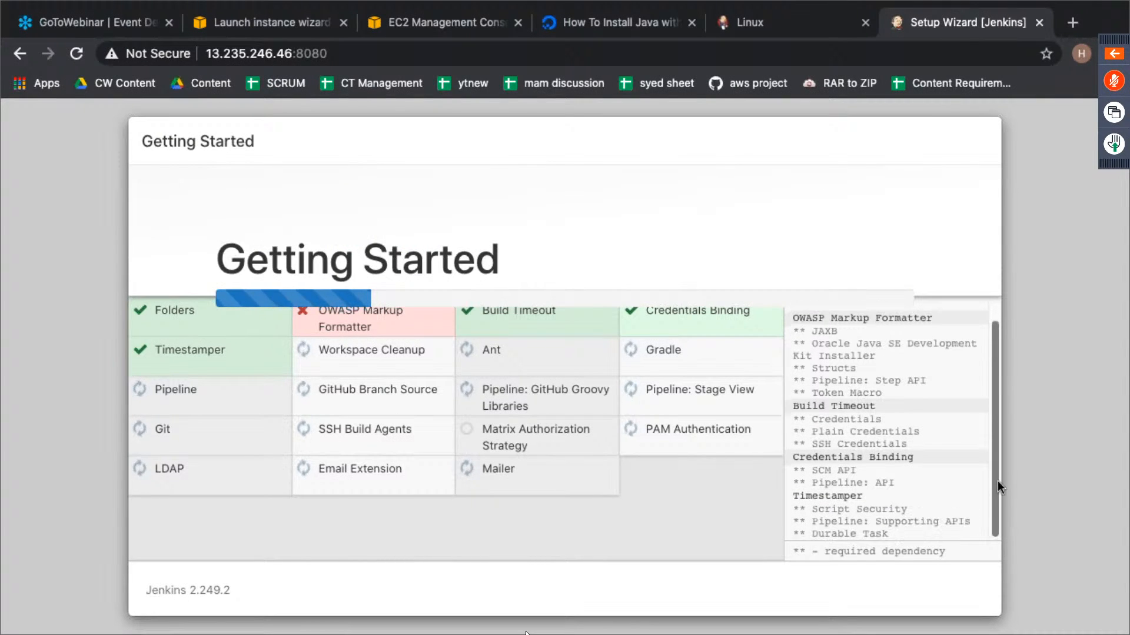
click(415, 26)
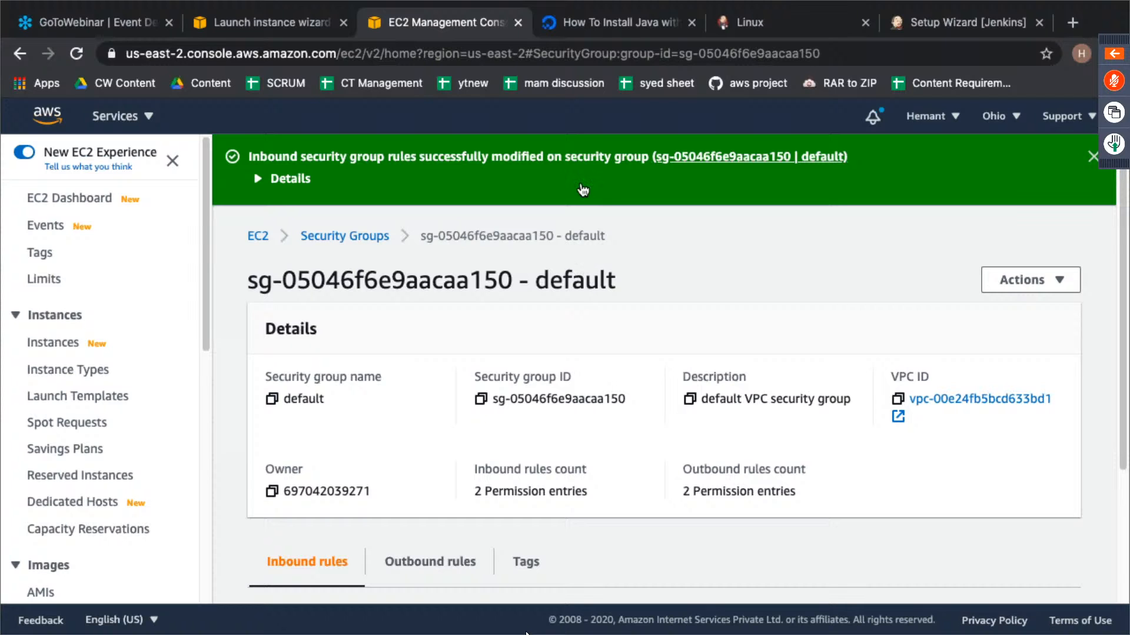
- Switch to the terminal, clear it and run the copied wget command that adds the debian-stable jenkins.io.key to apt
key(ctrl+Left)
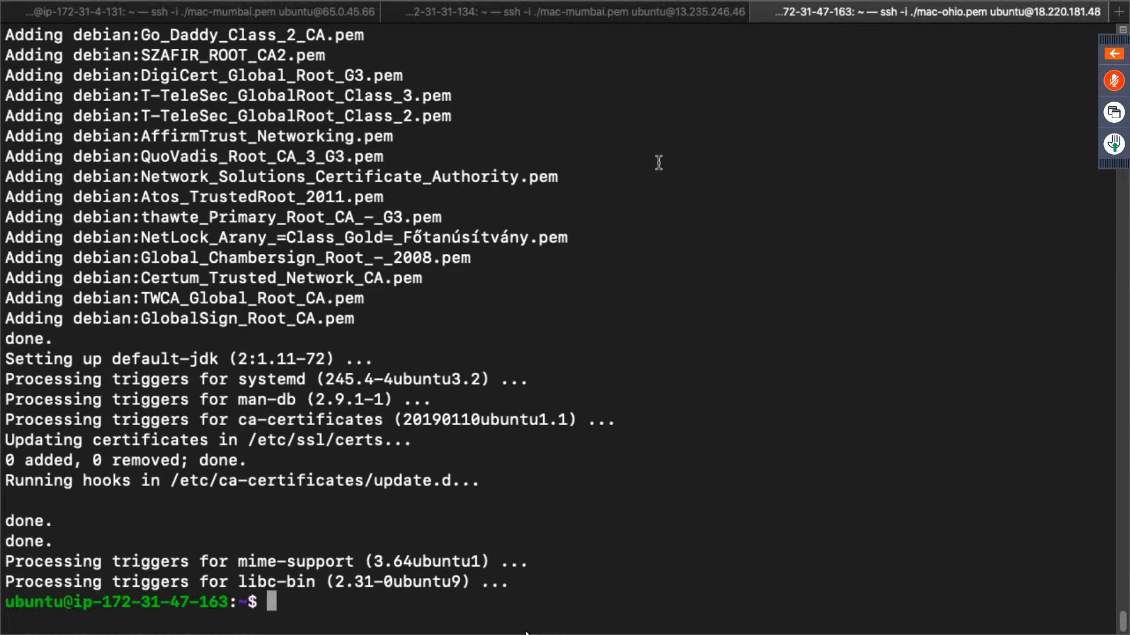
text(clear)
key(Return)
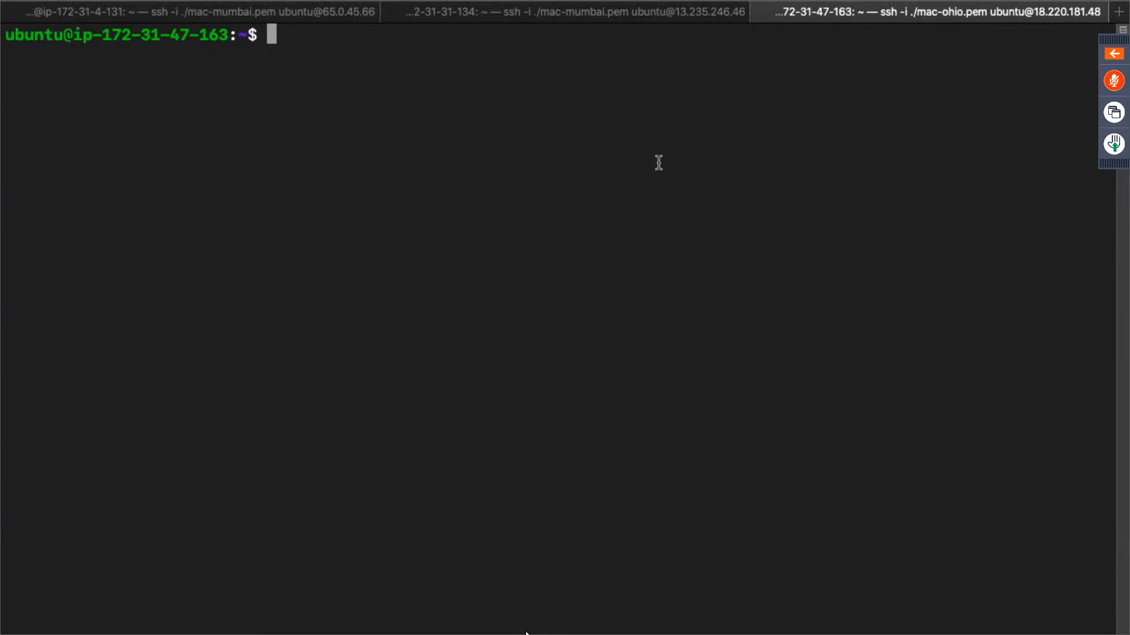
key(Return)
key(Return)
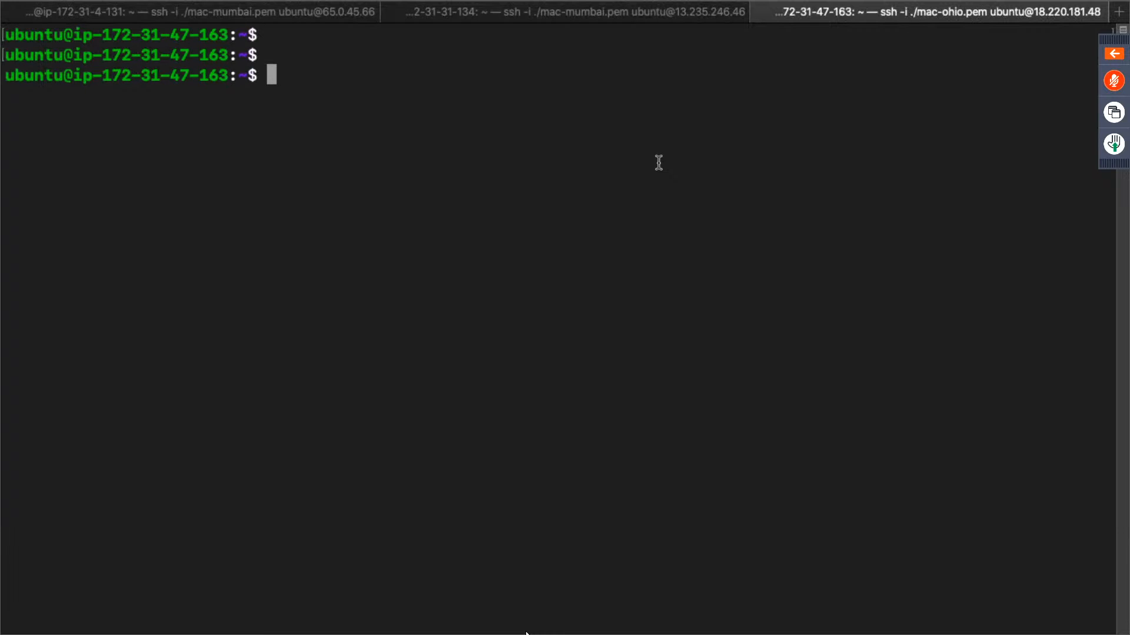
key(super+v)
key(Return)
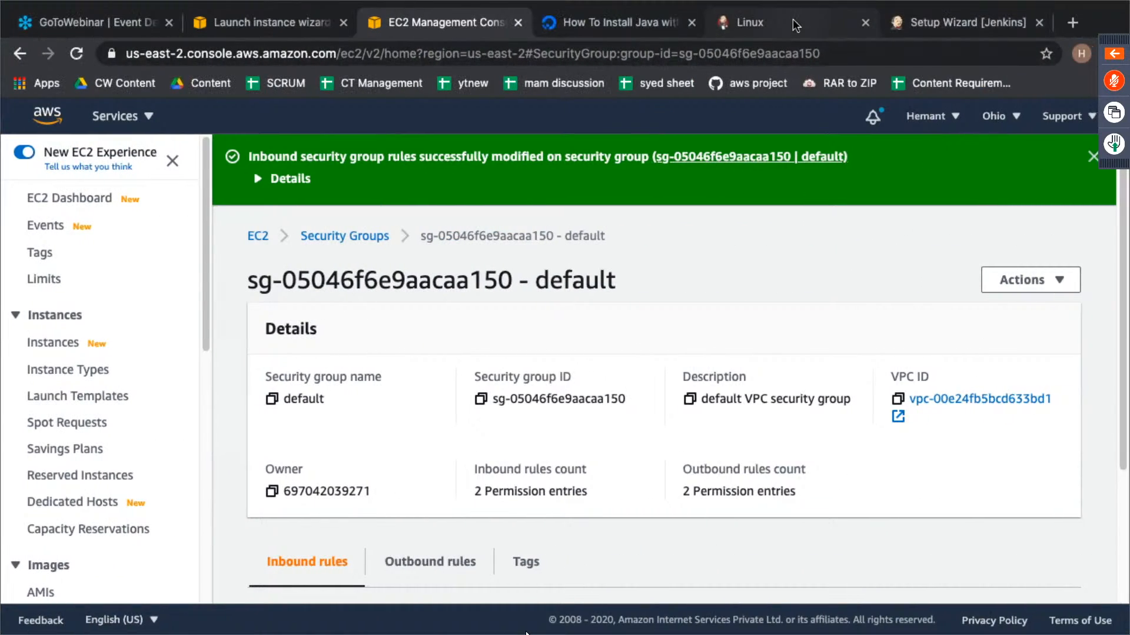
- Copy the command writing the debian-stable repository to /etc/apt/sources.list.d/jenkins.list from the Jenkins page and run it in the terminal
click(793, 19)
drag(335, 351, 621, 374)
key(super+c)
key(ctrl+Left)
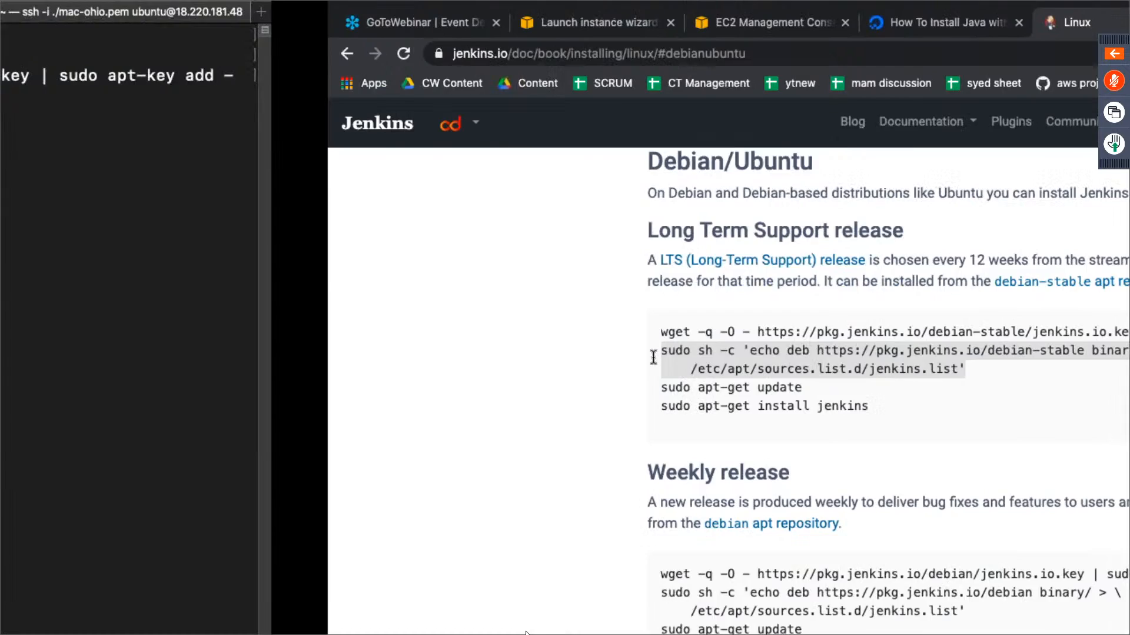
key(super+v)
key(Return)
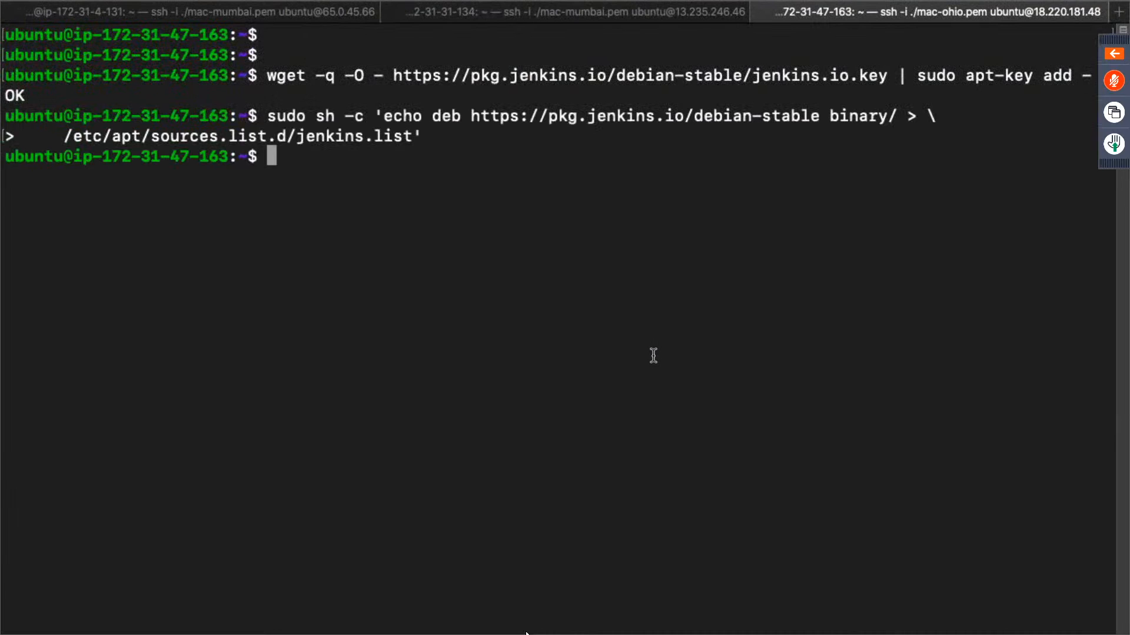
- Copy sudo apt-get update from the Long Term Support instructions and run it in the Ohio instance's terminal
key(ctrl+Left)
key(ctrl+Right)
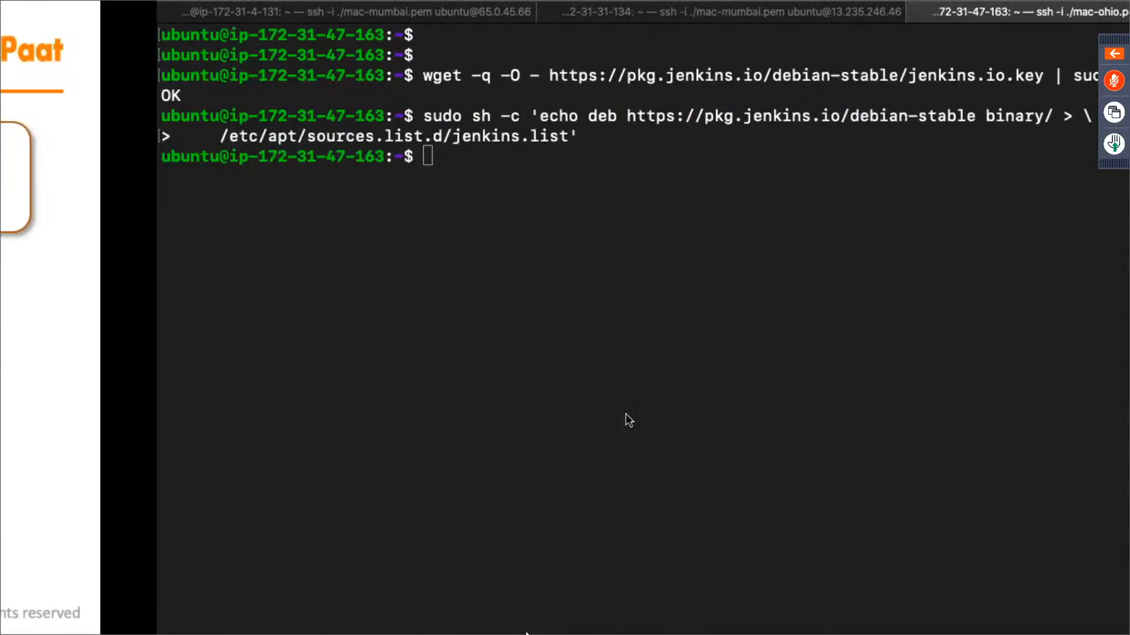
key(ctrl+Right)
double_click(351, 388)
triple_click(350, 389)
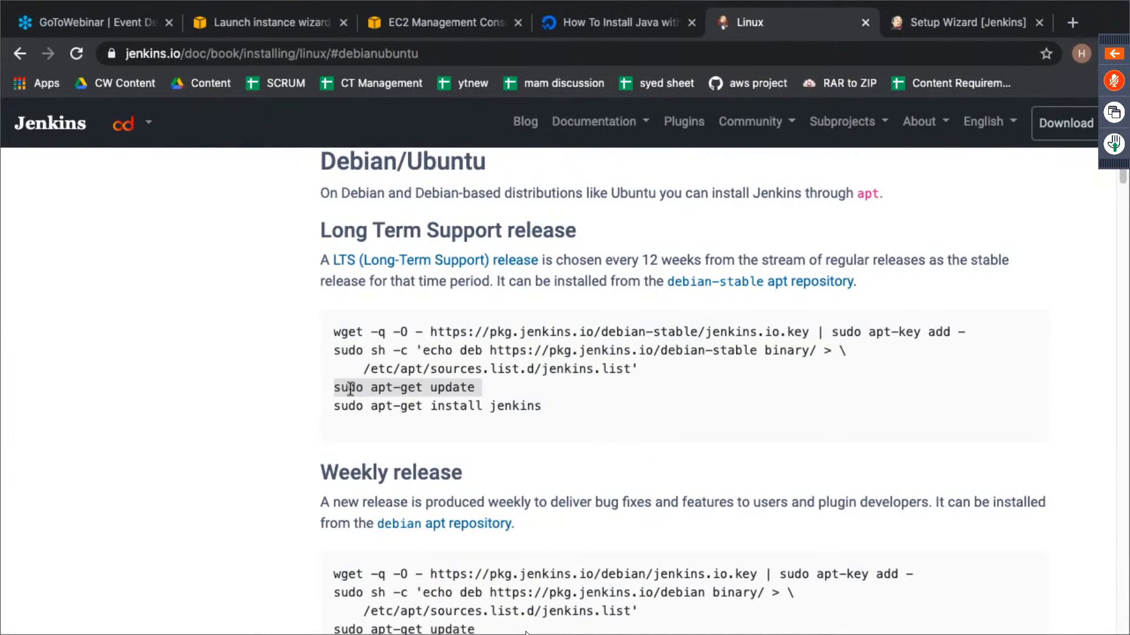
key(ctrl+Left)
key(ctrl+v)
key(Return)
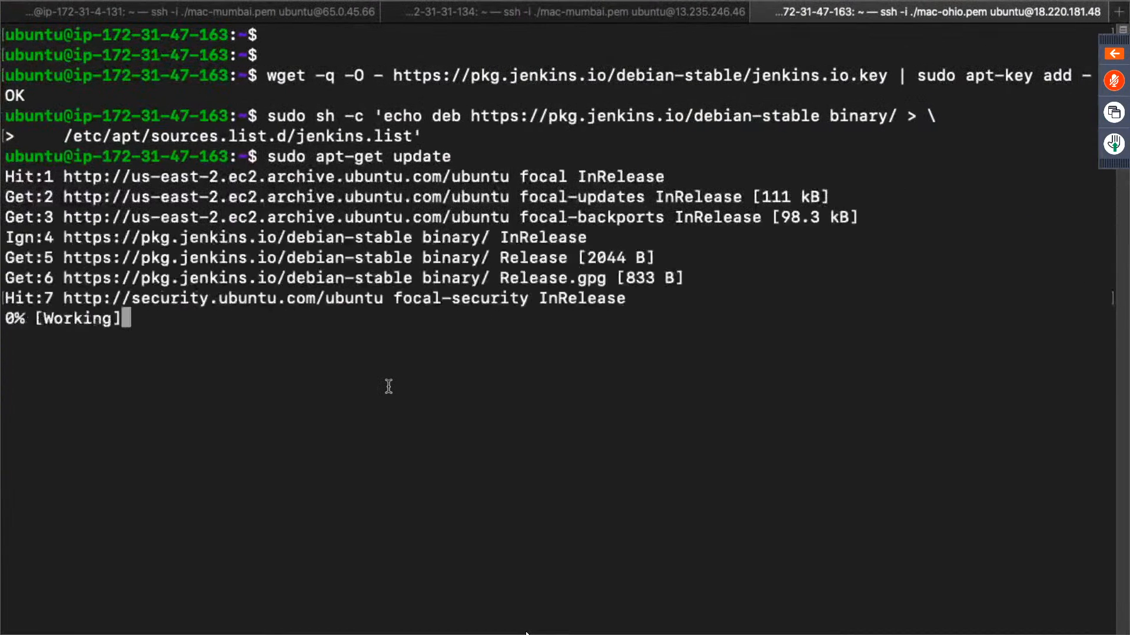
- Copy sudo apt-get install jenkins from the Jenkins page, run it in the terminal and confirm the installation with y
key(super+Tab)
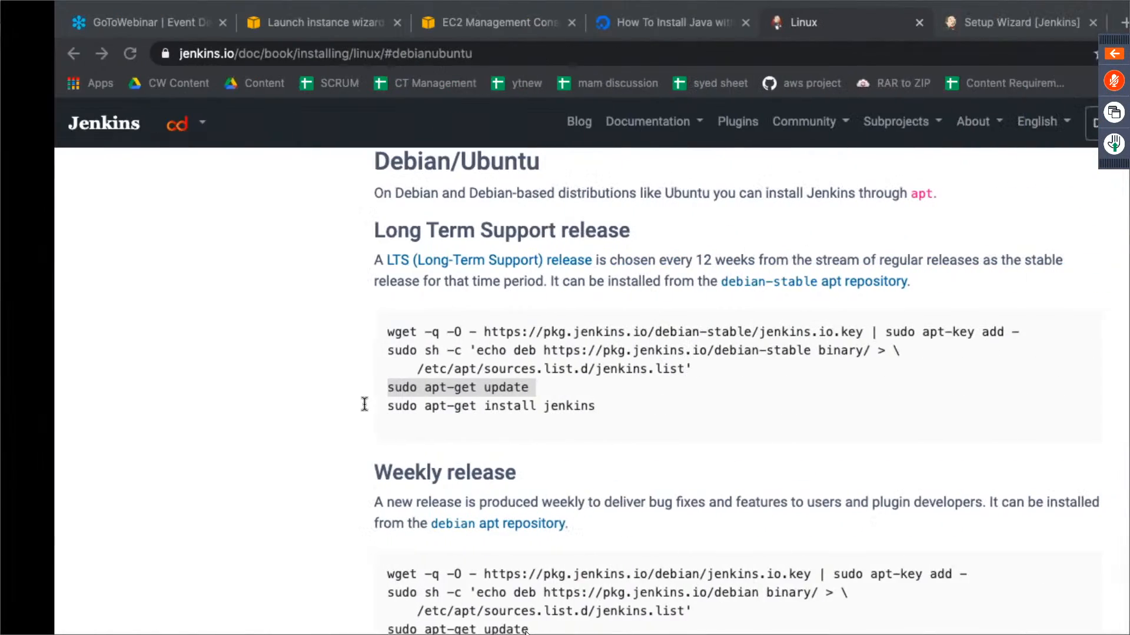
triple_click(384, 406)
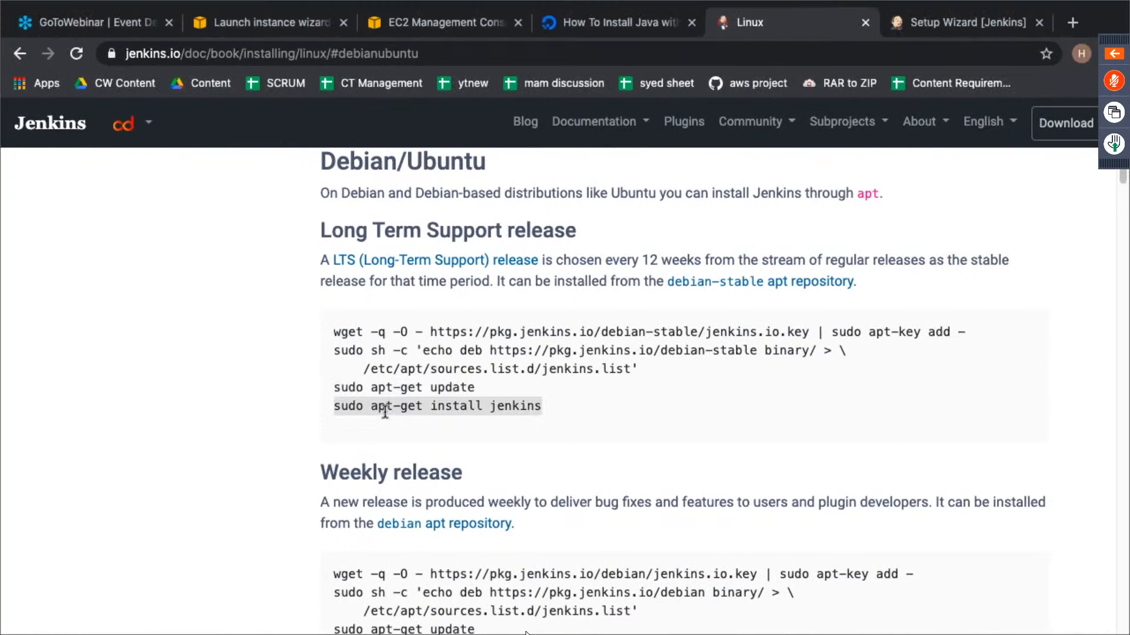
key(super+Tab)
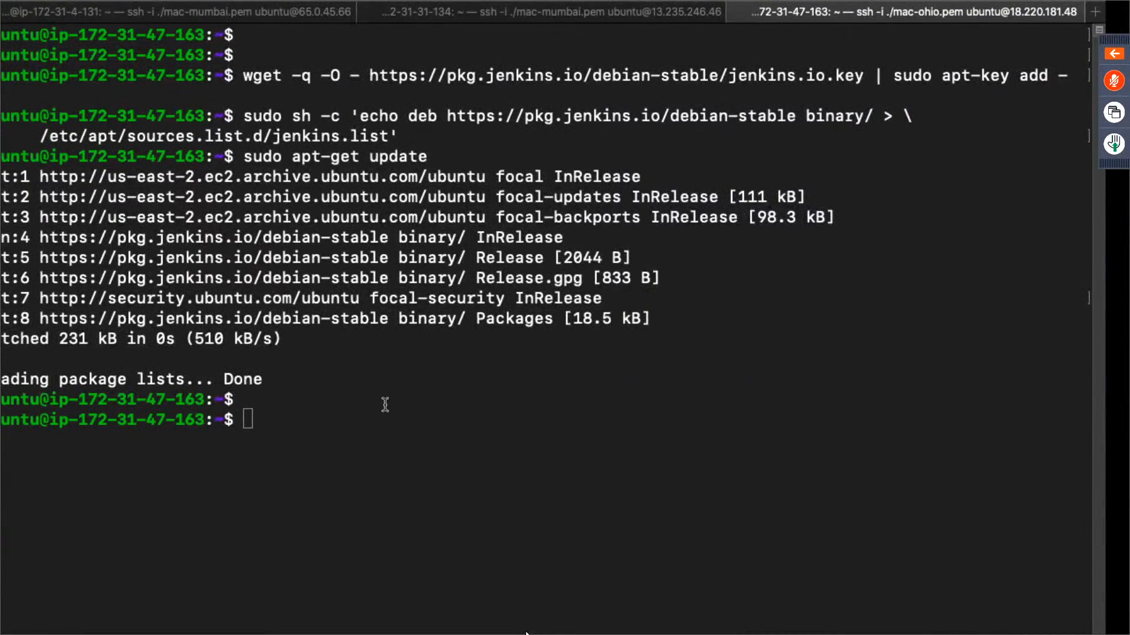
key(super+v)
key(Return)
text(y)
key(Return)
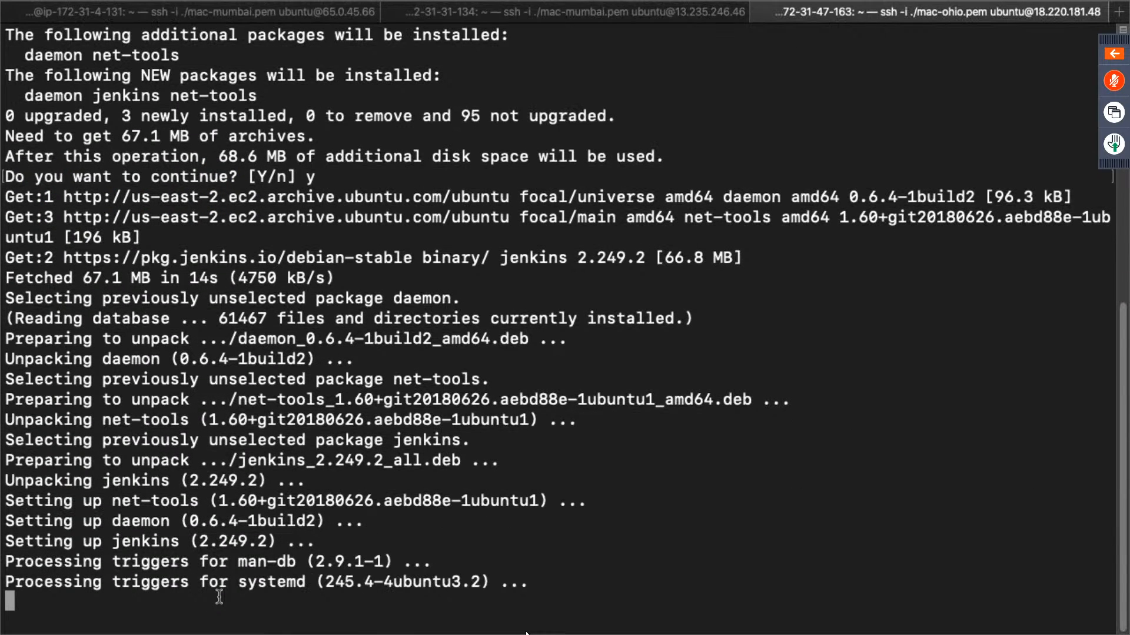
- Clear the terminal, switch to the Ohio EC2 console in the browser and copy the master instance's public IPv4 address
text(clear)
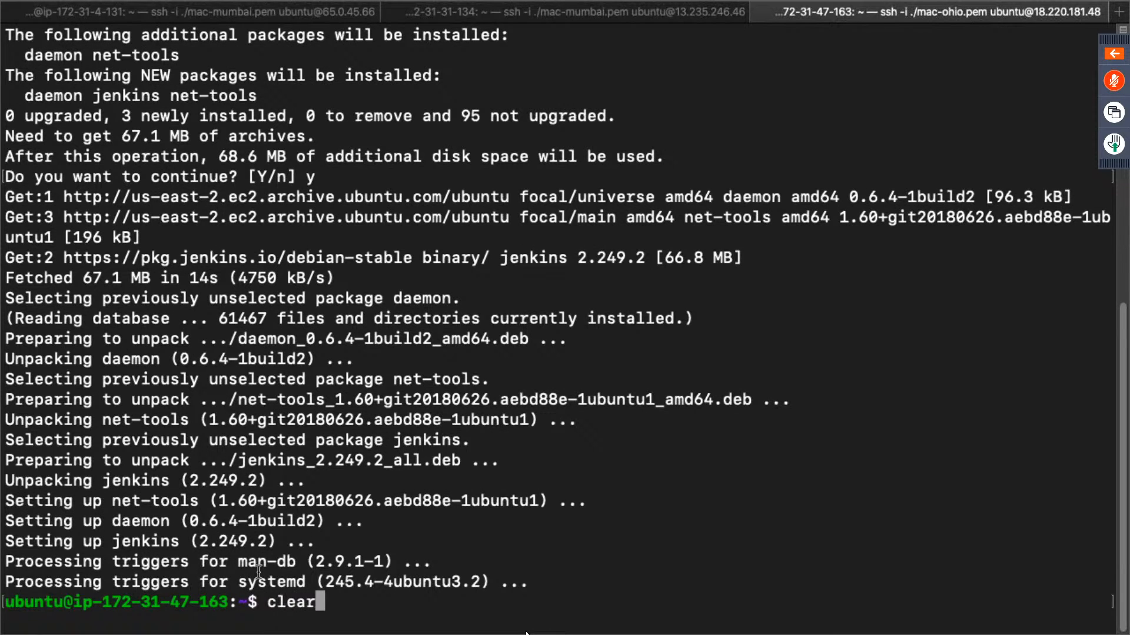
key(Return)
key(ctrl+Right)
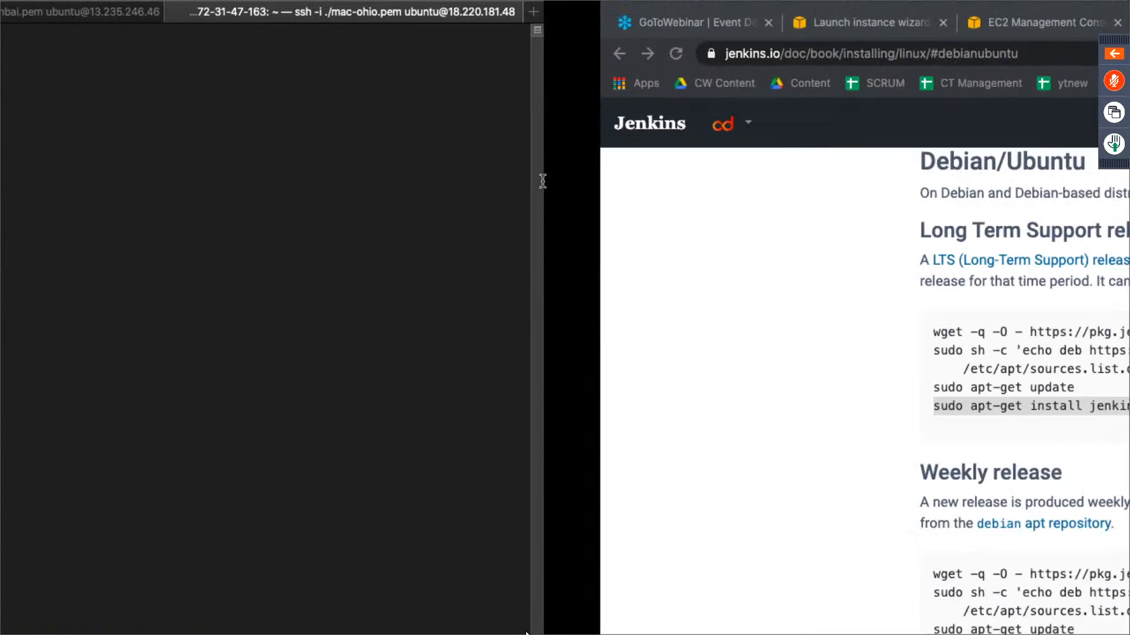
click(479, 29)
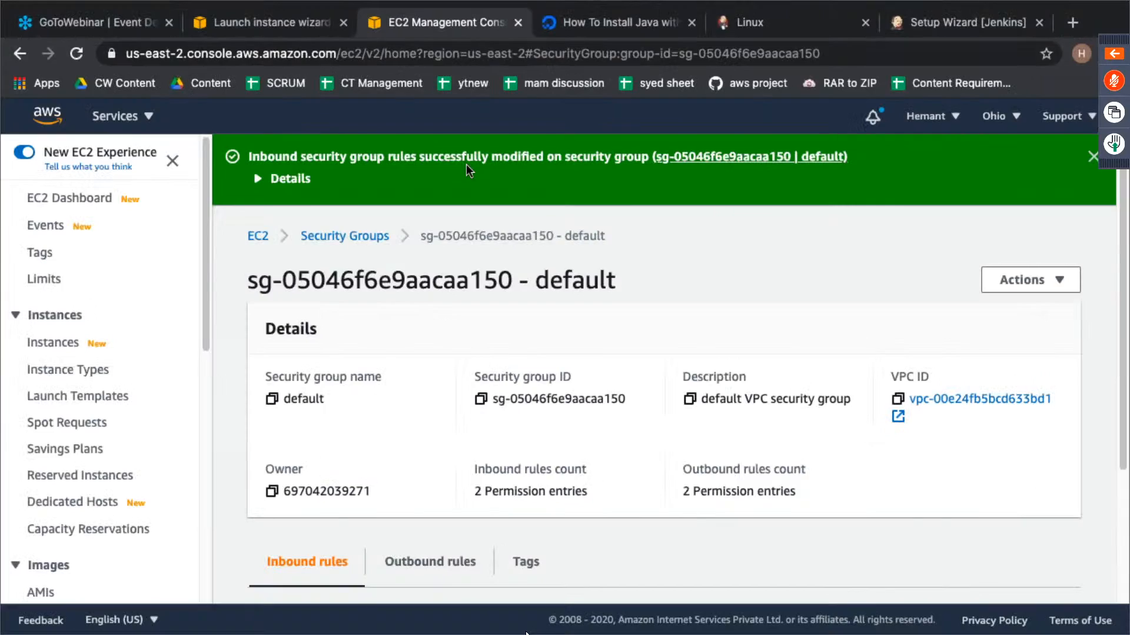
scroll(573, 477, down, 3)
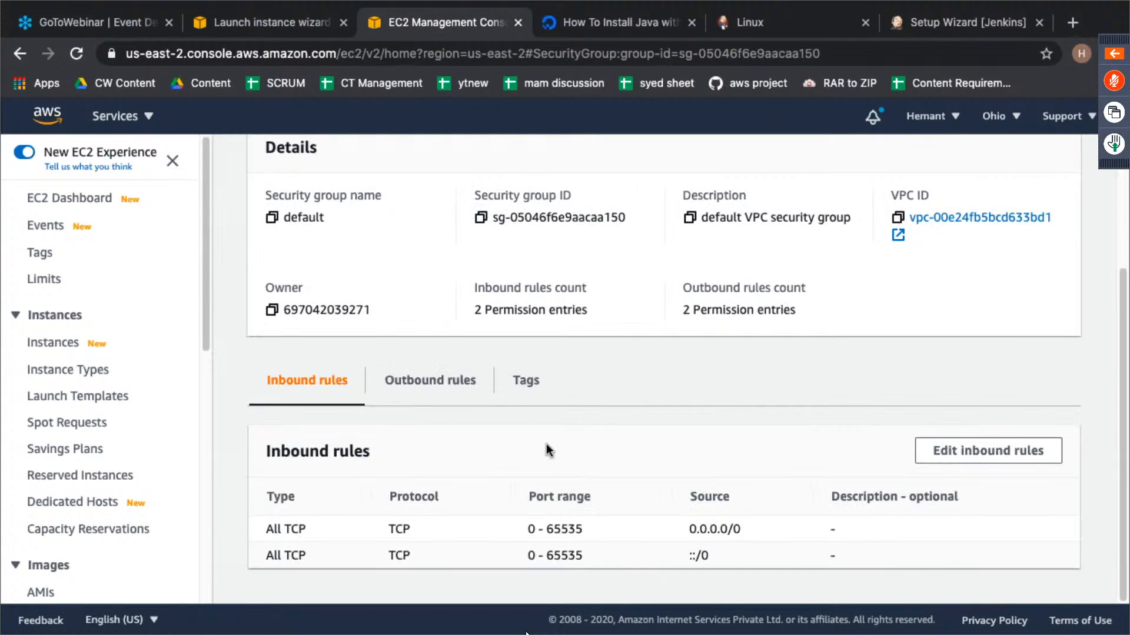
click(79, 203)
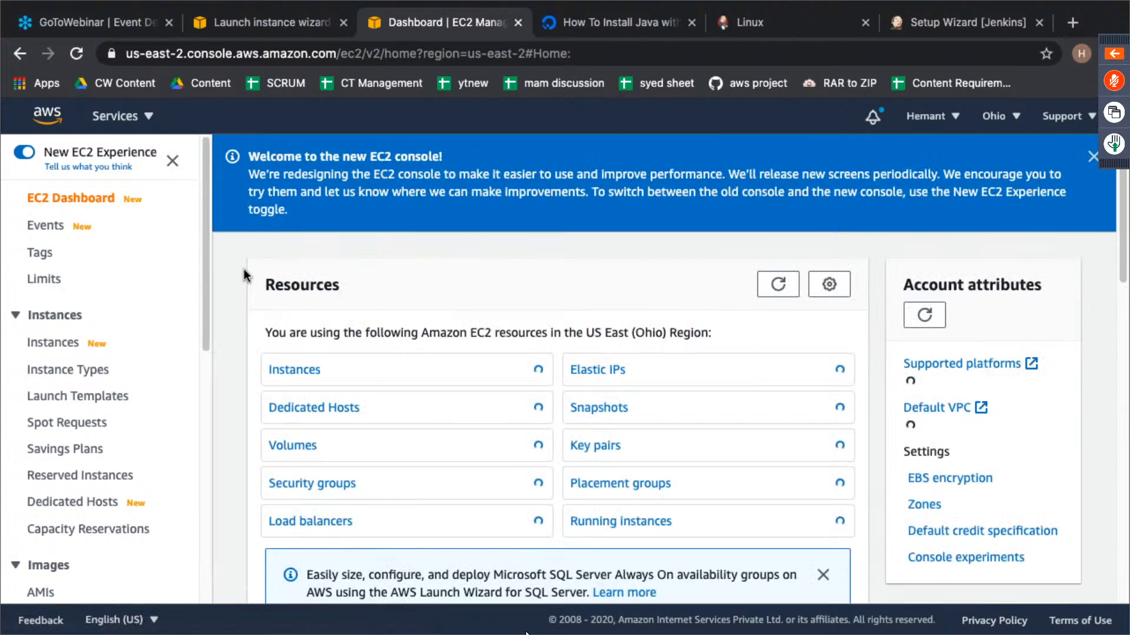
click(284, 369)
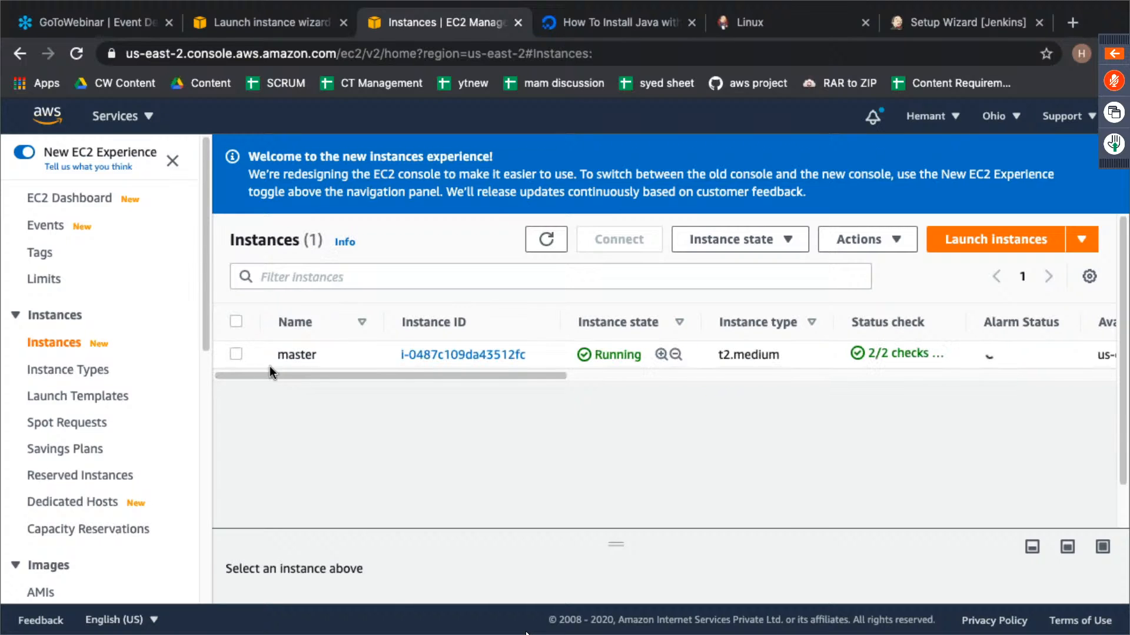
click(233, 354)
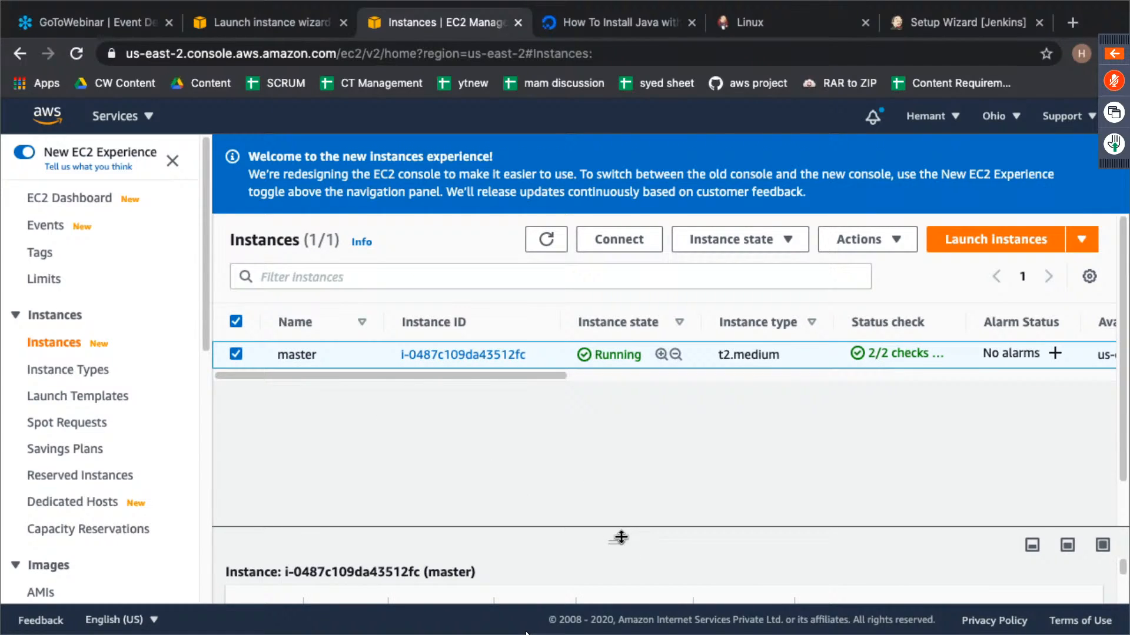
drag(616, 540, 608, 327)
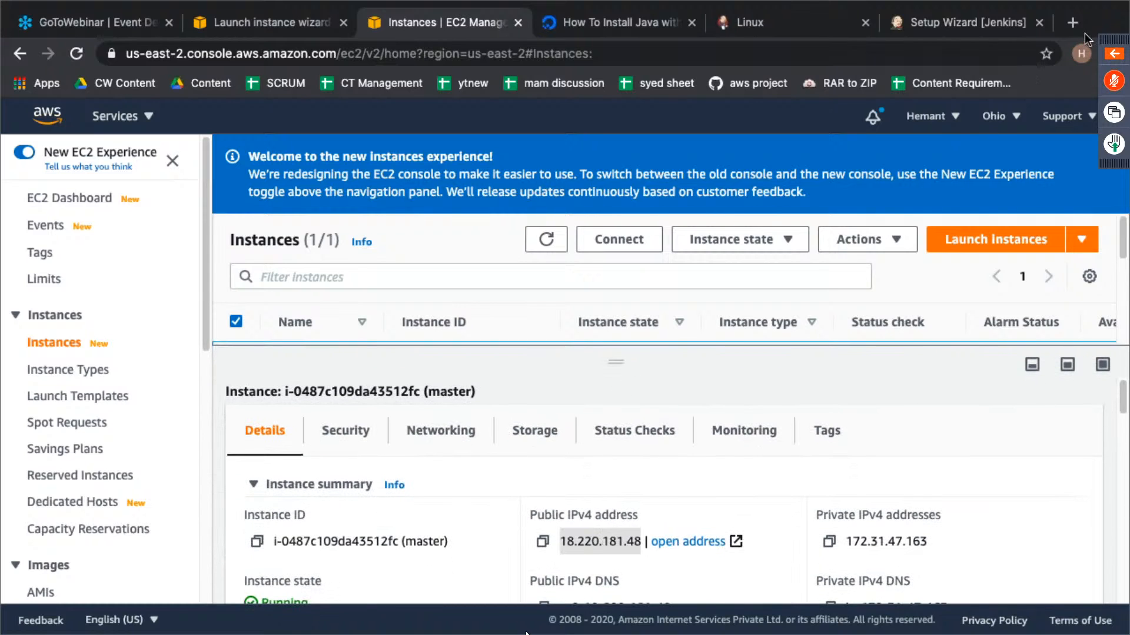
- Open the master's Jenkins page at 18.220.181.48:8080 in a new browser tab
click(1072, 21)
text(18.220.181.48)
text(:)
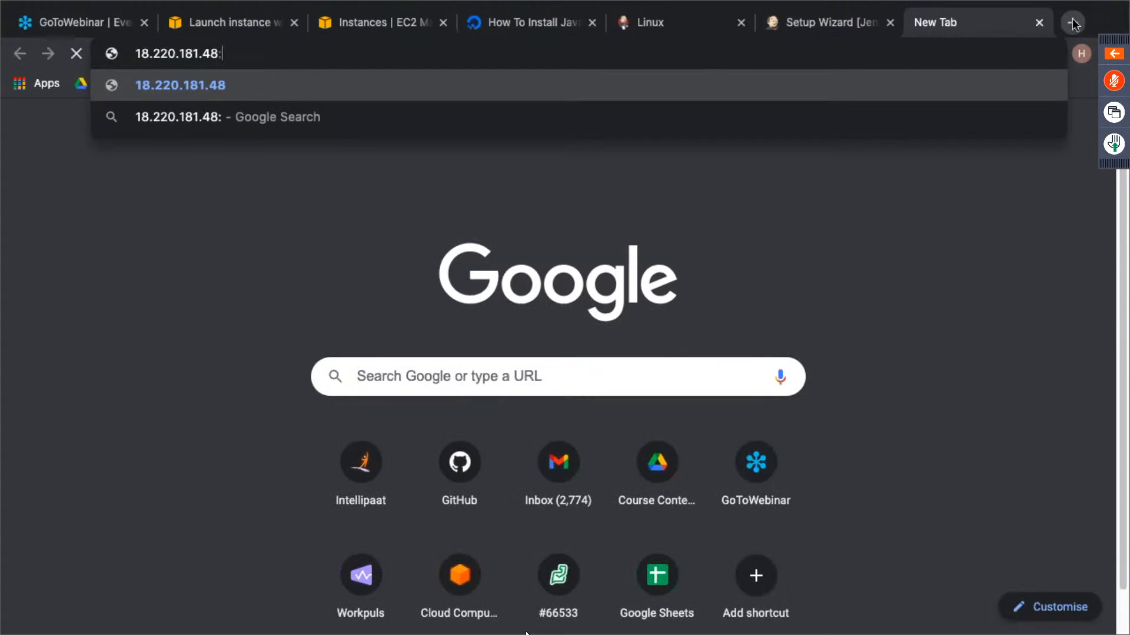
text(8080)
key(Return)
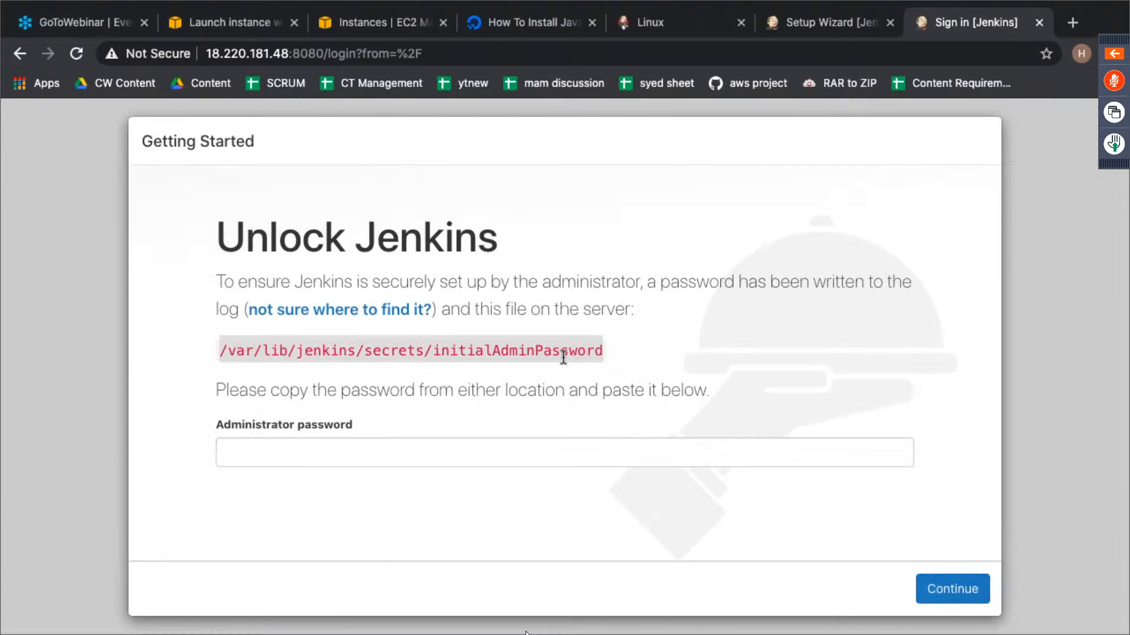
- Run sudo cat /var/lib/jenkins/secrets/initialAdminPassword in the Ohio instance's terminal, using the path from the Unlock Jenkins page
key(ctrl+Left)
text(sudo cat)
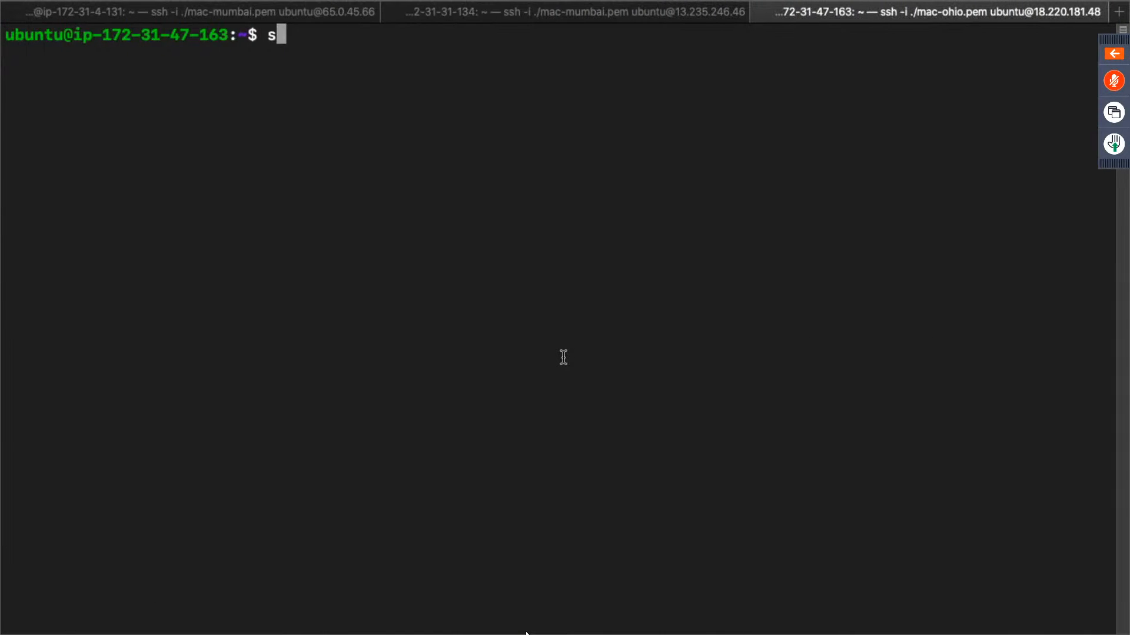
key(super+v)
key(Return)
key(Return)
key(Return)
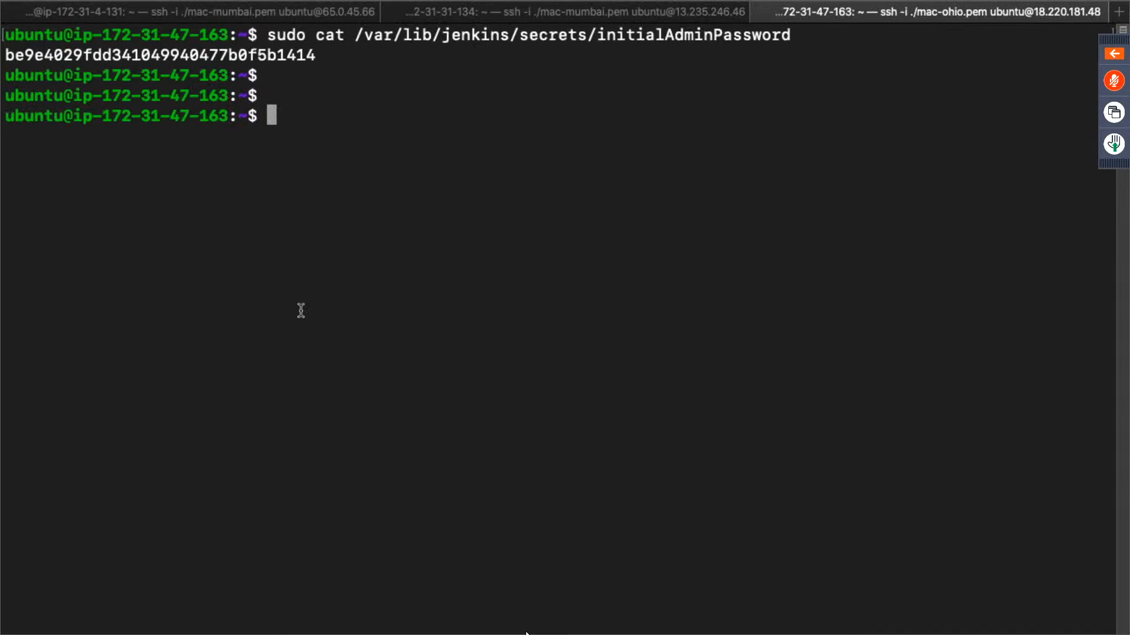
- Copy the initial admin password from the terminal, paste it into the Administrator password field and continue to unlock Jenkins
double_click(219, 55)
key(ctrl+Right)
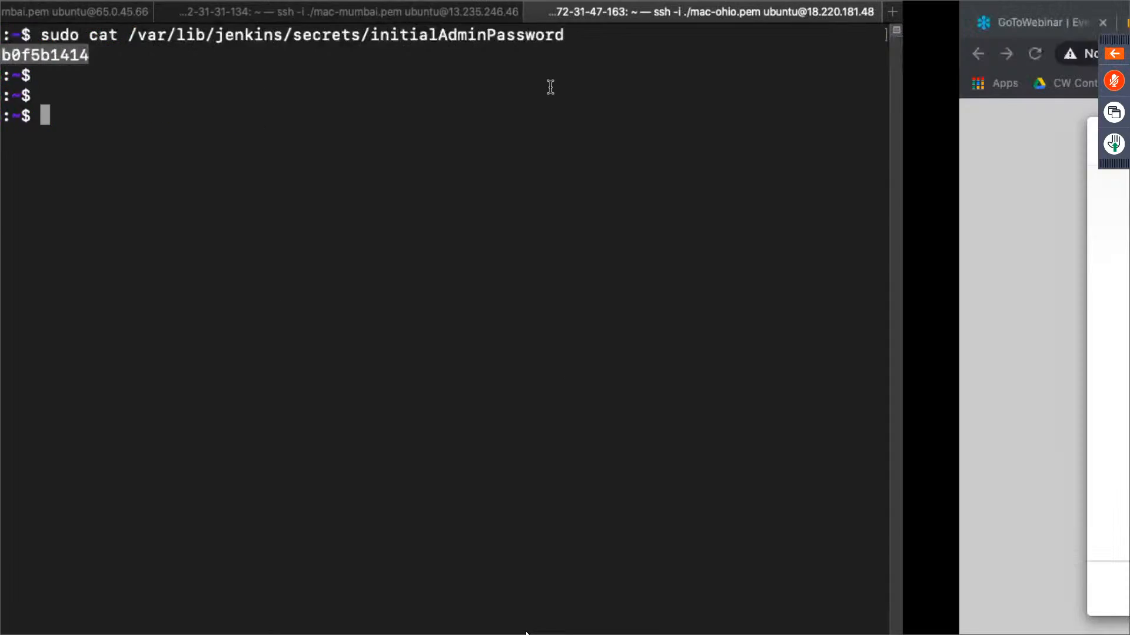
click(536, 450)
key(super+v)
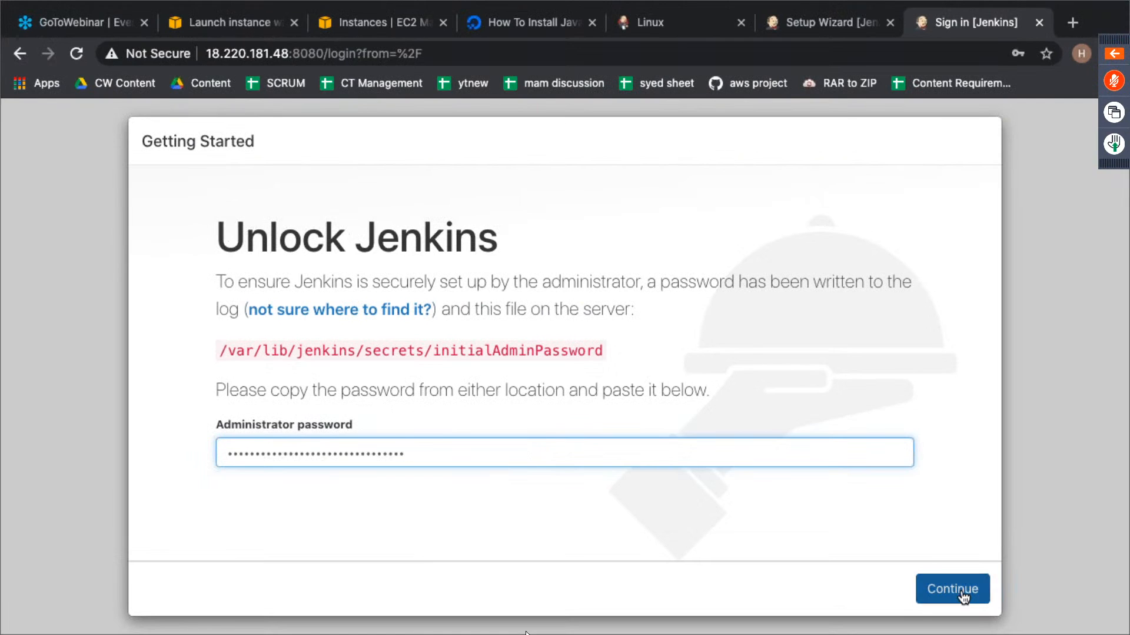
click(961, 592)
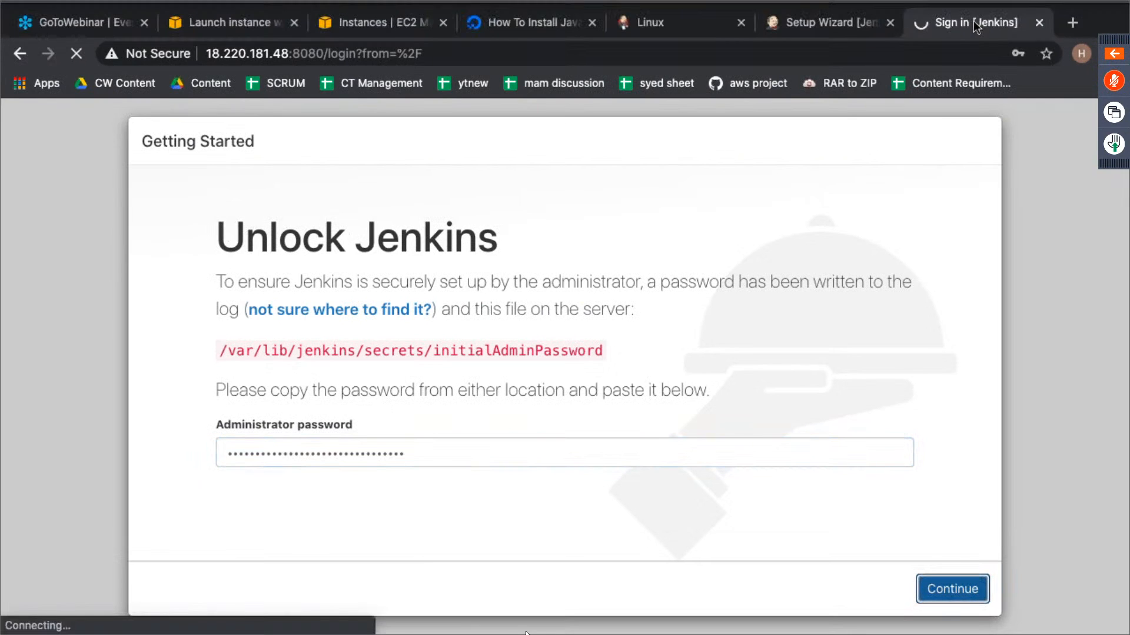
- Install the suggested plugins on the Ohio Jenkins server and compare progress with the setup wizard at 13.235.246.46:8080
click(959, 341)
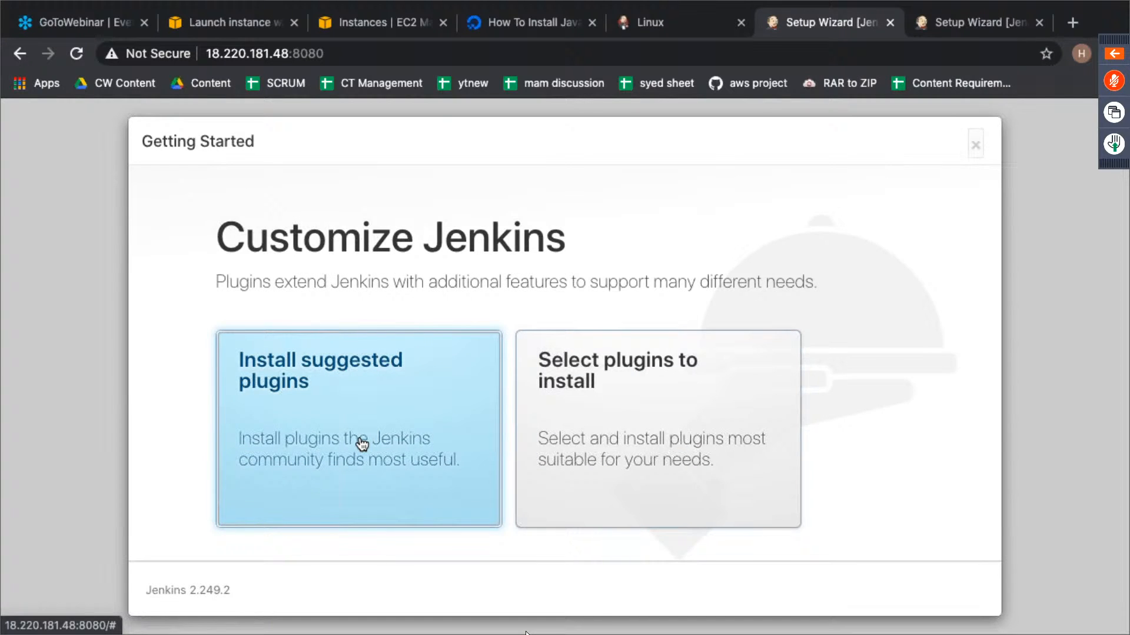
click(361, 443)
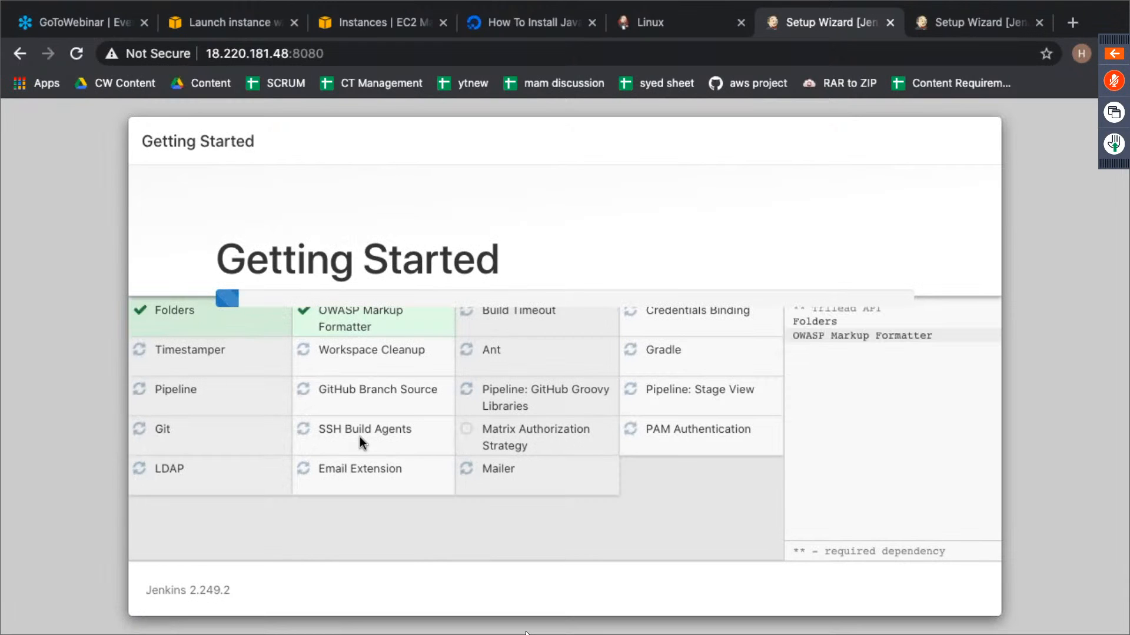
click(983, 20)
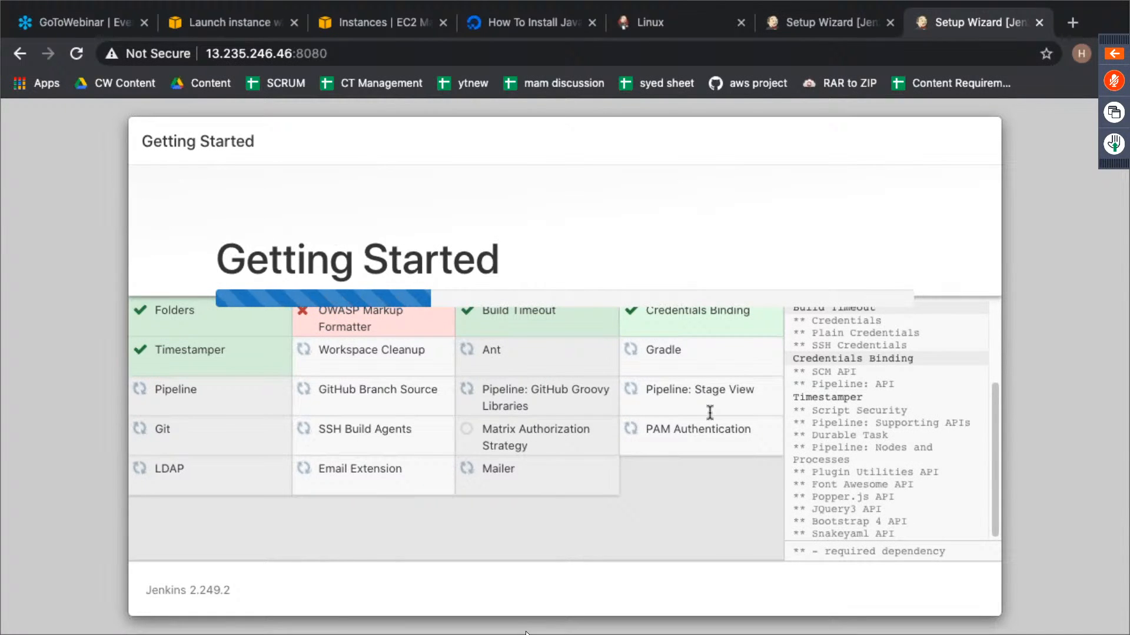
click(827, 18)
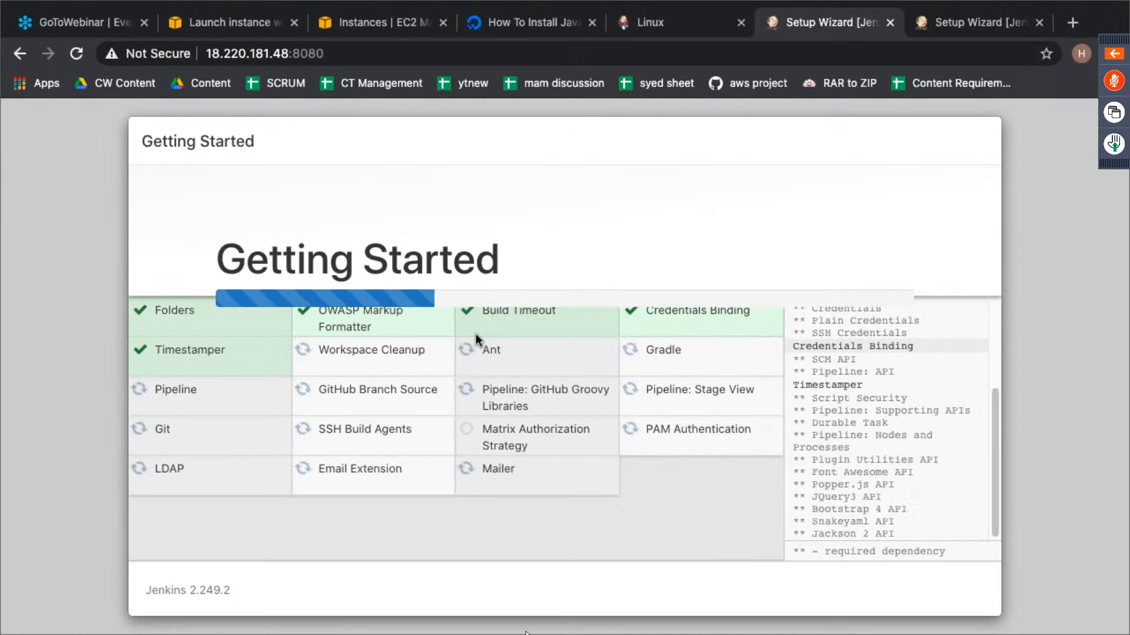
- Check the EC2 instance and both plugin installations, and close the setup wizard at 13.235.246.46:8080
click(376, 24)
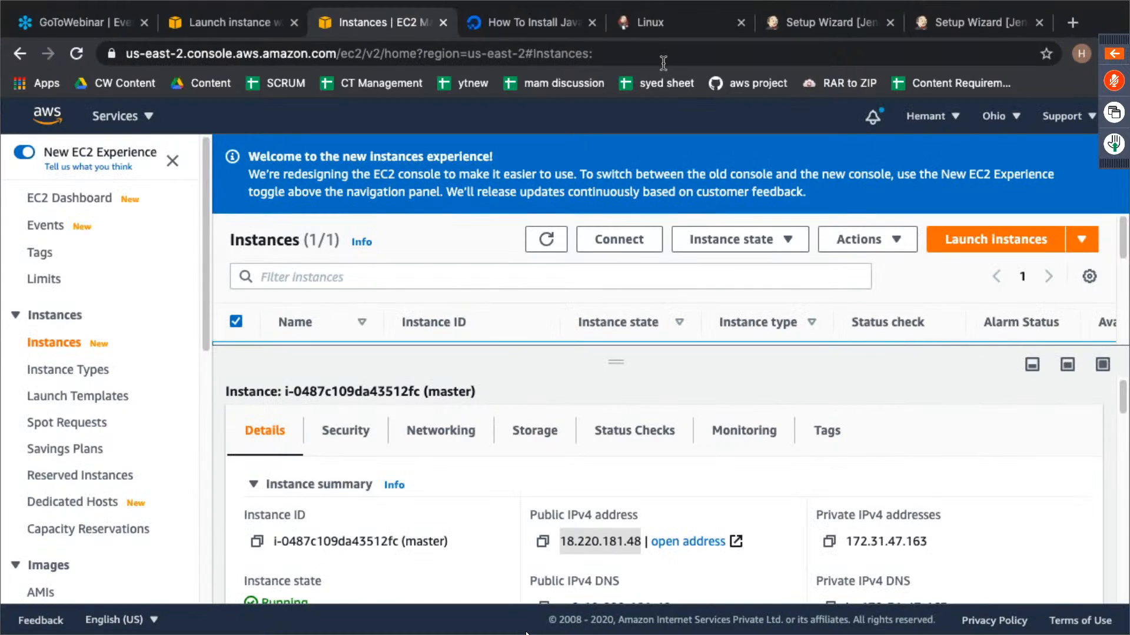
click(821, 24)
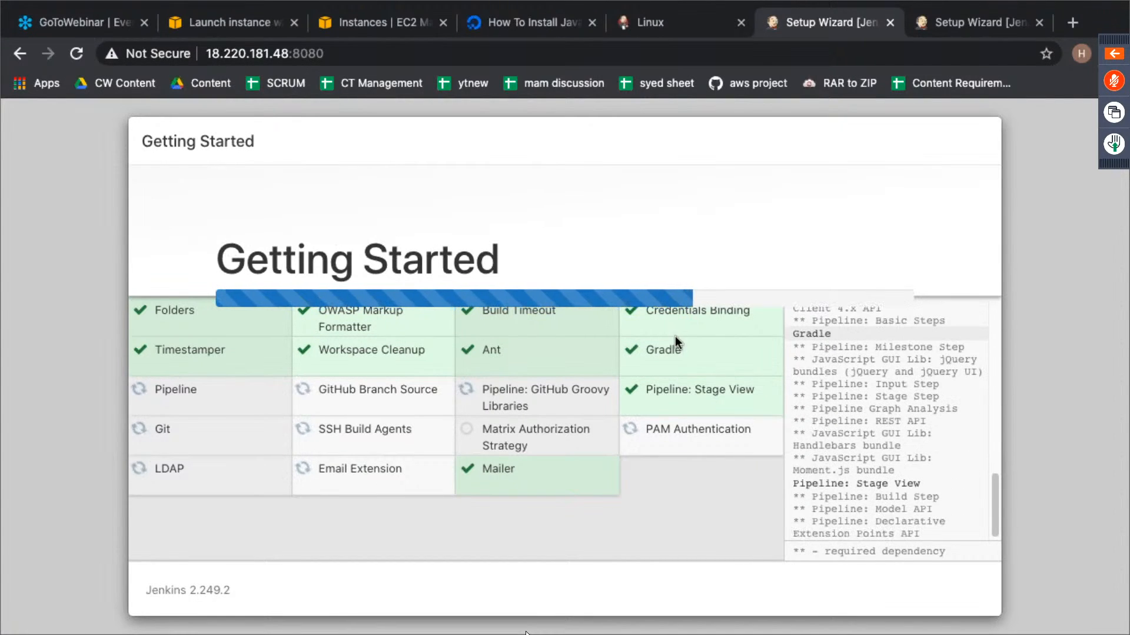
click(996, 26)
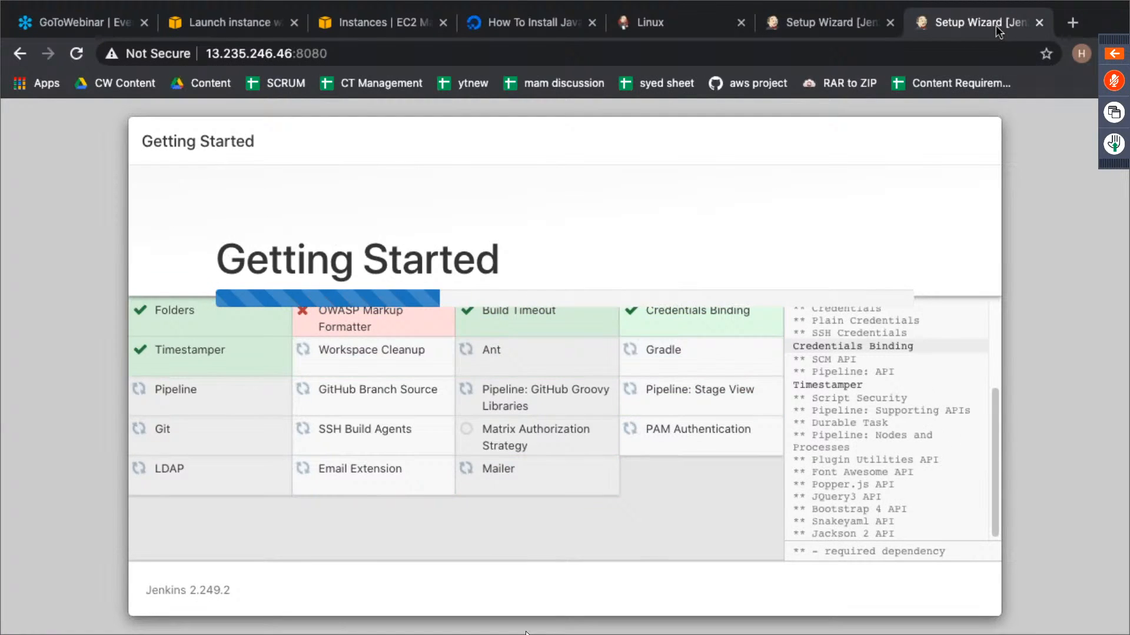
click(1039, 23)
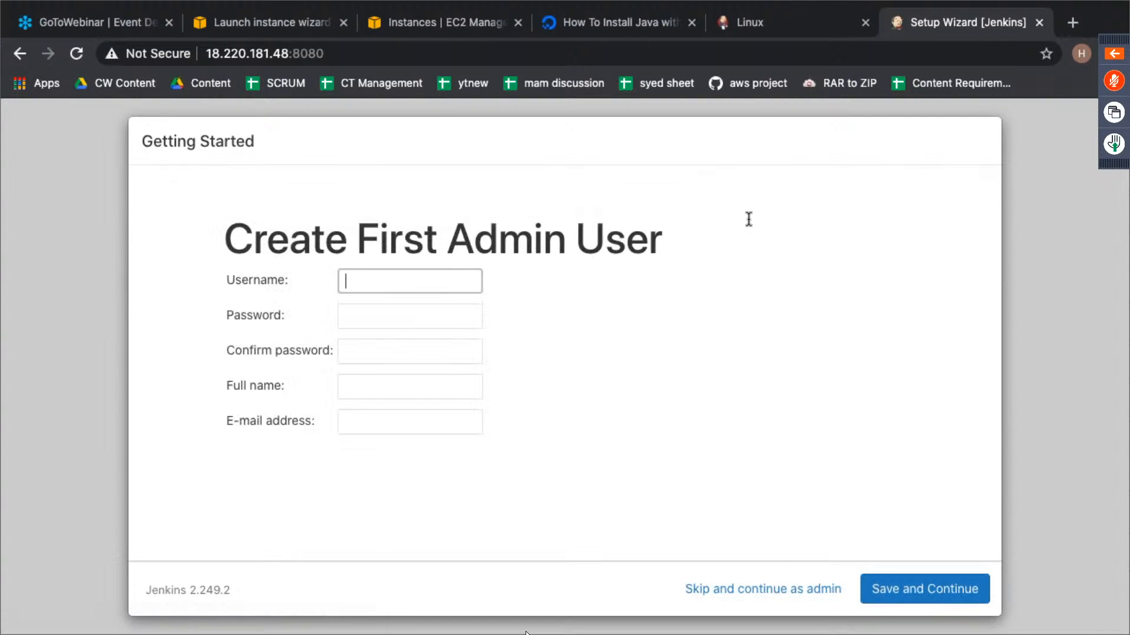
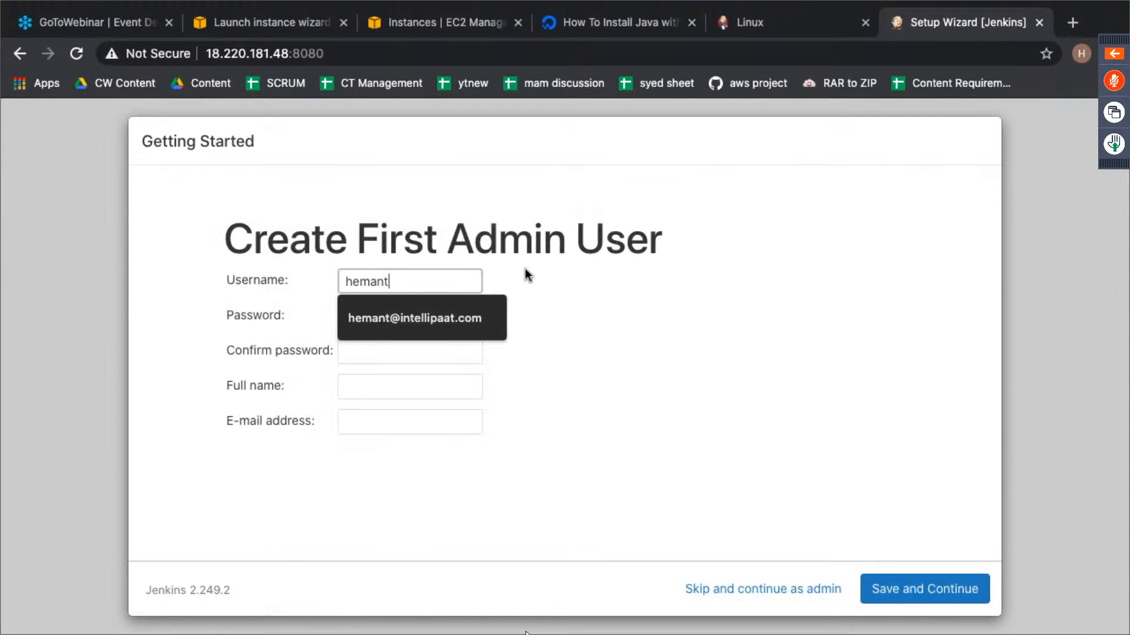
- Enter the first admin user's username and password, and repeat the password in the confirmation field
key(Tab)
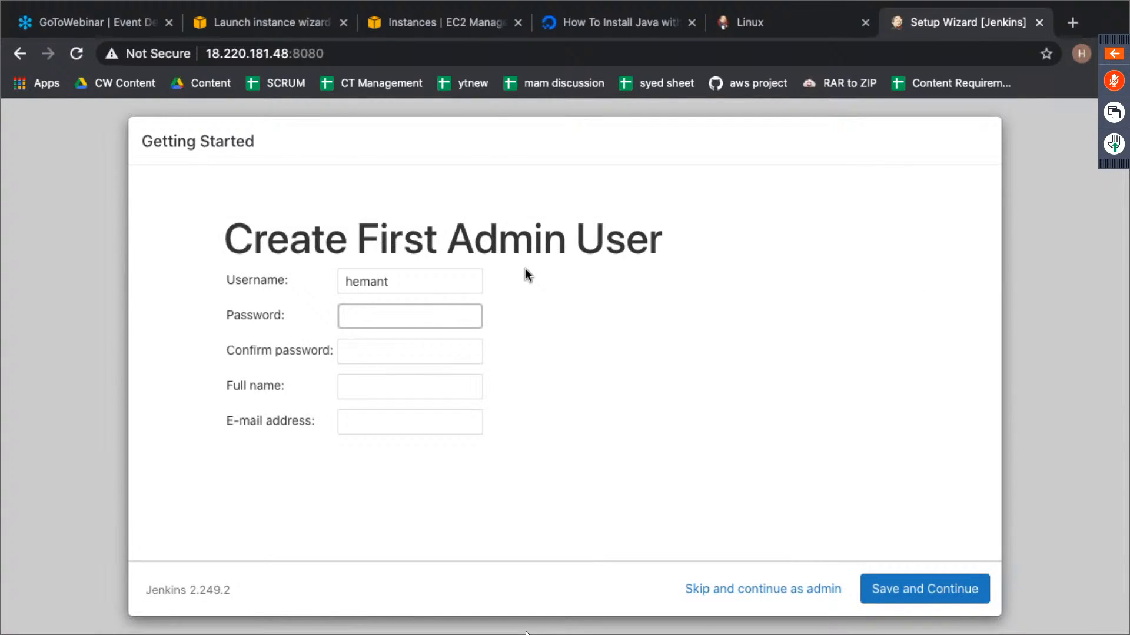
key(Tab)
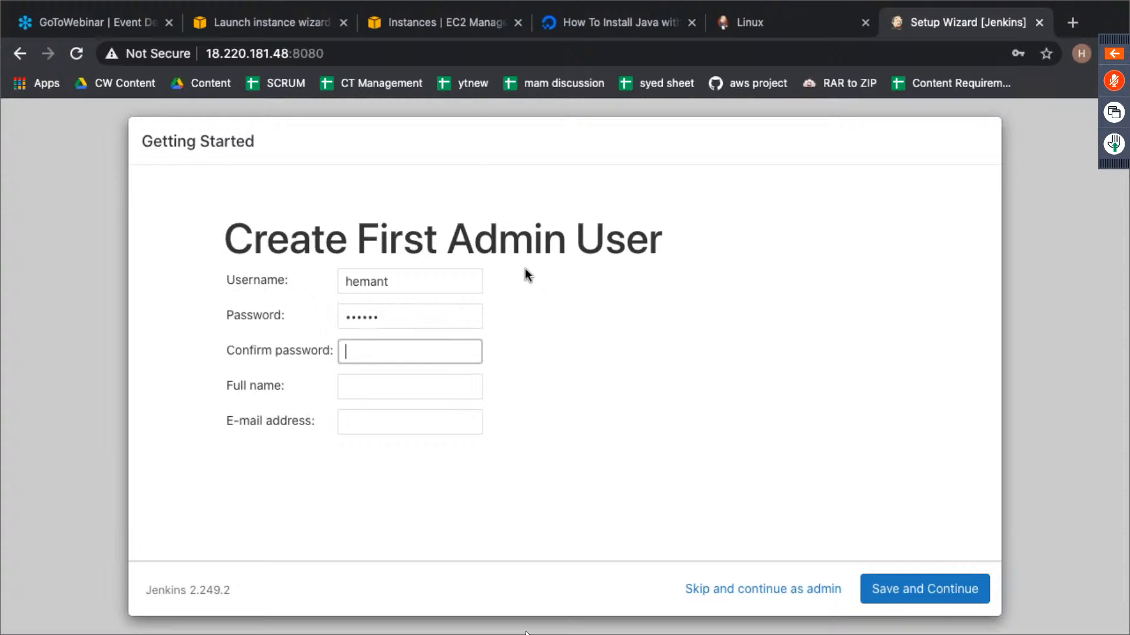
key(Tab)
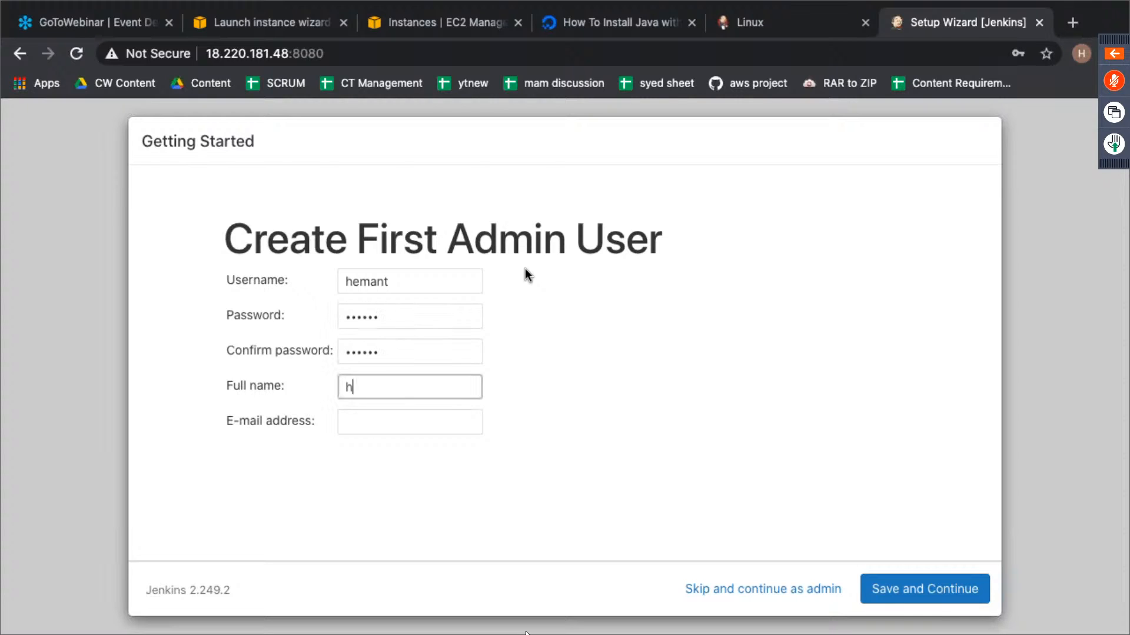
- Fill in the admin user's full name and e-mail address, and save the new admin account
text(hemant intellipaat)
key(Tab)
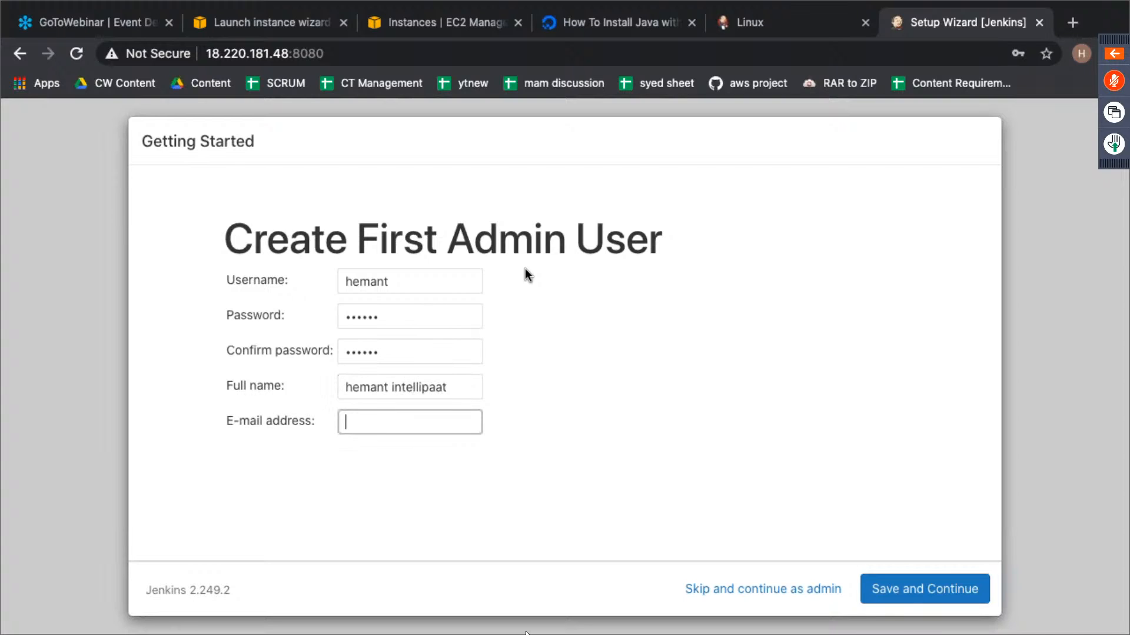
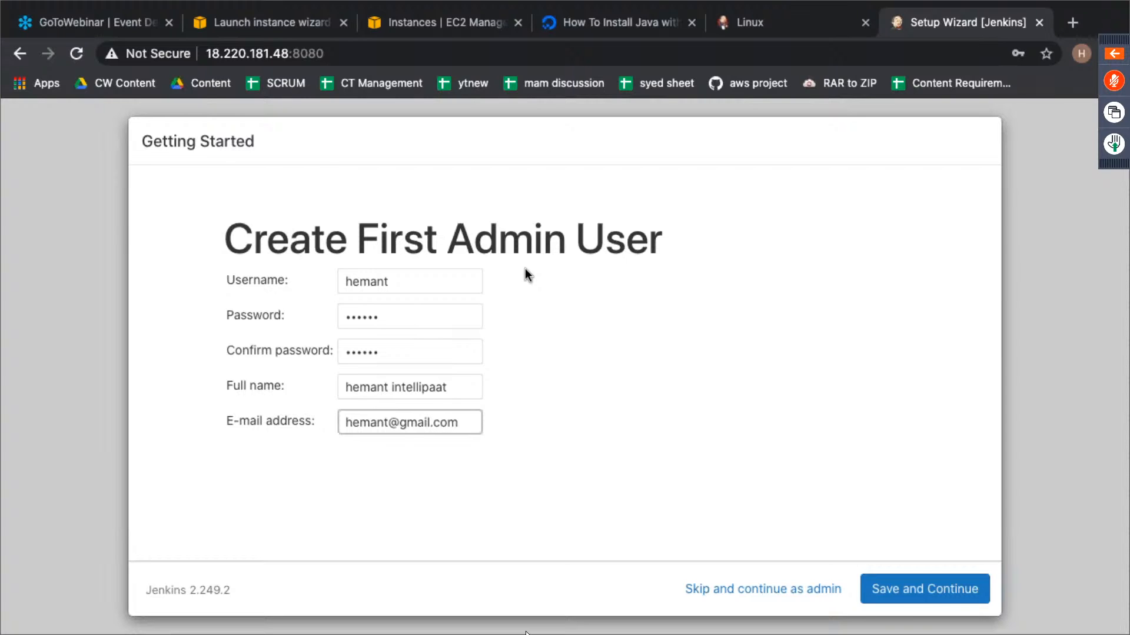
click(903, 589)
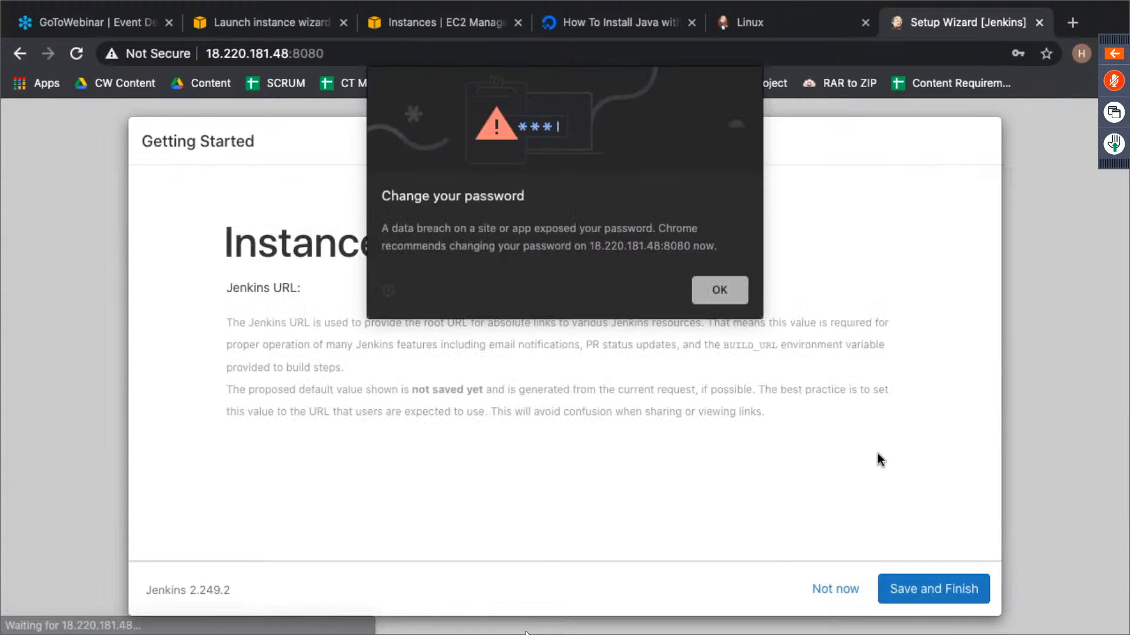
- Dismiss the password warning, finish the setup with the proposed Jenkins URL and start using Jenkins
click(709, 298)
click(922, 586)
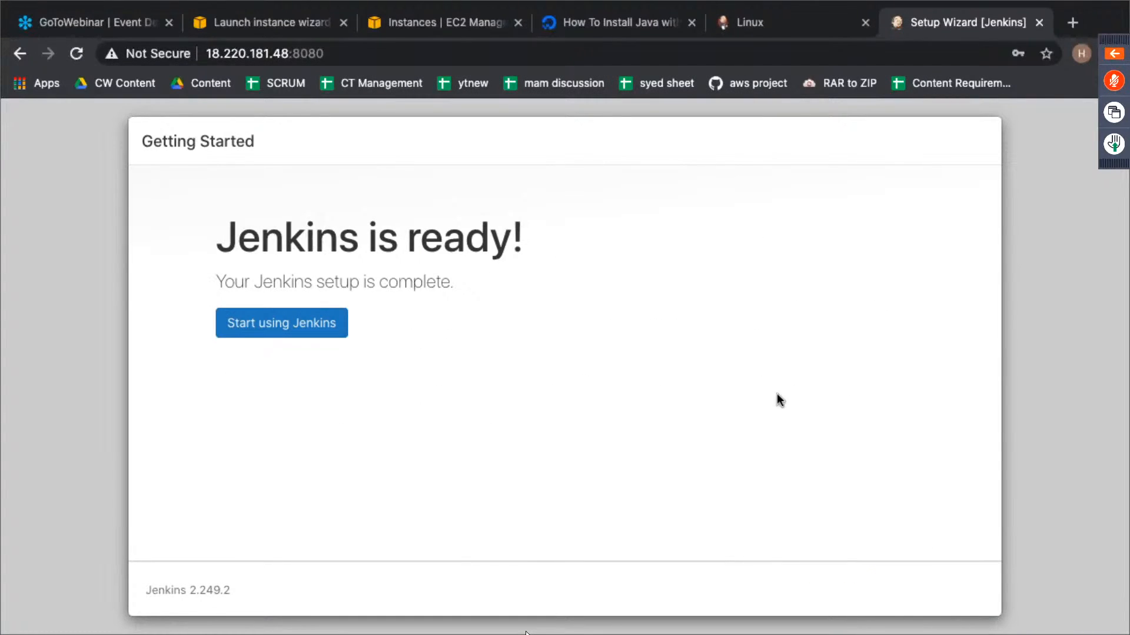
click(286, 333)
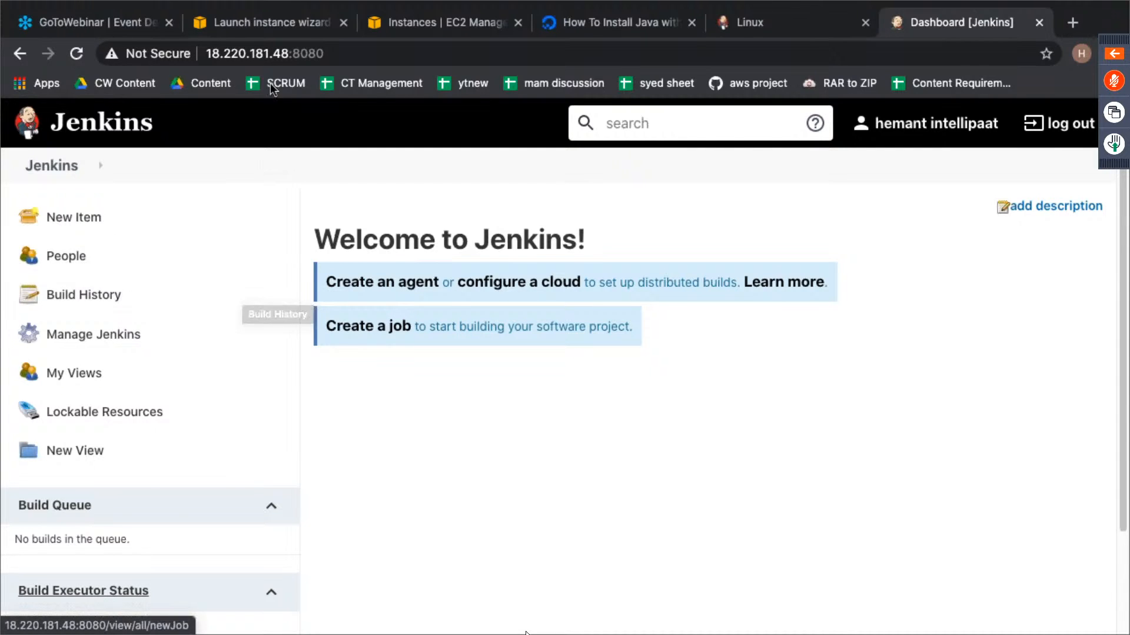
- Start launching another EC2 instance from the Instances list, using the 64-bit (x86) Ubuntu Server 20.04 LTS image
click(429, 18)
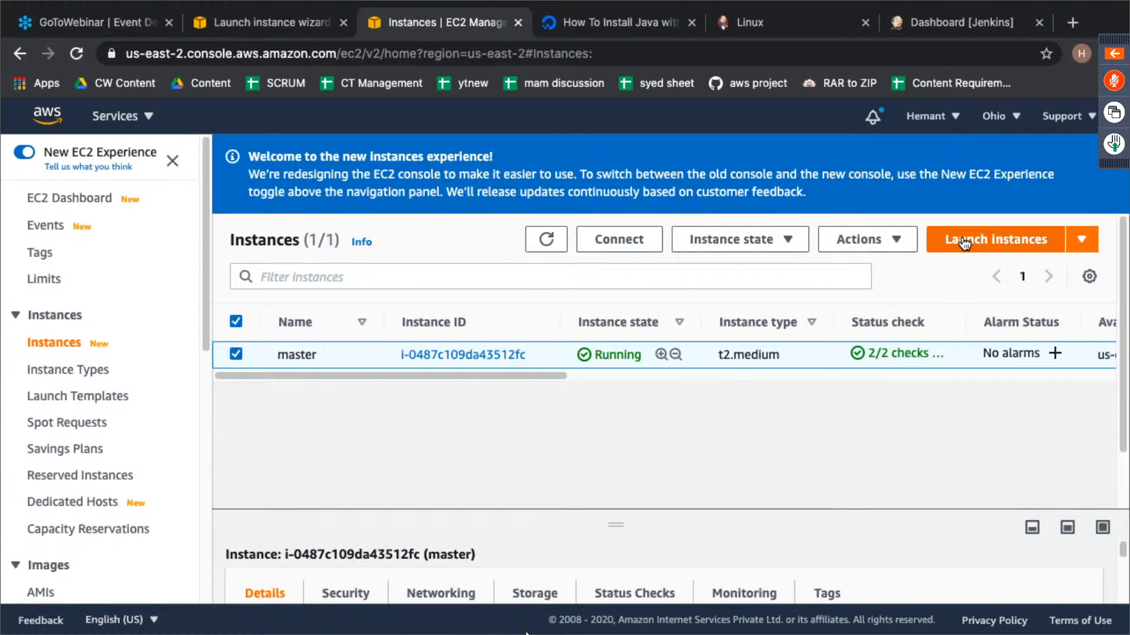
click(968, 240)
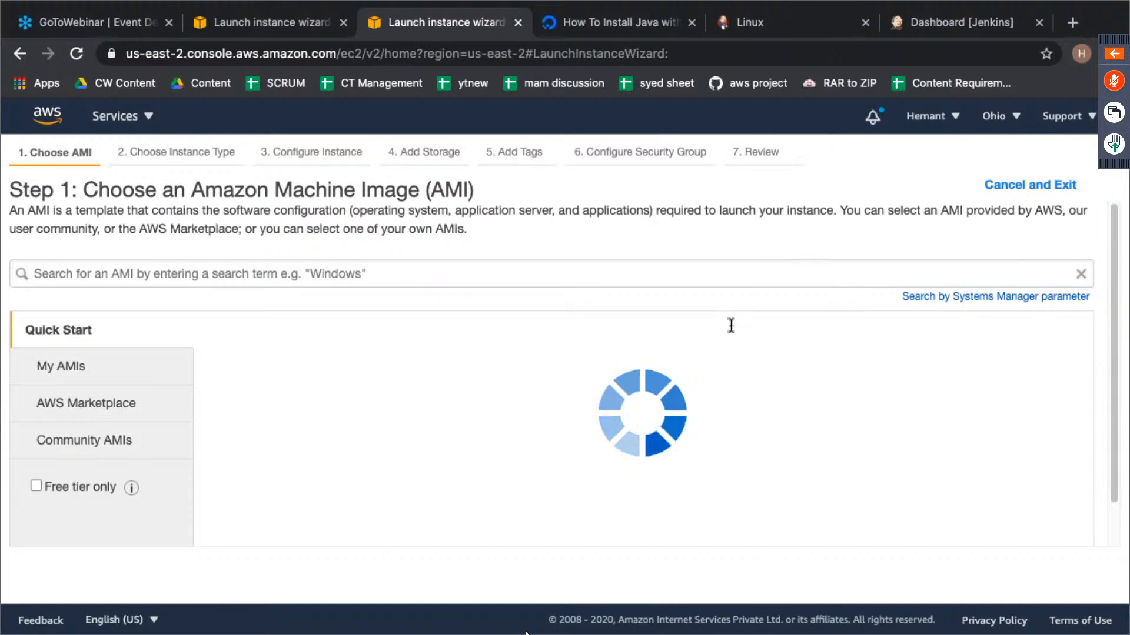
scroll(810, 386, down, 5)
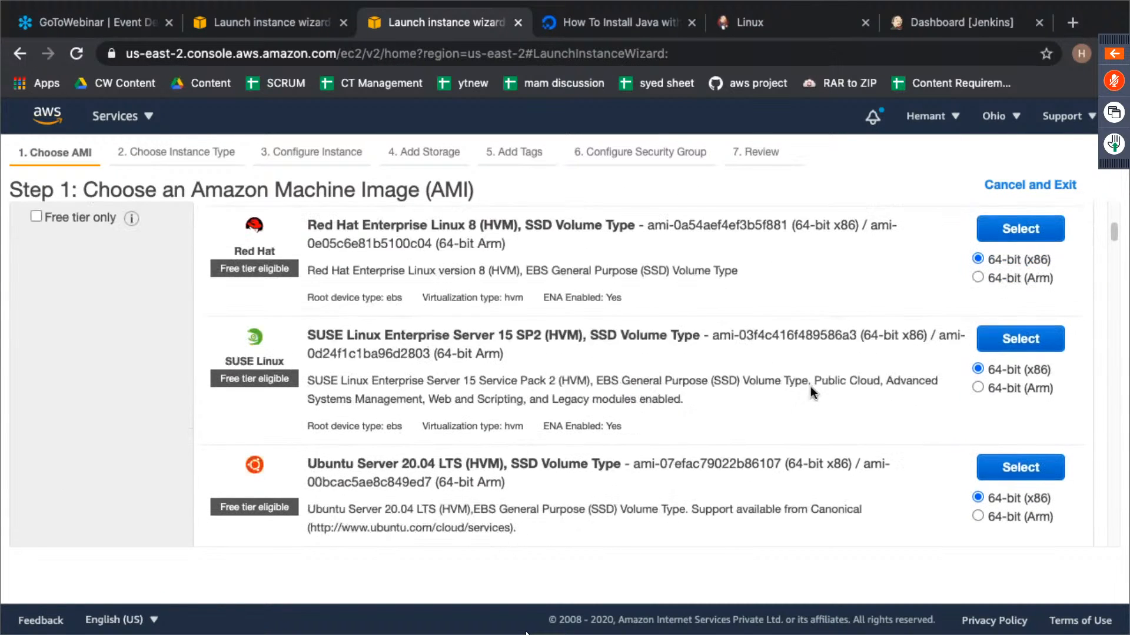
click(987, 404)
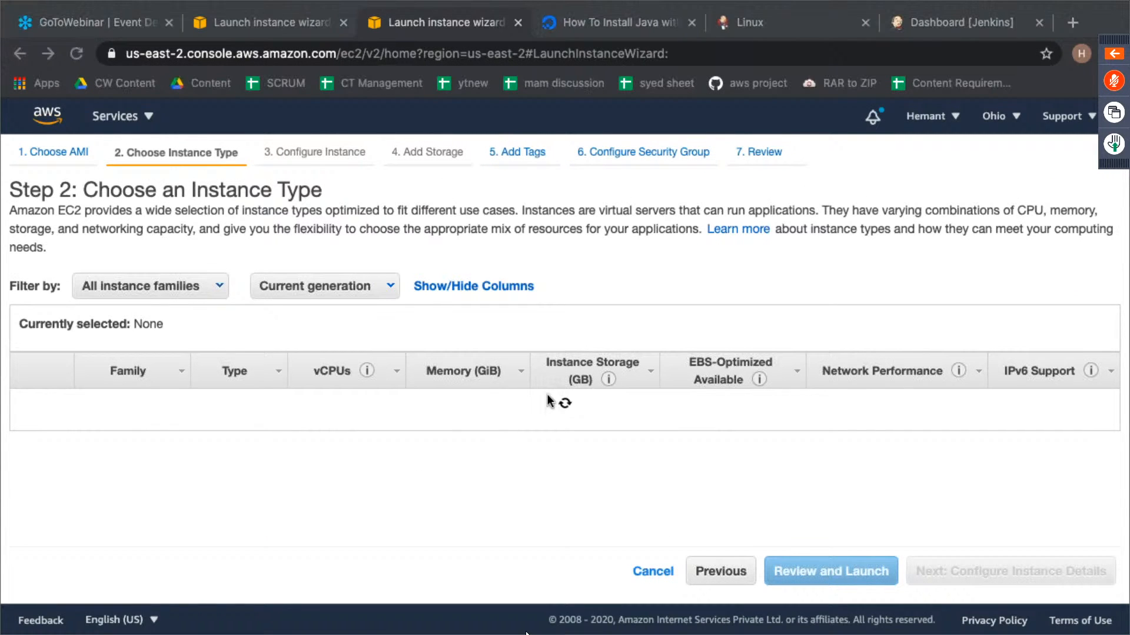
- Choose t2.medium as the instance type and continue to the instance details
key(ctrl+Left)
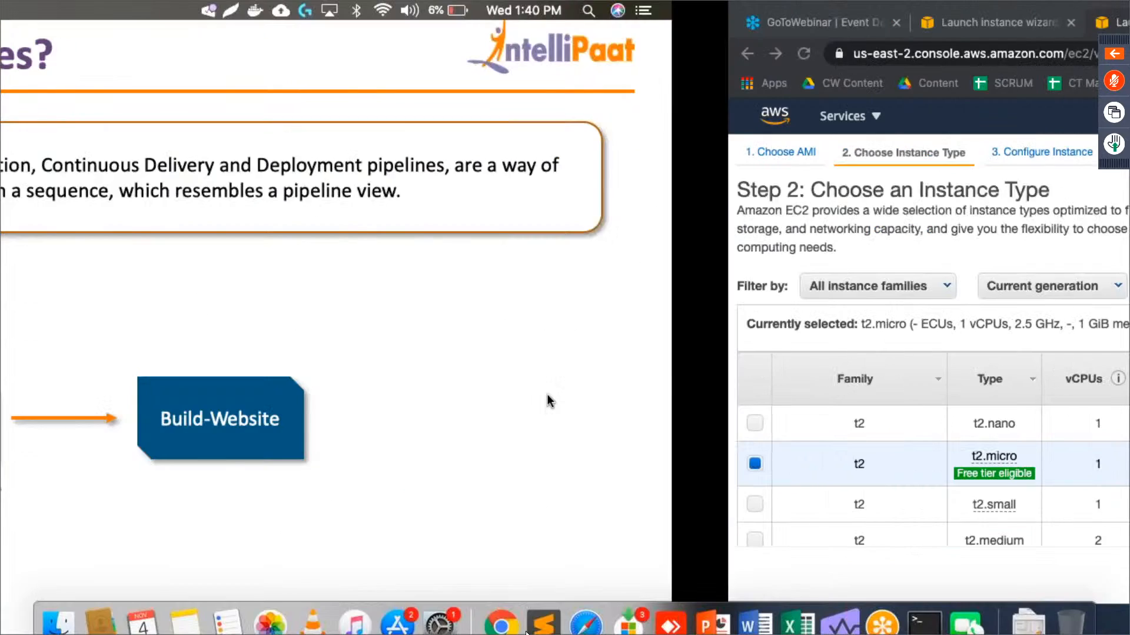
key(ctrl+Right)
scroll(468, 405, down, 2)
scroll(468, 405, down, 1)
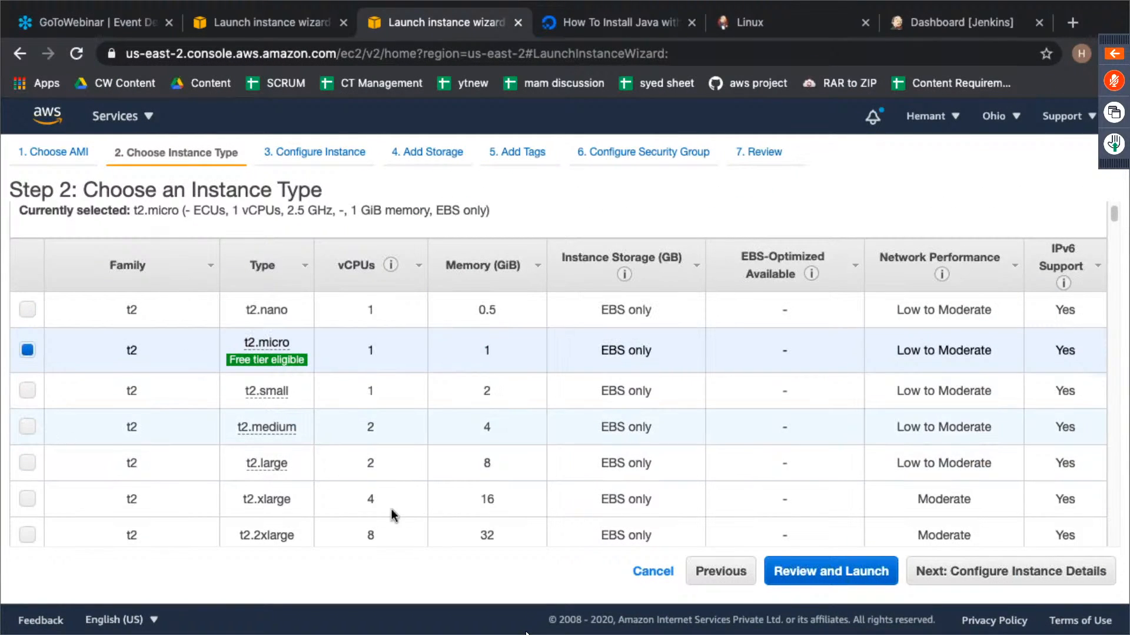
click(127, 440)
click(1033, 573)
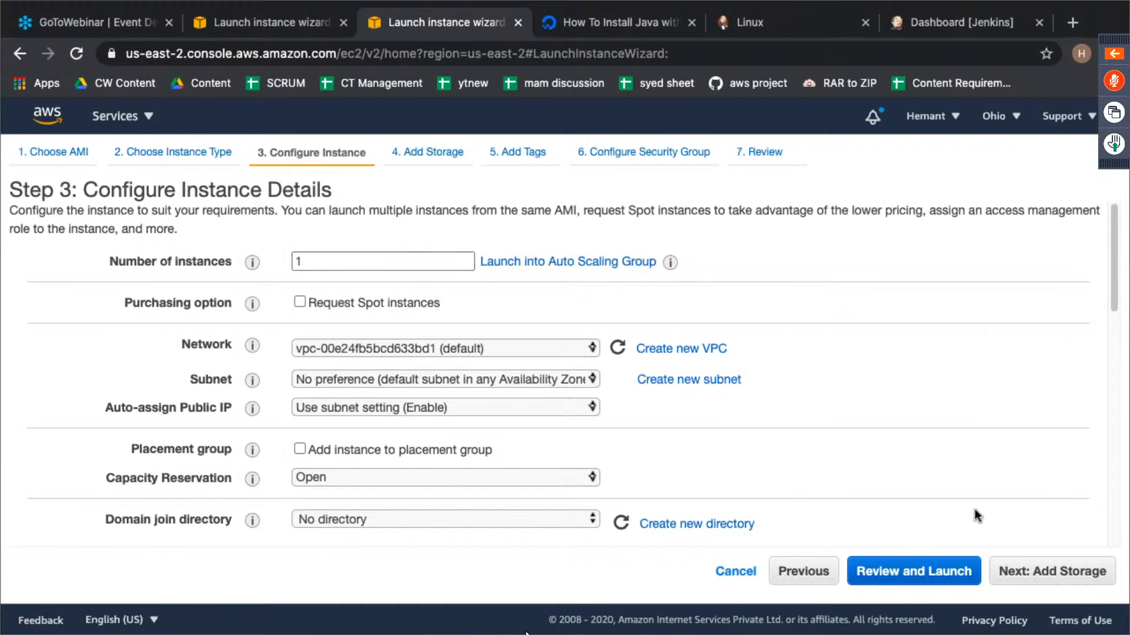
- Keep the default instance details and storage, assign the existing default security group, and proceed to the launch review
click(1052, 573)
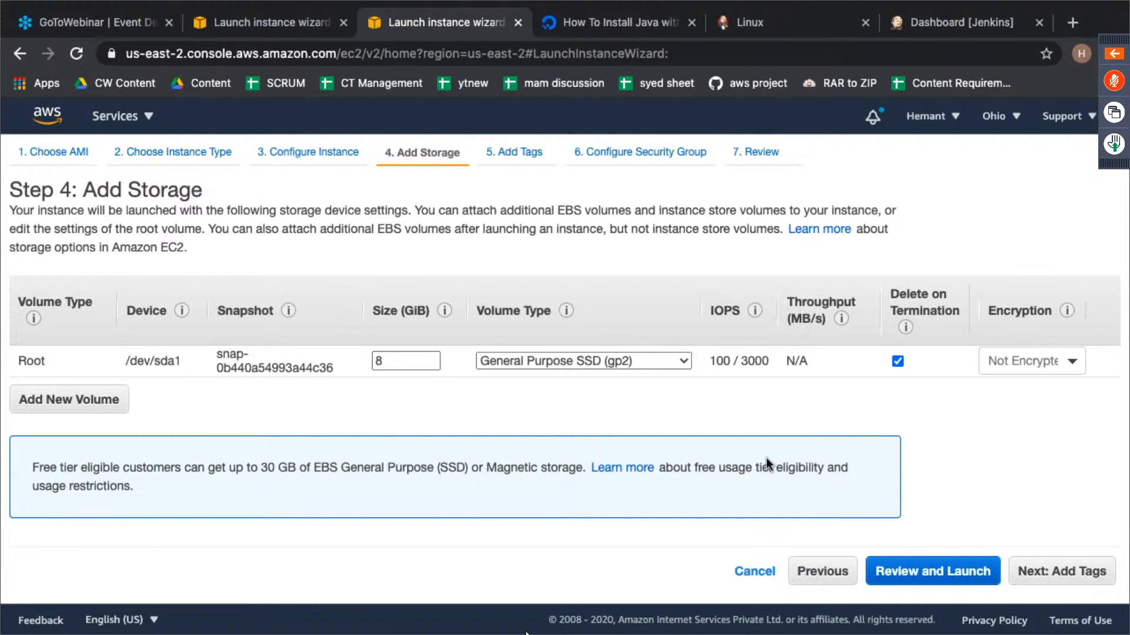
click(1051, 580)
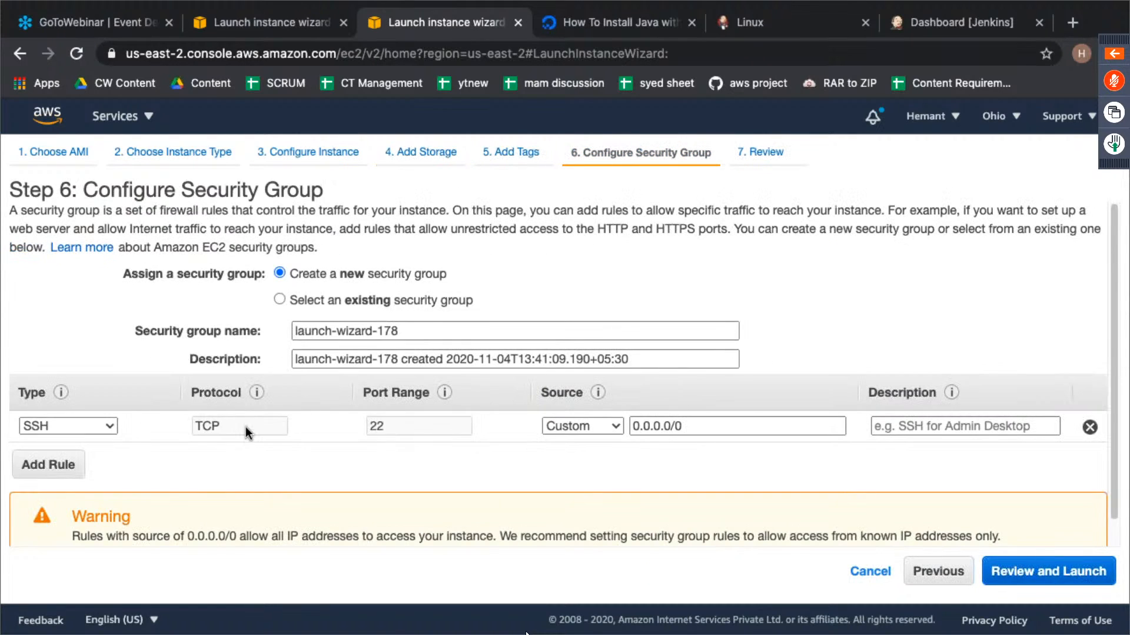
click(330, 302)
scroll(355, 379, down, 4)
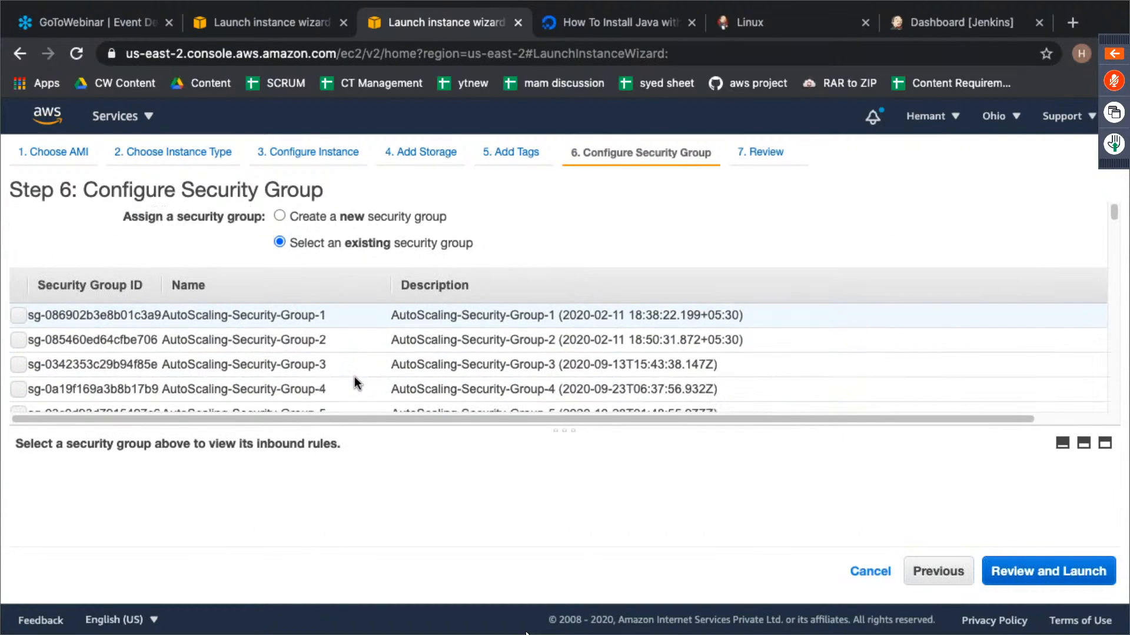
click(356, 386)
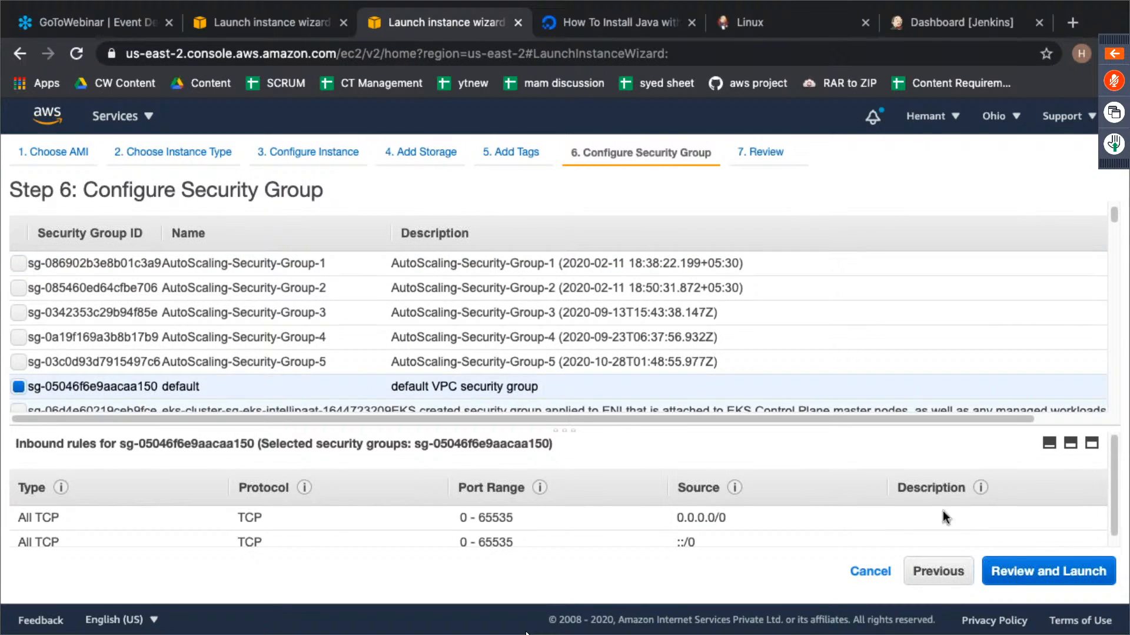
click(1065, 583)
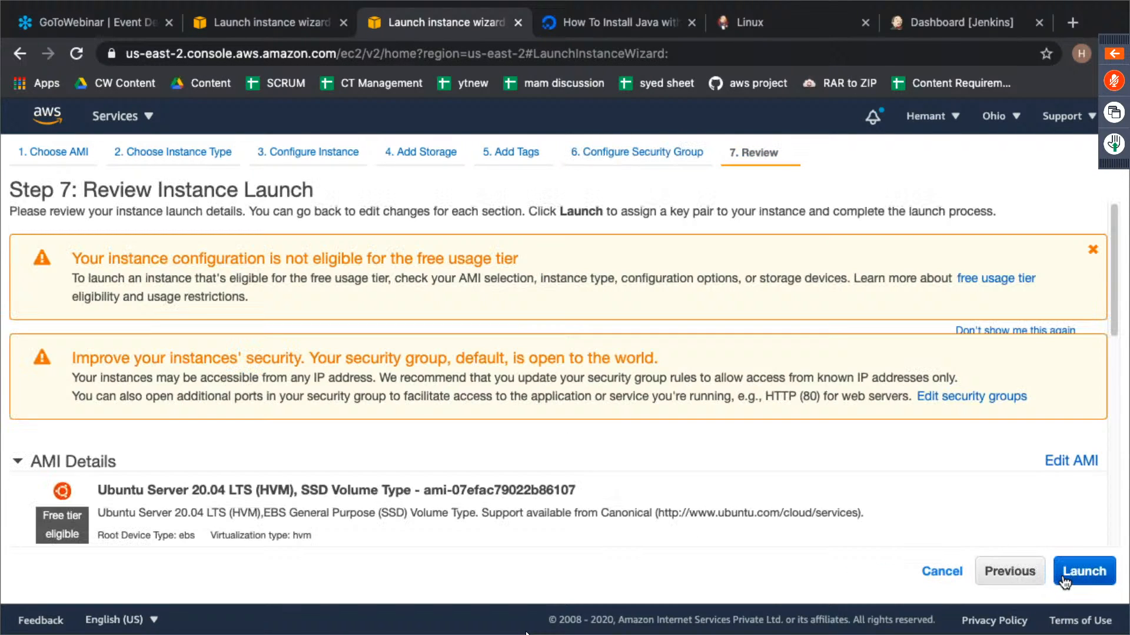
- Launch the instance with the existing mac-ohio key pair, acknowledging access to its private key file
click(1081, 570)
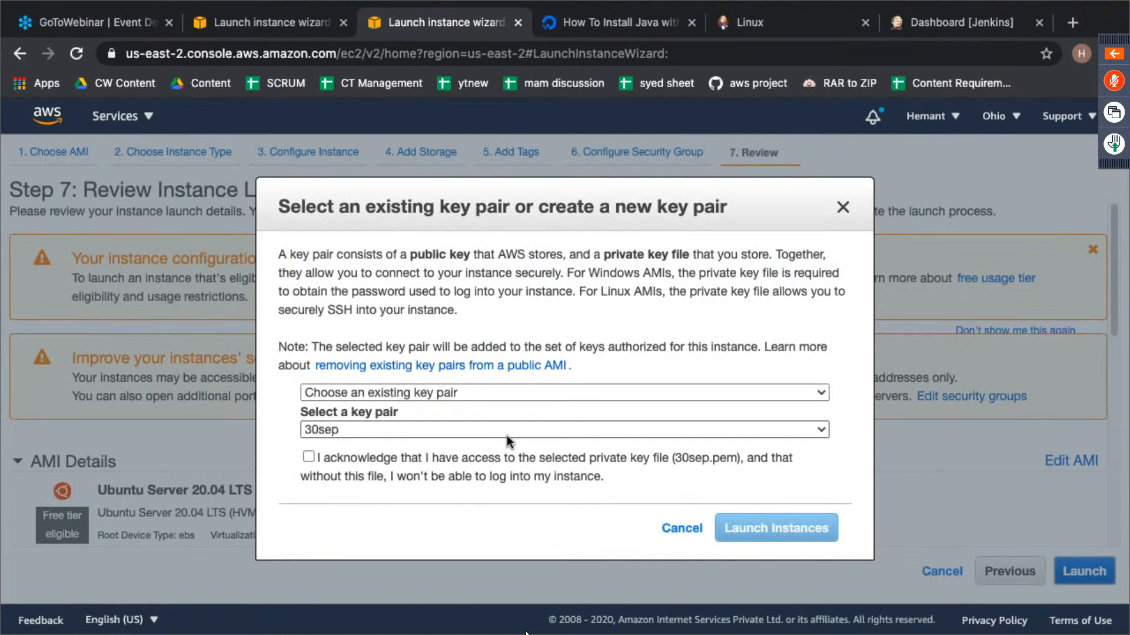
click(507, 432)
mouse_move(509, 622)
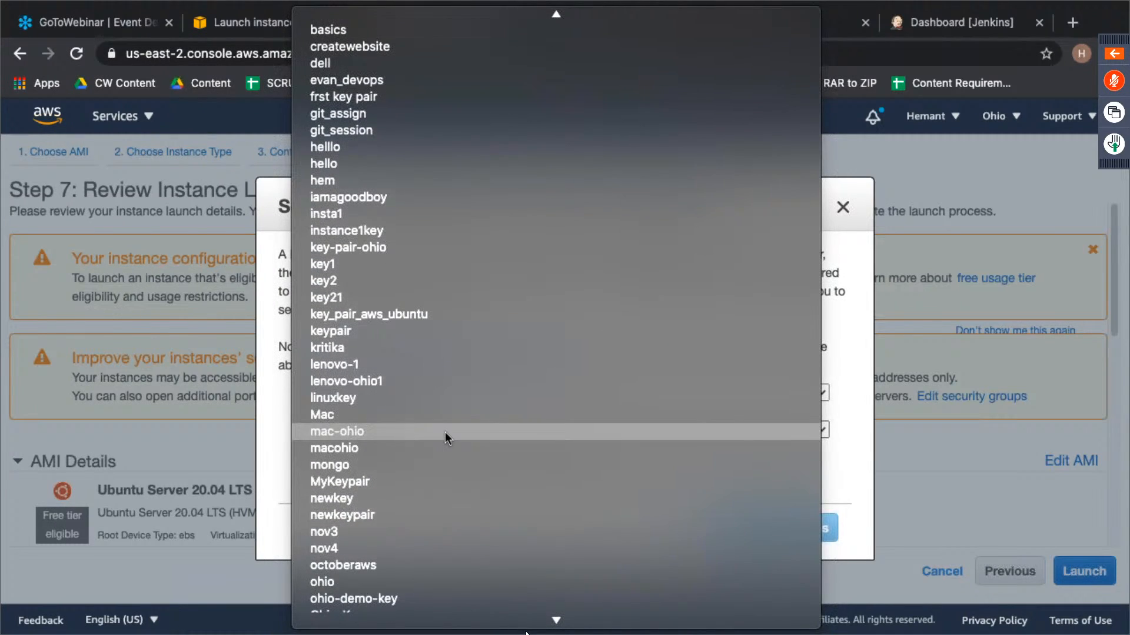
click(445, 432)
click(380, 458)
click(810, 528)
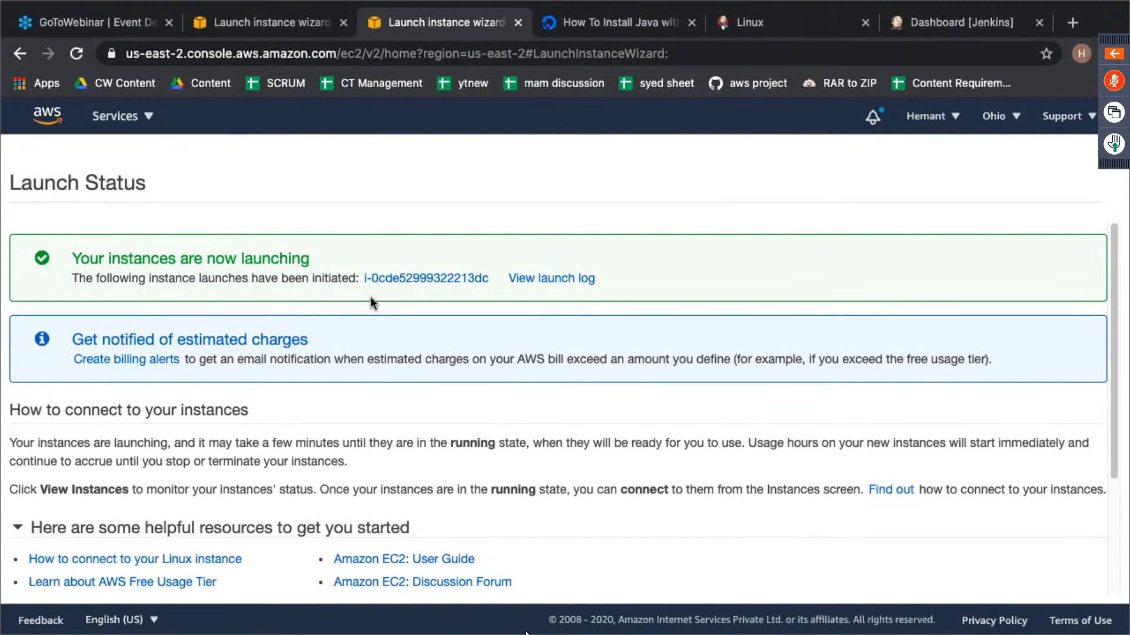
- Open the newly launched instance in the Instances list and name it slave
click(414, 280)
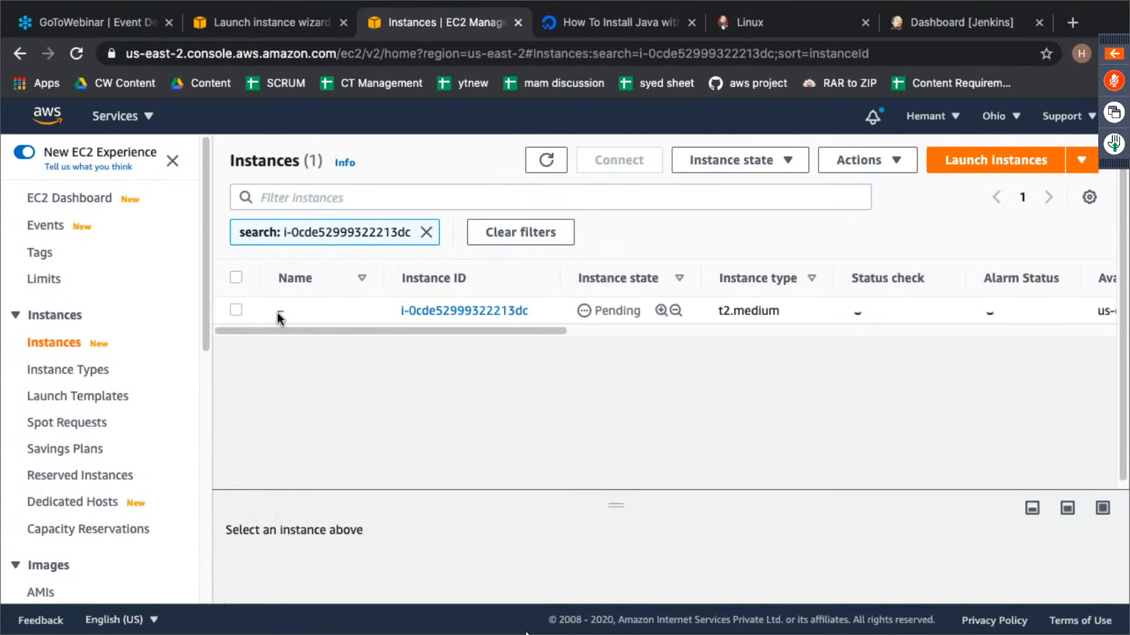
click(295, 309)
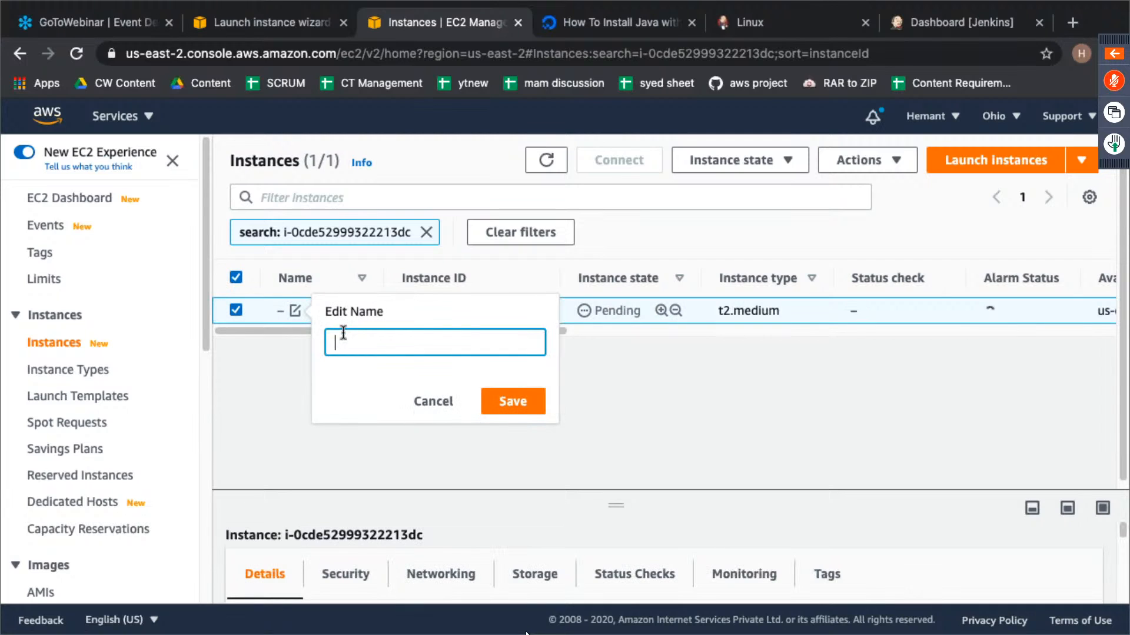
text(sta)
key(BackSpace)
key(BackSpace)
key(BackSpace)
text(ve)
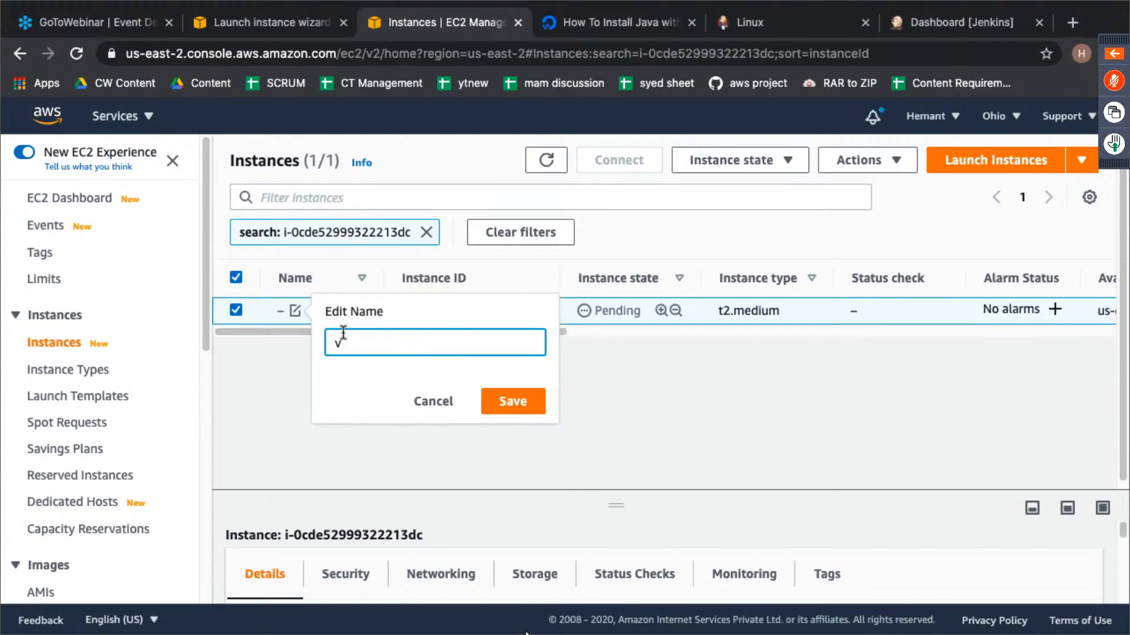
key(BackSpace)
text(slave)
key(Return)
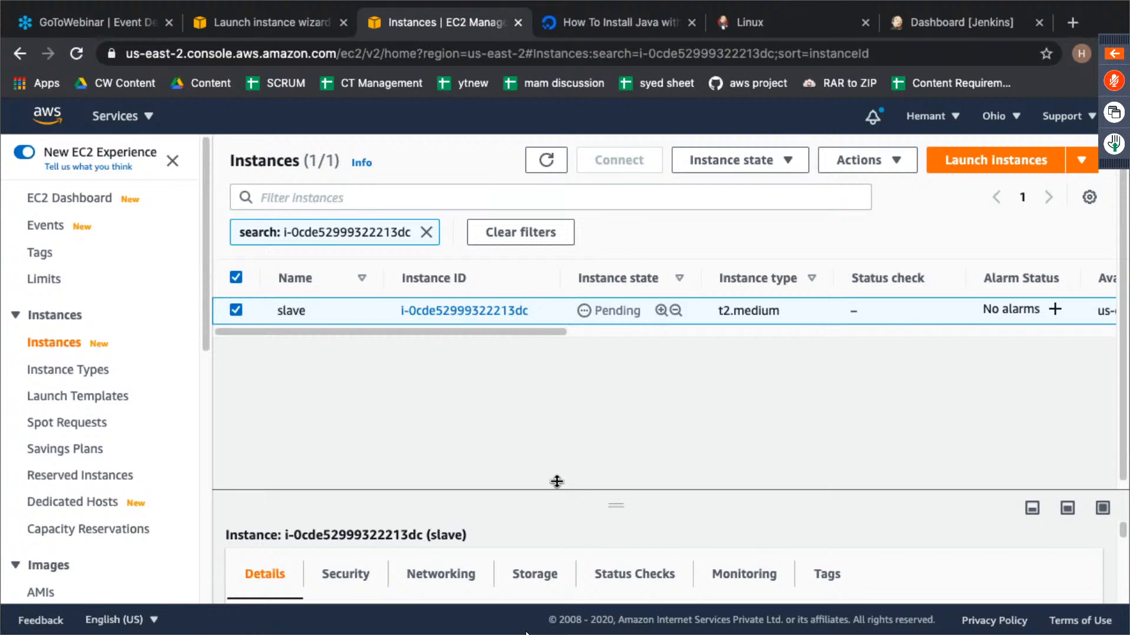
- Enlarge the slave instance's details, select its public IPv4 address, and switch back to the Jenkins dashboard
drag(607, 504, 609, 332)
double_click(587, 509)
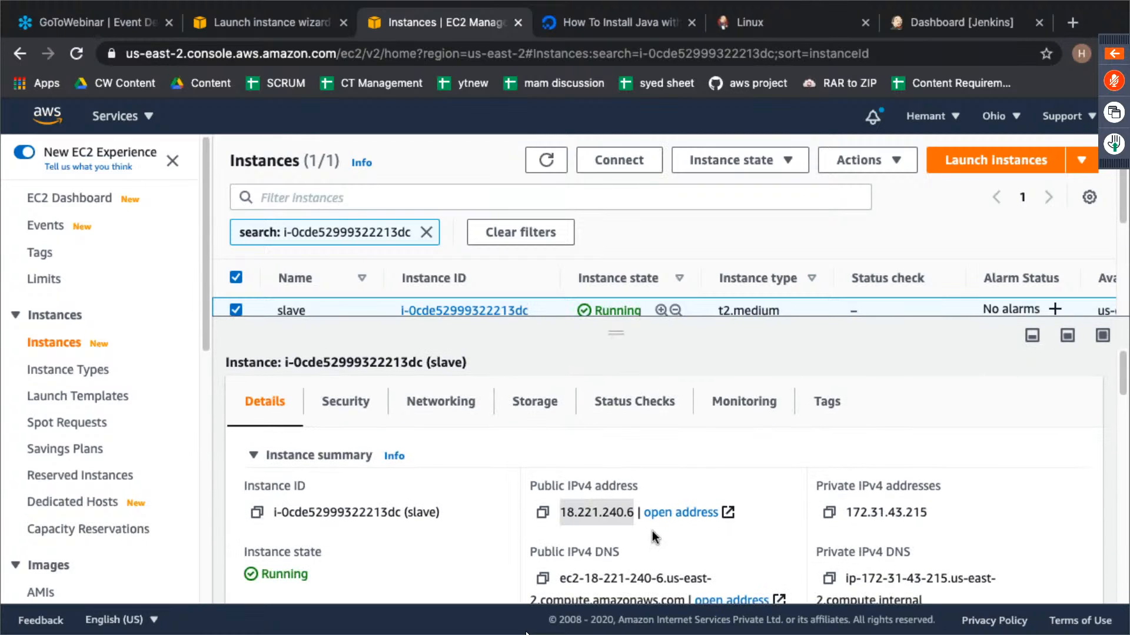
click(921, 21)
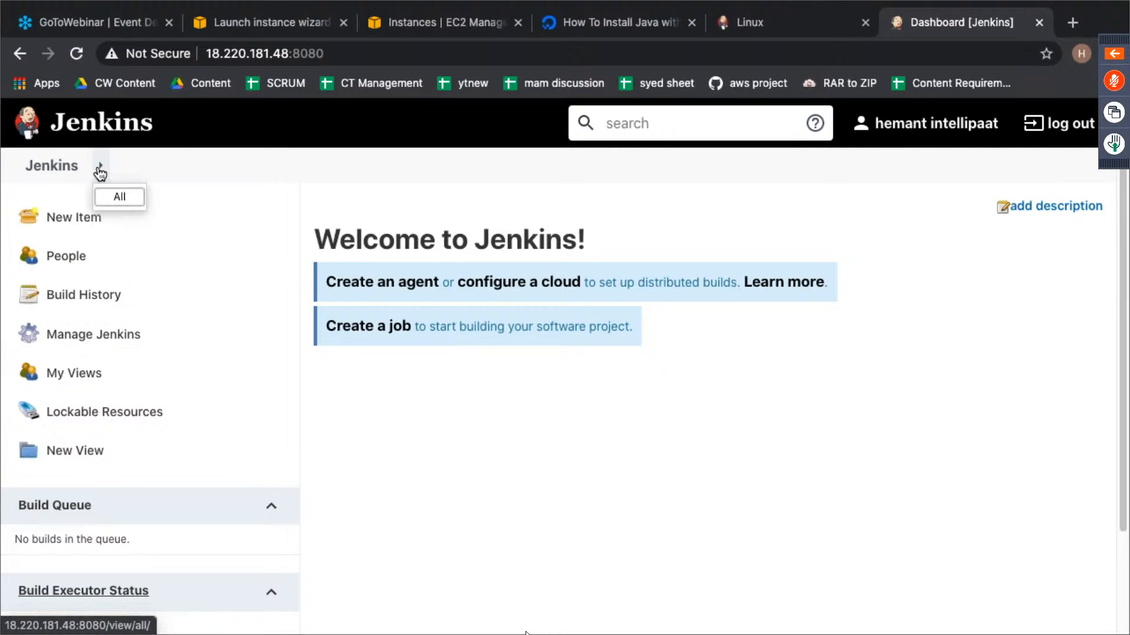
click(65, 170)
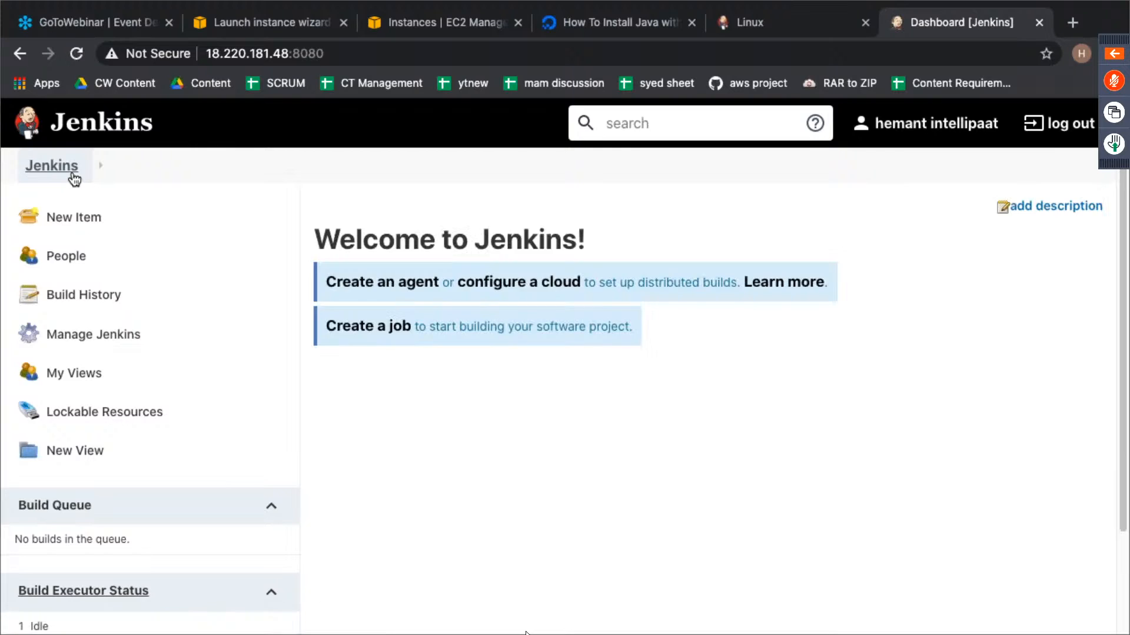
scroll(74, 179, down, 2)
scroll(74, 179, up, 2)
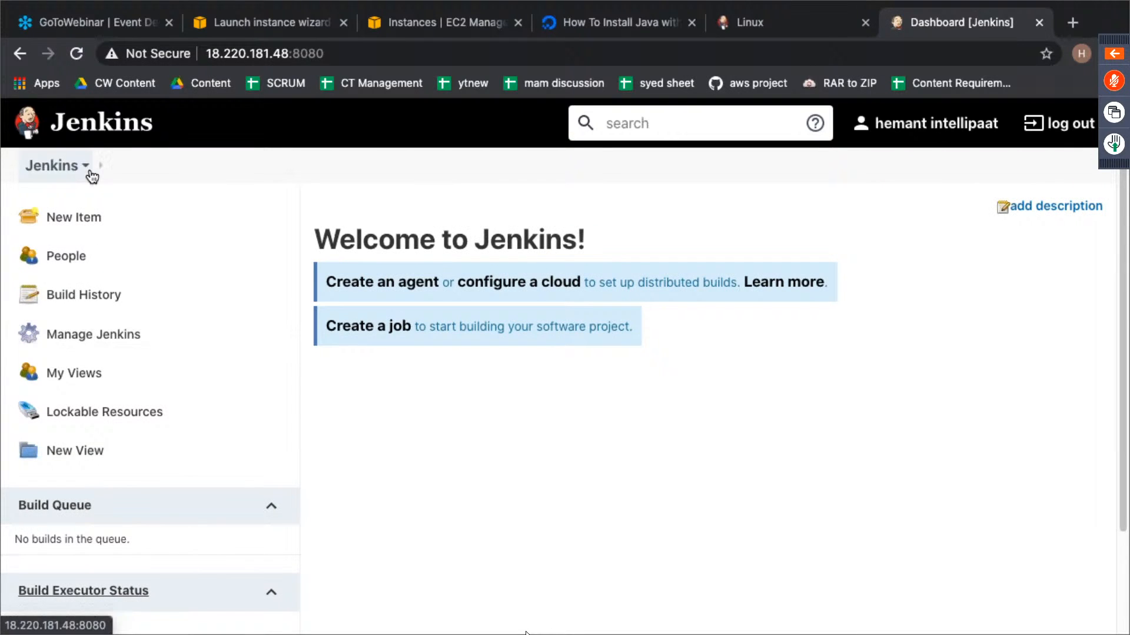
click(100, 169)
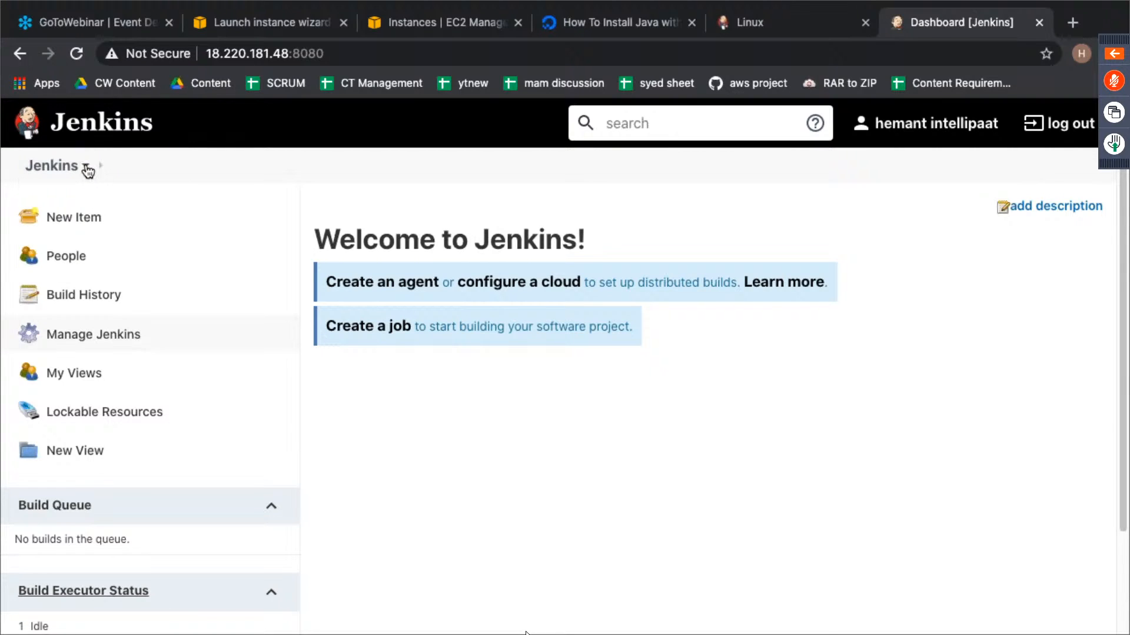
- In the Jenkins global security configuration, set the TCP port for inbound agents to Random and save
click(93, 334)
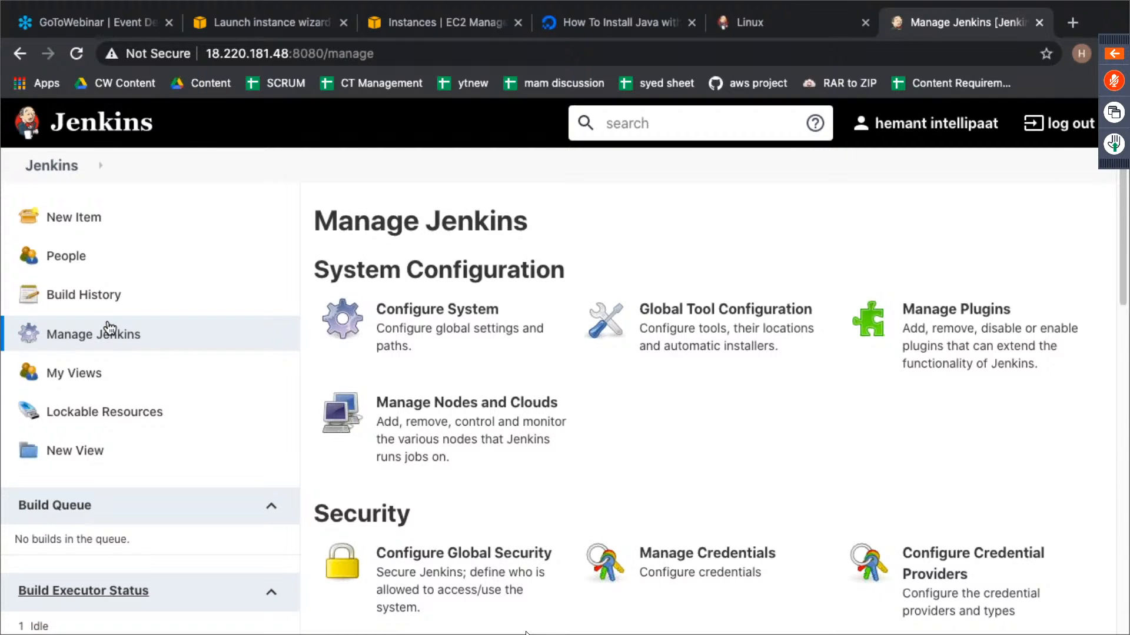
scroll(609, 393, down, 2)
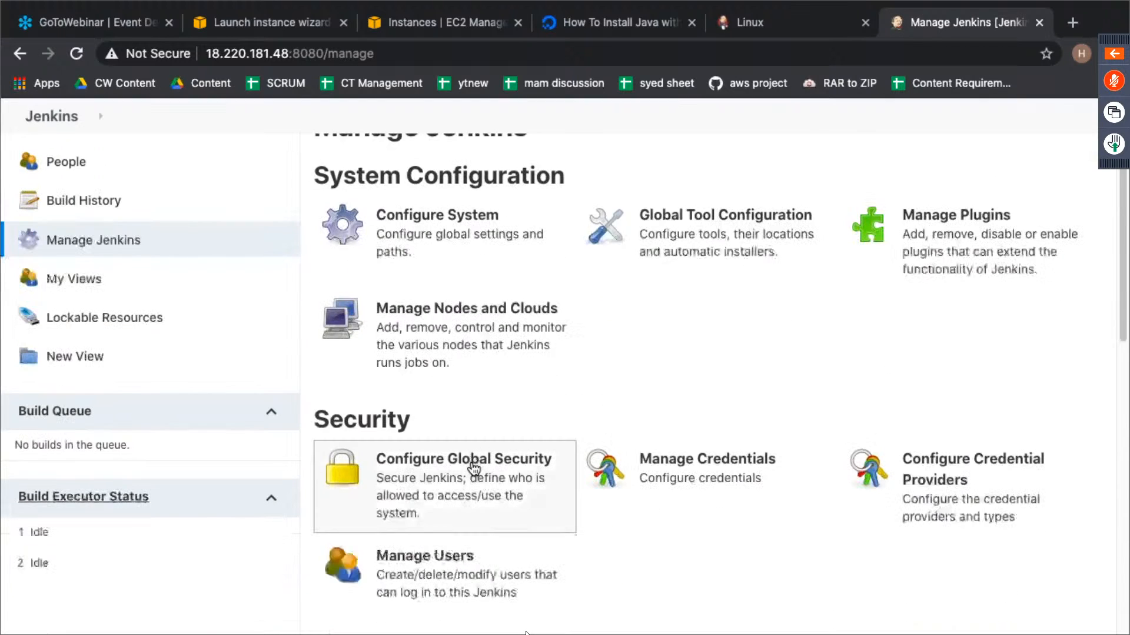
click(474, 469)
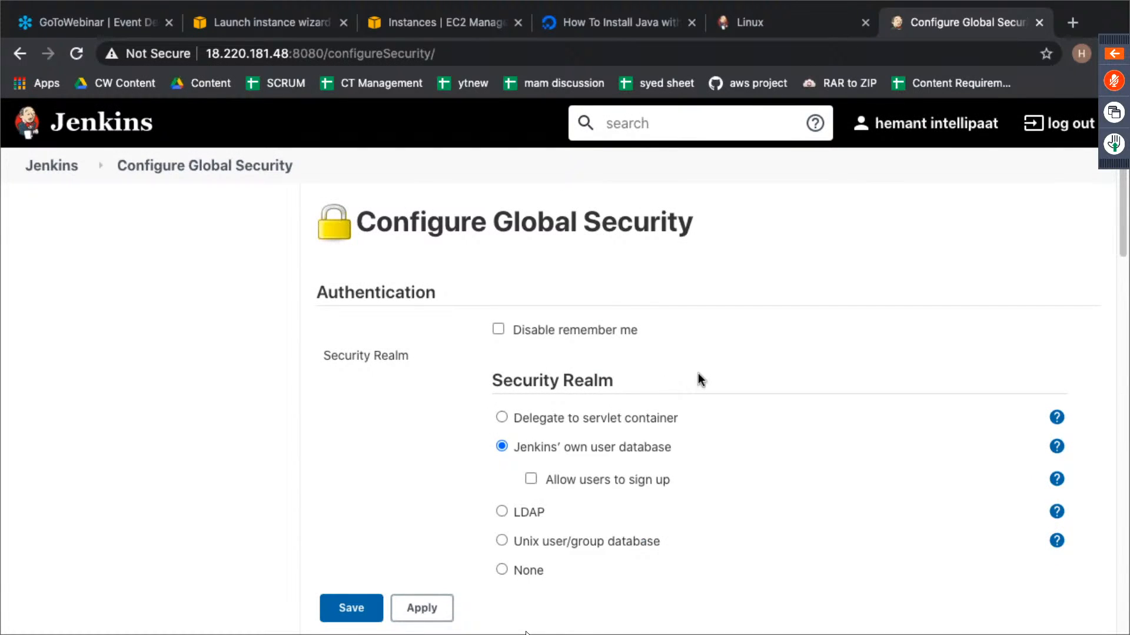
scroll(698, 373, down, 4)
scroll(698, 373, down, 8)
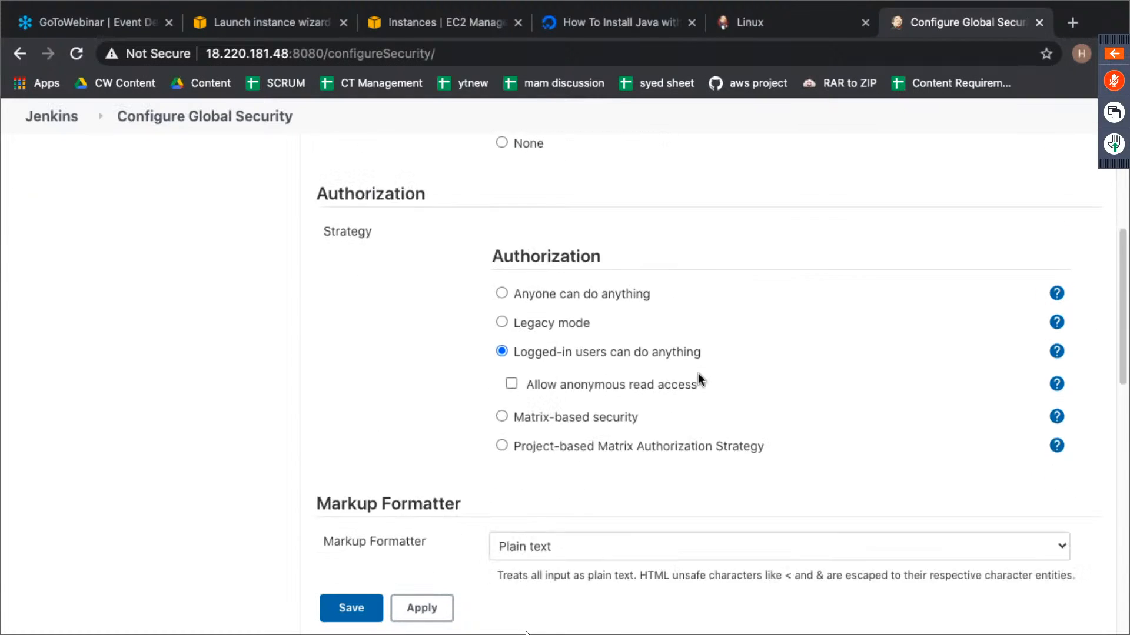
scroll(698, 373, down, 2)
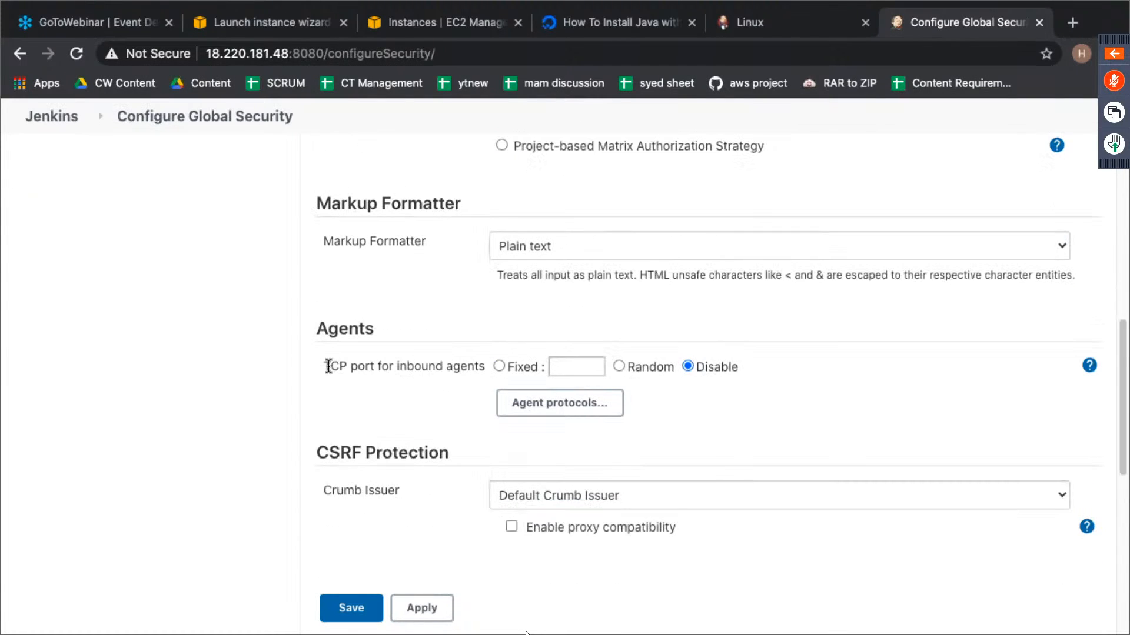
drag(328, 368, 458, 369)
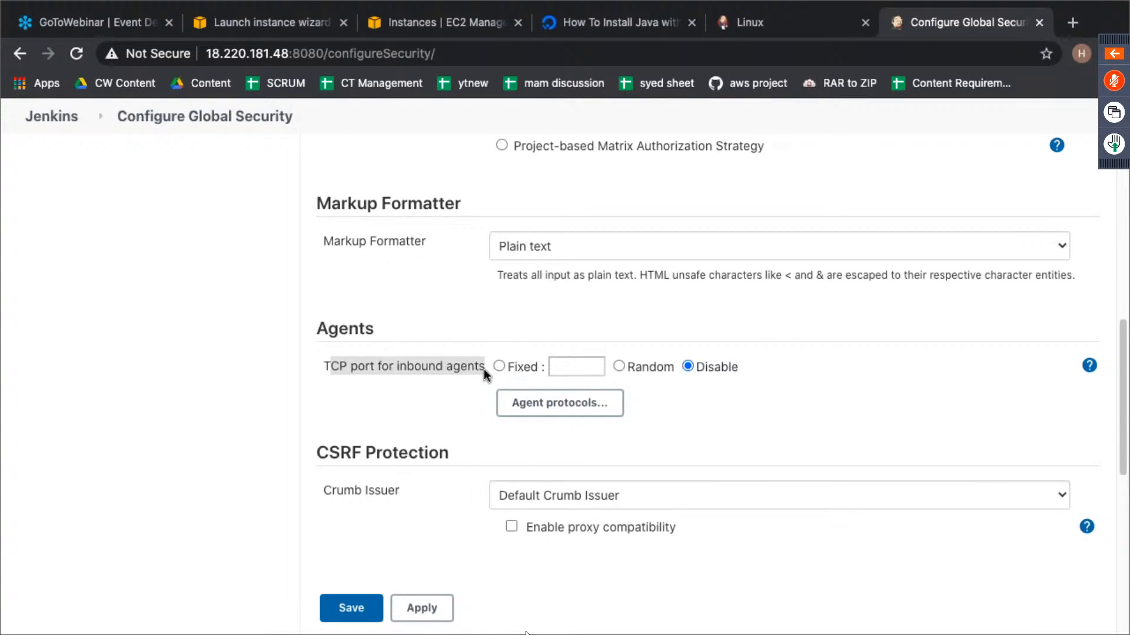
click(620, 365)
scroll(543, 451, down, 8)
click(352, 520)
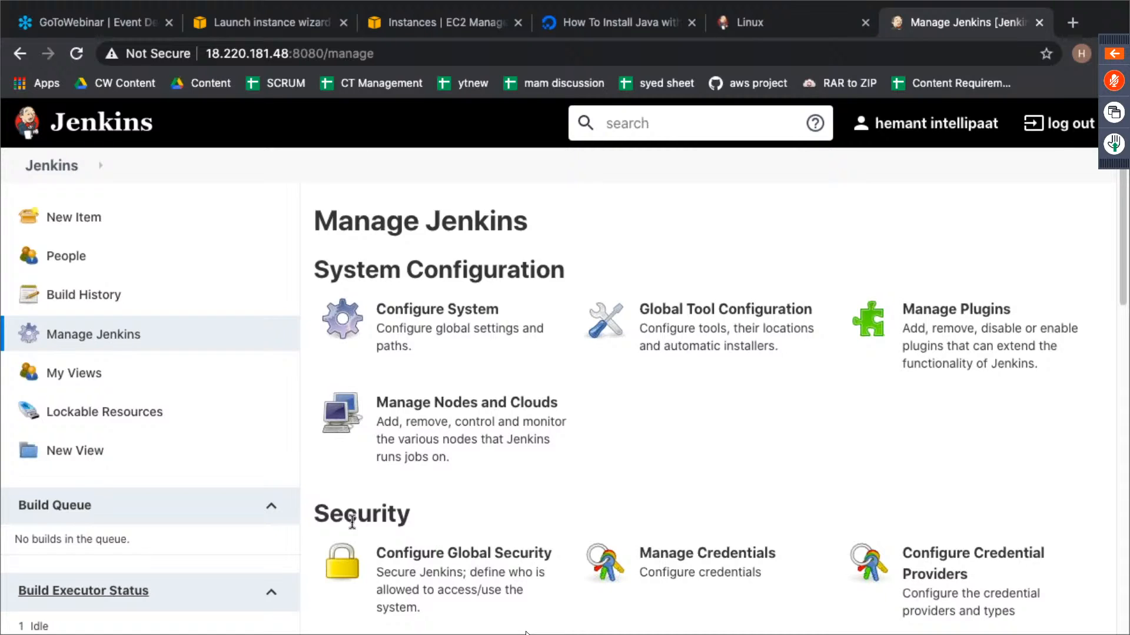
- Create a new Jenkins node named slave-1 as a permanent agent and review its configuration form
click(457, 409)
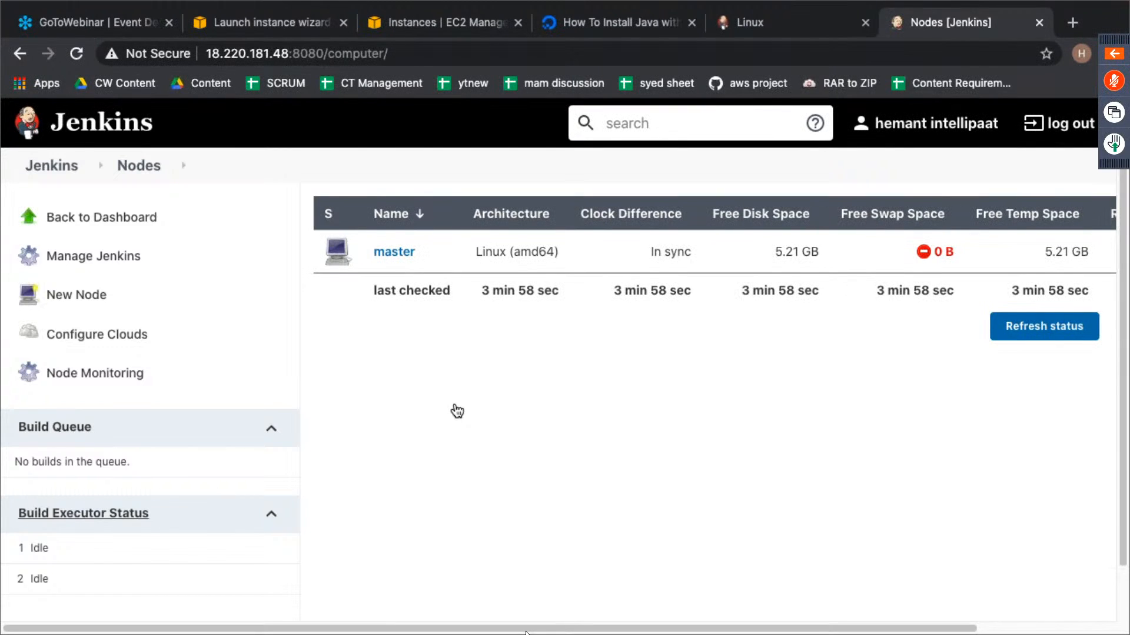
click(93, 303)
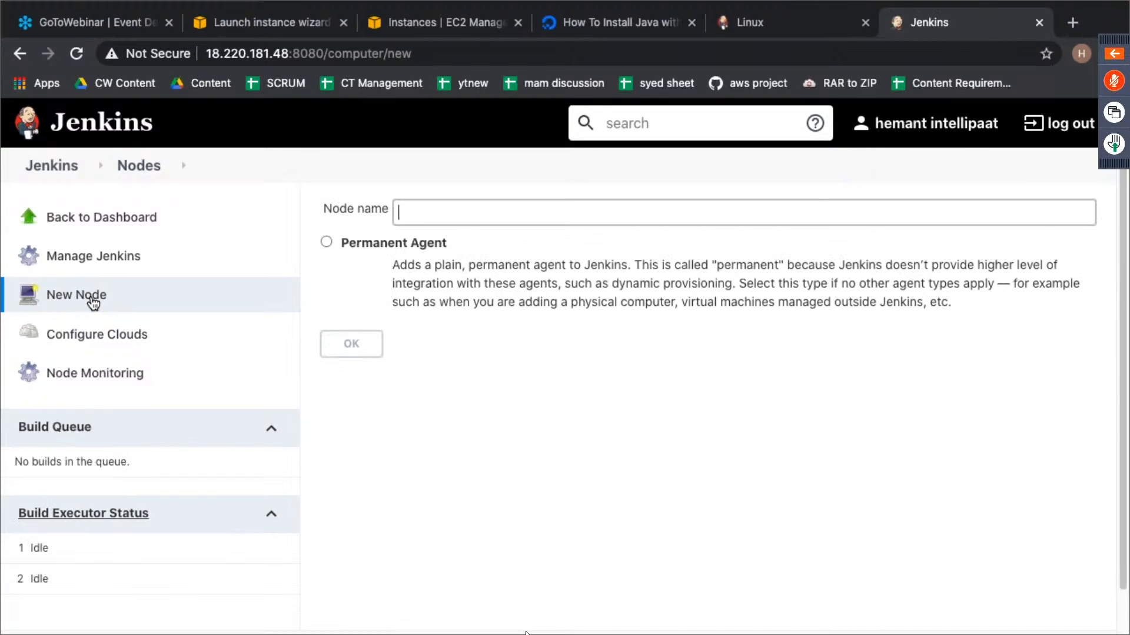
text(slva)
key(BackSpace)
text(ve-1)
click(326, 241)
click(353, 346)
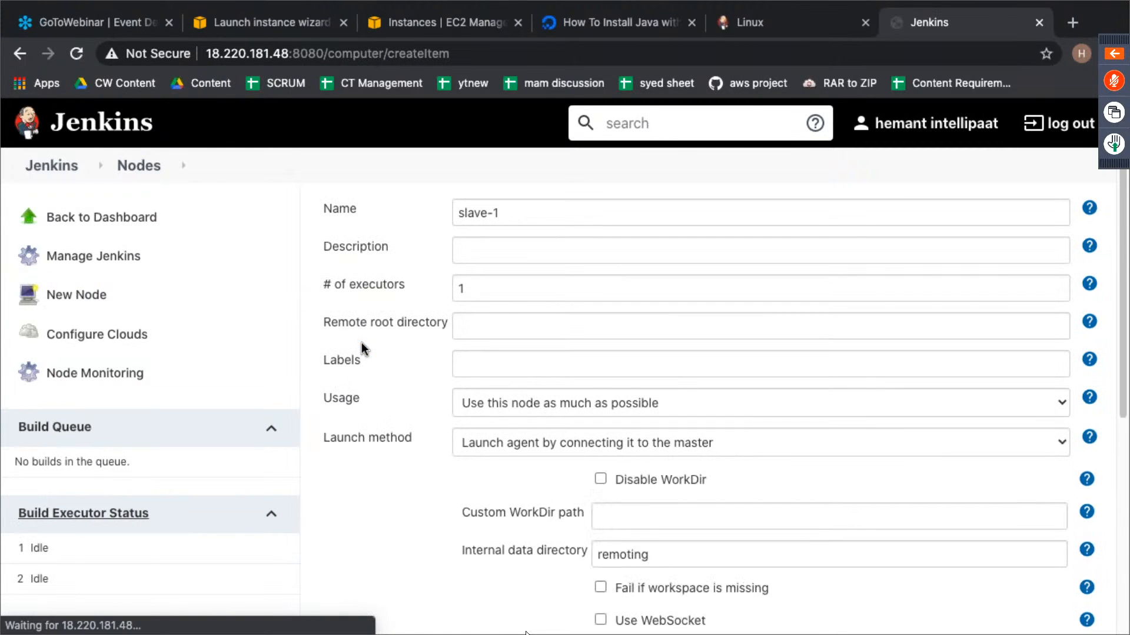
scroll(374, 307, down, 4)
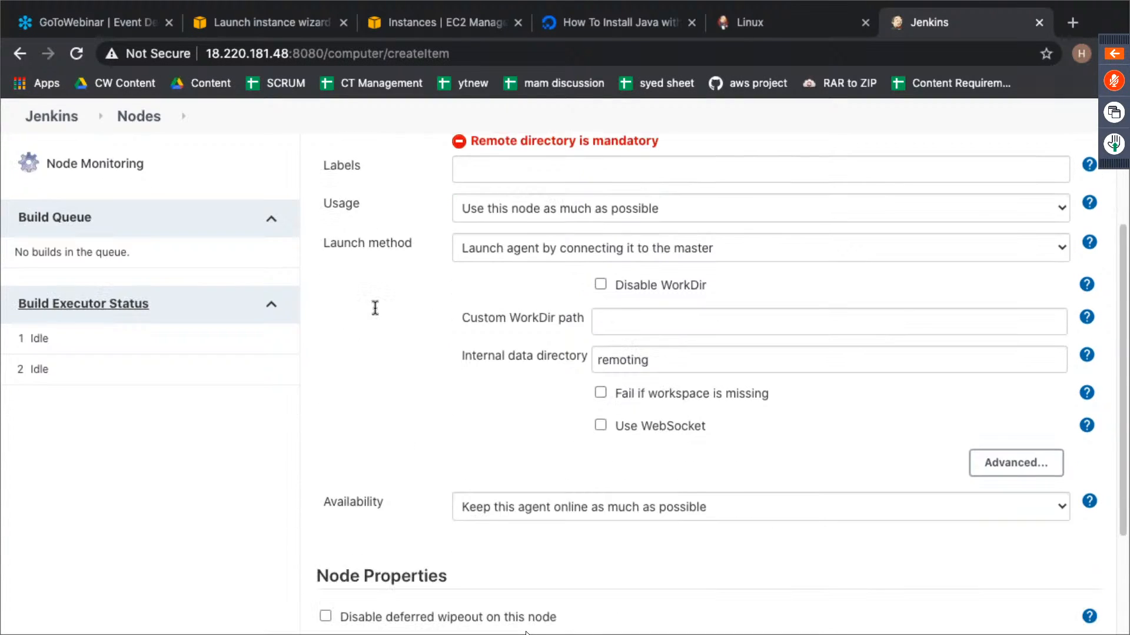
- Set the slave-1 node's launch method to Launch agent by connecting it to the master
scroll(375, 307, down, 2)
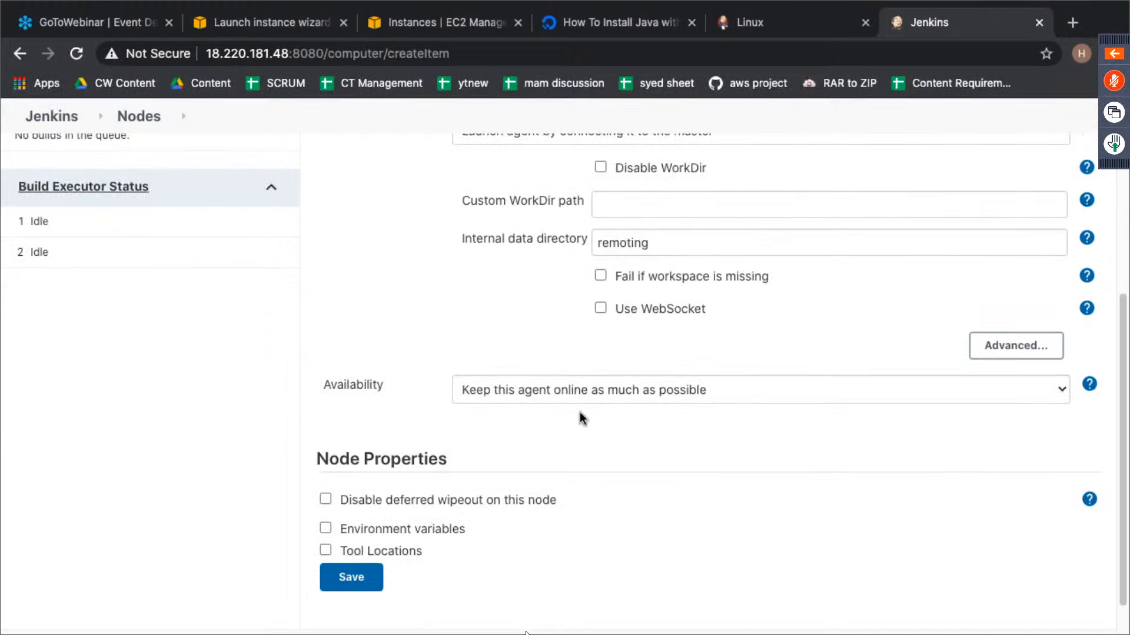
scroll(581, 417, up, 5)
scroll(580, 412, down, 1)
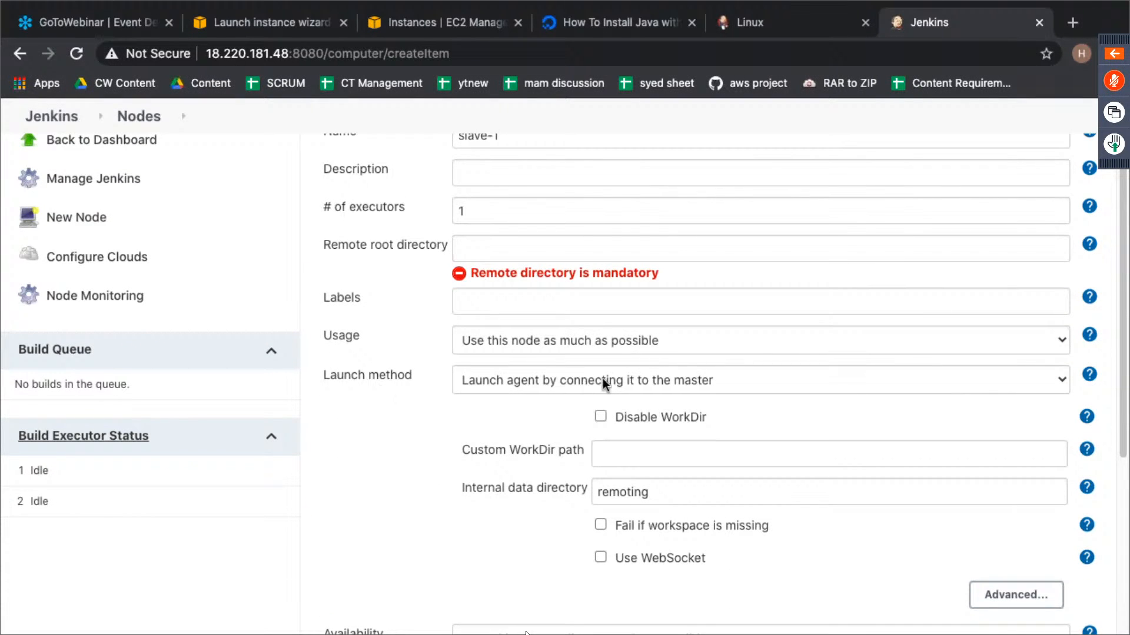
click(602, 381)
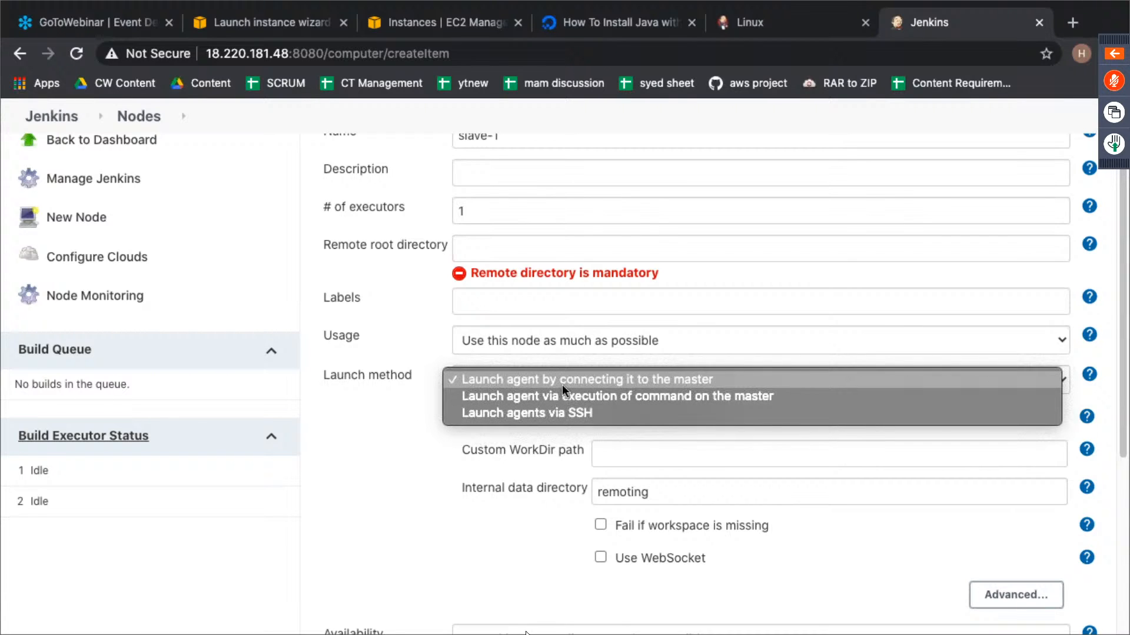
click(587, 380)
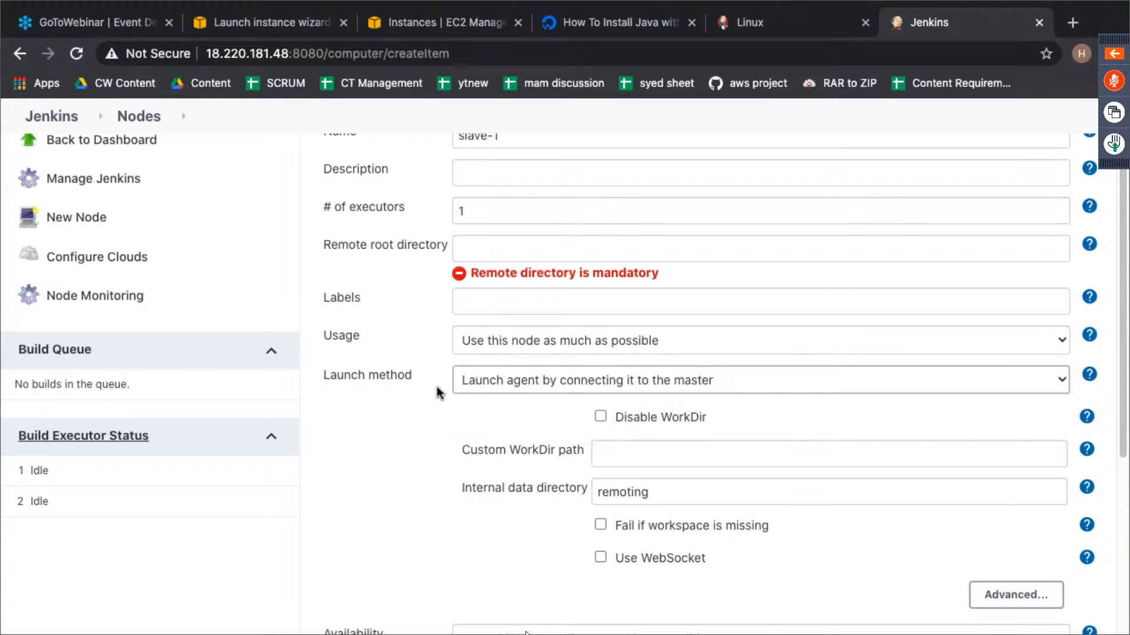
triple_click(411, 365)
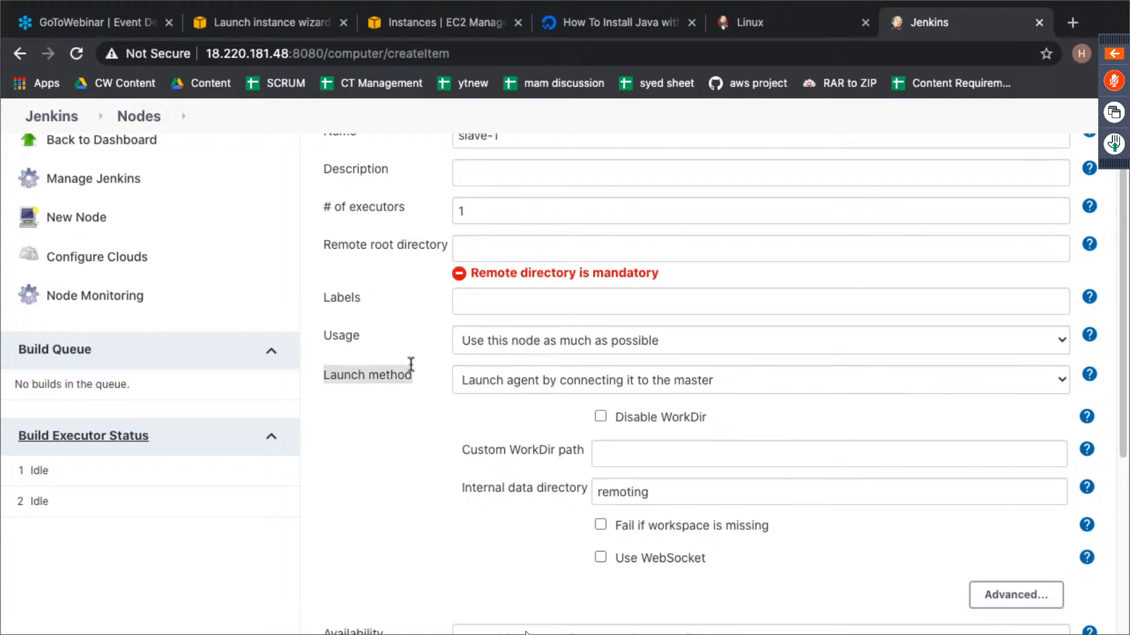
- Set the node's remote root directory to /home/ubuntu/jenkins and save the node
click(531, 250)
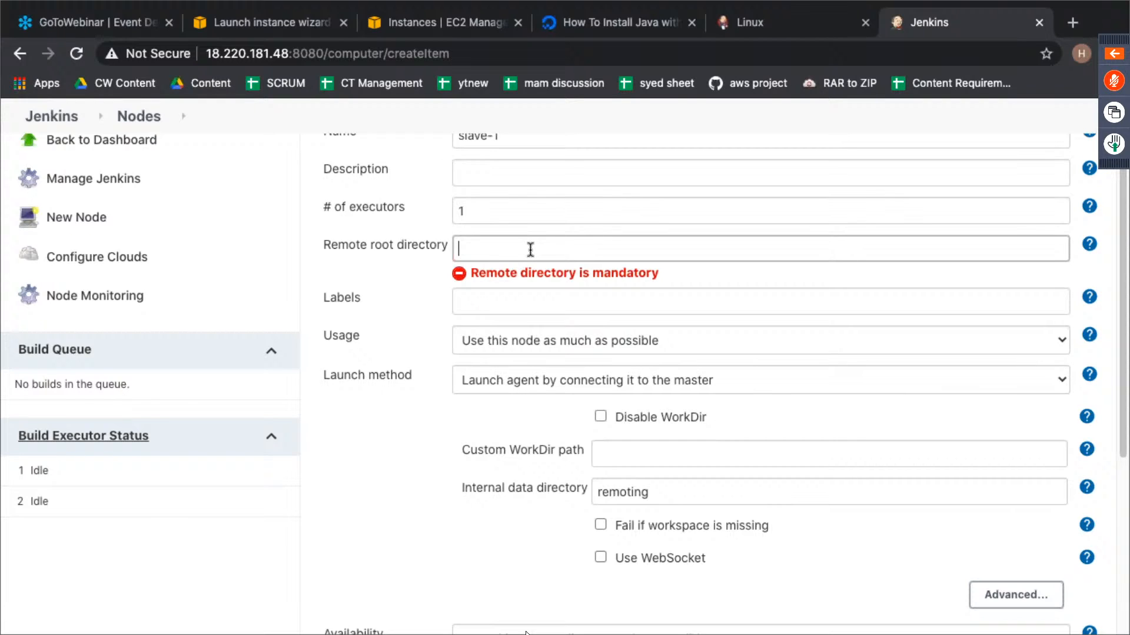
text(/home/ubuntu/)
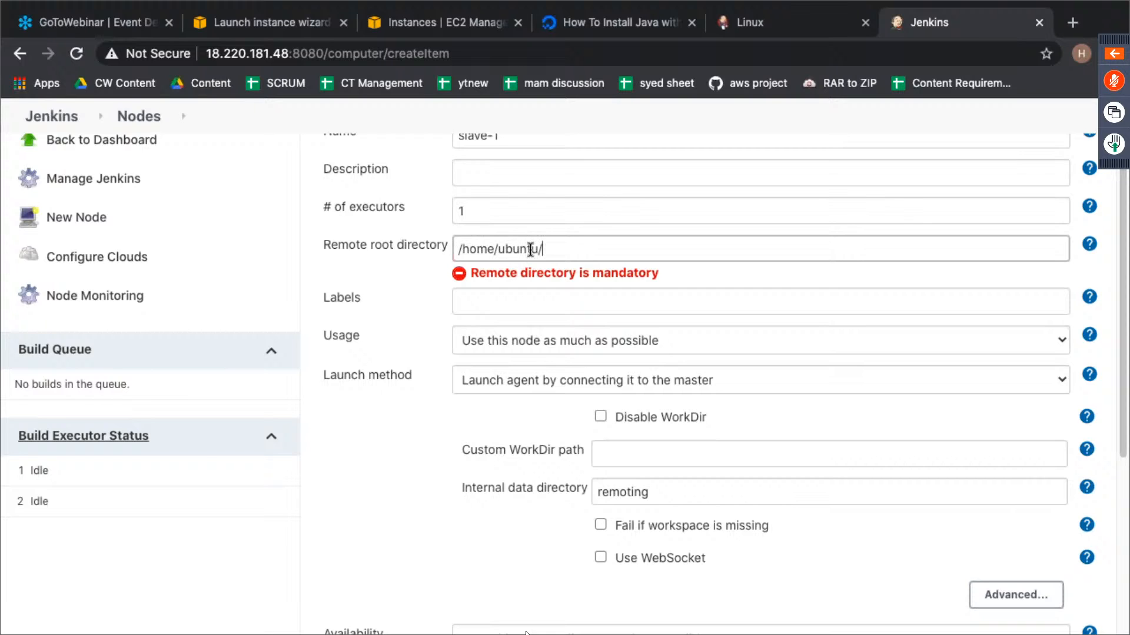
text(jenkins)
double_click(579, 247)
click(664, 242)
click(395, 505)
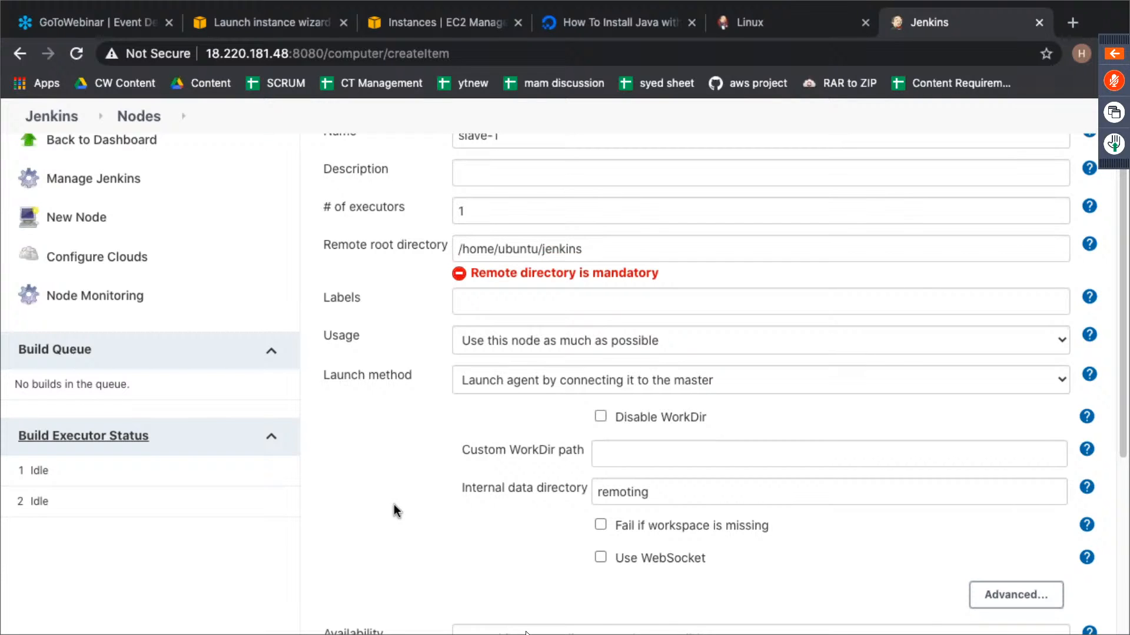
scroll(393, 505, down, 1)
scroll(394, 504, down, 5)
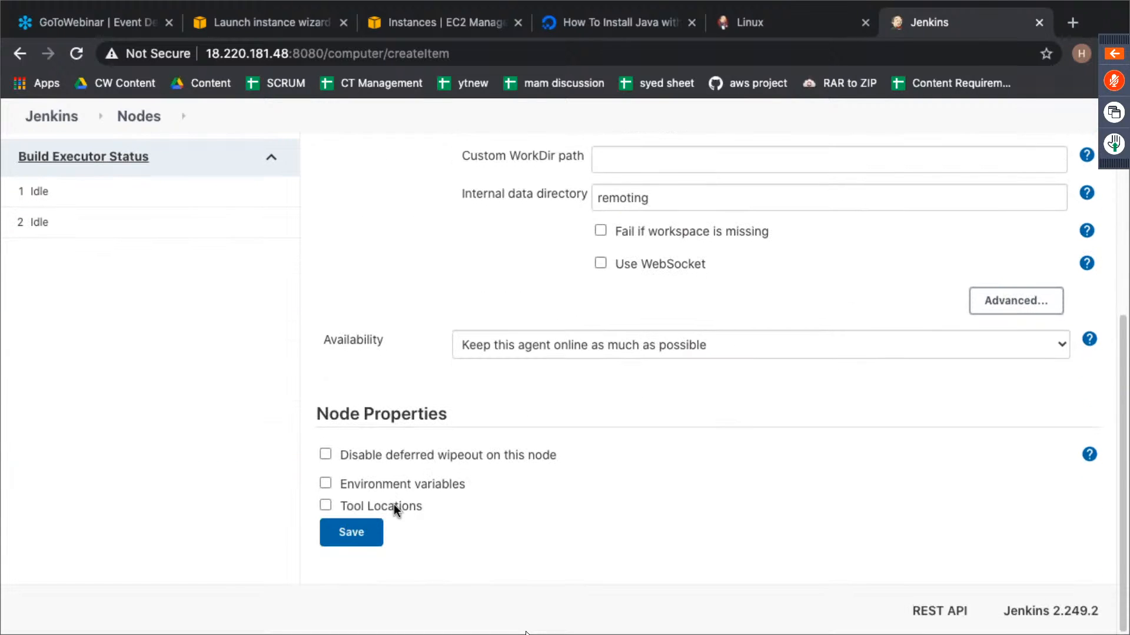
click(340, 543)
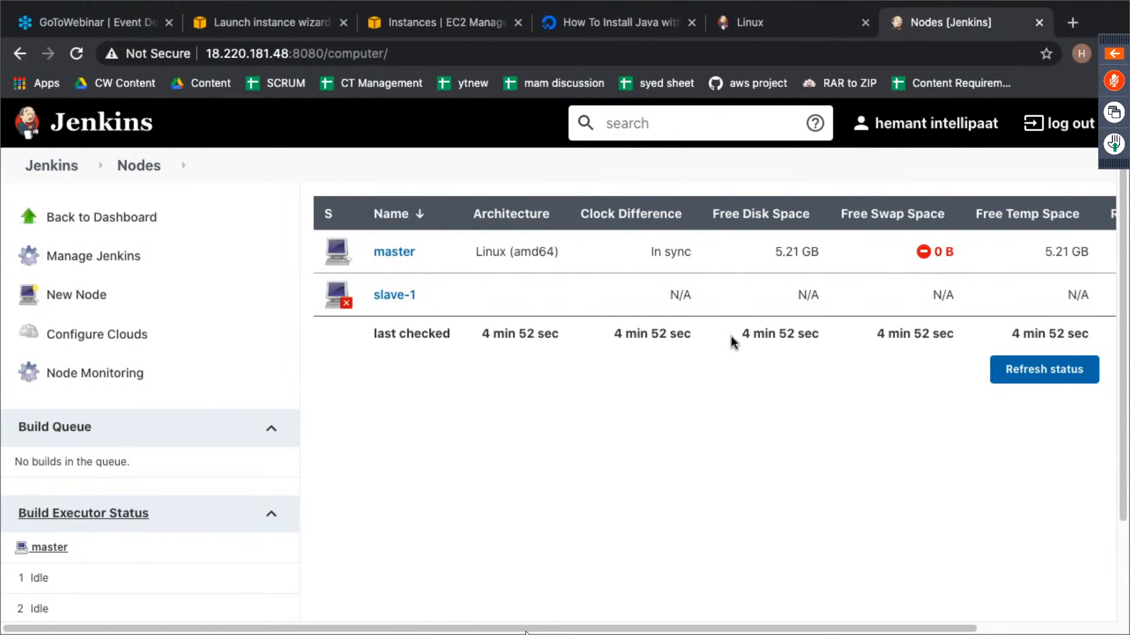
- Open the slave-1 agent page, highlight its first agent launch command, and switch to Terminal
click(395, 296)
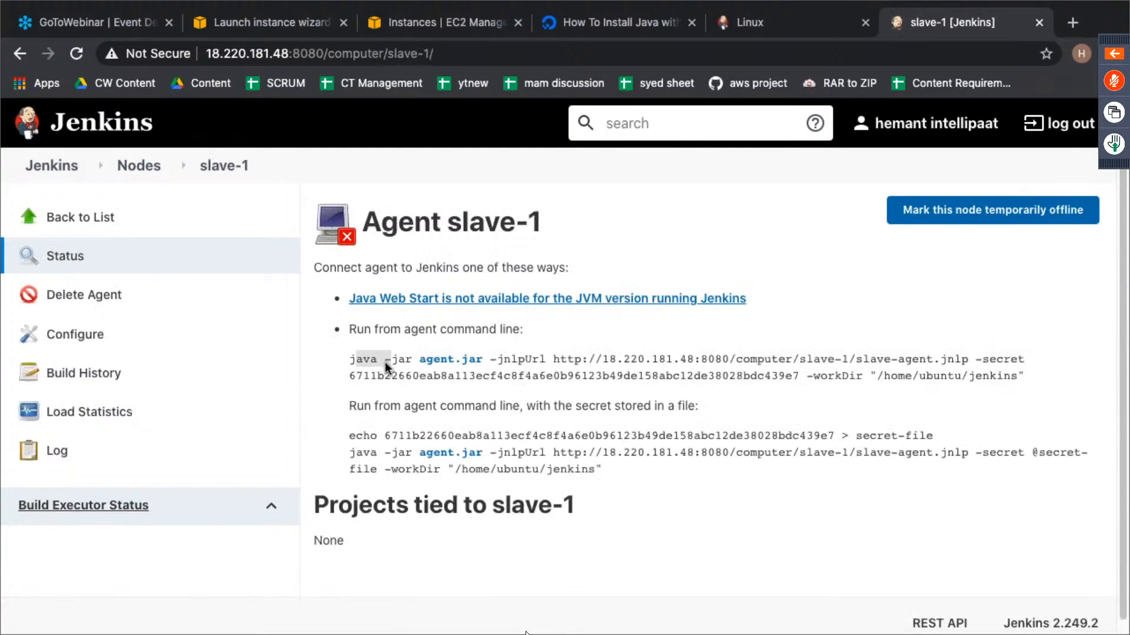
drag(385, 362, 1021, 375)
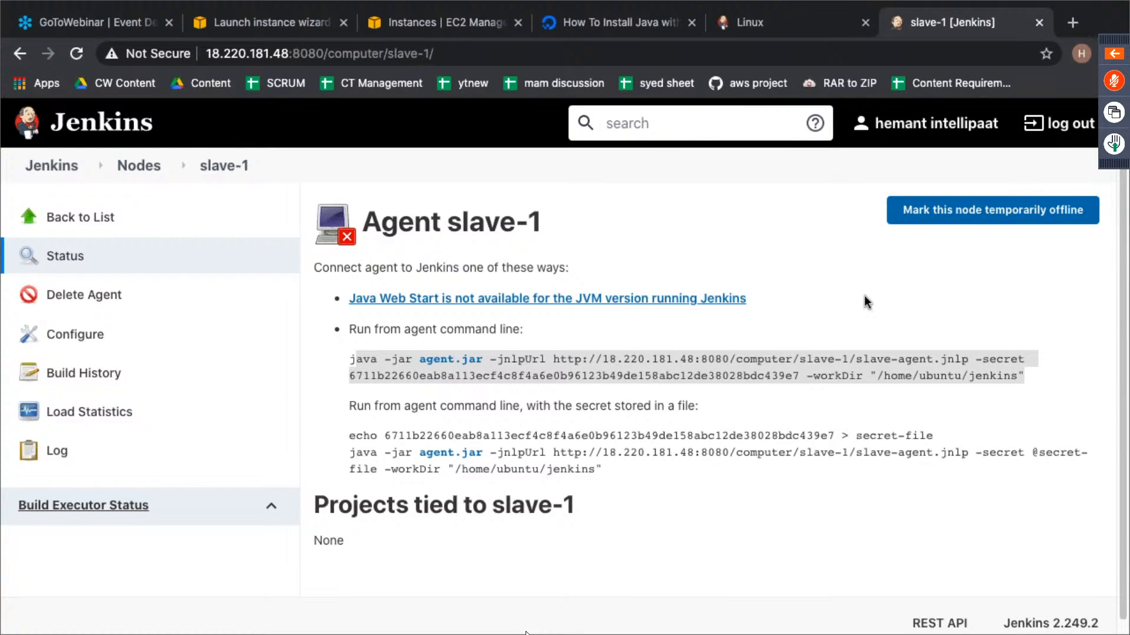
key(ctrl+Left)
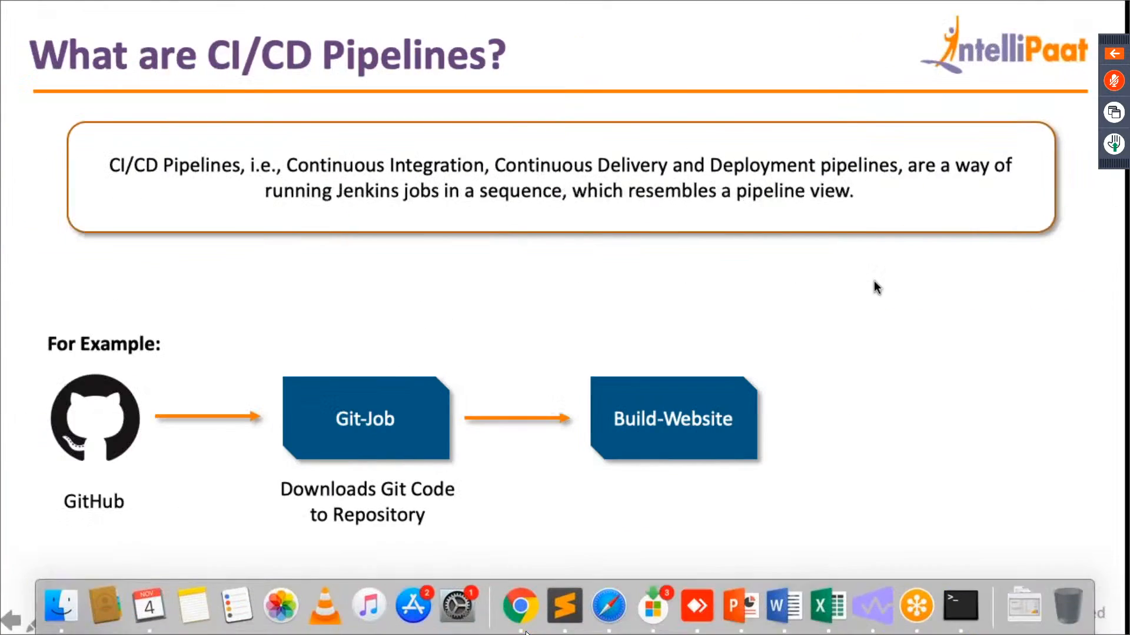
key(ctrl+Right)
key(ctrl+Right)
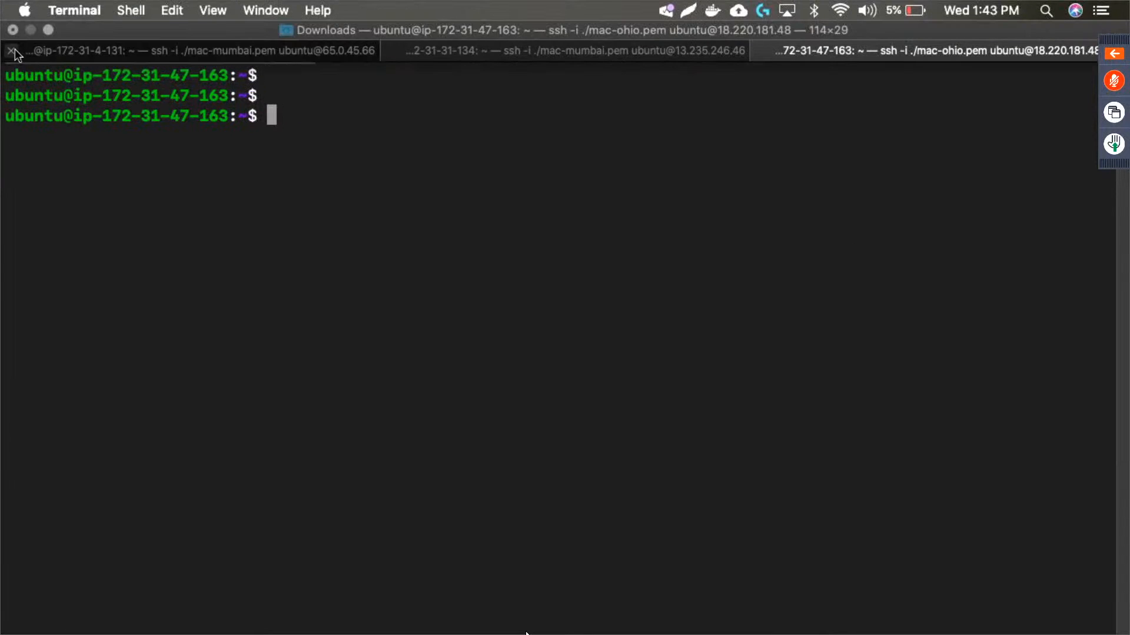
- Close the two old SSH sessions that use mac-mumbai.pem, terminating their running processes and keeping the Jenkins master session
click(12, 51)
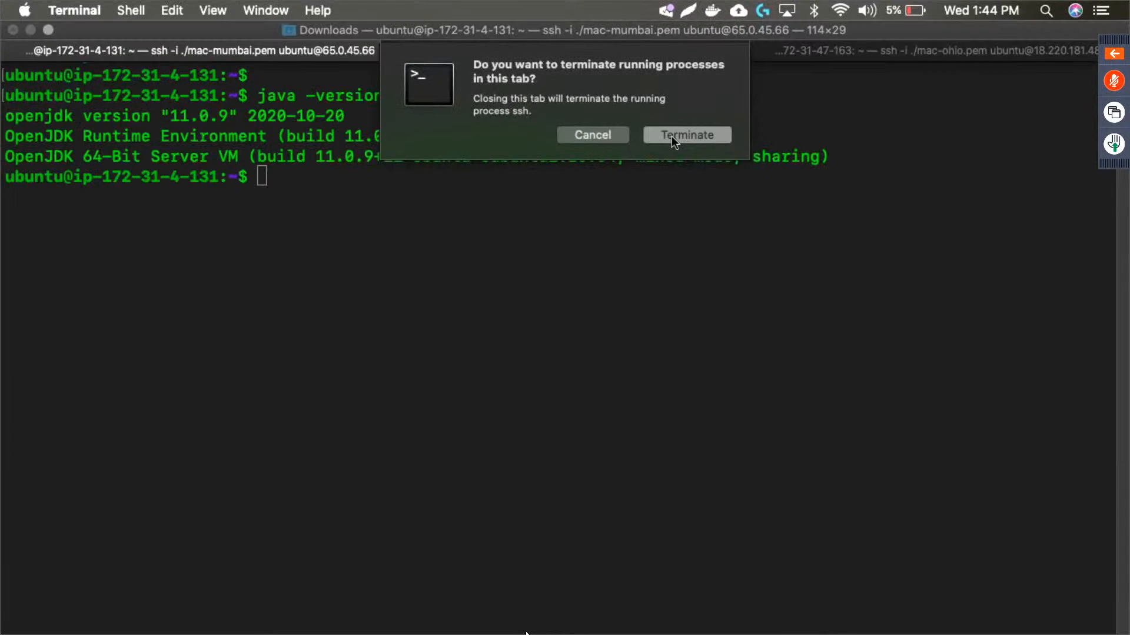
click(672, 136)
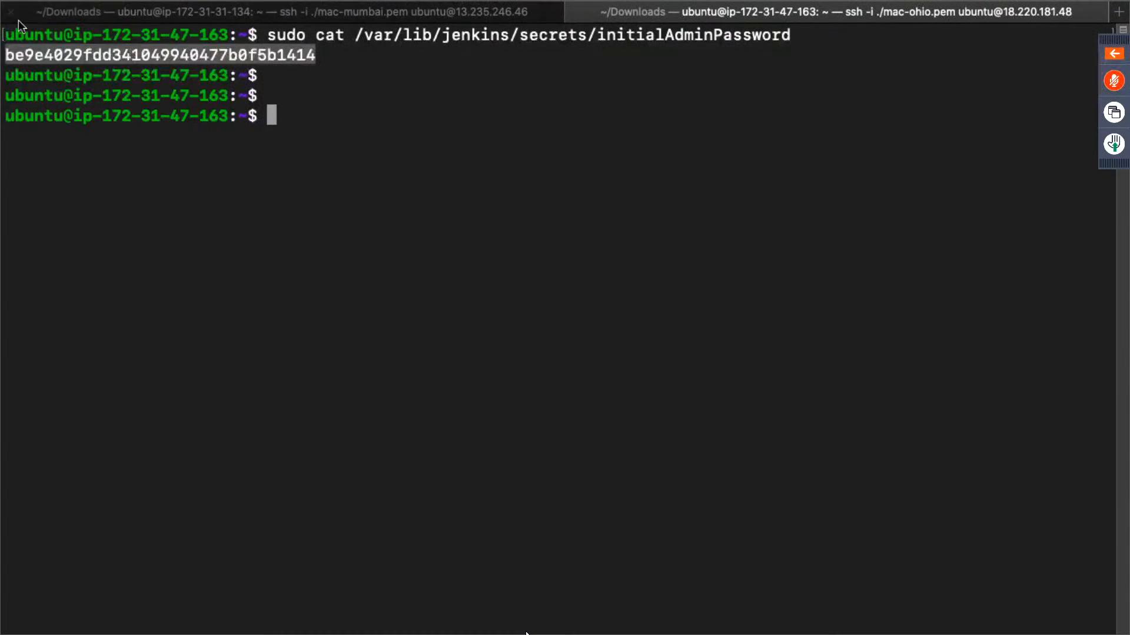
click(11, 17)
key(Return)
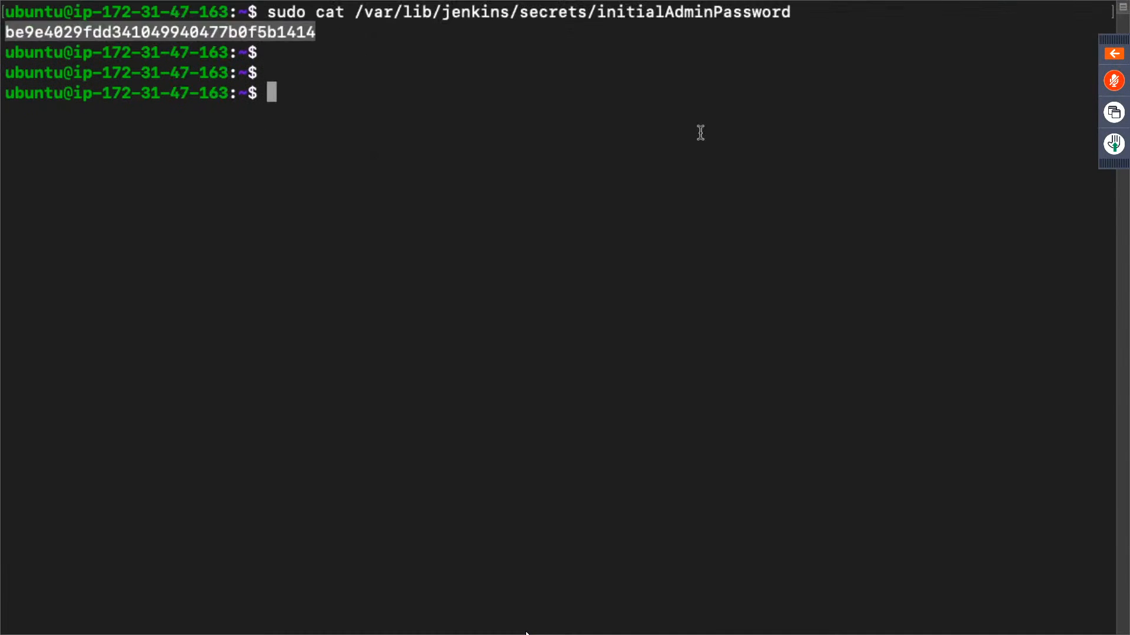
click(312, 128)
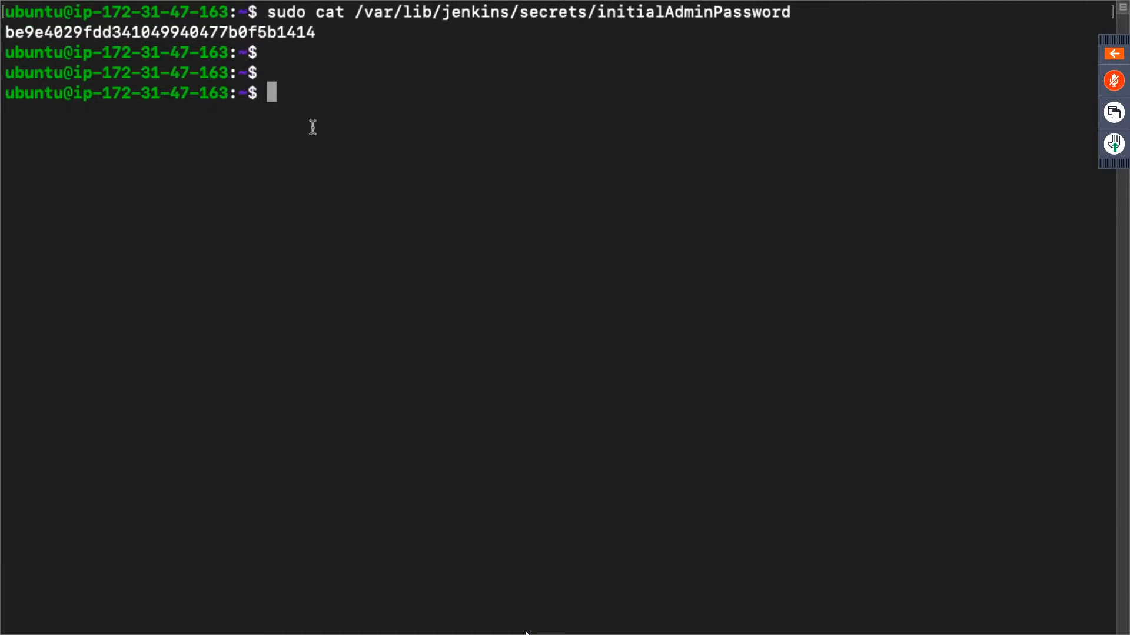
- Start a new local terminal session, change to the Downloads folder and clear the screen
key(super+t)
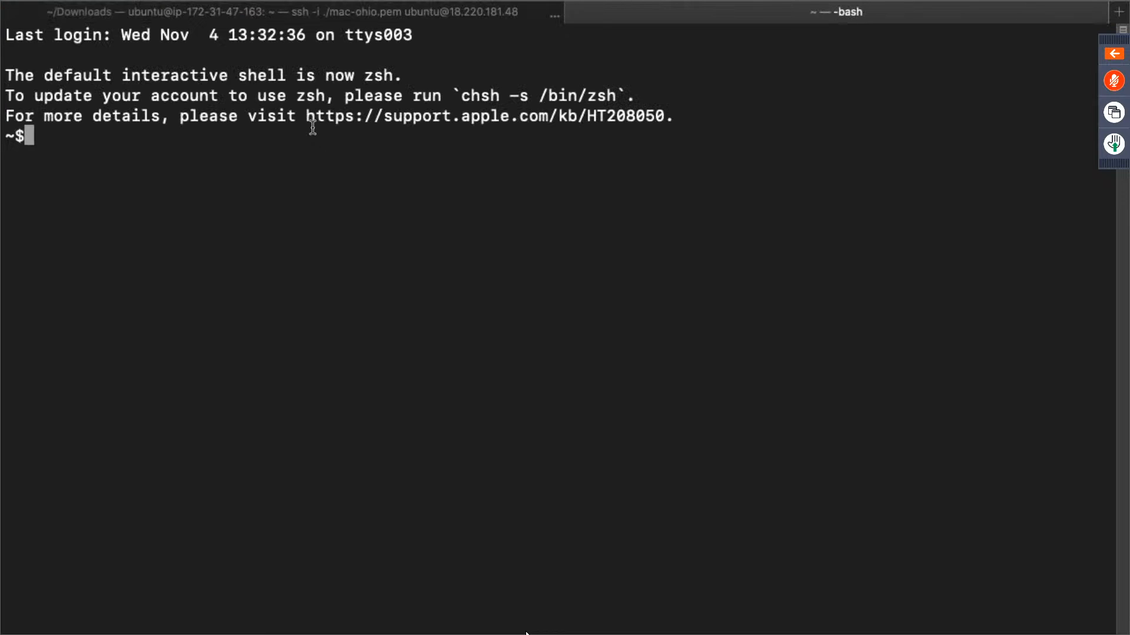
text(cd Downloads/)
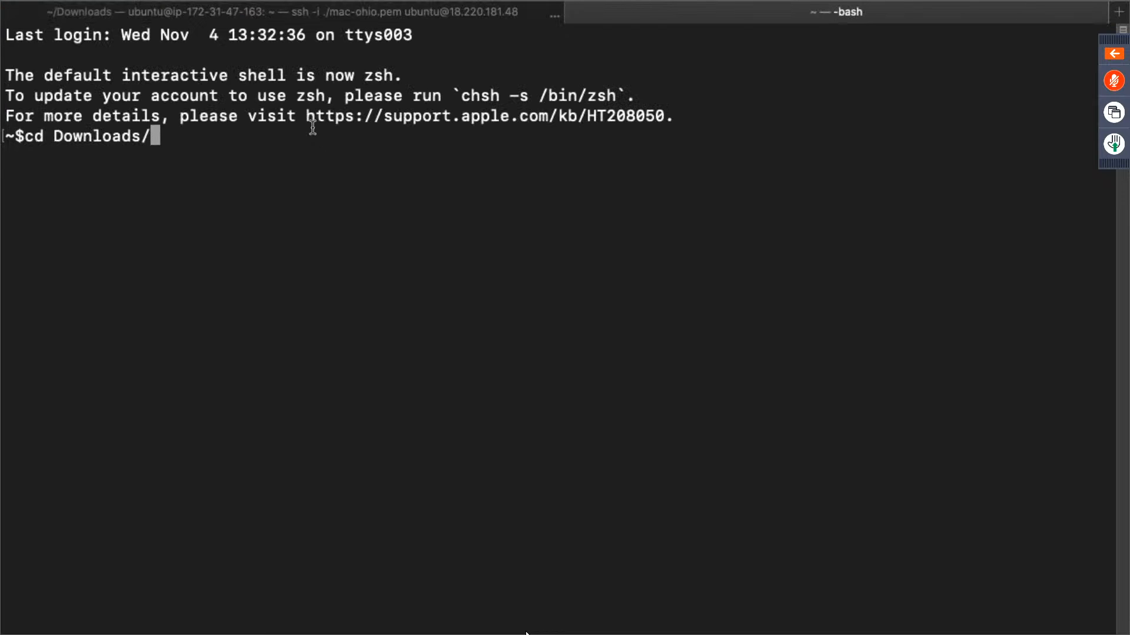
key(Return)
text(clear)
key(Return)
- Enter the start of the SSH command, ssh -i ./mac-mumbai.pem ubuntu@, without running it
text(ssh )
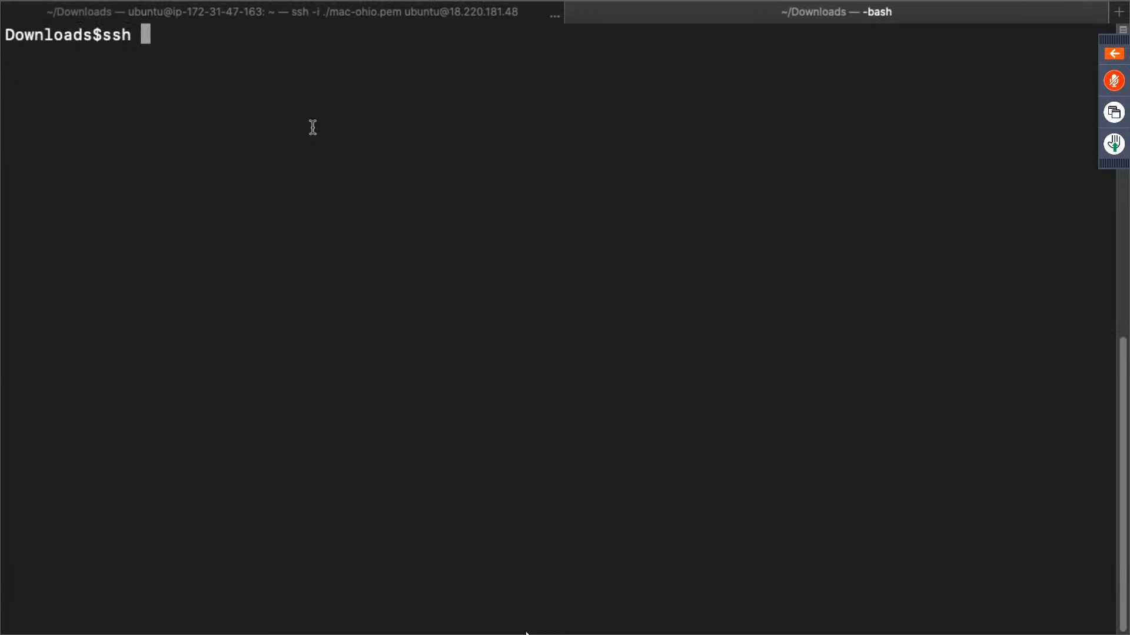
text(-i ./mac)
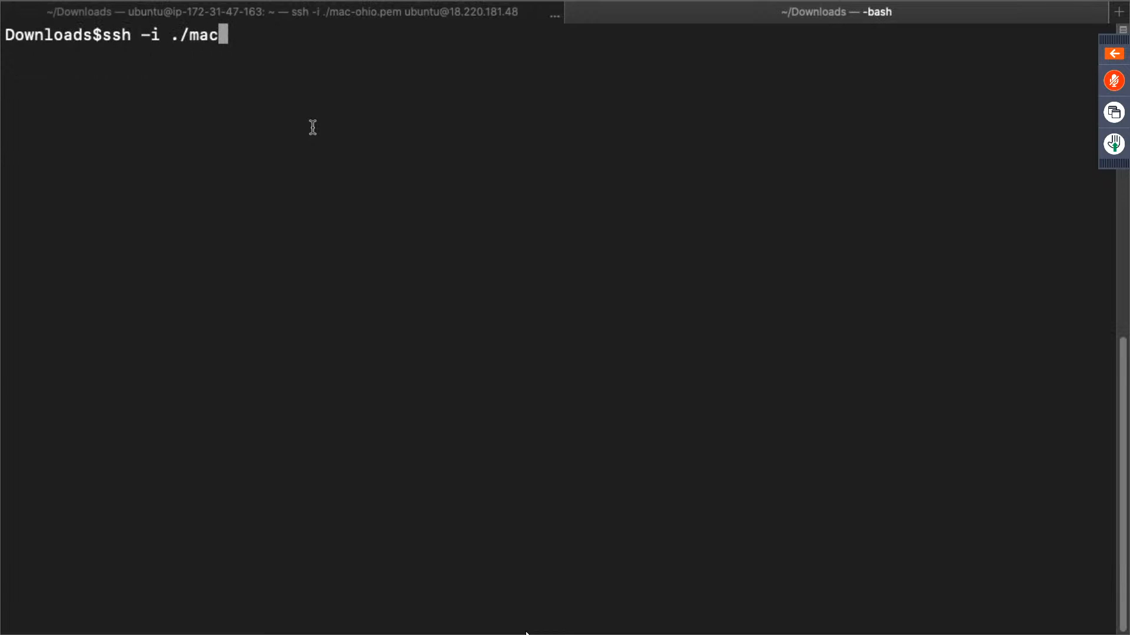
text(-mumu)
key(Tab)
text(ubuntu@)
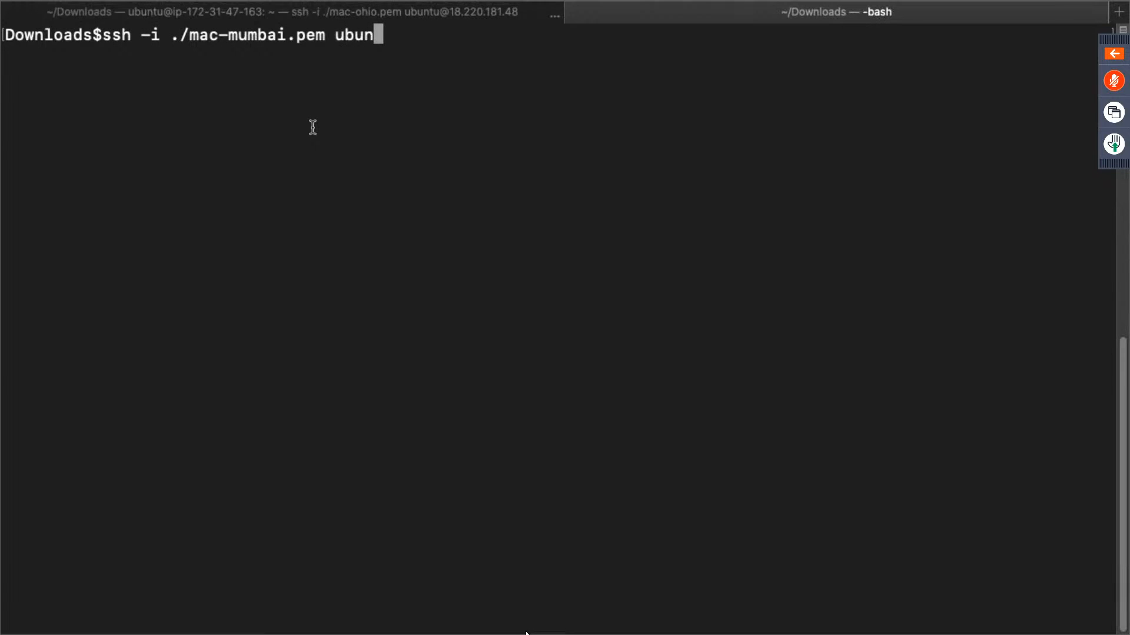
- Copy the slave instance's public IPv4 address from the EC2 console and return to Terminal
key(ctrl+Right)
key(ctrl+Right)
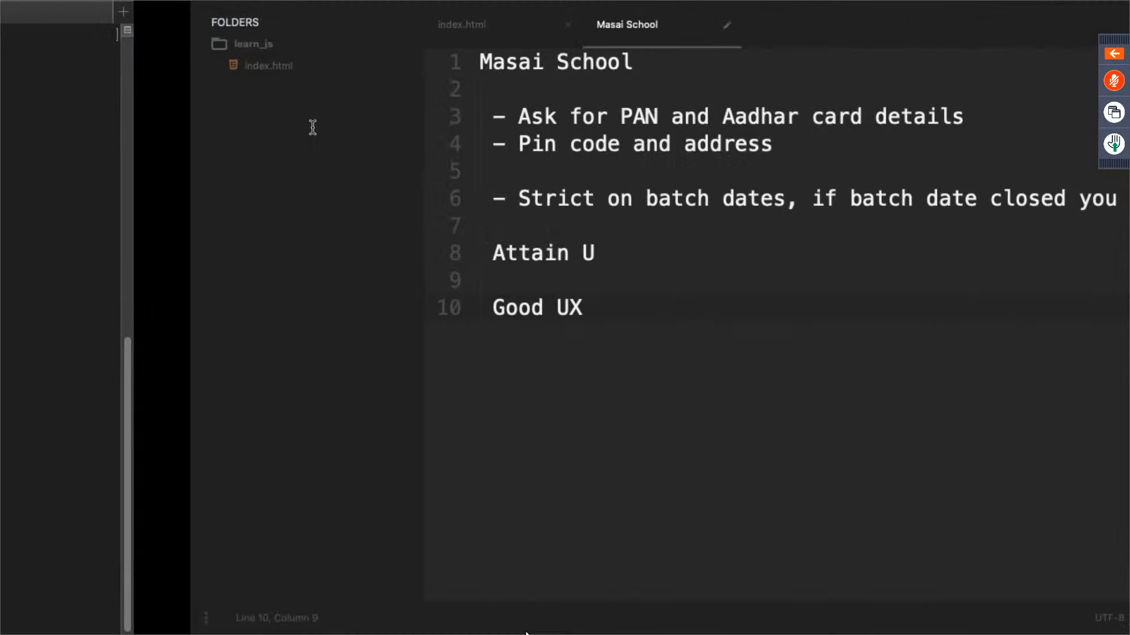
key(ctrl+Left)
key(ctrl+Left)
key(ctrl+Left)
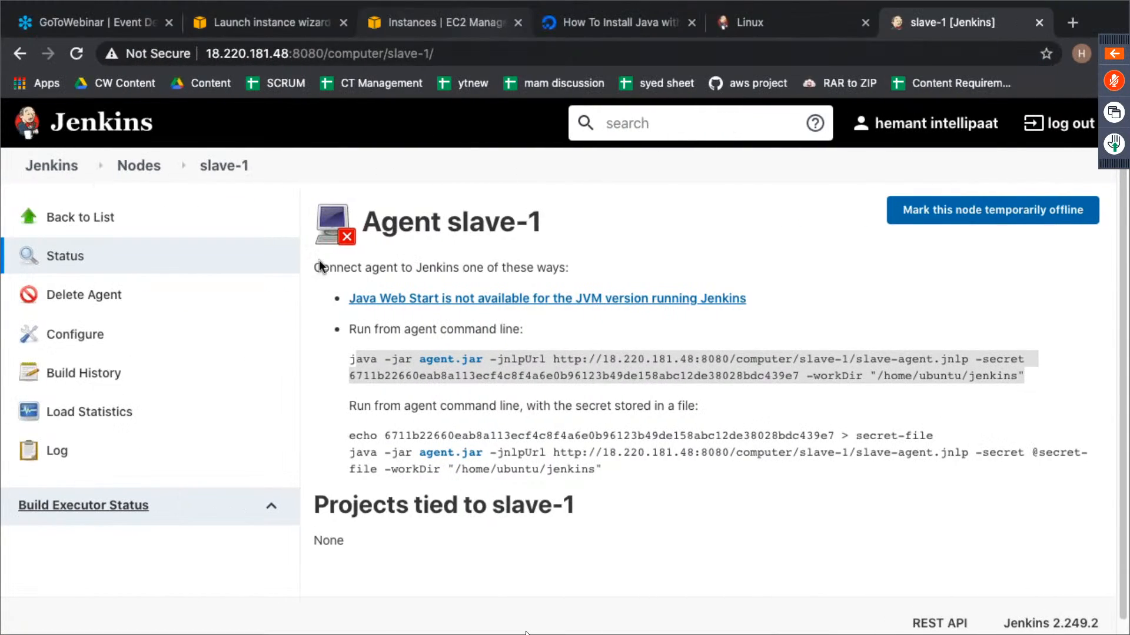
click(445, 23)
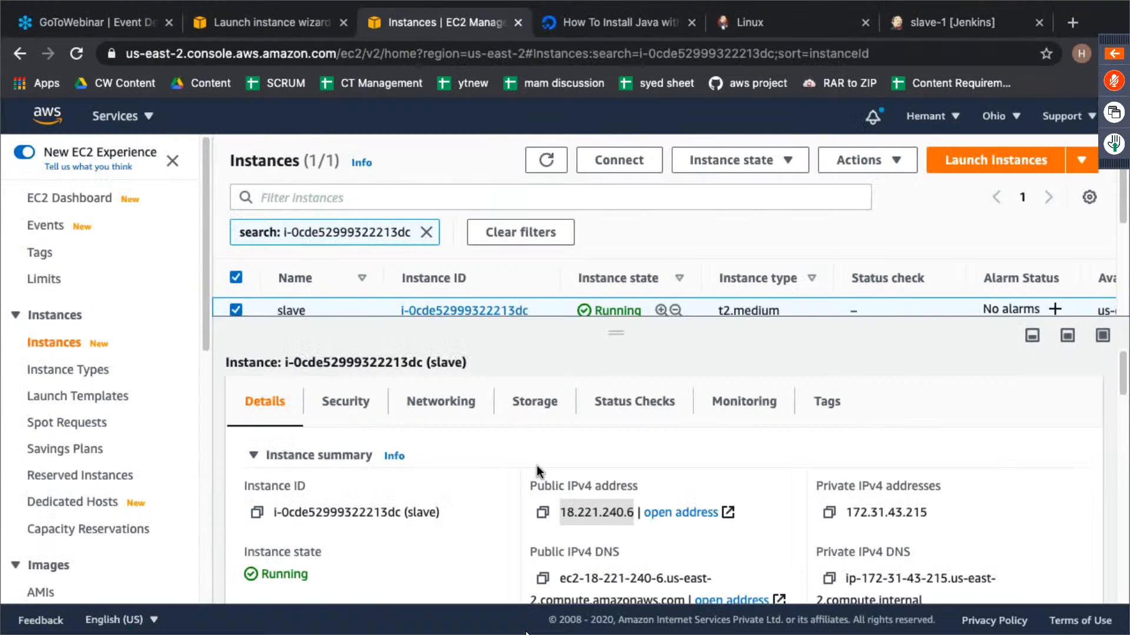
key(super+c)
key(ctrl+Right)
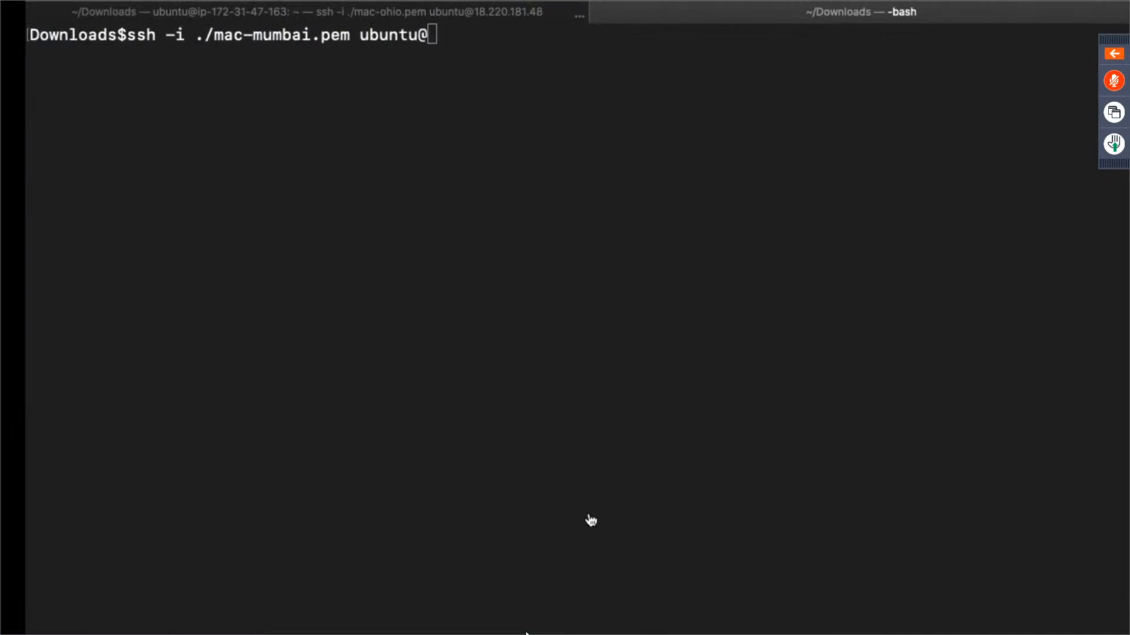
- Complete the SSH command with 18.221.240.6, run it with the mac-mumbai.pem key, and accept the host fingerprint
key(super+v)
key(Return)
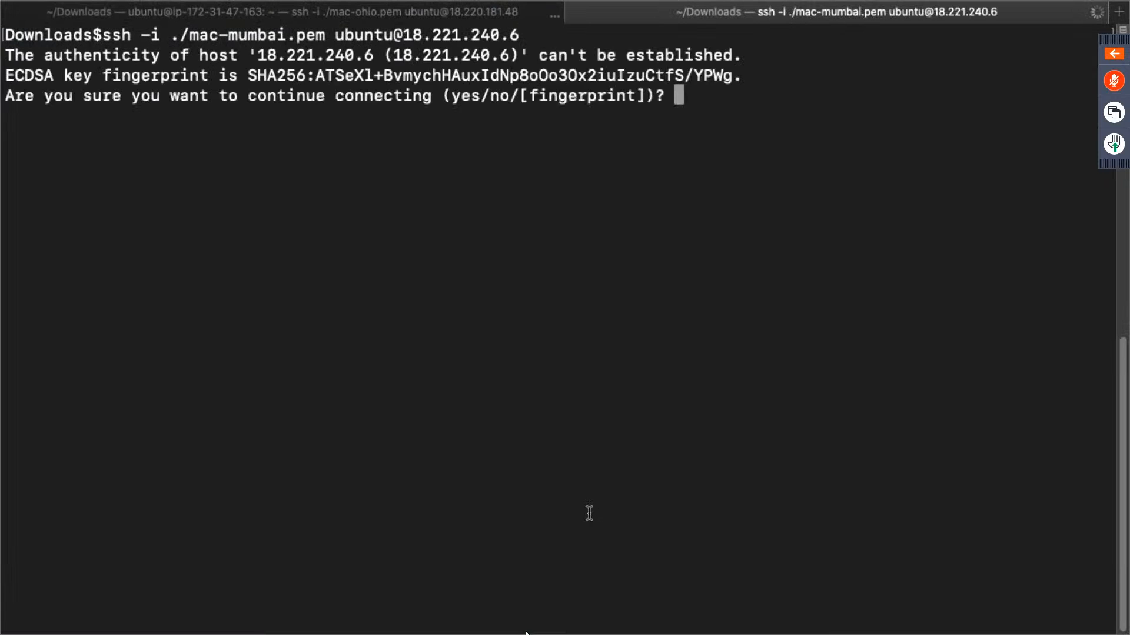
text(yes)
key(Return)
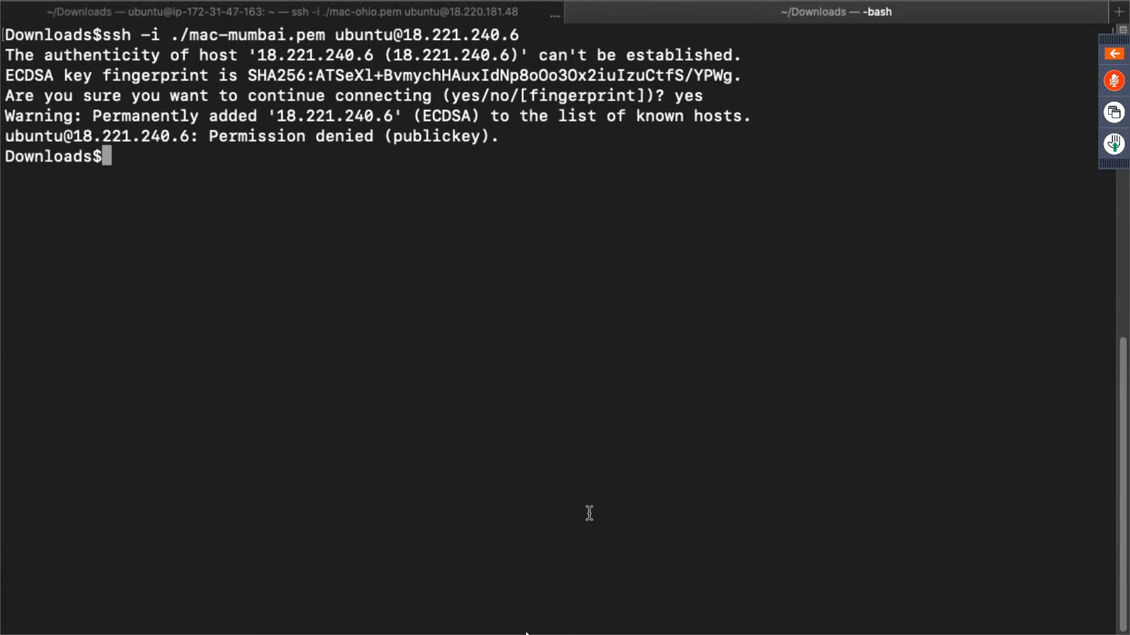
- Try the SSH connection to 18.221.240.6 again with ./mac-ohio.pem.pem as the key file
key(Up)
key(Left)
key(Left)
key(Left)
key(Left)
key(Left)
key(Left)
key(Left)
key(Left)
key(Left)
key(Left)
key(Left)
key(Left)
key(Left)
key(Left)
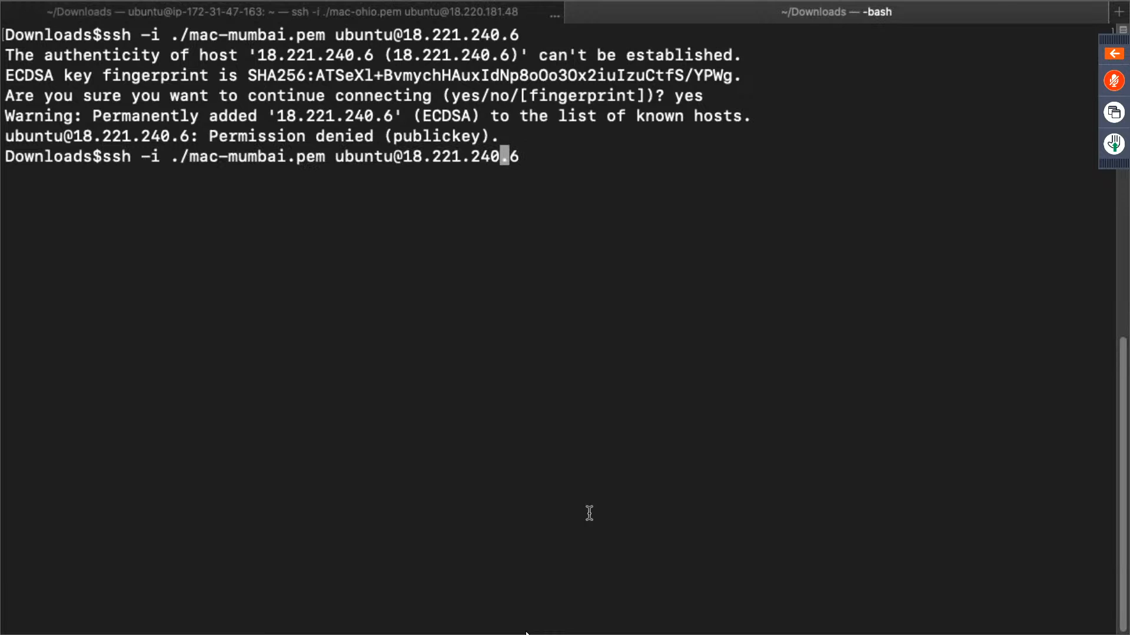
key(Left)
key(Left)
key(Left)
key(Left)
key(Left)
key(BackSpace)
key(BackSpace)
key(BackSpace)
key(BackSpace)
key(BackSpace)
key(BackSpace)
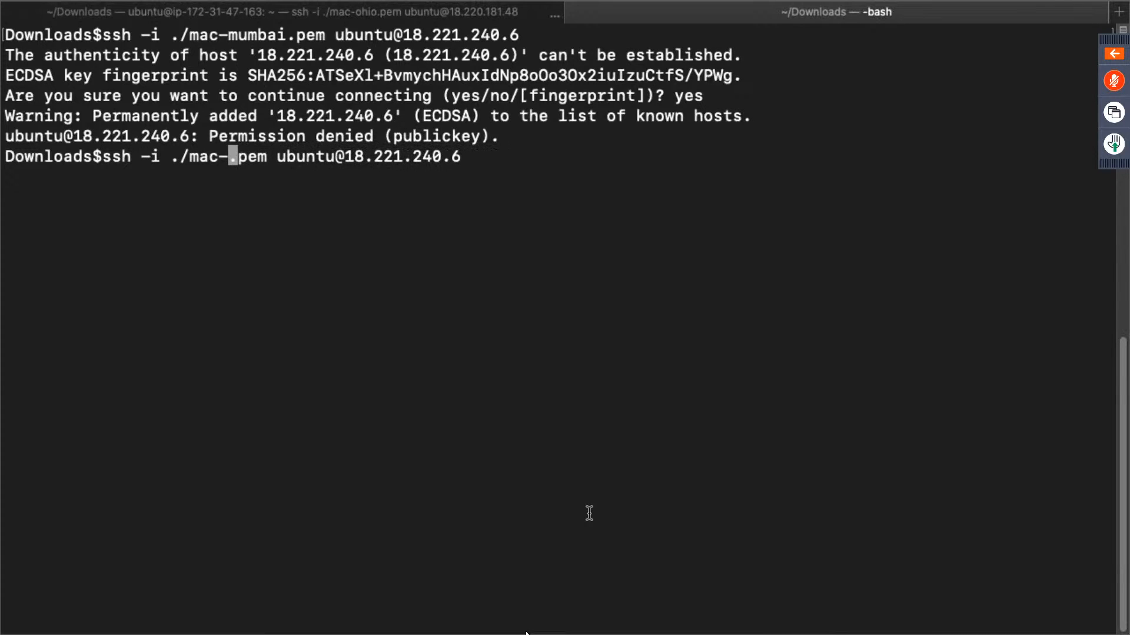
text(ohio.pem)
key(Return)
key(Up)
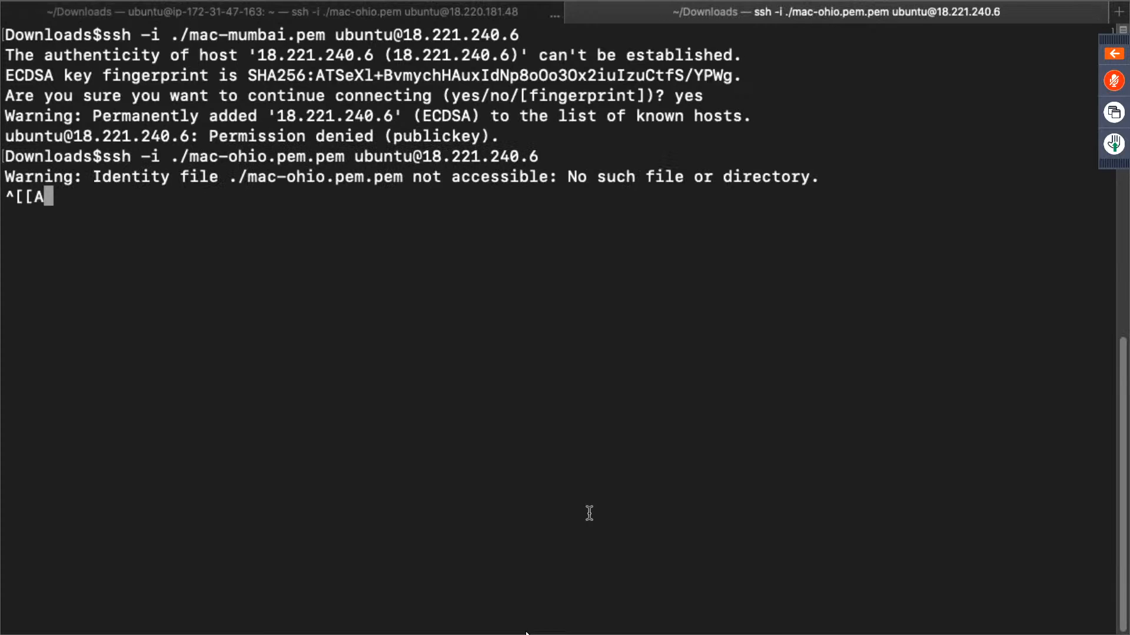
key(Left)
key(Down)
key(Return)
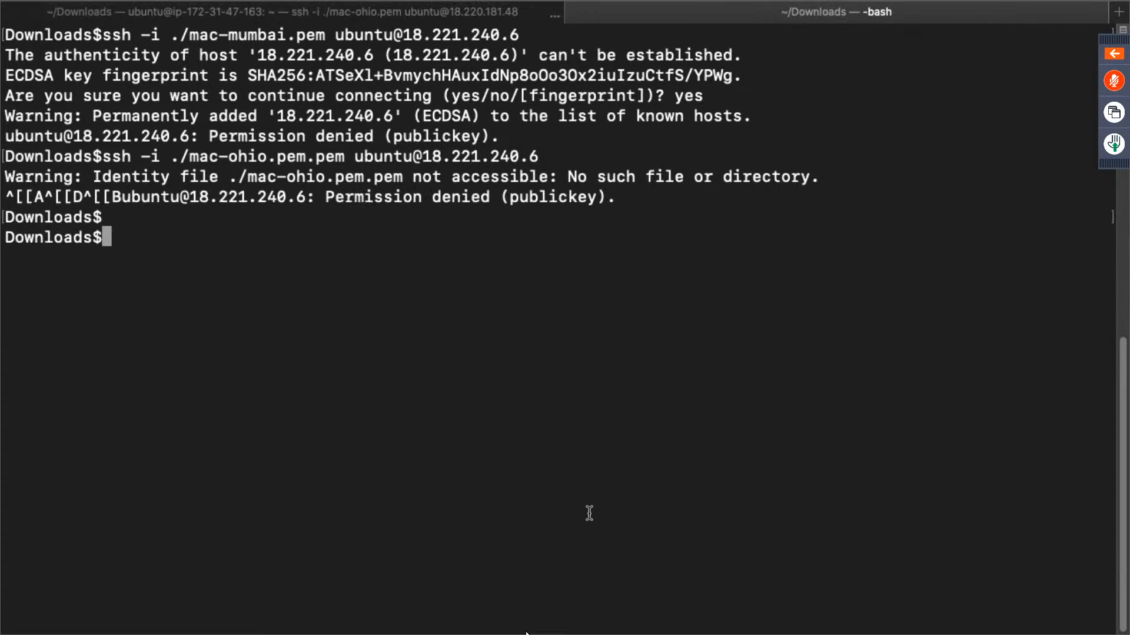
- Correct the key file in the last SSH command to ./mac-ohio.pem and connect to the slave at 18.221.240.6
key(Up)
key(Left)
key(Left)
key(Left)
key(Left)
key(Left)
key(Left)
key(Left)
key(Left)
key(Left)
key(Left)
key(Left)
key(Left)
key(Left)
key(Left)
key(Left)
key(Left)
key(Left)
key(Left)
key(Left)
key(Left)
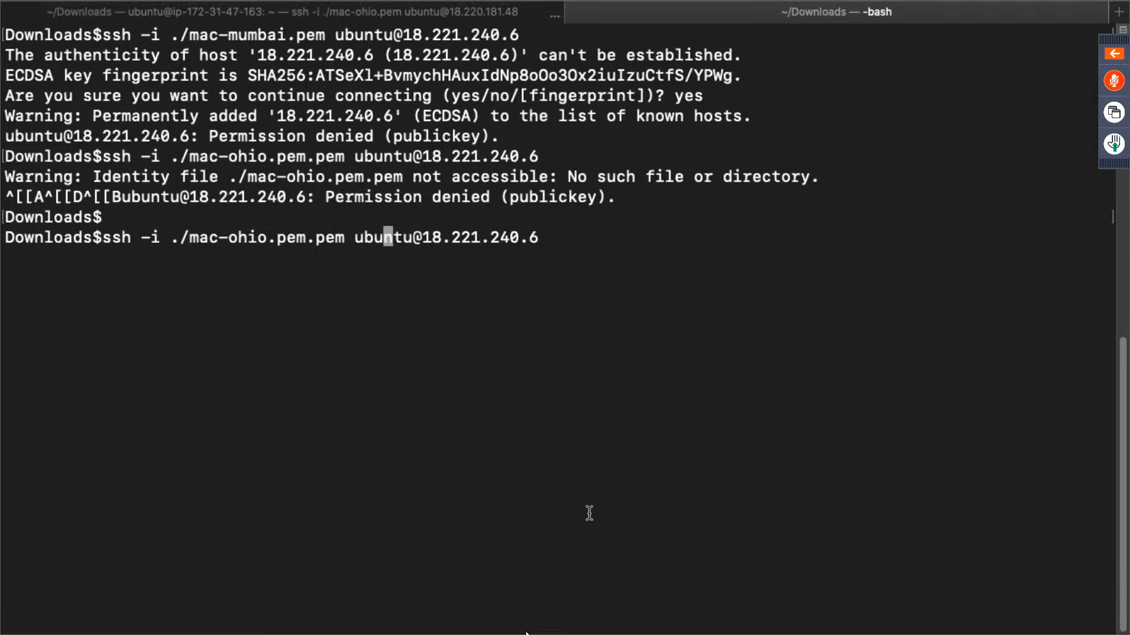
key(BackSpace)
key(BackSpace)
key(BackSpace)
key(BackSpace)
key(Return)
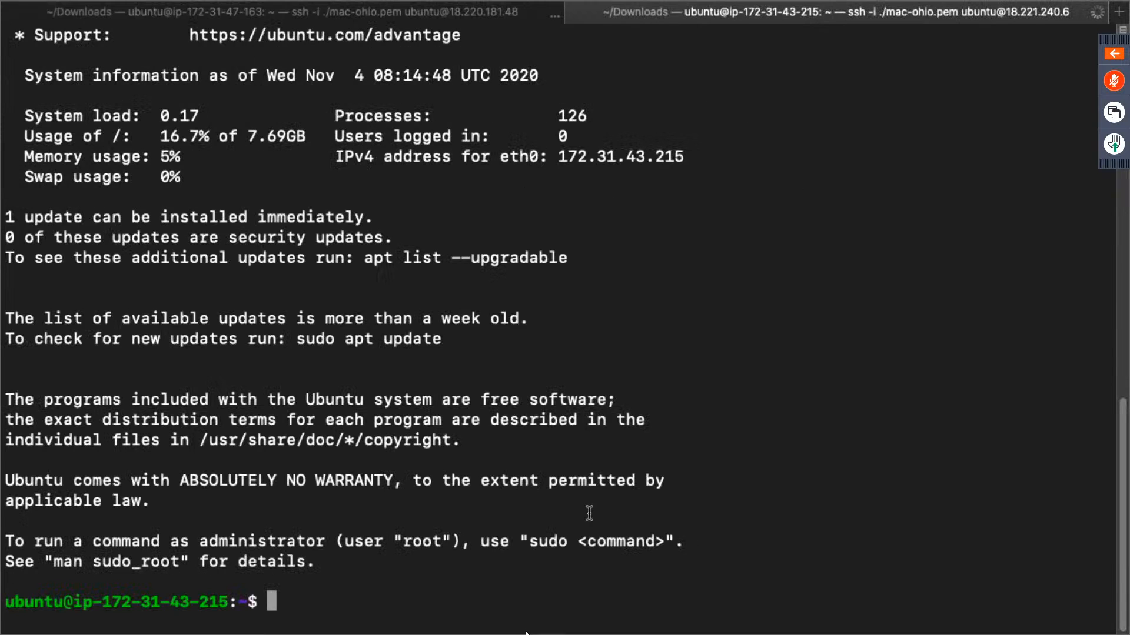
- Clear the slave's terminal screen and add a few blank prompt lines
text(clear)
key(Return)
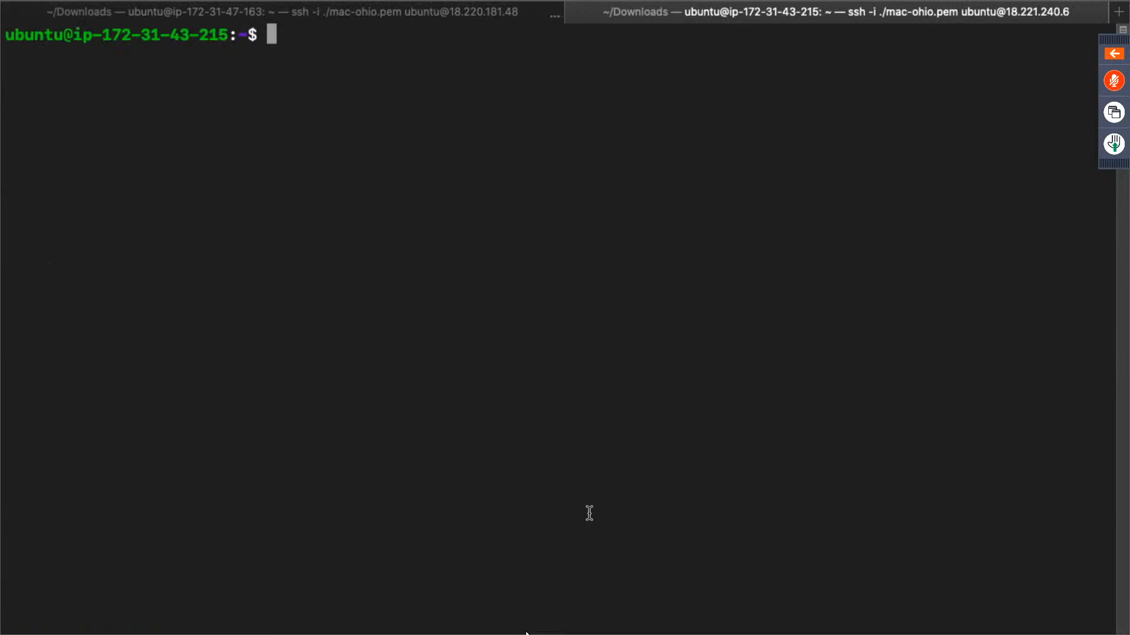
key(Return)
key(Return)
key(Return)
key(Return)
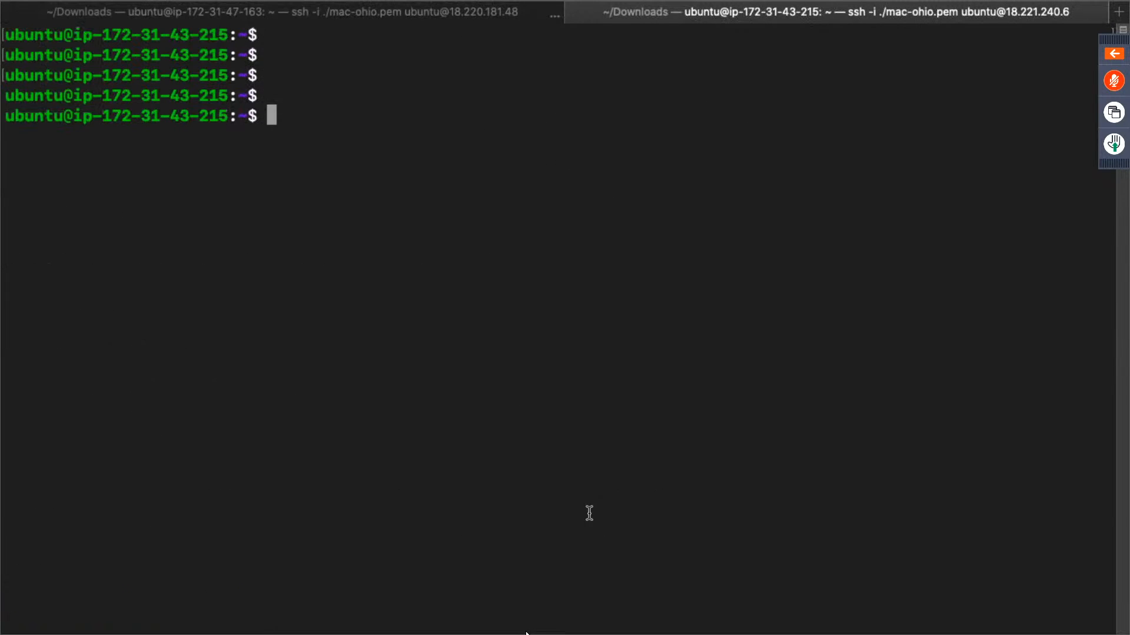
- Refresh the slave's package lists with sudo apt-get update
text(sudo )
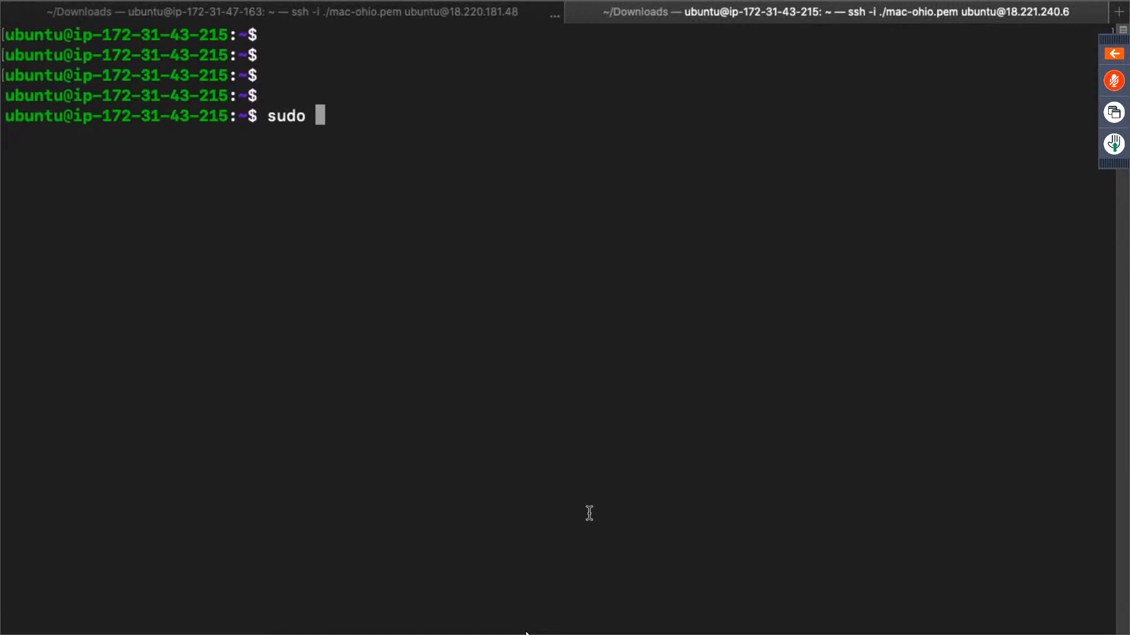
text(apt-get up)
key(BackSpace)
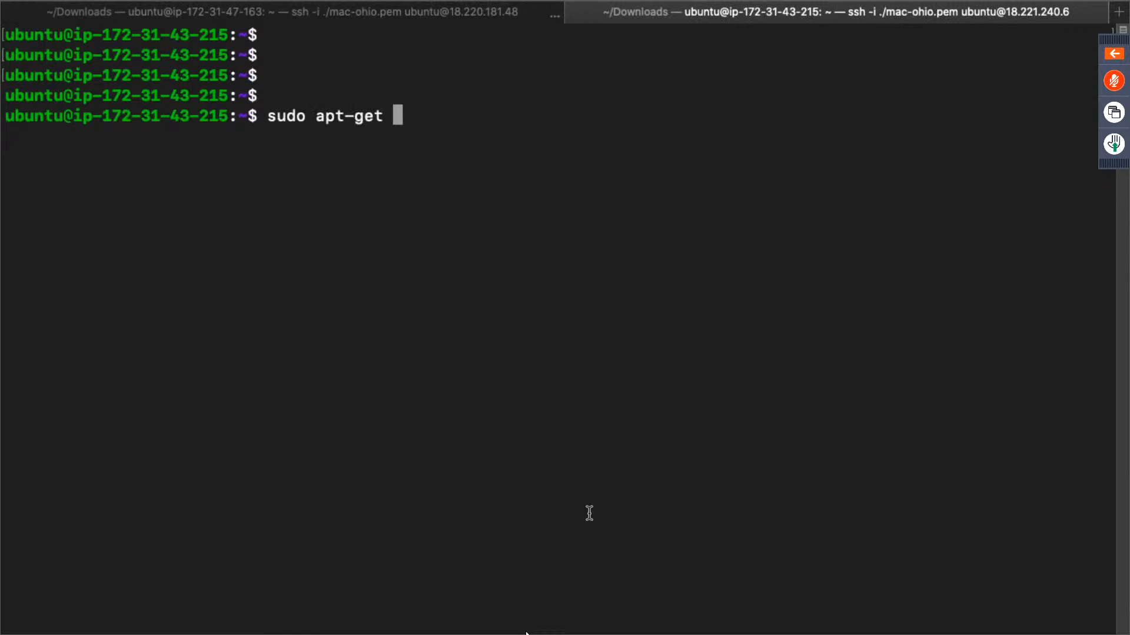
text(update)
key(Return)
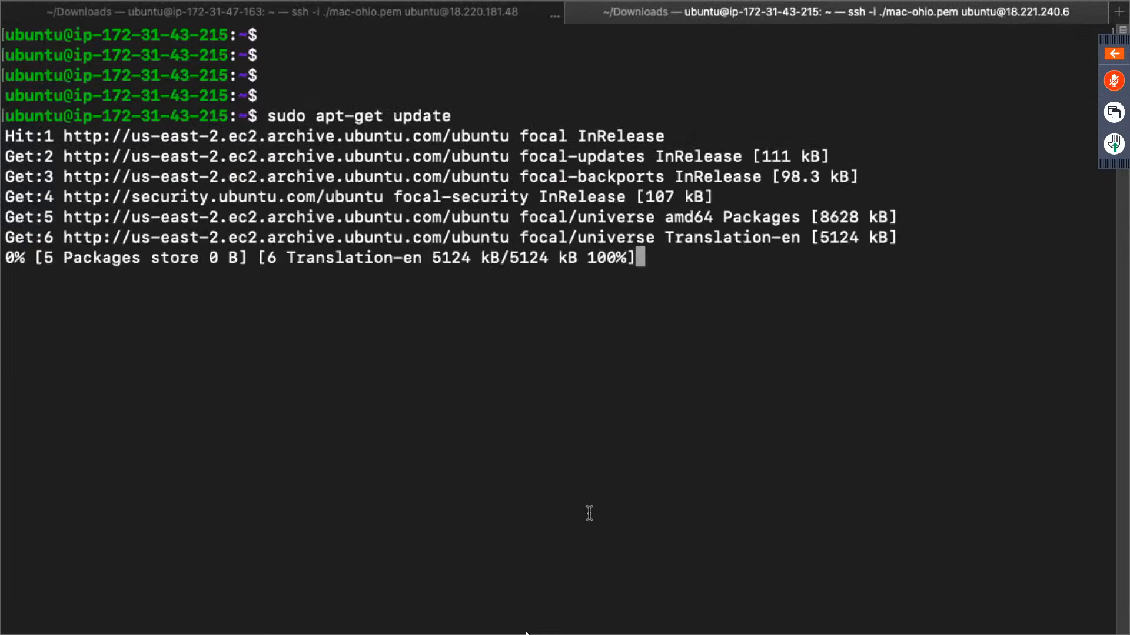
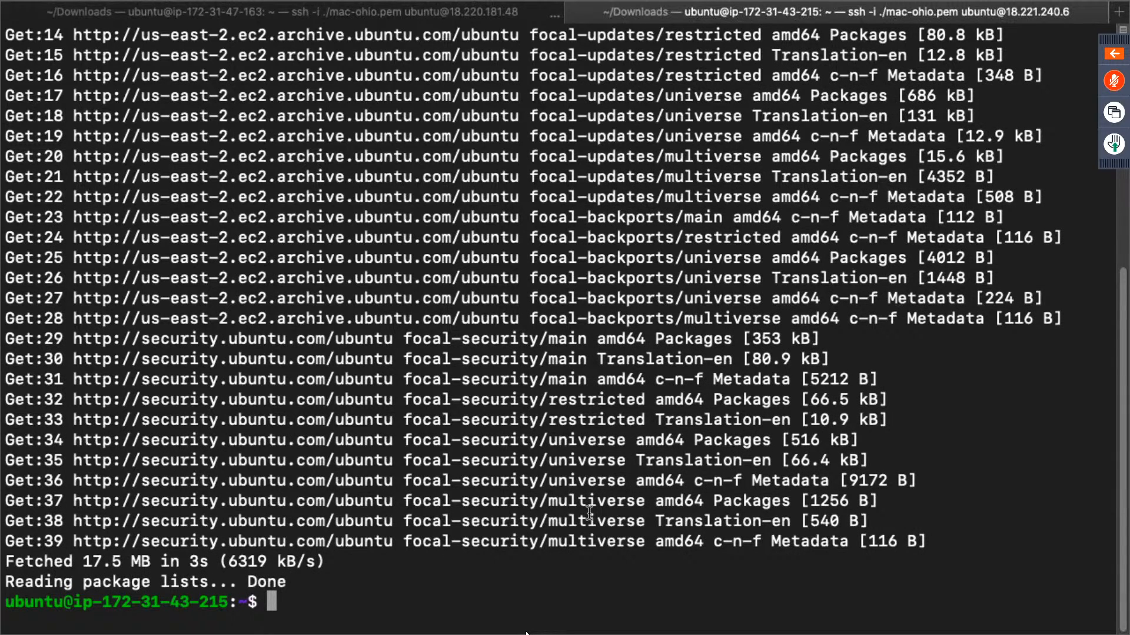
- Clear the slave's terminal and try to install the package default-jdl with sudo apt-get
text(clear)
key(Return)
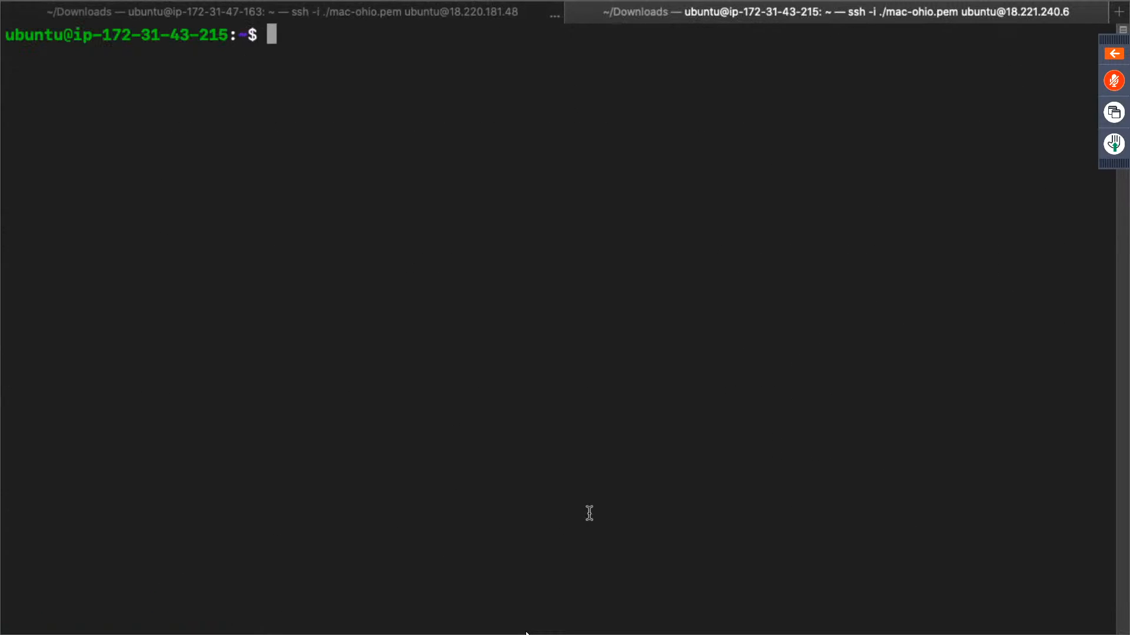
text(sudo apt-get )
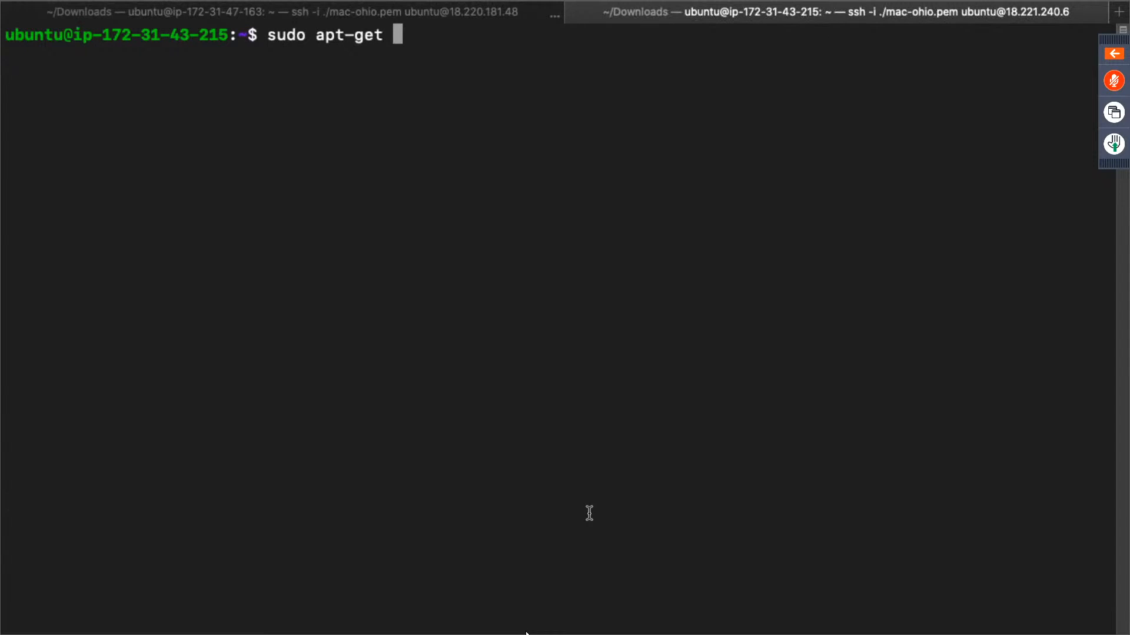
text(install defa)
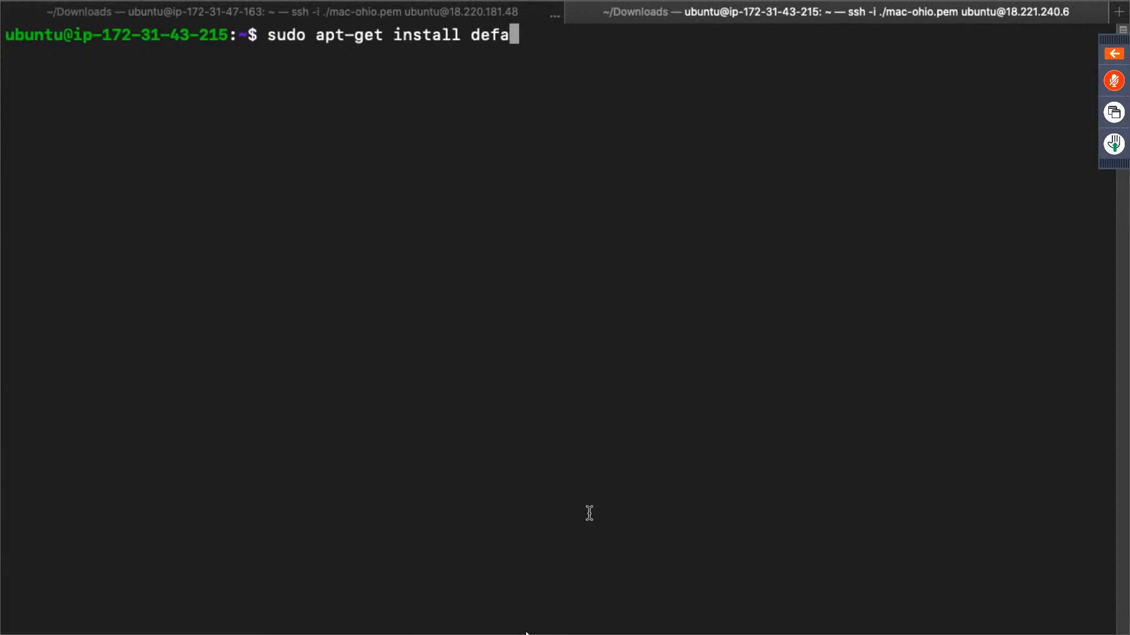
text(ult-jdl)
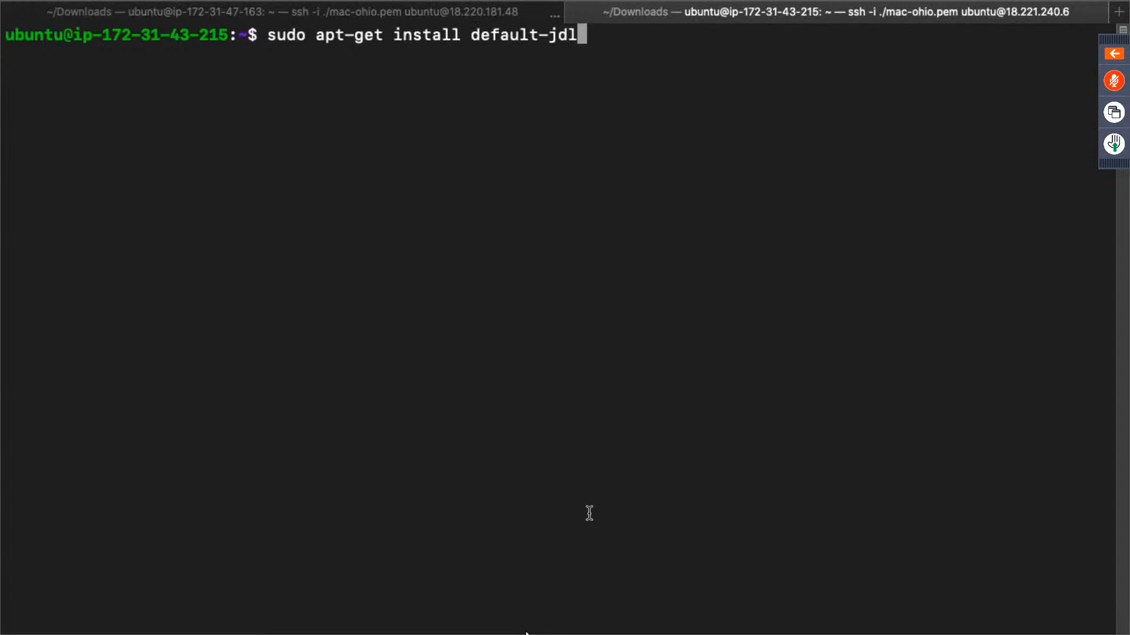
key(Return)
- Correct the package name in the last command to default-jdk and install it on the slave, accepting the additional packages
key(Up)
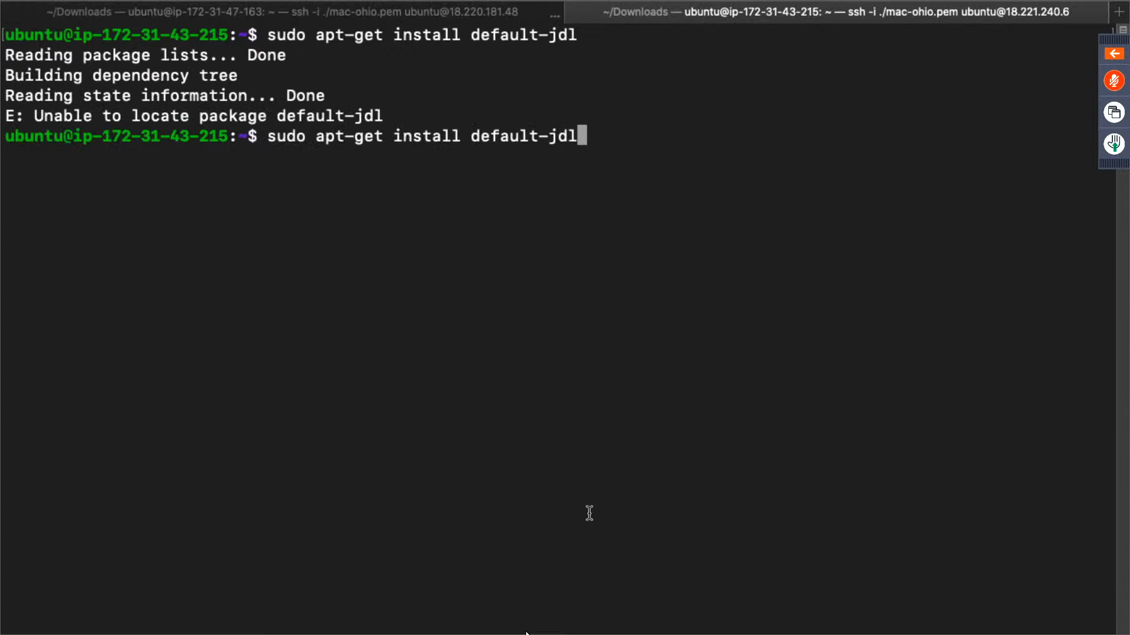
key(BackSpace)
text(k)
key(Return)
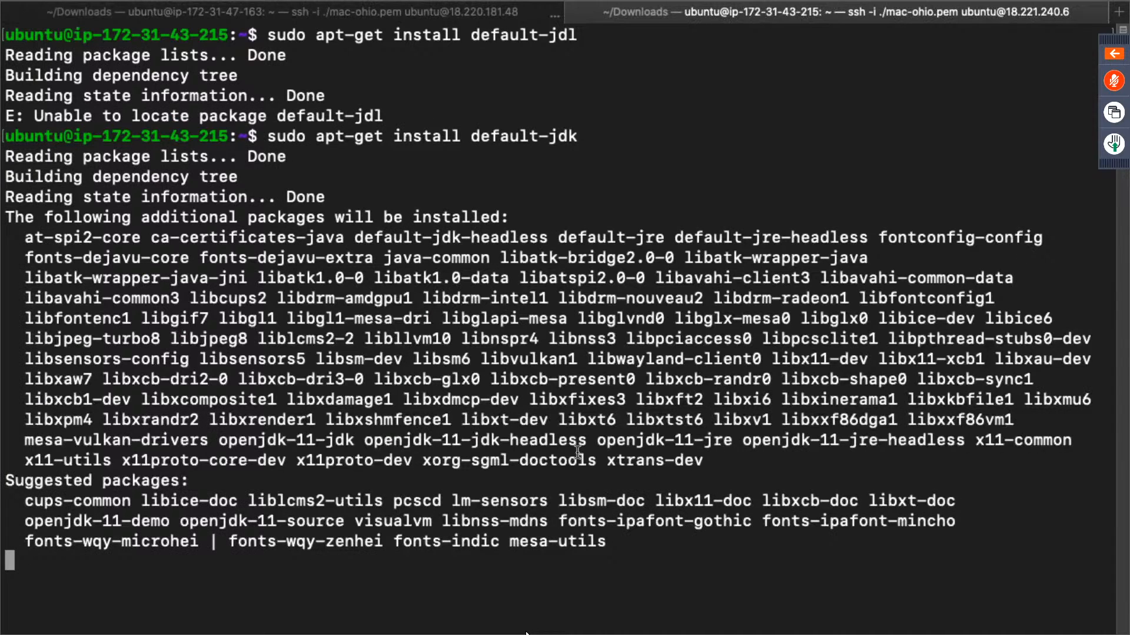
text(y)
key(Return)
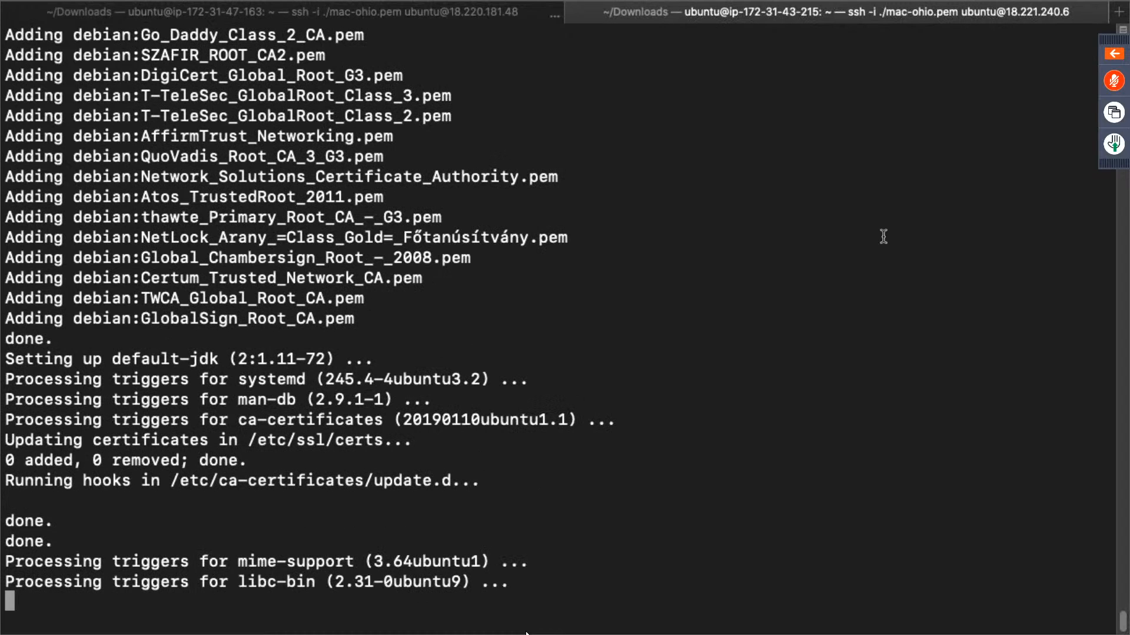
- Switch to the slave-1 agent page in the Jenkins browser tab and copy the first agent command-line launch command
key(ctrl+Right)
key(ctrl+Right)
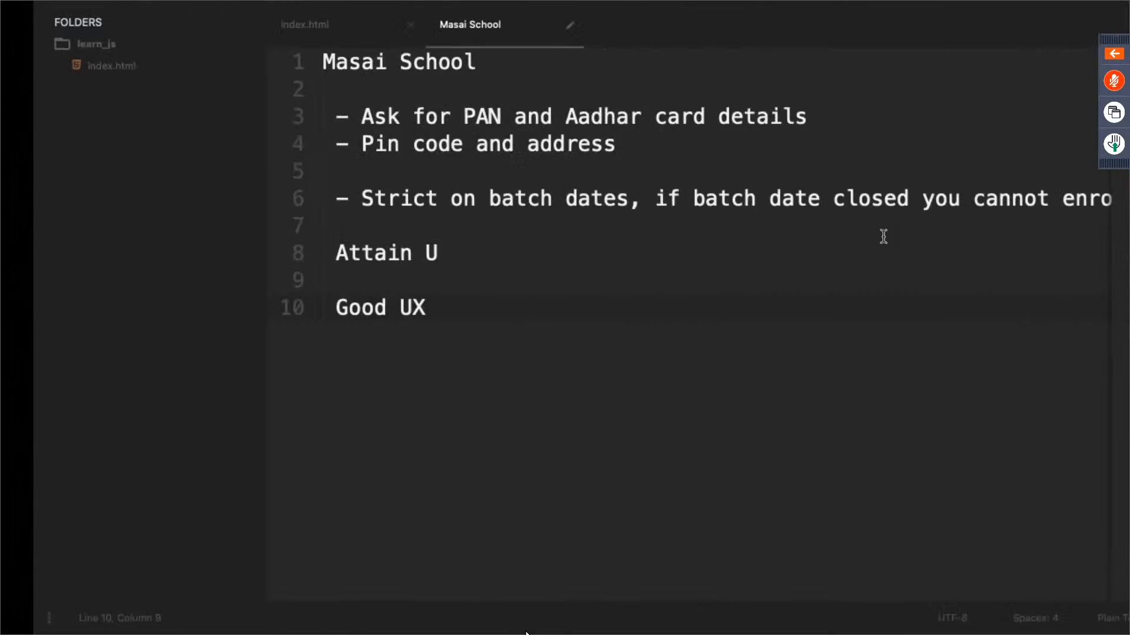
key(ctrl+Left)
key(ctrl+Left)
key(ctrl+Left)
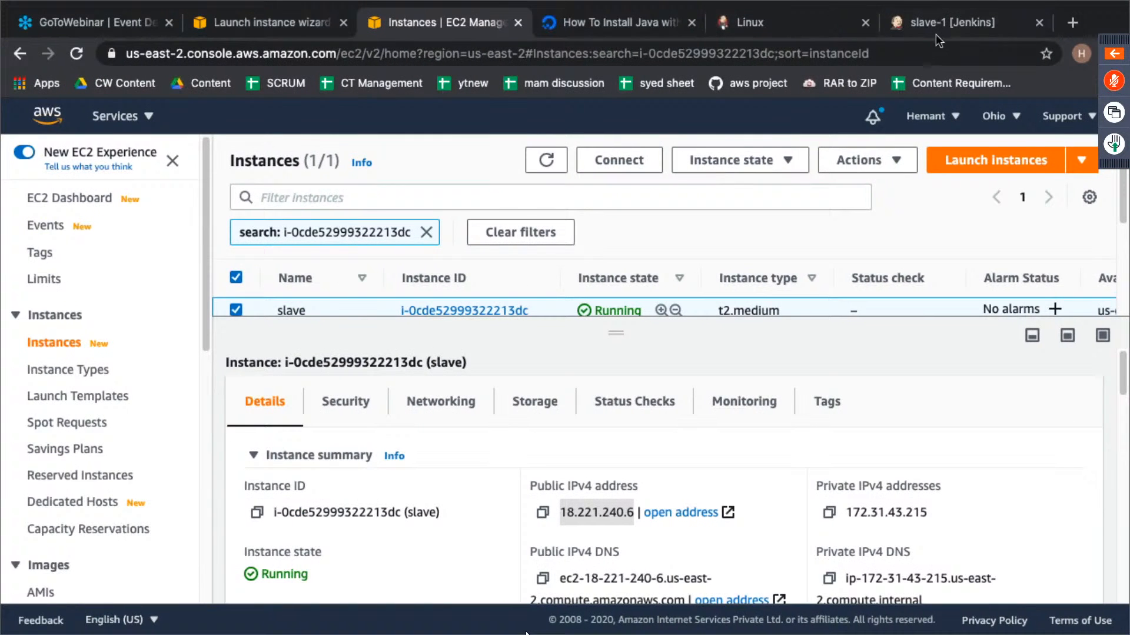
click(936, 35)
click(363, 369)
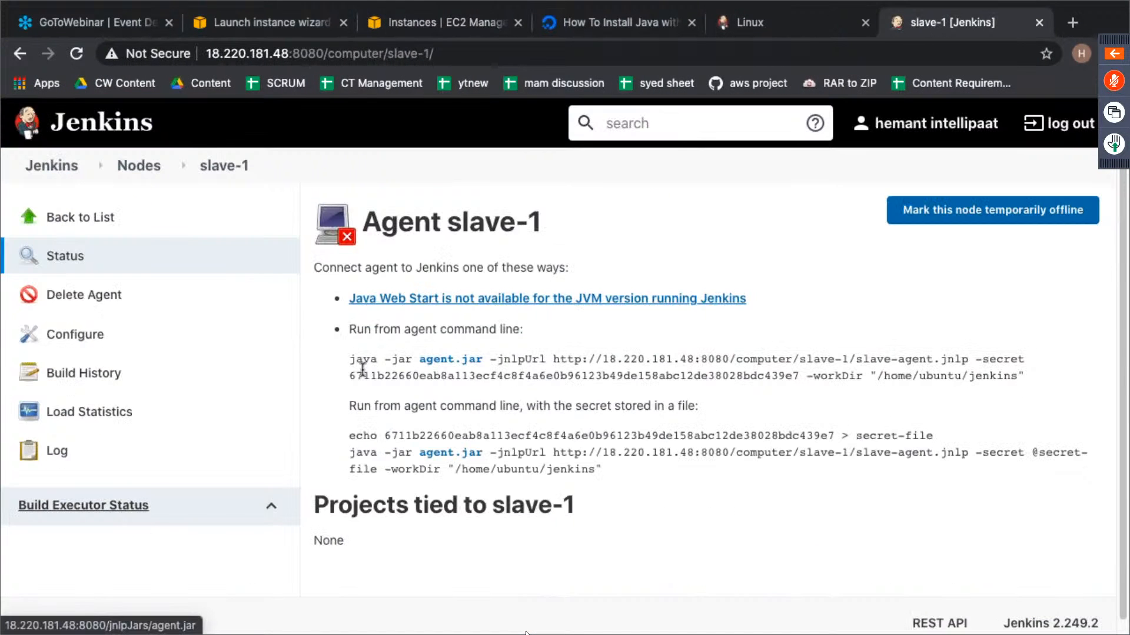
drag(351, 361, 1034, 379)
key(super+c)
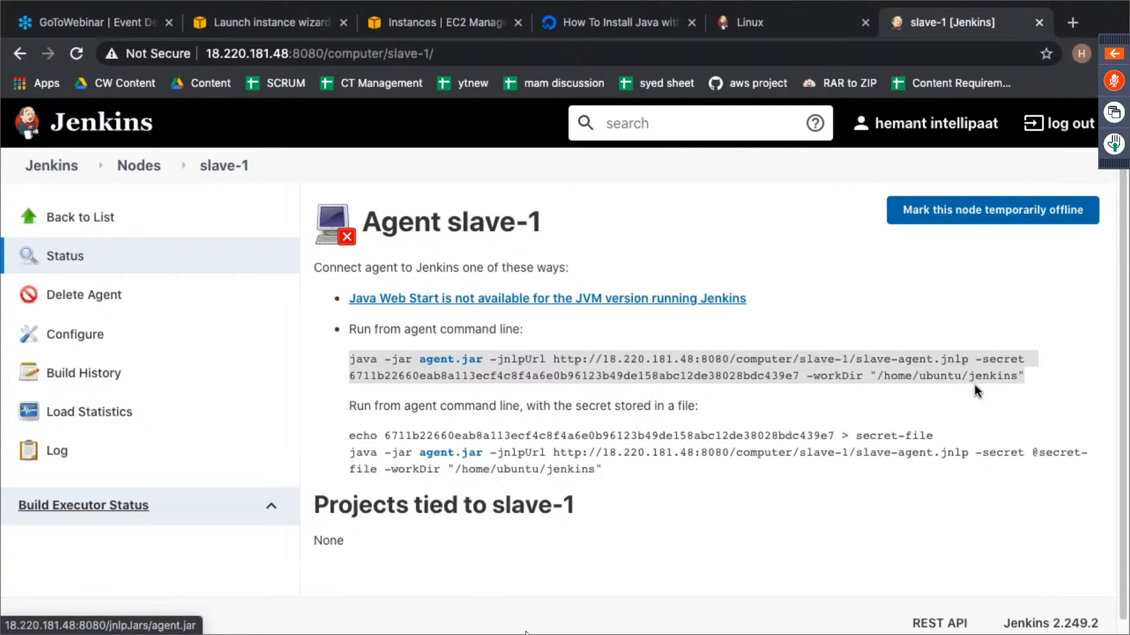
- Return to the slave's terminal and create a directory named jenkins in the home folder
key(ctrl+Right)
text(mk)
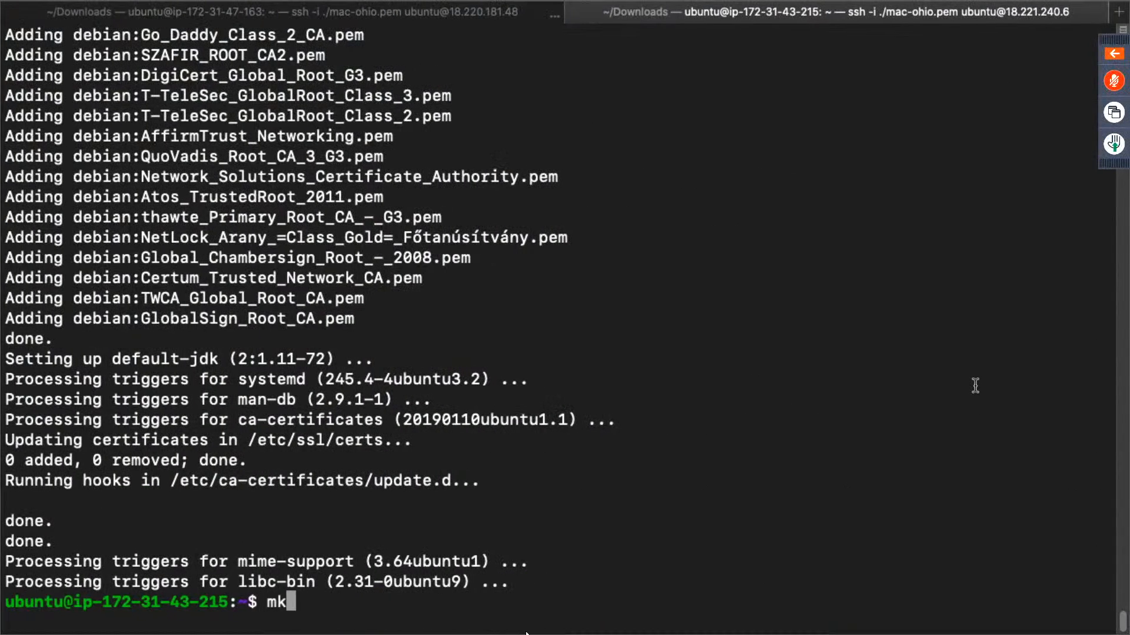
text(dir jeknisn)
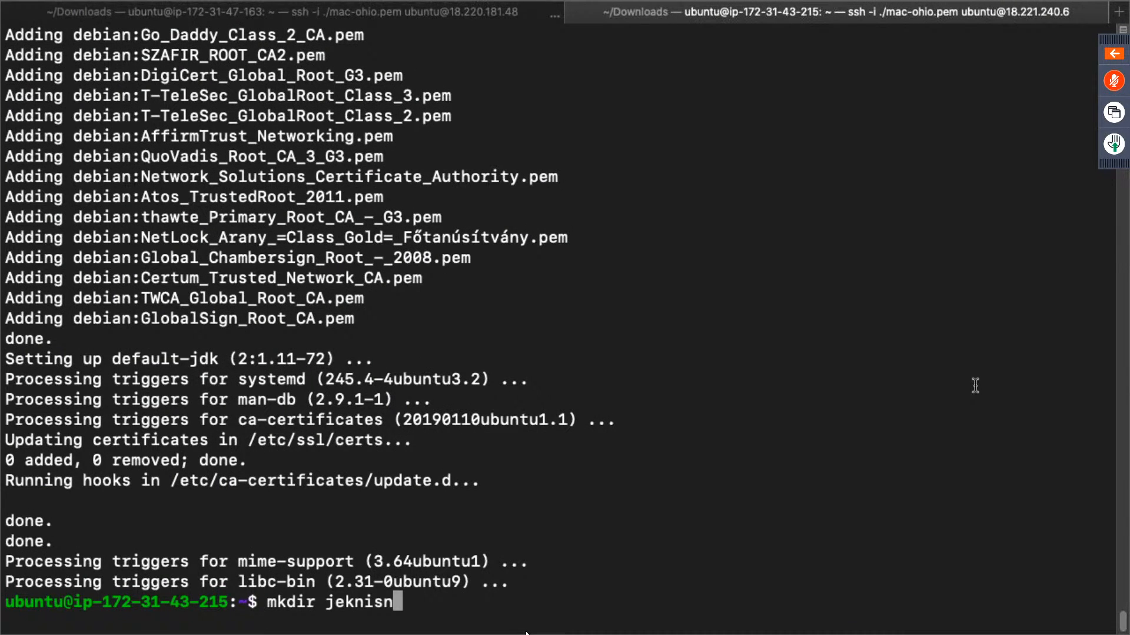
key(BackSpace)
key(BackSpace)
key(BackSpace)
key(BackSpace)
key(BackSpace)
text(nkins)
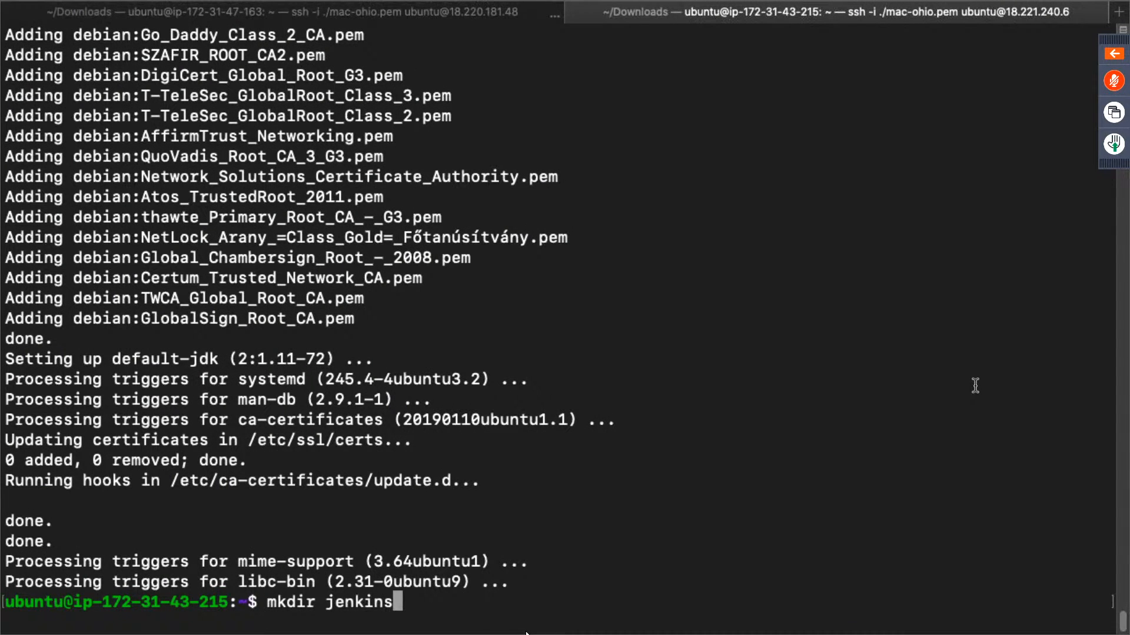
key(Return)
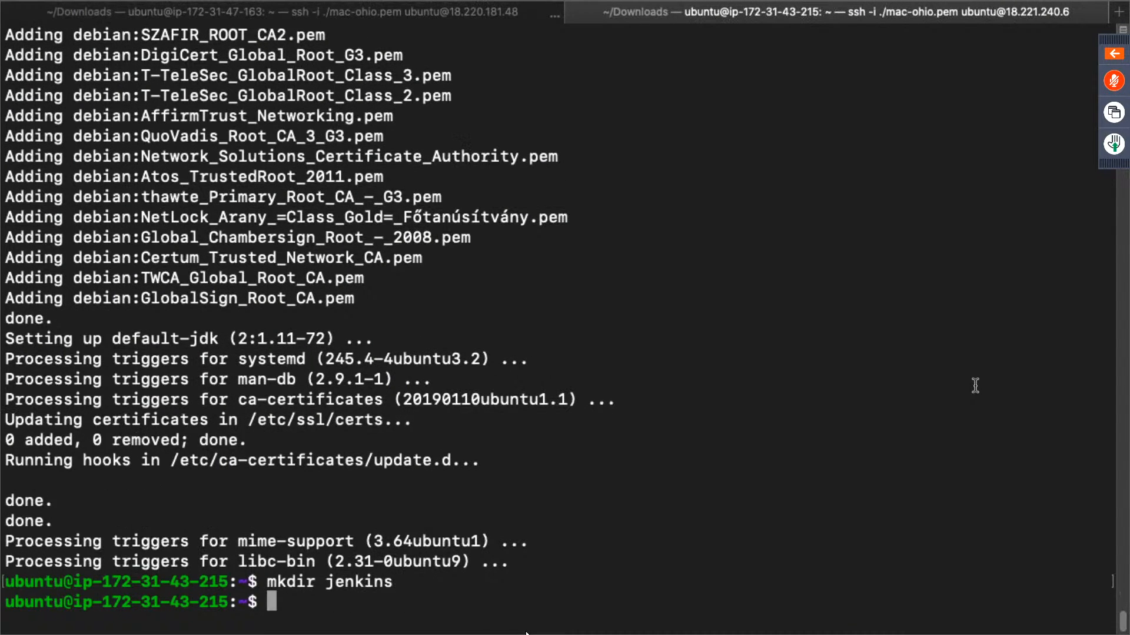
- Try to launch the slave-1 agent by running the copied java -jar agent.jar command, including the agent secret, with sudo
text(sudo)
key(super+v)
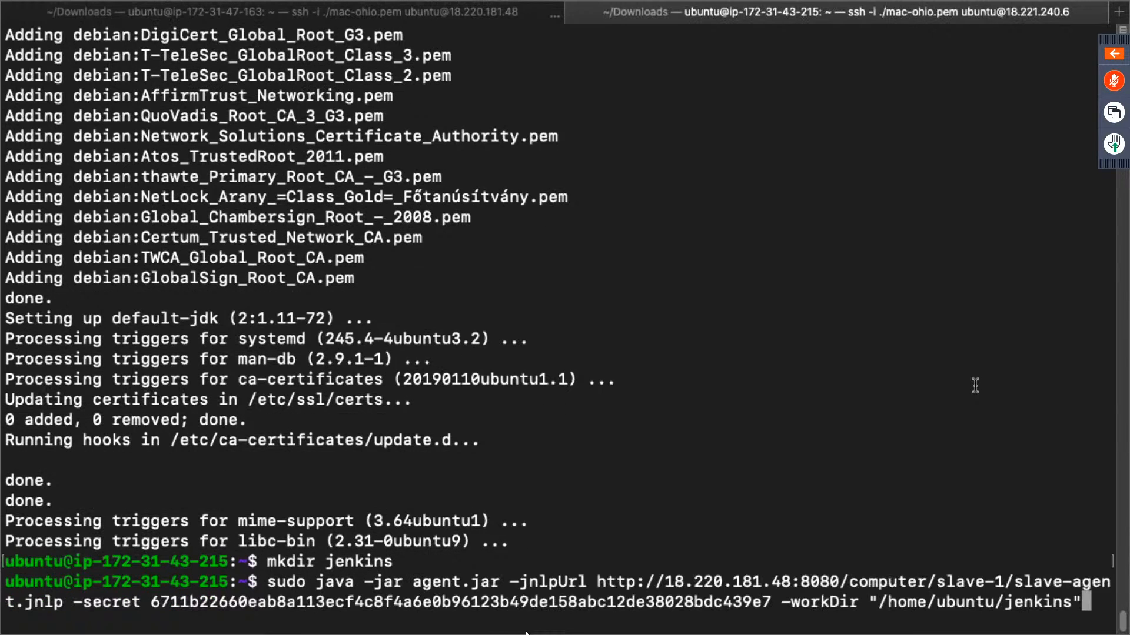
key(Return)
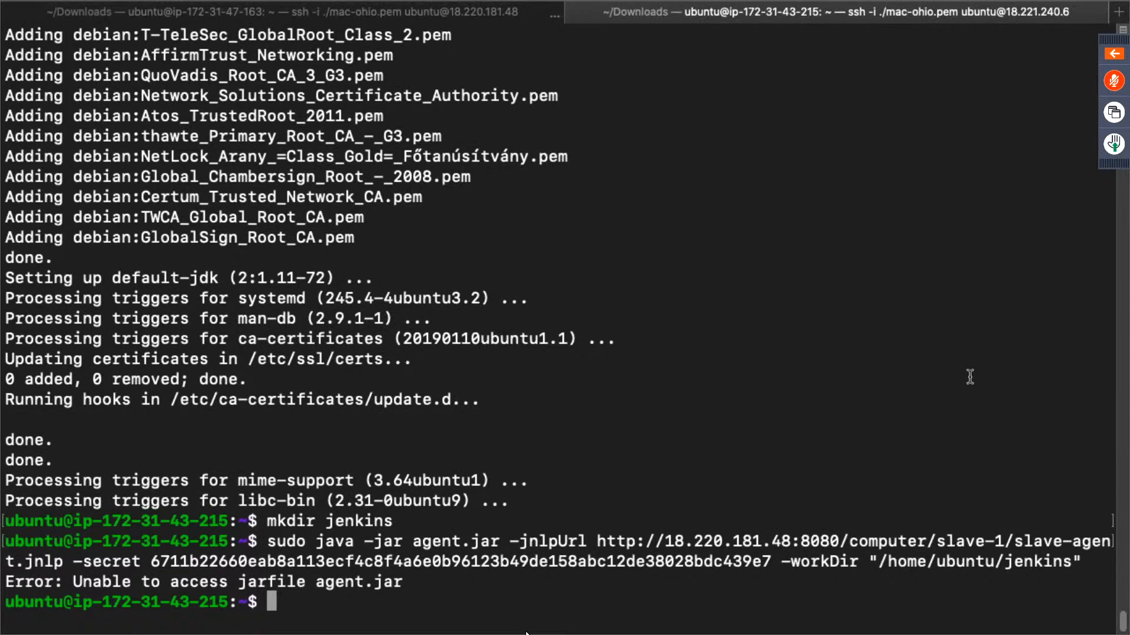
- Download agent.jar from the slave-1 page in the browser, keep the file and show it in Finder
key(ctrl+Right)
key(ctrl+Left)
key(ctrl+Left)
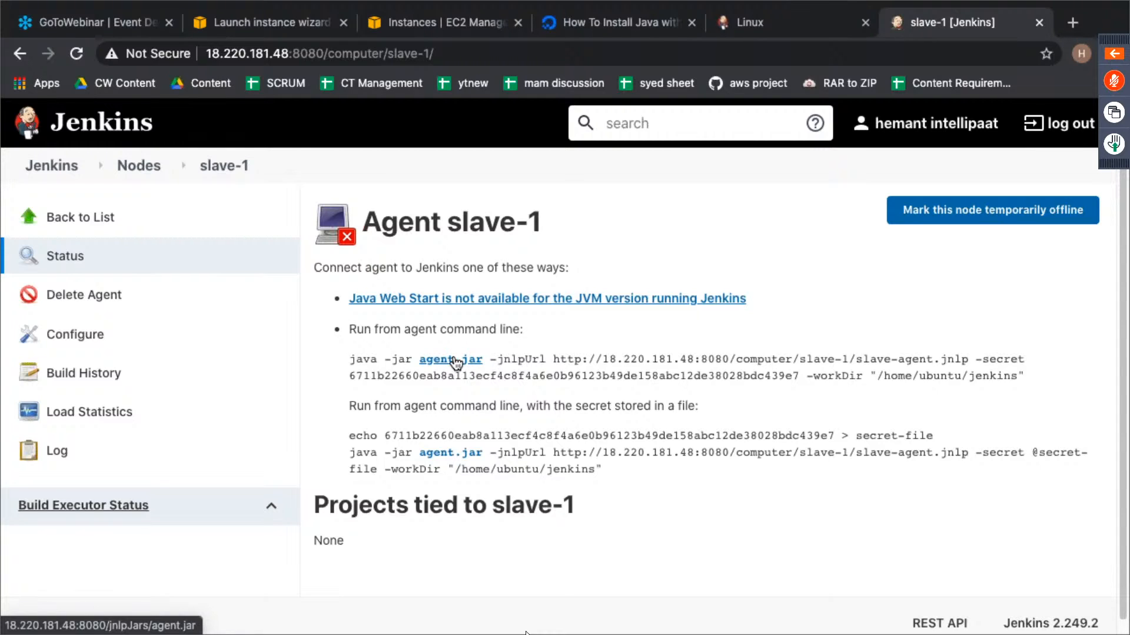
click(454, 360)
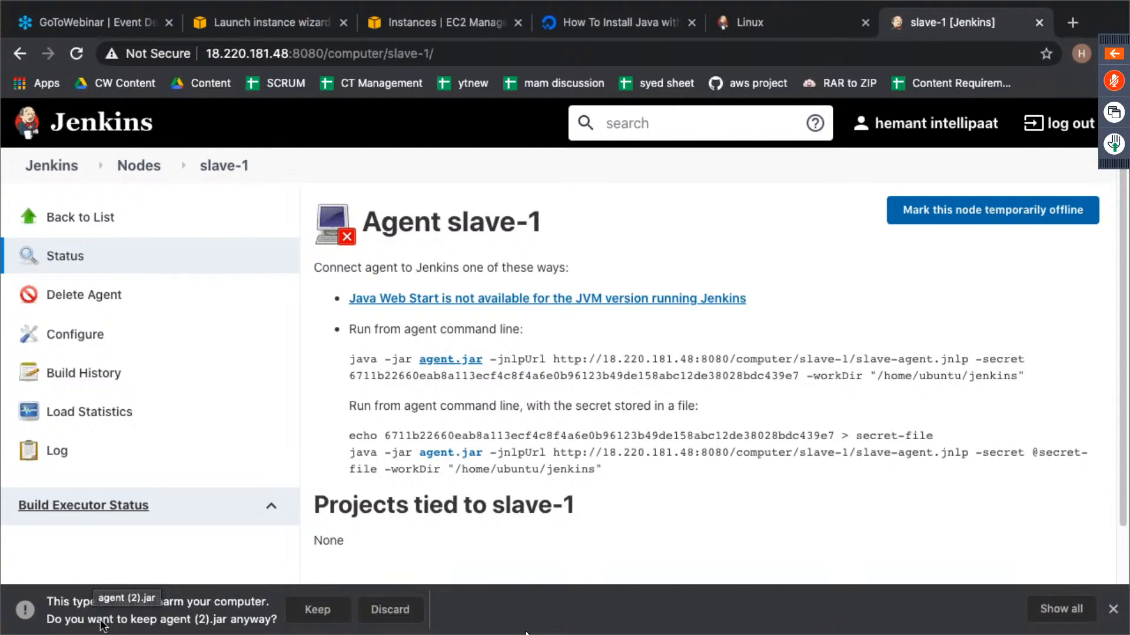
click(313, 616)
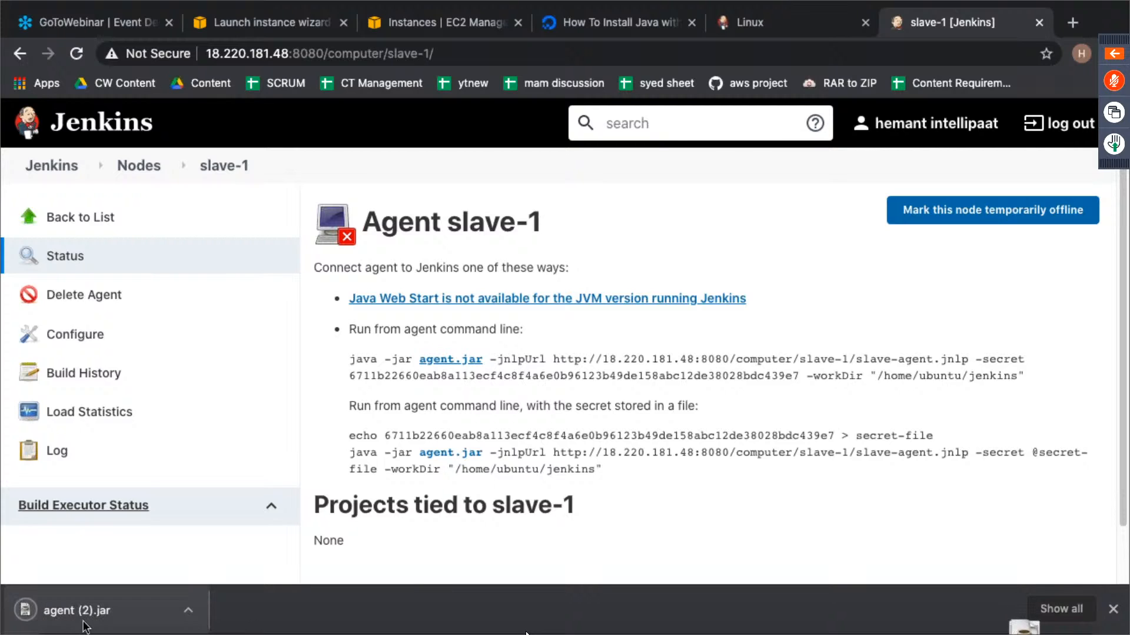
click(194, 618)
click(263, 587)
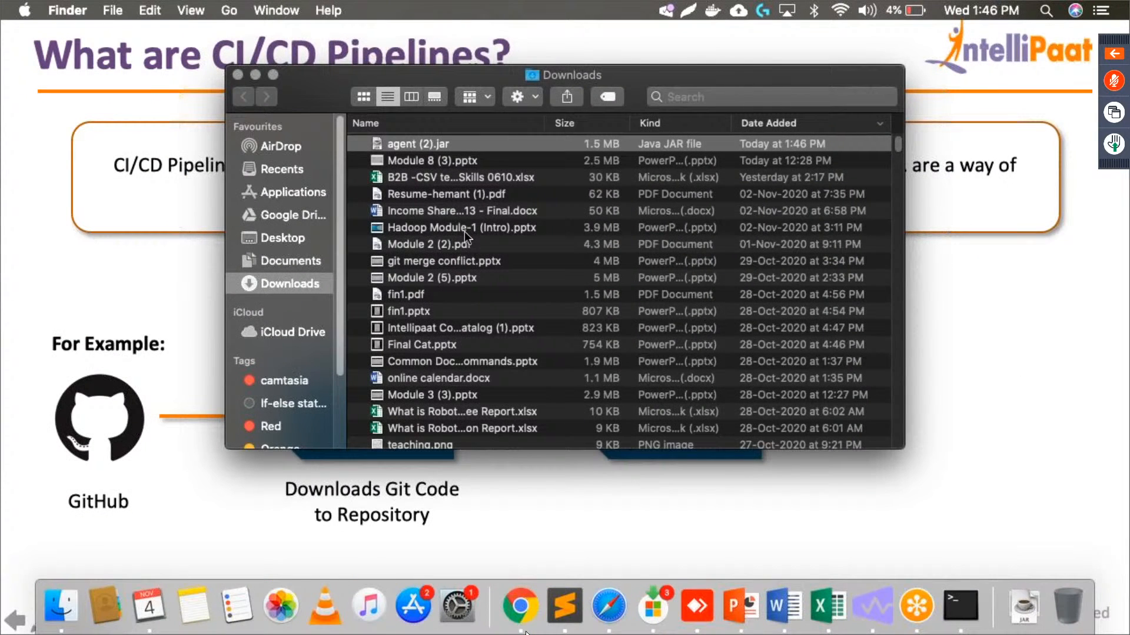
- Sort the Downloads folder by kind and look through the list for older copies of the agent JAR
scroll(464, 231, down, 5)
scroll(464, 231, up, 3)
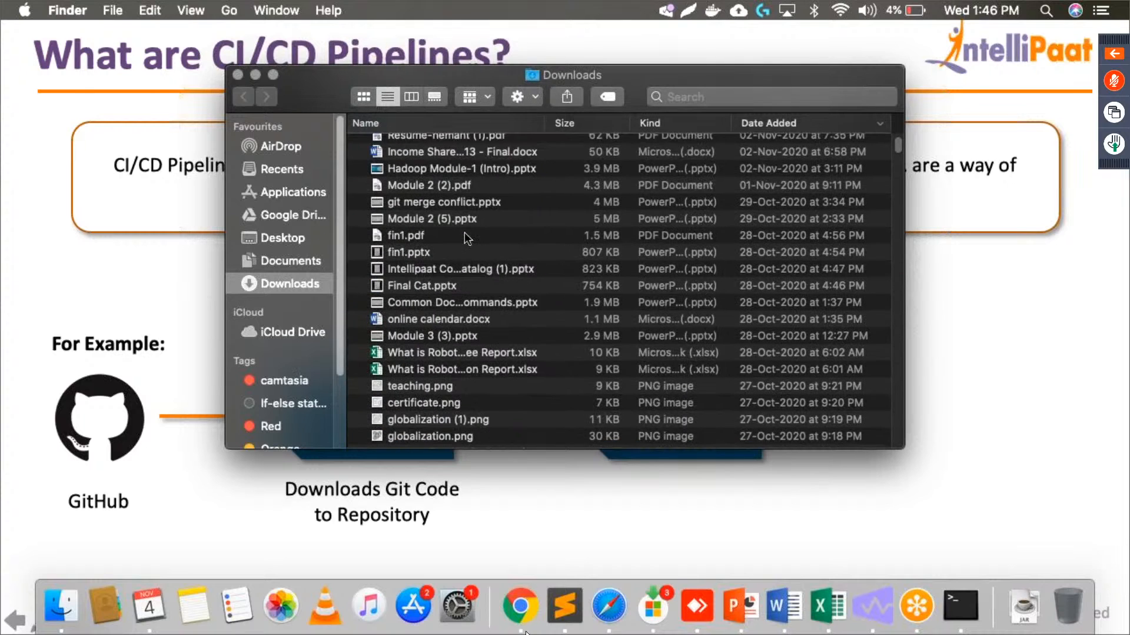
scroll(464, 232, down, 8)
scroll(465, 232, up, 5)
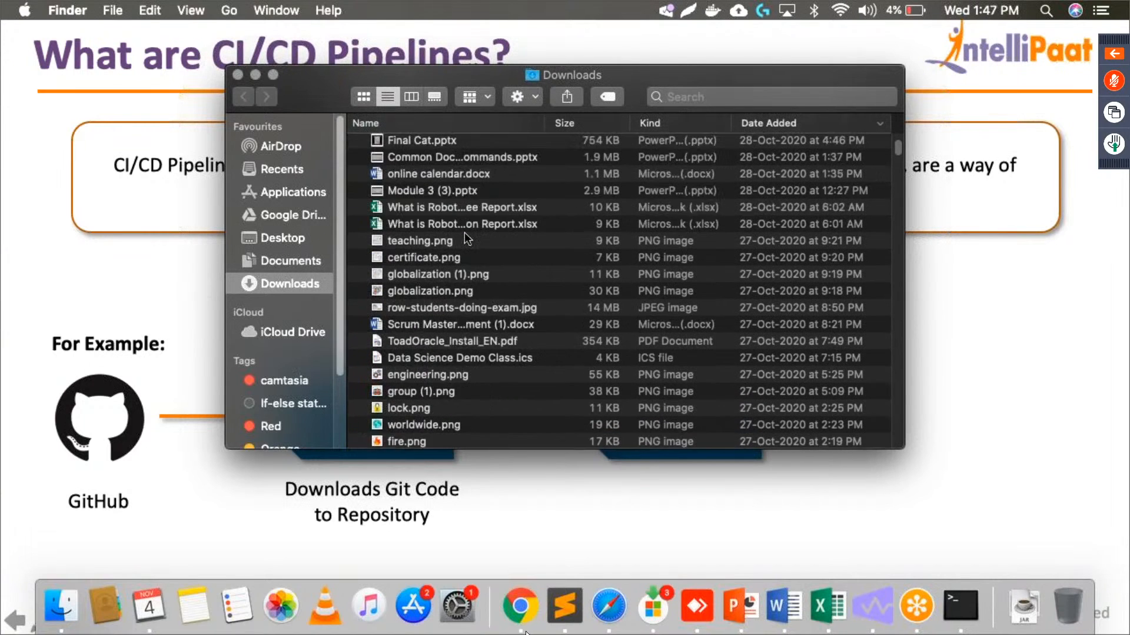
scroll(464, 232, up, 3)
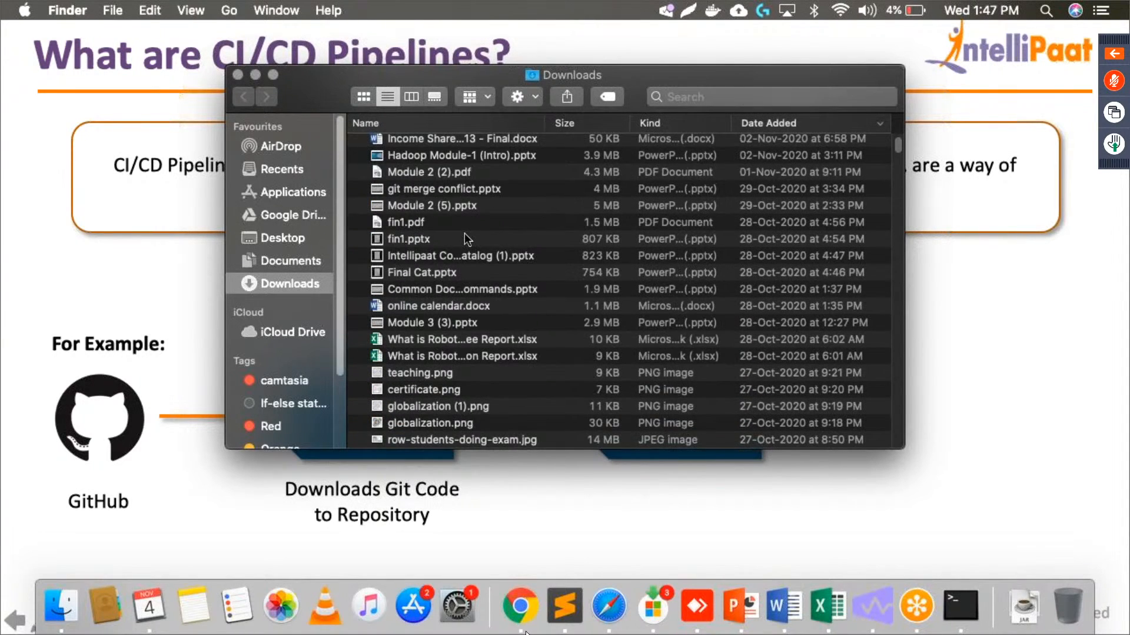
scroll(464, 233, up, 3)
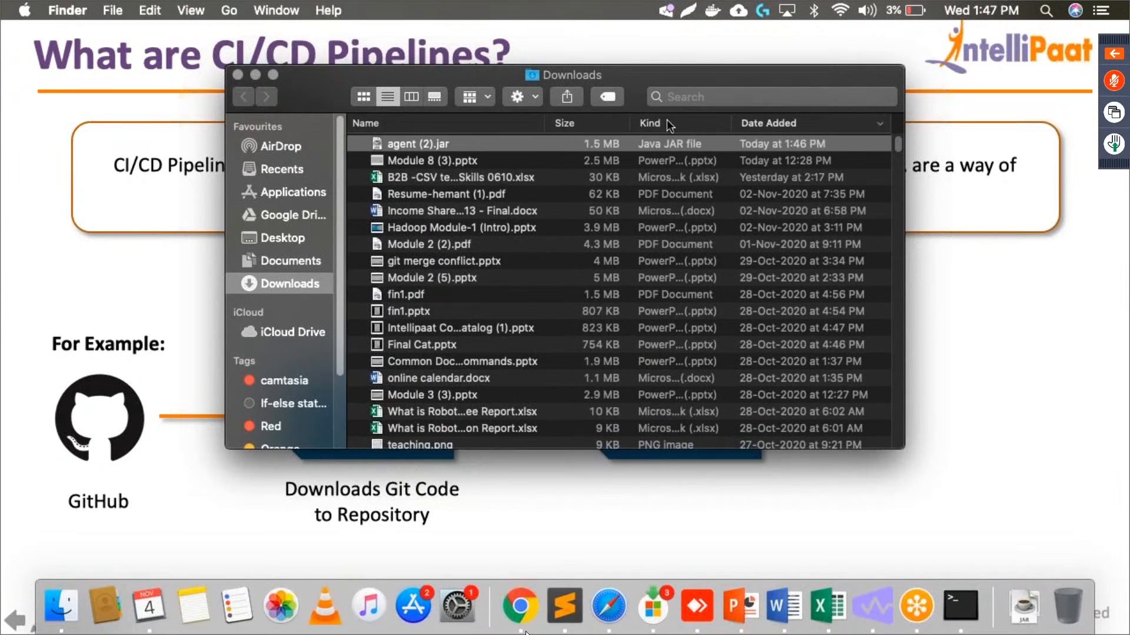
click(666, 119)
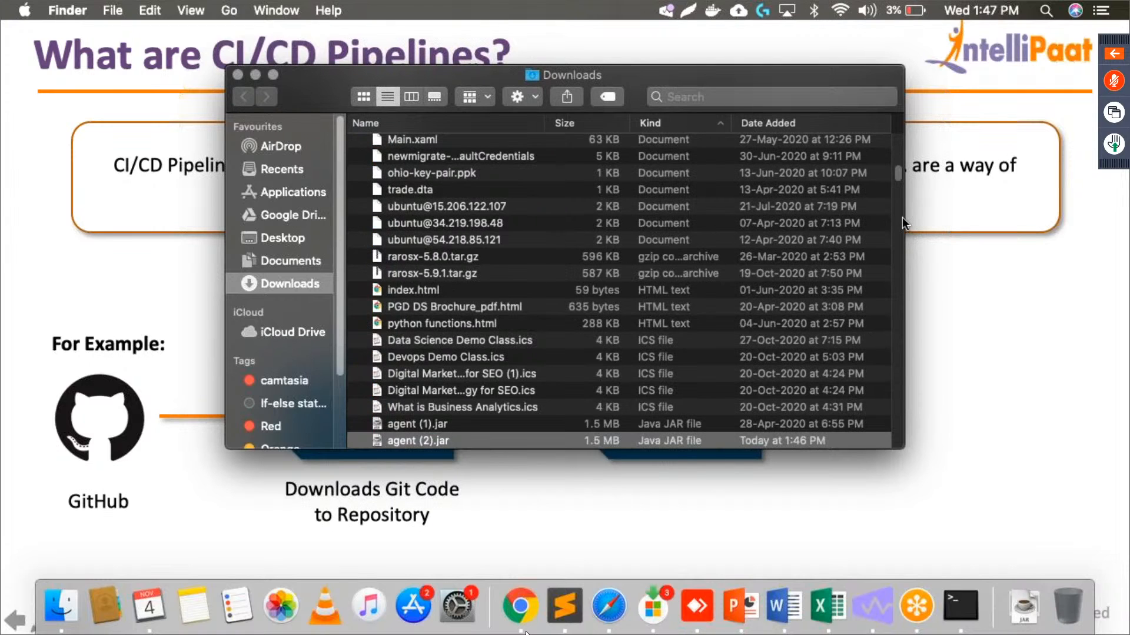
drag(898, 175, 898, 187)
drag(902, 237, 915, 477)
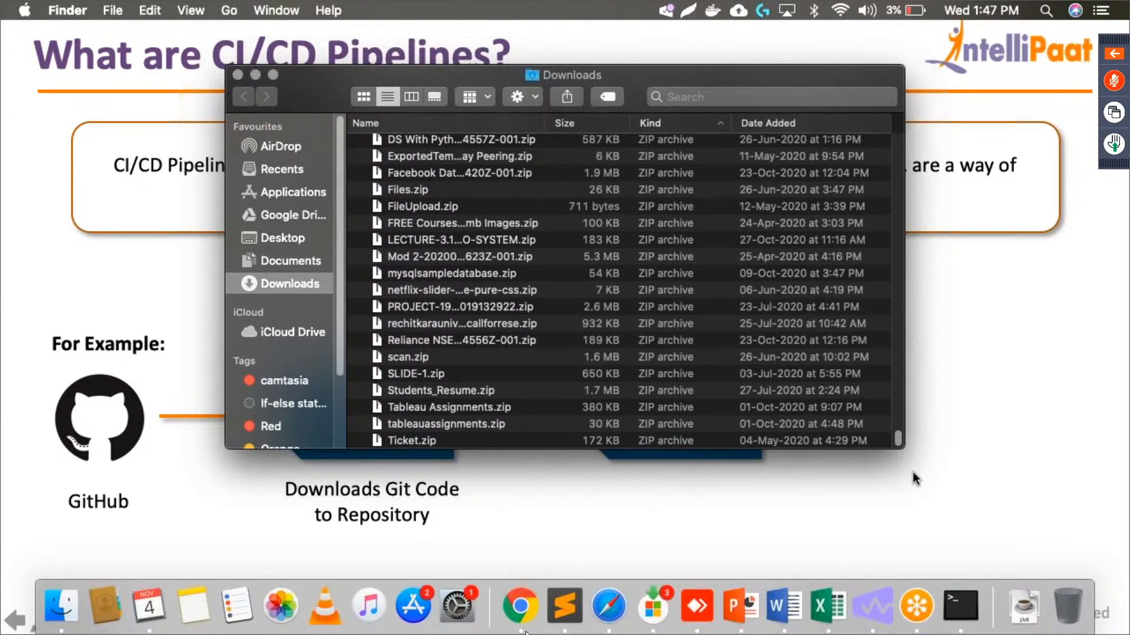
scroll(804, 141, up, 15)
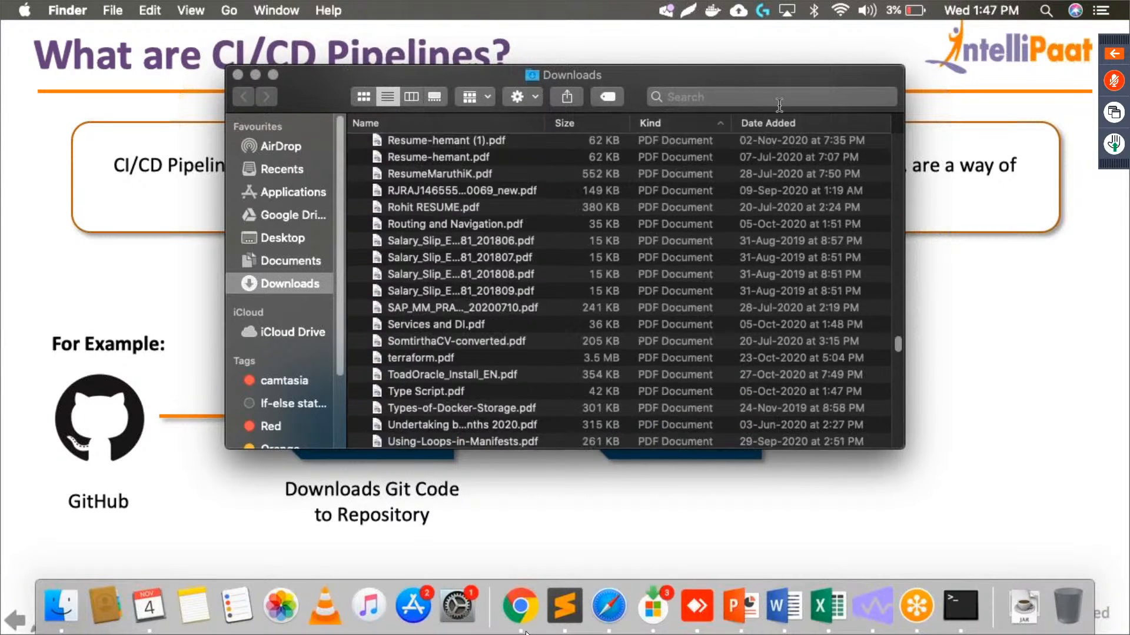
- Search for "agent" and restrict the search to the Downloads folder
click(776, 100)
text(a)
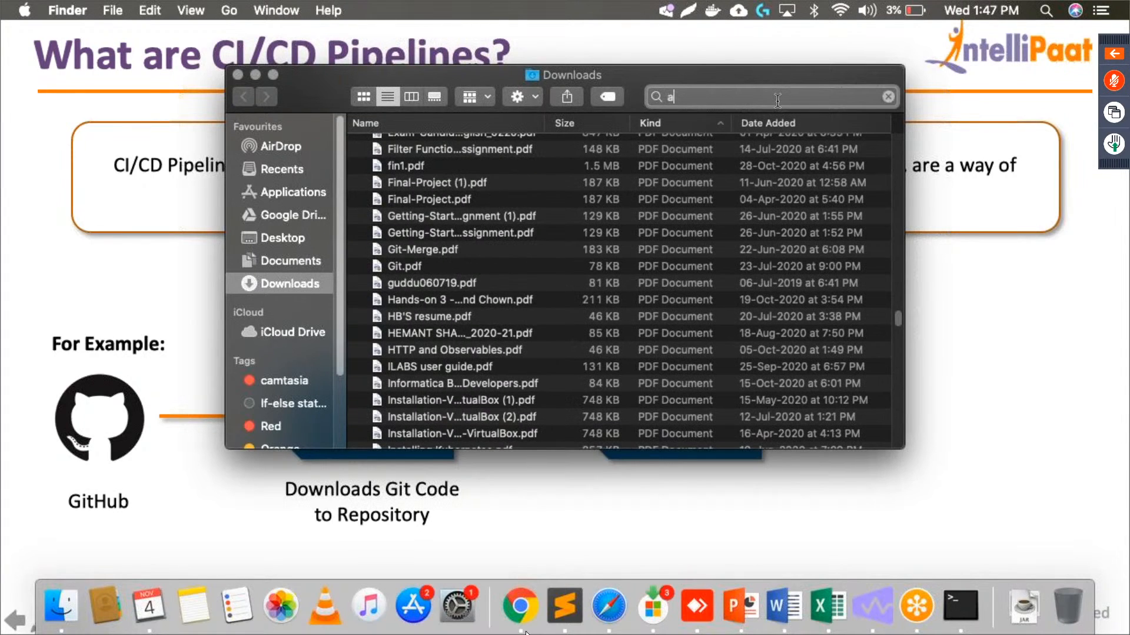
text(gent)
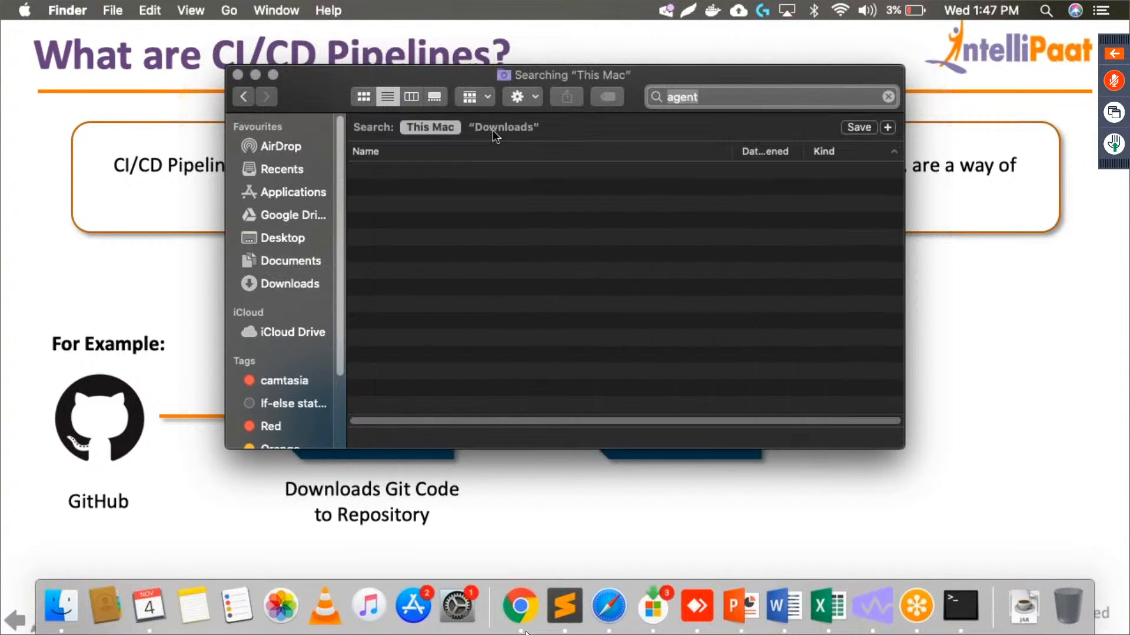
click(493, 129)
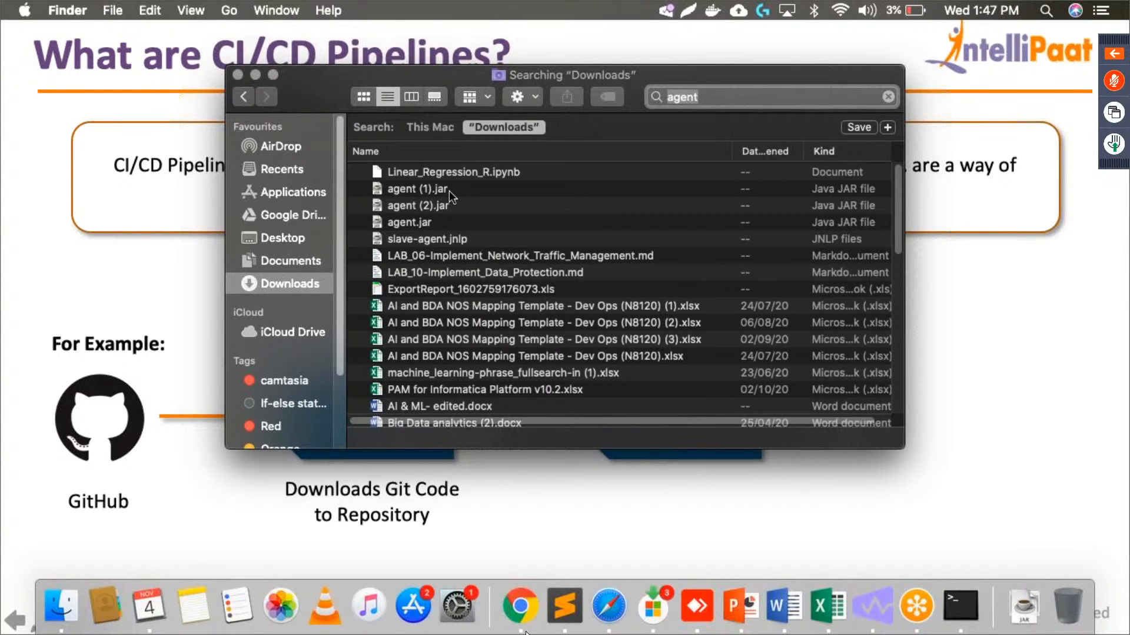
- Move the old agent (1).jar and agent.jar files from Downloads to the Bin
click(450, 190)
key(super+BackSpace)
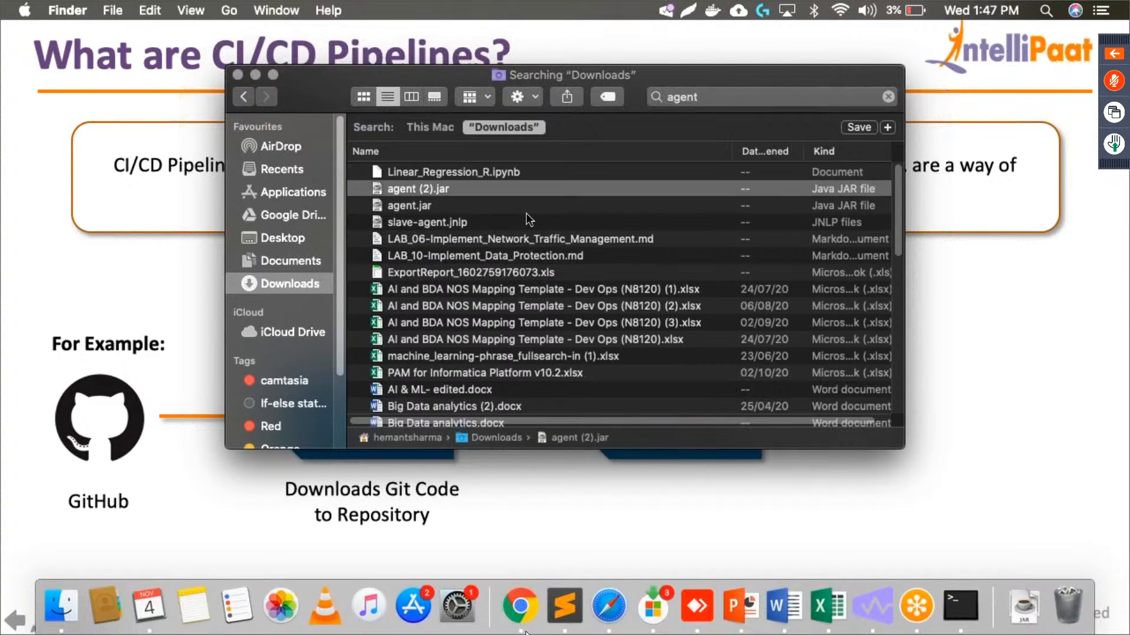
click(492, 207)
key(super+BackSpace)
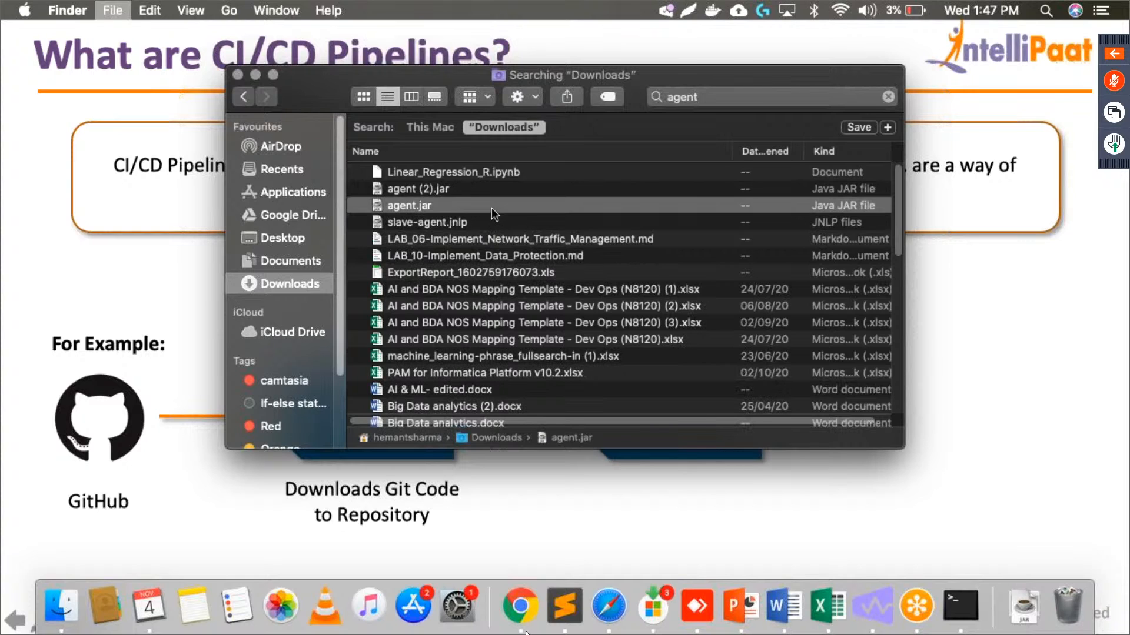
- Rename the downloaded agent (2).jar file to agent.jar
right_click(479, 188)
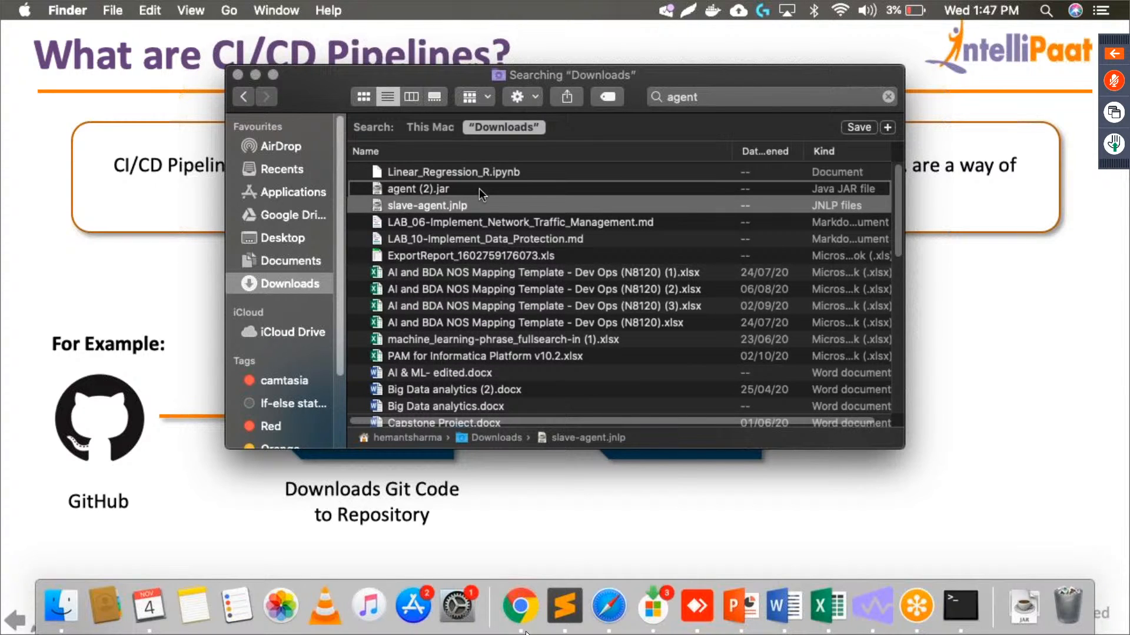
click(448, 191)
click(449, 192)
right_click(448, 192)
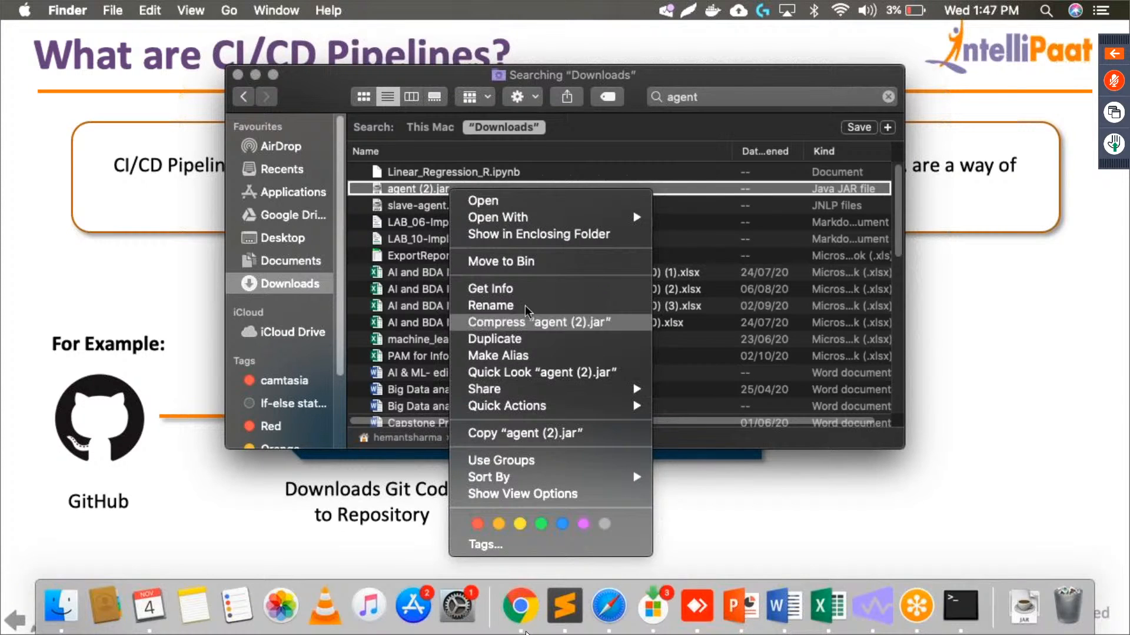
click(524, 306)
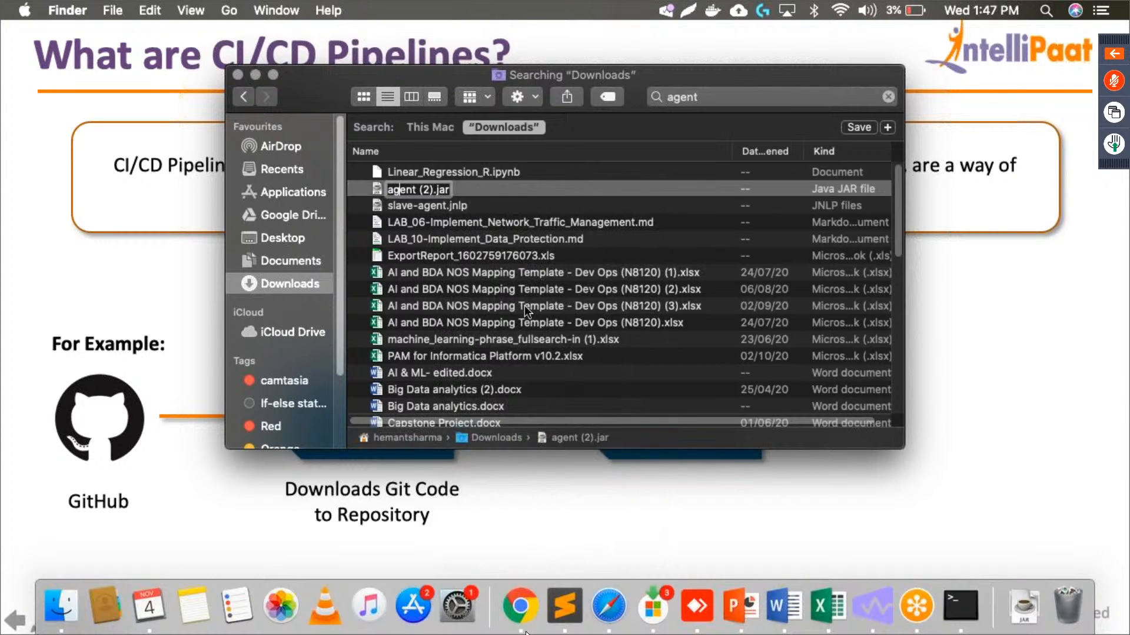
key(Delete)
key(Delete)
key(Delete)
key(Delete)
key(Return)
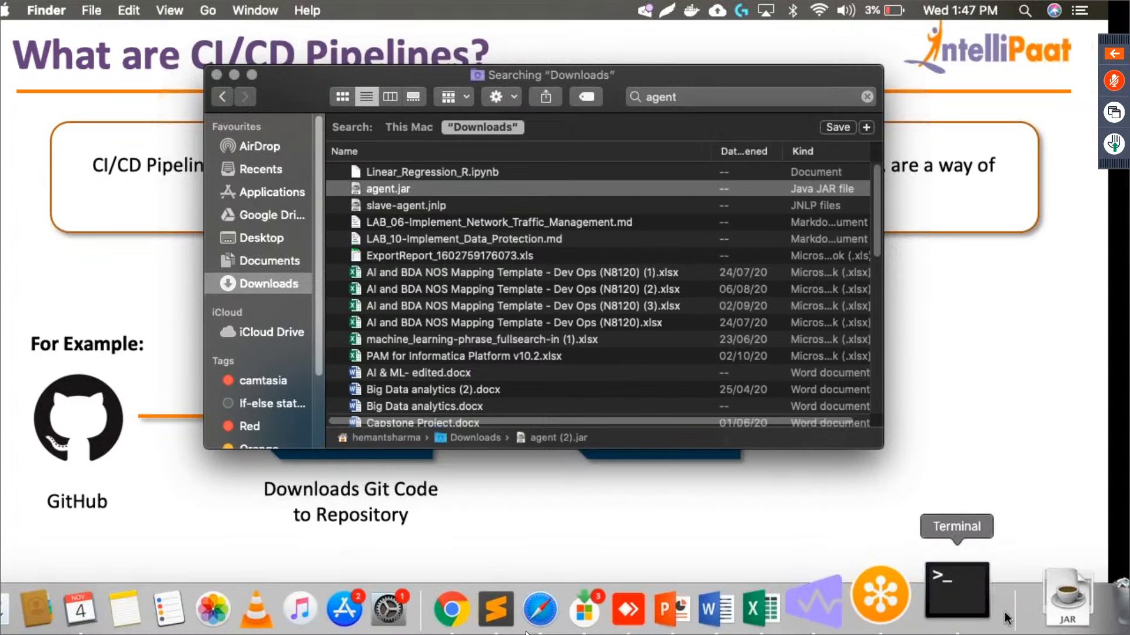
- Switch to Terminal, open a new local shell session and change to the Downloads directory
click(1001, 612)
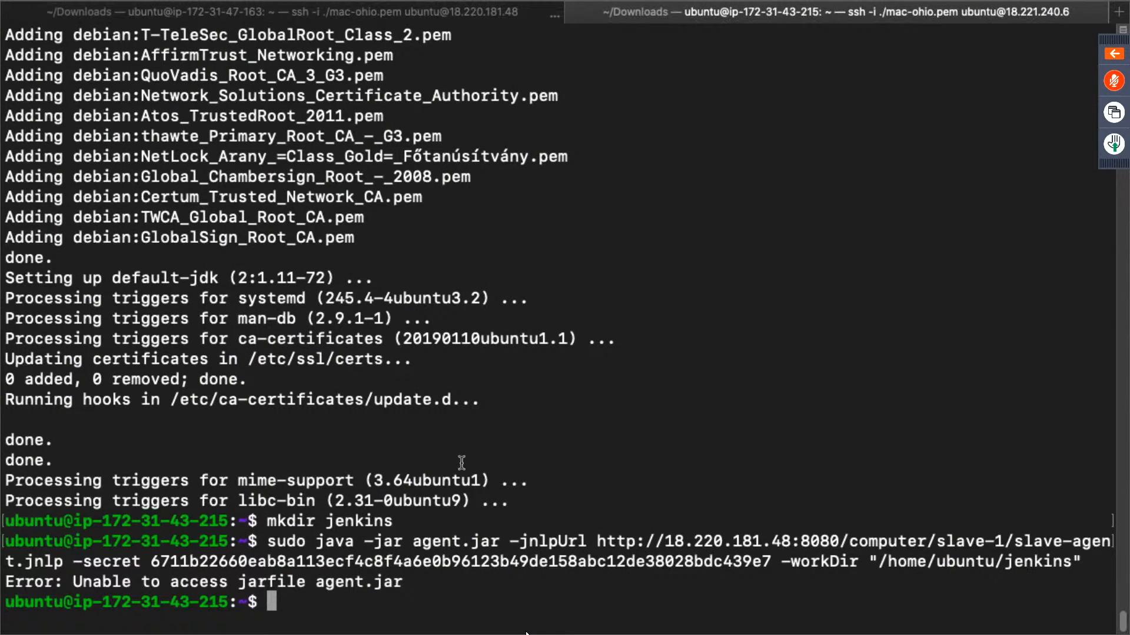
key(super+t)
text(cd Dow)
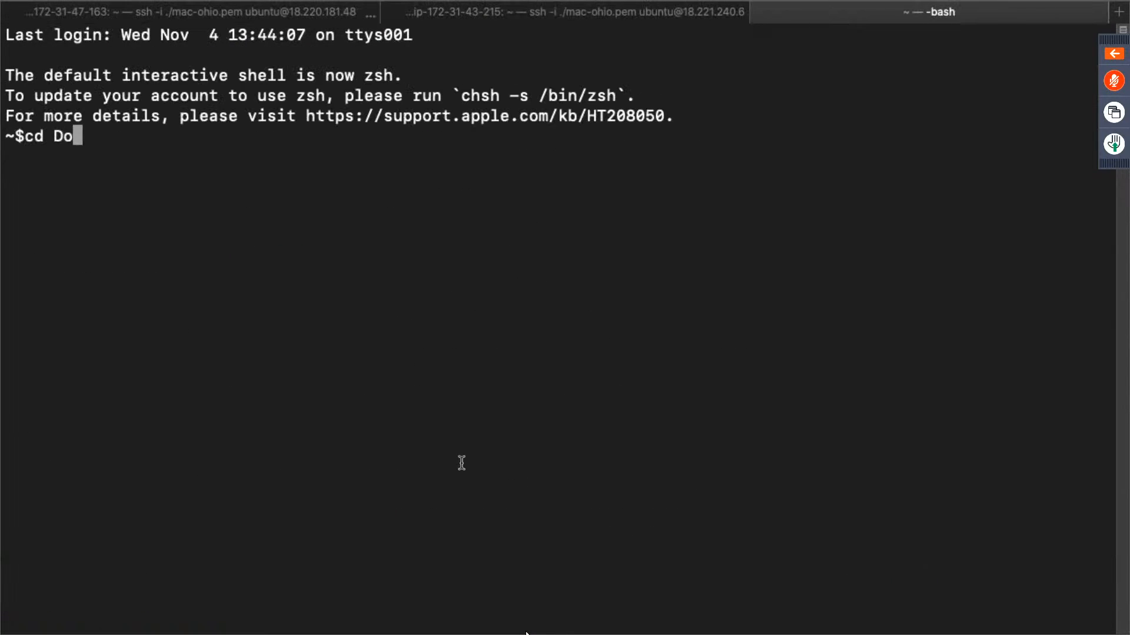
key(Tab)
key(Return)
- Compose the beginning of the copy command: scp -i ./mac-ohio.pem ./agent.jar ubuntu@
text(scp -i)
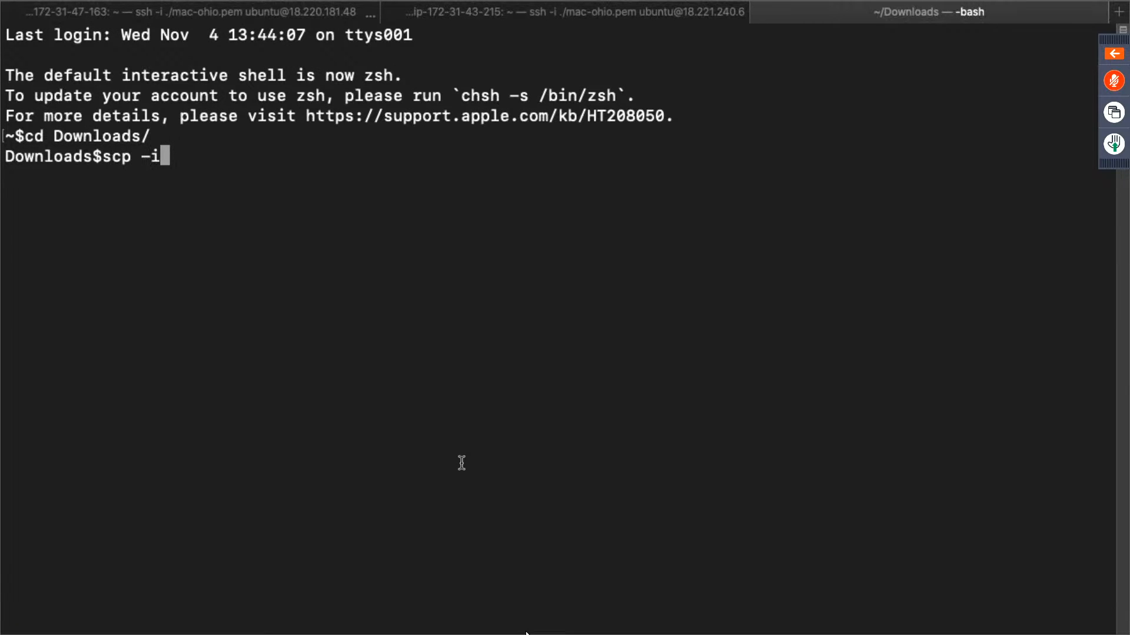
text( ./mac)
text(-ohio.pem)
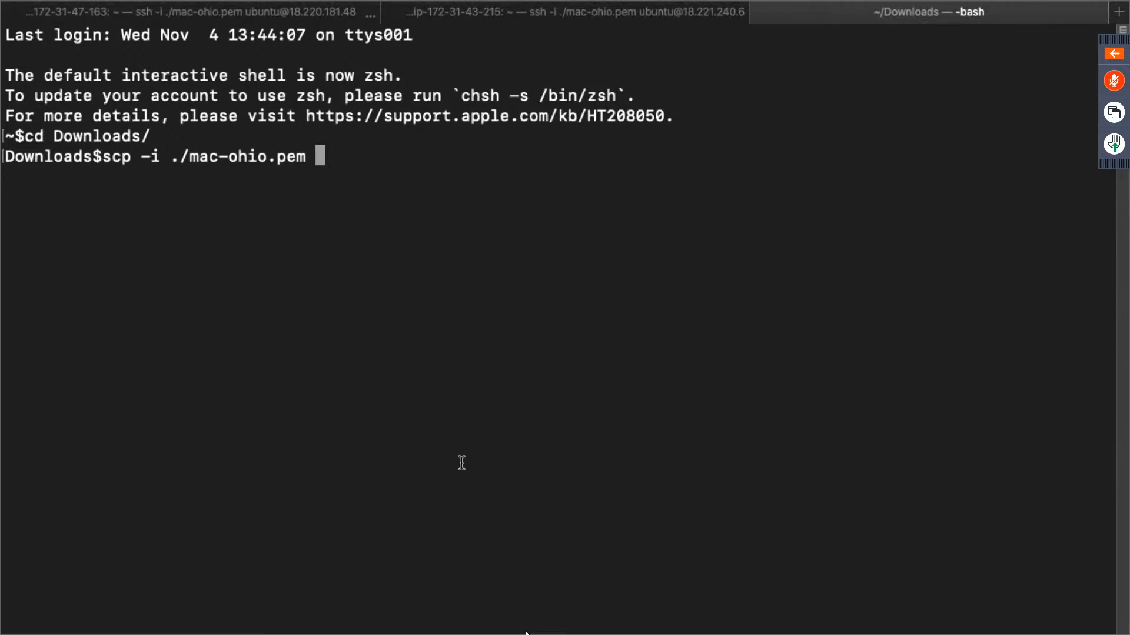
text(./)
text(a)
key(Tab)
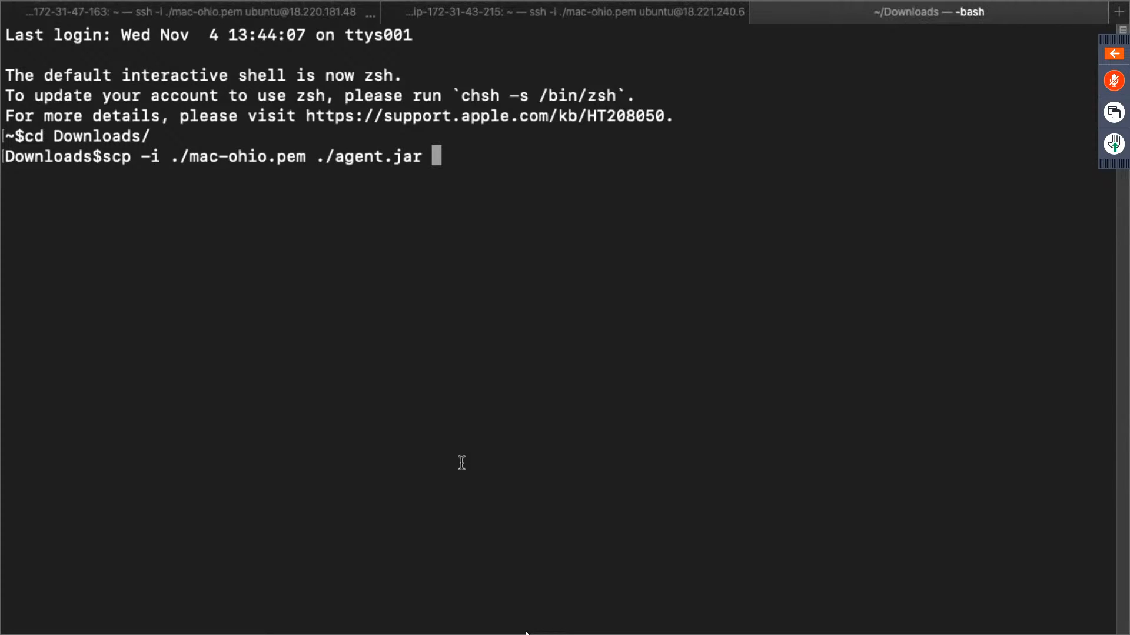
text(ubuntu)
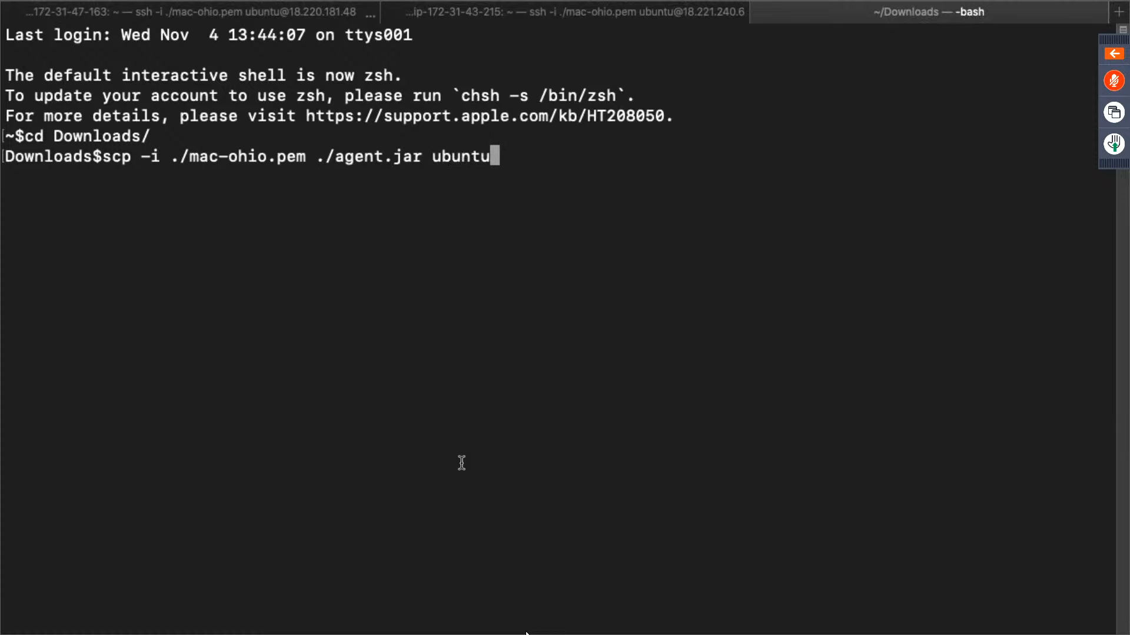
text(@)
key(super+v)
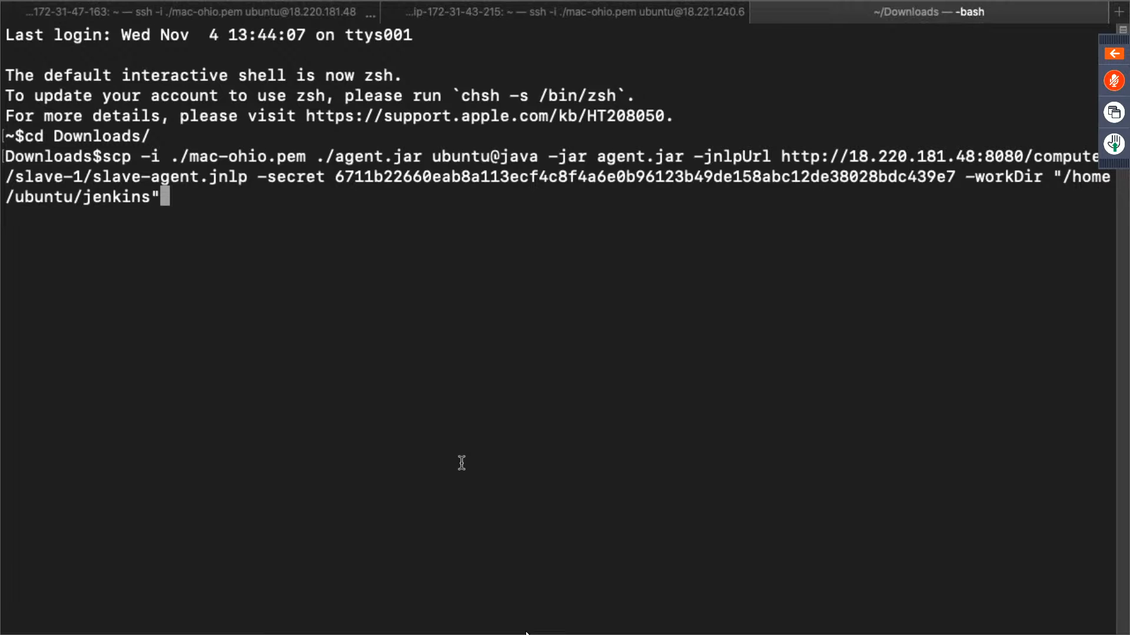
key(ctrl+c)
key(Up)
key(Up)
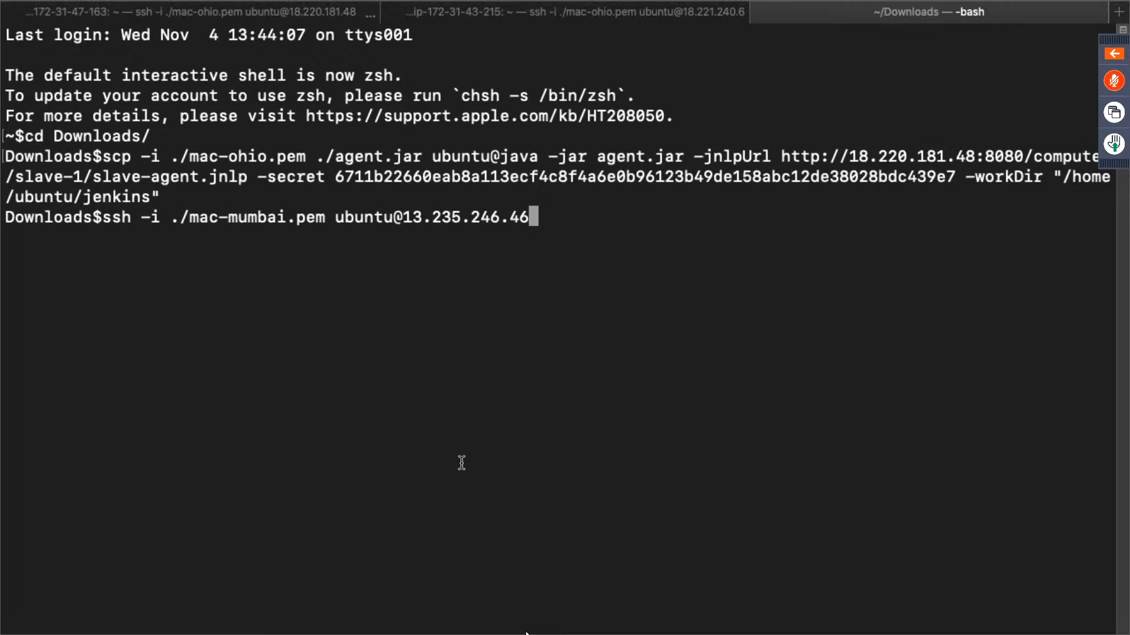
key(BackSpace)
key(BackSpace)
key(BackSpace)
key(BackSpace)
key(BackSpace)
key(BackSpace)
key(BackSpace)
key(BackSpace)
key(BackSpace)
key(BackSpace)
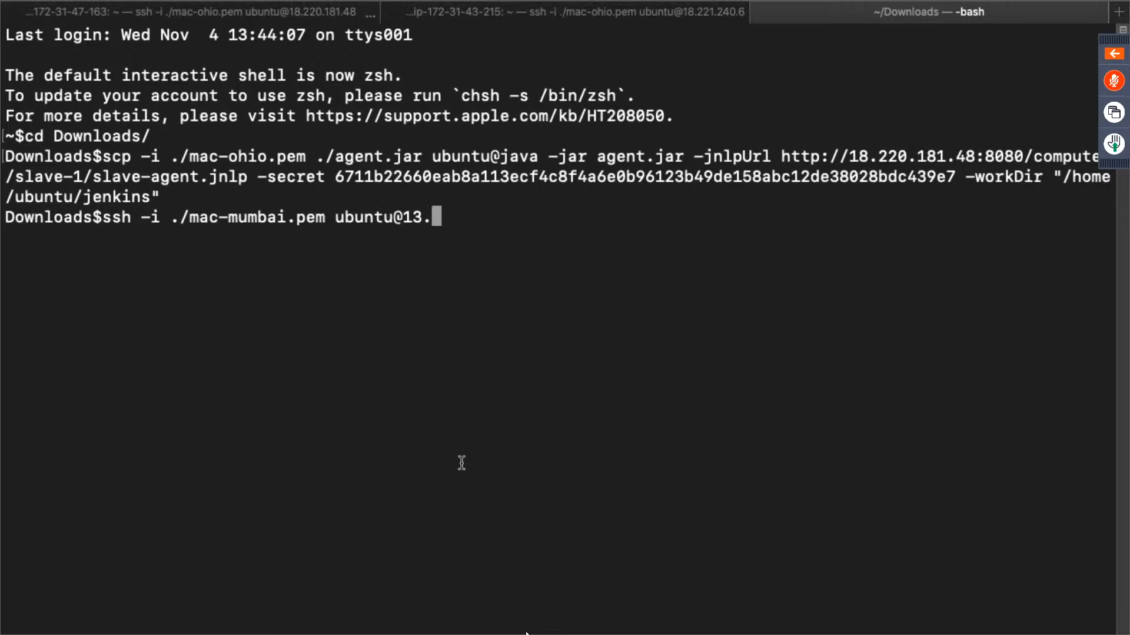
key(BackSpace)
key(BackSpace)
key(BackSpace)
key(BackSpace)
key(BackSpace)
key(Down)
key(Down)
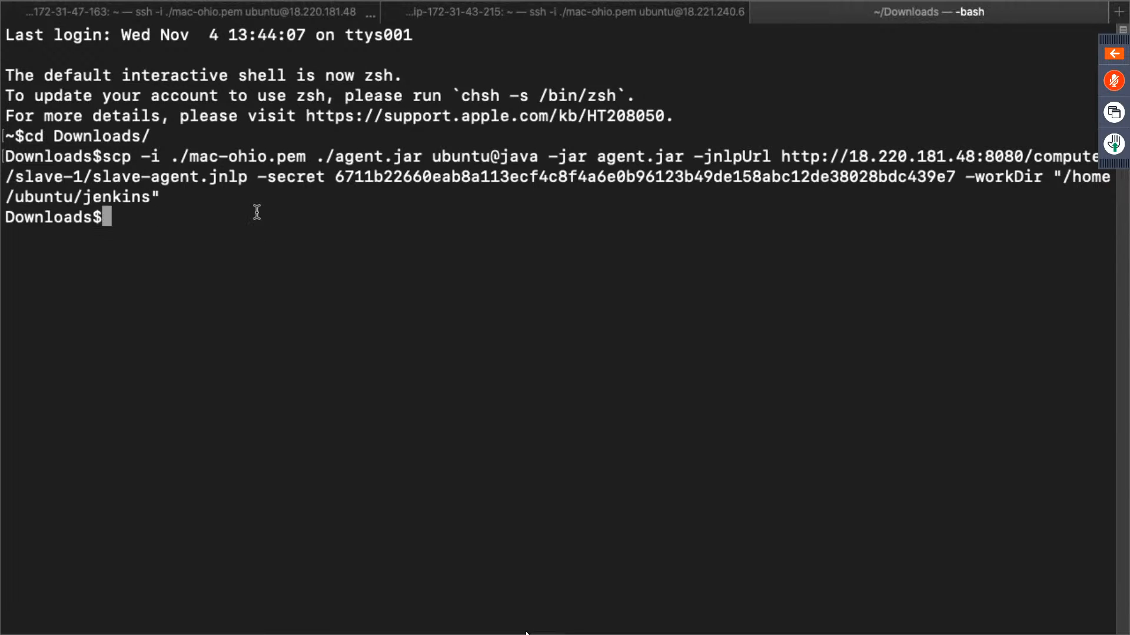
- Re-enter scp -i ./mac-ohio.pem ./agent.jar ubuntu@ and append the slave instance's public IP 18.221.240.6 copied from the EC2 console
drag(104, 156, 502, 158)
key(super+v)
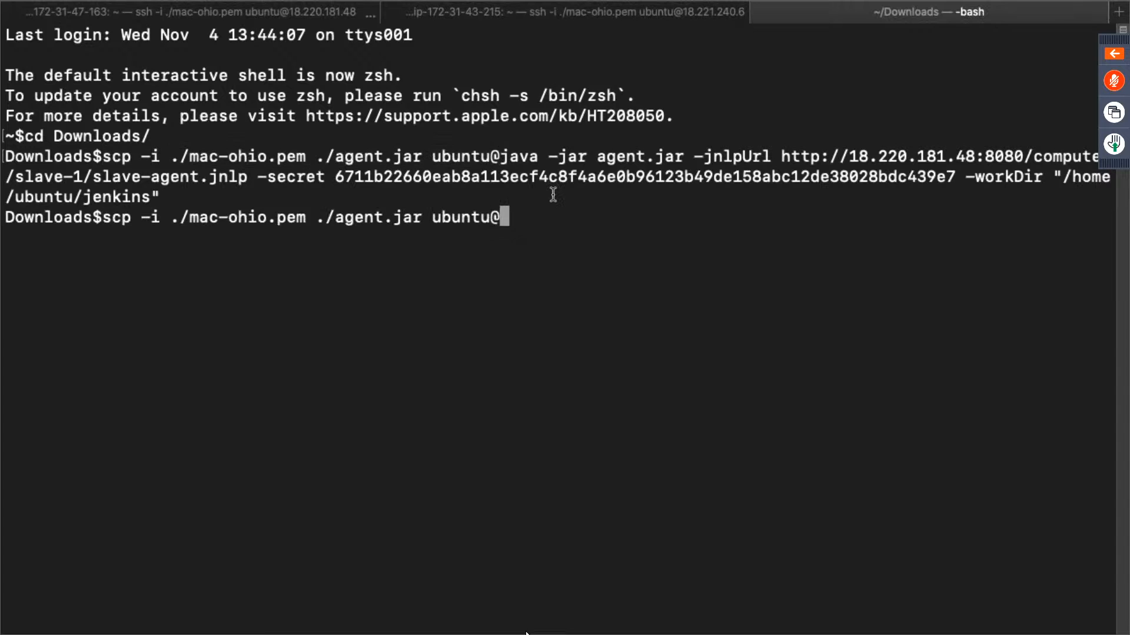
key(ctrl+Right)
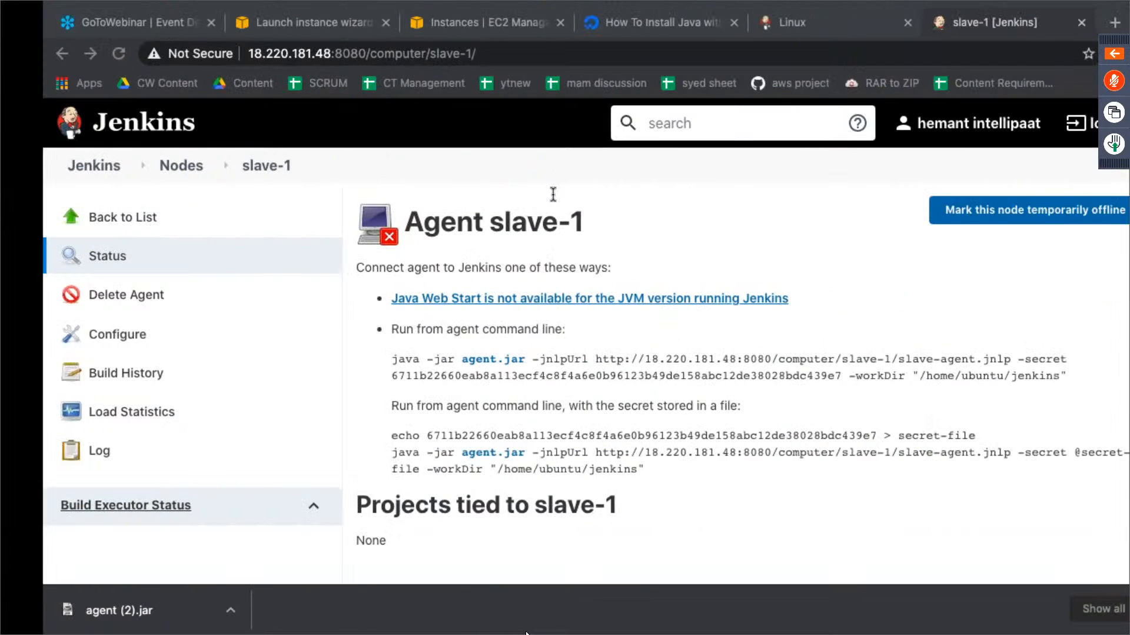
click(445, 24)
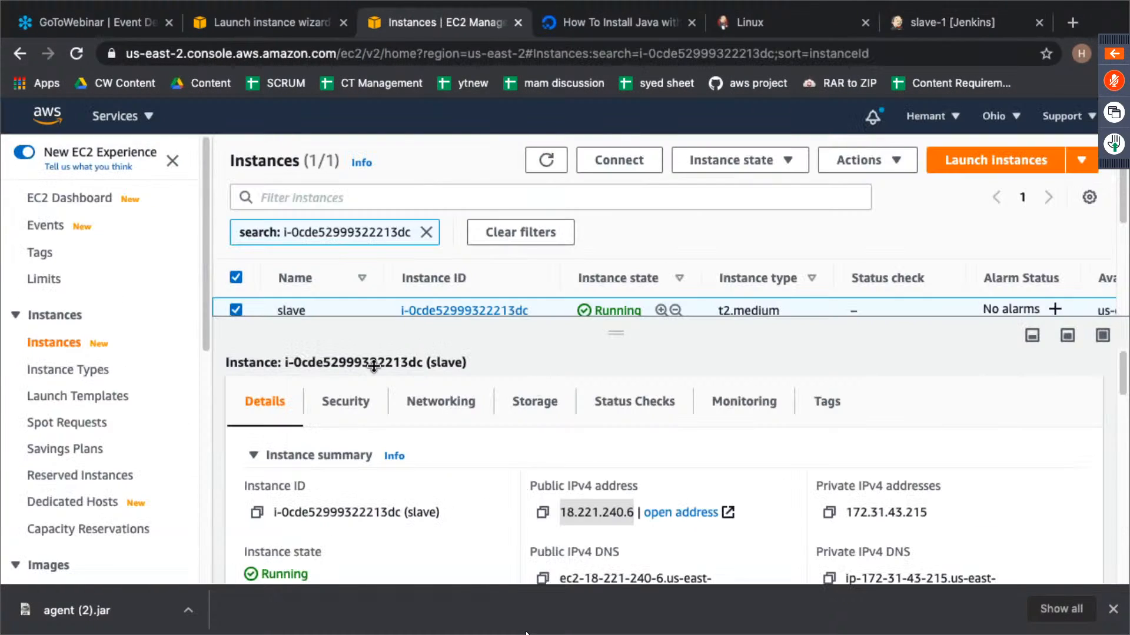
click(614, 514)
double_click(616, 484)
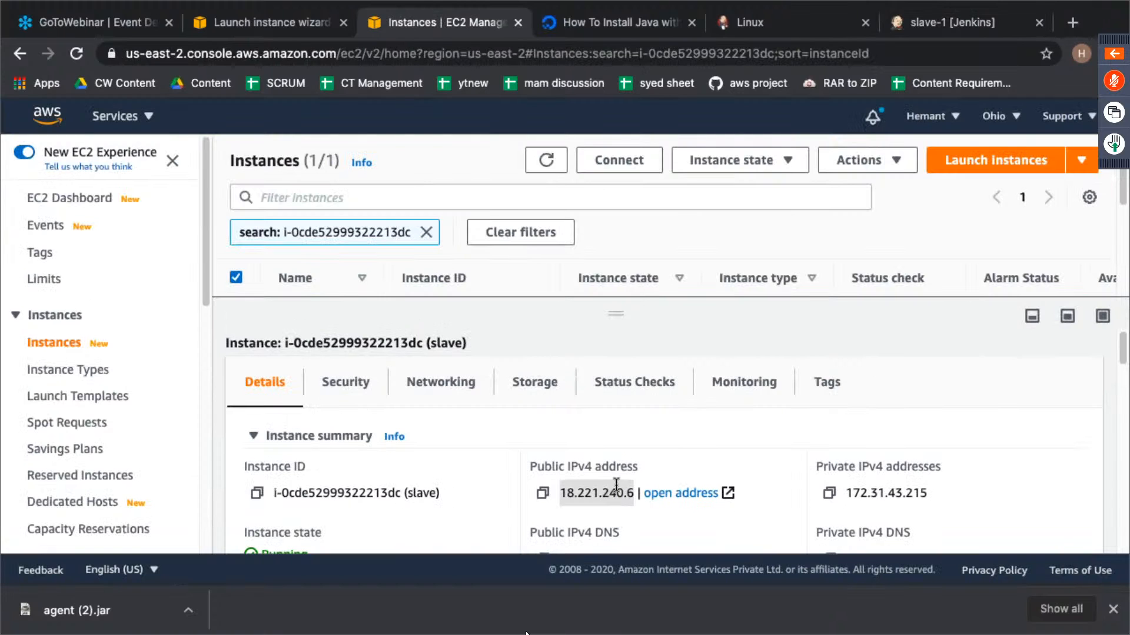
key(ctrl+Left)
key(super+v)
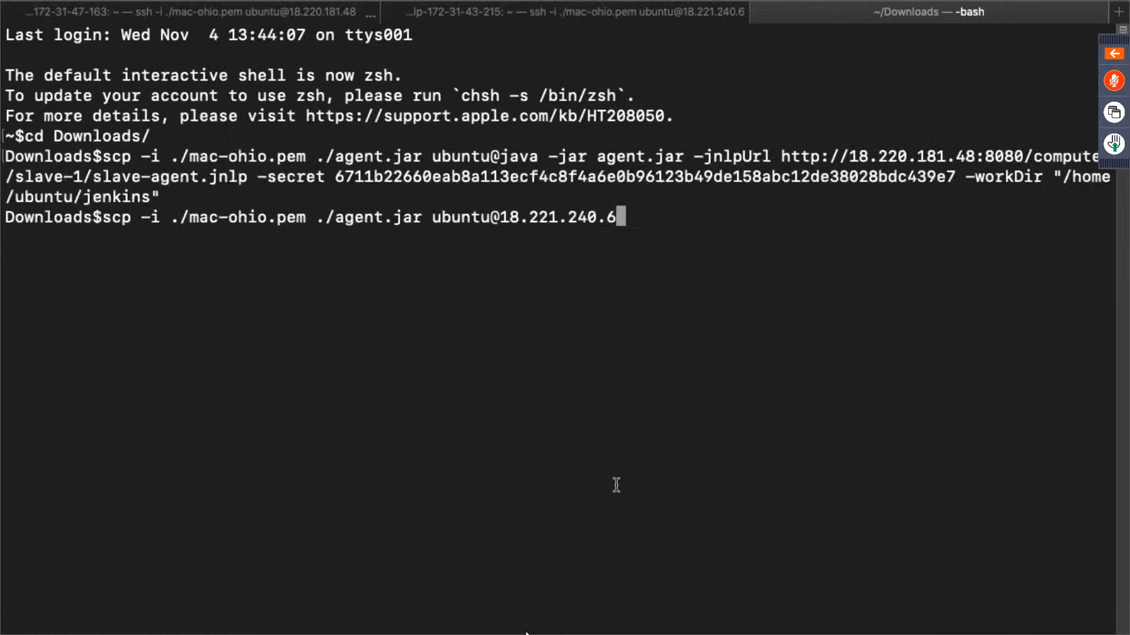
- Complete the scp target with :/home/ubuntu and run the transfer of agent.jar
text(:/home/ubuntu)
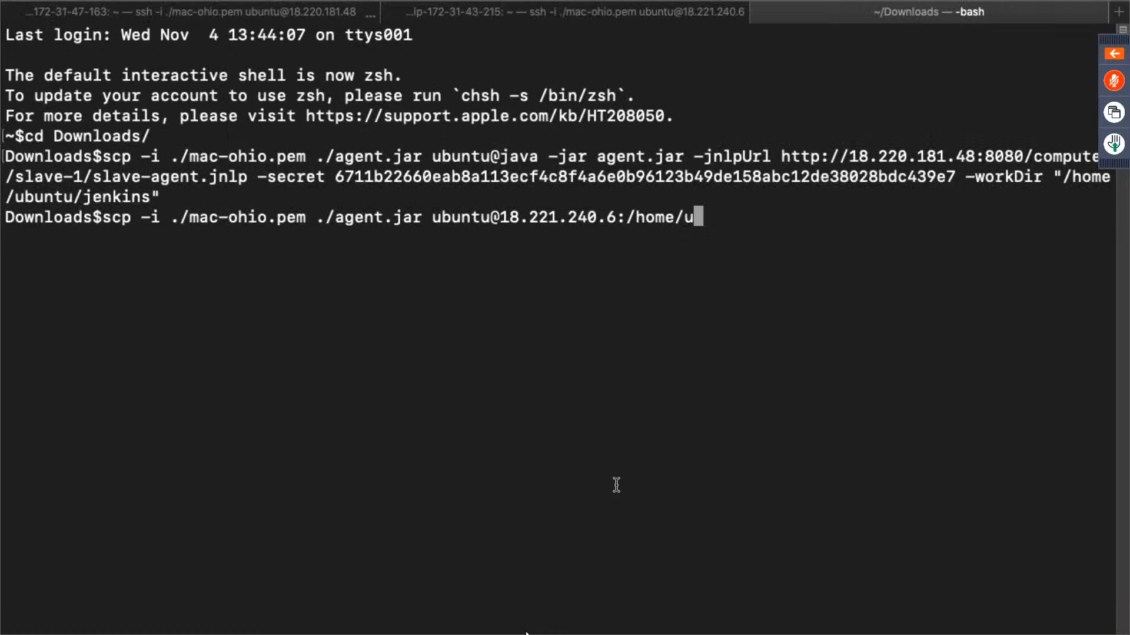
key(Return)
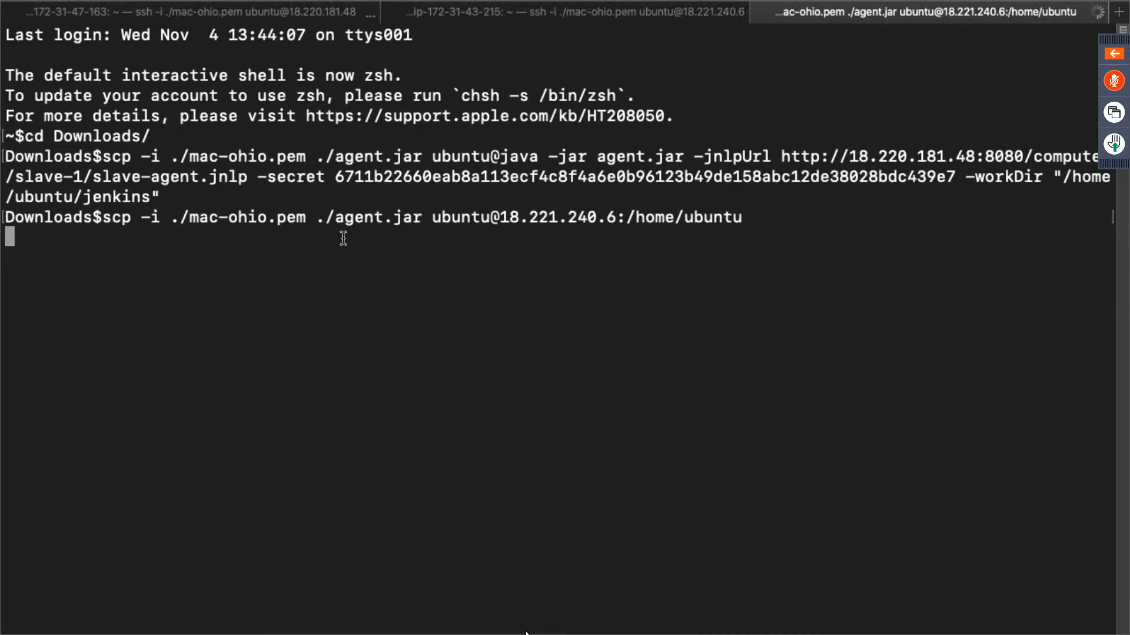
double_click(352, 220)
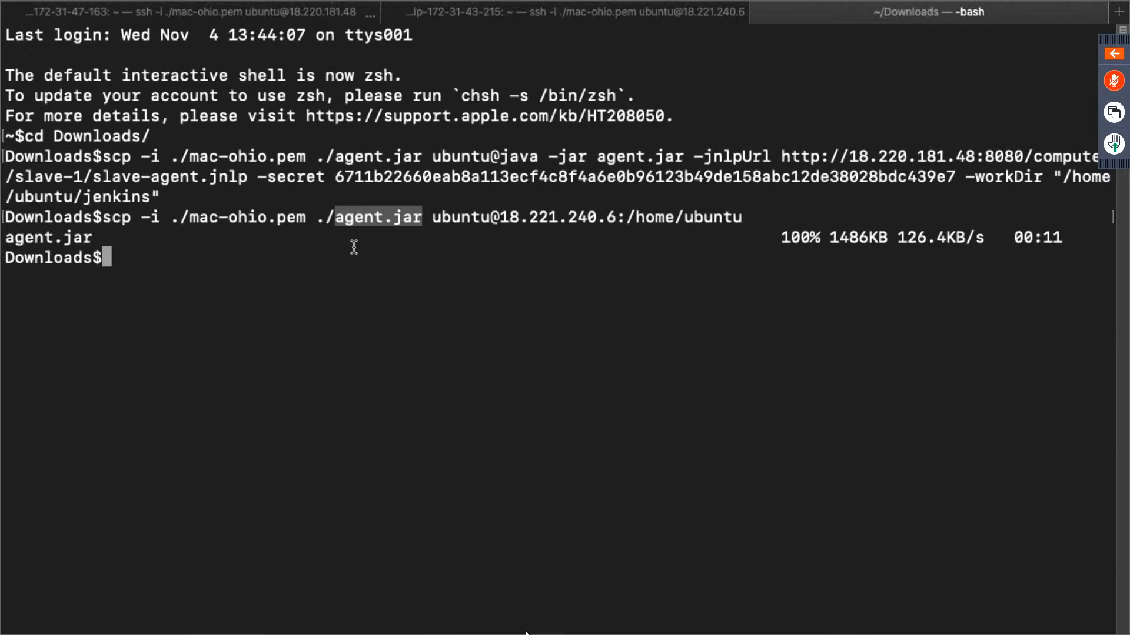
- List the files in the slave instance's home directory with ls to check for agent.jar
click(485, 13)
text(ls)
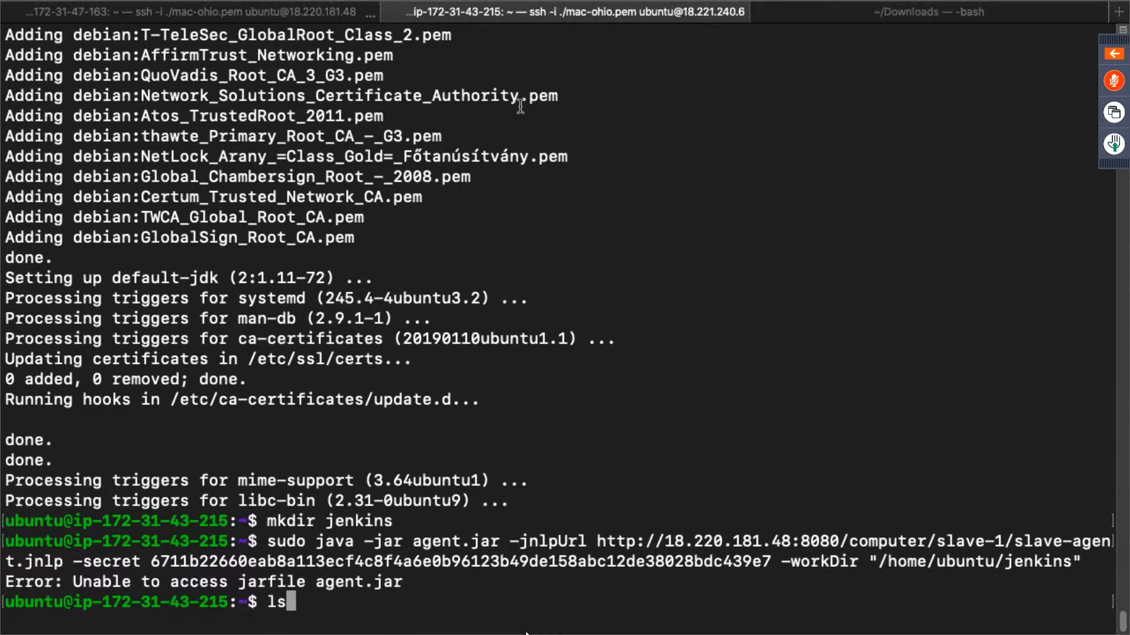
key(Return)
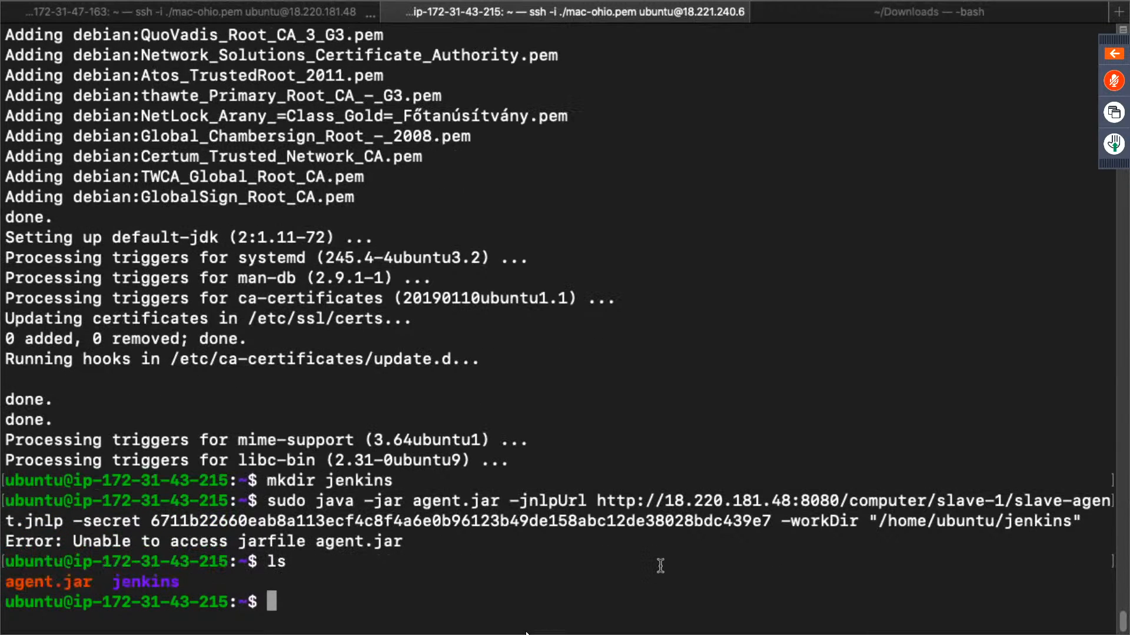
- Rerun the earlier sudo java -jar agent.jar command, including the agent secret, on the slave instance
text(ls)
key(Up)
key(Up)
key(Return)
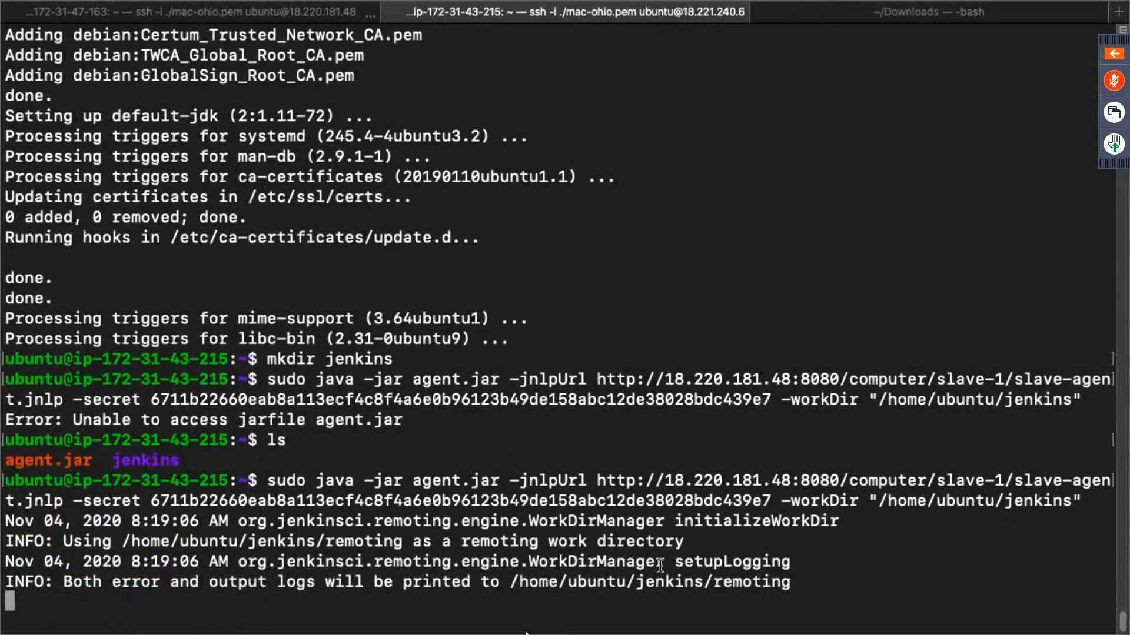
double_click(124, 582)
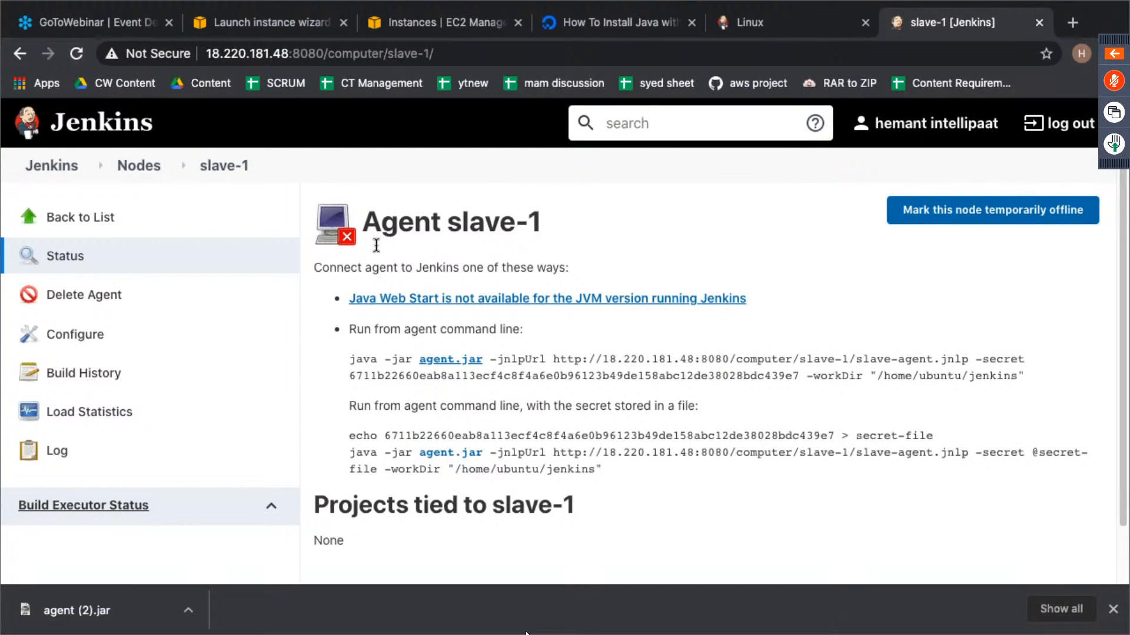
- Reload the slave-1 page in the browser, check the agent's connection status and return to the Jenkins dashboard
drag(312, 268, 358, 268)
drag(475, 267, 566, 268)
click(77, 54)
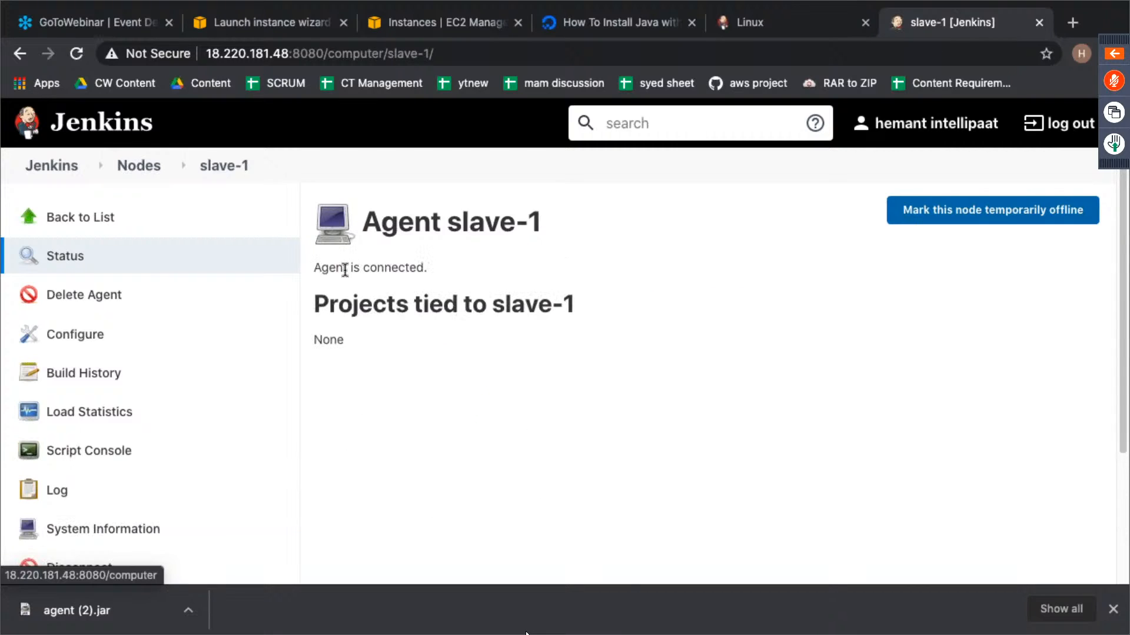
drag(335, 267, 450, 274)
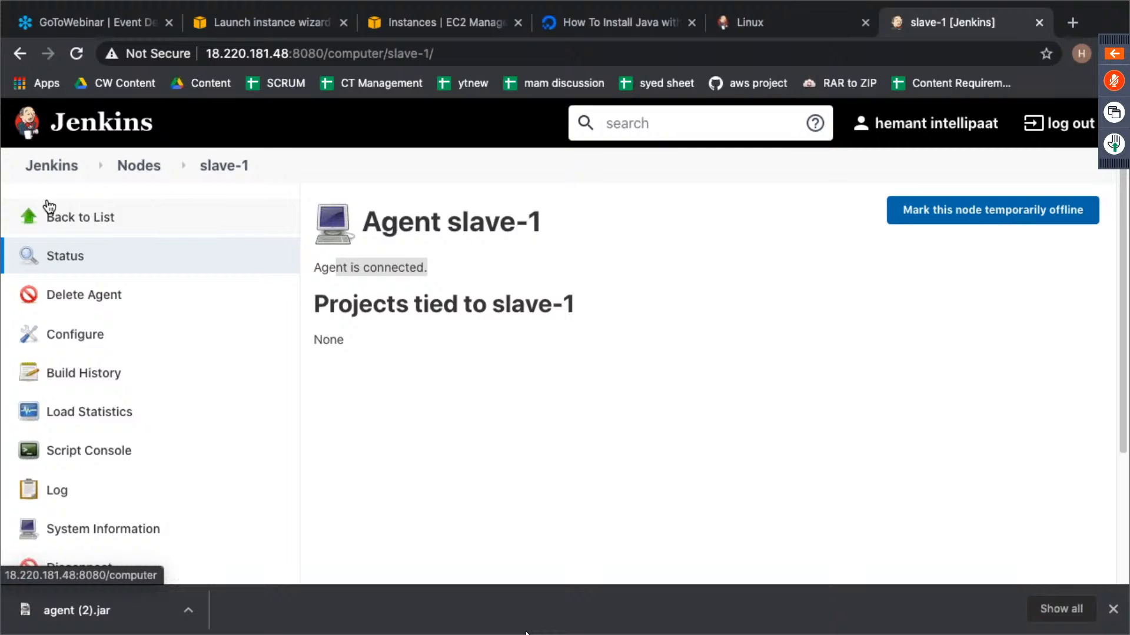
click(52, 166)
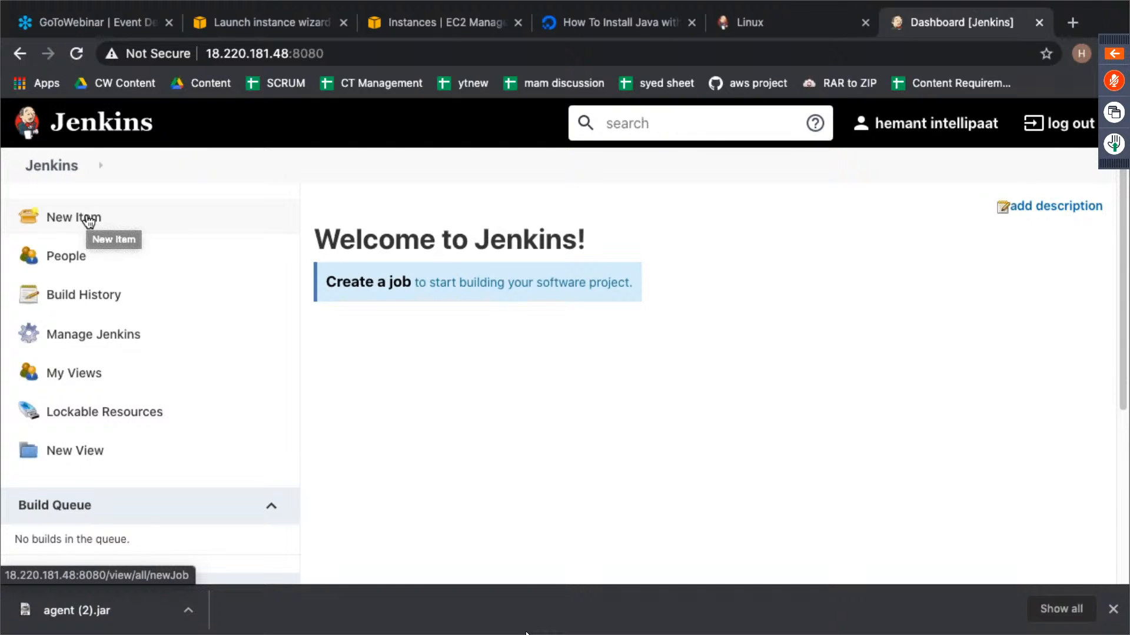
- Open GitHub in a new browser tab
click(1071, 23)
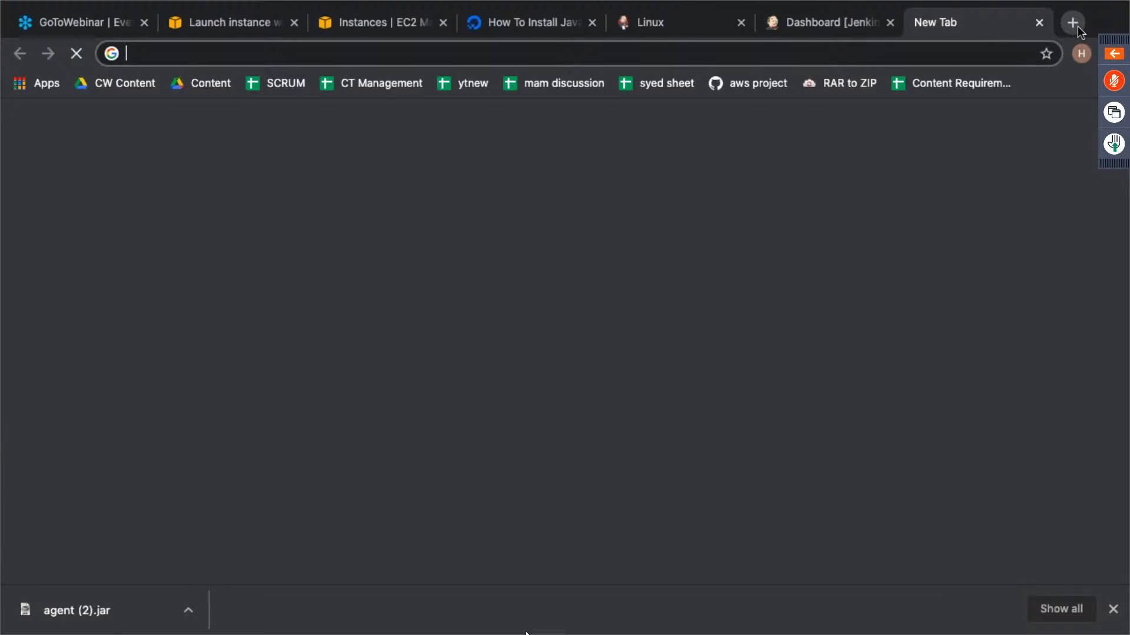
text(github)
key(Return)
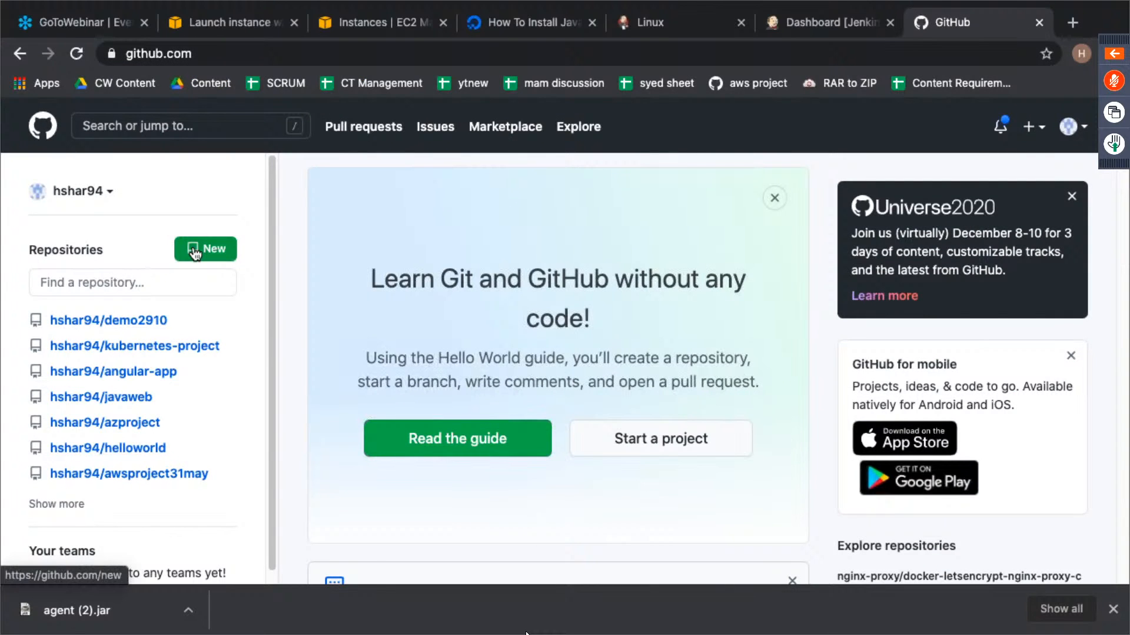
- Create a new public GitHub repository named demo04nov without any initial files
click(196, 251)
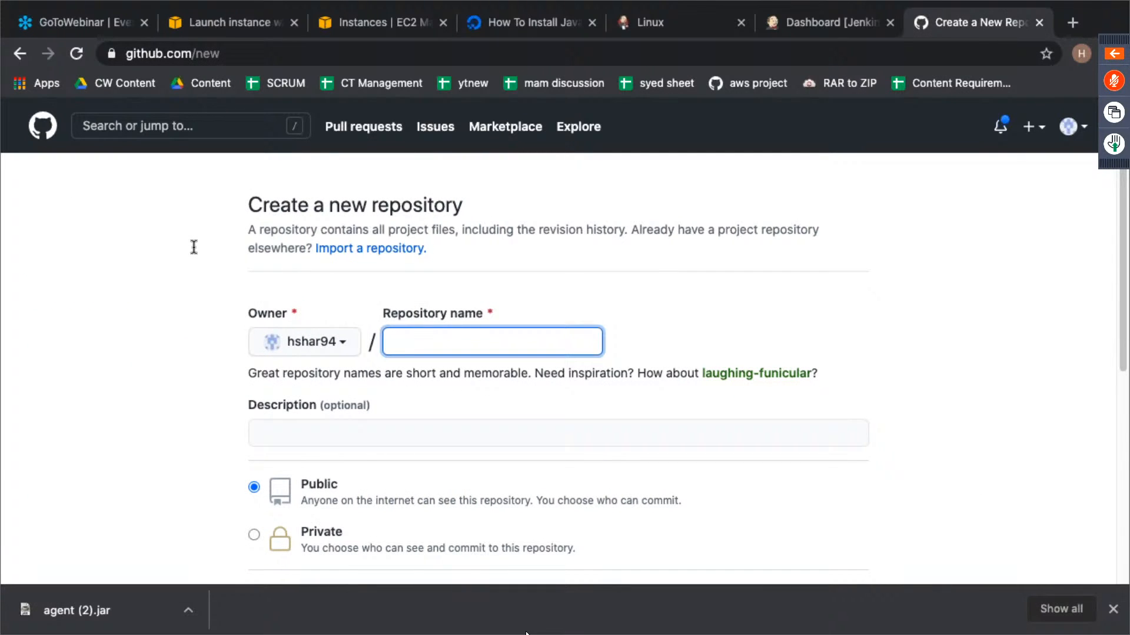
text(demo)
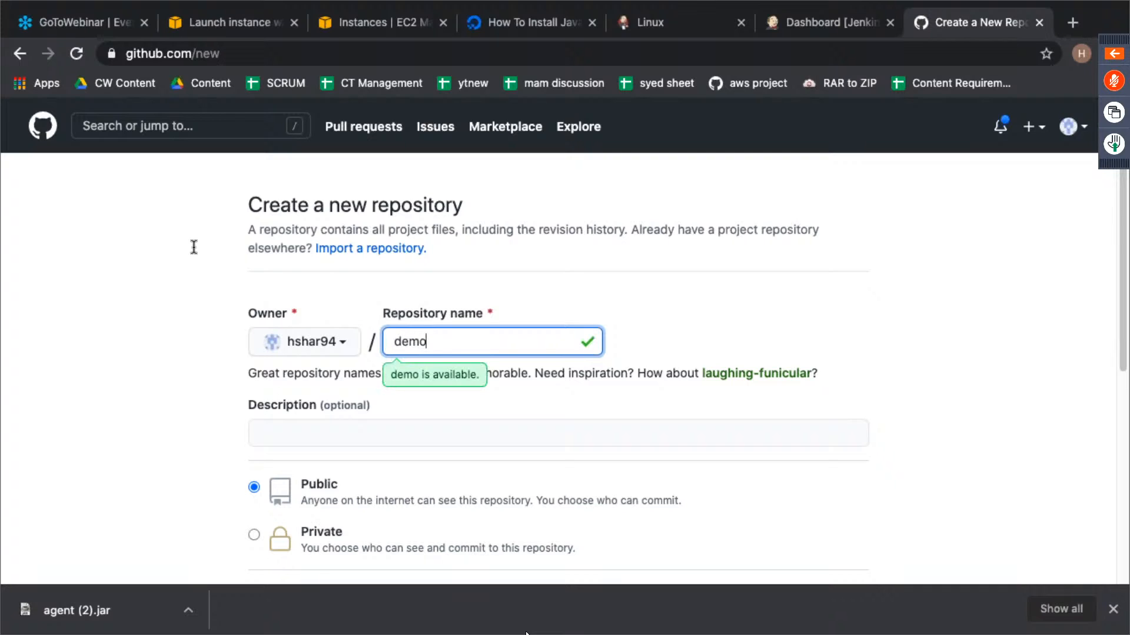
text(04nov)
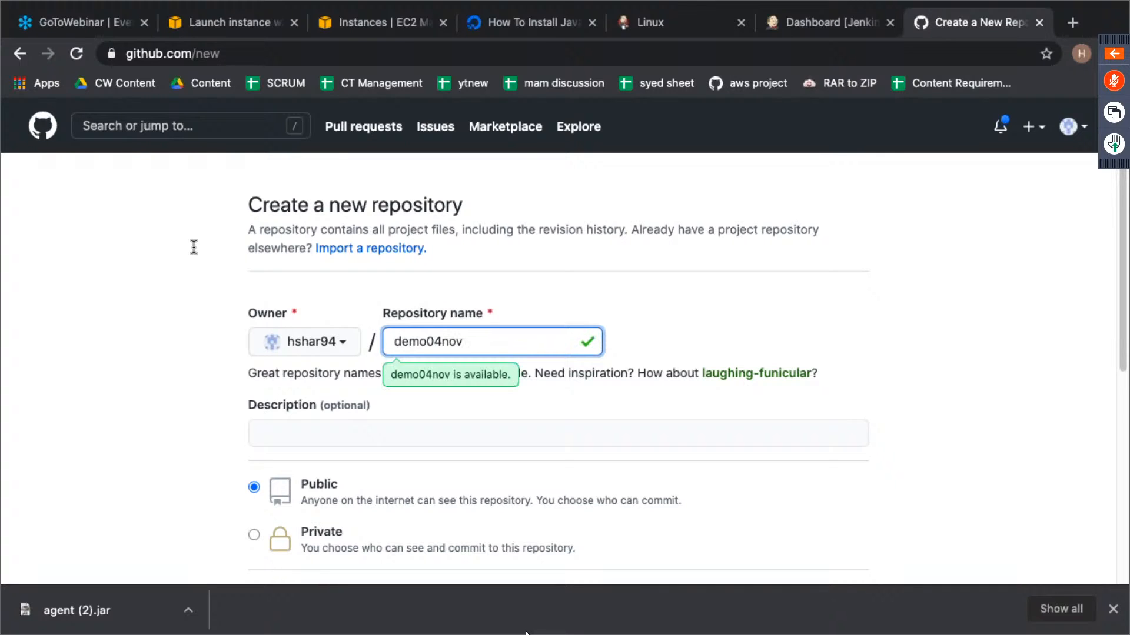
scroll(465, 443, down, 6)
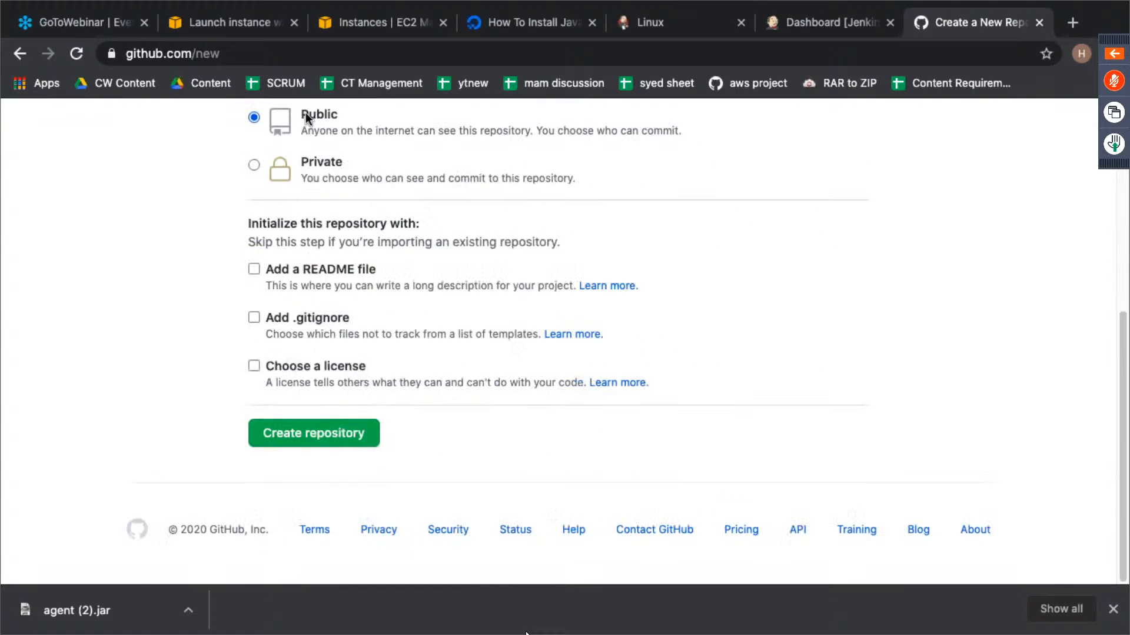
click(340, 431)
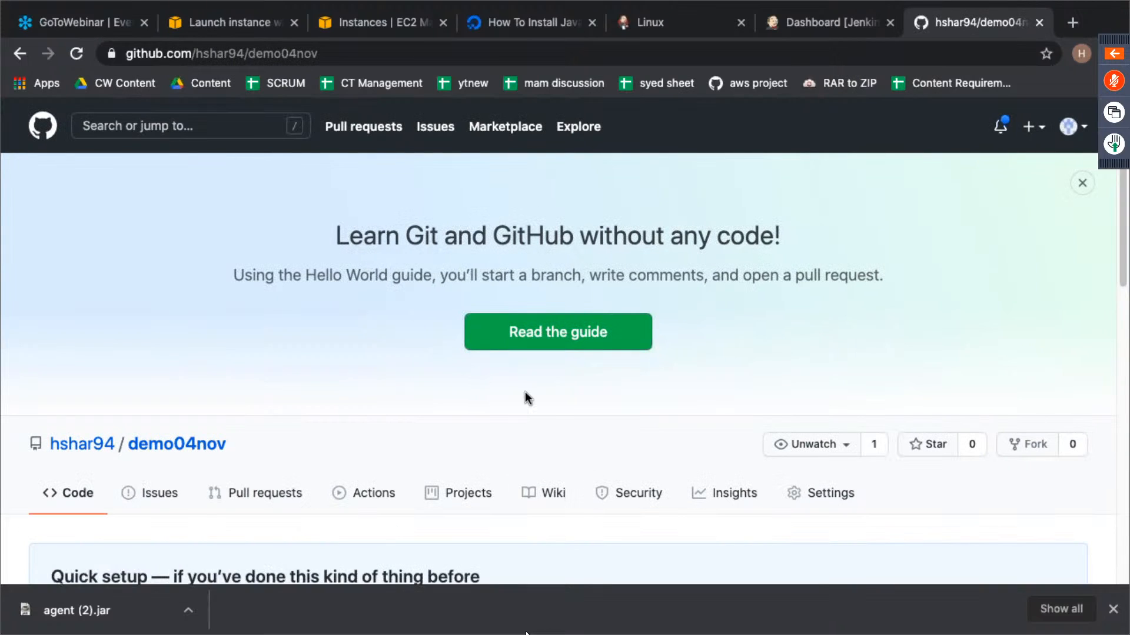
- Start adding a webhook in the demo04nov repository's settings and confirm access with the account password
scroll(556, 406, down, 2)
scroll(524, 396, down, 2)
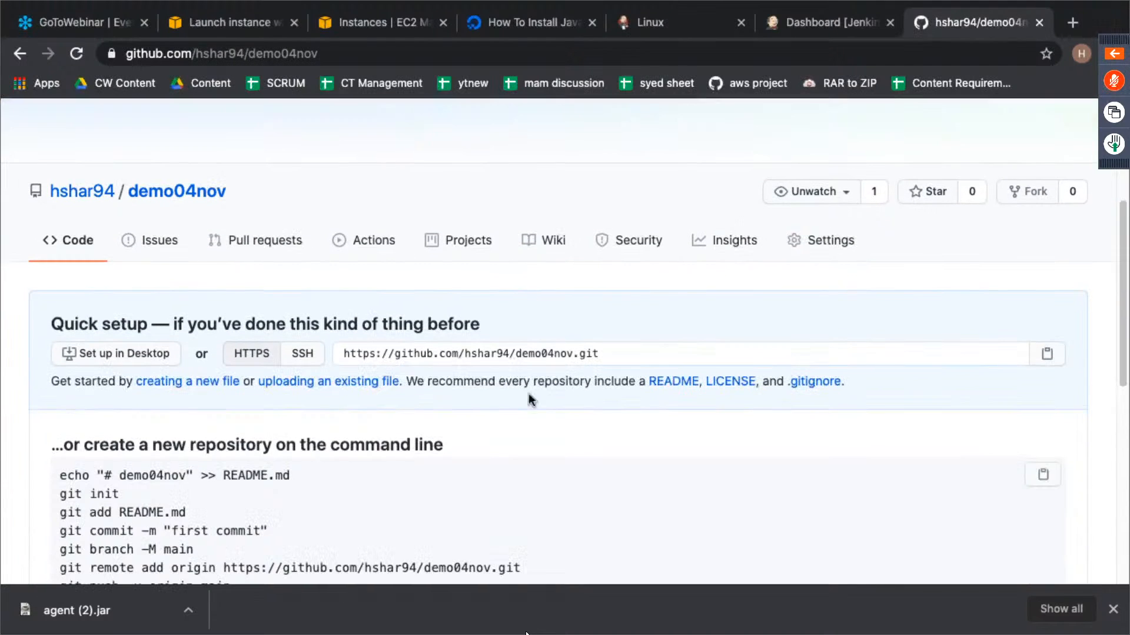
click(830, 240)
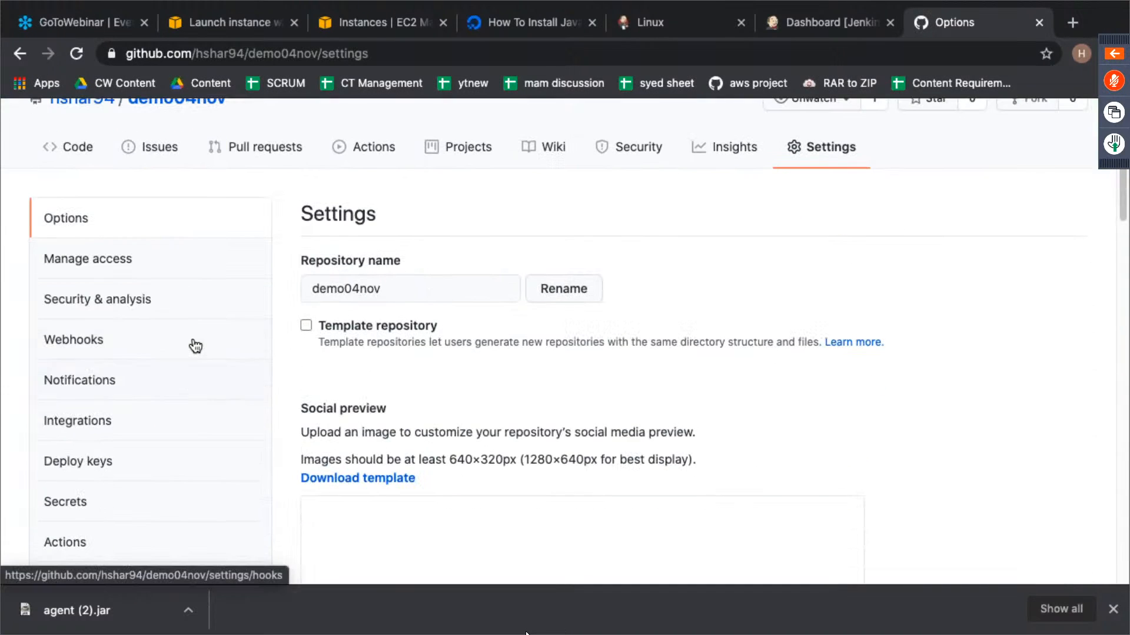
click(196, 346)
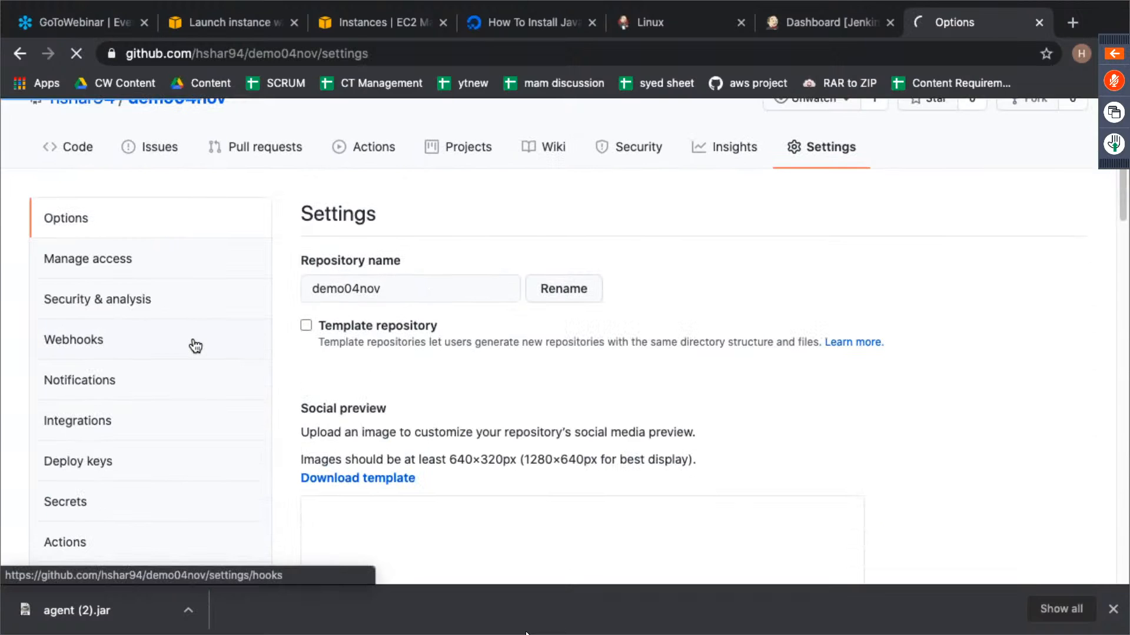
scroll(193, 341, down, 4)
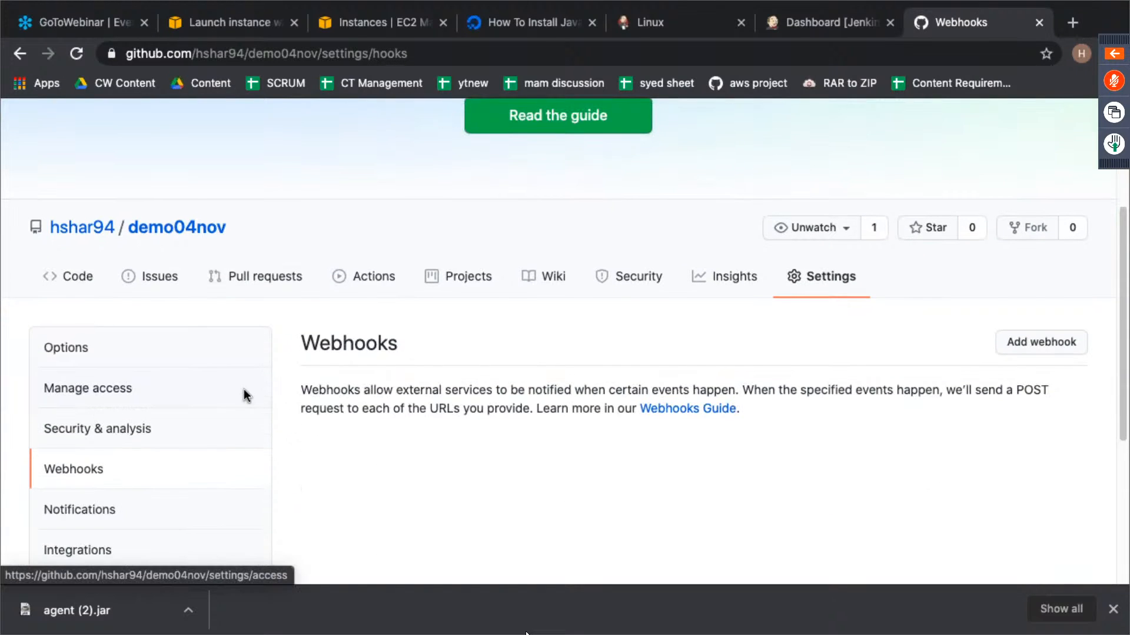
click(1009, 349)
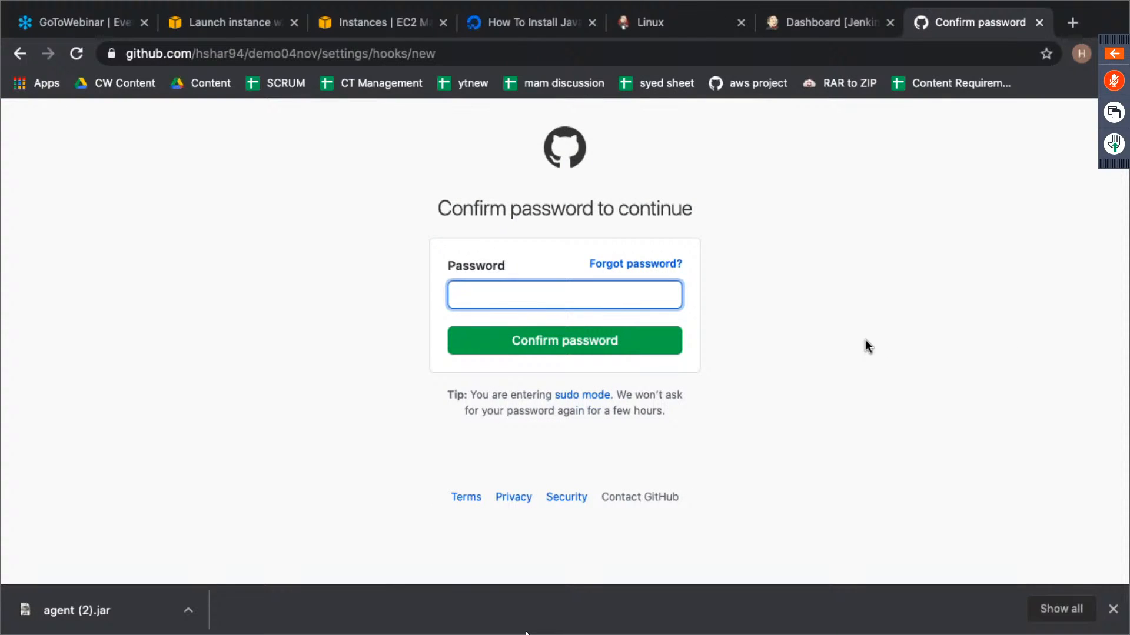
text(•••••••••••)
key(Return)
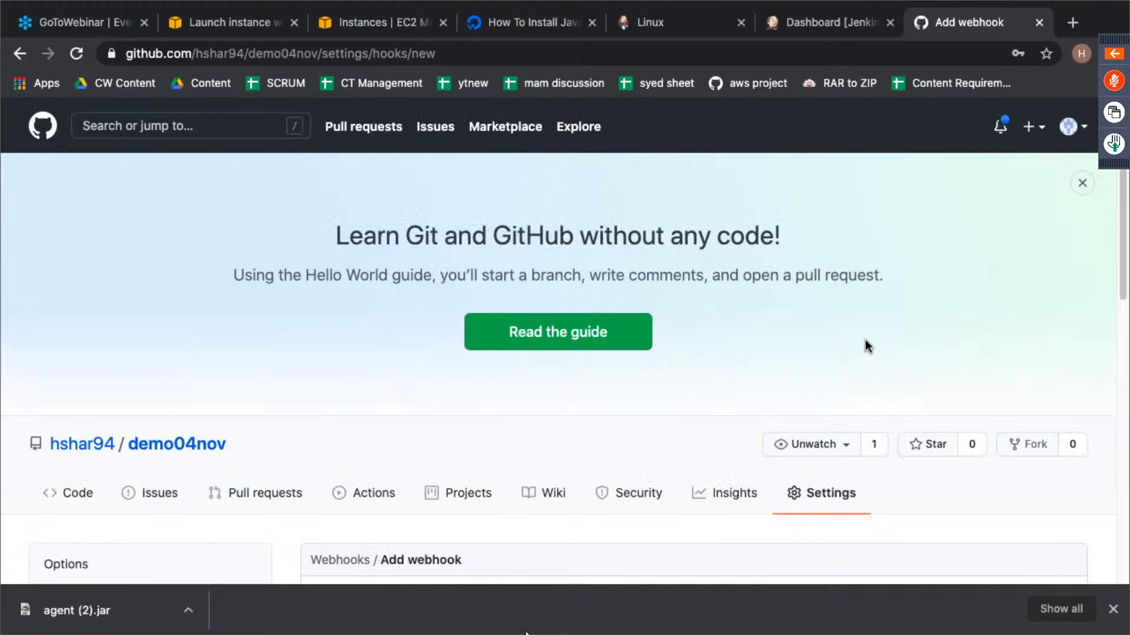
scroll(562, 400, down, 8)
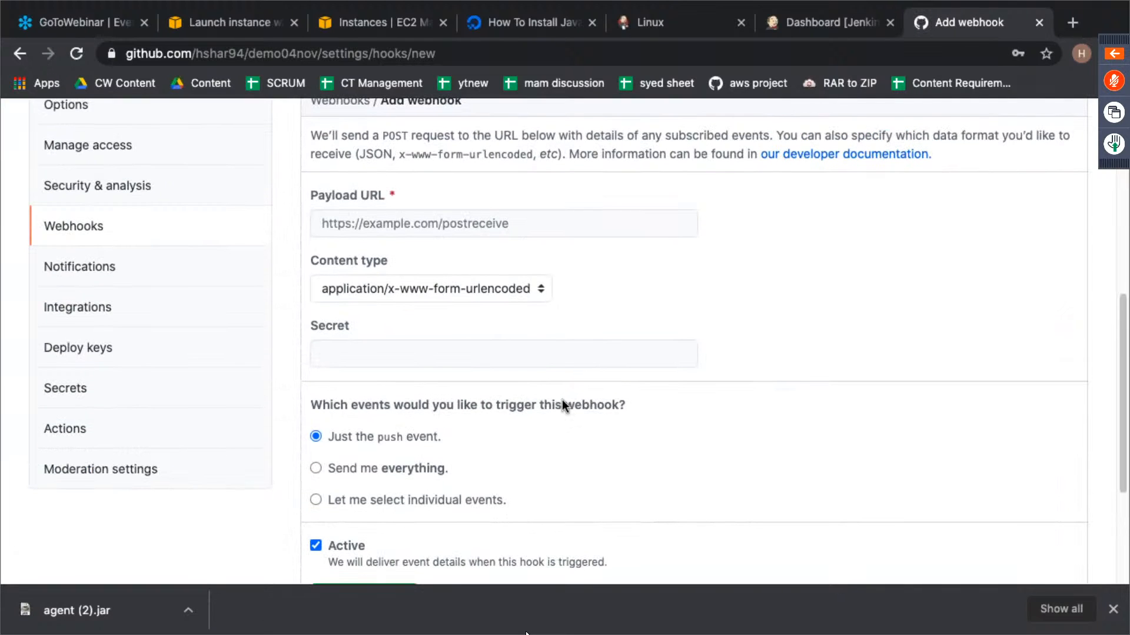
click(455, 219)
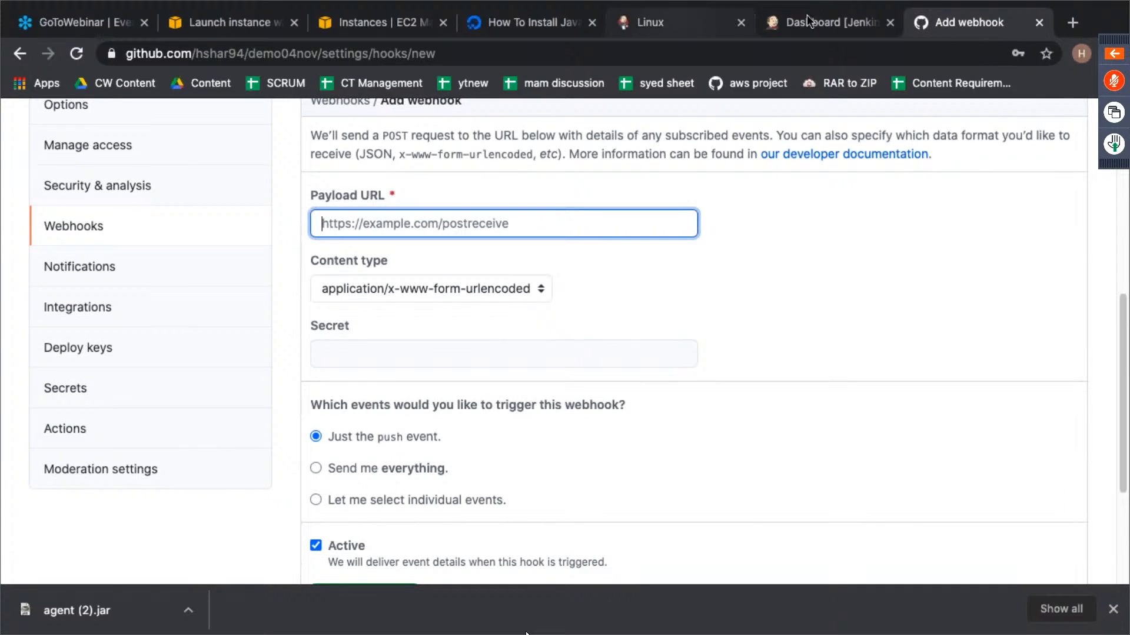
key(ctrl+shift+Tab)
click(324, 53)
key(ctrl+c)
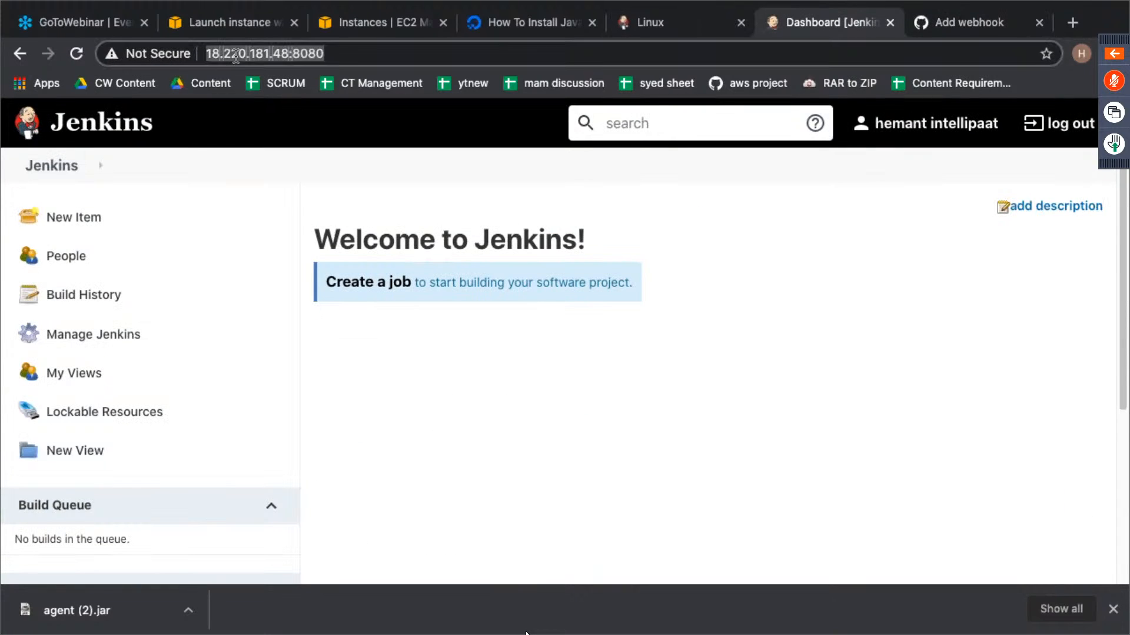
click(520, 26)
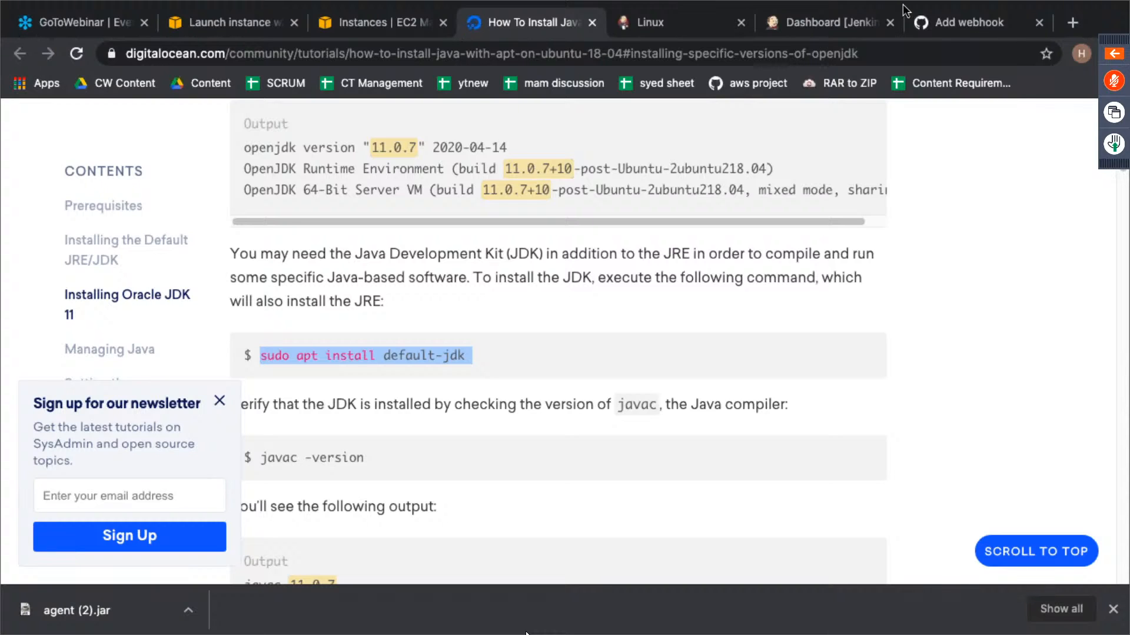
click(950, 33)
key(ctrl+v)
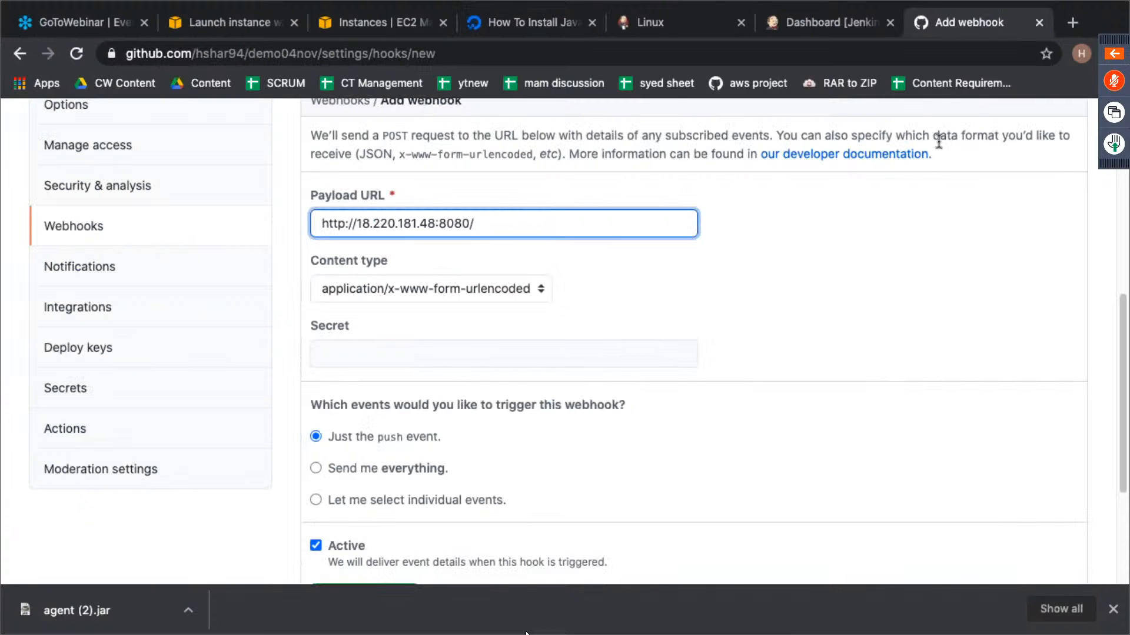
text(github-webhook/)
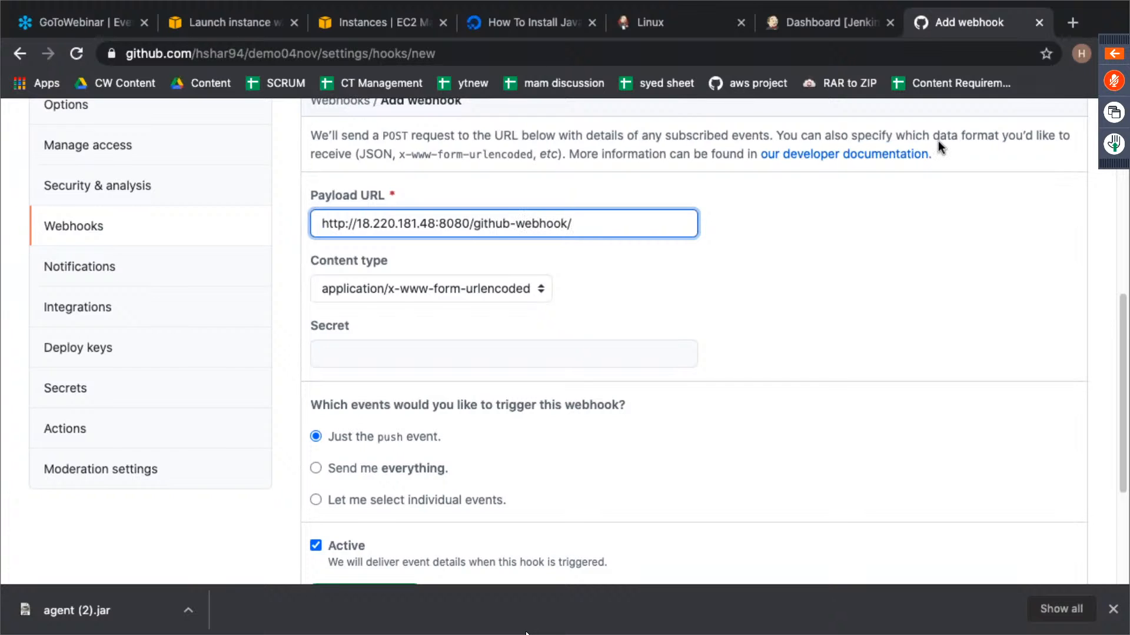
scroll(938, 146, down, 4)
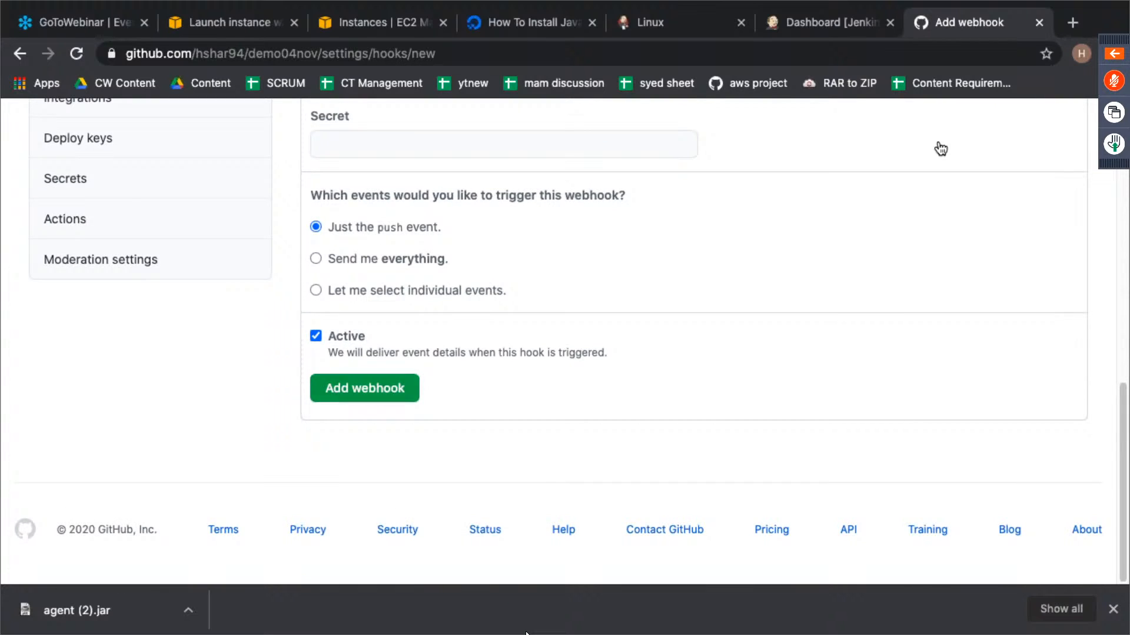
click(460, 384)
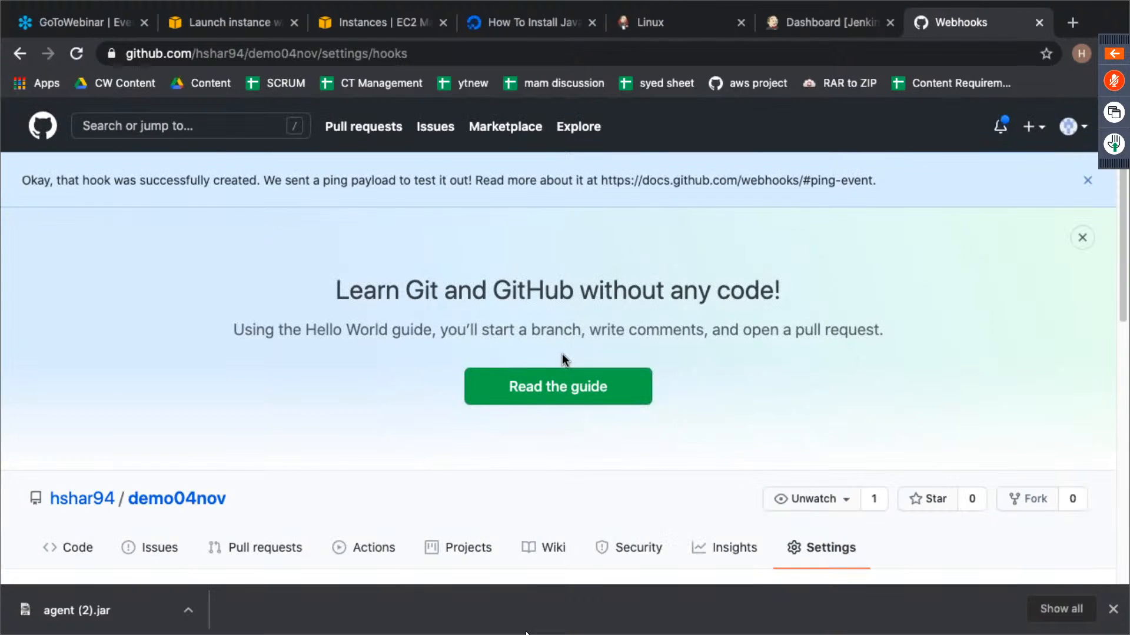
- Reload the webhooks page, check the new webhook's delivery status and return to the repository's code page
scroll(563, 354, down, 10)
scroll(563, 354, up, 1)
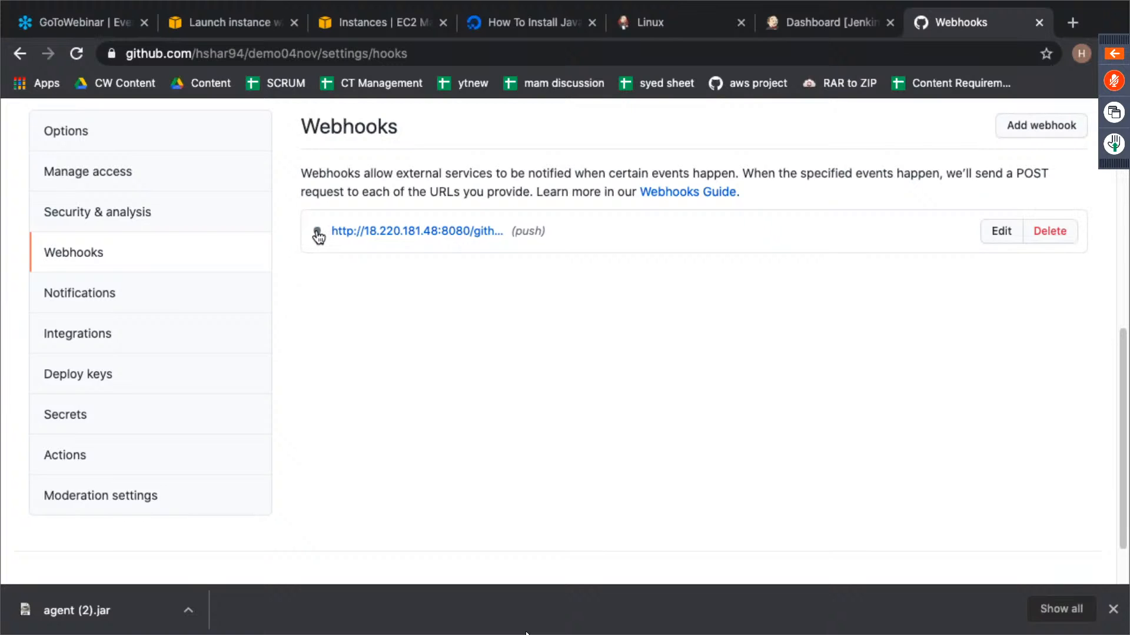
scroll(335, 262, up, 2)
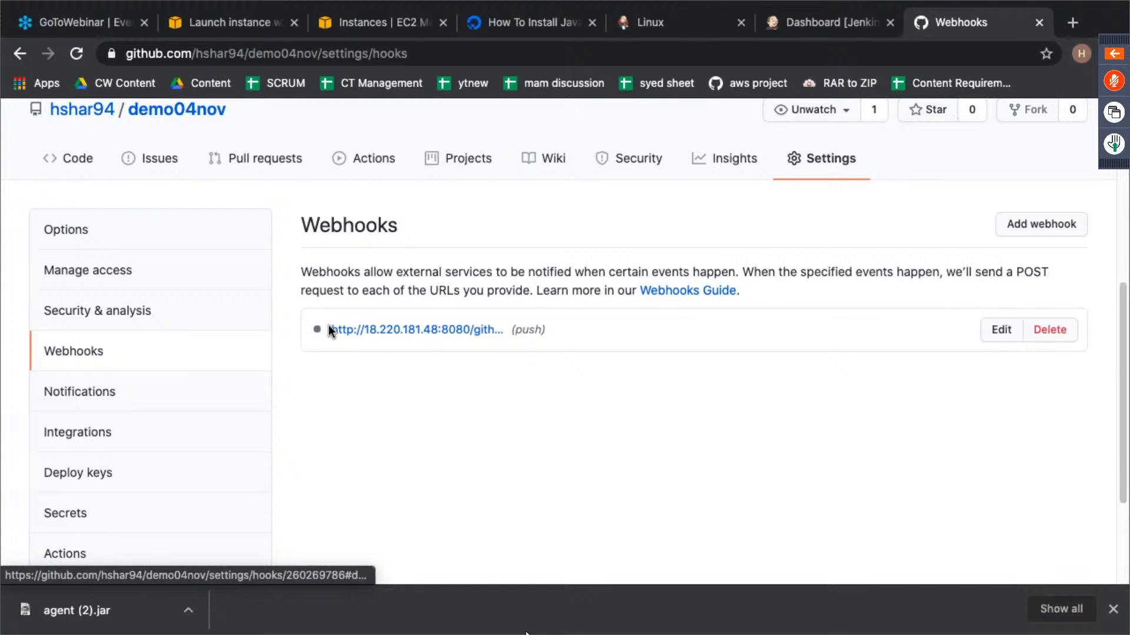
click(77, 55)
mouse_move(325, 333)
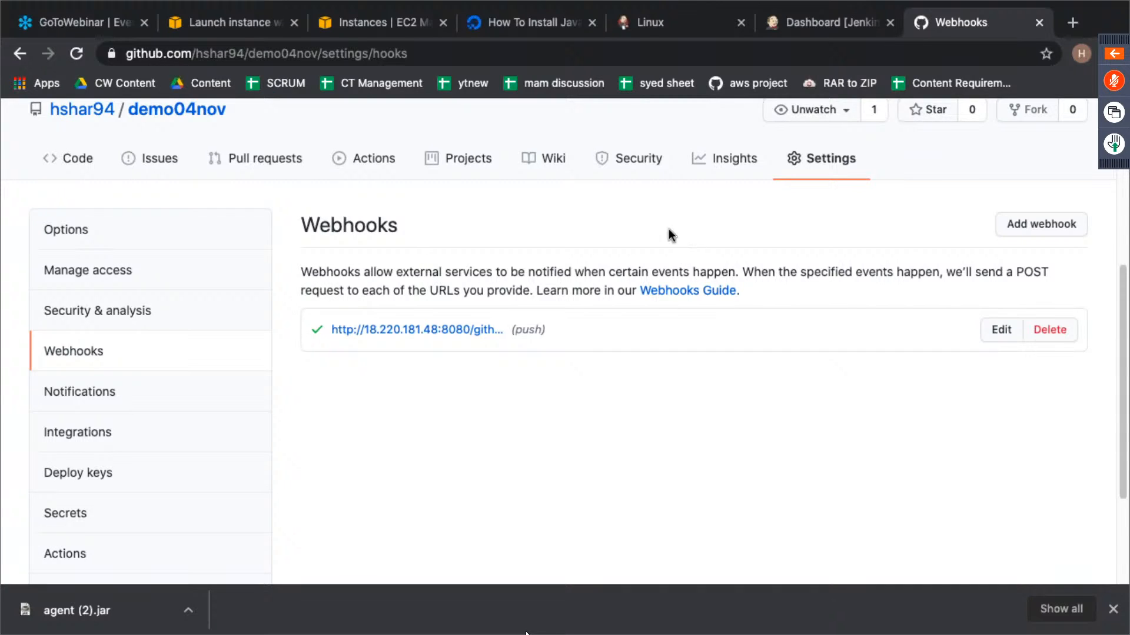
click(72, 166)
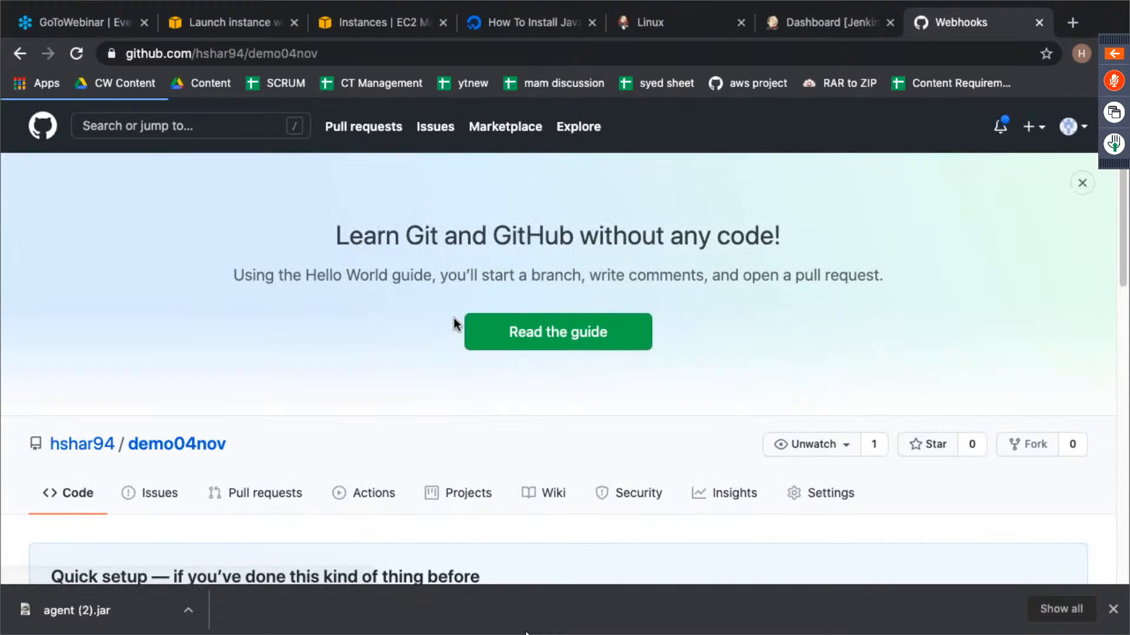
scroll(450, 349, down, 5)
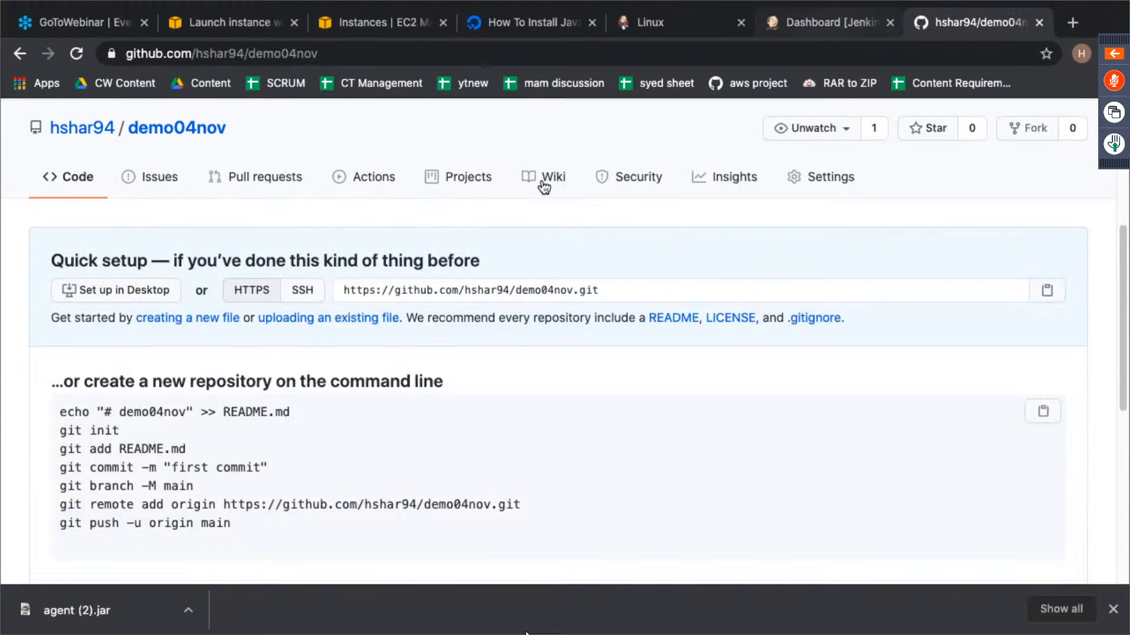
- Switch to the terminal's local Downloads session and clear its screen
key(ctrl+Left)
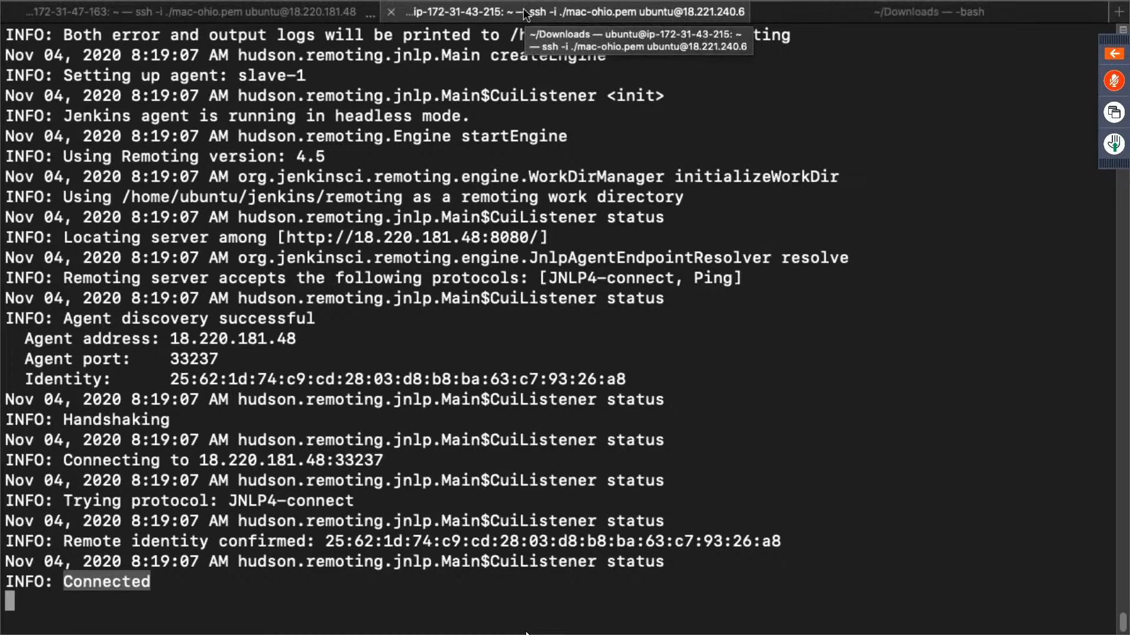
click(849, 14)
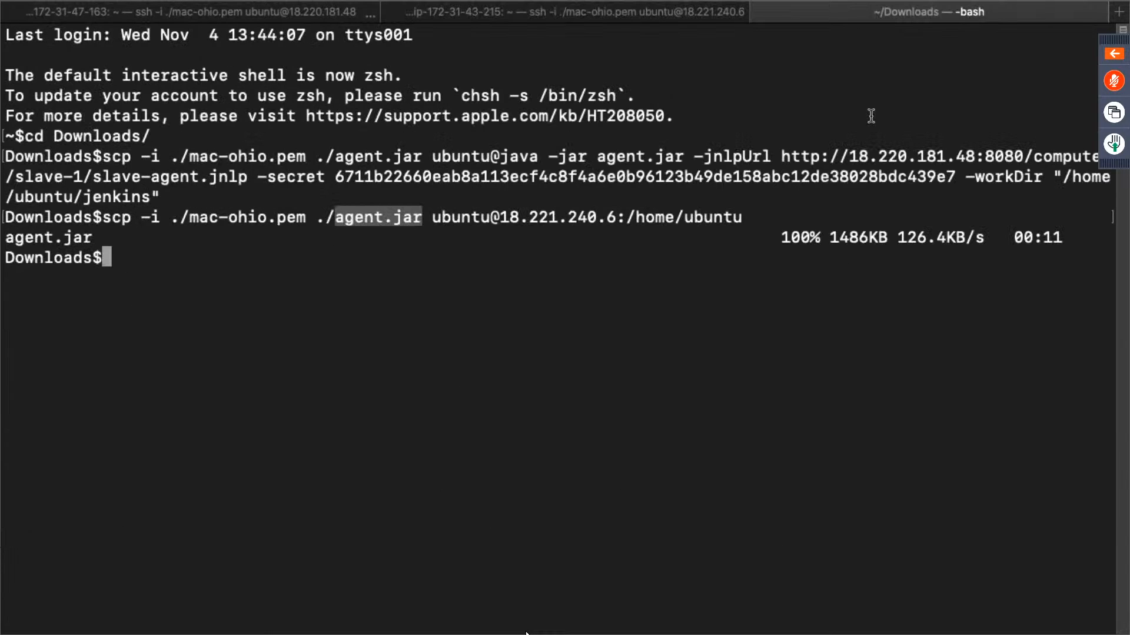
text(clear)
key(Return)
text(ss)
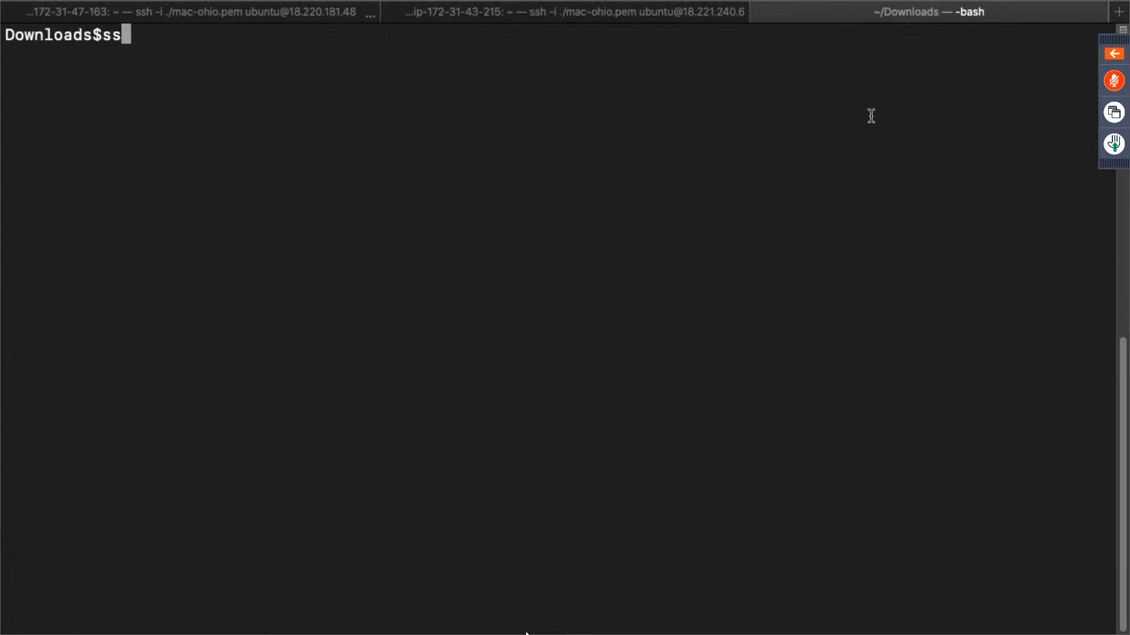
text(h -i ./mac-)
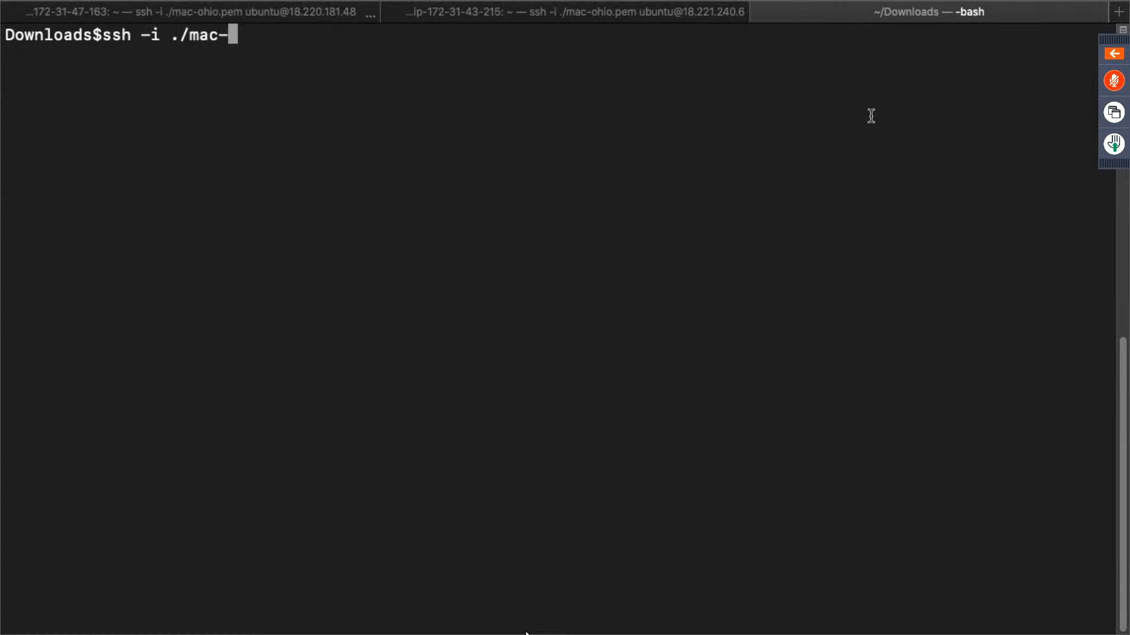
text(oh)
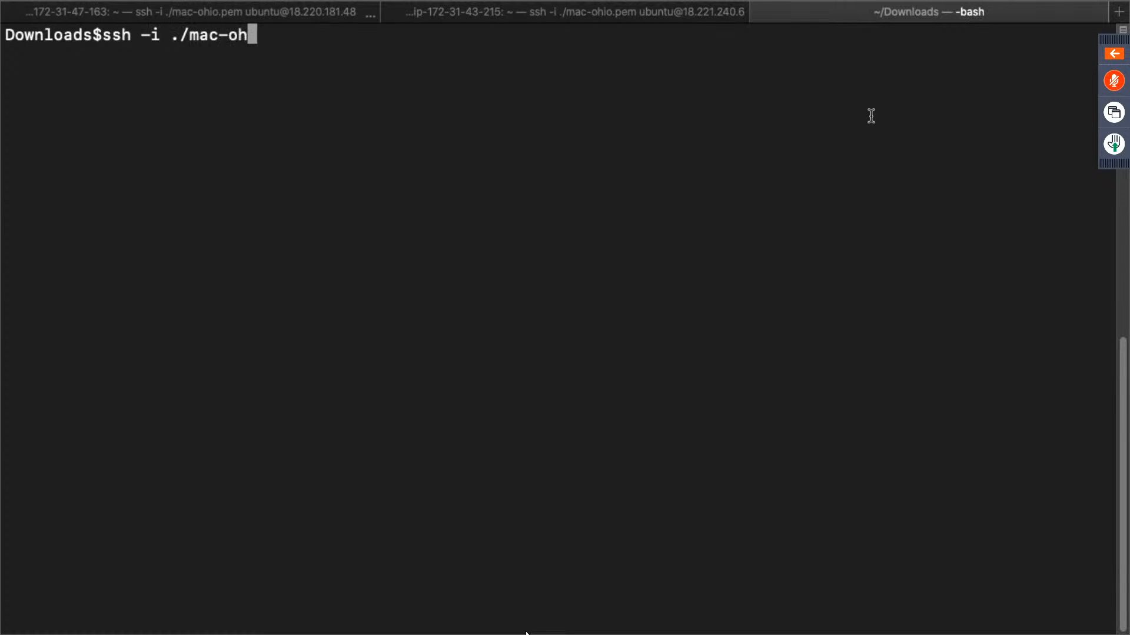
click(578, 19)
click(799, 16)
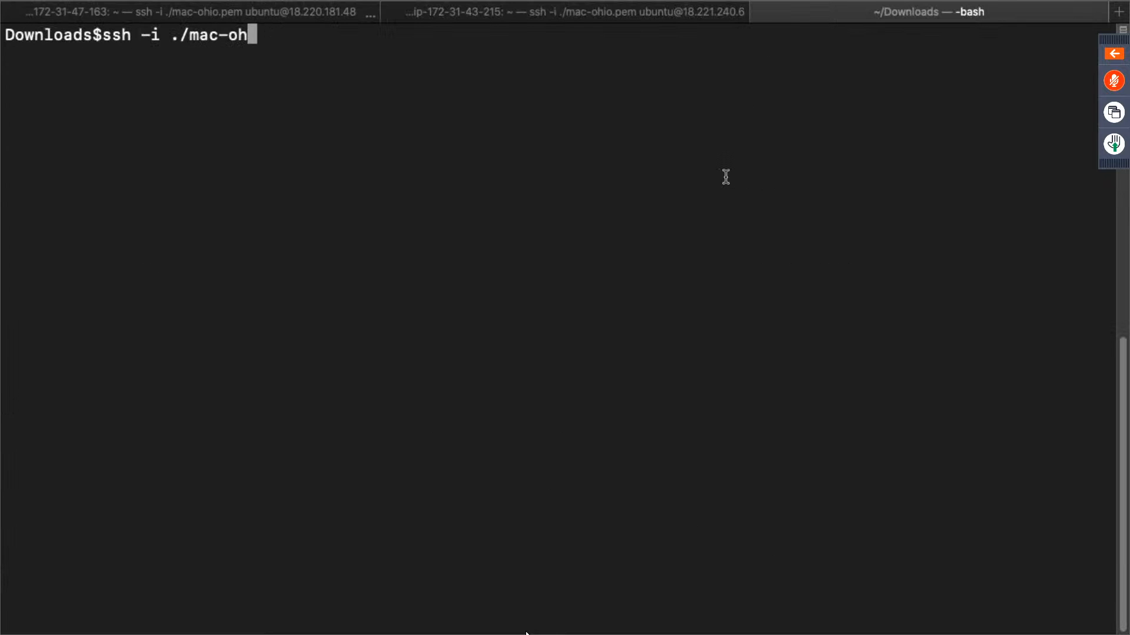
key(Tab)
text(ubuntu@)
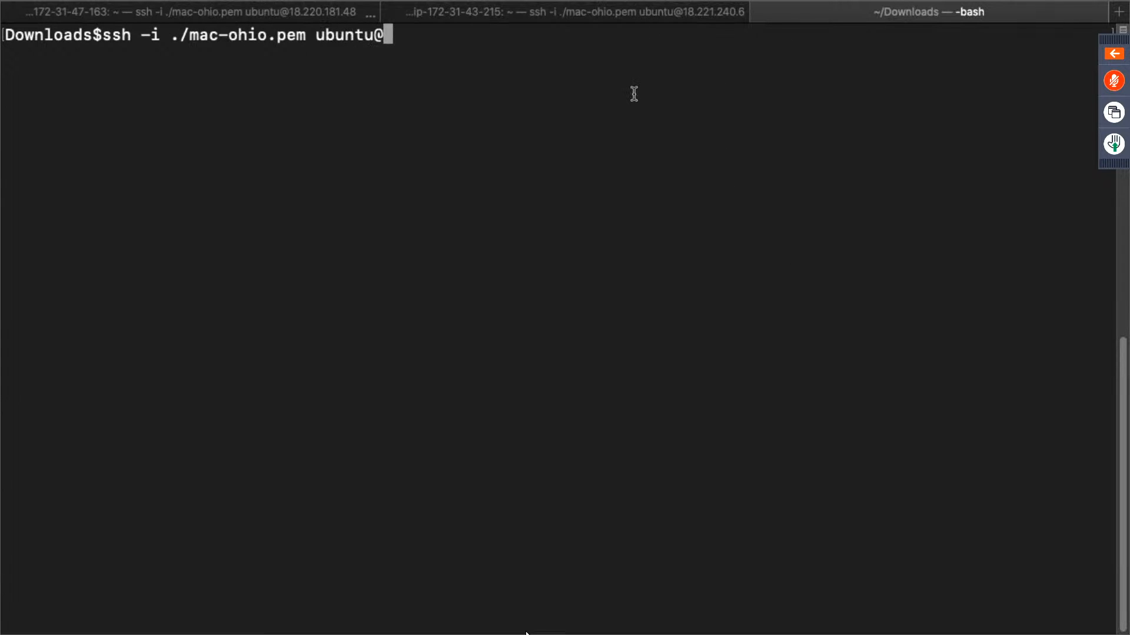
key(ctrl+Right)
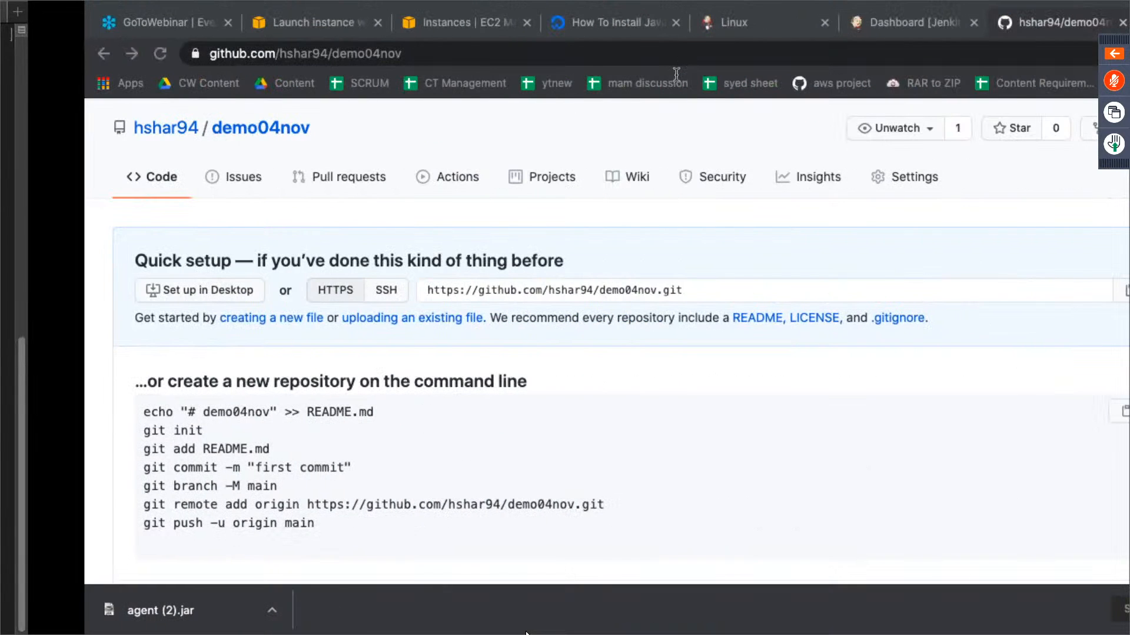
click(382, 22)
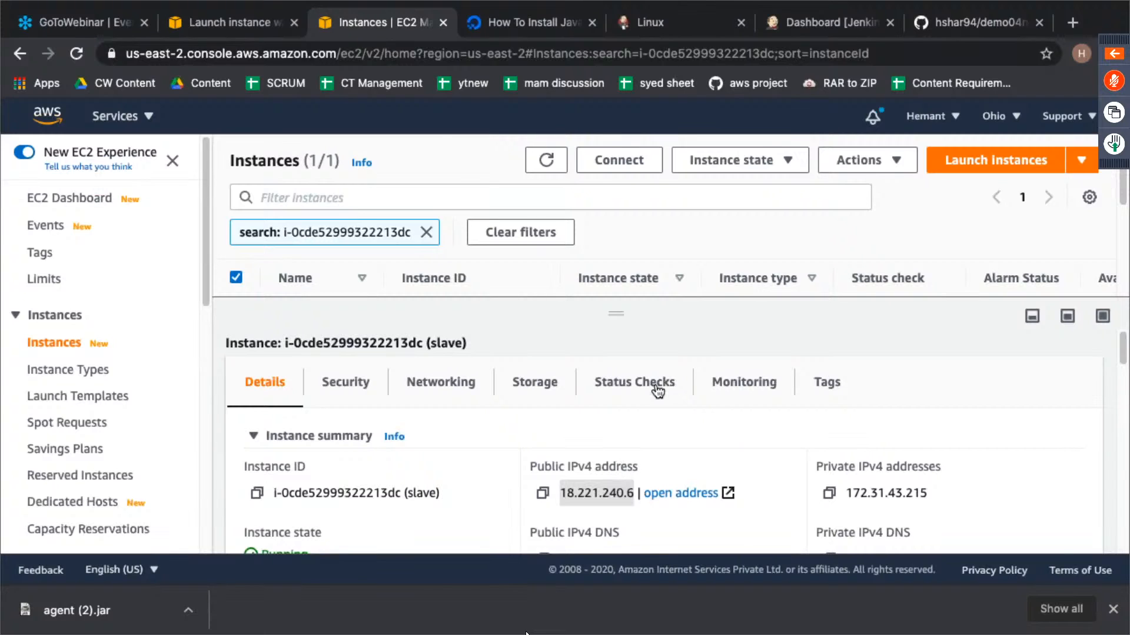
key(ctrl+Left)
text(18.221.240.6)
key(Return)
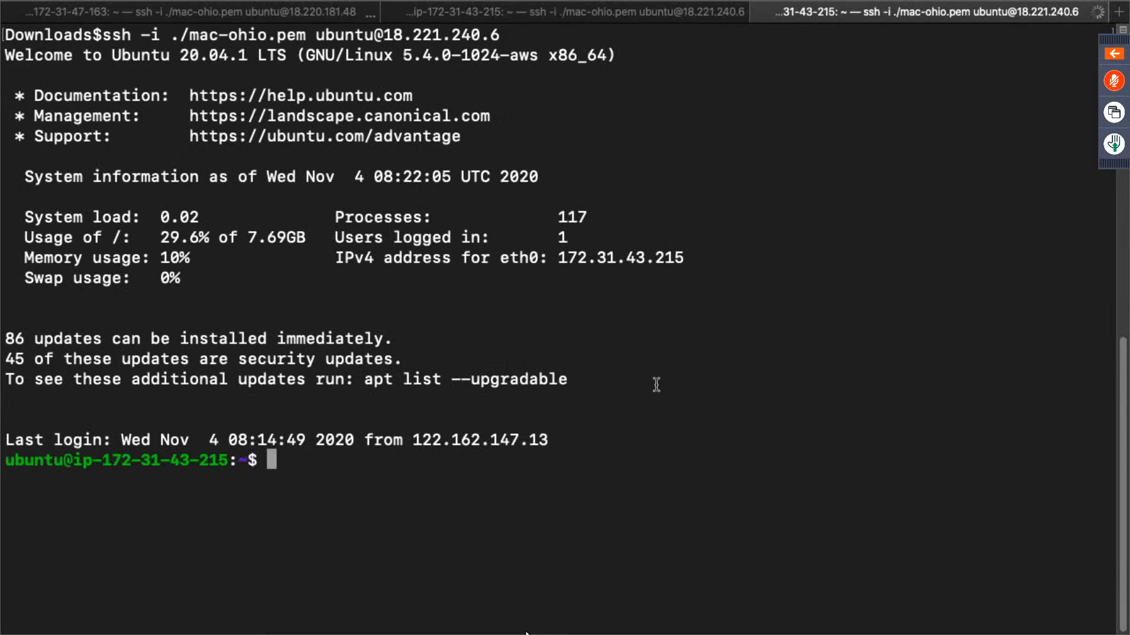
text(clear)
key(Return)
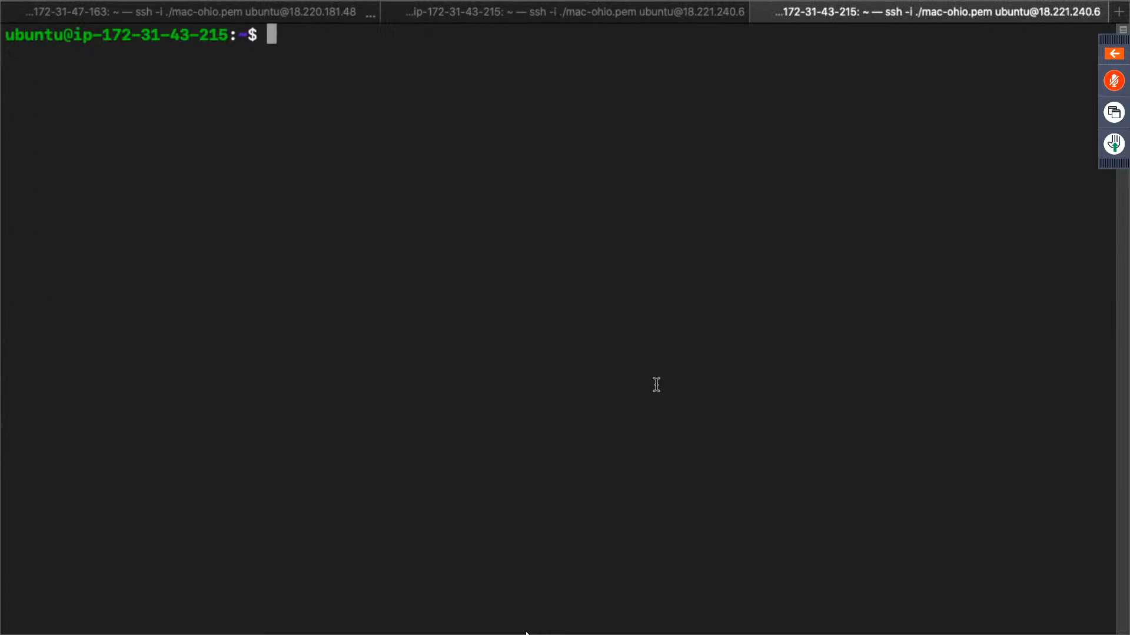
- Create a directory named code in the slave's home directory and change into it
text(mkdir v)
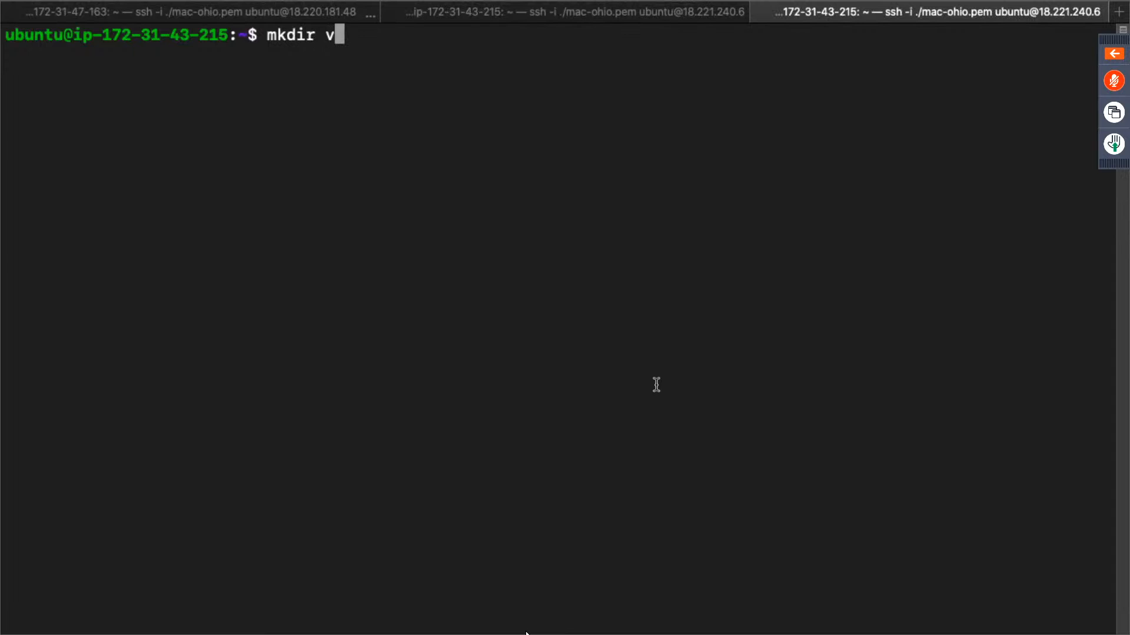
key(BackSpace)
text(code)
key(Return)
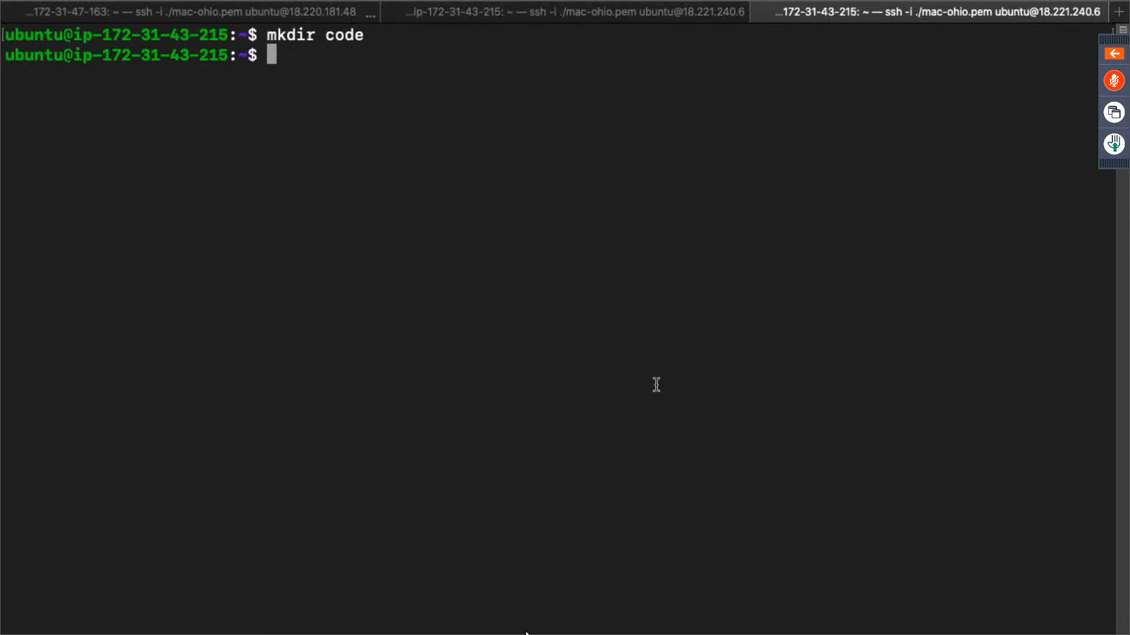
text(cd code/)
key(Return)
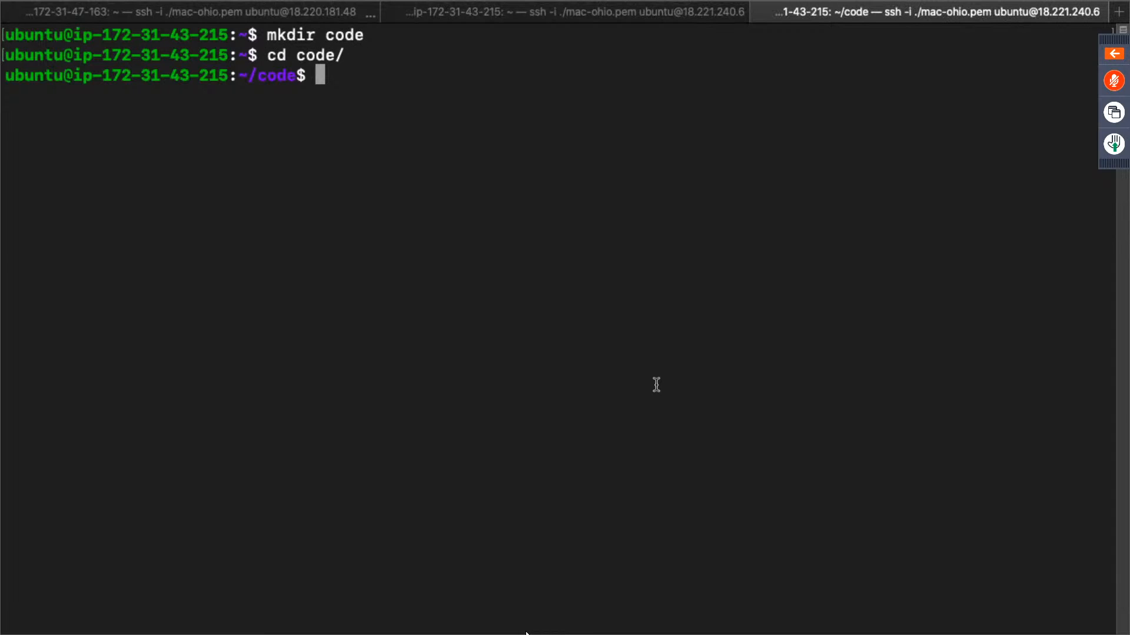
- Initialize an empty Git repository in the code directory with git init and clear the screen
text(git init)
key(Return)
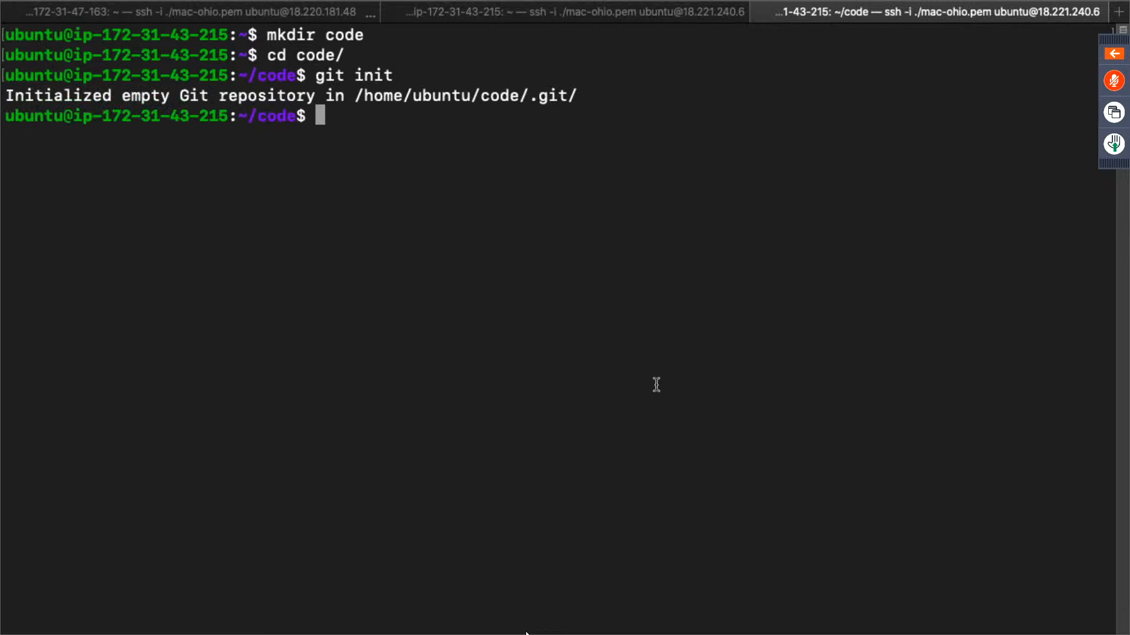
text(clear)
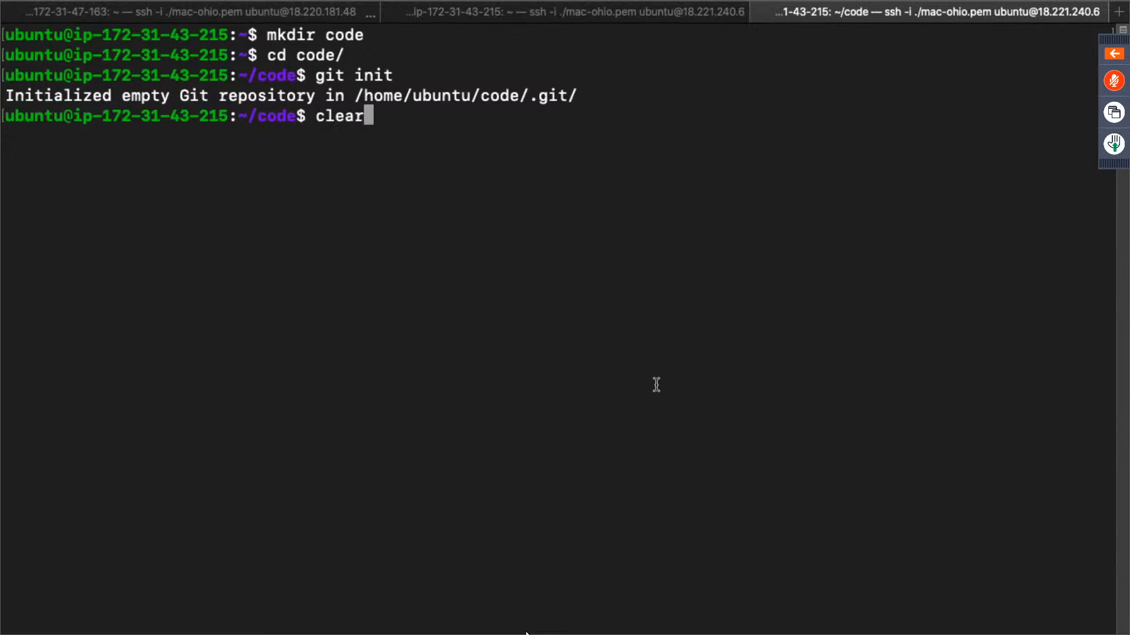
key(Return)
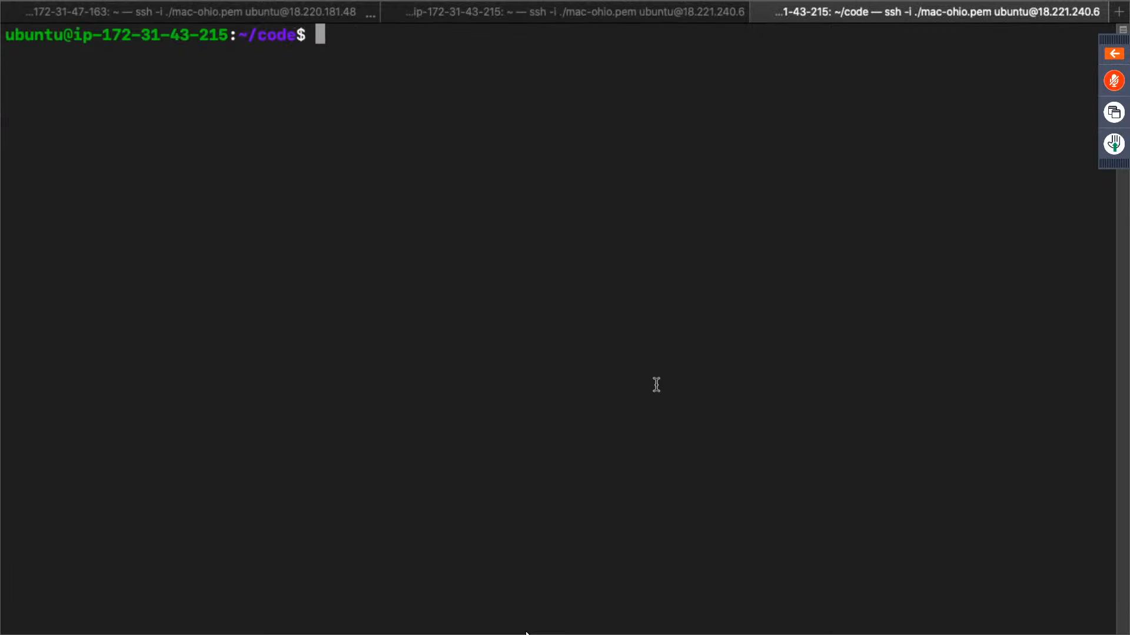
- Create index.html with sudo nano and enter the opening <html> and <body> tags on separate lines
text(sudo nano index.html)
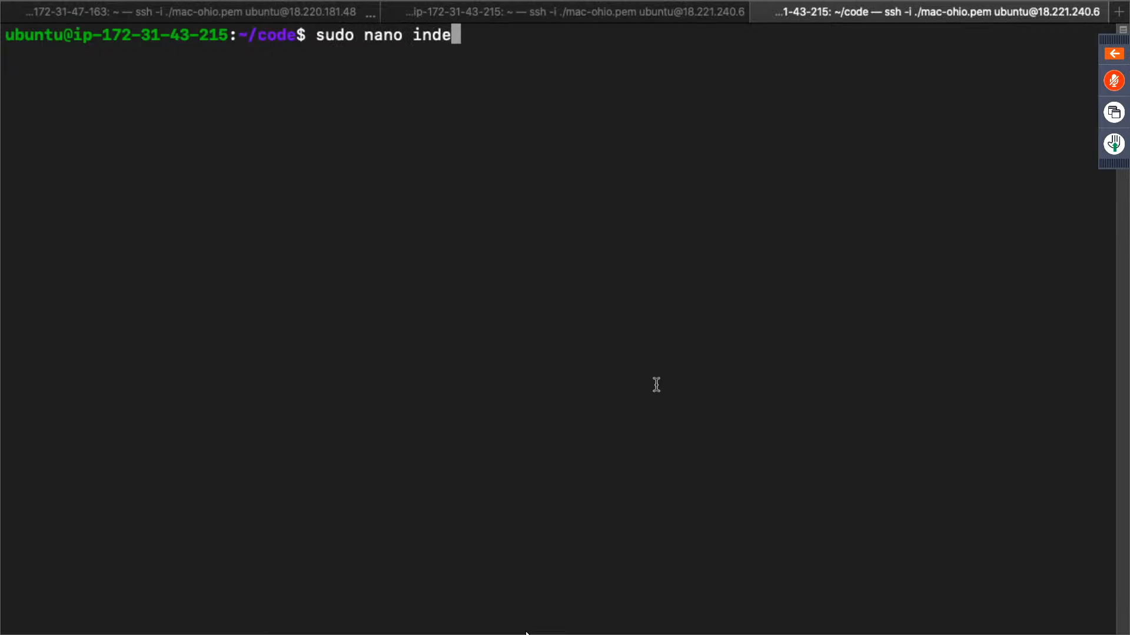
key(Return)
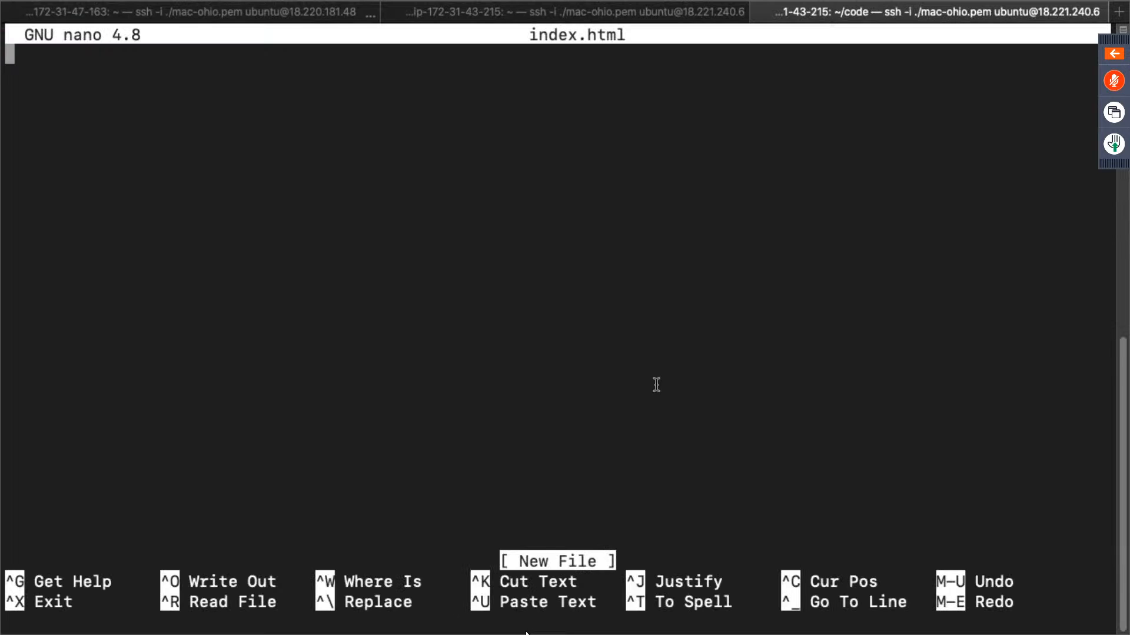
text(<html>)
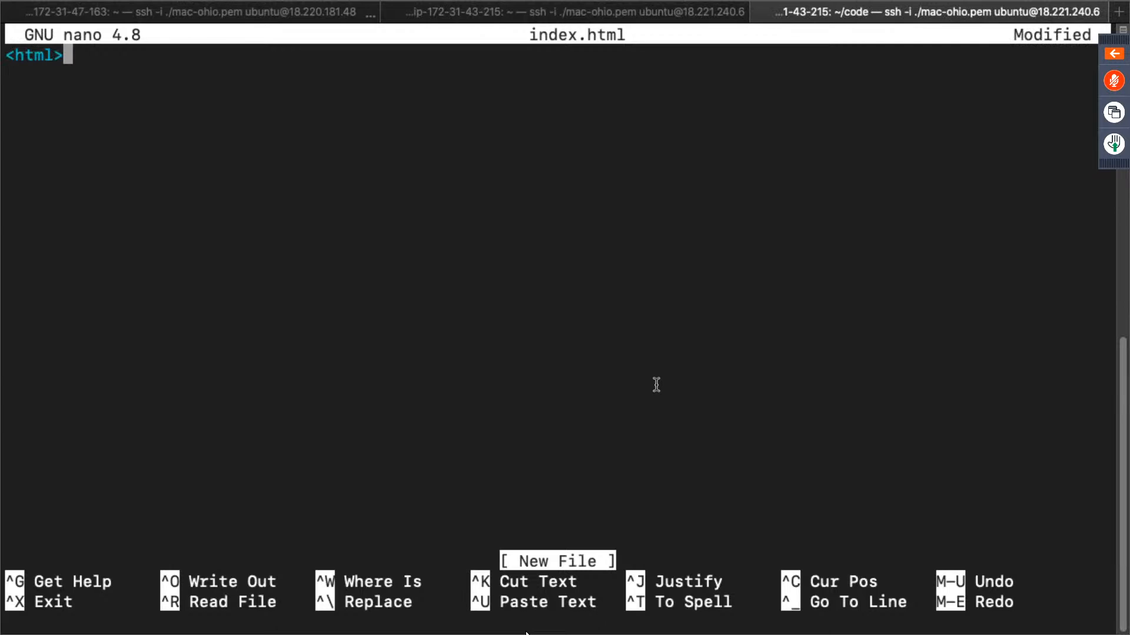
key(Return)
text(<body>)
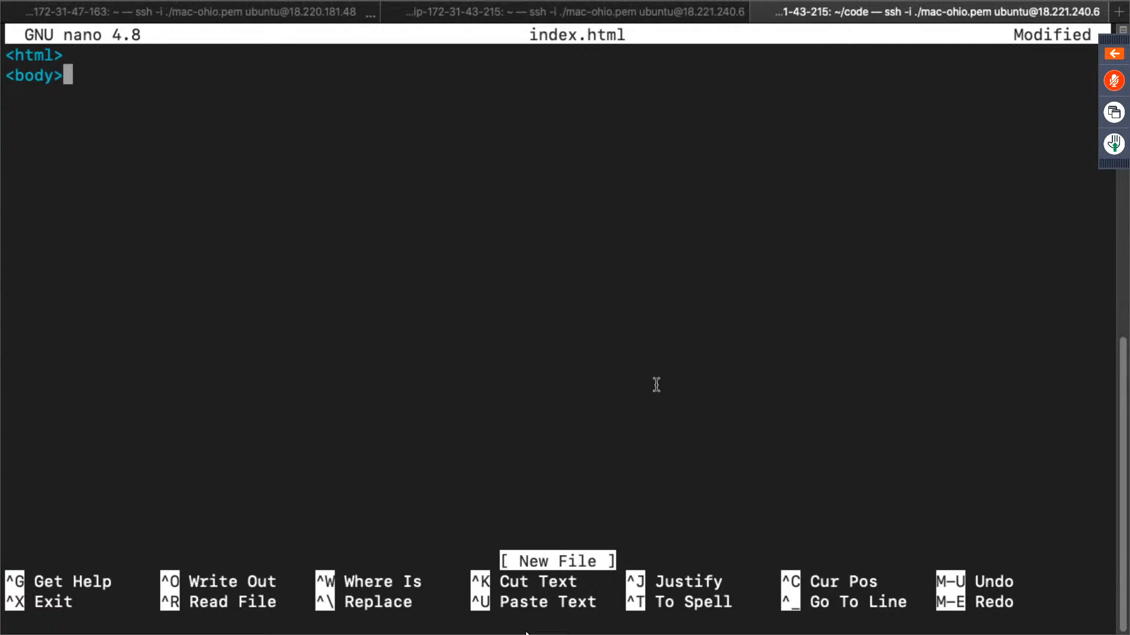
key(Return)
- Add the line <h1>Welcome to Intellipaat</h1> inside the body of index.html
text(<h1)
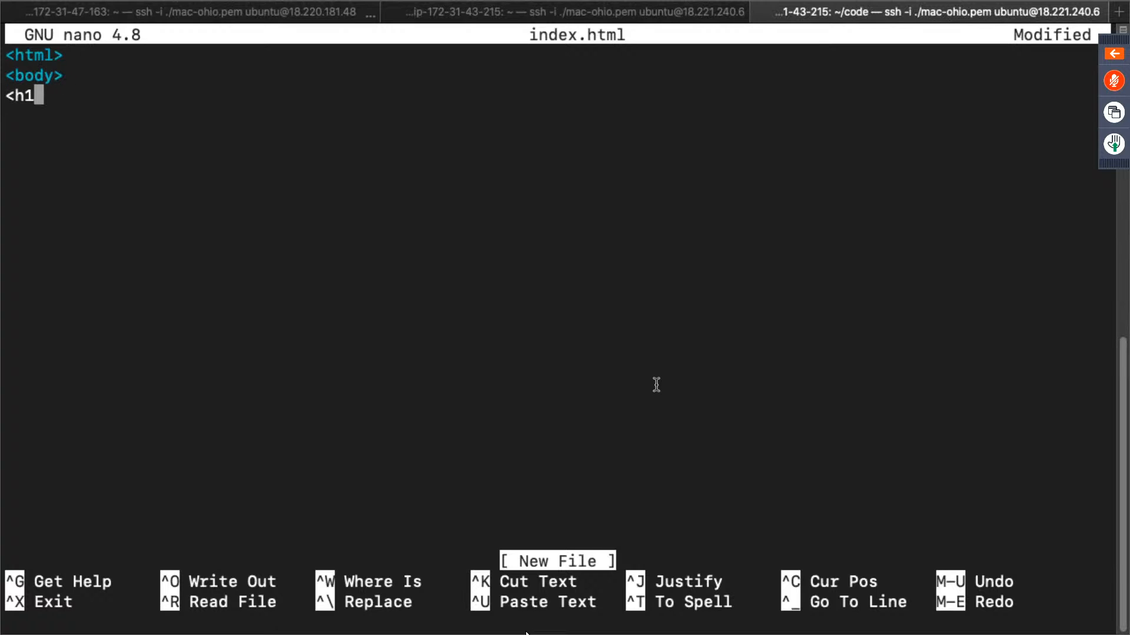
text(>Welcome t)
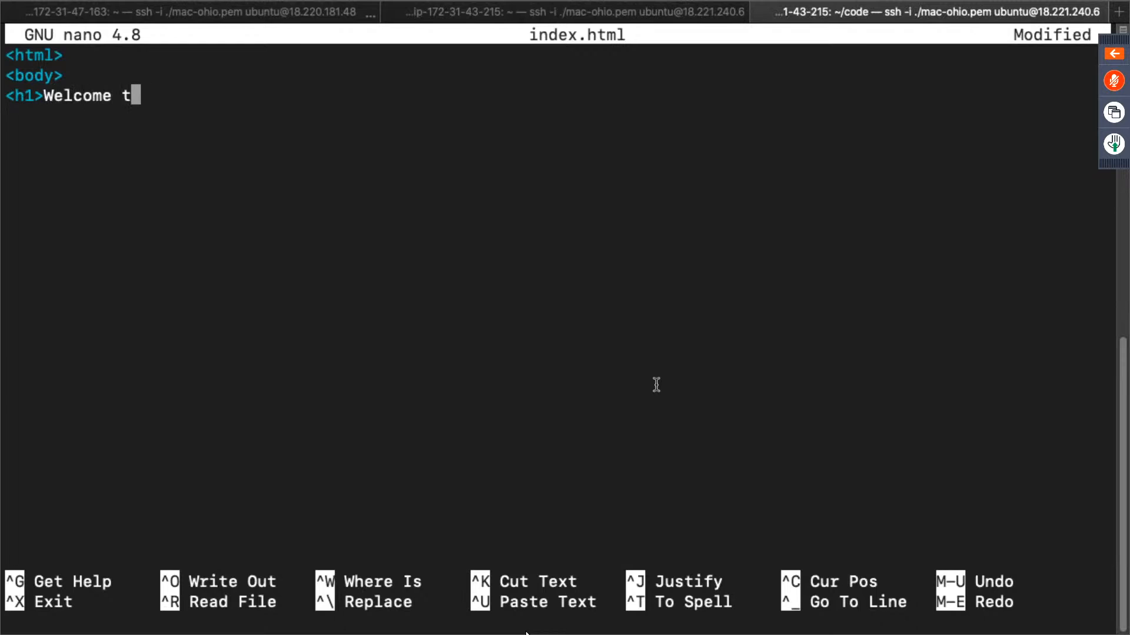
text(o Intellipaat)
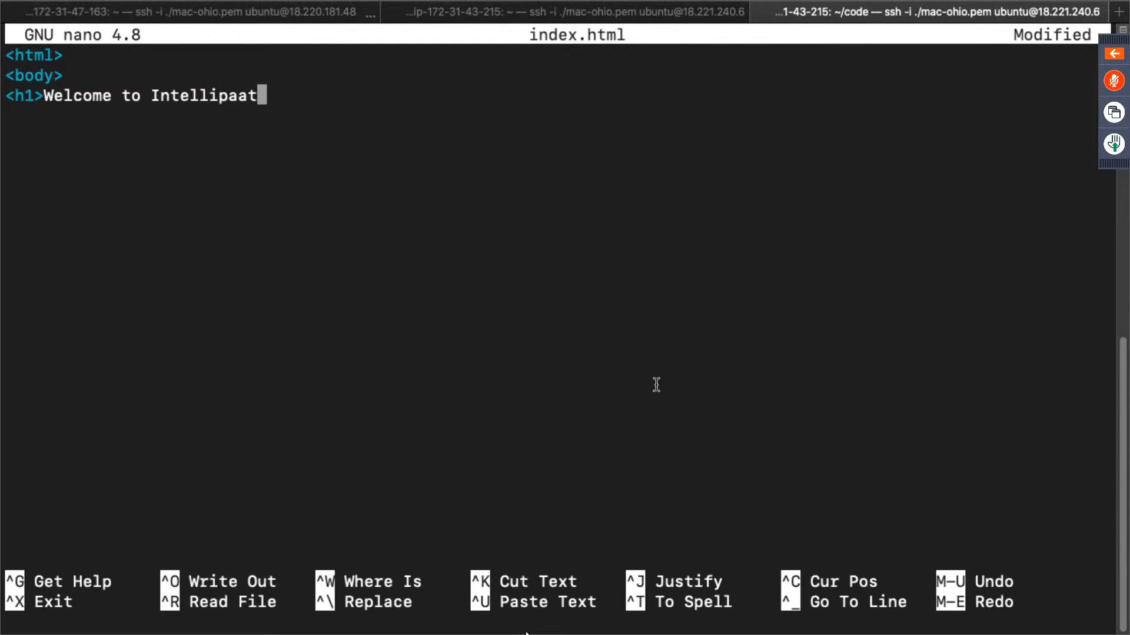
text(</h1>)
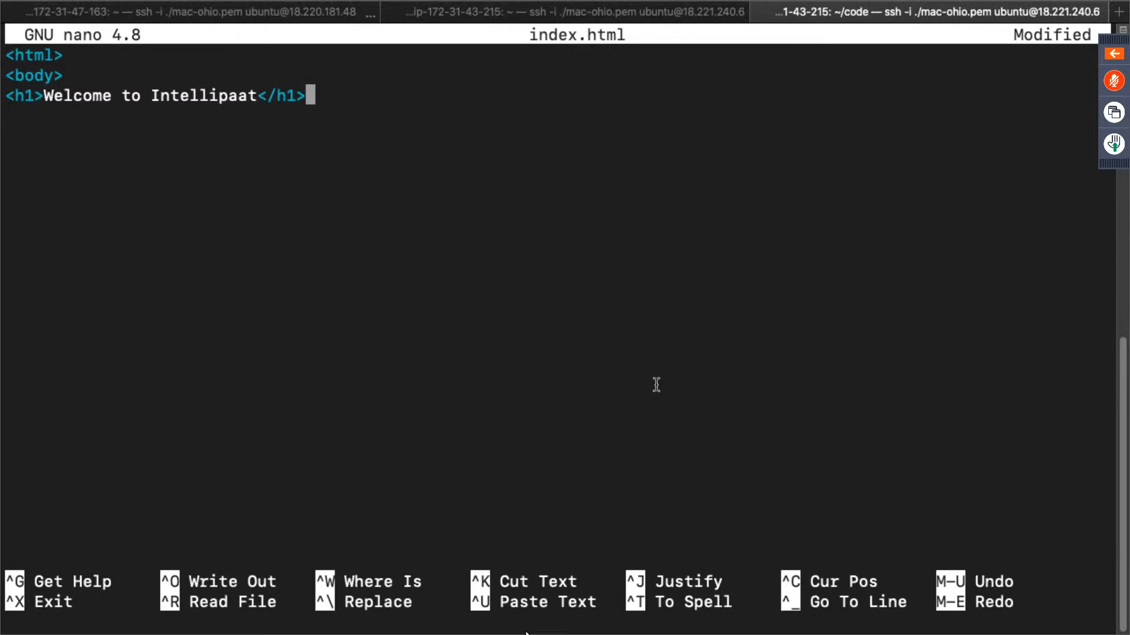
- Add the closing </body> and </html> tags on separate lines, then save index.html and exit nano
key(Return)
text(</body>)
key(Return)
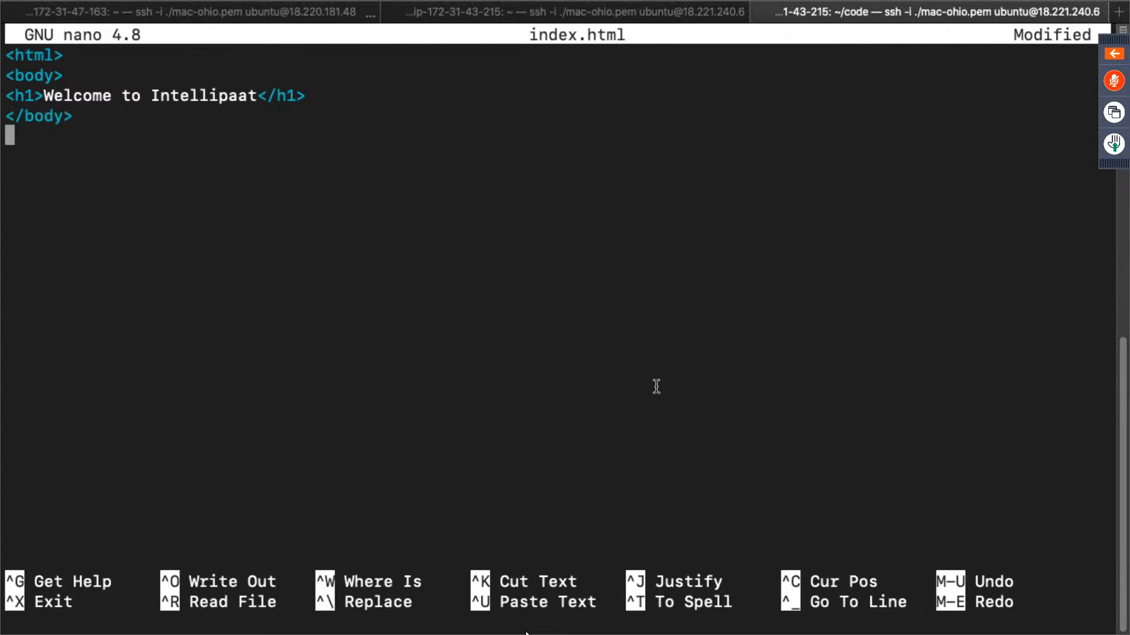
text(</html>)
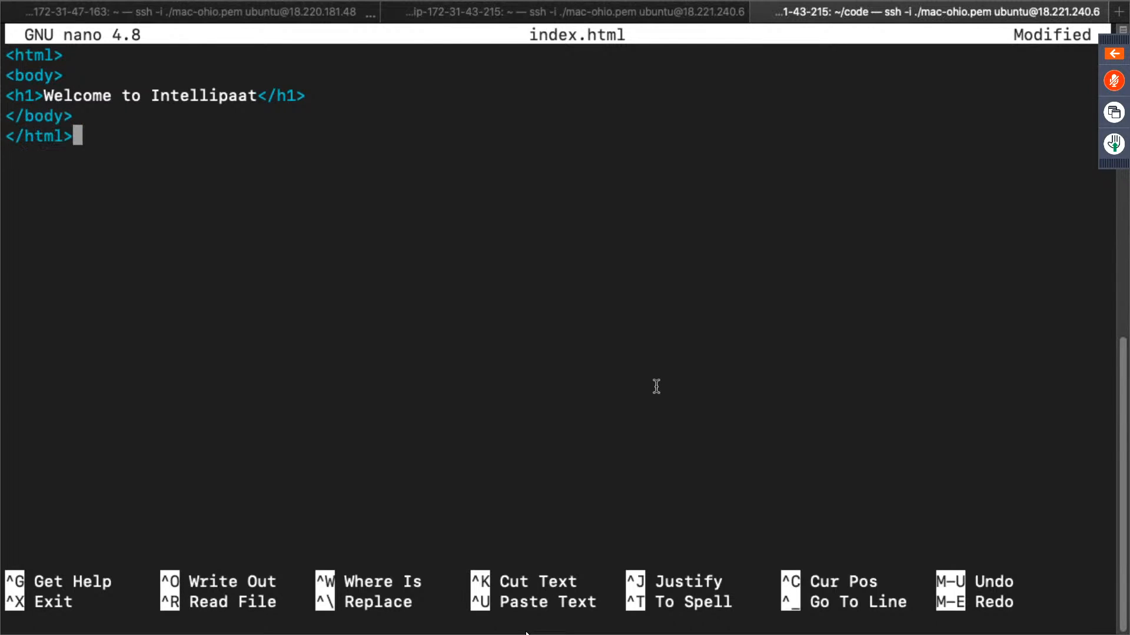
key(ctrl+x)
key(y)
key(Return)
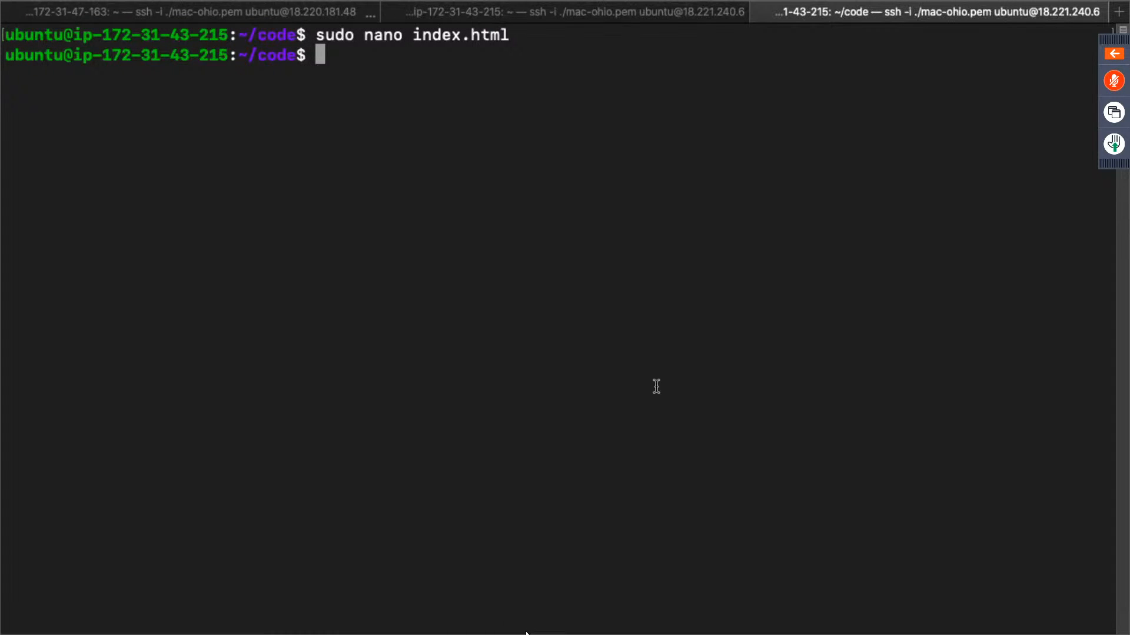
- Stage all files, commit them with the message "first commit" and clear the screen
text(git add .)
key(Return)
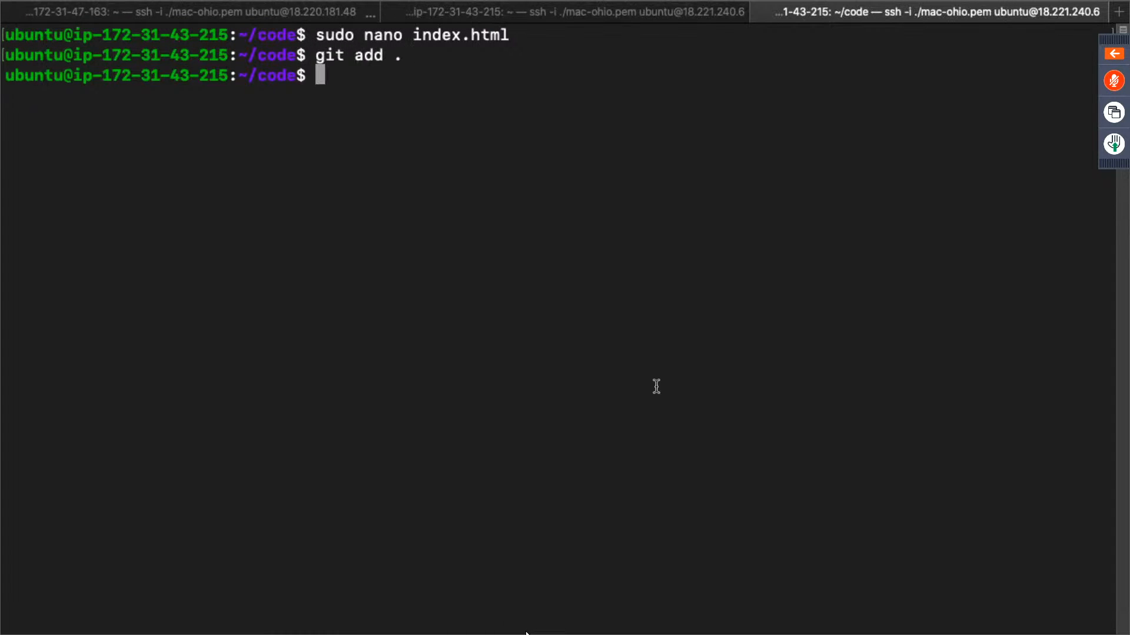
text(git commit )
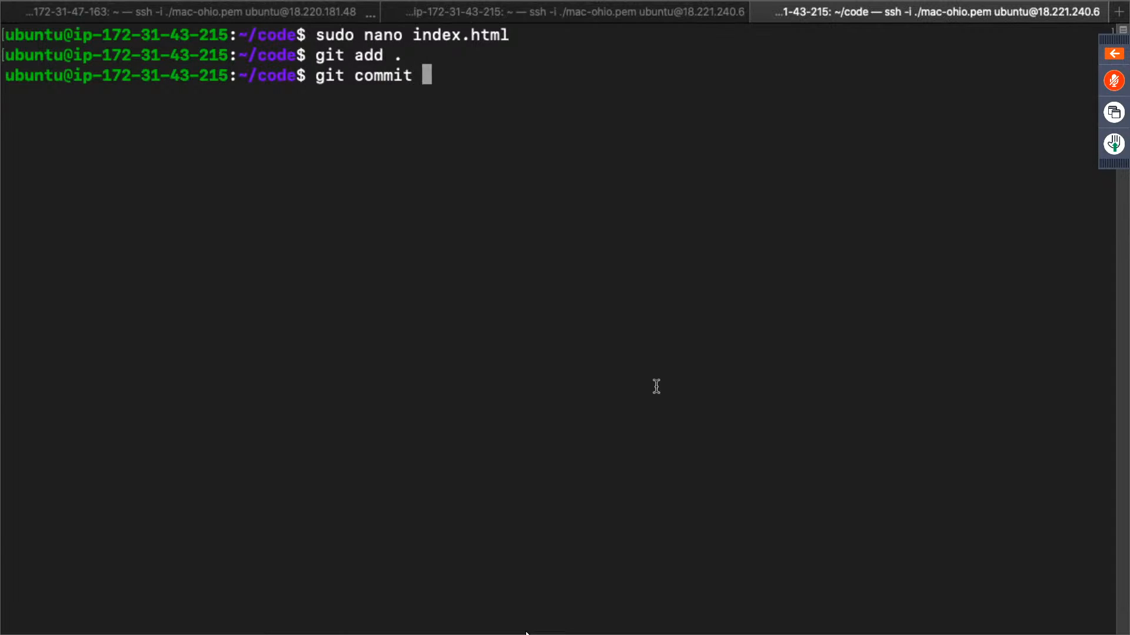
text(-m "fi)
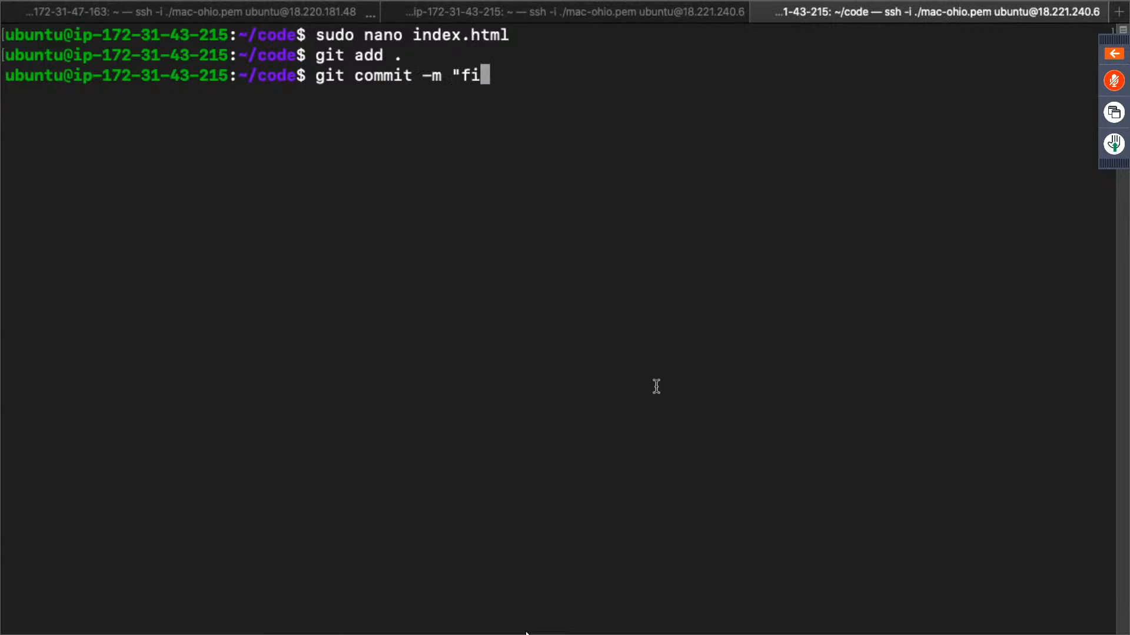
text(rst commit)
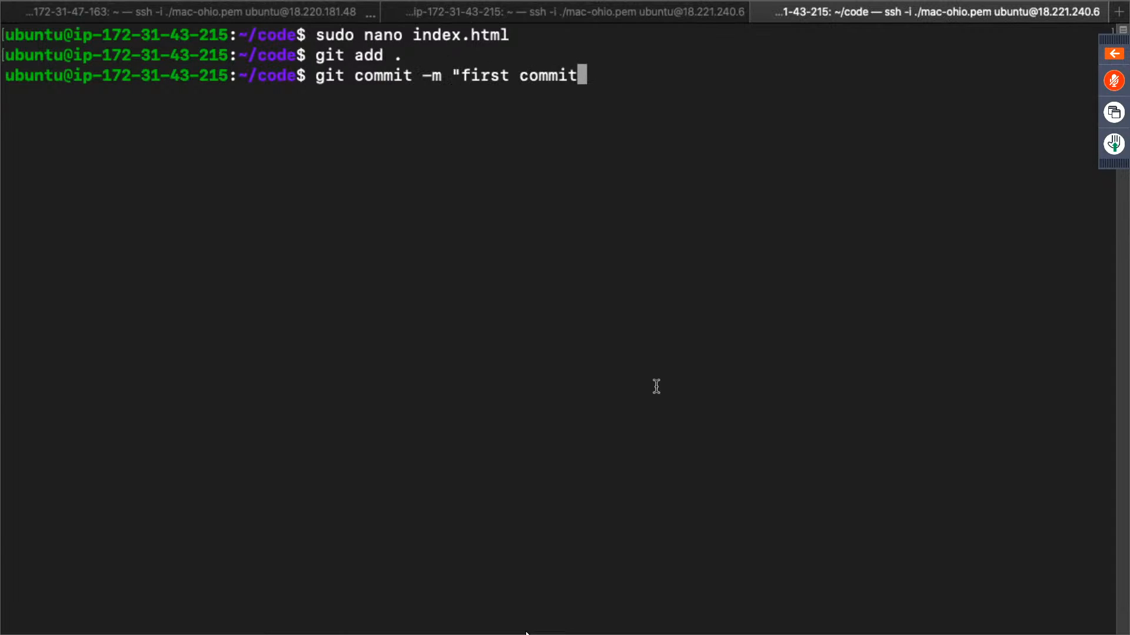
text(")
key(Return)
text(clea)
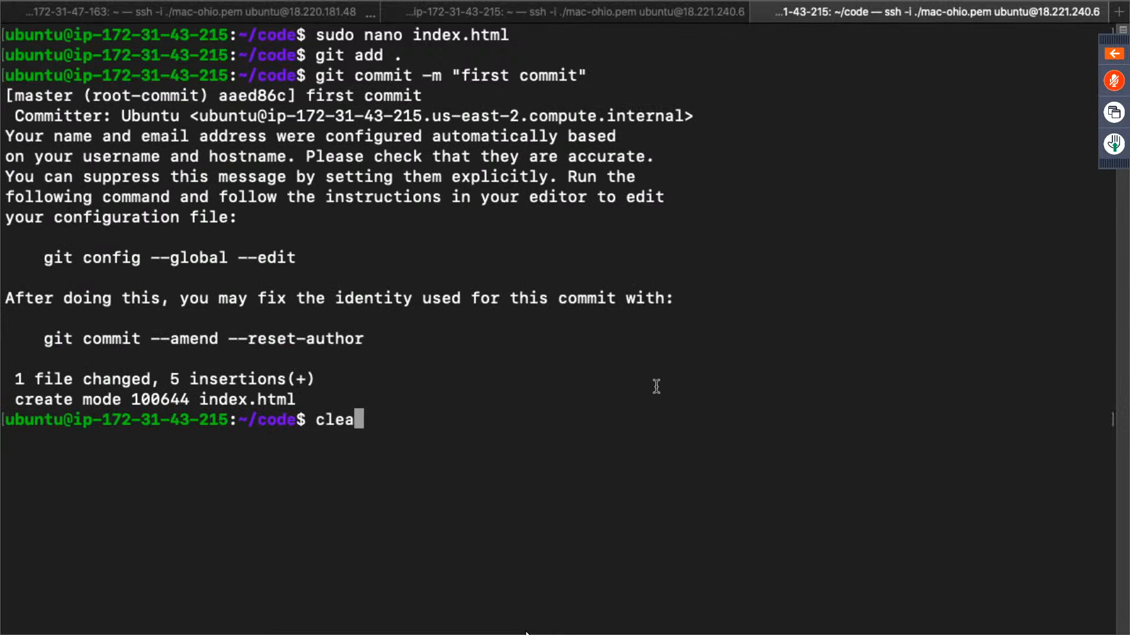
text(r)
key(Return)
text(git push ori)
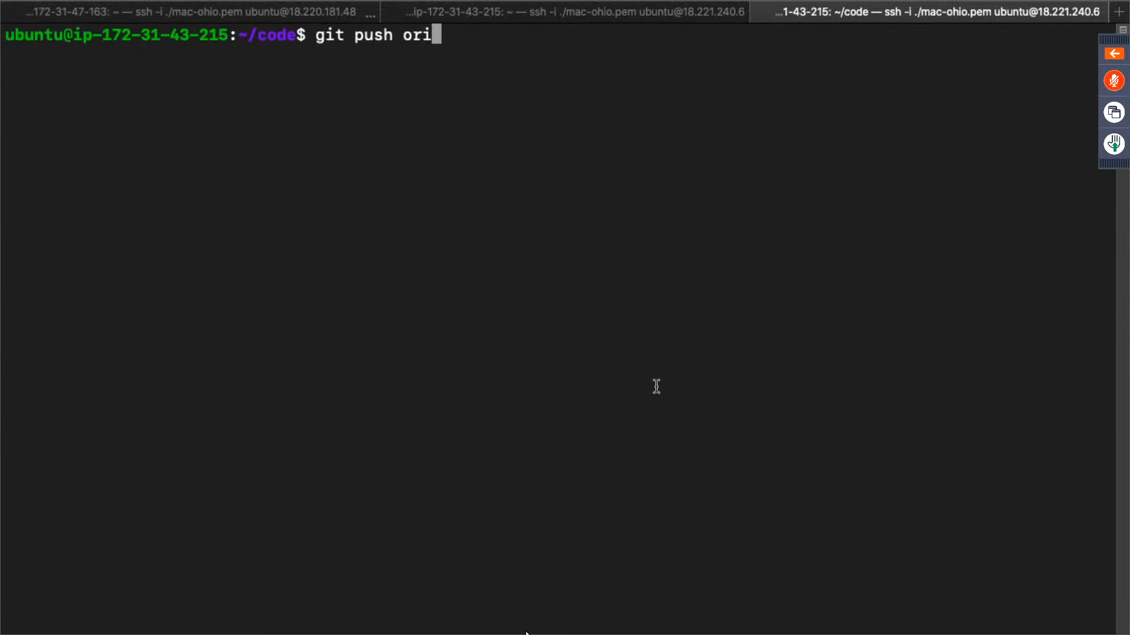
text(ginmas)
key(BackSpace)
key(BackSpace)
key(BackSpace)
key(BackSpace)
key(BackSpace)
key(BackSpace)
key(BackSpace)
key(BackSpace)
key(BackSpace)
key(BackSpace)
key(BackSpace)
key(BackSpace)
key(BackSpace)
key(BackSpace)
key(BackSpace)
- Try to set up the remote with git remote origin master
text(remo)
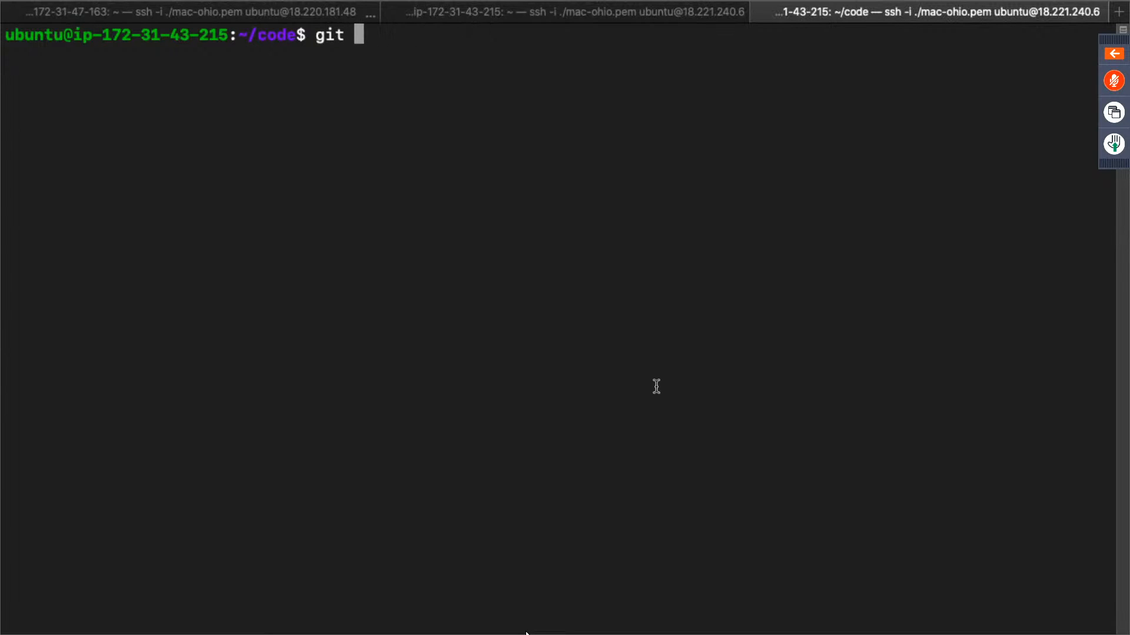
text(te origin)
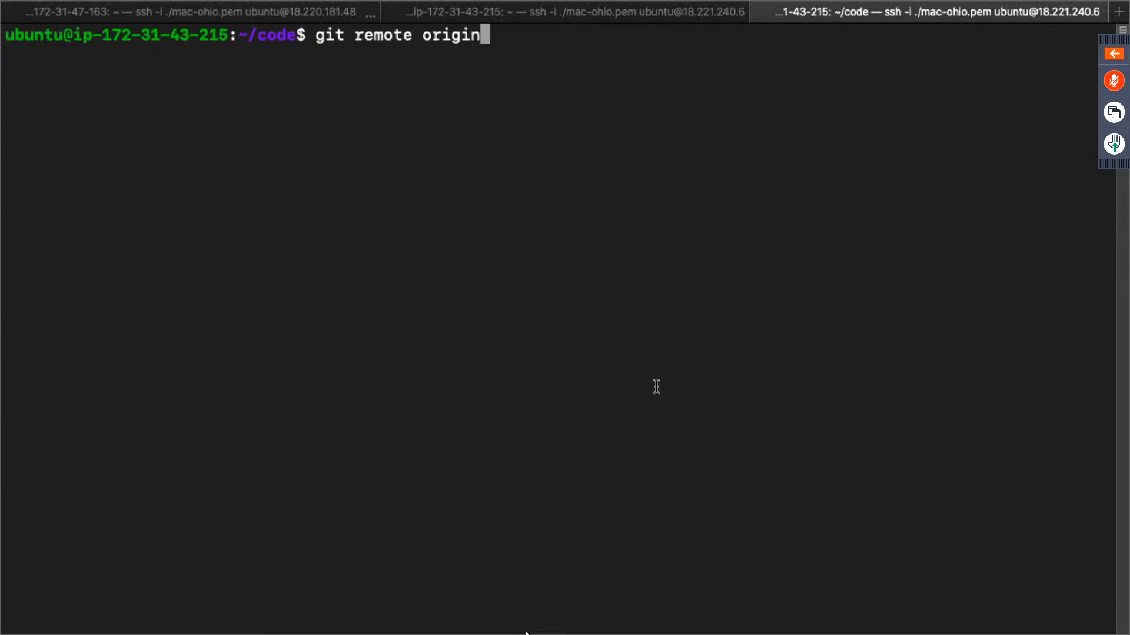
text( master)
key(Return)
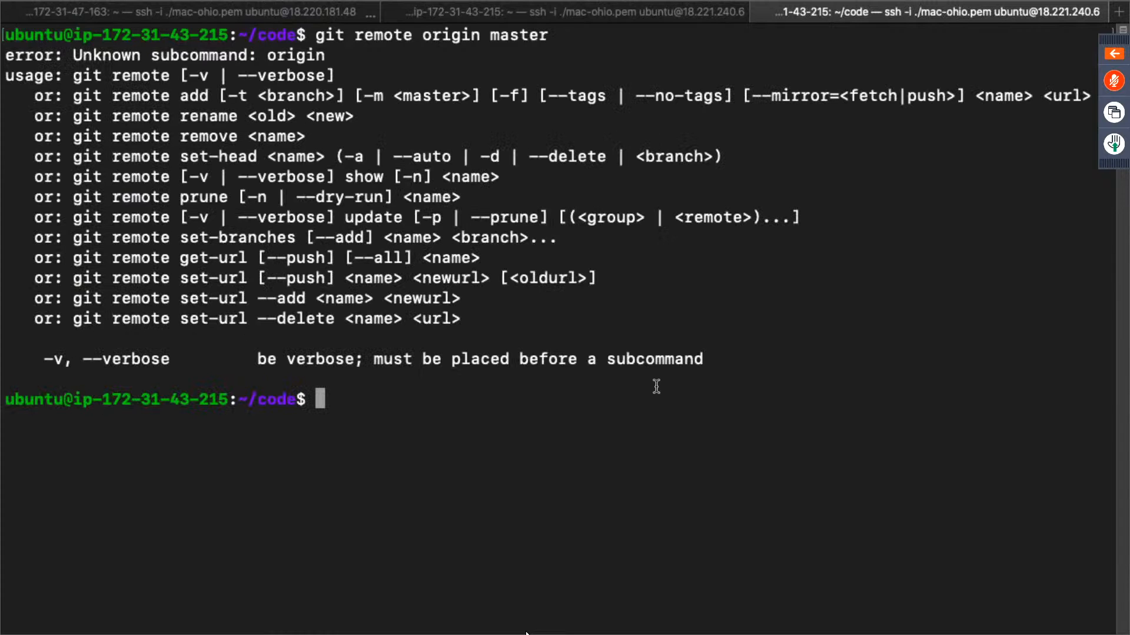
- Rework the previous command into git remote add origin, replacing the master argument with an opening double quote
key(Up)
key(Left)
key(Left)
key(Left)
key(Left)
key(Left)
key(Left)
key(Left)
key(Left)
key(Left)
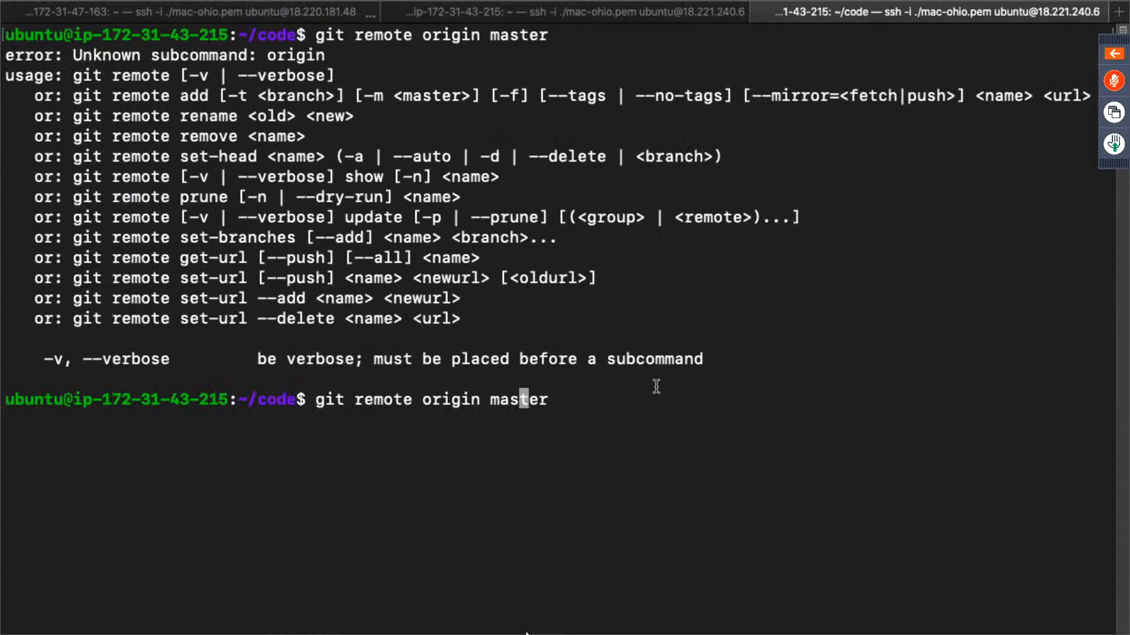
key(Left)
key(Left)
key(Left)
key(Left)
key(Left)
key(Right)
text(add)
key(Right)
key(Right)
key(Right)
key(Right)
key(Right)
key(Right)
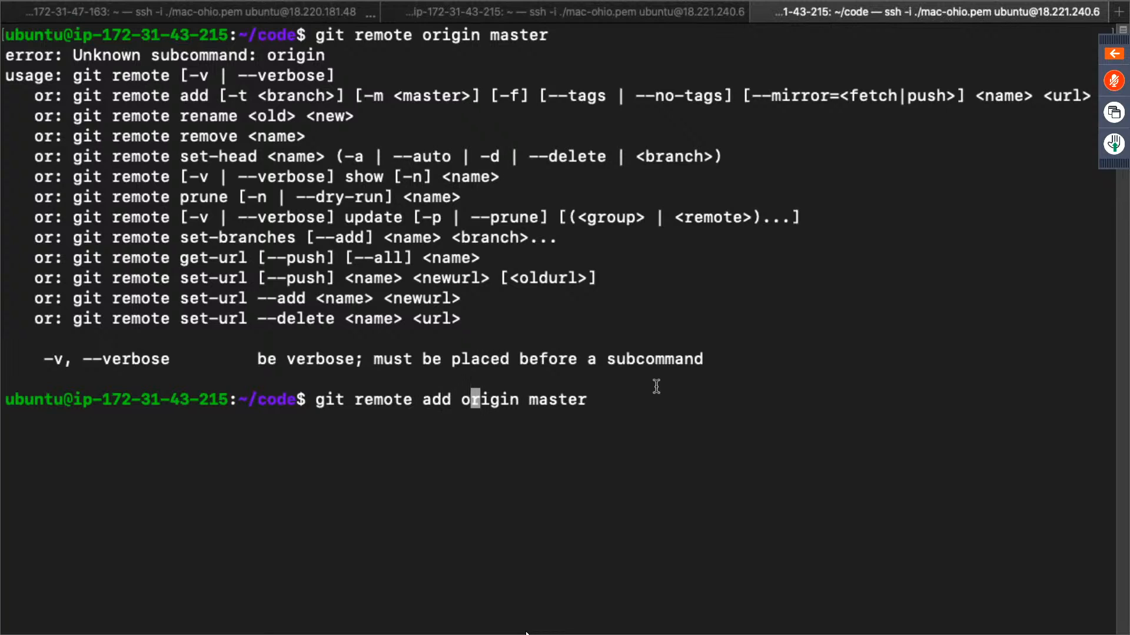
key(Right)
key(Right)
key(Right)
key(Right)
key(Right)
key(Right)
key(Right)
key(BackSpace)
key(BackSpace)
key(BackSpace)
key(BackSpace)
key(BackSpace)
key(BackSpace)
text(")
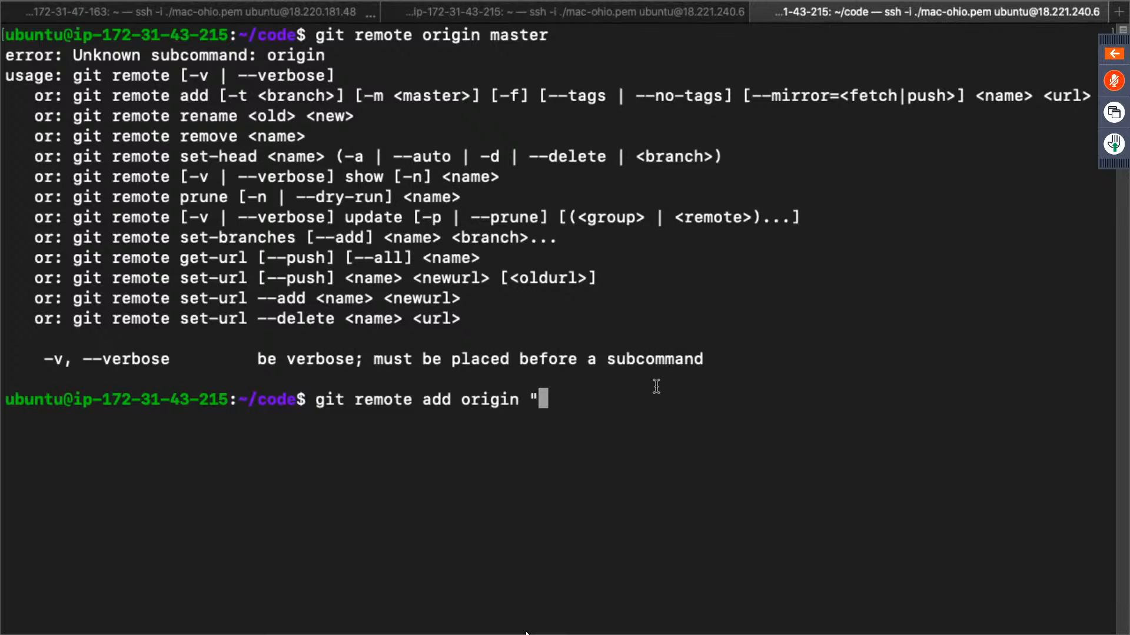
- Copy the demo04nov repository's HTTPS clone URL from GitHub and add it as the origin remote in the terminal
key(ctrl+Right)
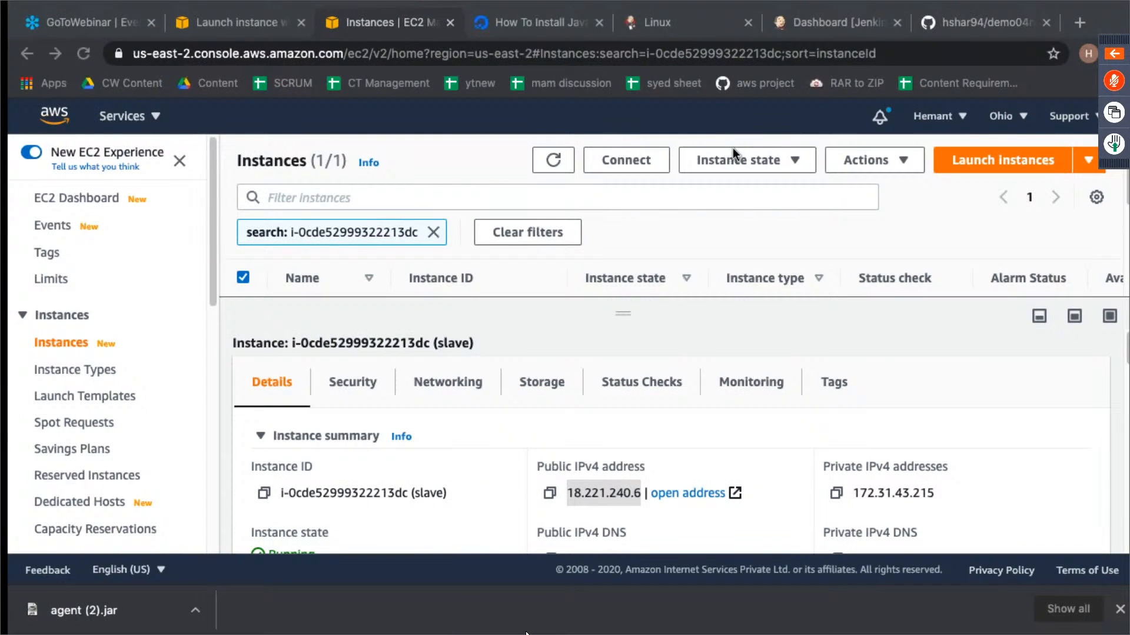
click(948, 28)
click(1049, 293)
key(ctrl+Left)
key(super+v)
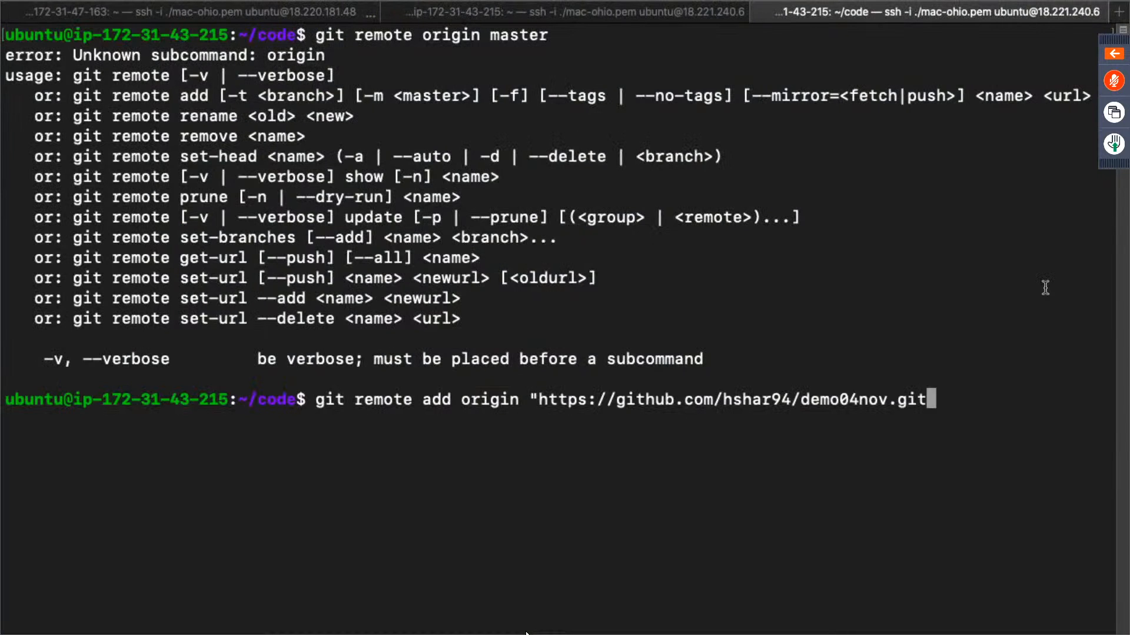
text(")
key(Return)
- Run git push origin master to start pushing the commit to GitHub
text(git pusho o)
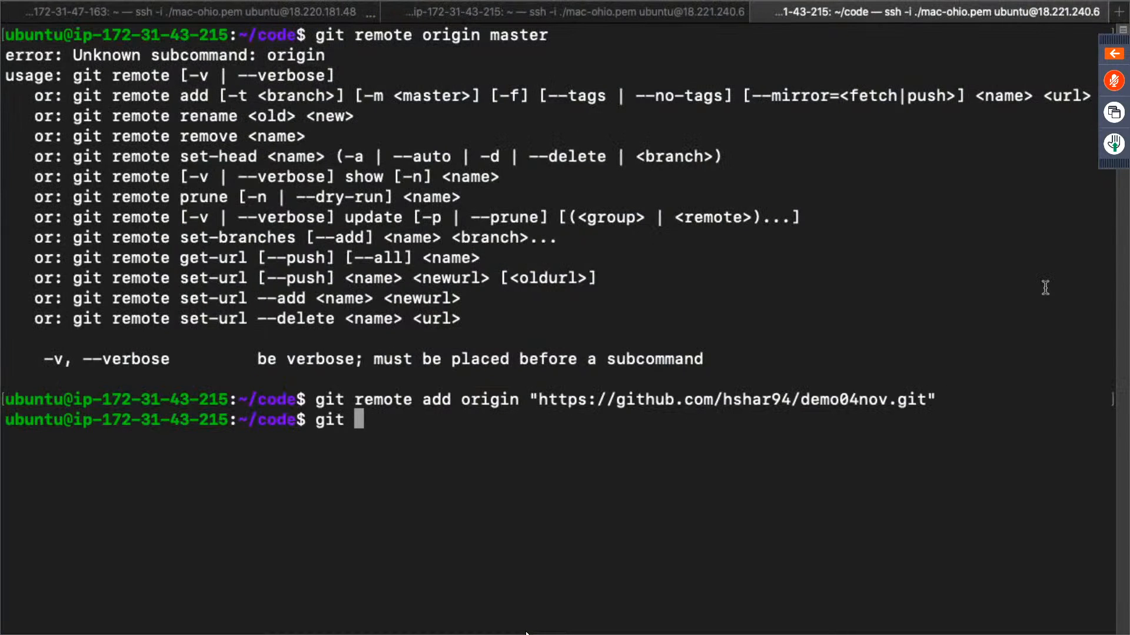
key(BackSpace)
key(BackSpace)
key(BackSpace)
key(BackSpace)
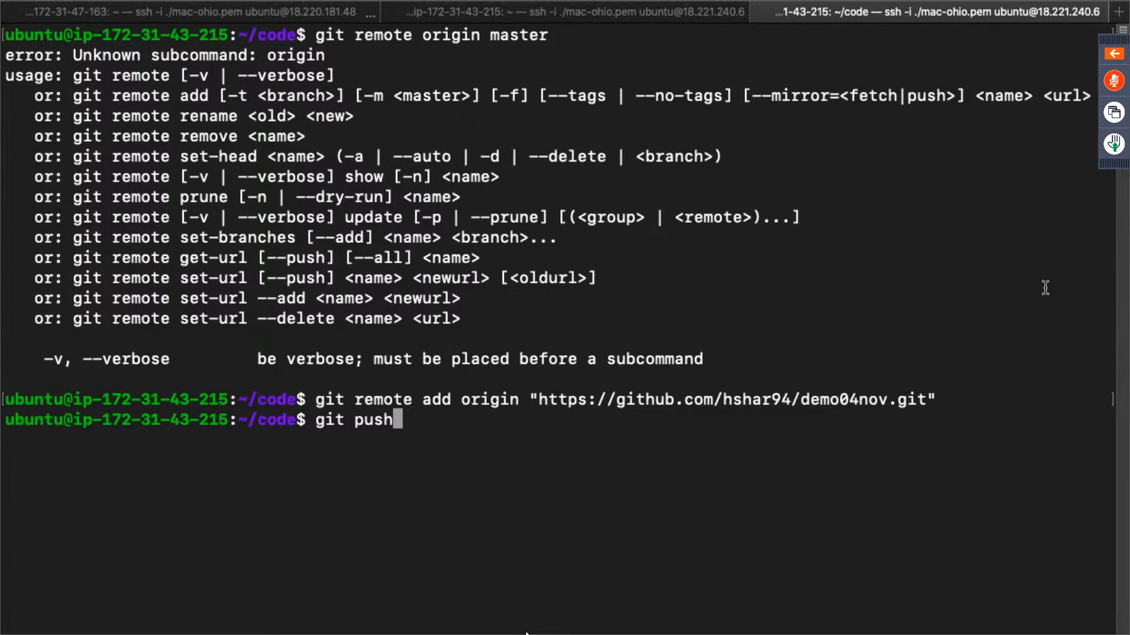
text(h origin master)
key(Return)
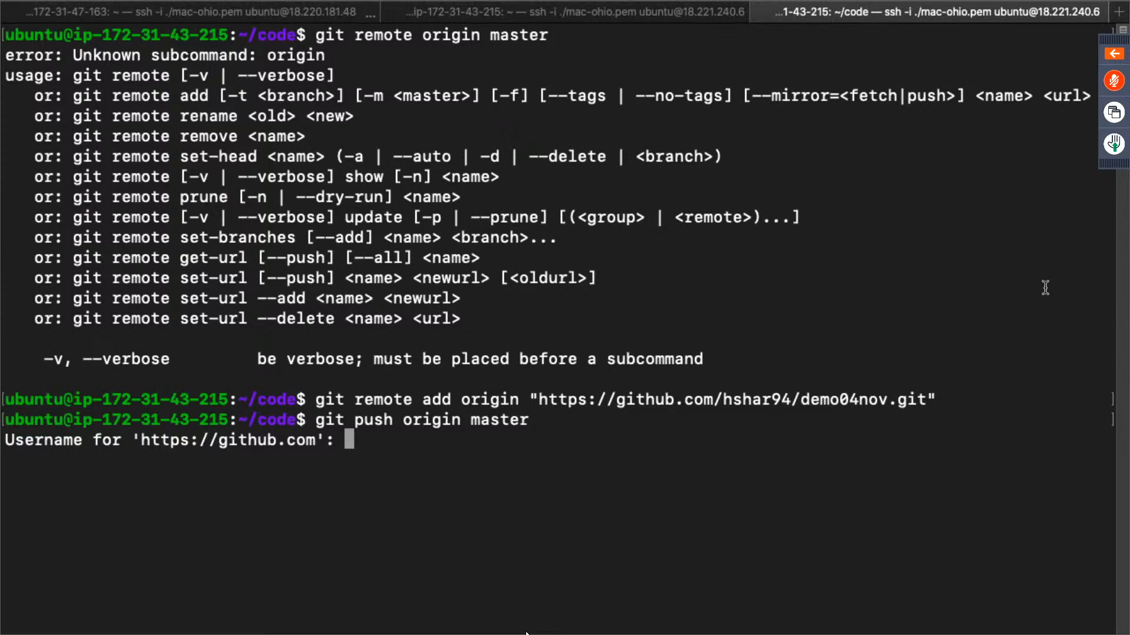
- Try to authenticate the push with the GitHub username and account password
text(hshar94)
key(Return)
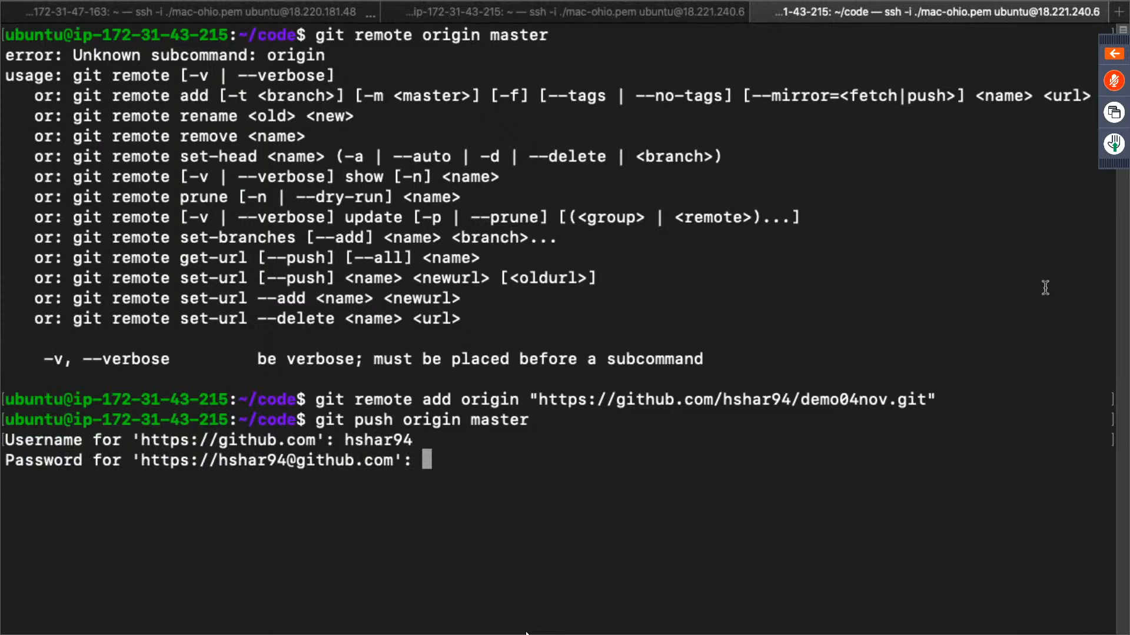
key(Return)
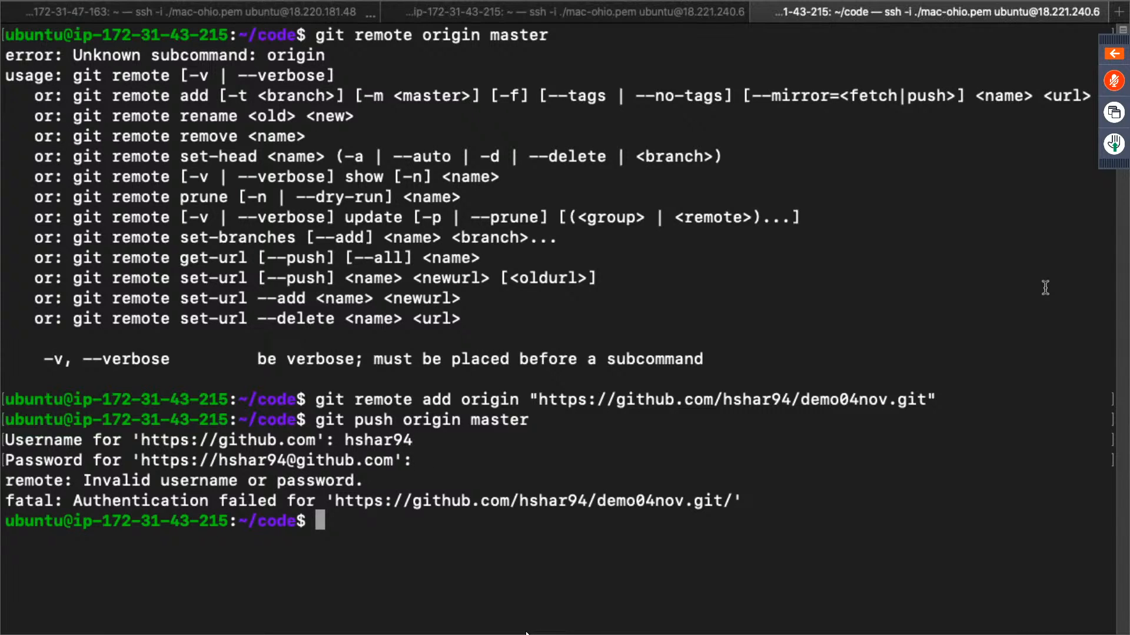
- Rerun git push origin master and authenticate with the GitHub username and account password
key(Up)
key(Return)
text(hshar94)
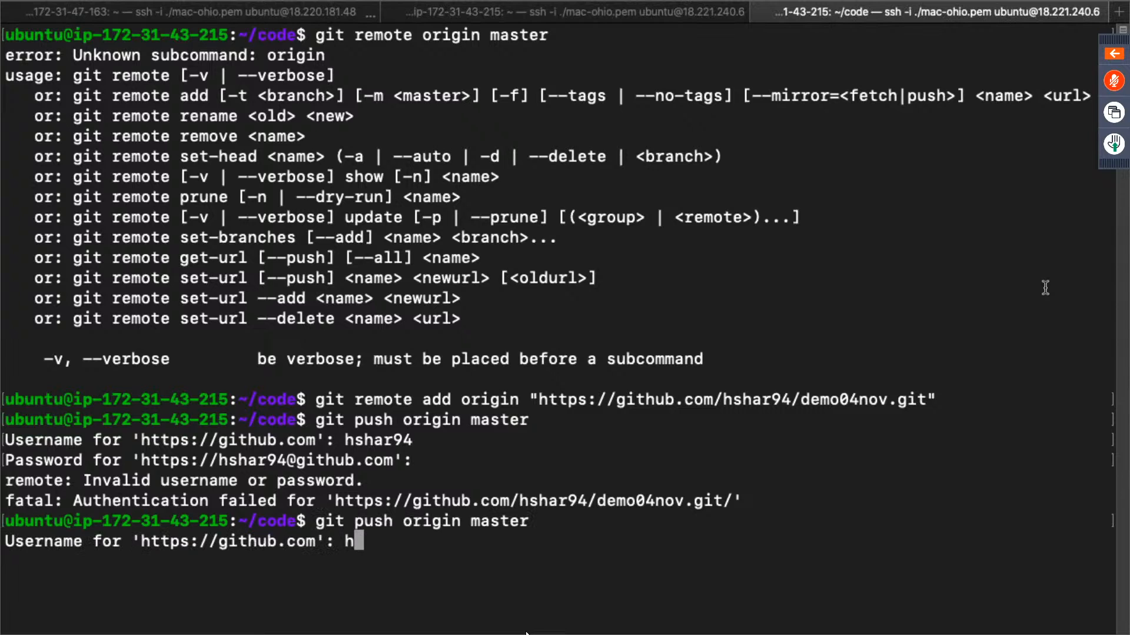
key(Return)
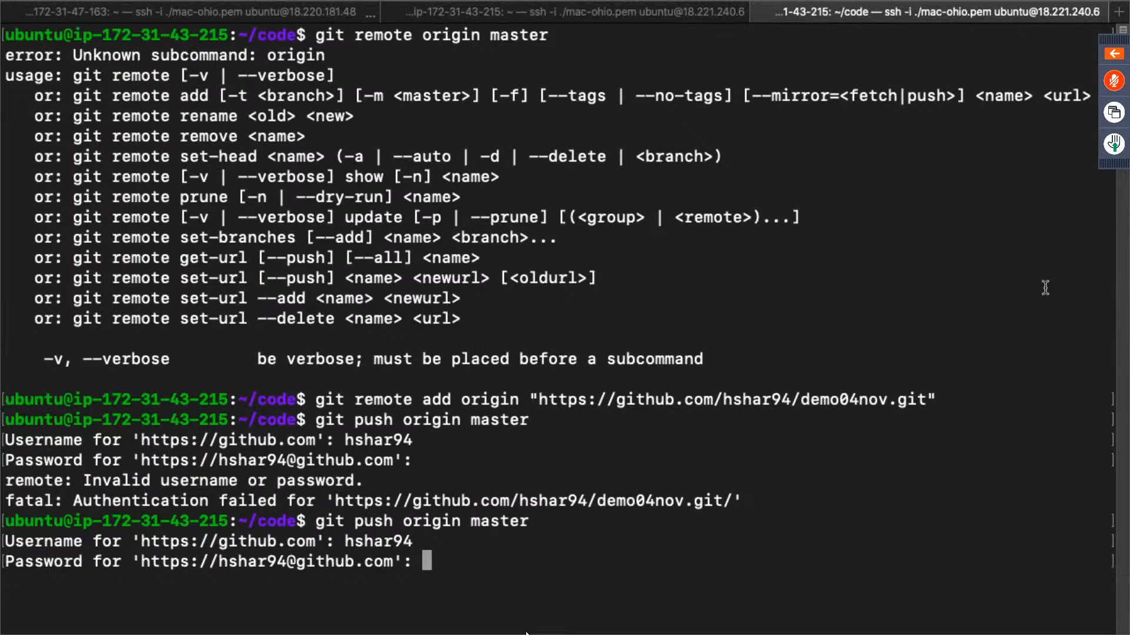
key(Return)
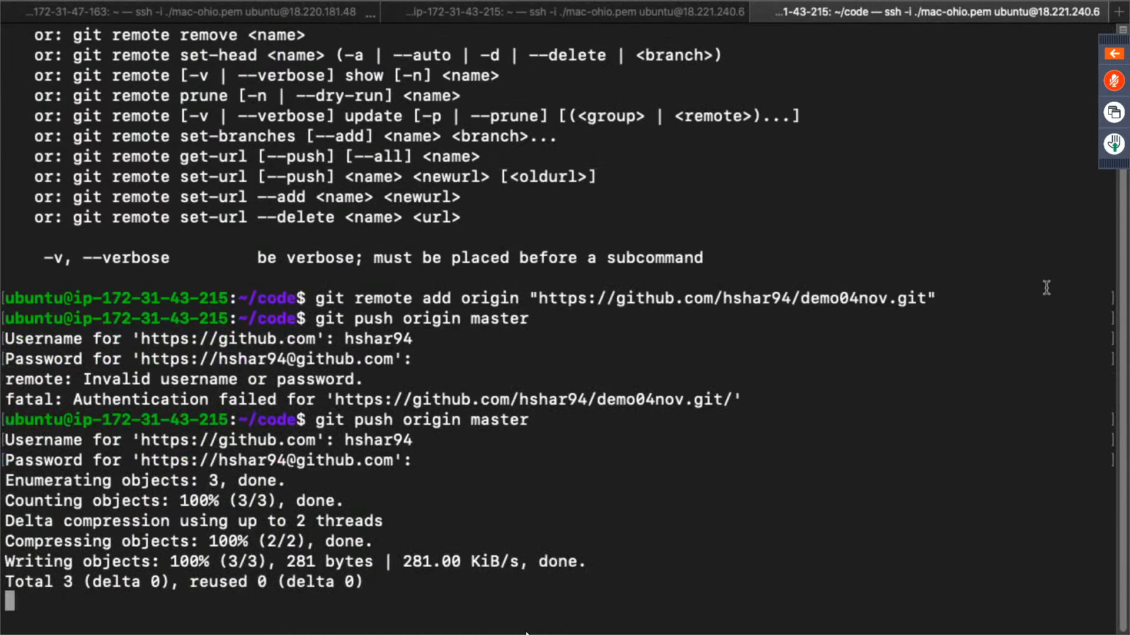
- Switch to the browser and reload the demo04nov repository page to check for the pushed index.html
key(ctrl+Right)
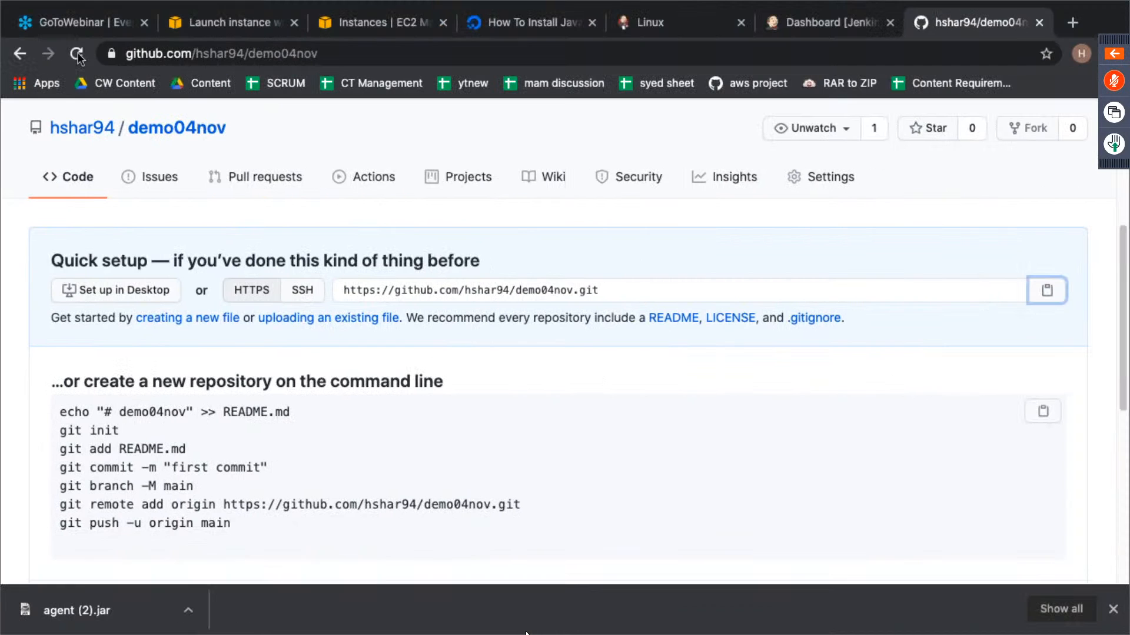
click(77, 53)
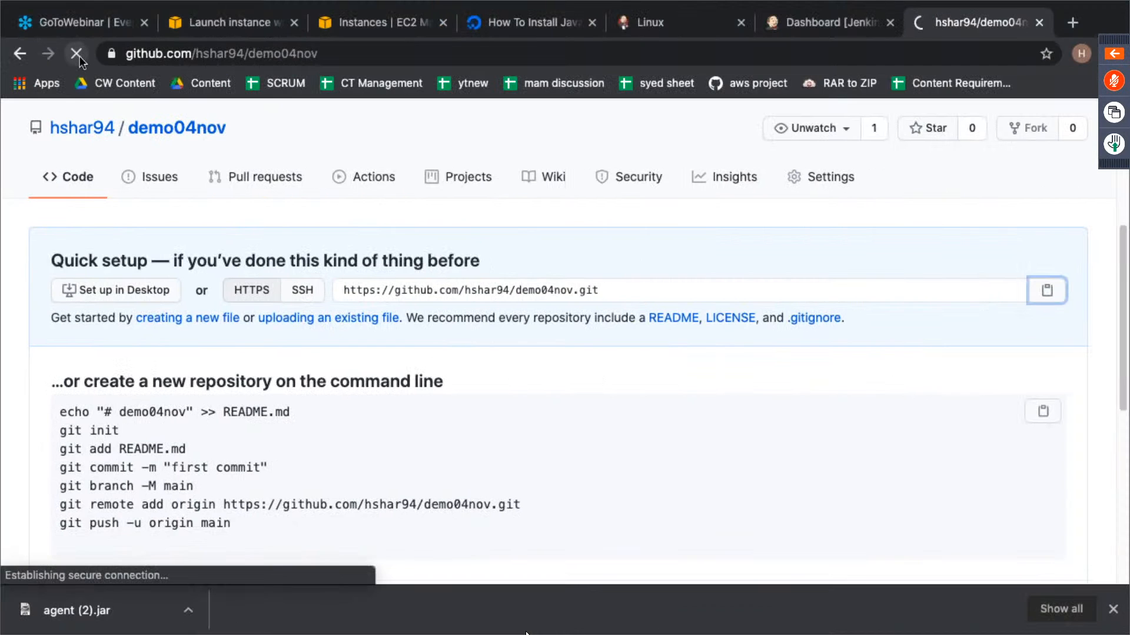
scroll(493, 330, down, 3)
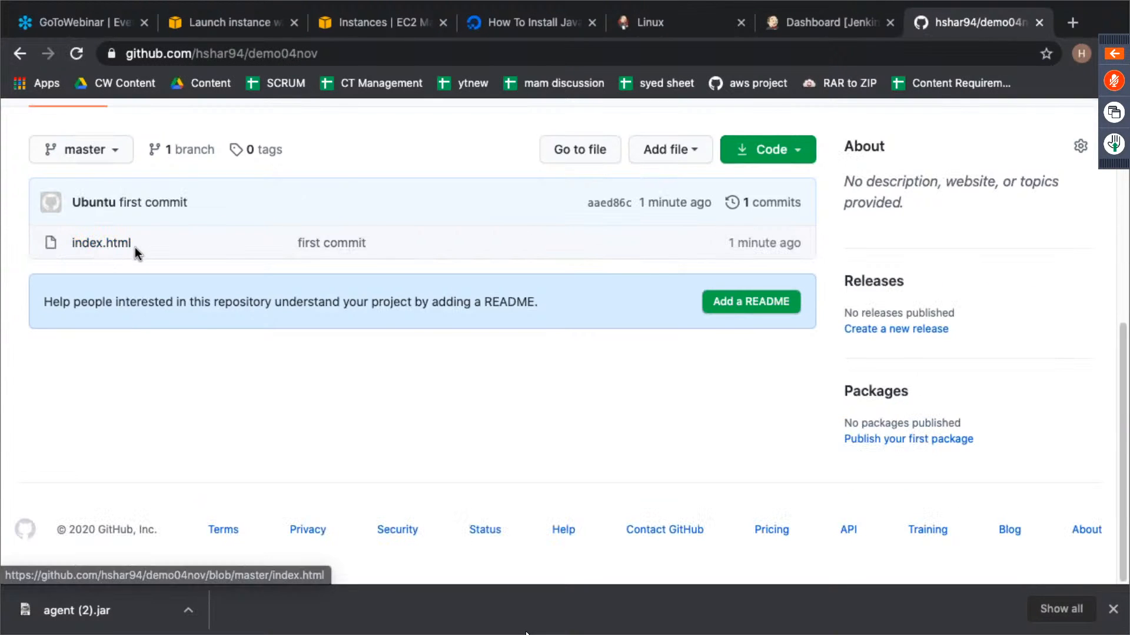
scroll(485, 305, up, 3)
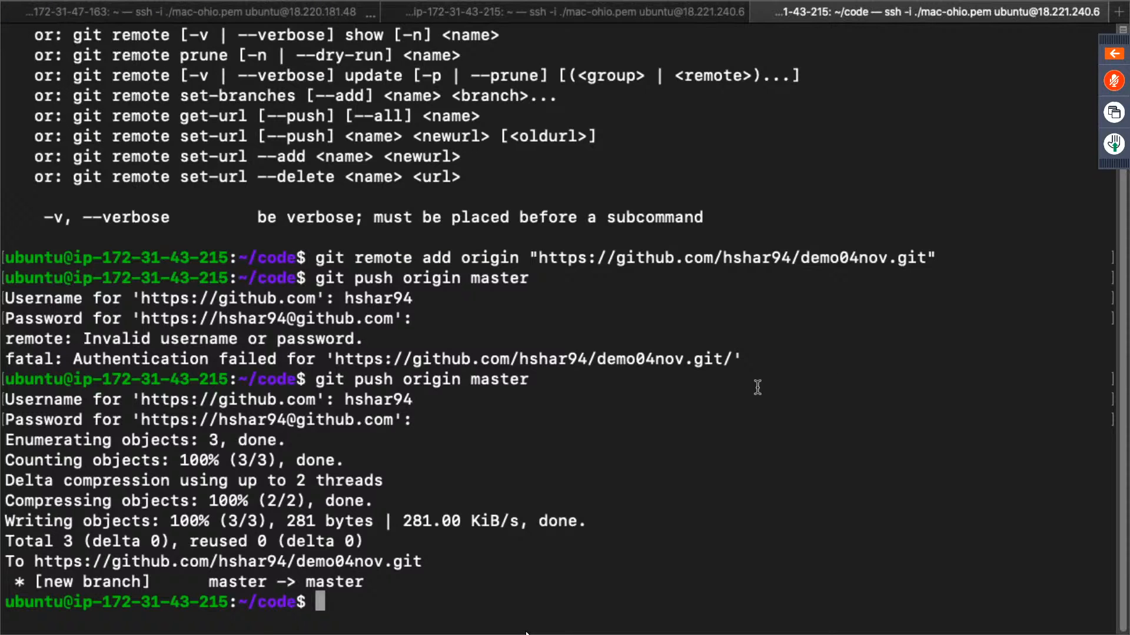
- In the terminal, install the Apache web server with sudo apt-get install apache2 and accept the installation
text(sudo apt-)
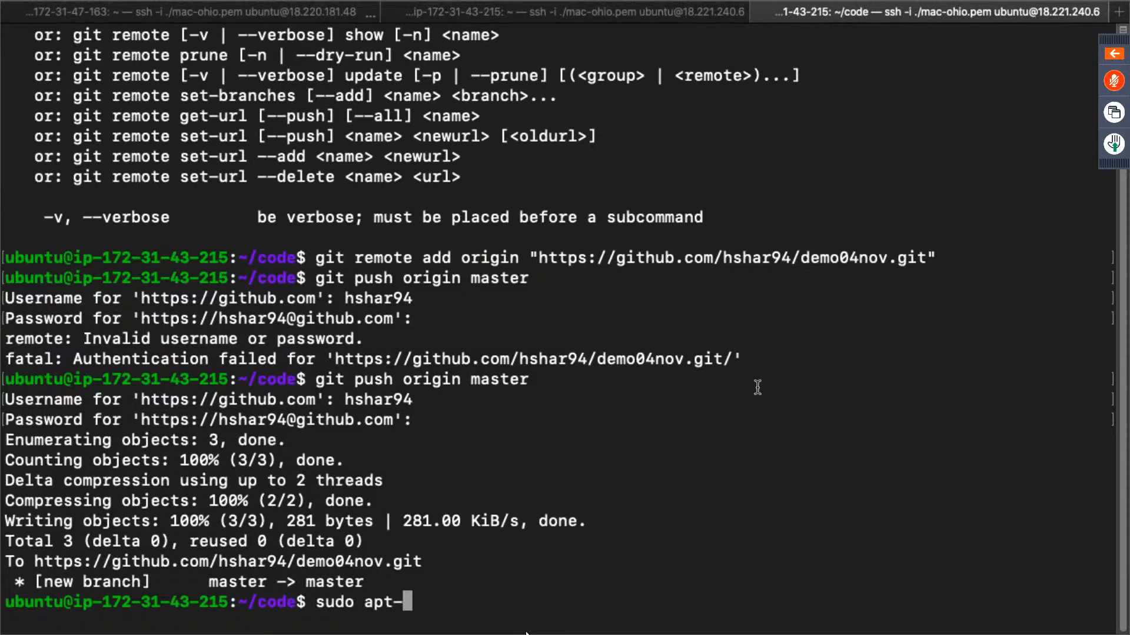
text(get ins)
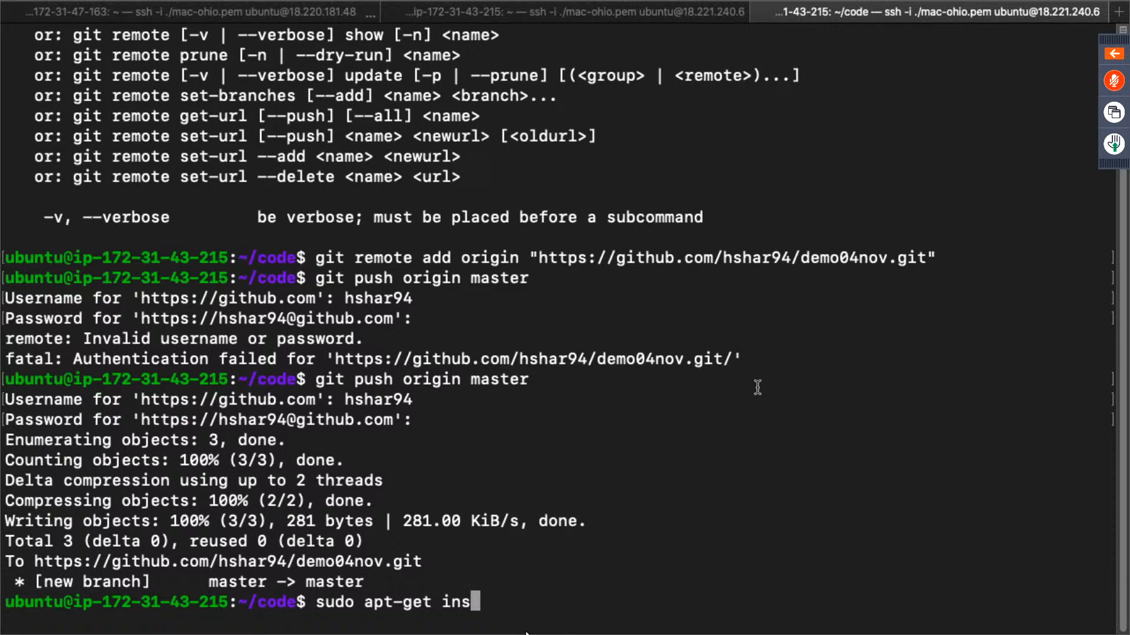
text(tall apache2)
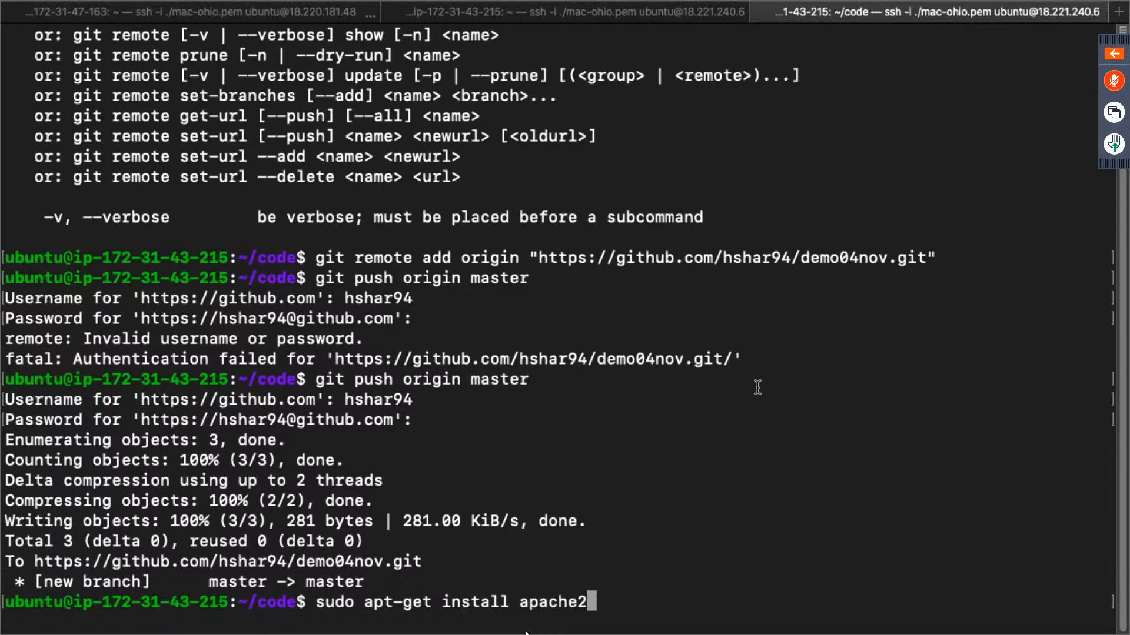
key(Return)
text(y)
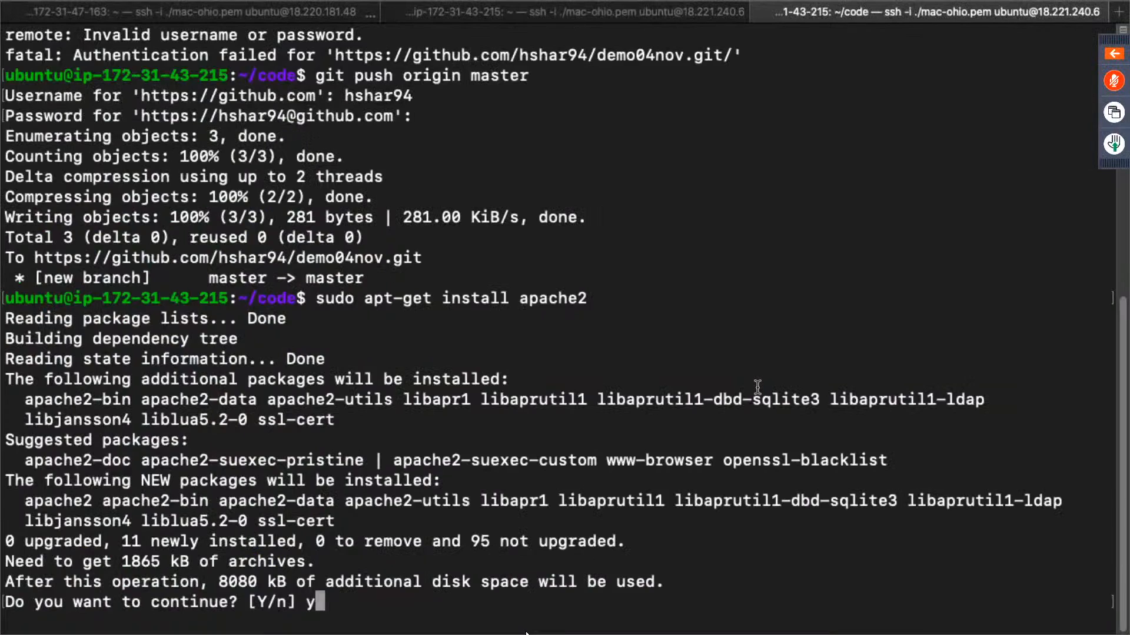
key(Return)
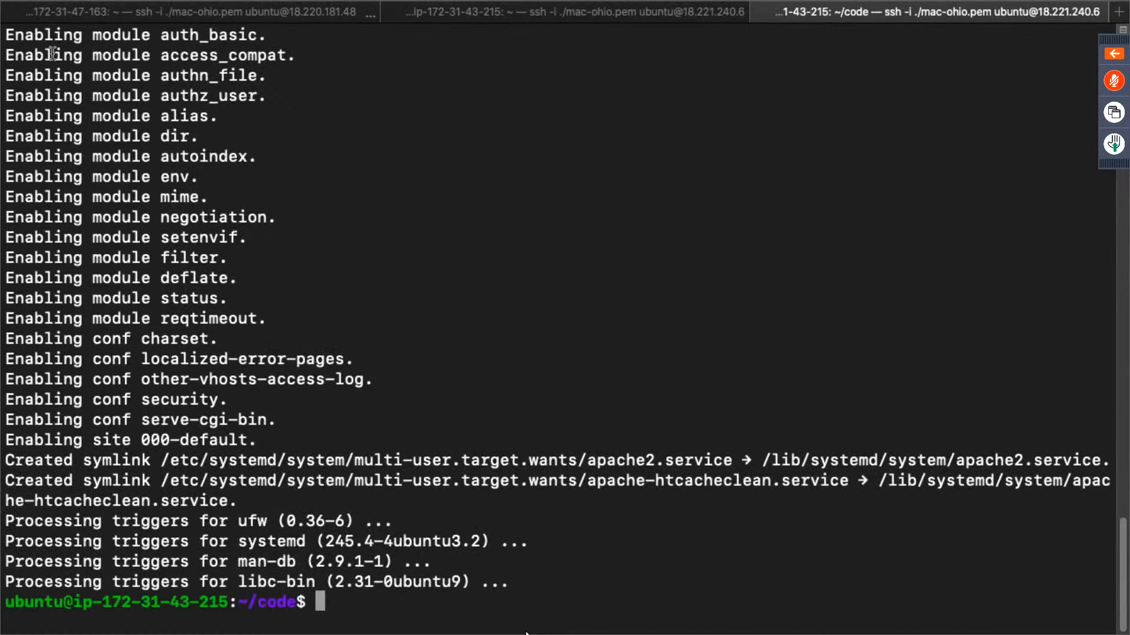
- Open the slave instance's public address 18.221.240.6 in a new browser tab and examine the Apache page it serves
key(ctrl+Right)
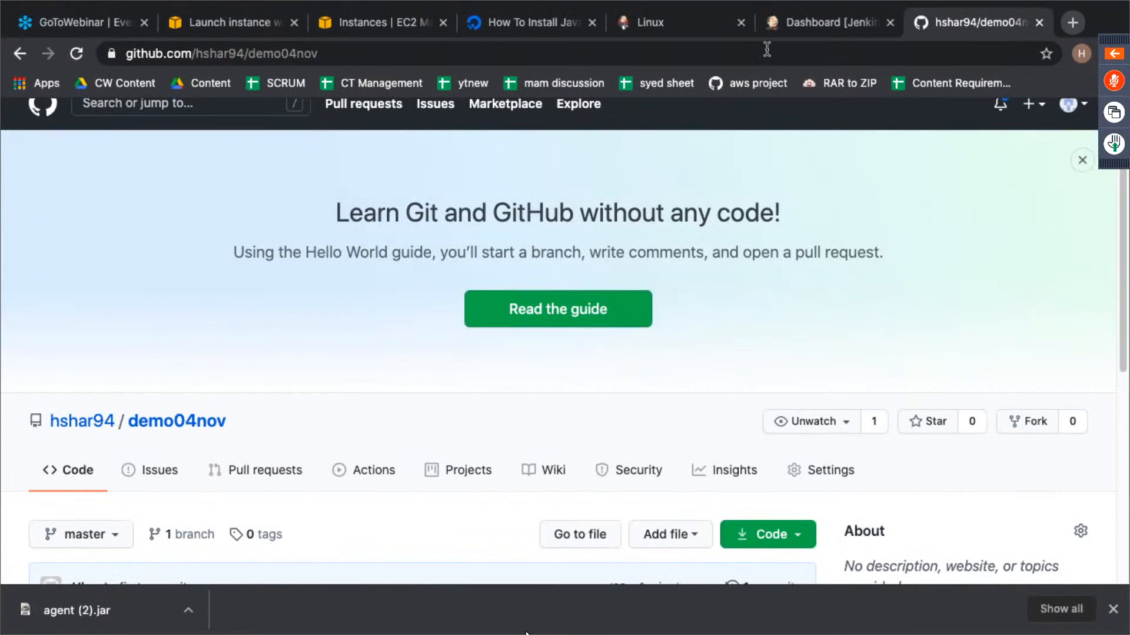
click(385, 16)
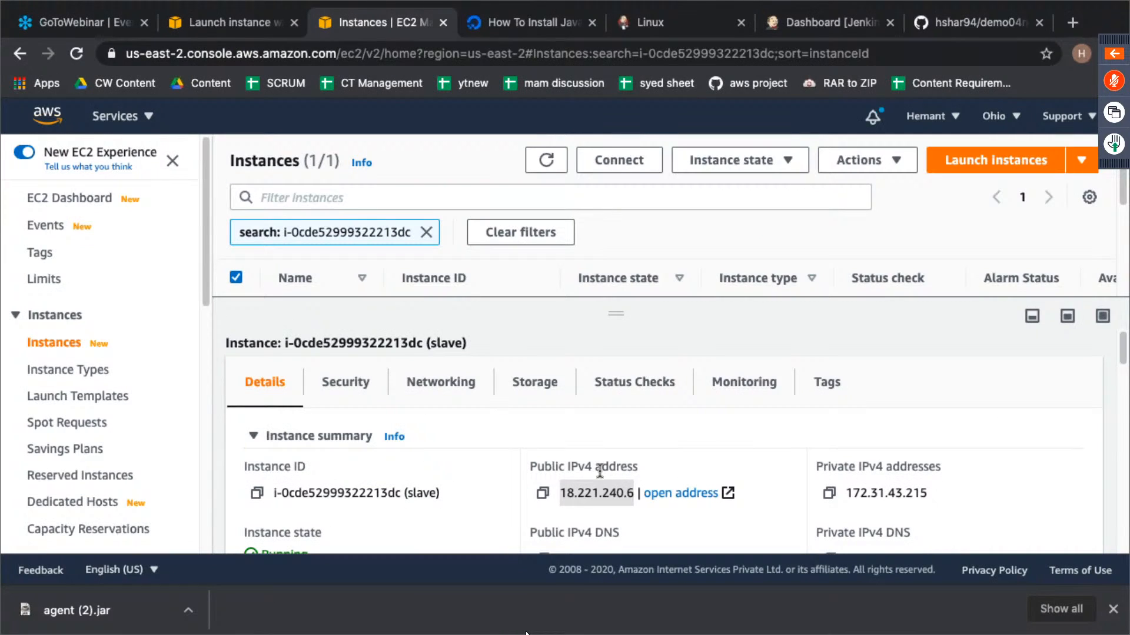
click(1072, 24)
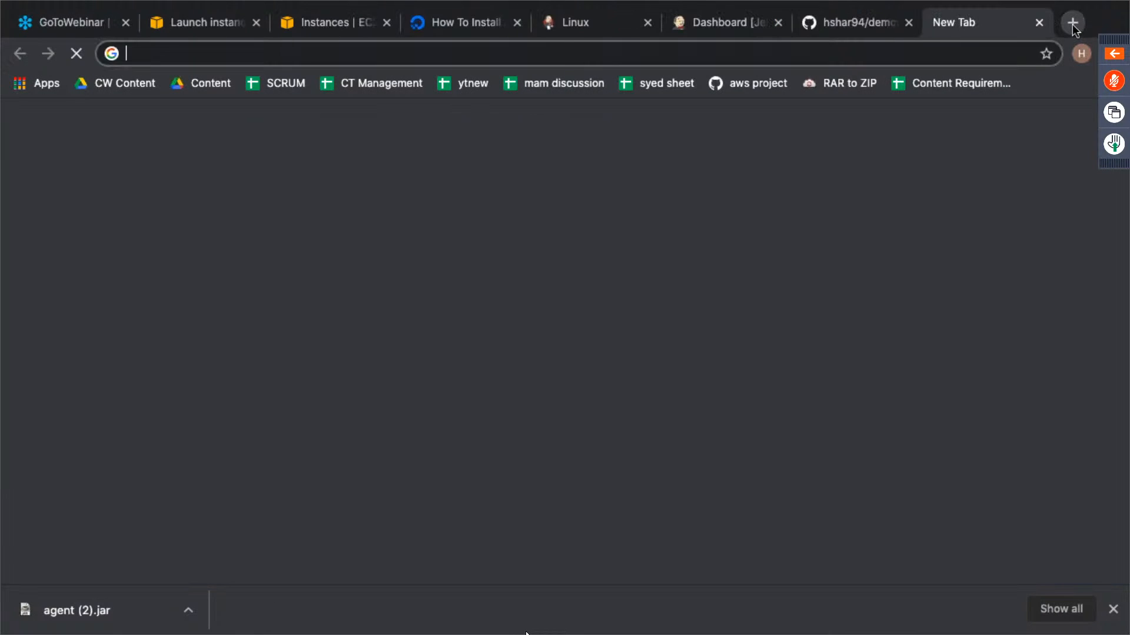
text(18.221.240.6)
key(Return)
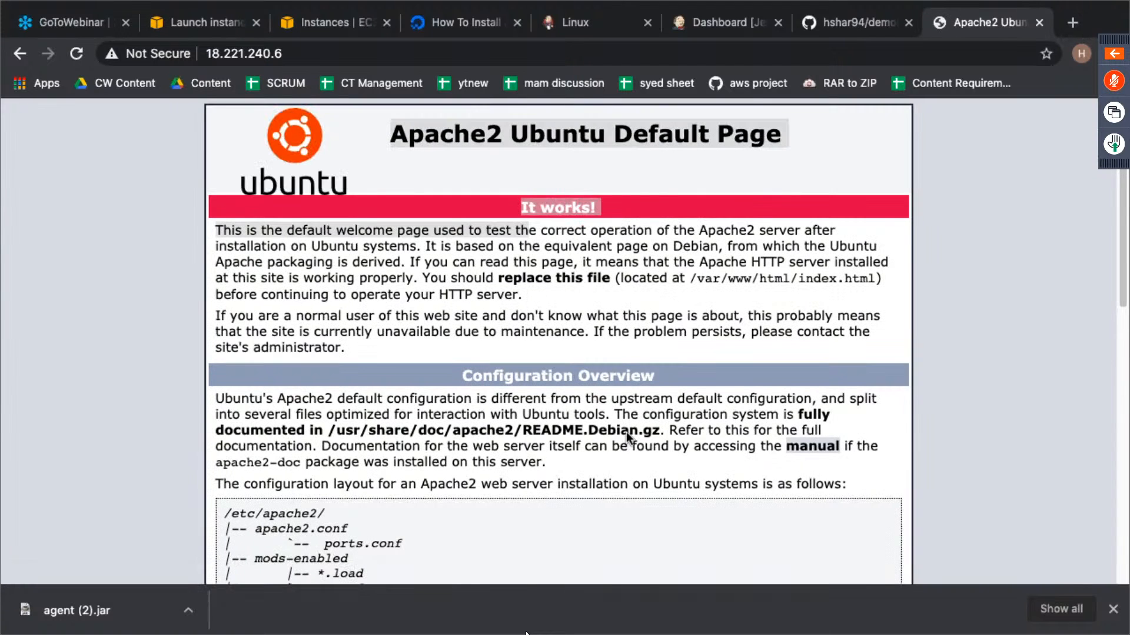
drag(626, 432, 681, 536)
scroll(681, 536, down, 10)
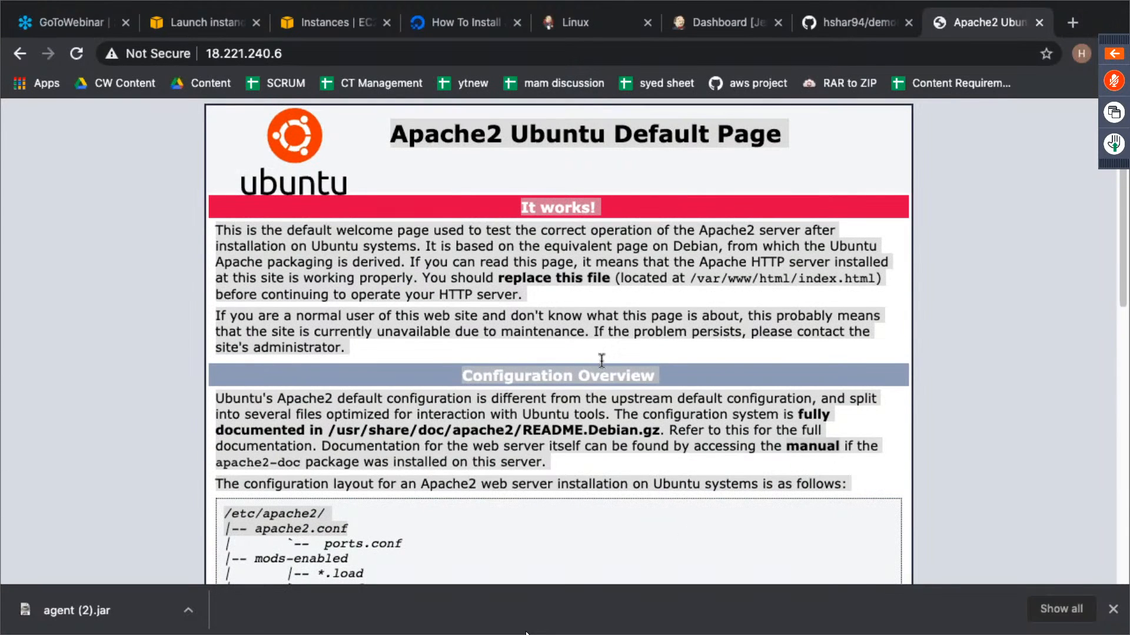
double_click(571, 273)
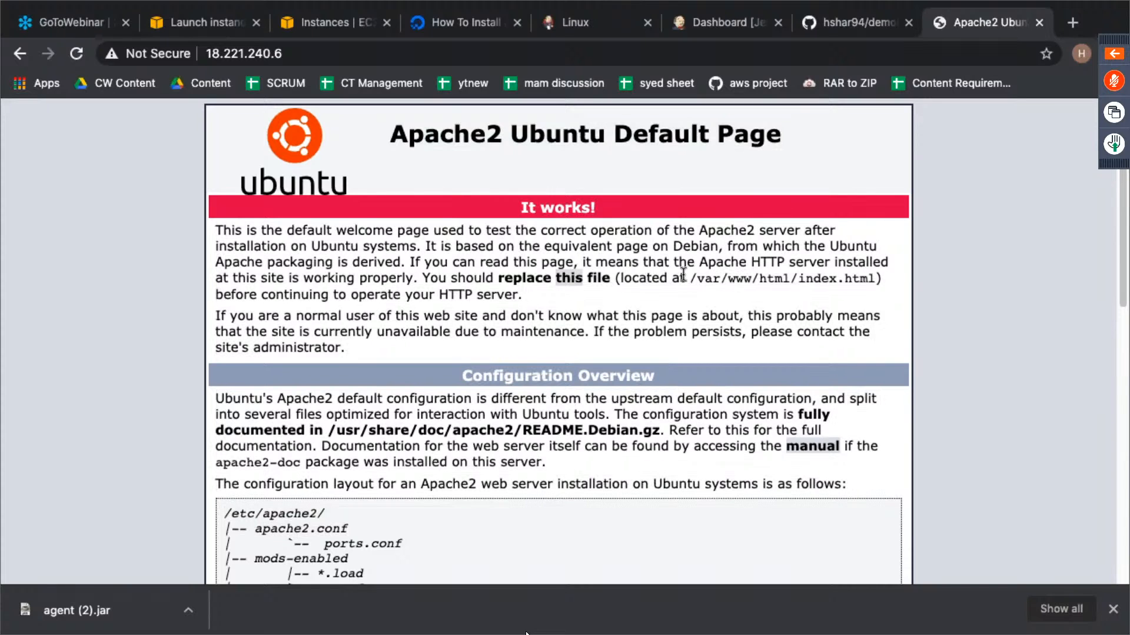
- Create a new Freestyle project named git-job in Jenkins
click(690, 25)
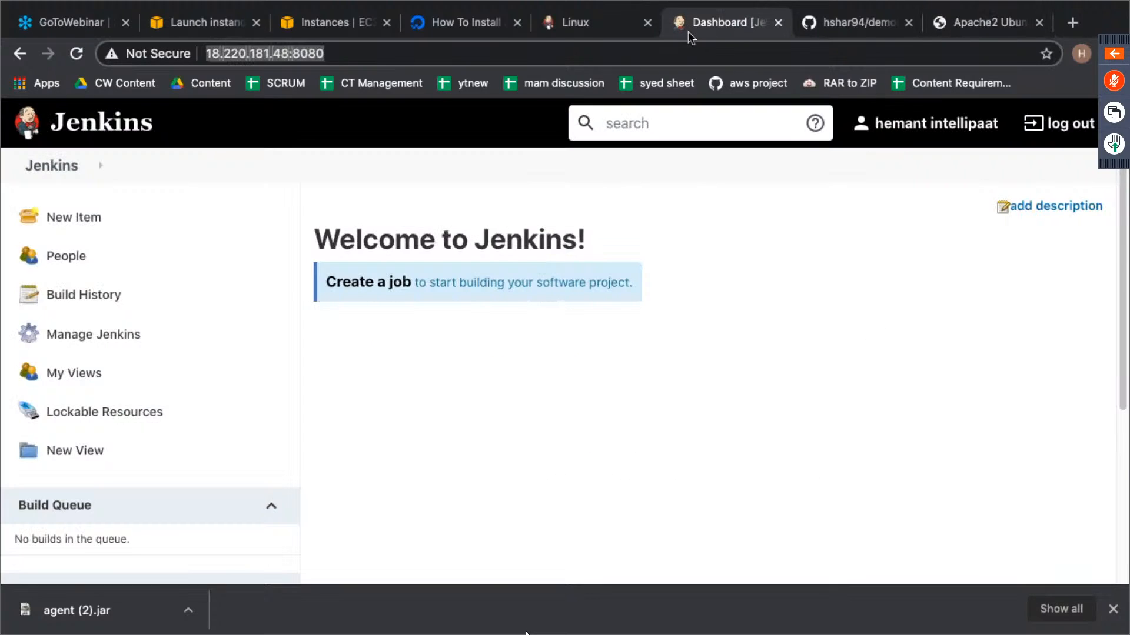
click(90, 241)
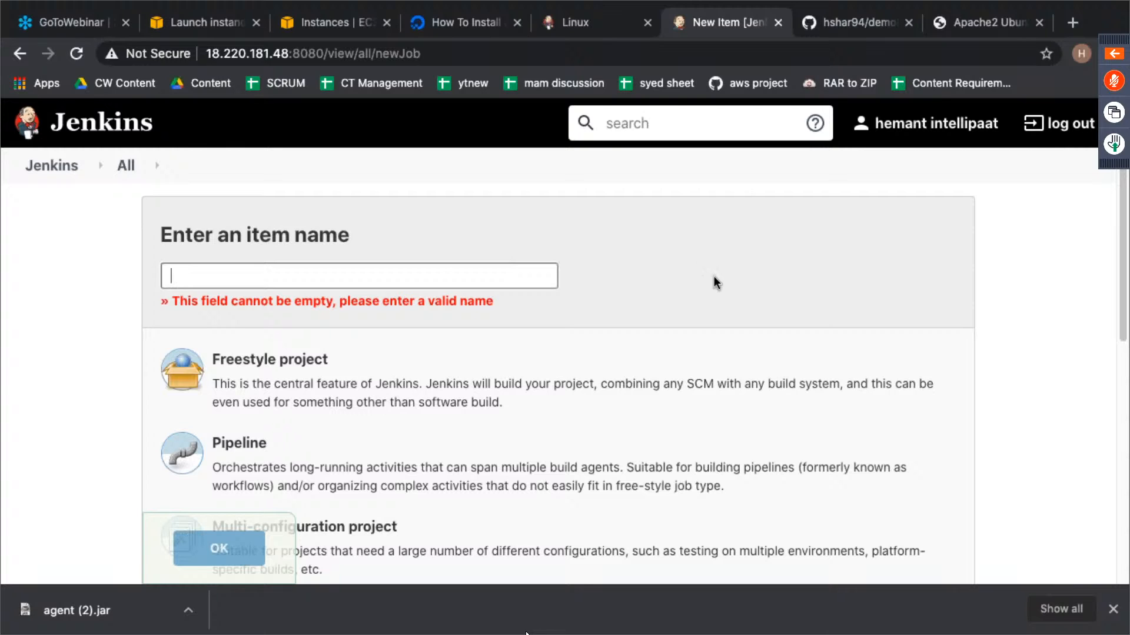
click(419, 274)
text(git-job)
click(277, 361)
click(223, 544)
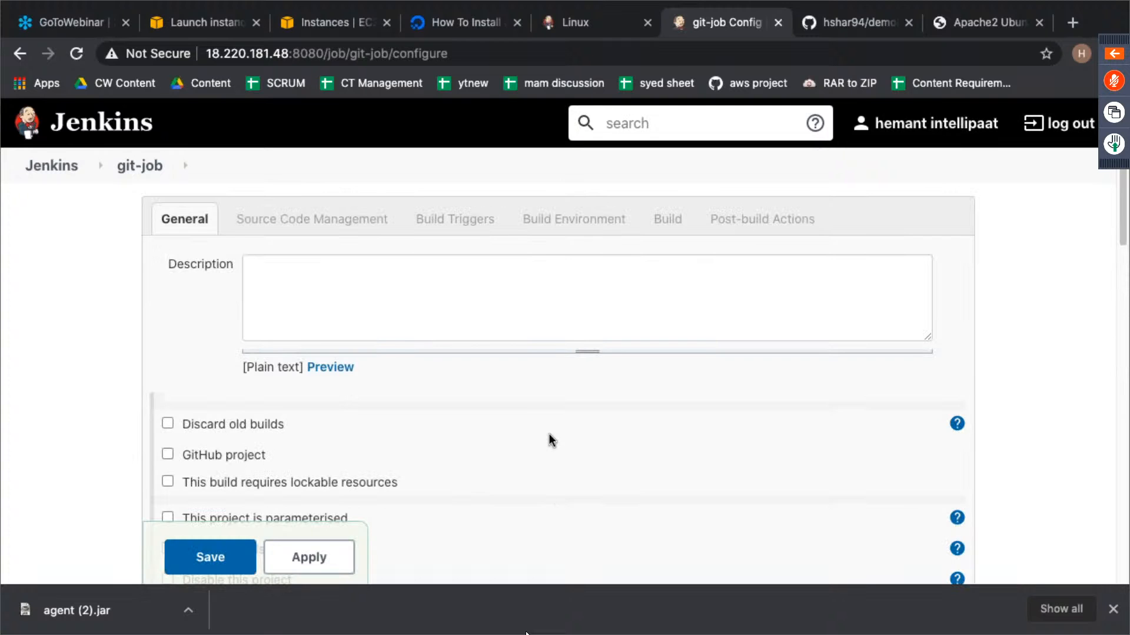
- Mark git-job as a GitHub project in its general settings
scroll(596, 365, down, 6)
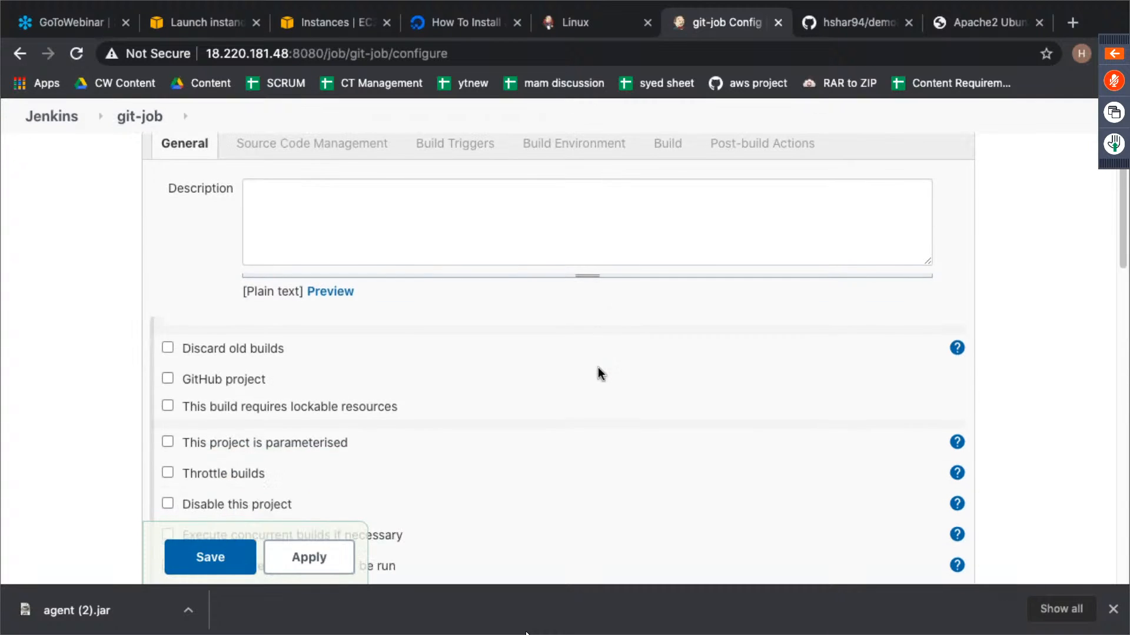
scroll(598, 368, up, 4)
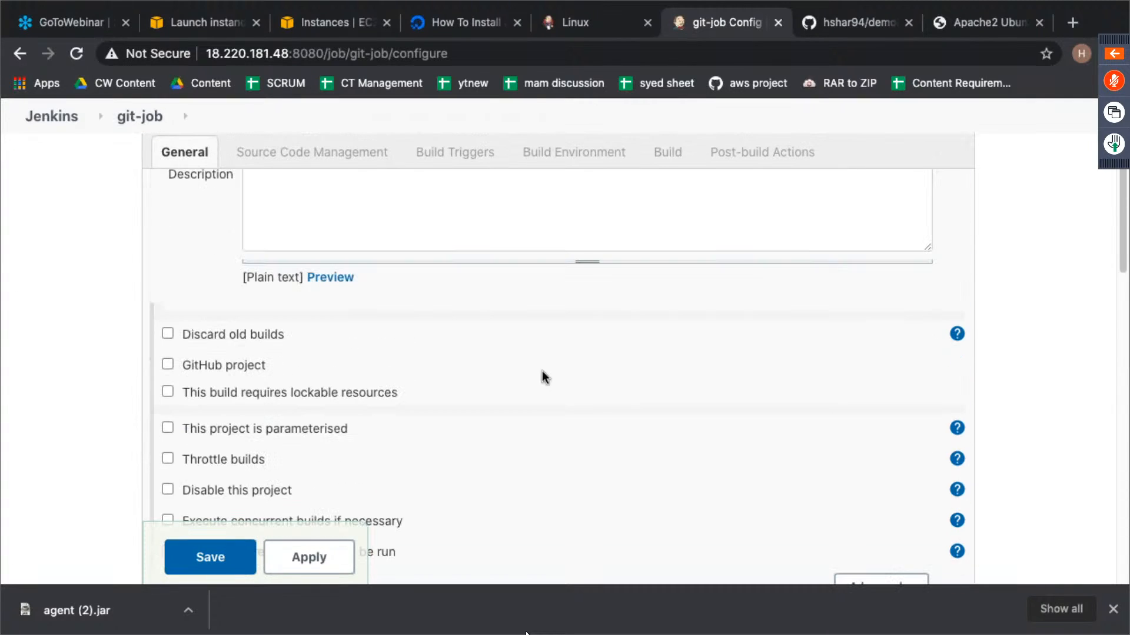
click(170, 365)
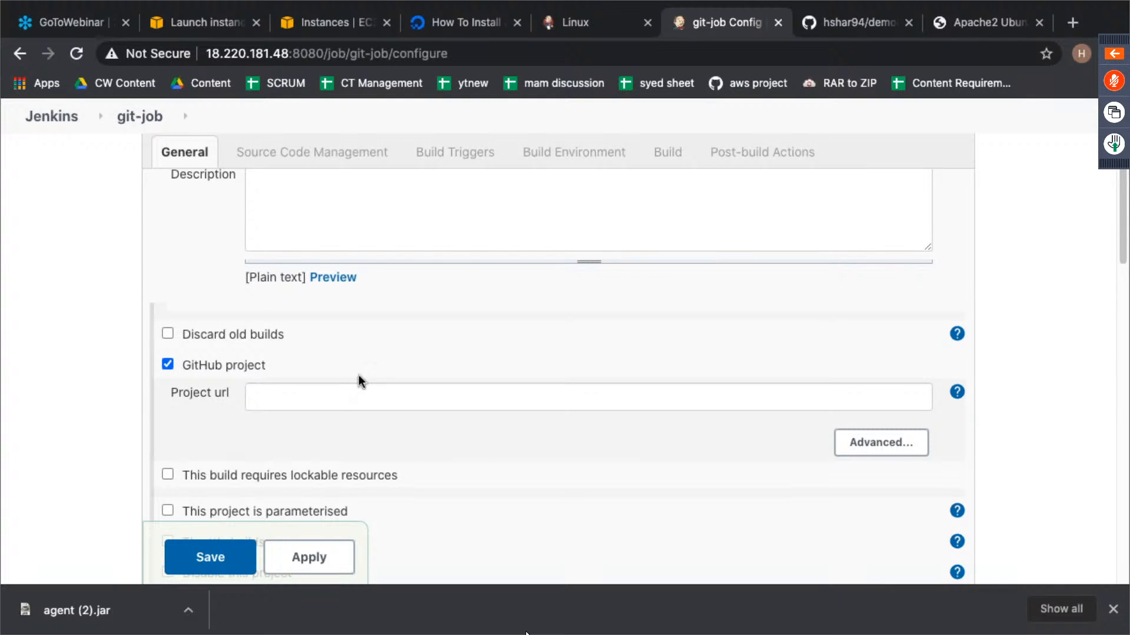
key(ctrl+Left)
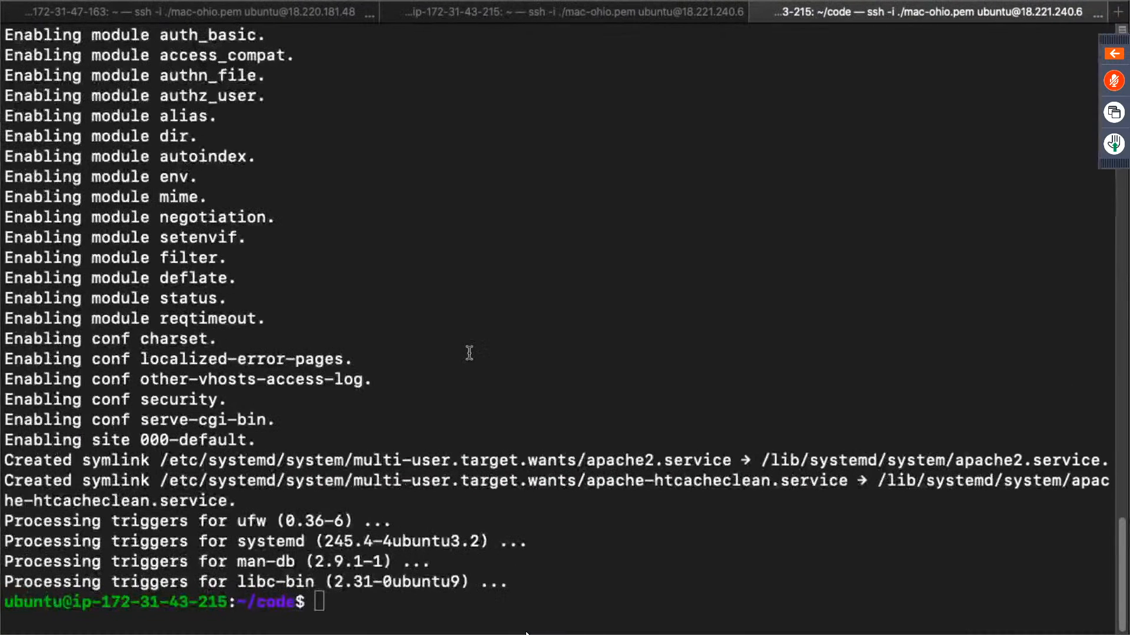
key(Return)
key(Return)
key(Return)
key(Return)
key(Return)
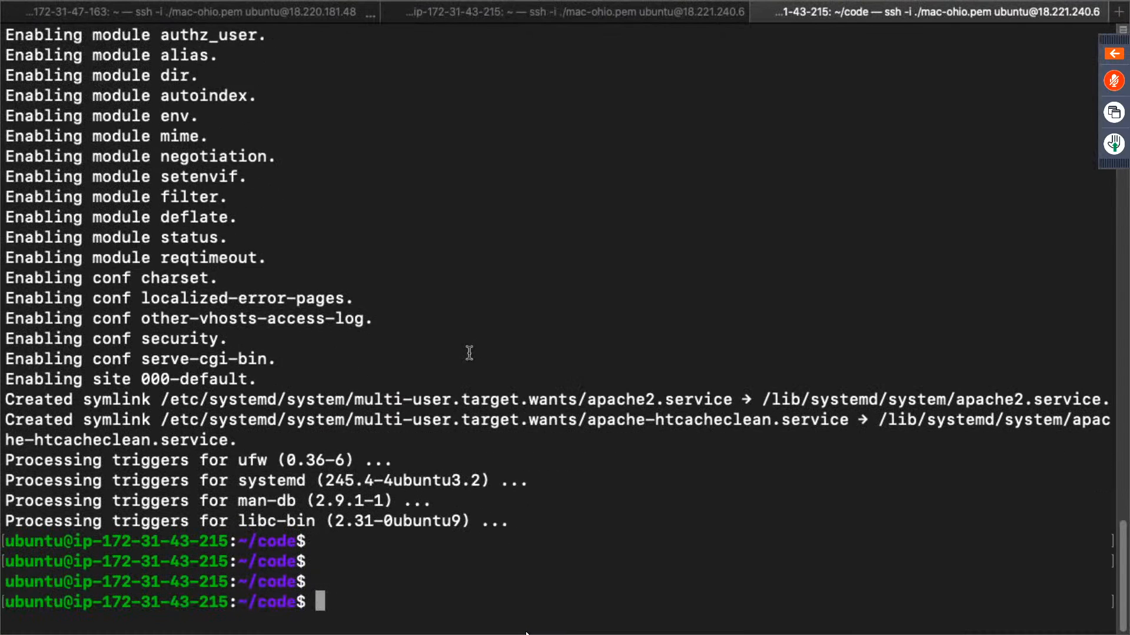
click(514, 20)
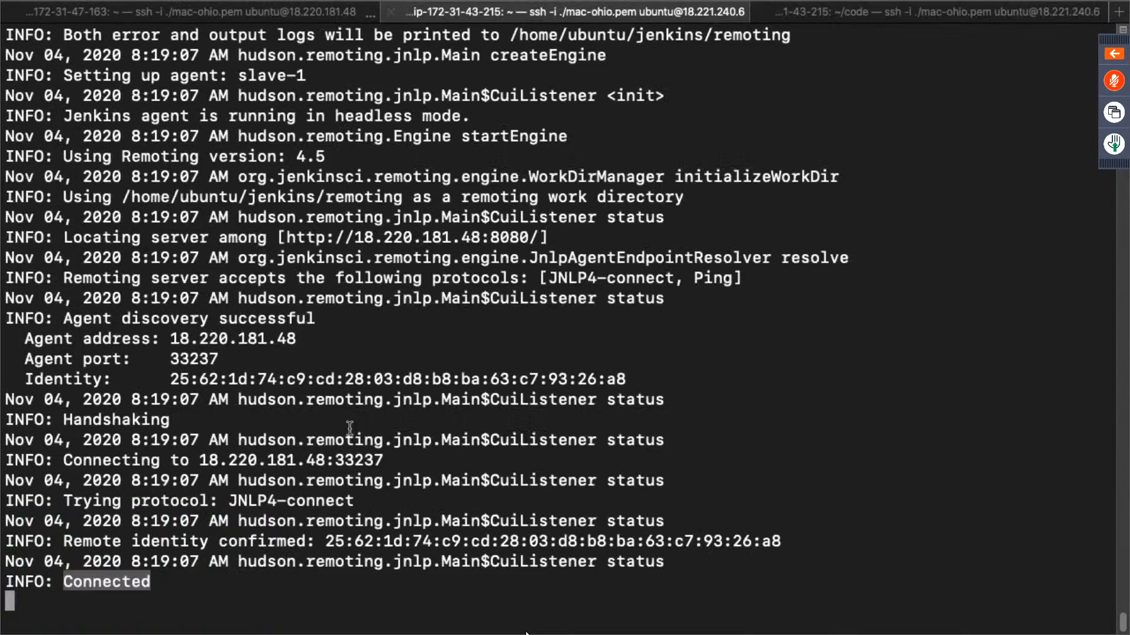
click(190, 13)
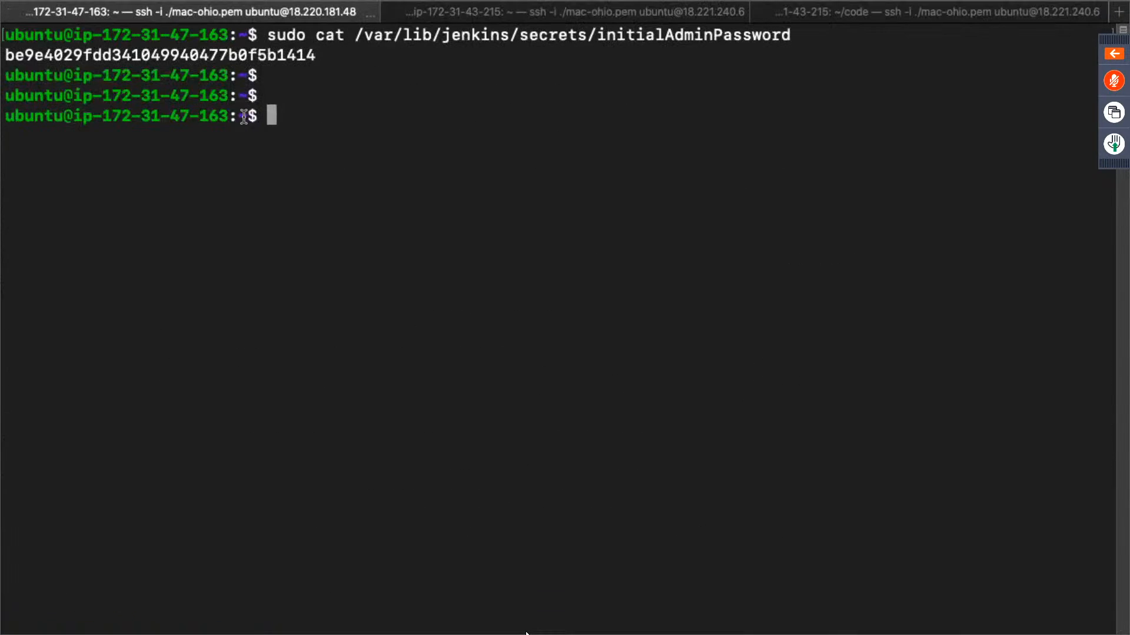
key(Return)
key(Return)
key(Return)
key(Return)
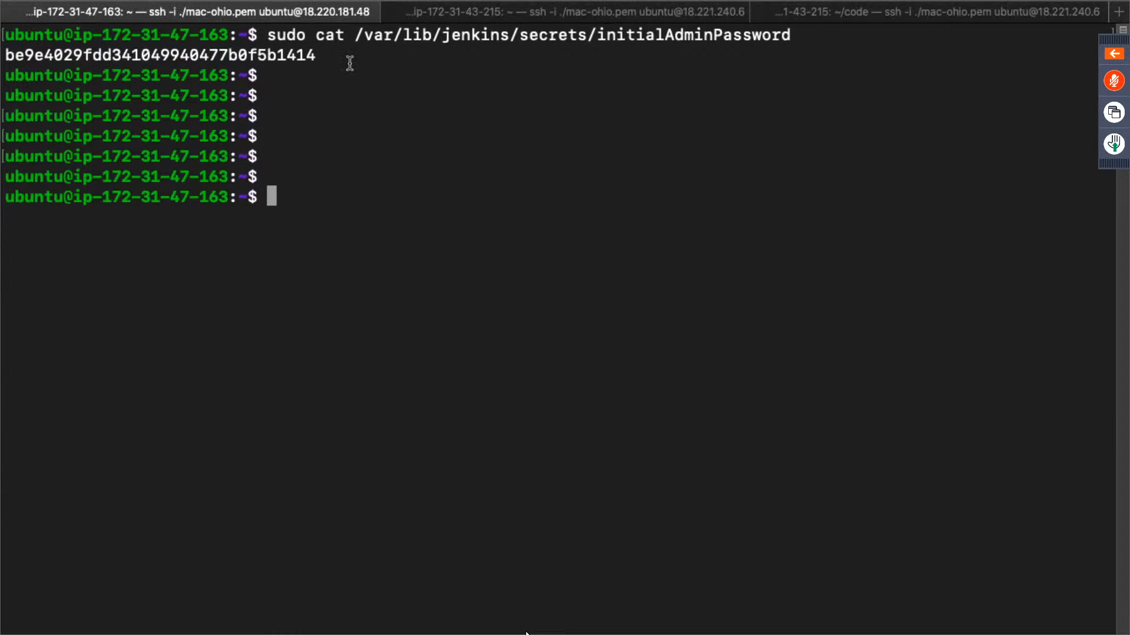
click(500, 16)
click(813, 18)
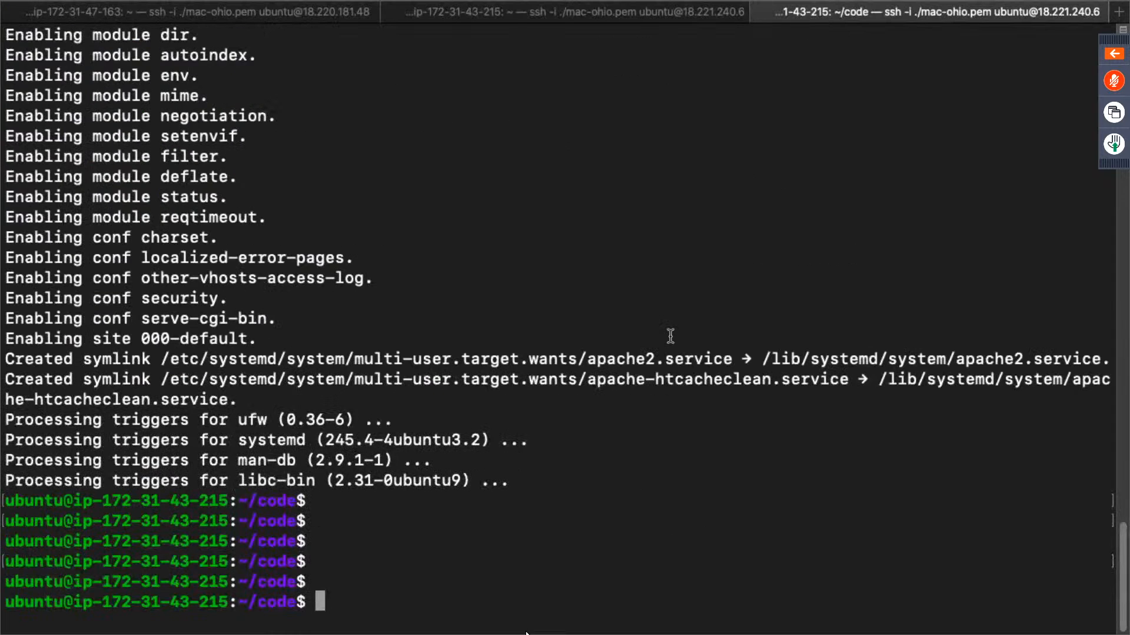
key(ctrl+Right)
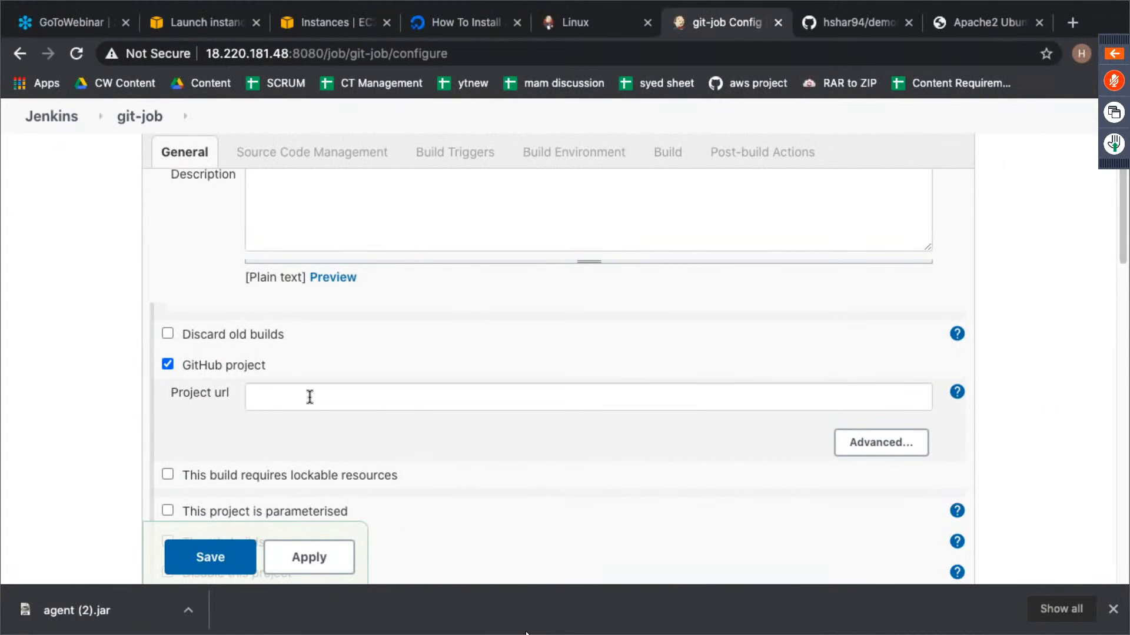
- Copy the HTTPS clone address of the demo04nov repository from GitHub and set it as git-job's project URL in Jenkins
click(308, 397)
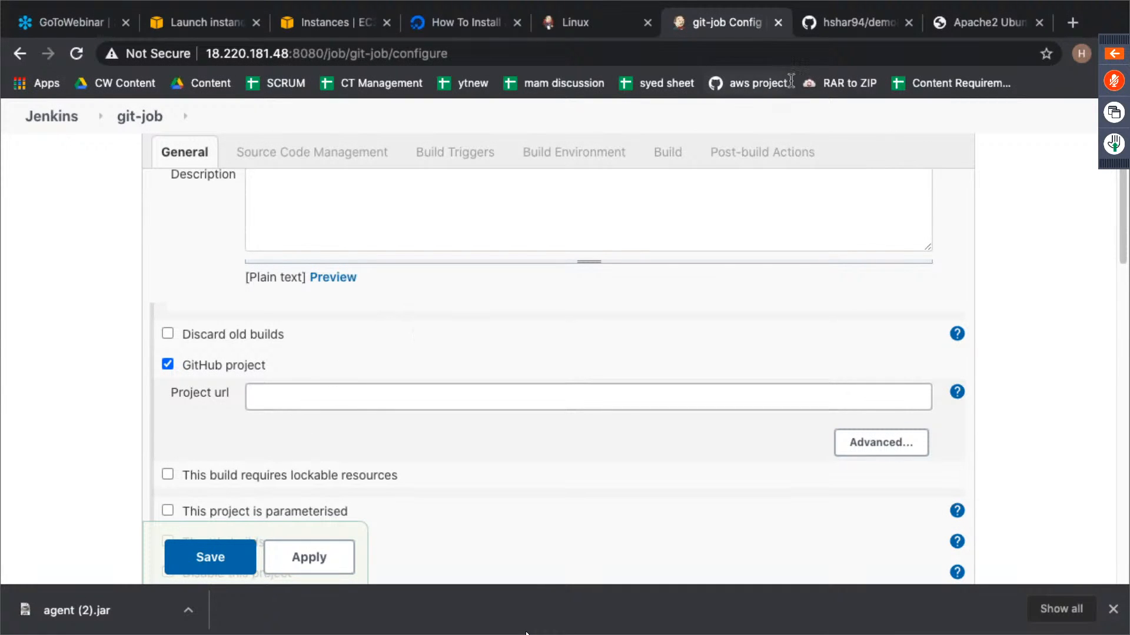
click(859, 20)
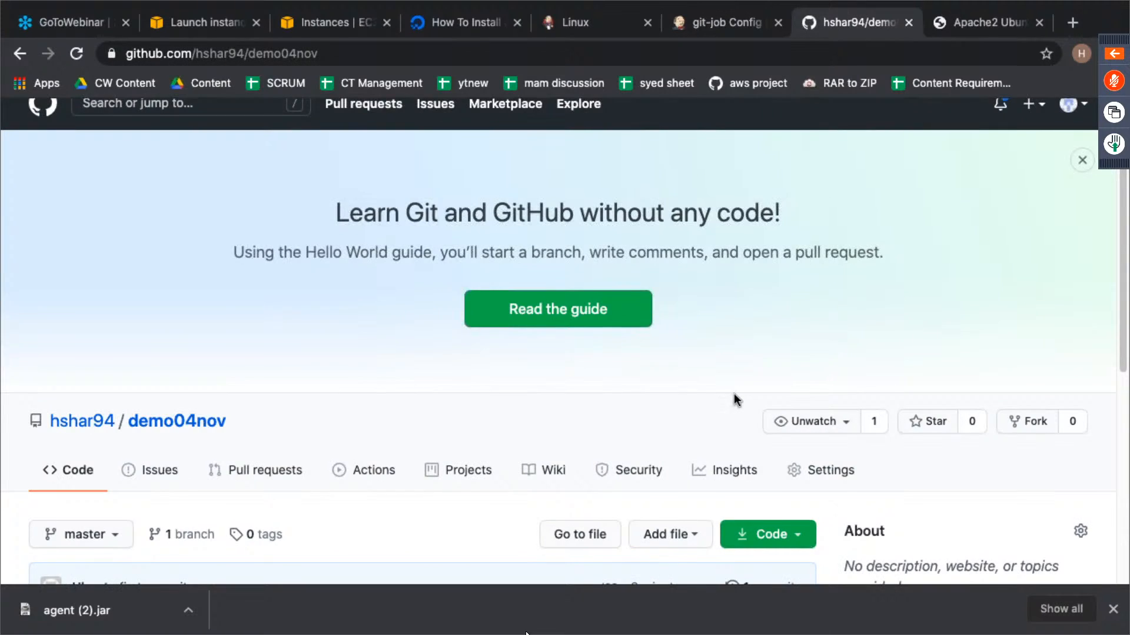
scroll(733, 394, down, 5)
scroll(688, 289, up, 2)
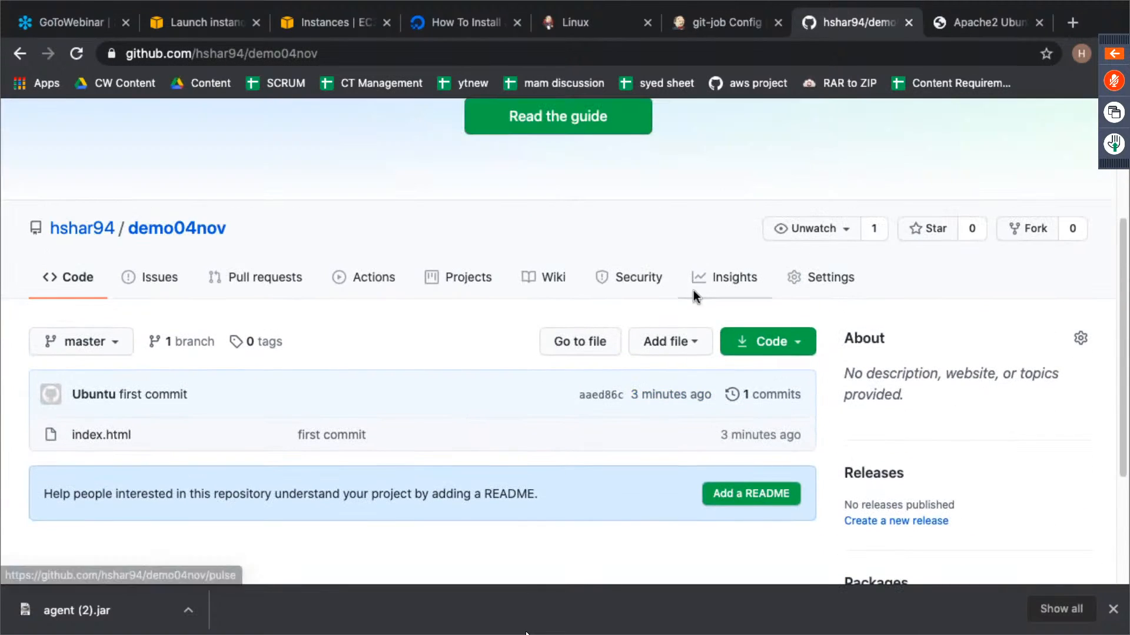
click(788, 348)
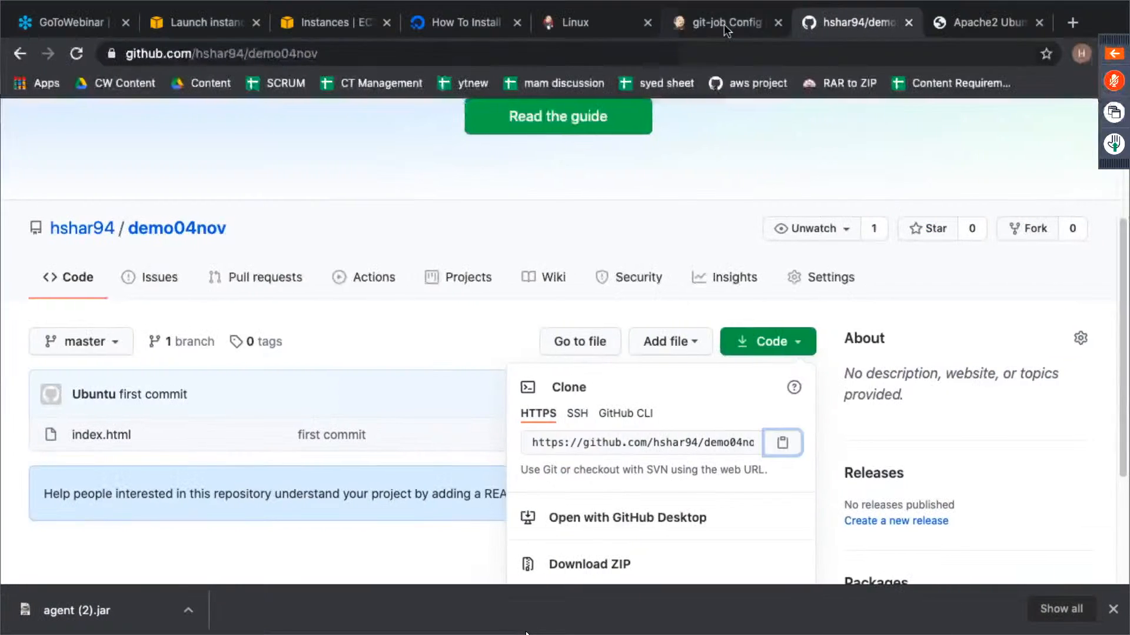
click(724, 24)
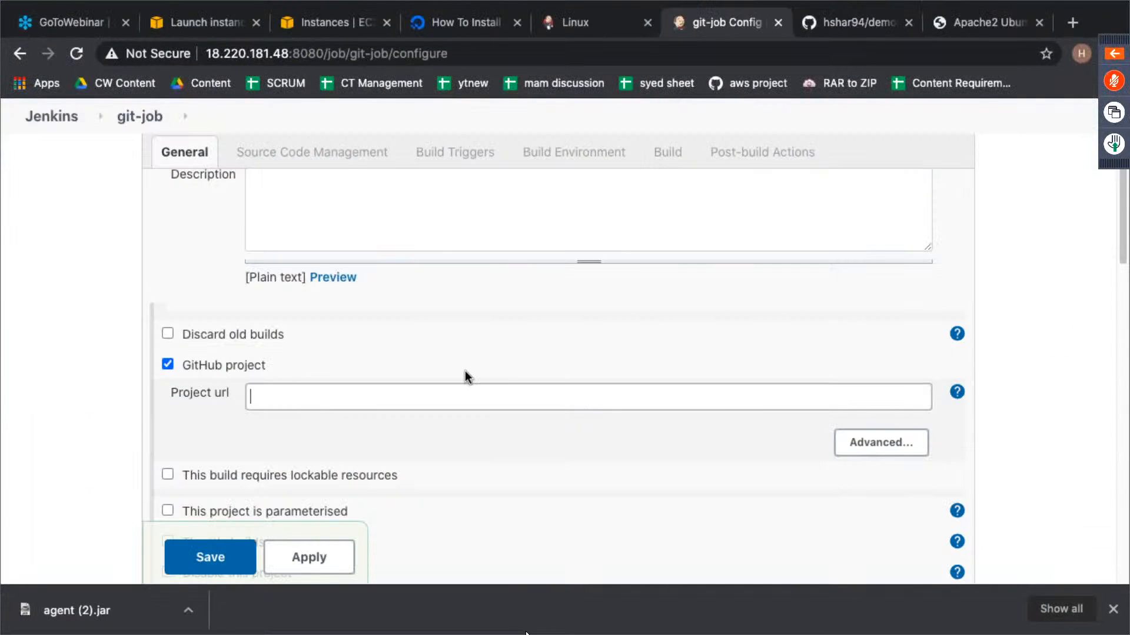
text(https://github.com/hshar94/demo04nov.git)
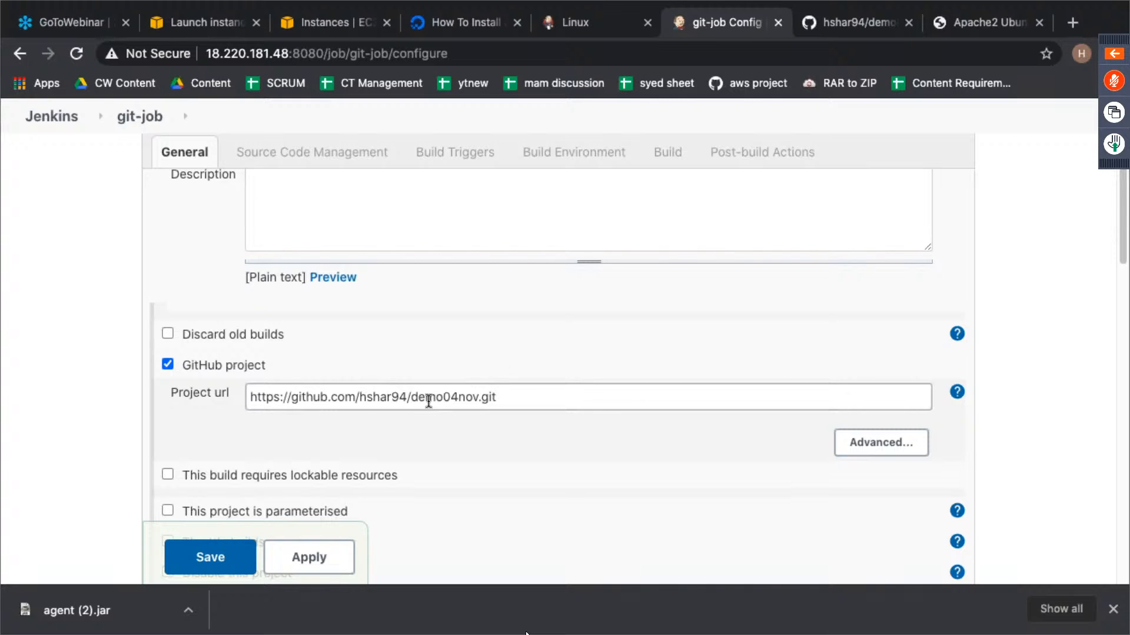
- Restrict where git-job can run to the label expression slave-1
scroll(493, 433, down, 3)
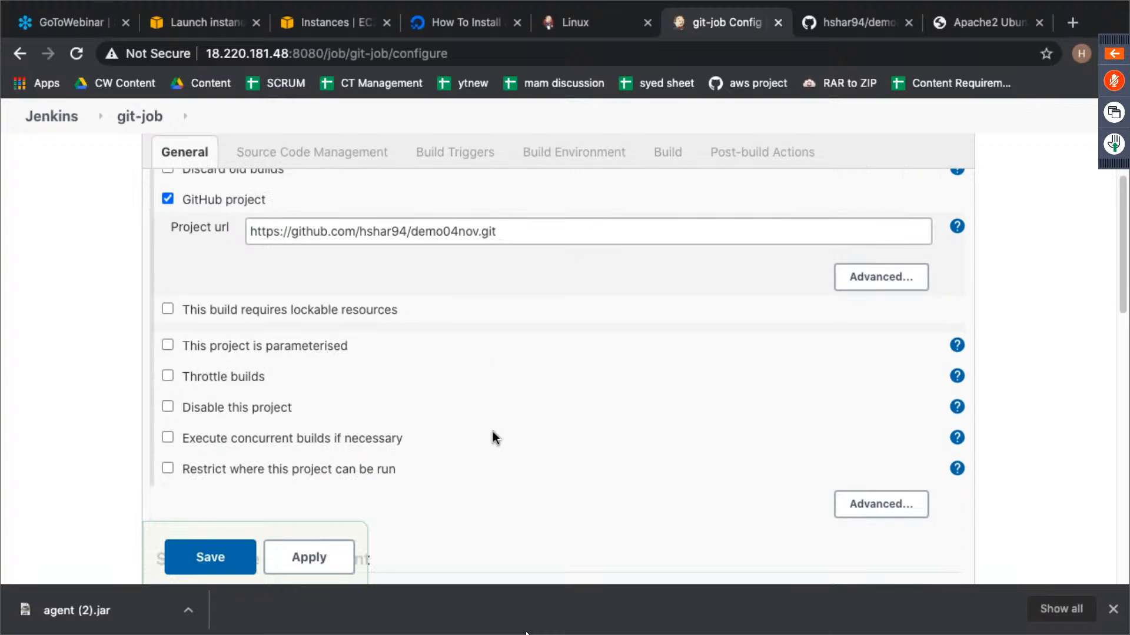
scroll(481, 404, up, 5)
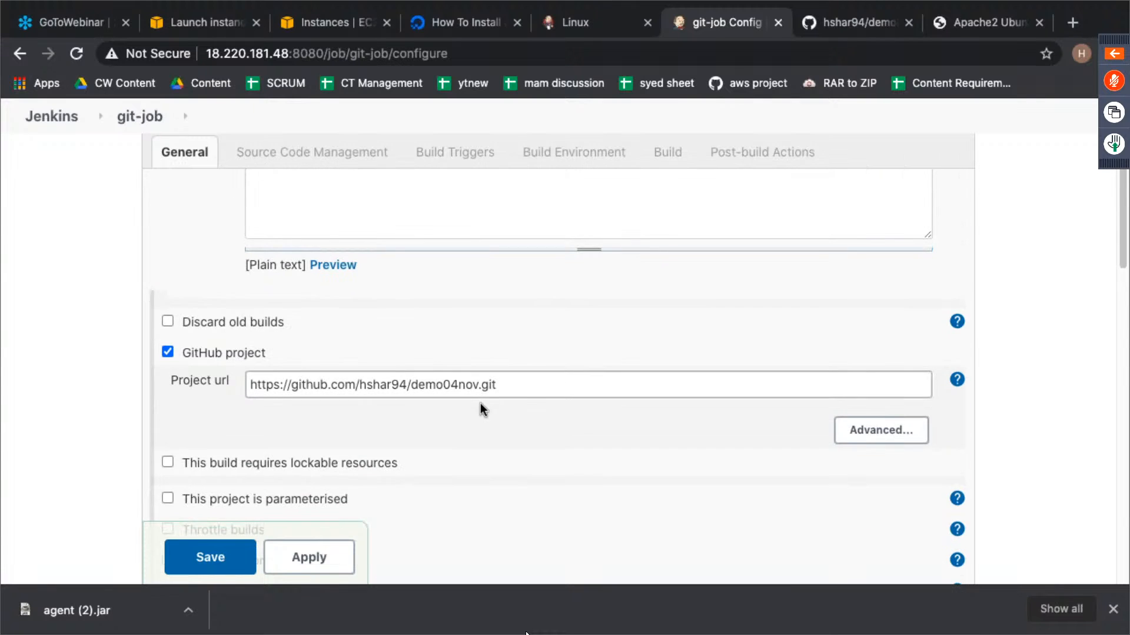
scroll(479, 404, down, 5)
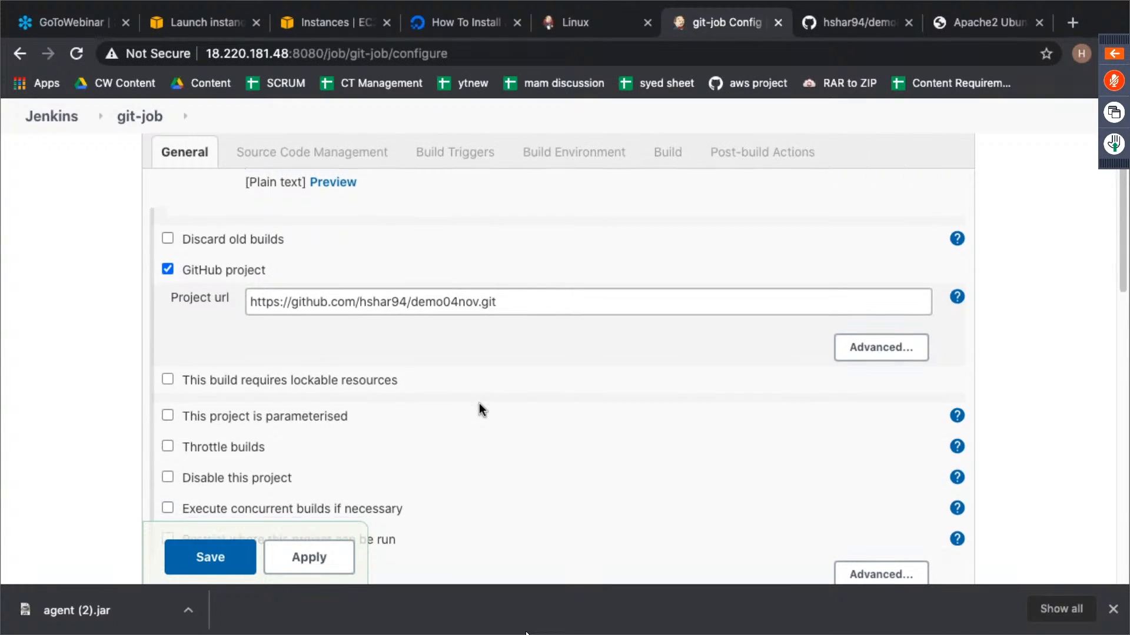
scroll(479, 410, down, 1)
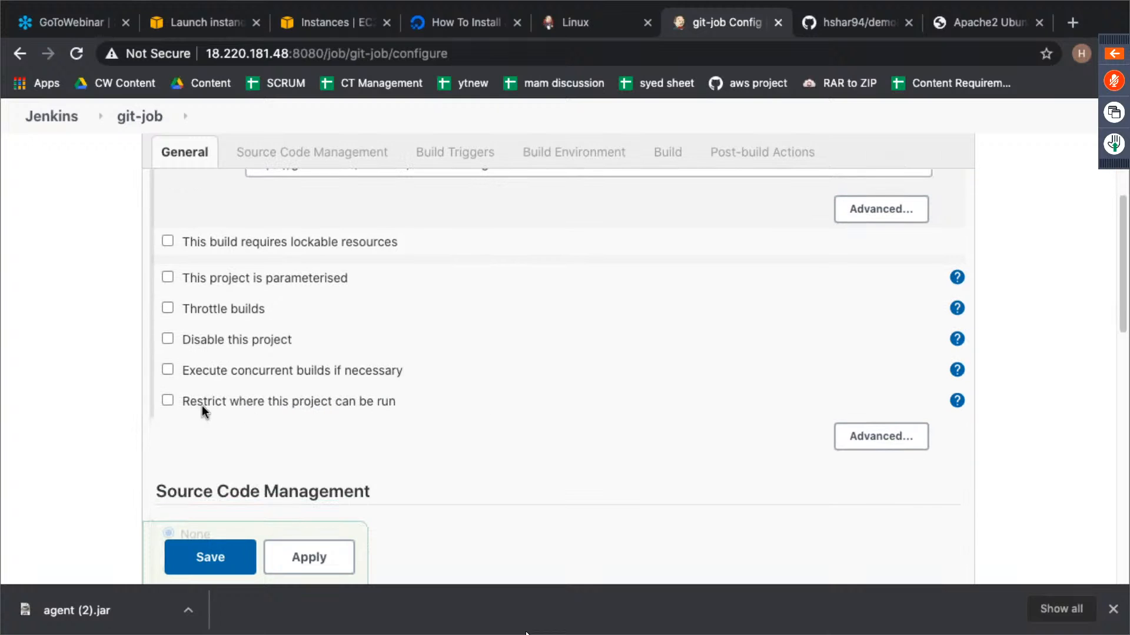
click(169, 401)
scroll(217, 391, down, 3)
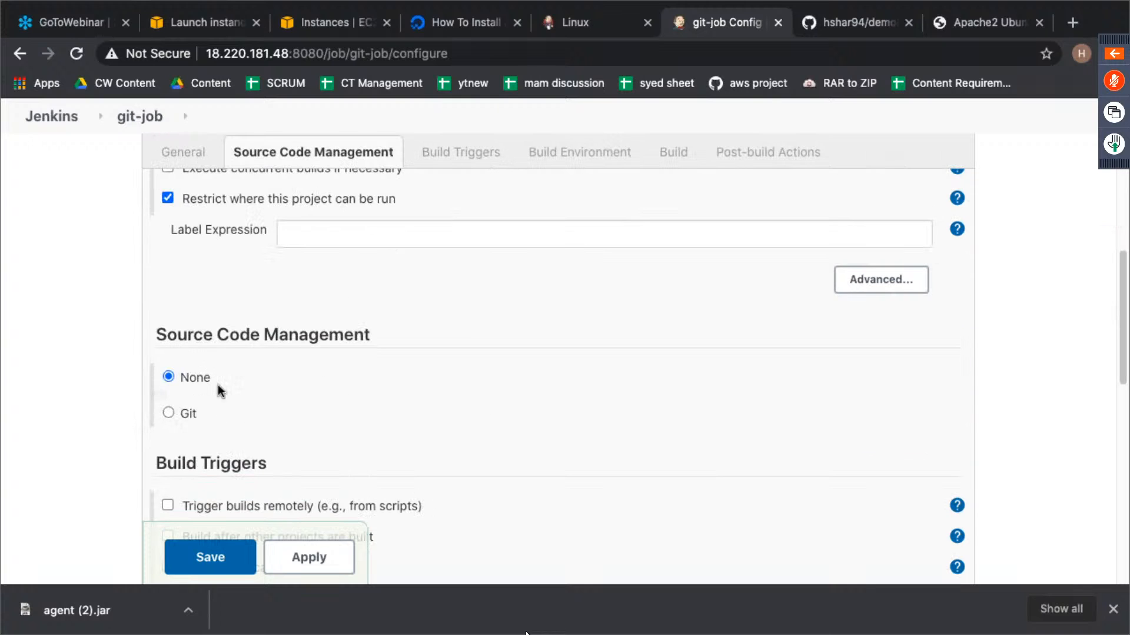
click(374, 241)
text(sl)
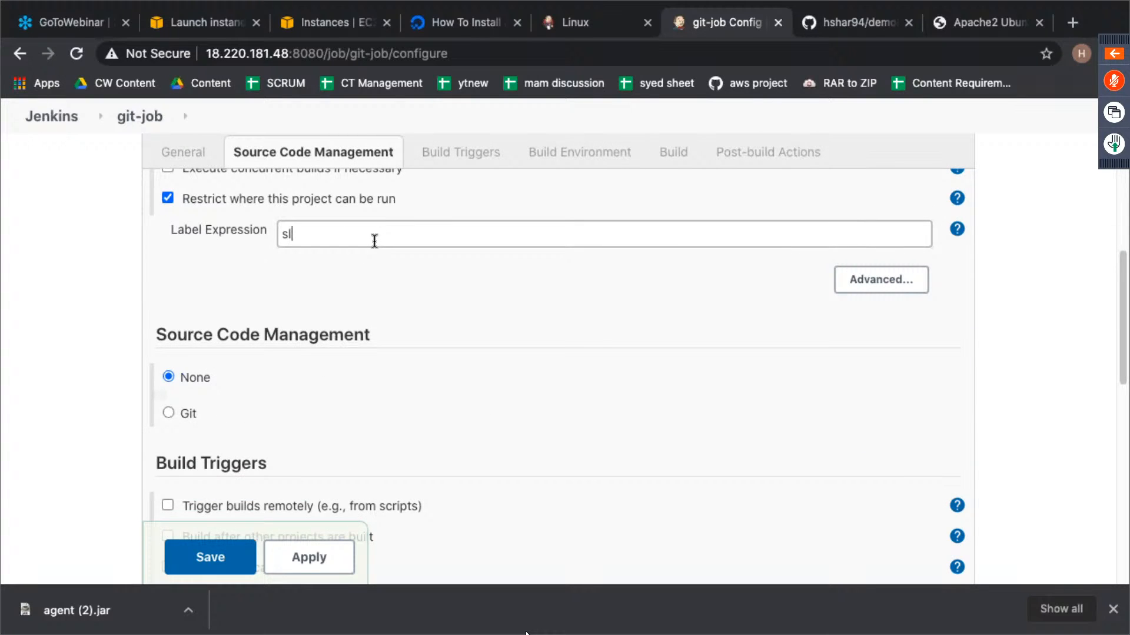
text(ave-1)
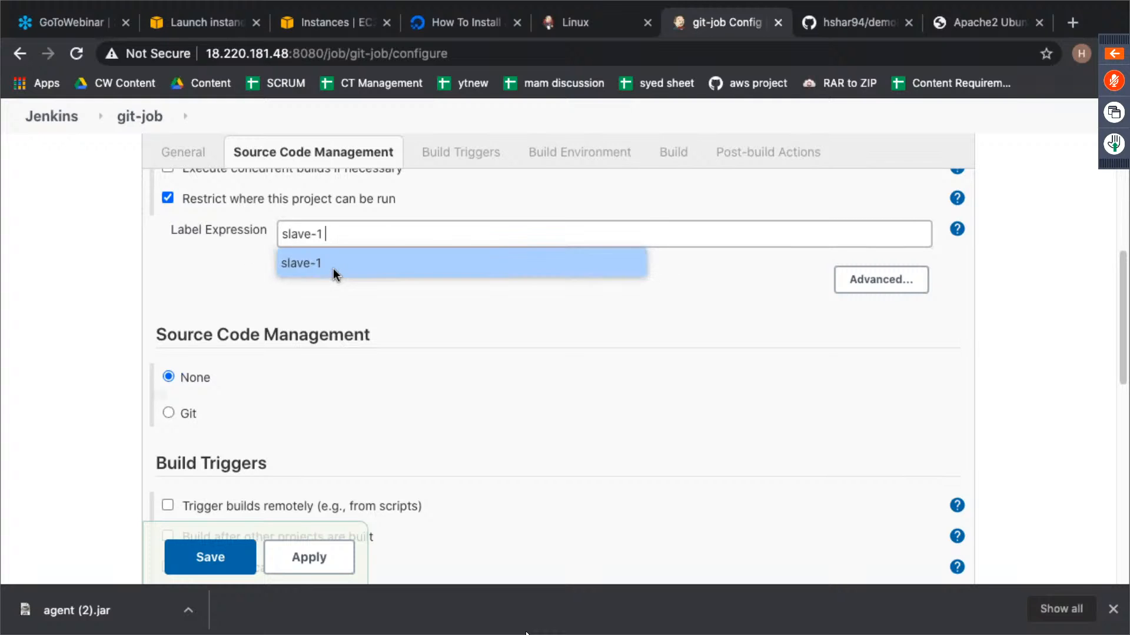
click(333, 268)
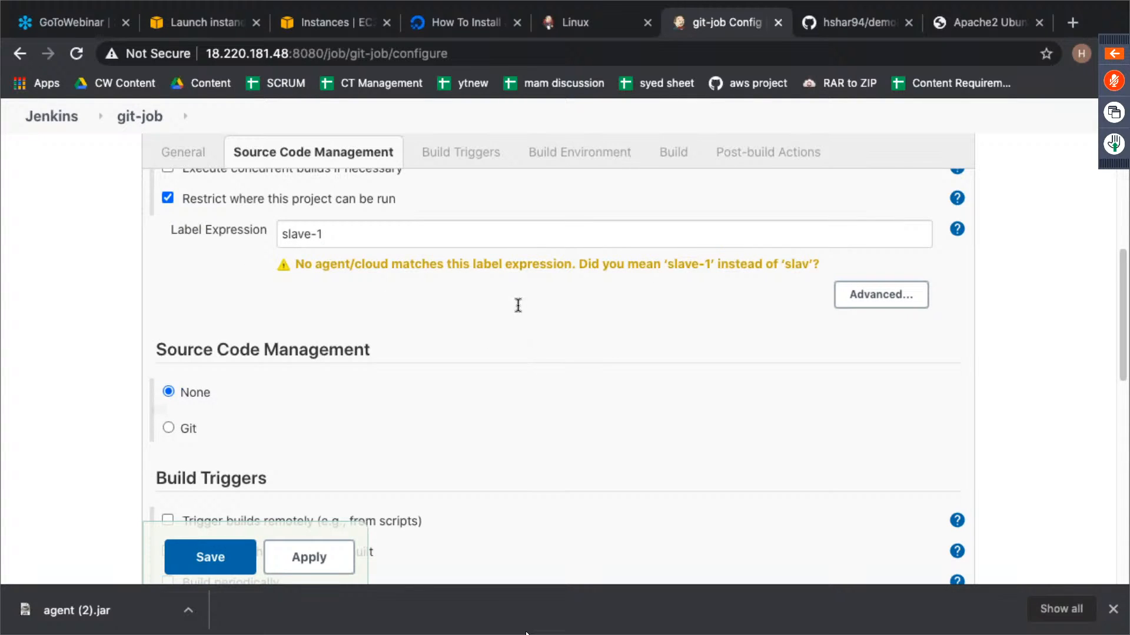
click(398, 232)
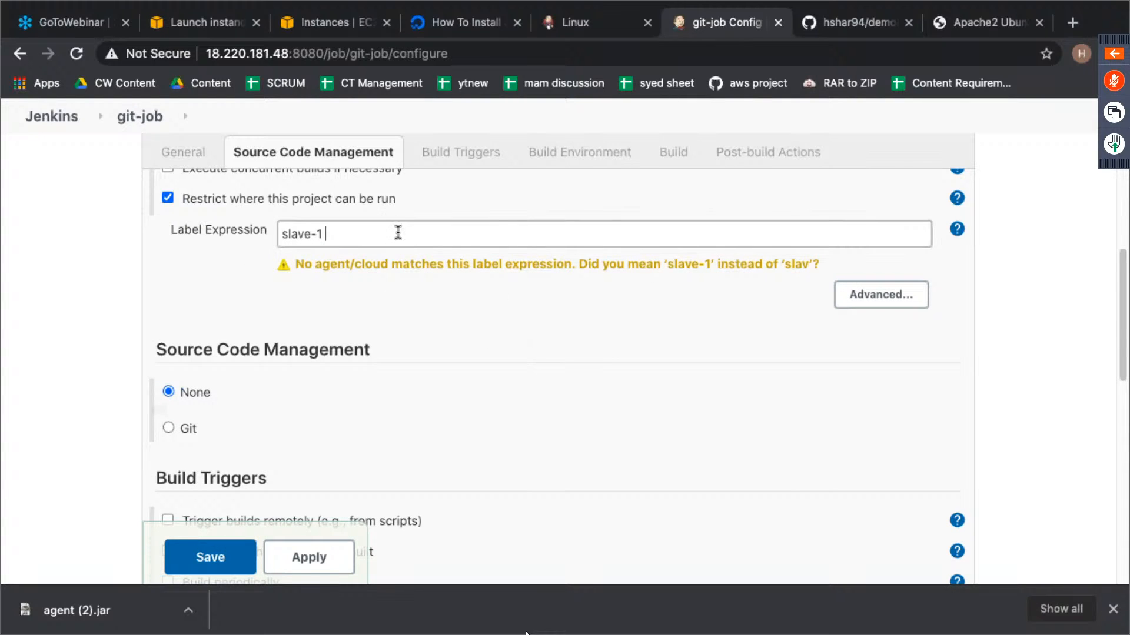
click(442, 347)
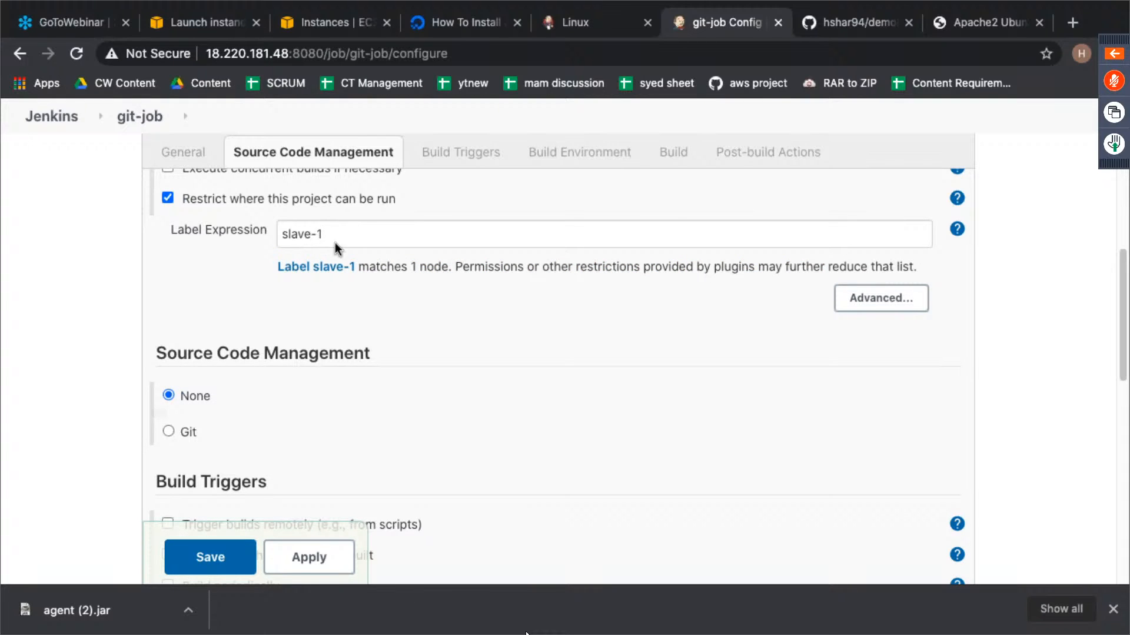
- Choose Git as the source code management and enter the demo04nov clone address as the repository URL
scroll(441, 322, up, 10)
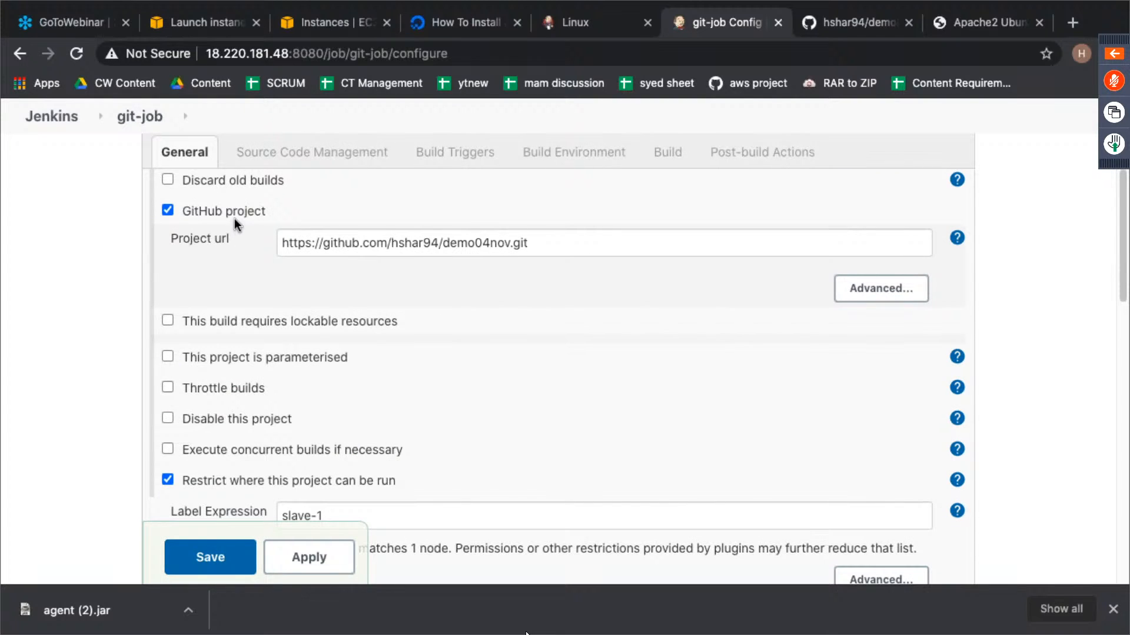
scroll(517, 349, down, 5)
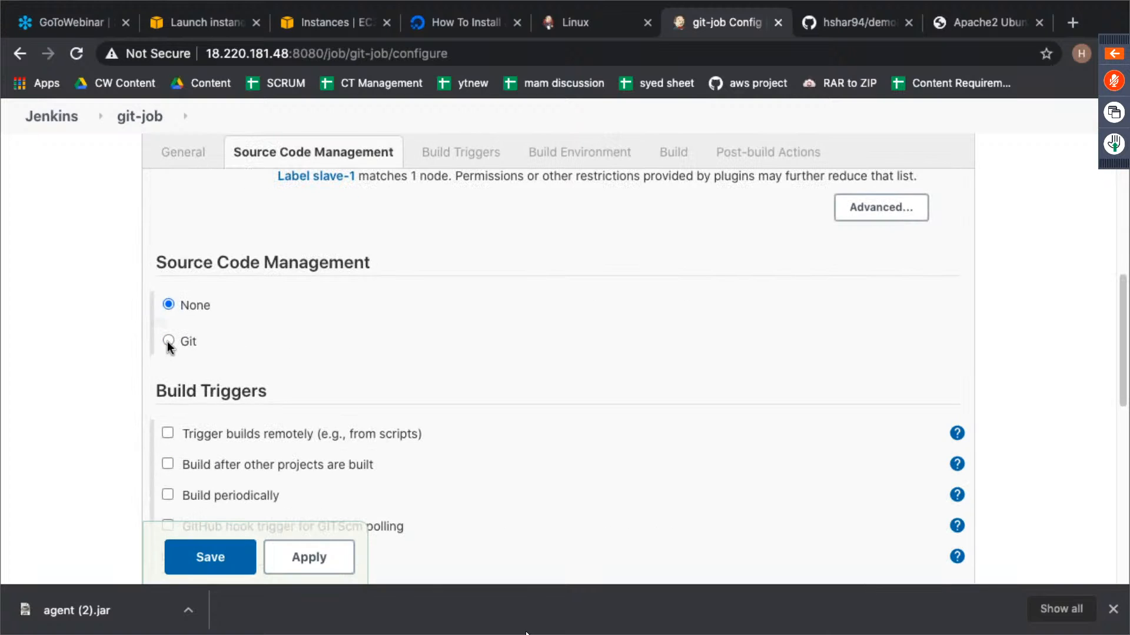
click(169, 341)
click(513, 400)
text(https://github.com/hshar94/demo04nov.git)
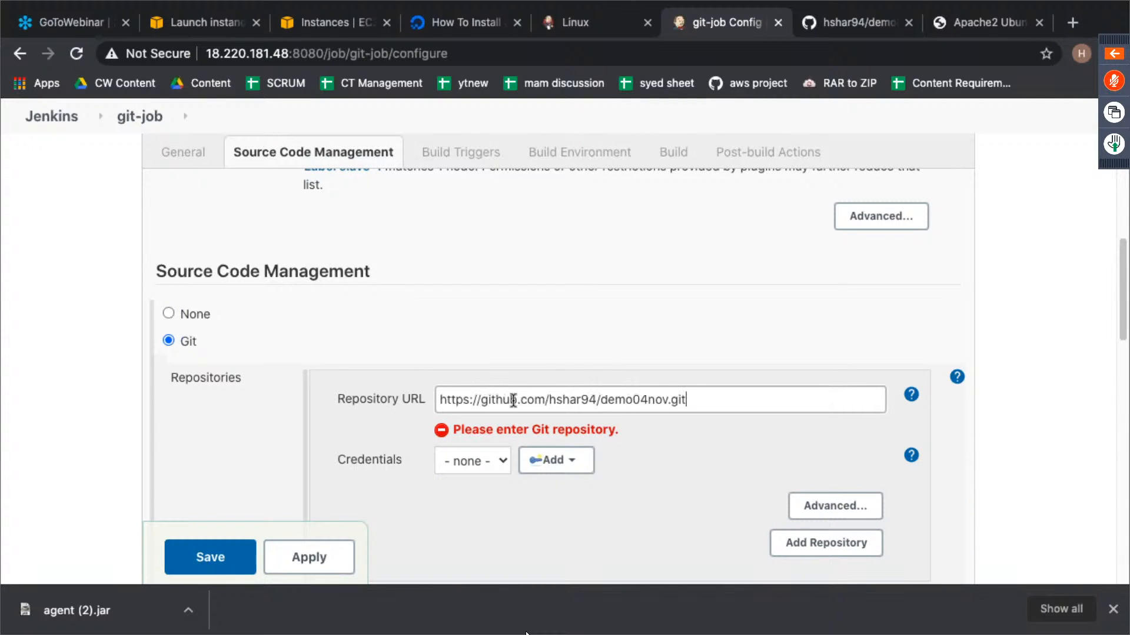
scroll(722, 327, down, 7)
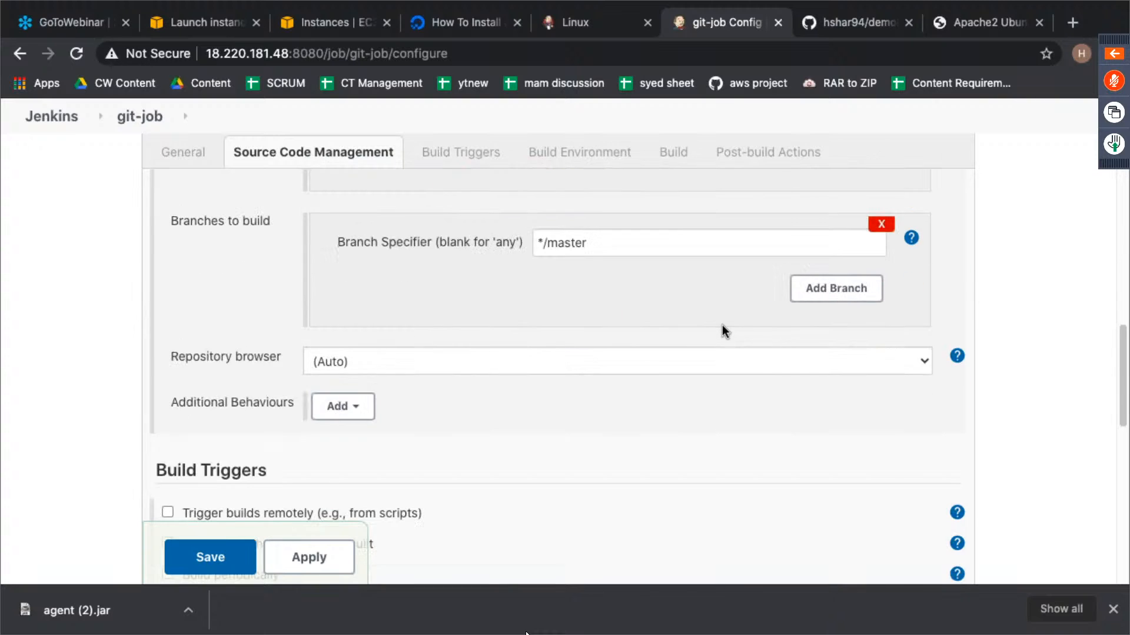
scroll(722, 327, up, 3)
click(806, 327)
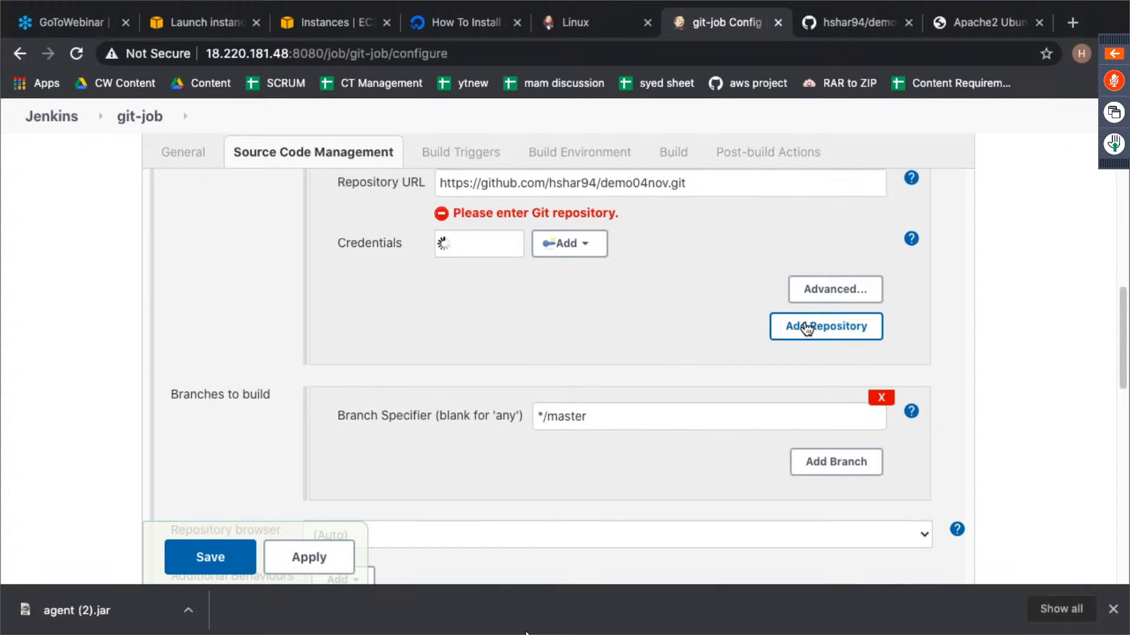
scroll(633, 344, down, 4)
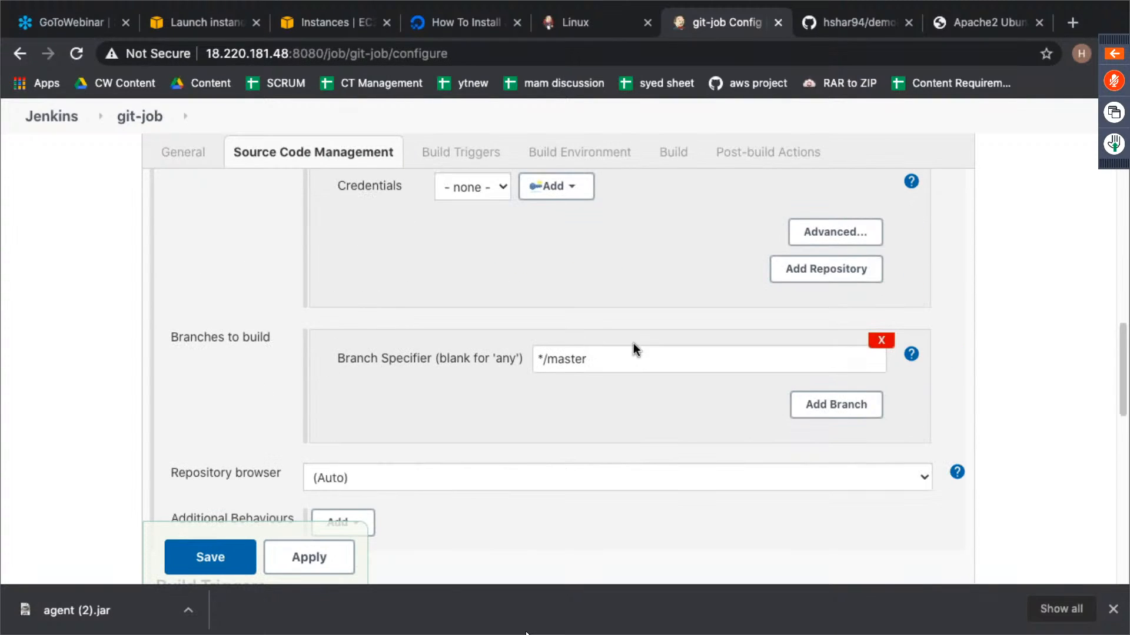
scroll(634, 344, up, 5)
scroll(633, 343, down, 2)
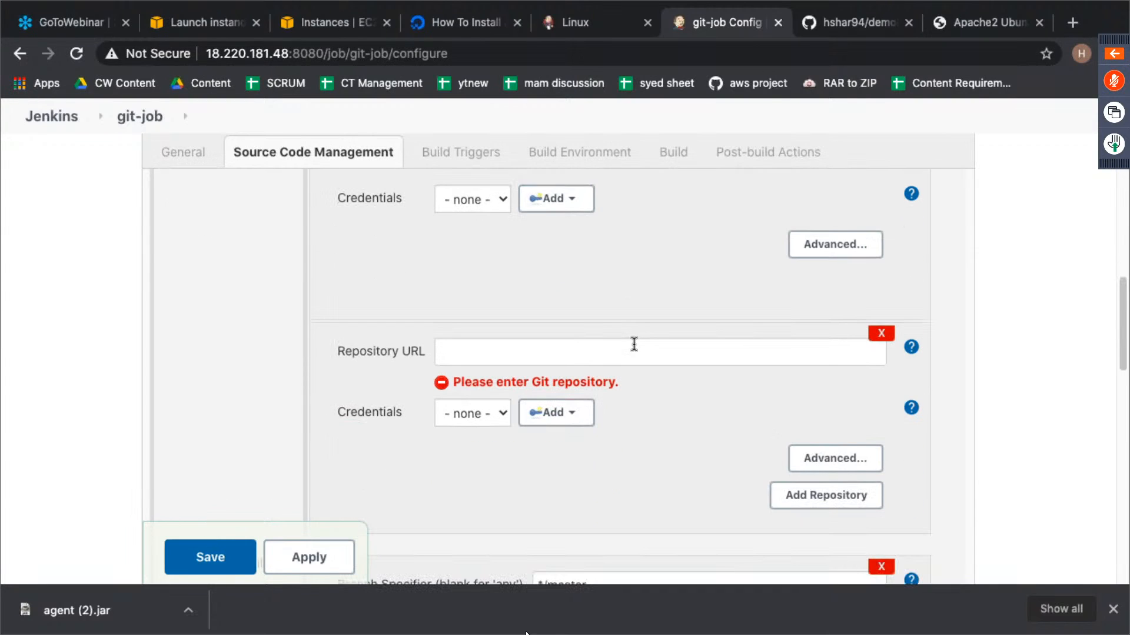
click(879, 334)
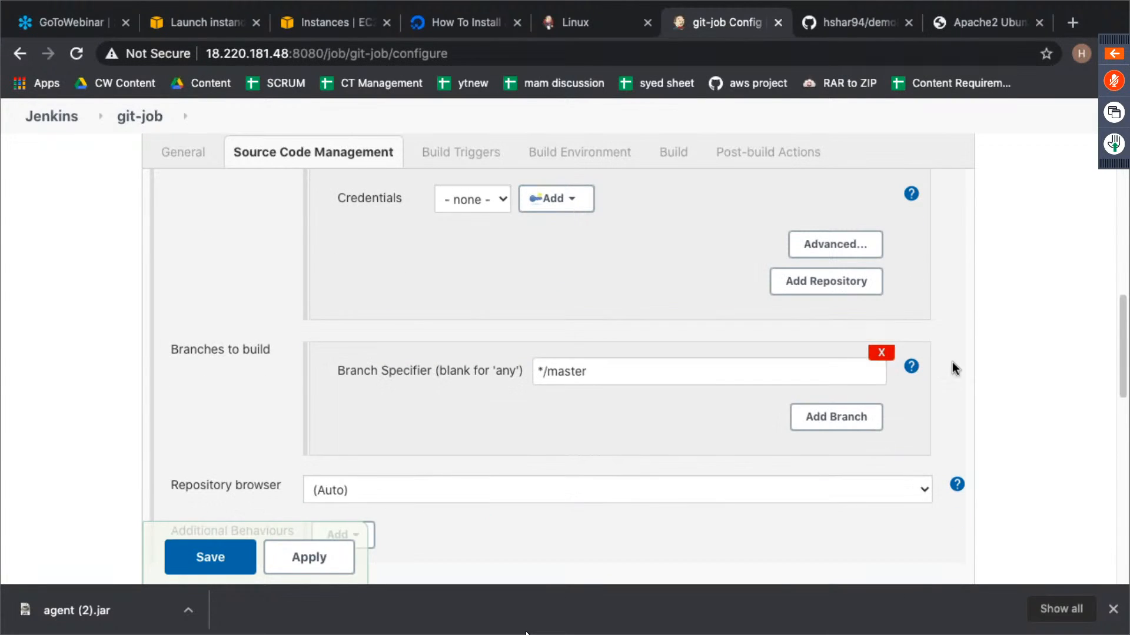
- Enable the GitHub hook trigger for GITScm polling as git-job's build trigger
scroll(956, 365, down, 2)
scroll(681, 383, down, 5)
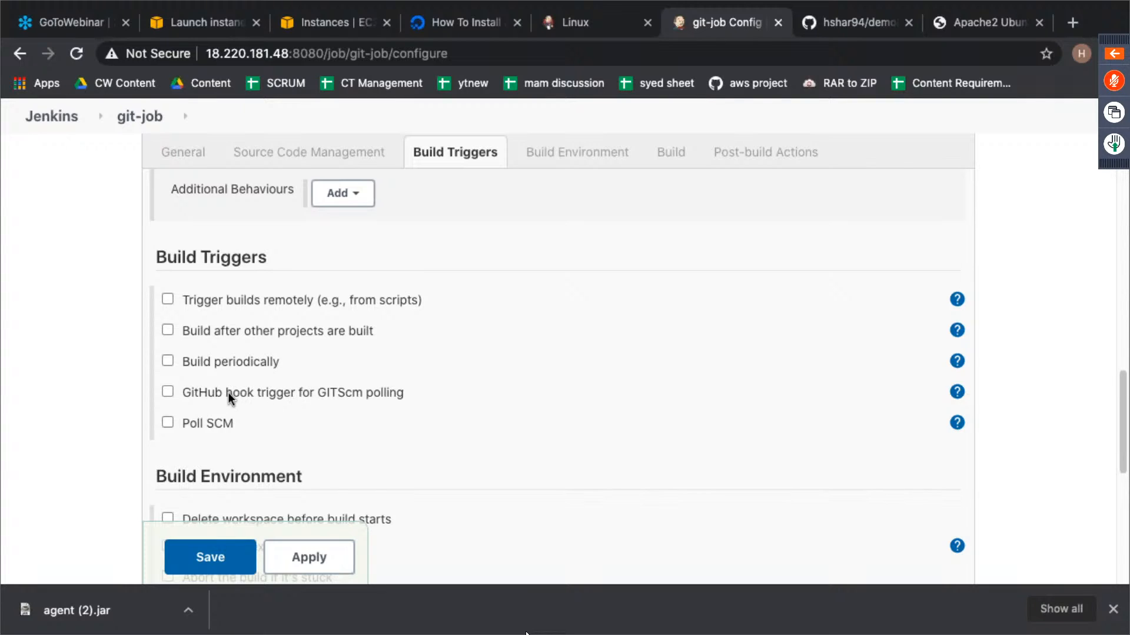
click(168, 392)
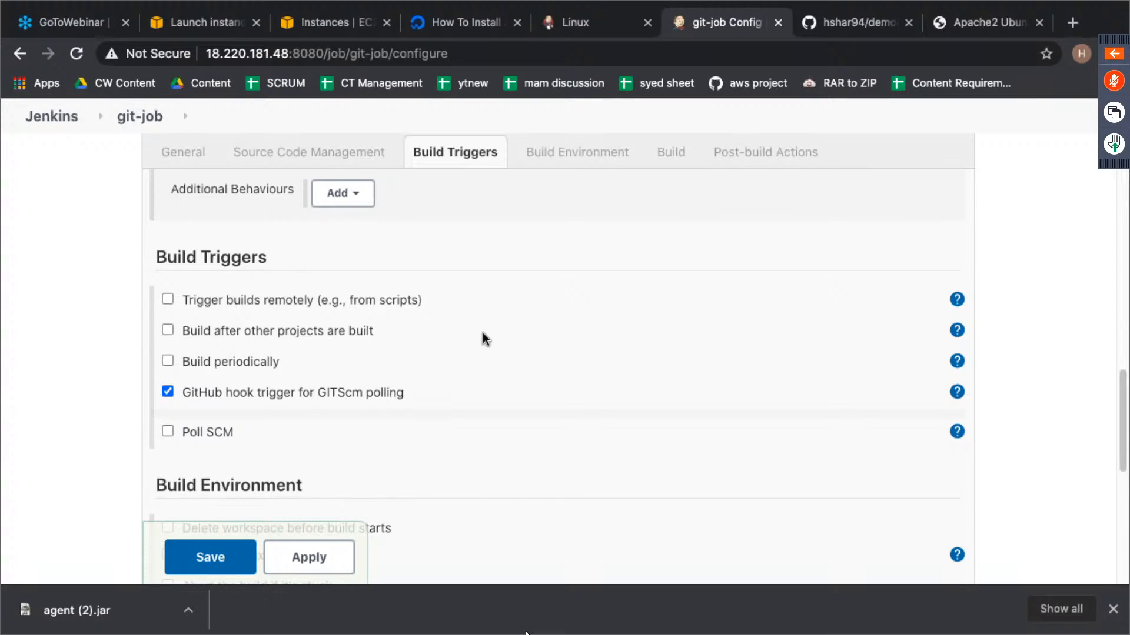
- Review git-job's repository URL, branch, build trigger, build environment and build step settings
scroll(459, 342, up, 9)
scroll(598, 418, up, 3)
scroll(577, 412, down, 6)
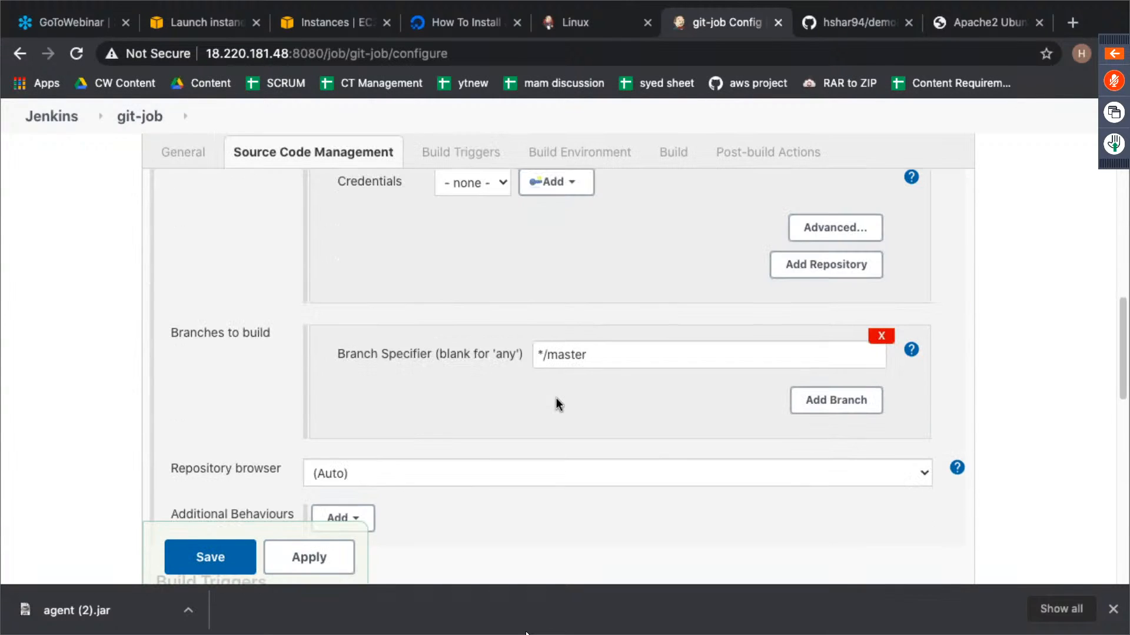
scroll(556, 398, up, 3)
drag(613, 304, 665, 303)
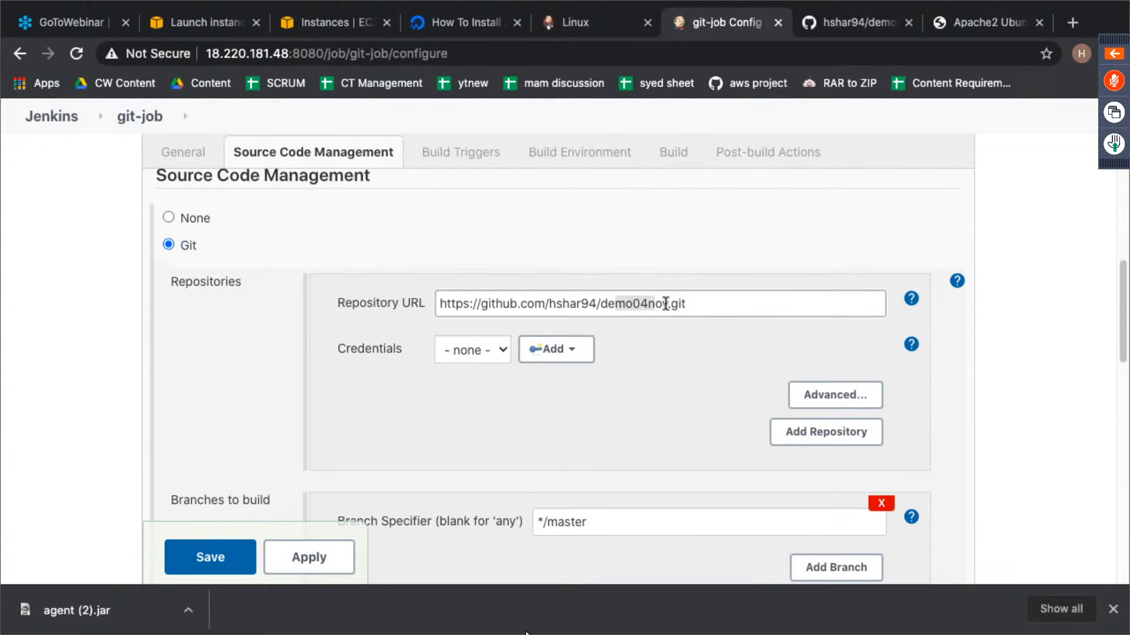
scroll(616, 429, down, 7)
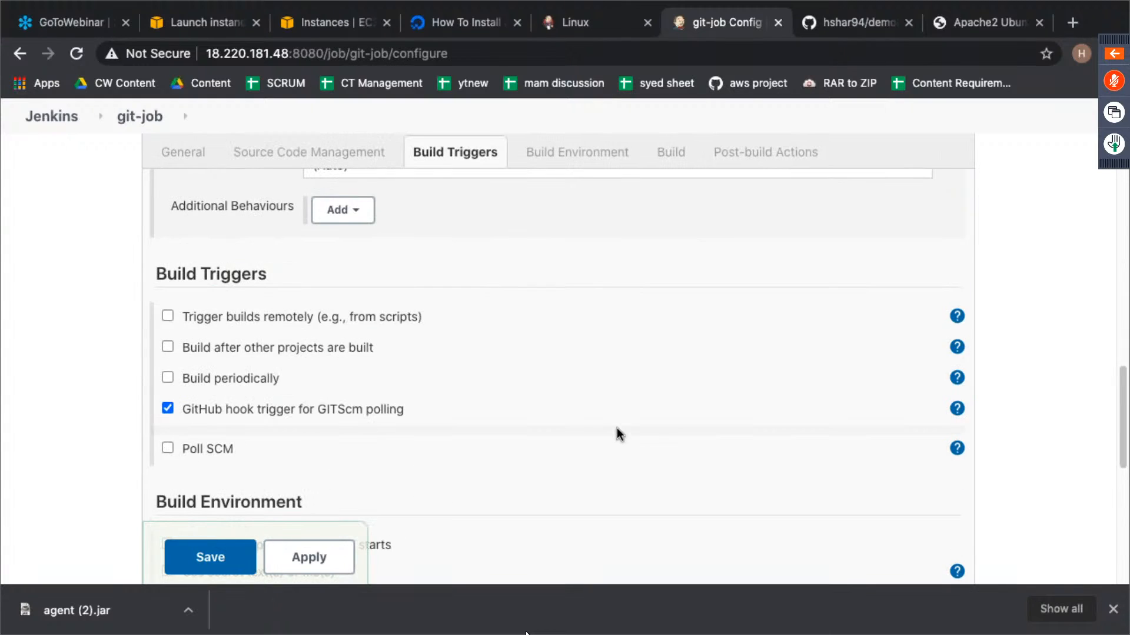
scroll(617, 429, down, 4)
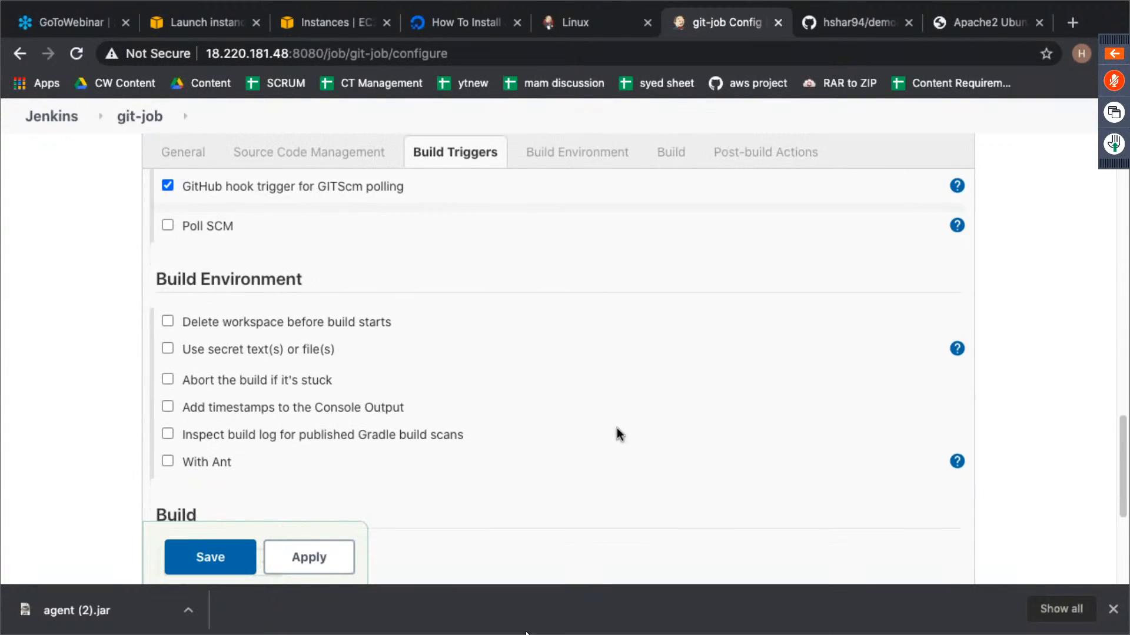
scroll(616, 429, down, 1)
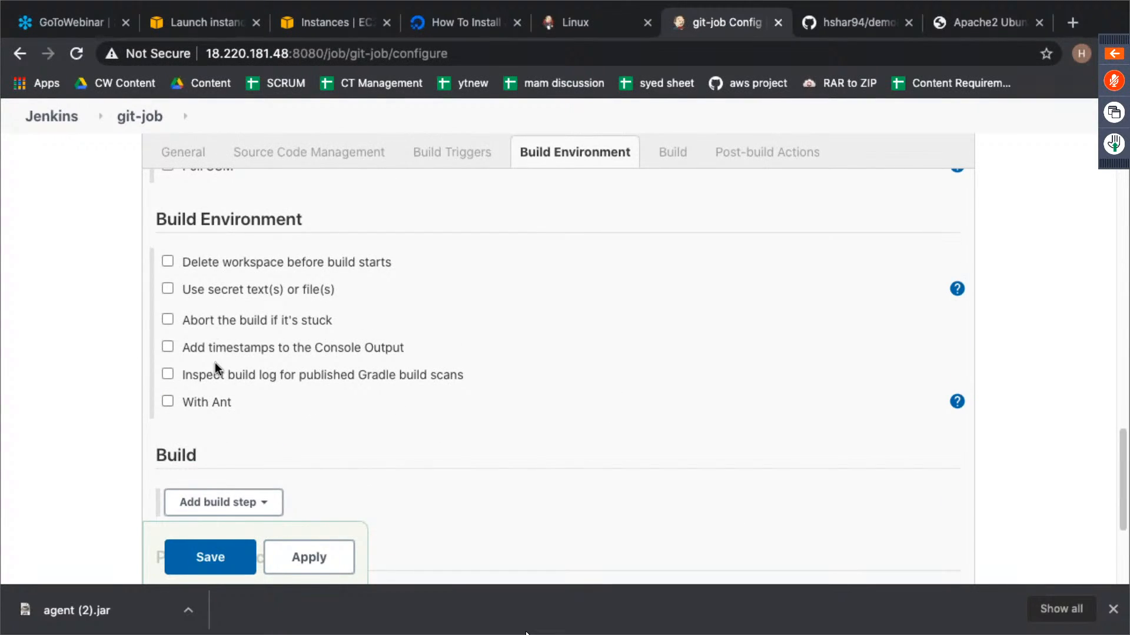
scroll(464, 323, down, 1)
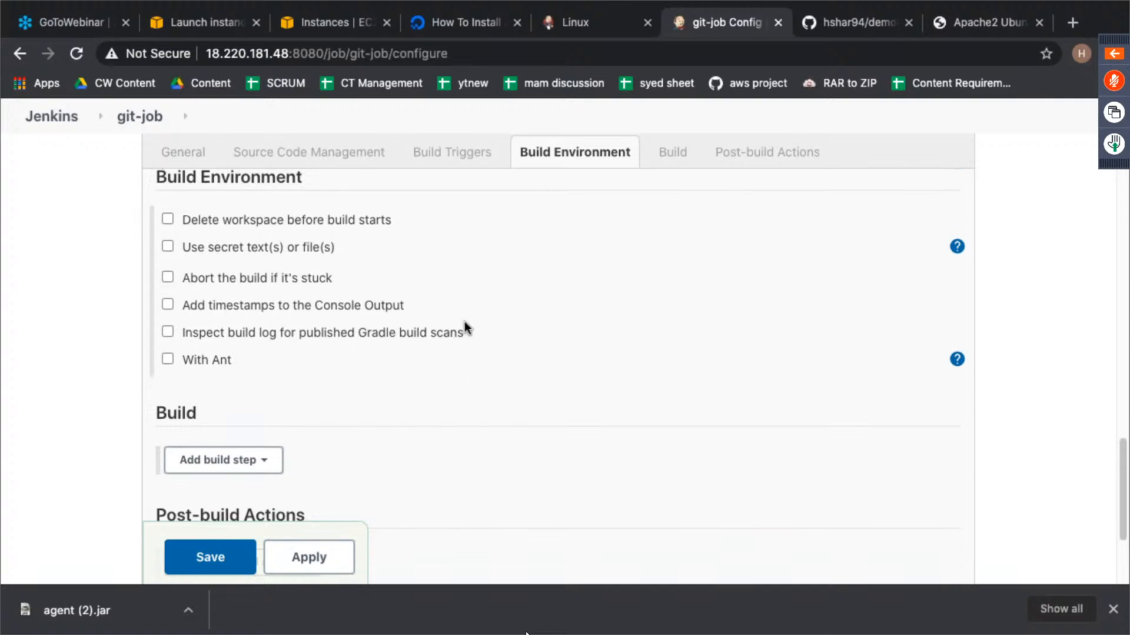
scroll(465, 325, down, 2)
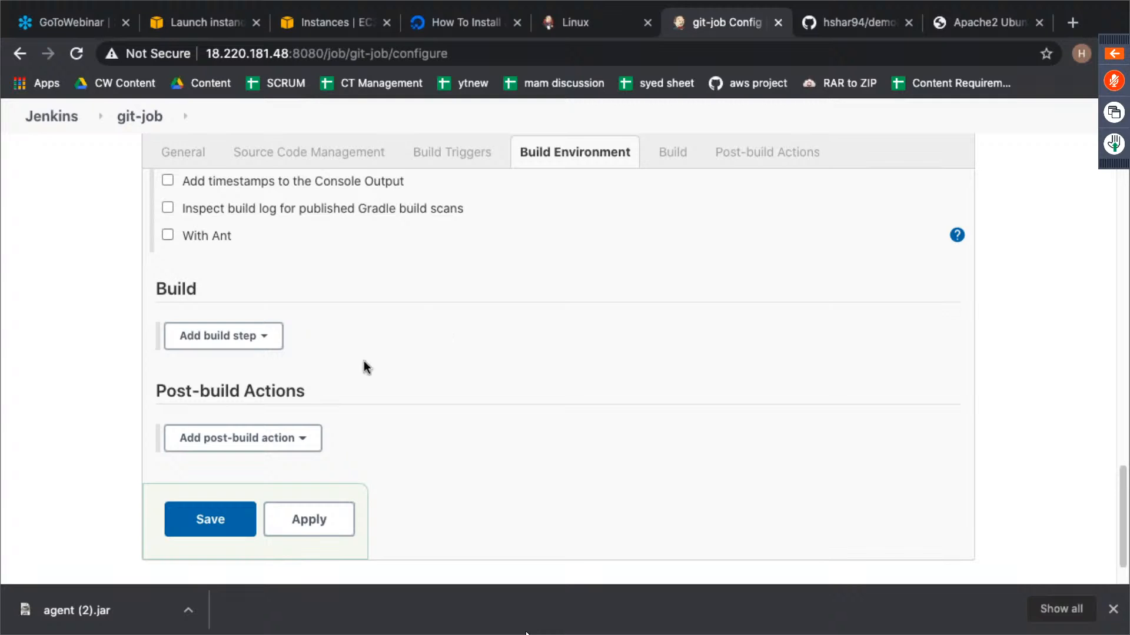
- Save the git-job configuration and look over its project page down to the build history
click(215, 524)
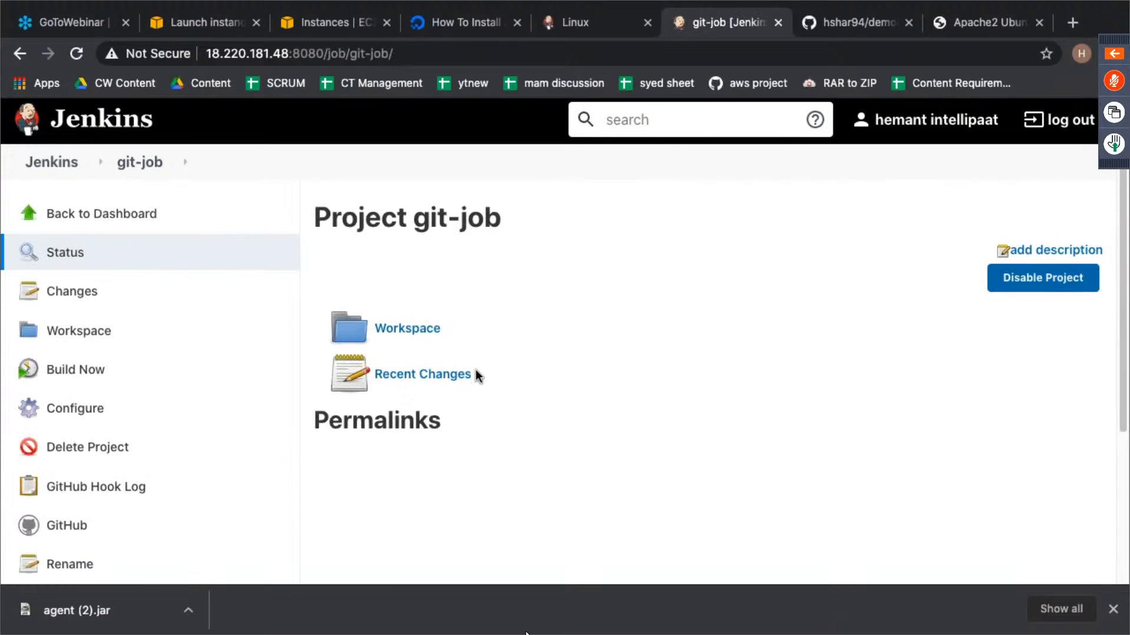
scroll(480, 373, down, 4)
scroll(481, 373, up, 4)
scroll(481, 375, down, 3)
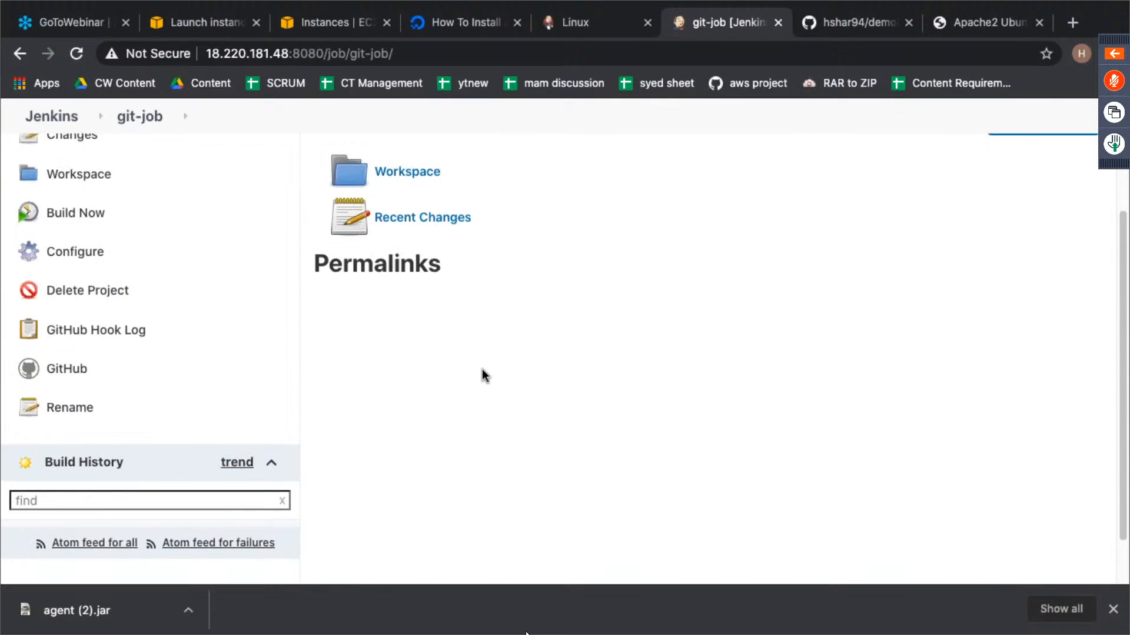
scroll(139, 327, up, 3)
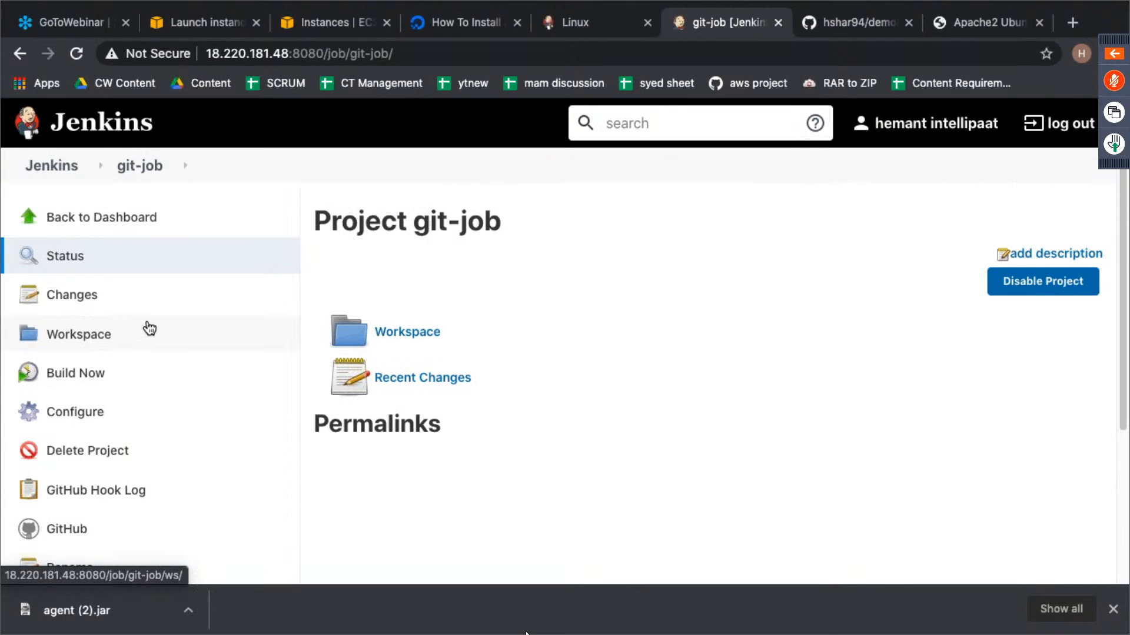
scroll(412, 320, down, 1)
drag(414, 168, 513, 162)
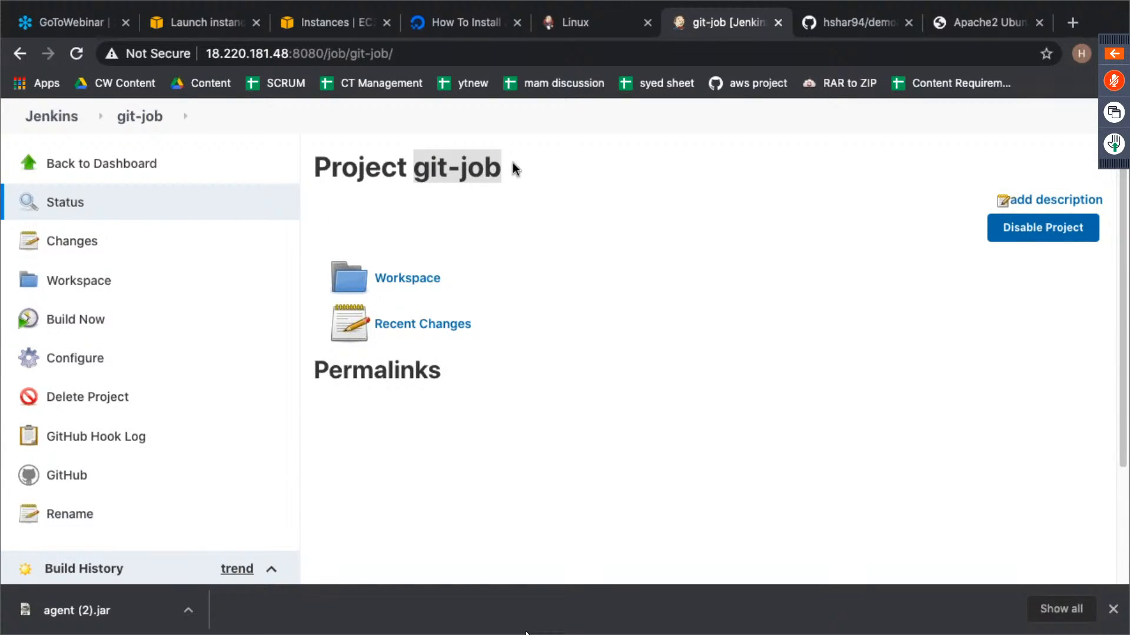
- Switch to the slave's terminal session and change from the code folder to the jenkins directory under the home folder
key(ctrl+Right)
key(ctrl+Right)
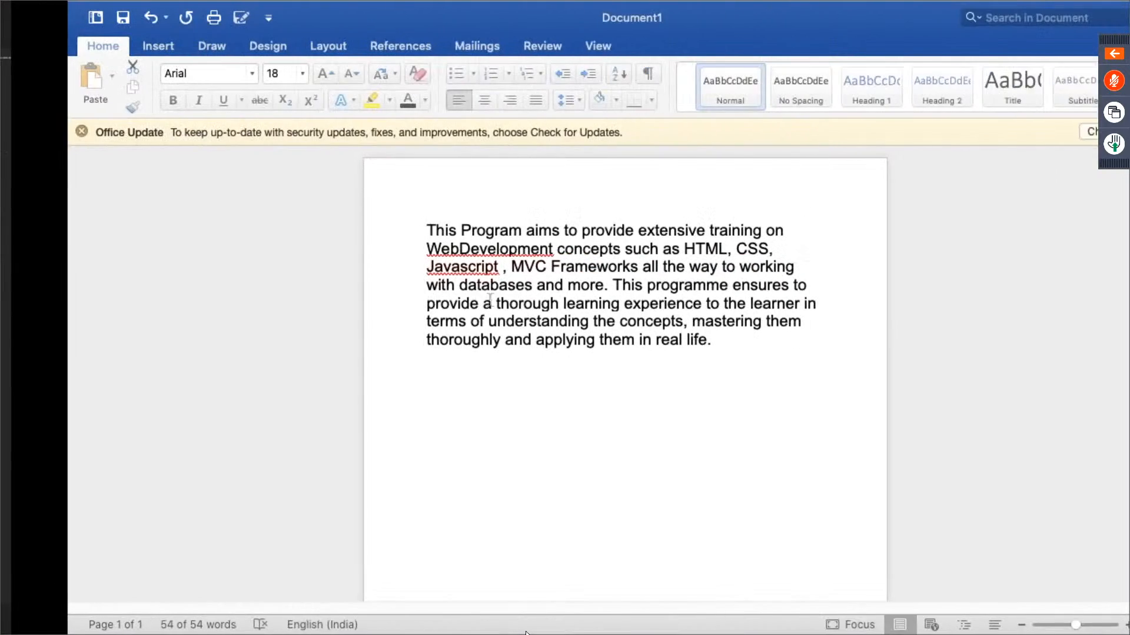
key(ctrl+Left)
key(ctrl+Left)
key(ctrl+Left)
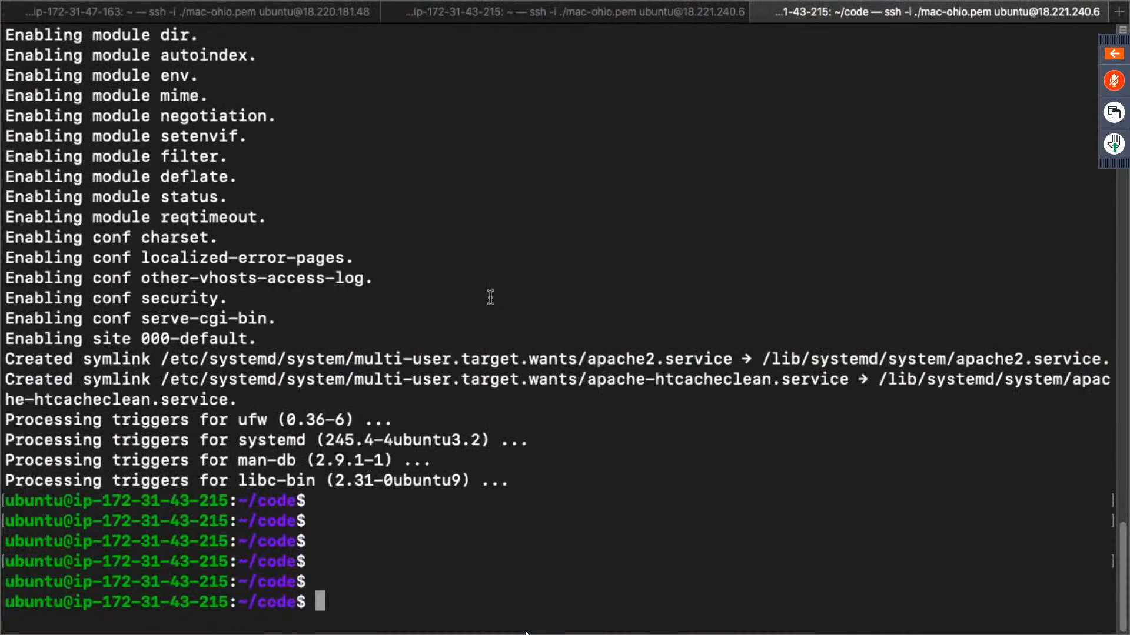
text(cd)
key(Return)
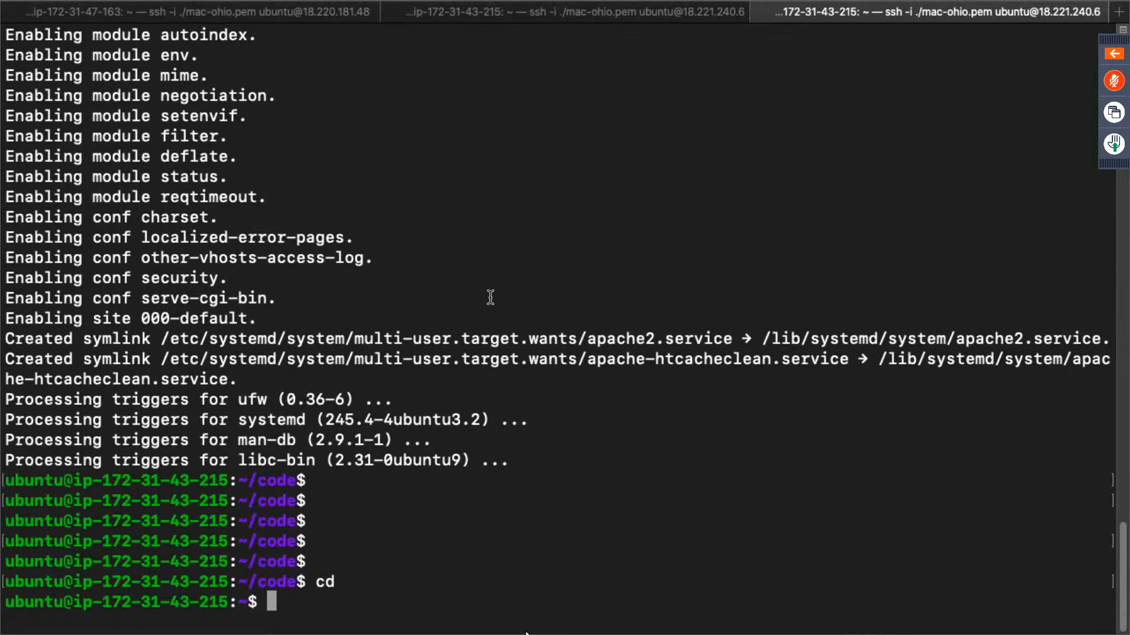
text(cd jenkins)
key(Return)
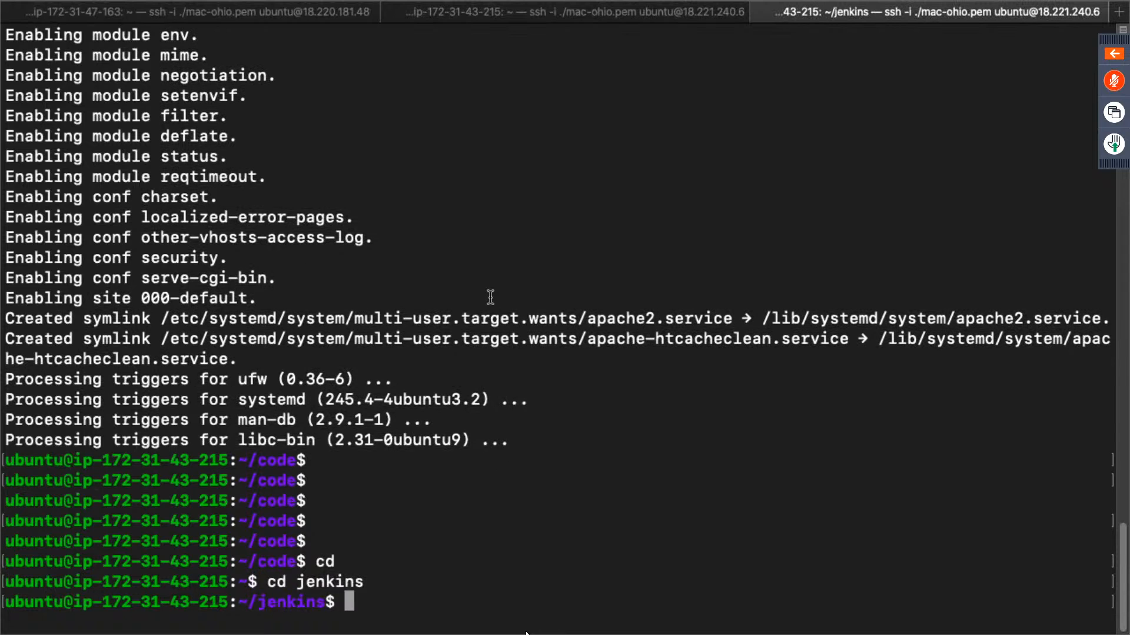
- List the contents of the jenkins directory on the slave to check its folders before any job has been built
text(ls)
key(Return)
text(cd)
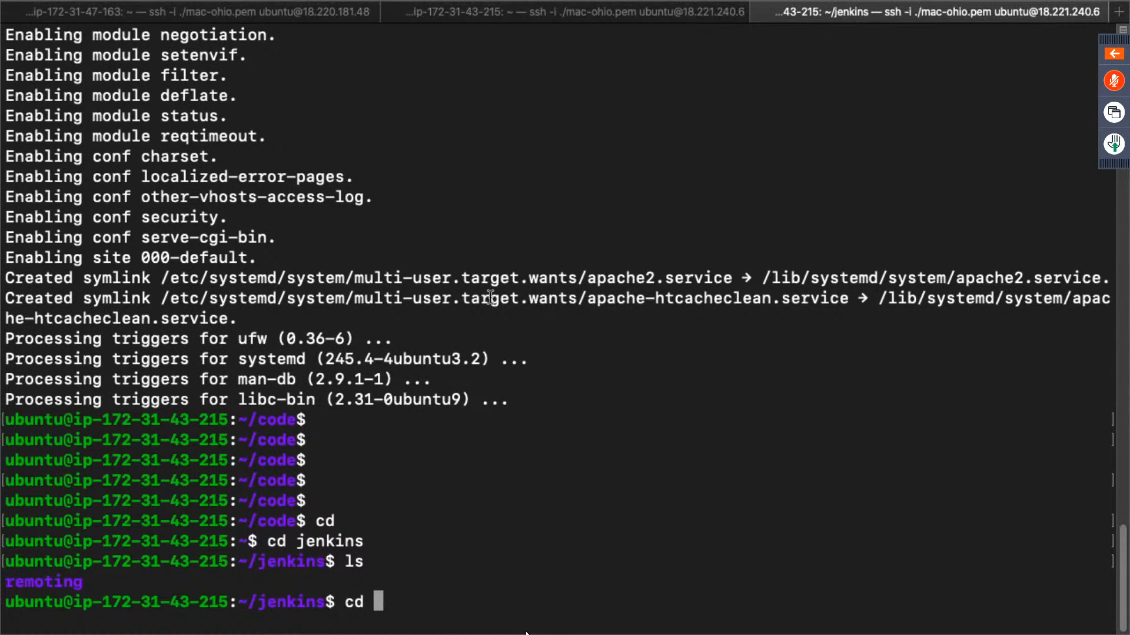
key(BackSpace)
key(BackSpace)
key(BackSpace)
double_click(42, 583)
click(569, 506)
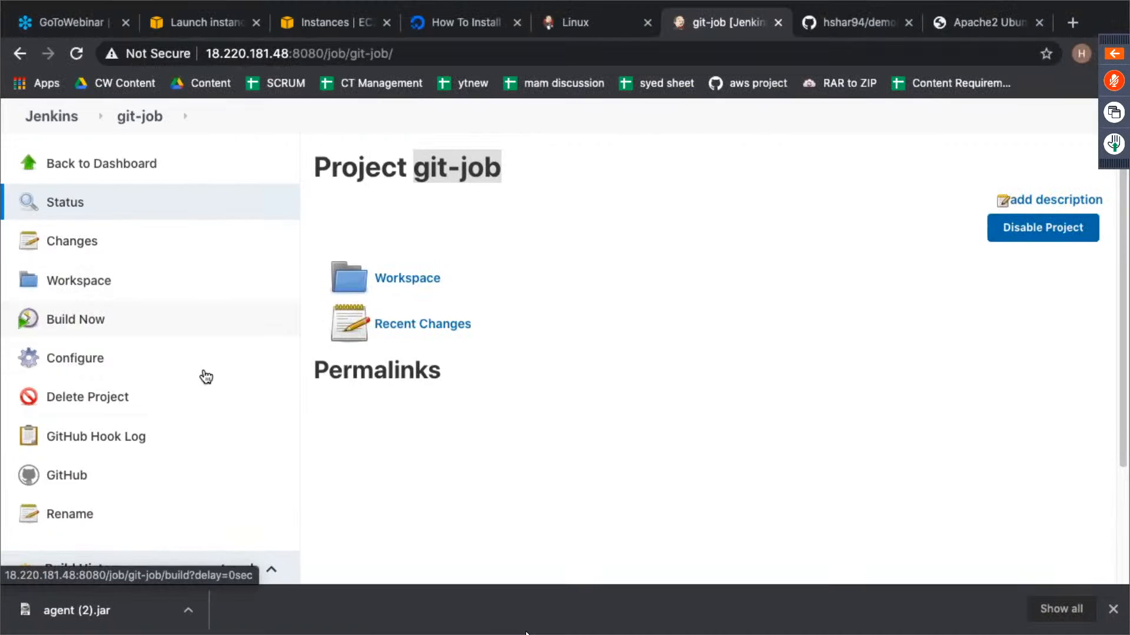
- Switch back to Jenkins in the browser, start a manual build of git-job and bring its build history into view
scroll(204, 381, down, 2)
scroll(205, 381, up, 3)
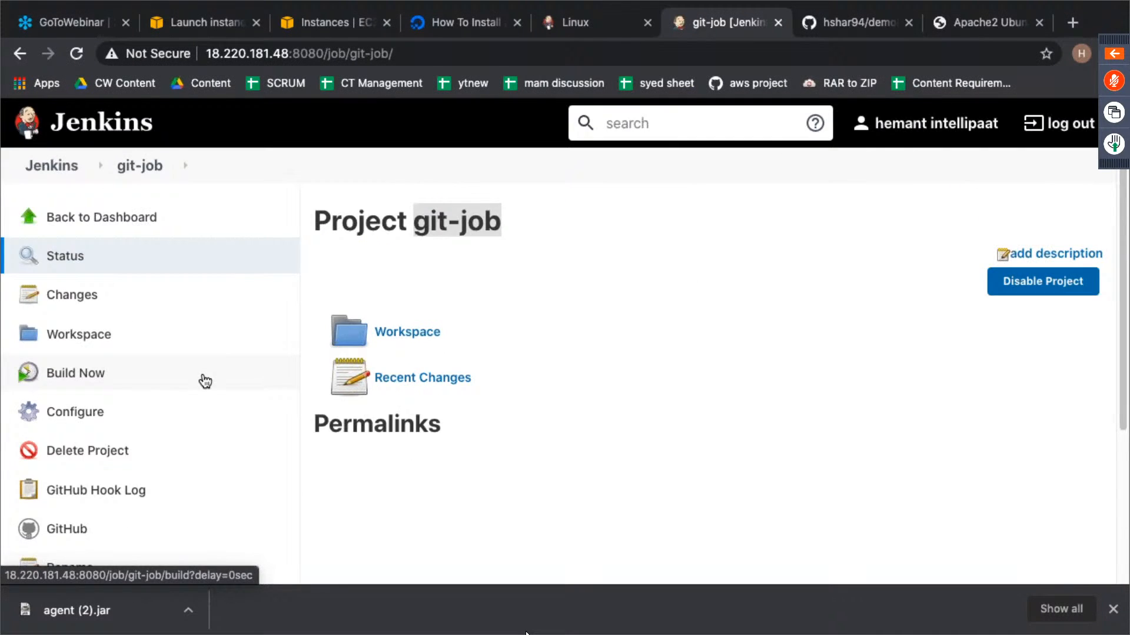
scroll(205, 382, down, 2)
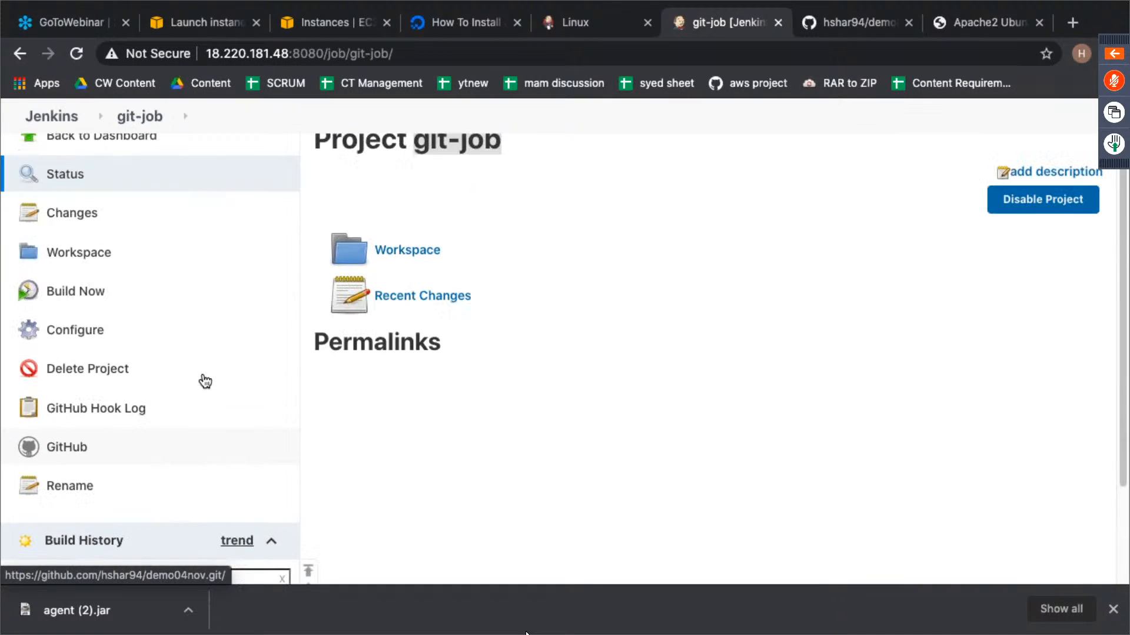
click(91, 297)
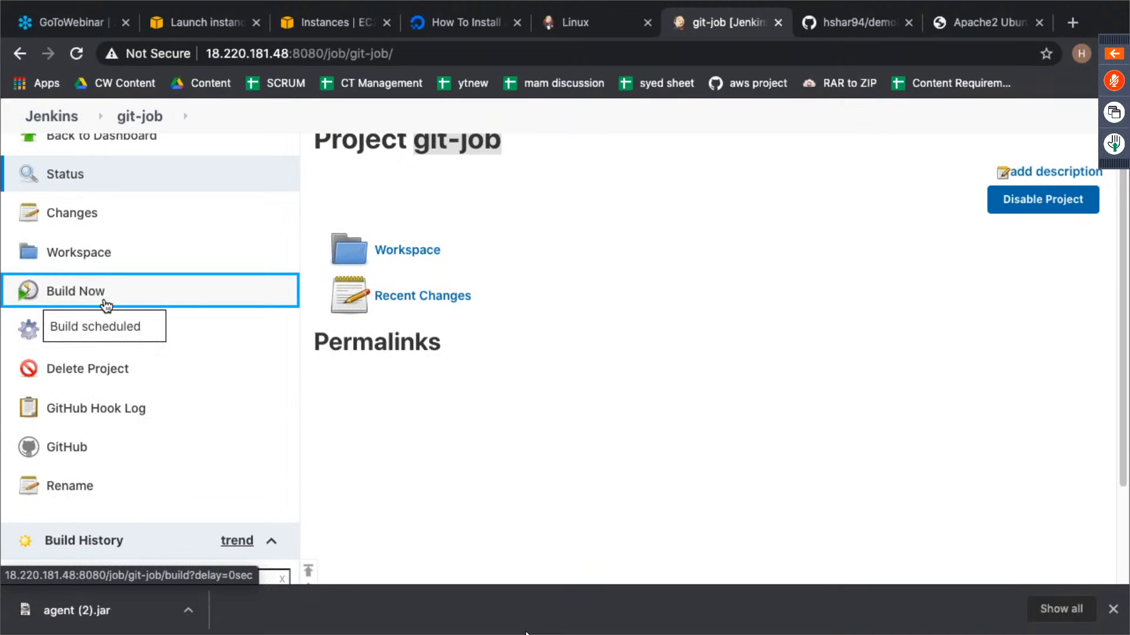
scroll(432, 383, down, 2)
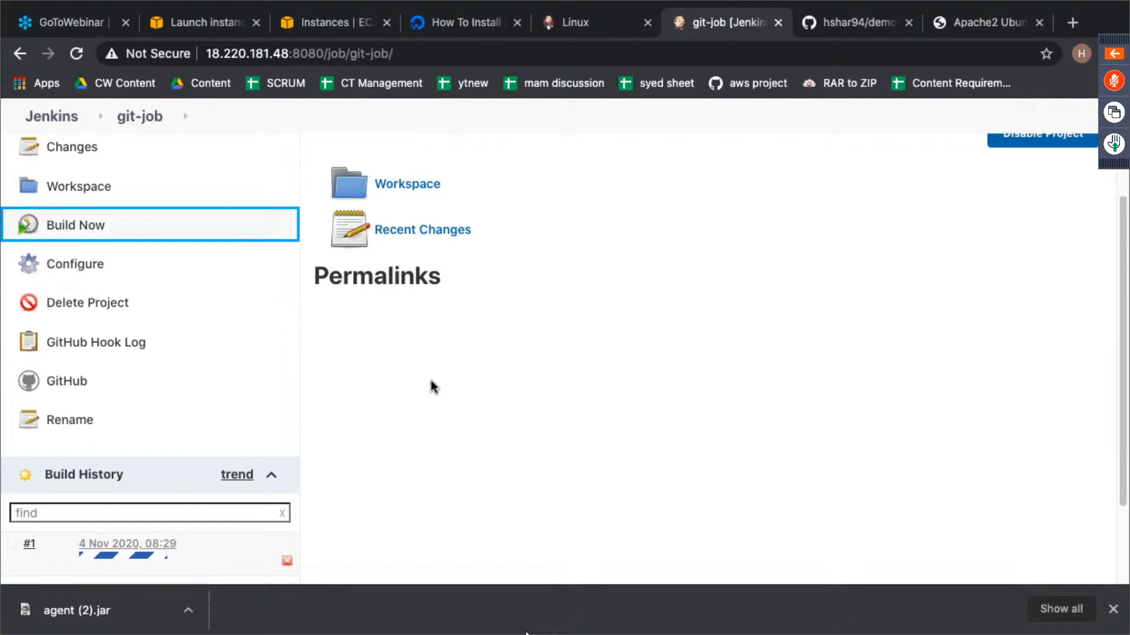
scroll(431, 382, down, 3)
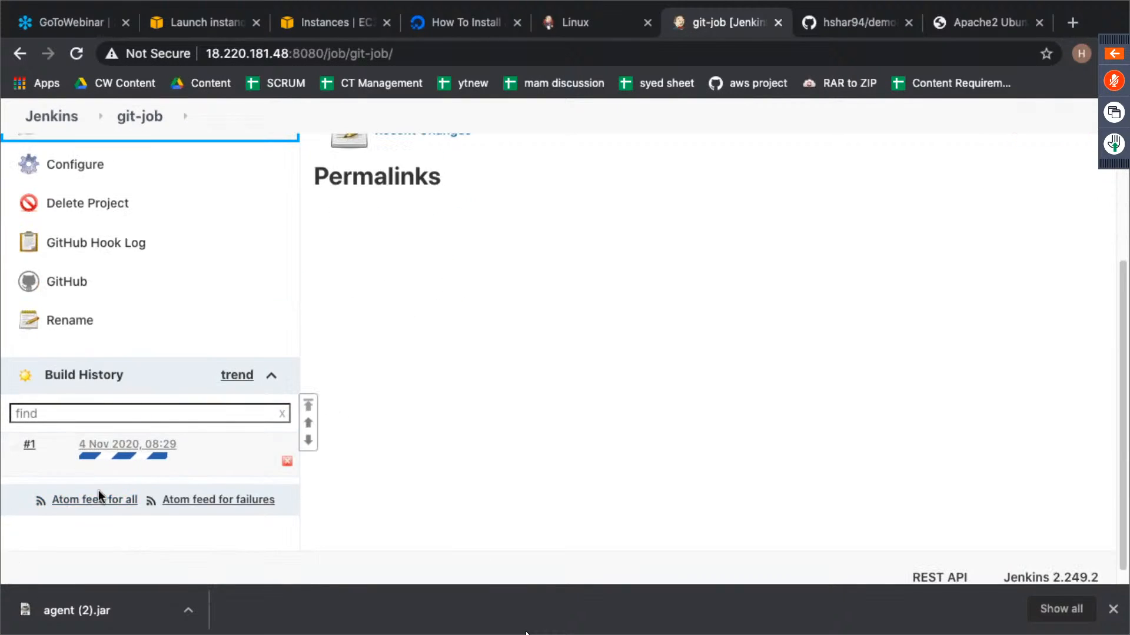
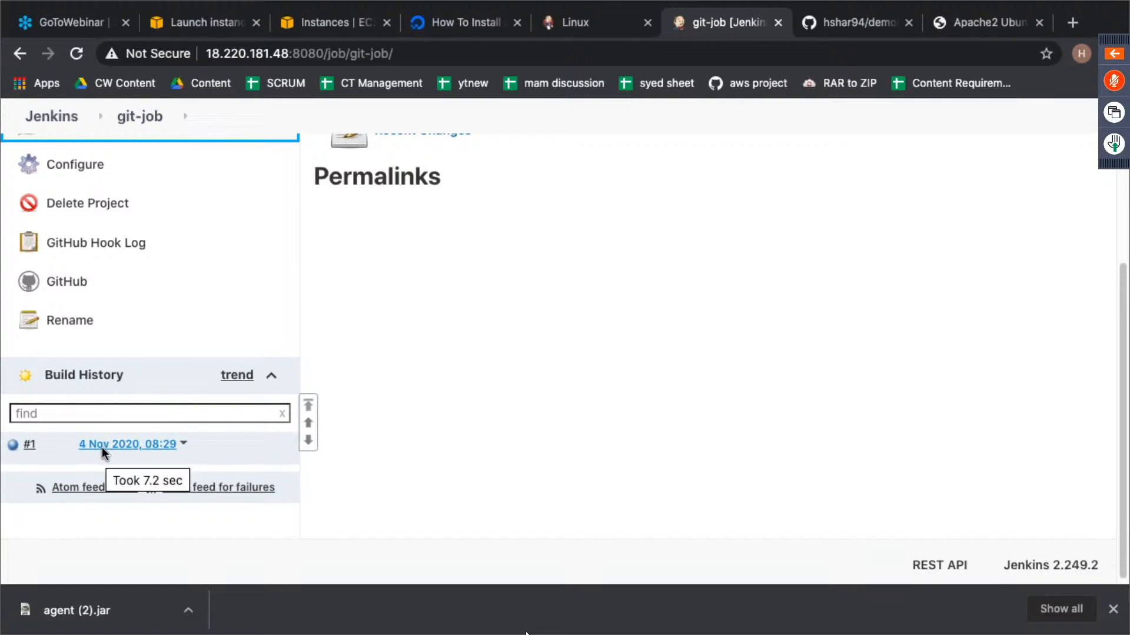
- Open the console output of git-job build #1 and read the log down to its final result
click(13, 446)
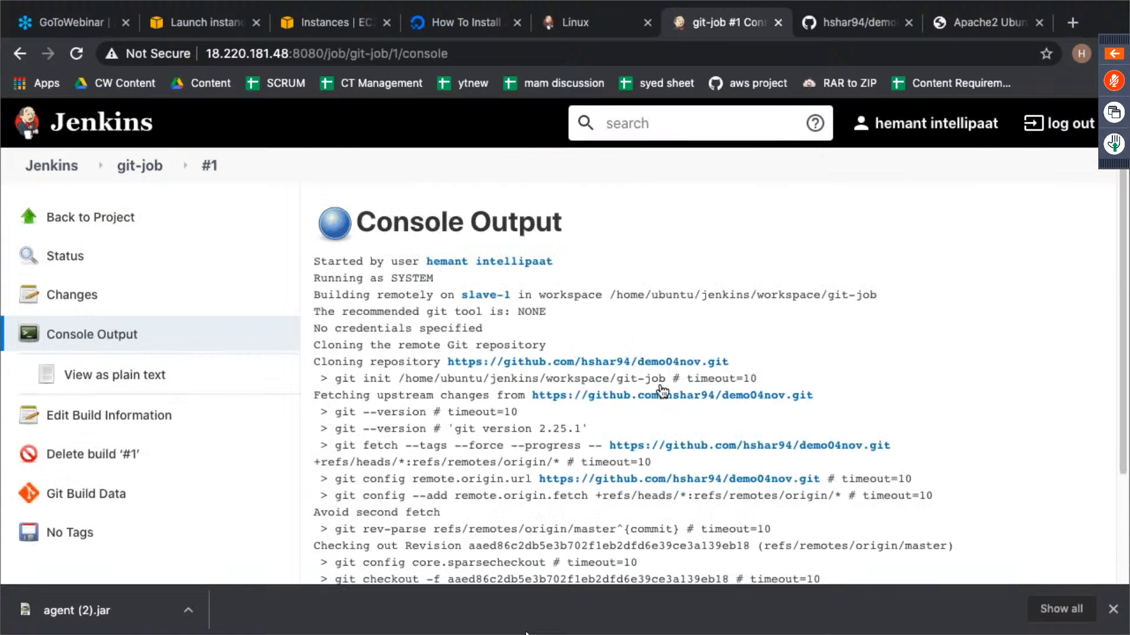
scroll(657, 389, down, 5)
double_click(405, 491)
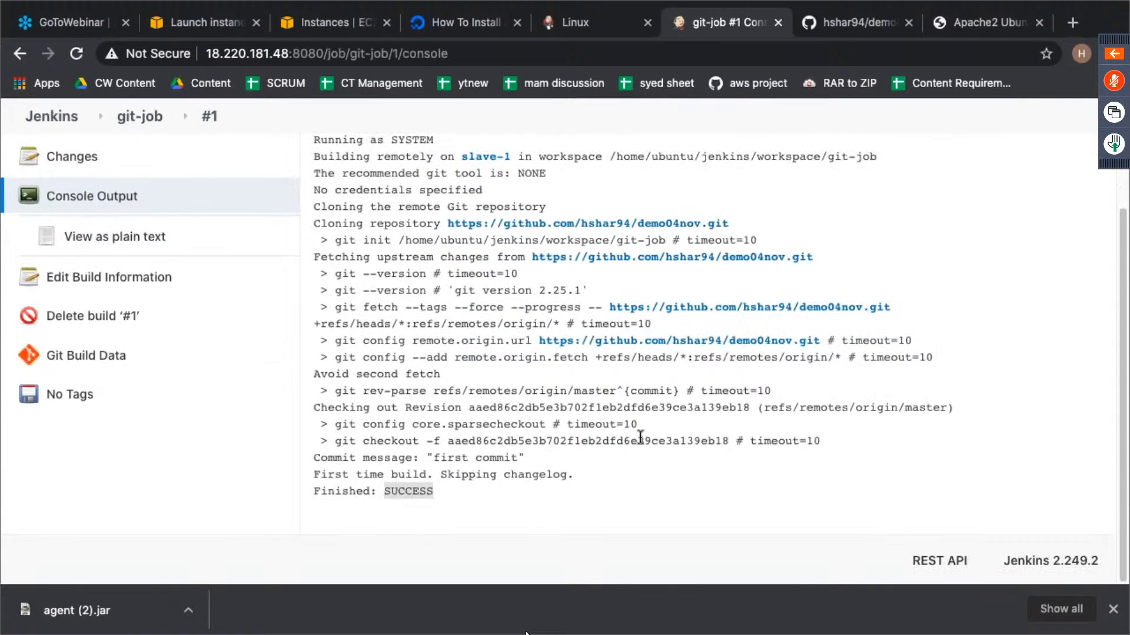
- Switch to the slave's terminal session and list the jenkins directory again to check its folders after the build
key(ctrl+Left)
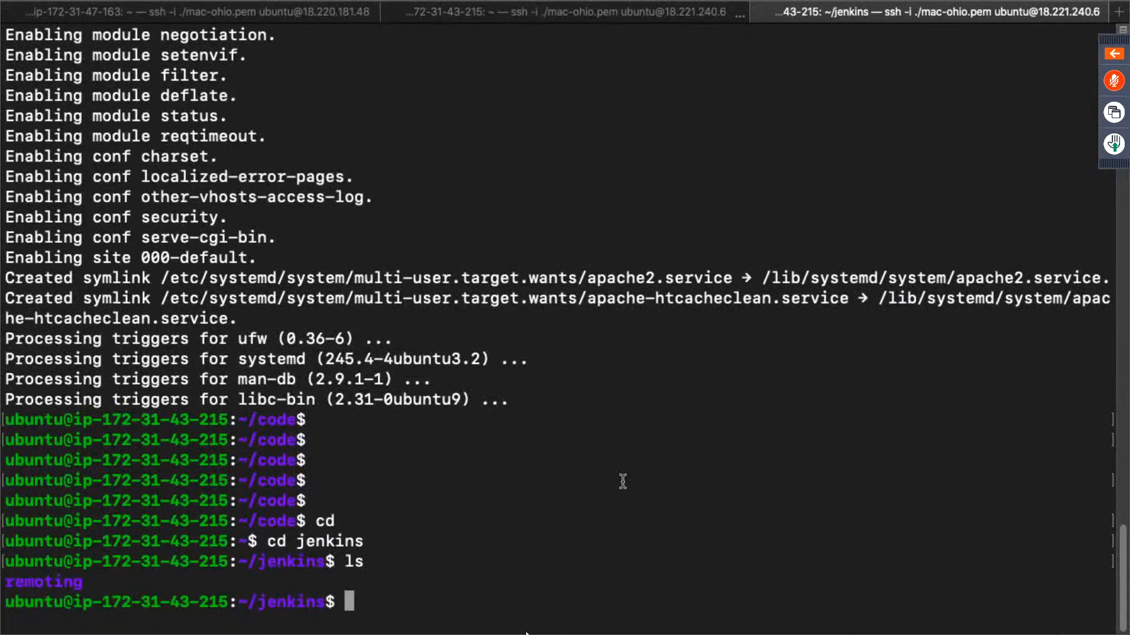
text(ls)
key(Return)
text(\)
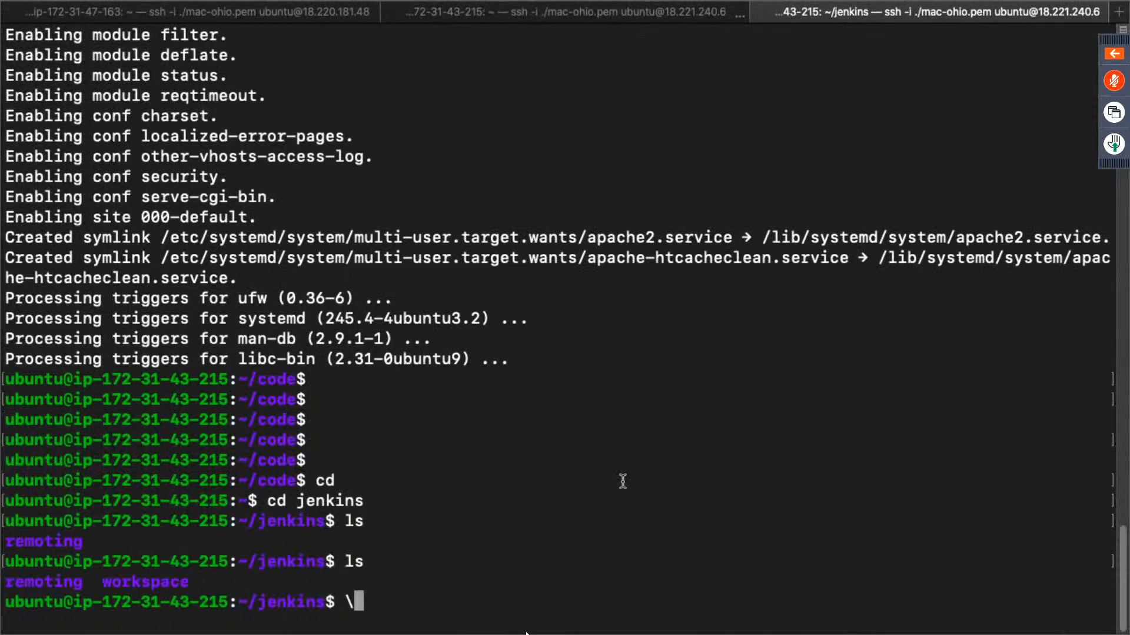
double_click(159, 583)
click(566, 553)
- Change into the workspace directory on the slave and list its contents
key(BackSpace)
text(cd wo)
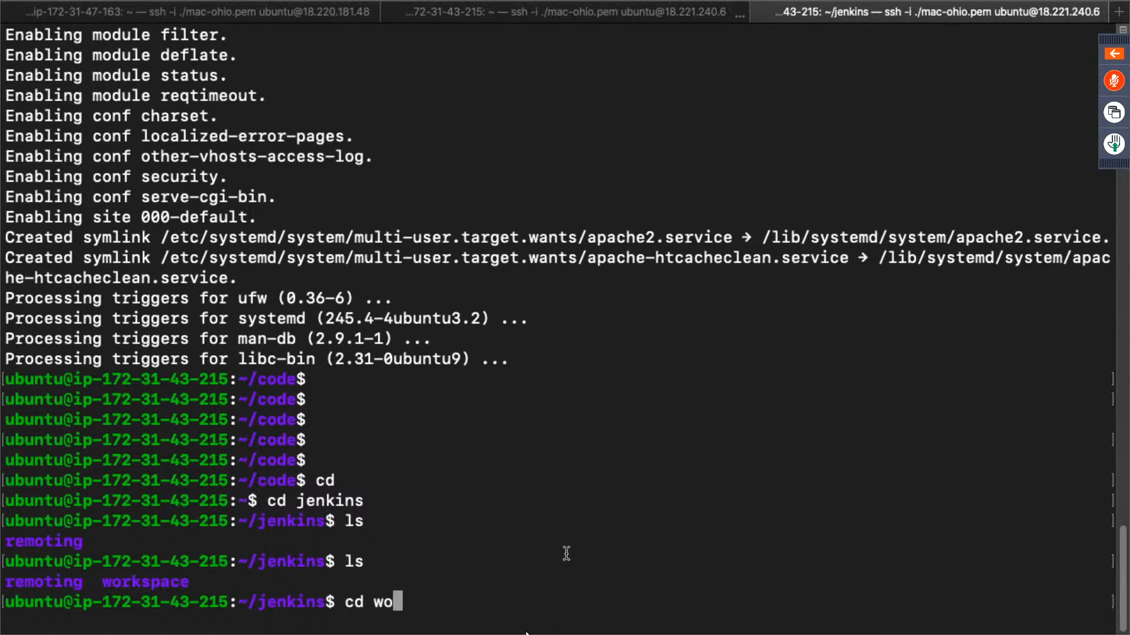
key(Tab)
key(Return)
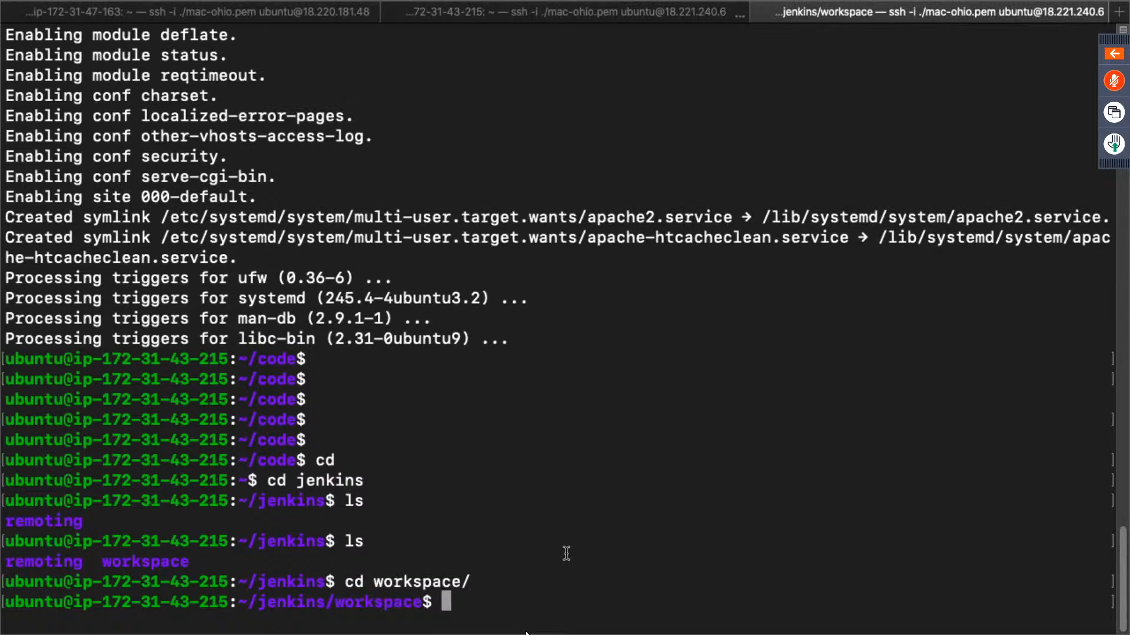
text(ls)
key(Return)
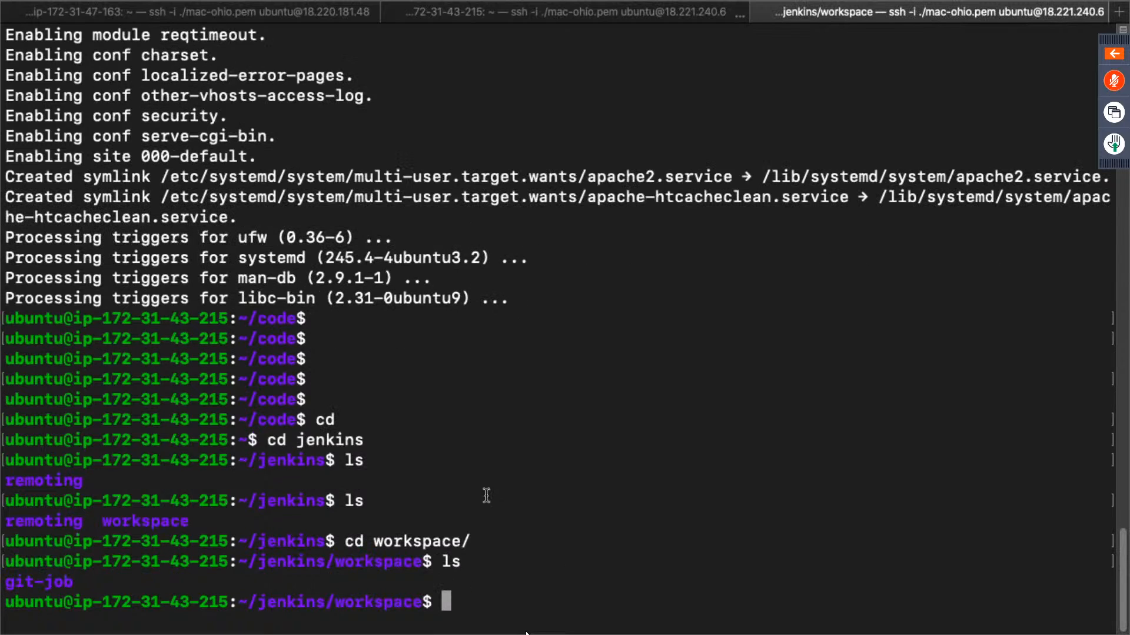
- Change into the git-job directory inside the workspace and list its files
drag(6, 583, 79, 583)
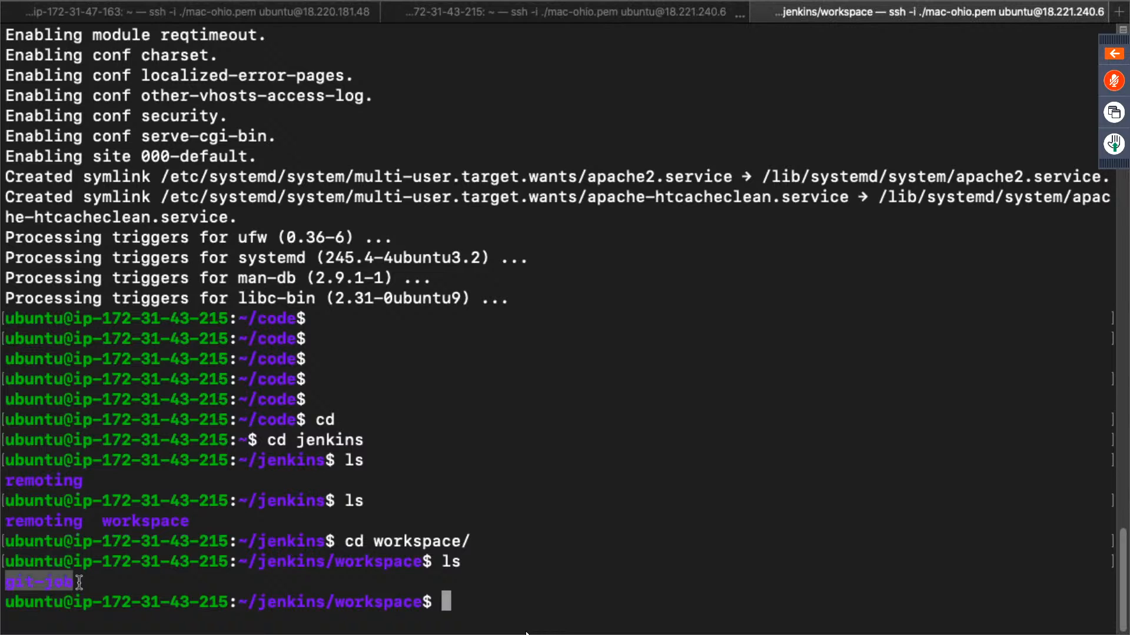
text(cd gi)
key(Tab)
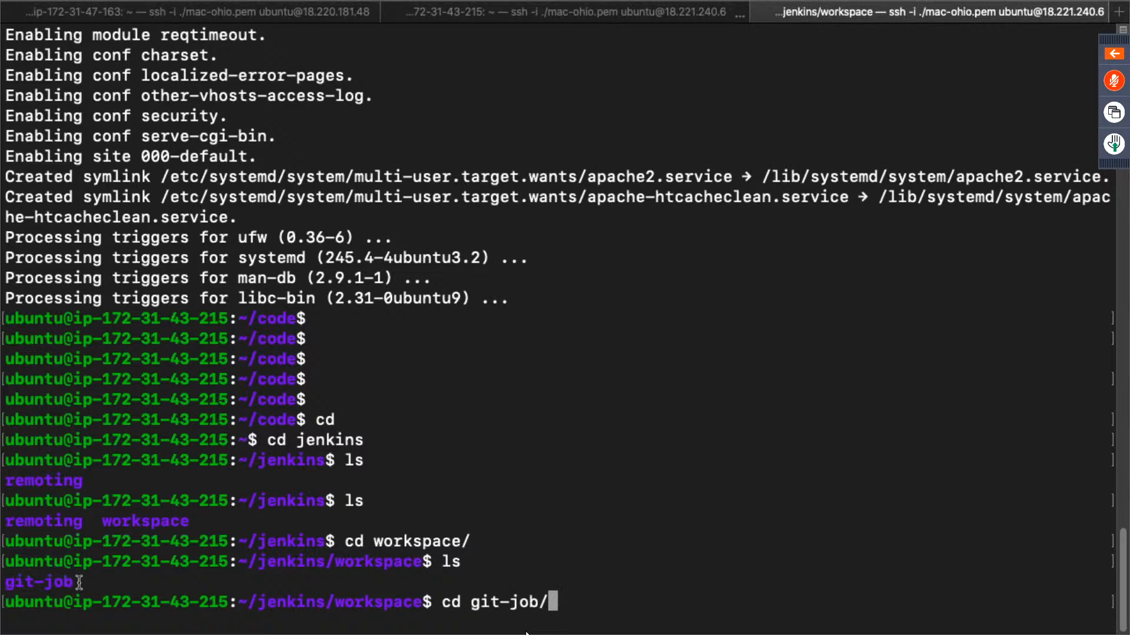
key(Return)
text(ls)
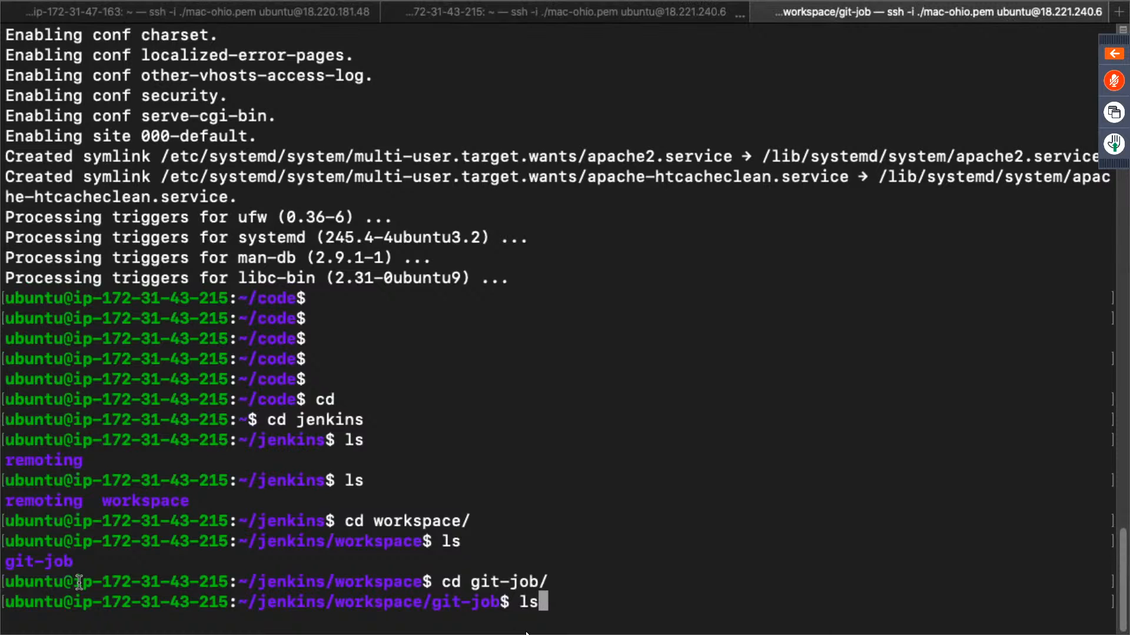
key(Return)
drag(101, 581, 4, 580)
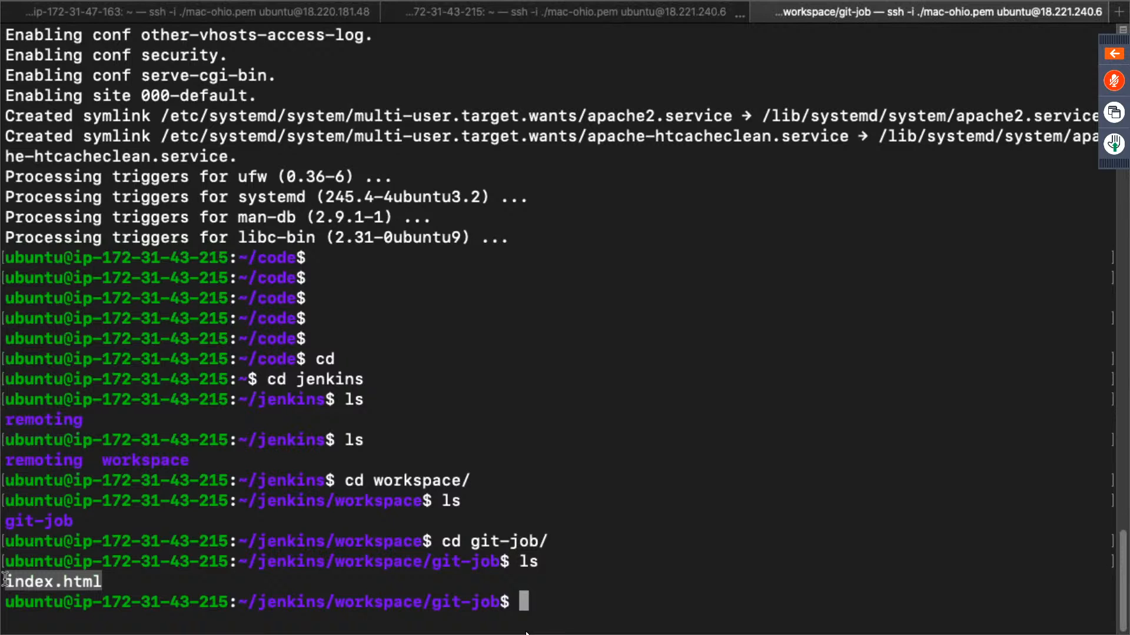
- Print index.html in the git-job workspace with cat and examine its heading text
click(4, 580)
text(cat i)
key(Tab)
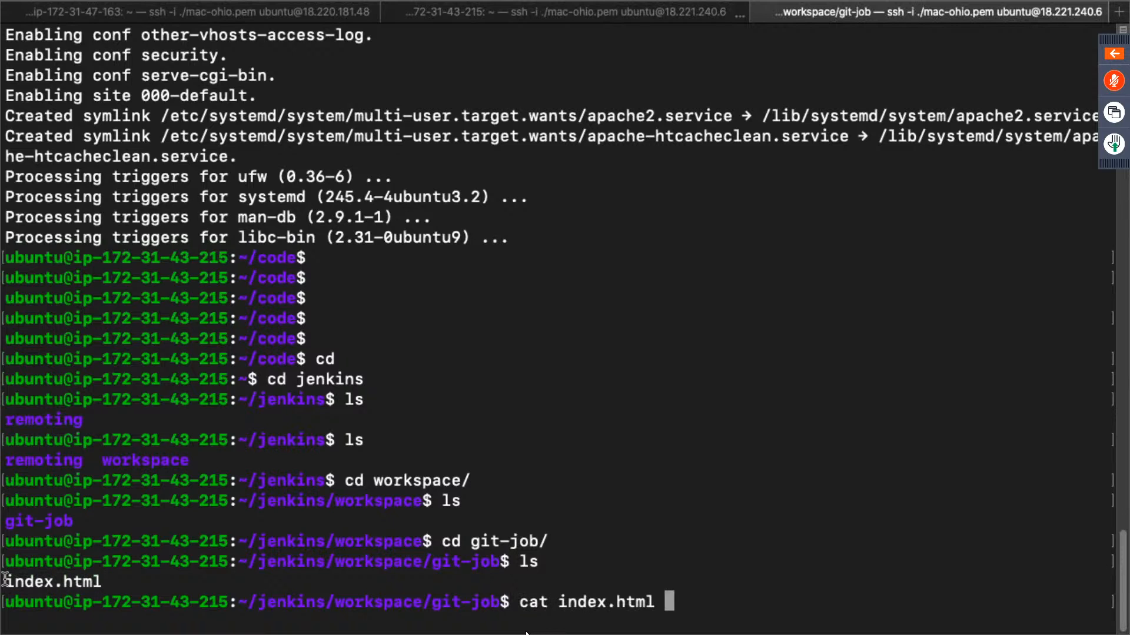
key(Return)
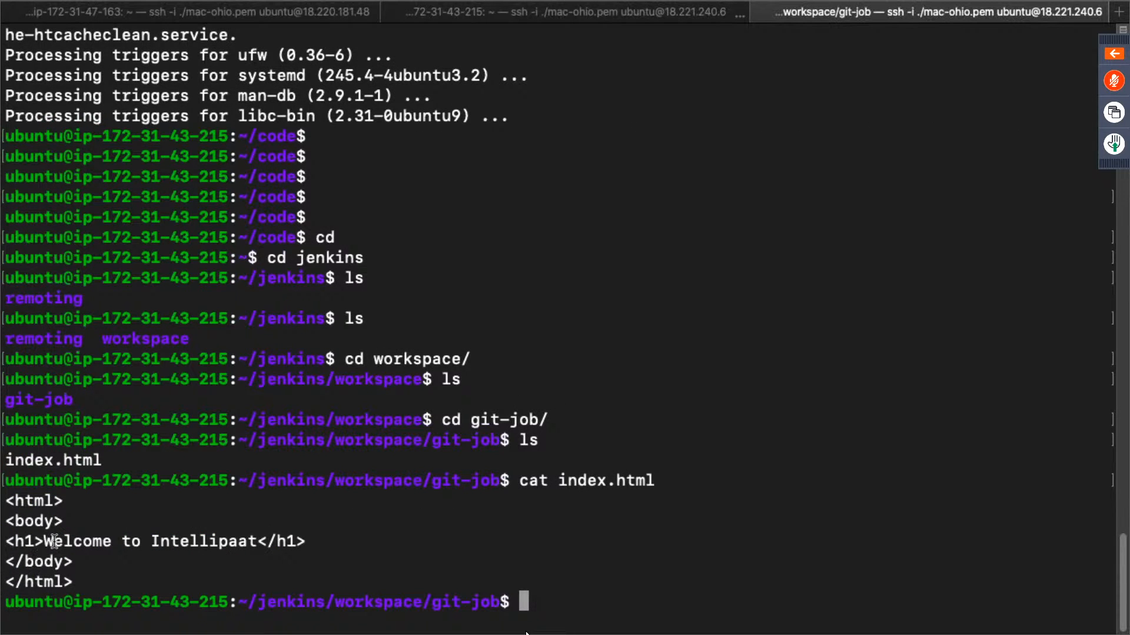
drag(53, 541, 271, 542)
click(429, 548)
drag(560, 481, 658, 481)
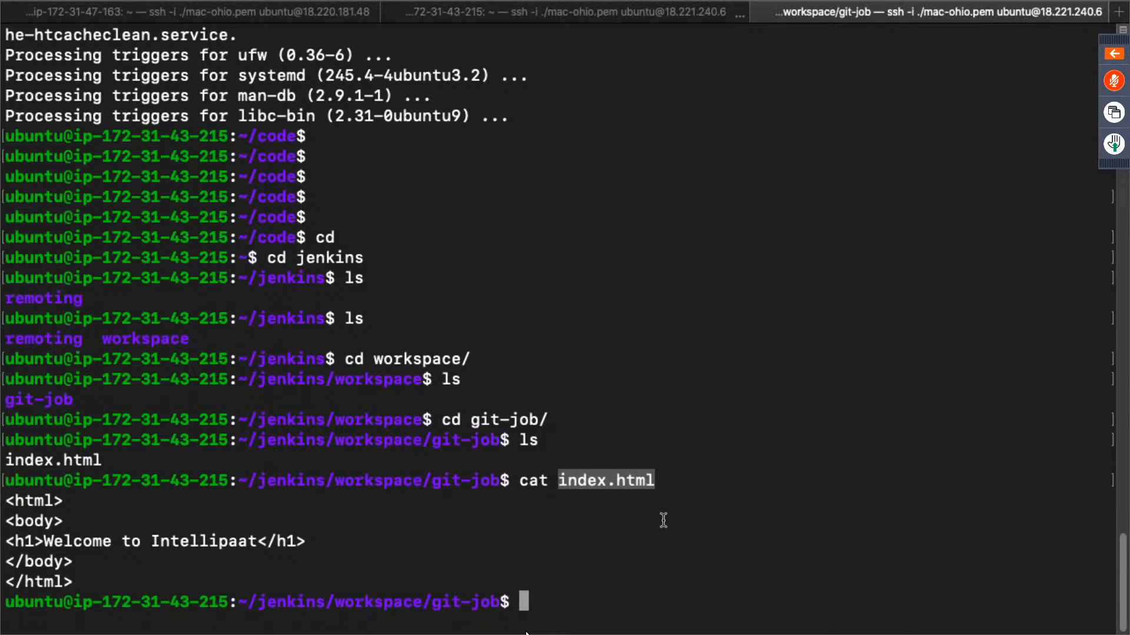
- Switch back to the browser and reload the slave's Apache page to check what the site serves
key(ctrl+Right)
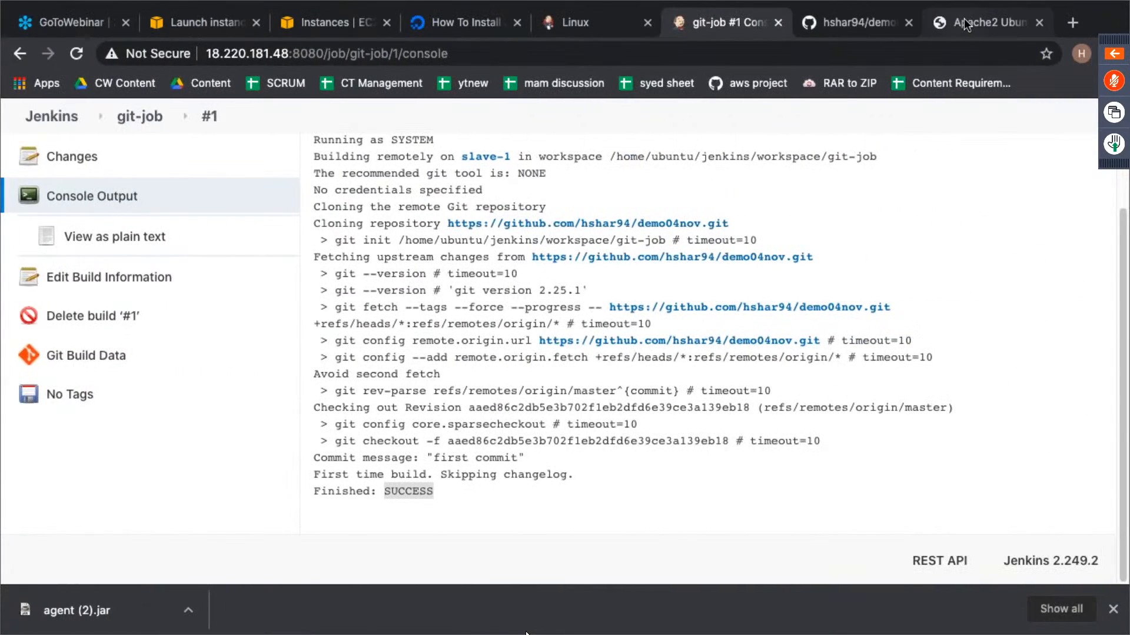
click(964, 19)
click(77, 53)
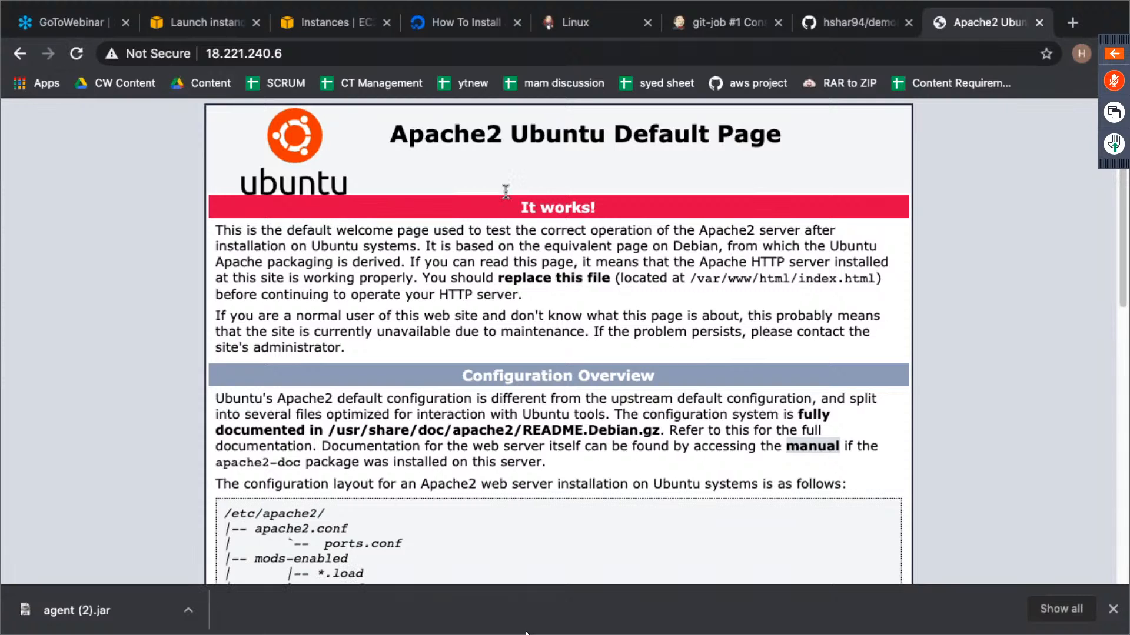
- Return to the Jenkins dashboard from the build #1 console and create a new freestyle project named build-website
click(721, 30)
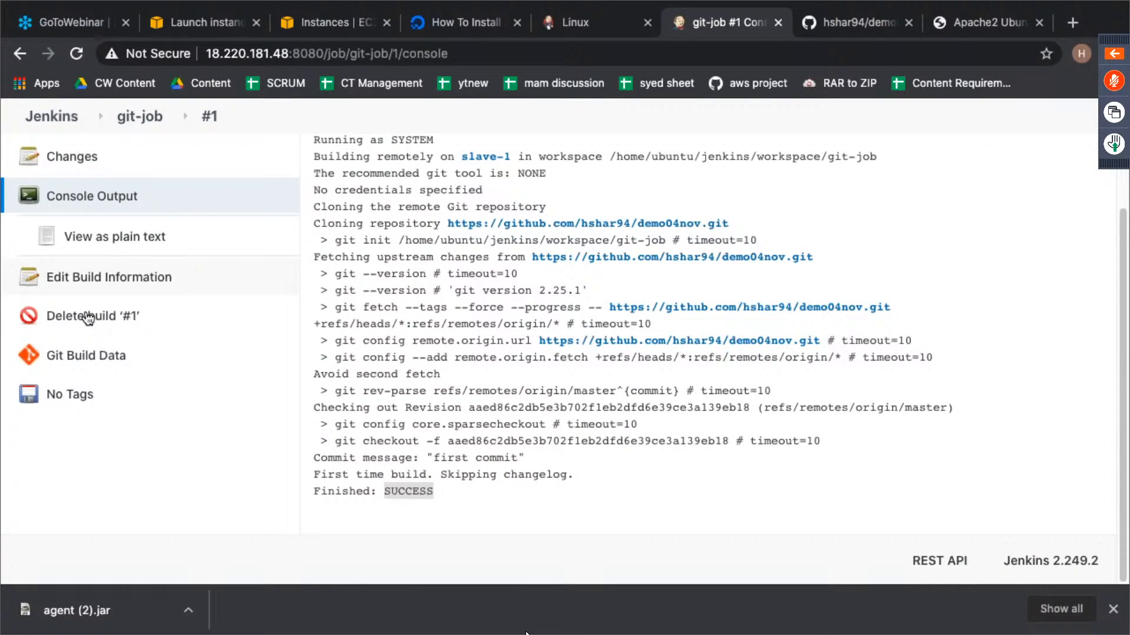
scroll(87, 318, up, 3)
click(96, 219)
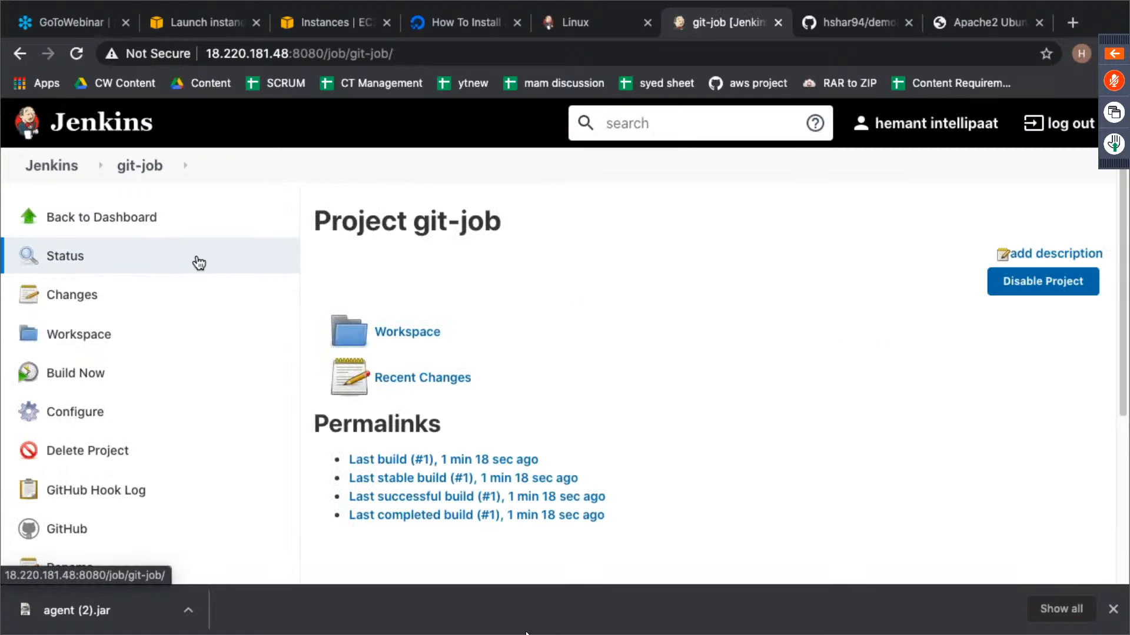
click(133, 222)
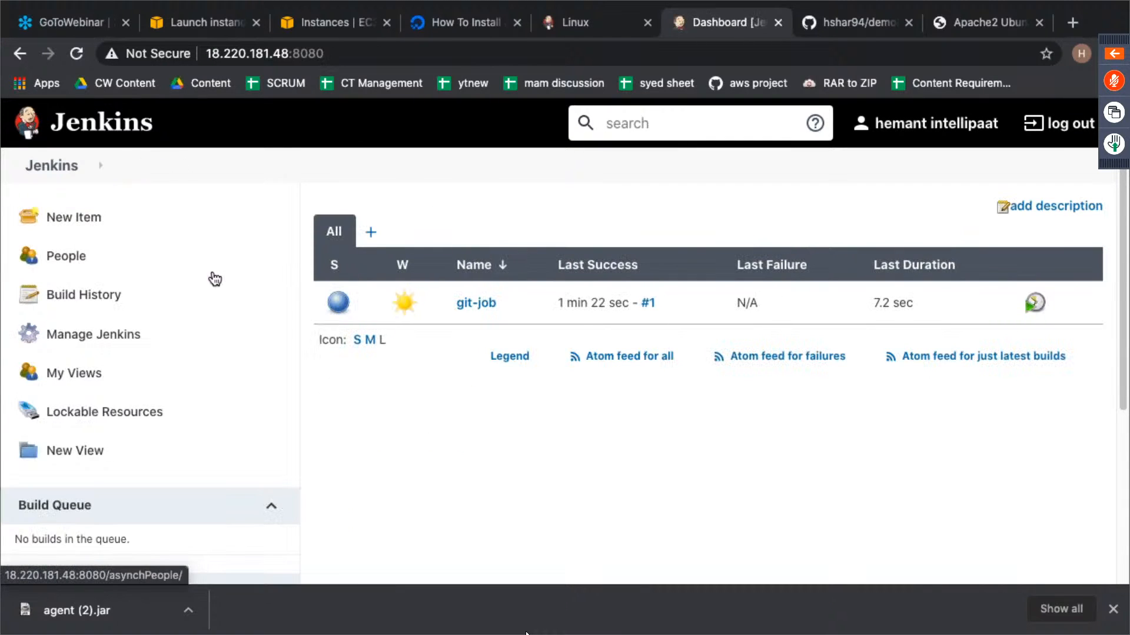
click(126, 222)
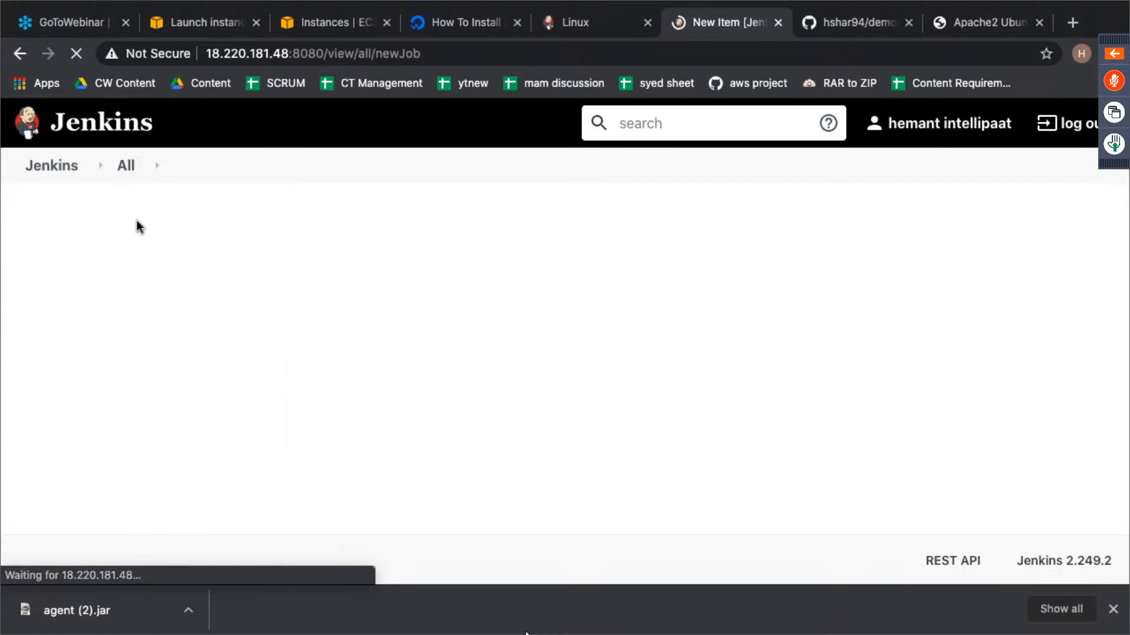
click(286, 270)
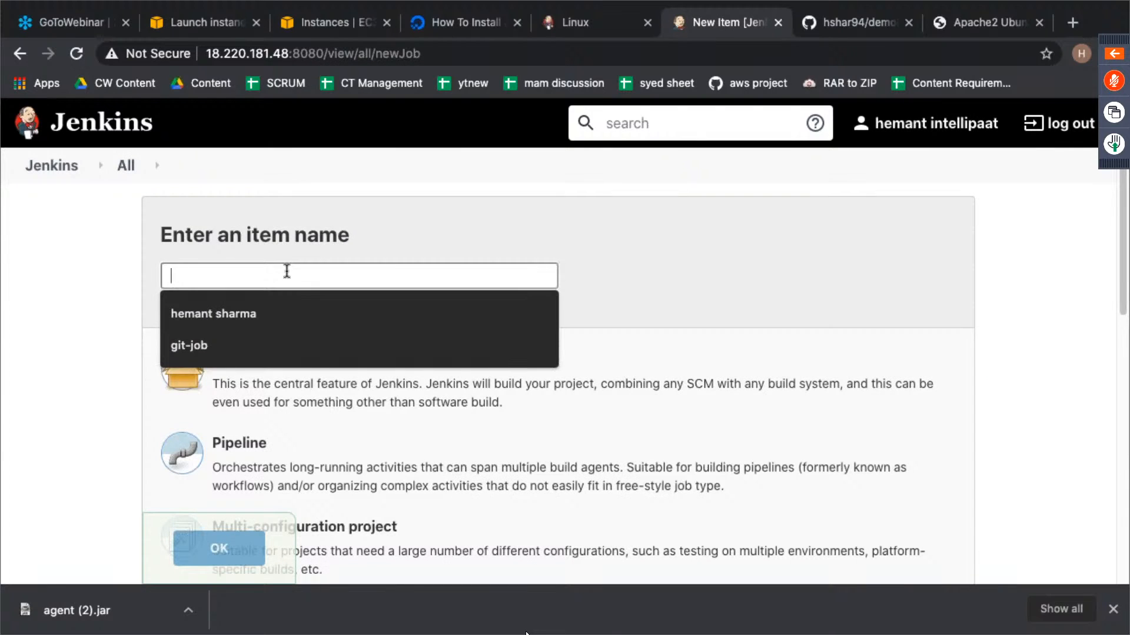
text(build-w)
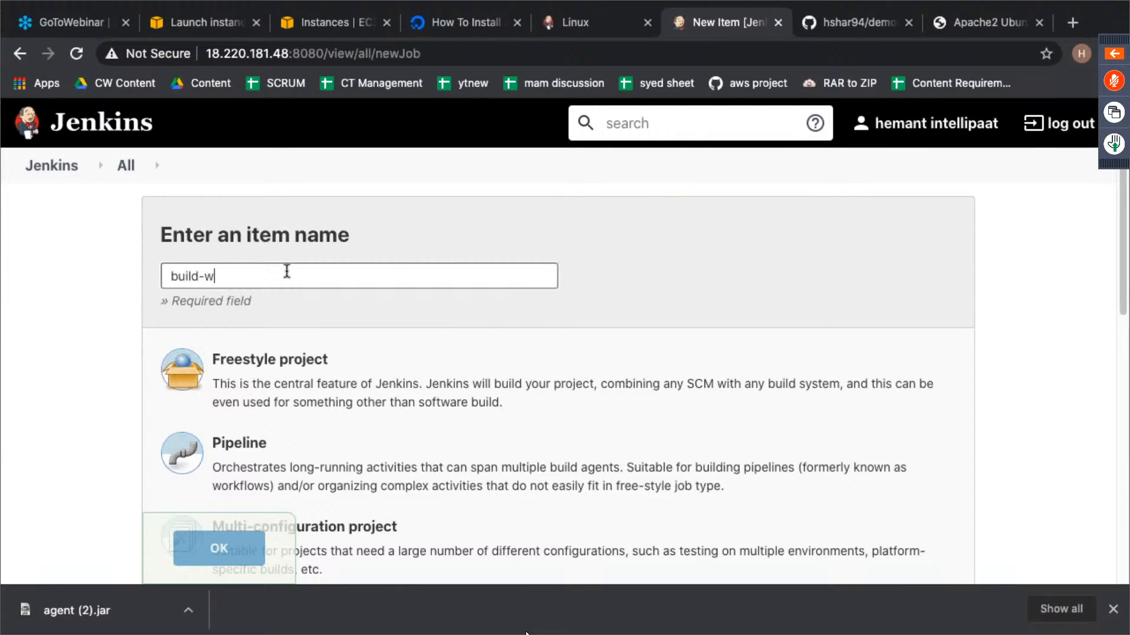
text(ebsite)
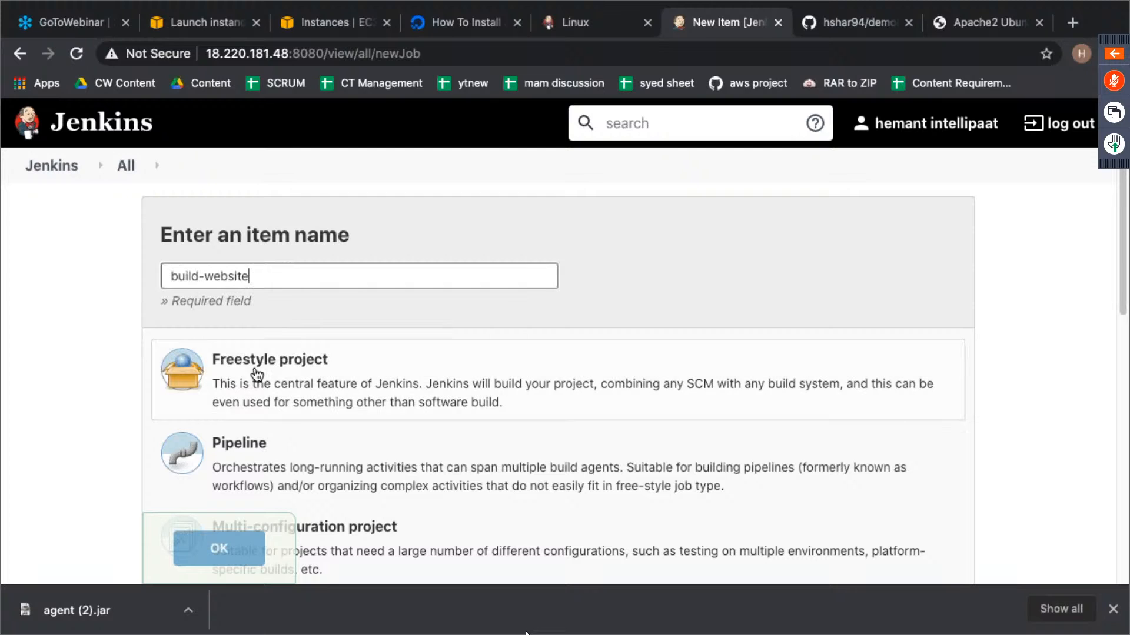
click(257, 374)
click(230, 544)
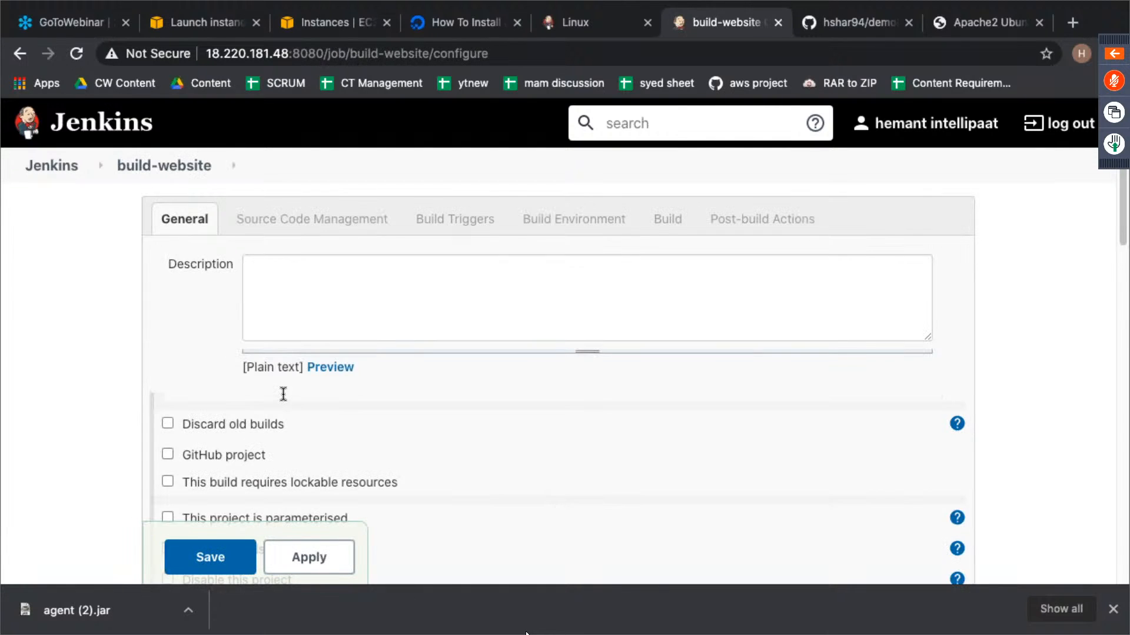
- Add an Execute shell build step to build-website and begin its command with "sudo mv"
scroll(416, 383, down, 5)
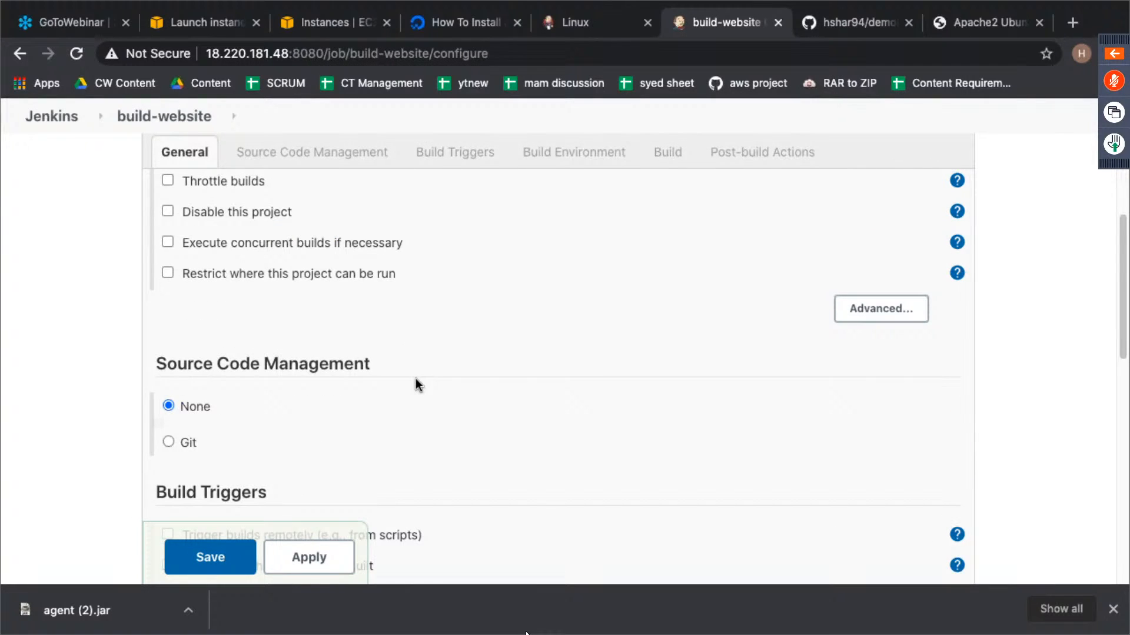
scroll(416, 379, down, 4)
scroll(415, 379, up, 2)
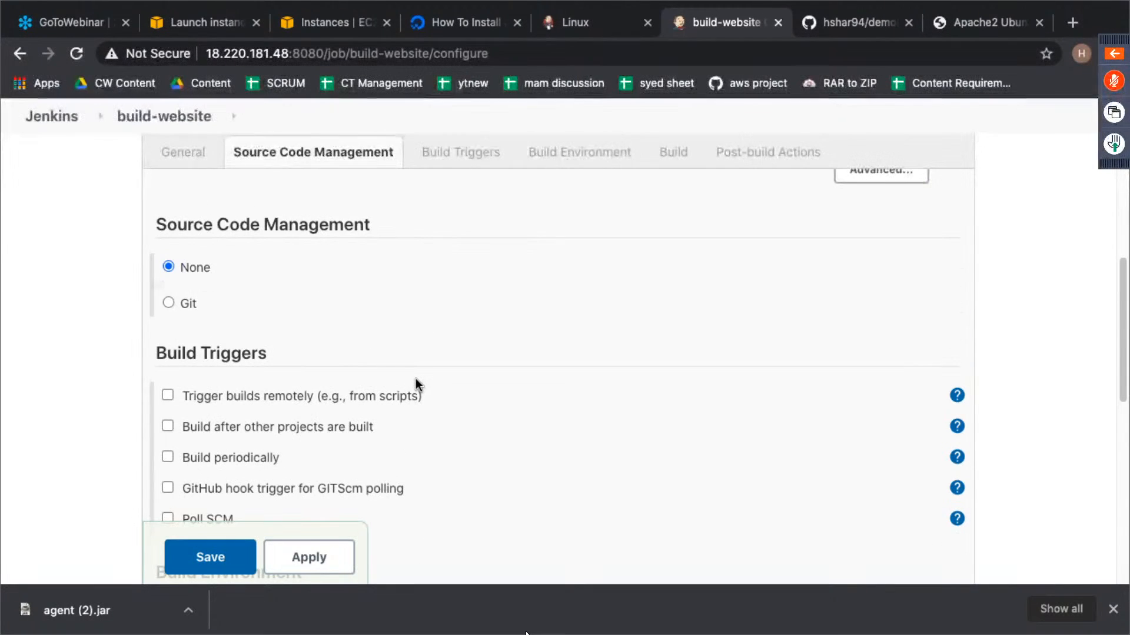
scroll(415, 379, down, 8)
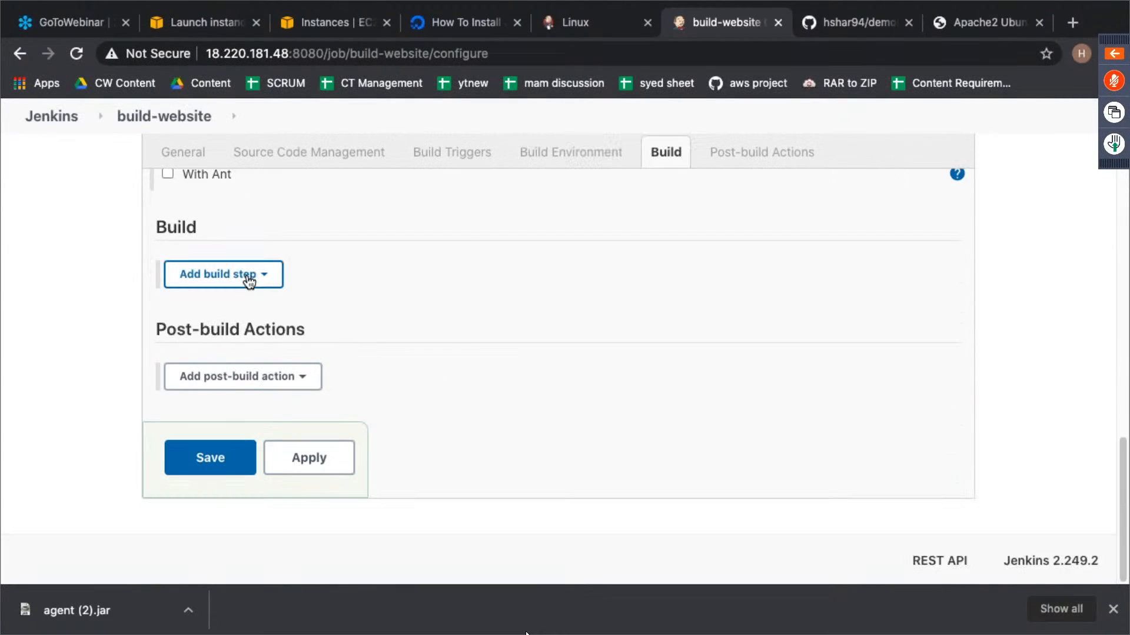
click(250, 281)
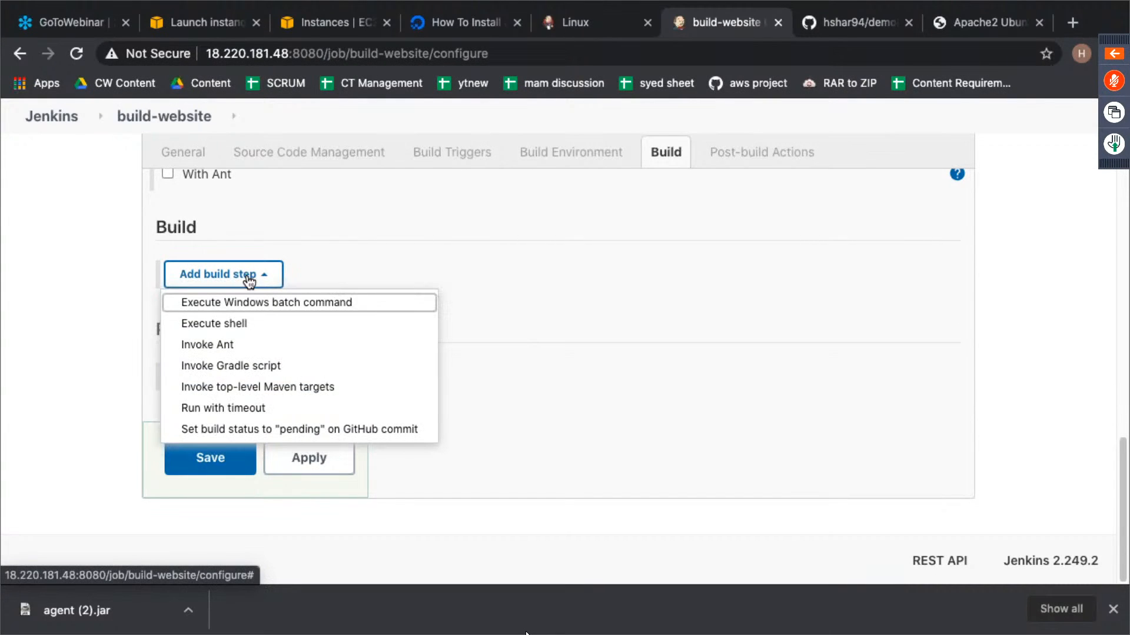
click(259, 322)
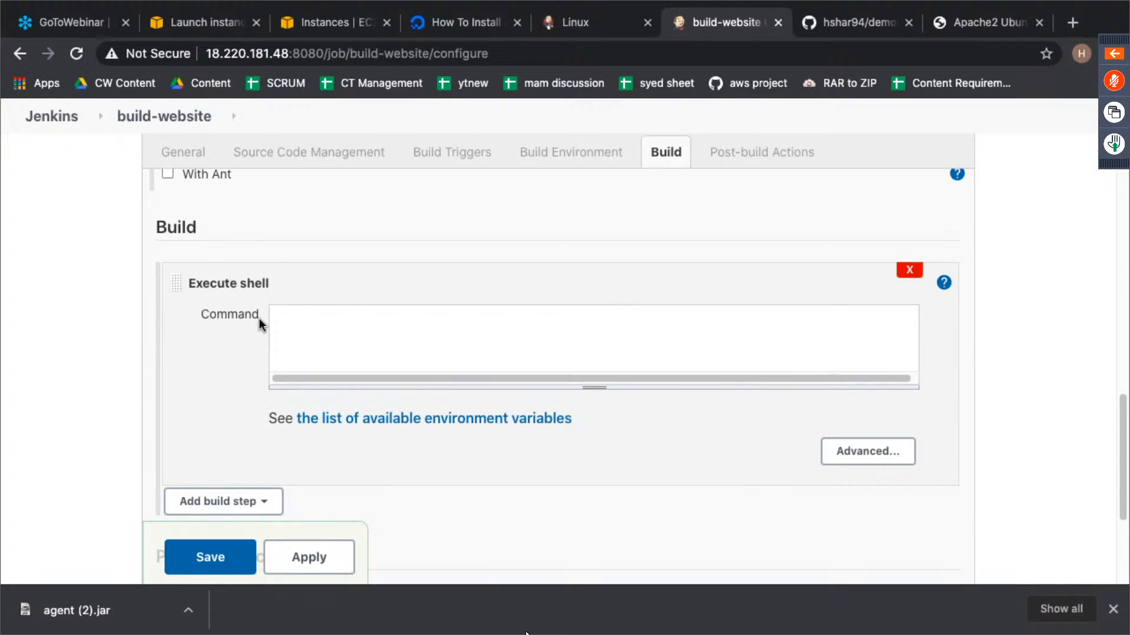
click(323, 319)
text(sudo mv)
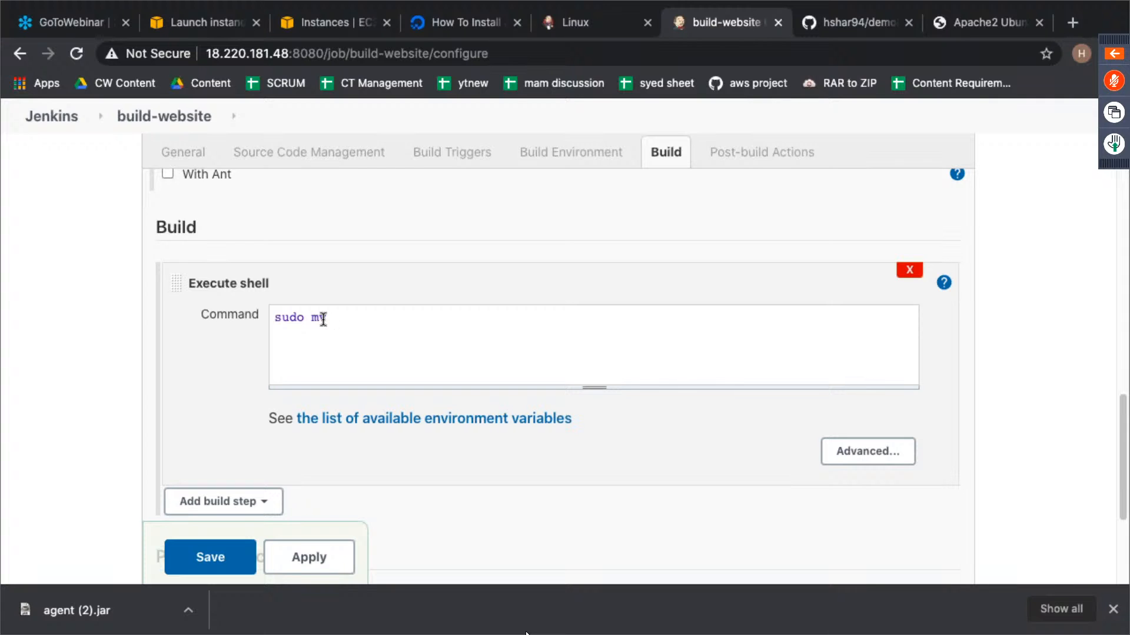
- Switch to the slave's terminal session, print the working directory with pwd and copy the full git-job workspace path
key(ctrl+Left)
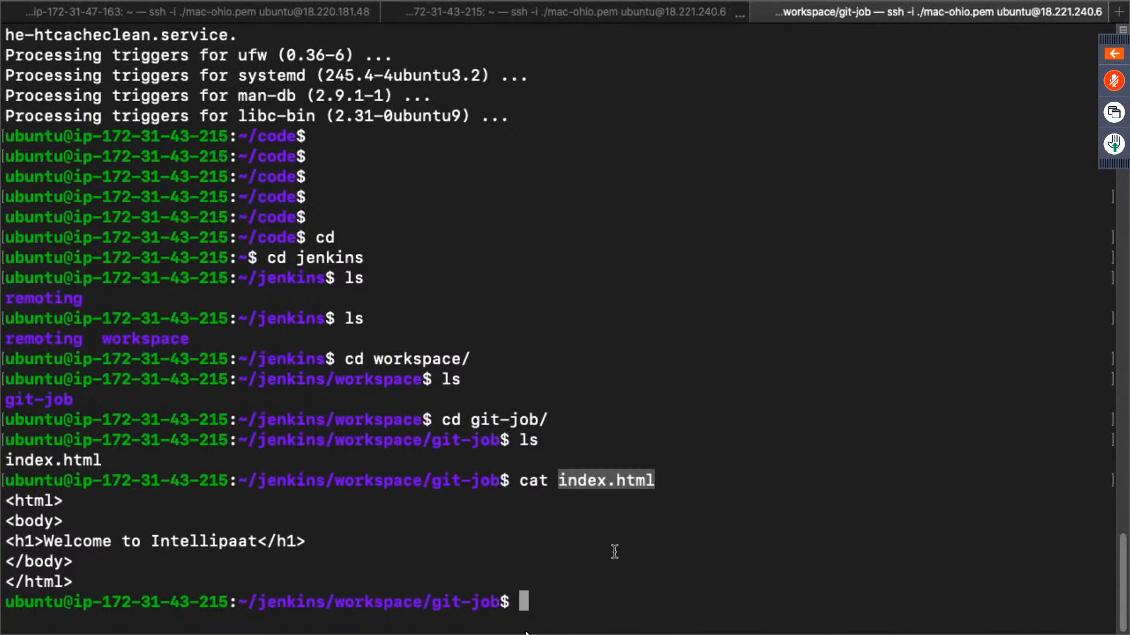
text(pwd)
key(Return)
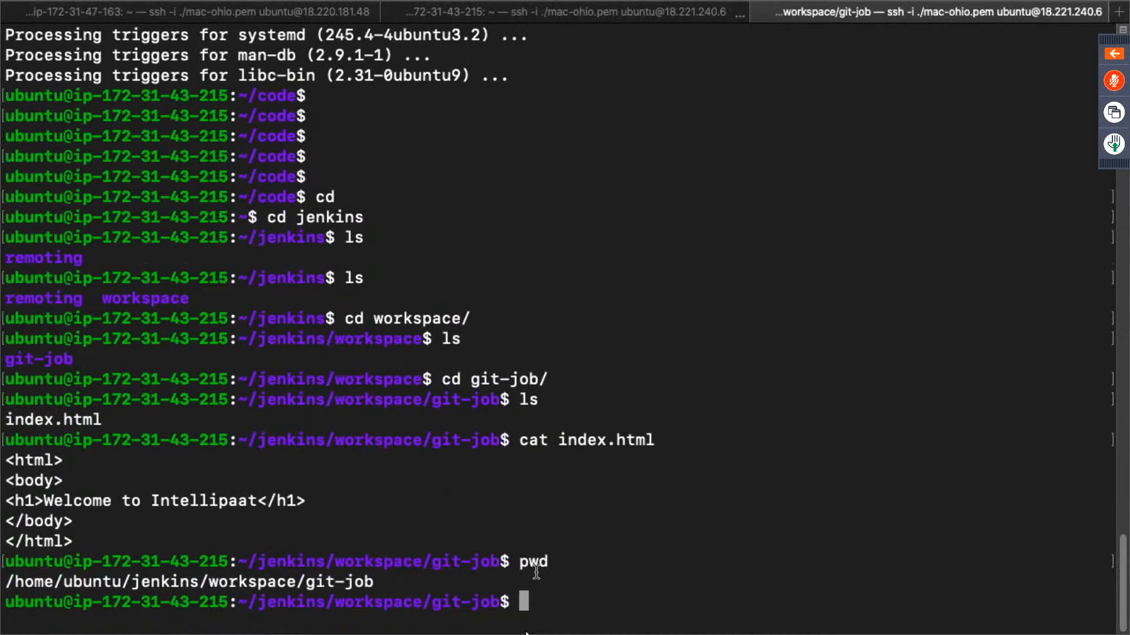
drag(375, 582, 5, 582)
key(super+c)
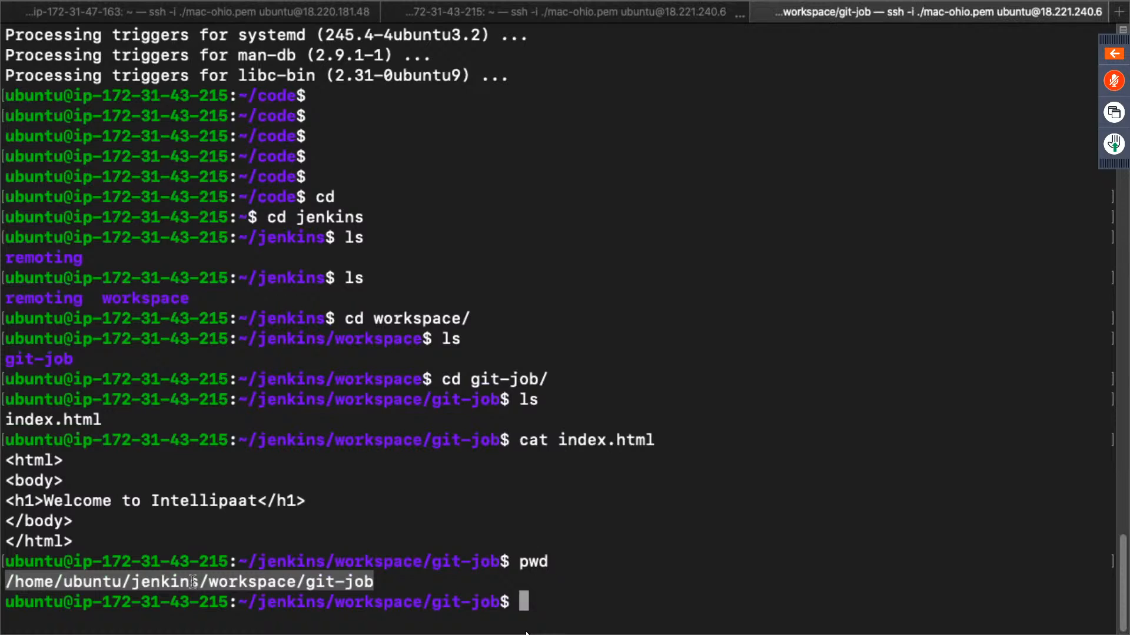
- Complete the build-website shell command as "sudo mv /home/ubuntu/jenkins/workspace/git-job/index.html /var/www/html" and save the project configuration
key(super+Tab)
click(420, 328)
key(super+v)
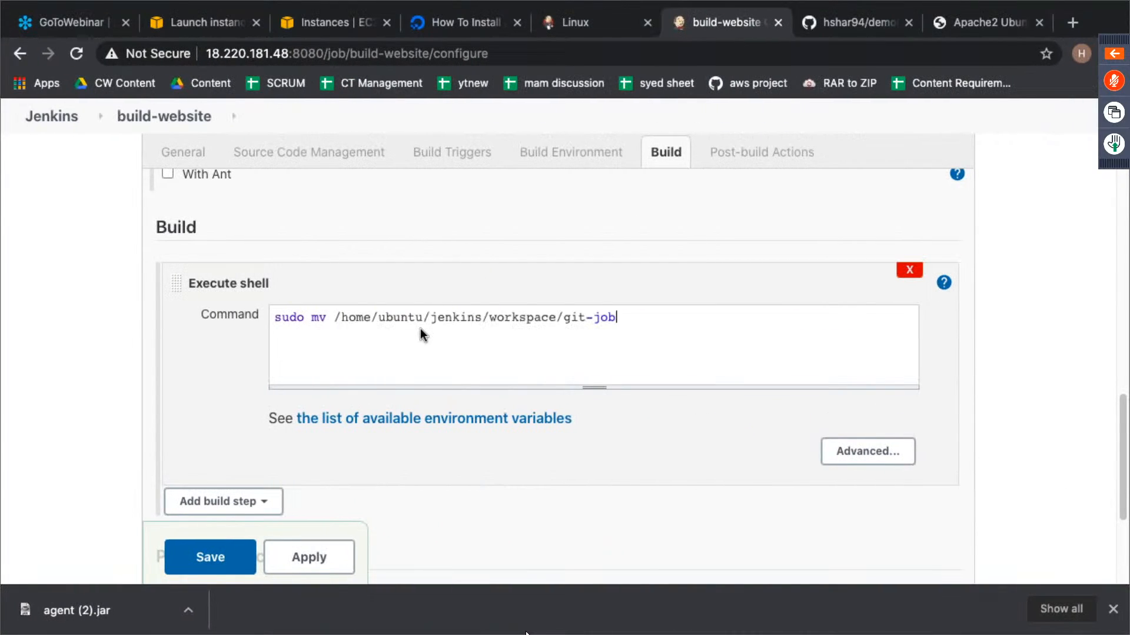
text(/index.html /var)
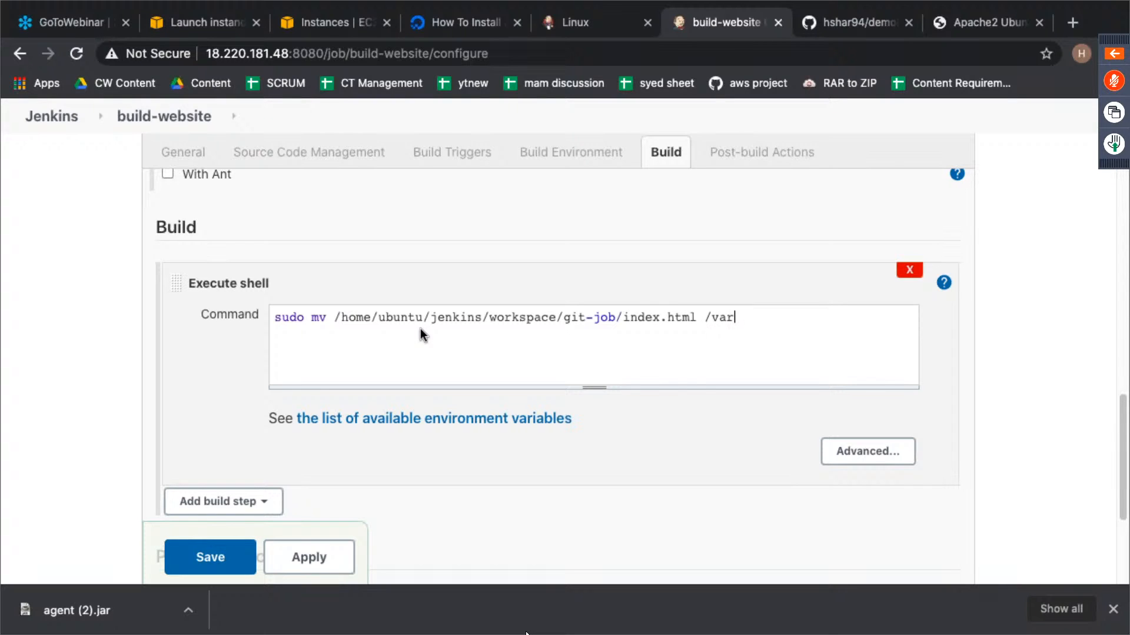
text(/www/html)
scroll(450, 430, down, 5)
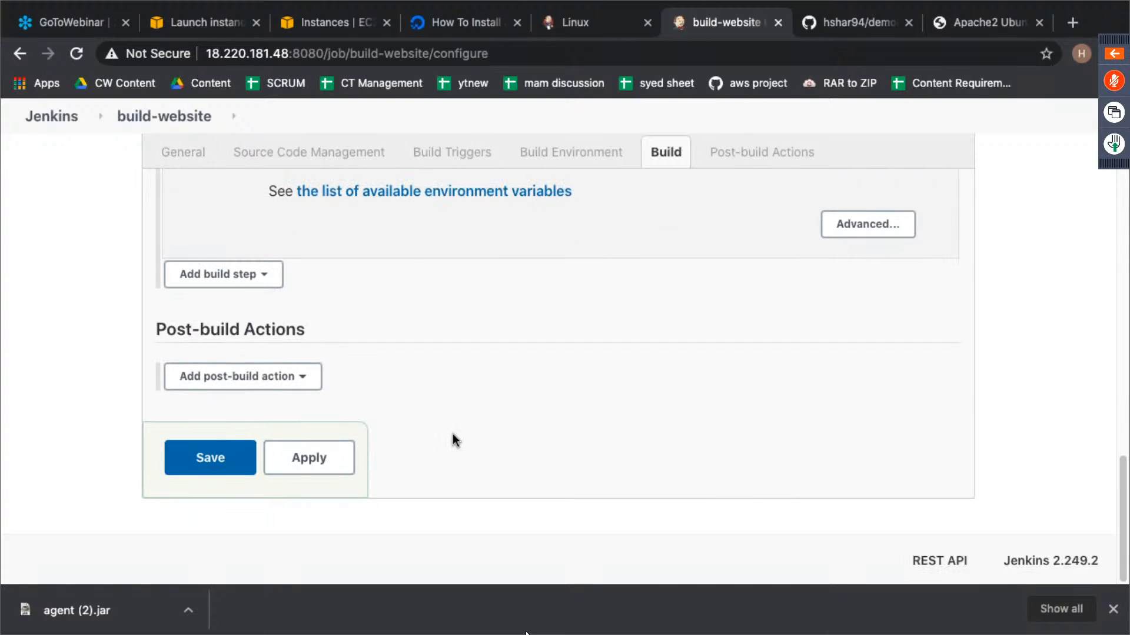
click(218, 458)
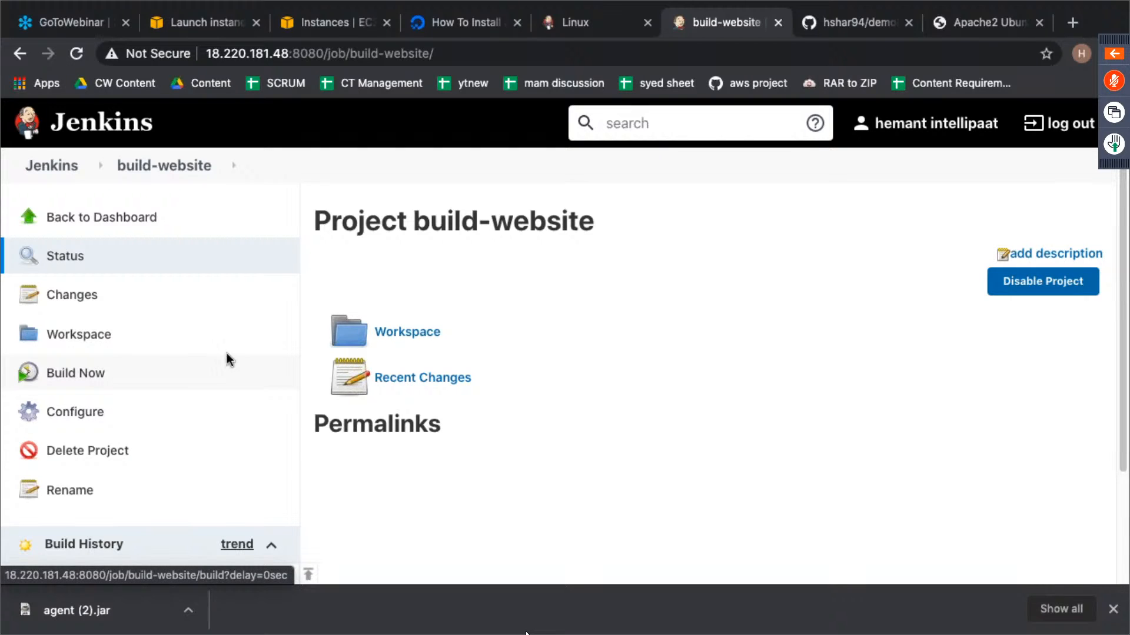
- Run a build of build-website and examine the sudo message in the console output of build #1
click(196, 377)
scroll(510, 355, down, 3)
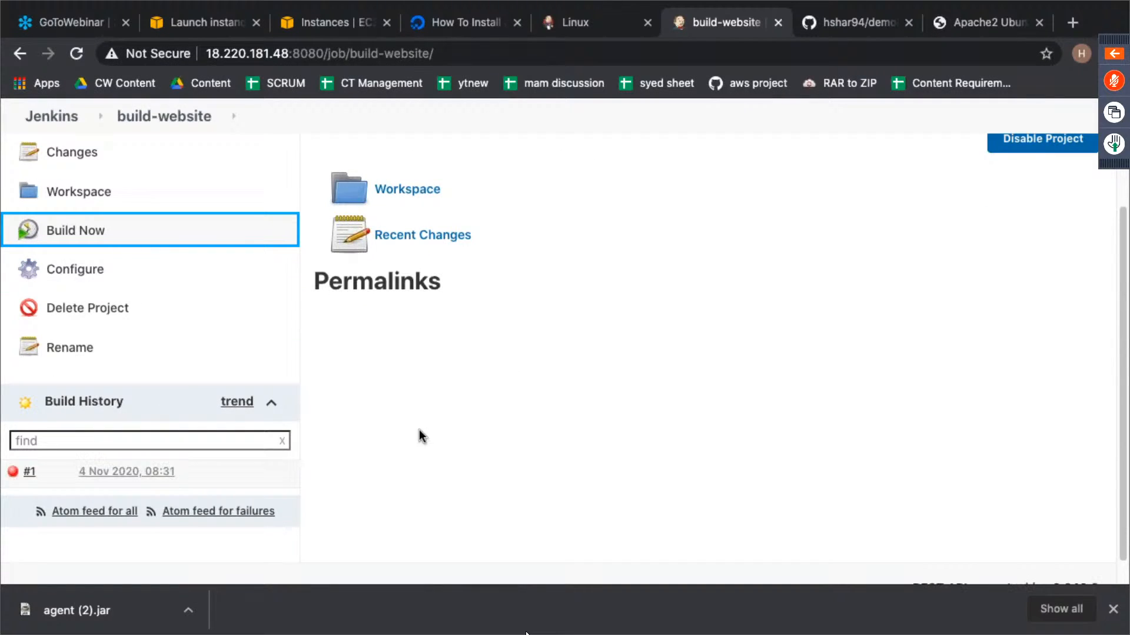
click(13, 474)
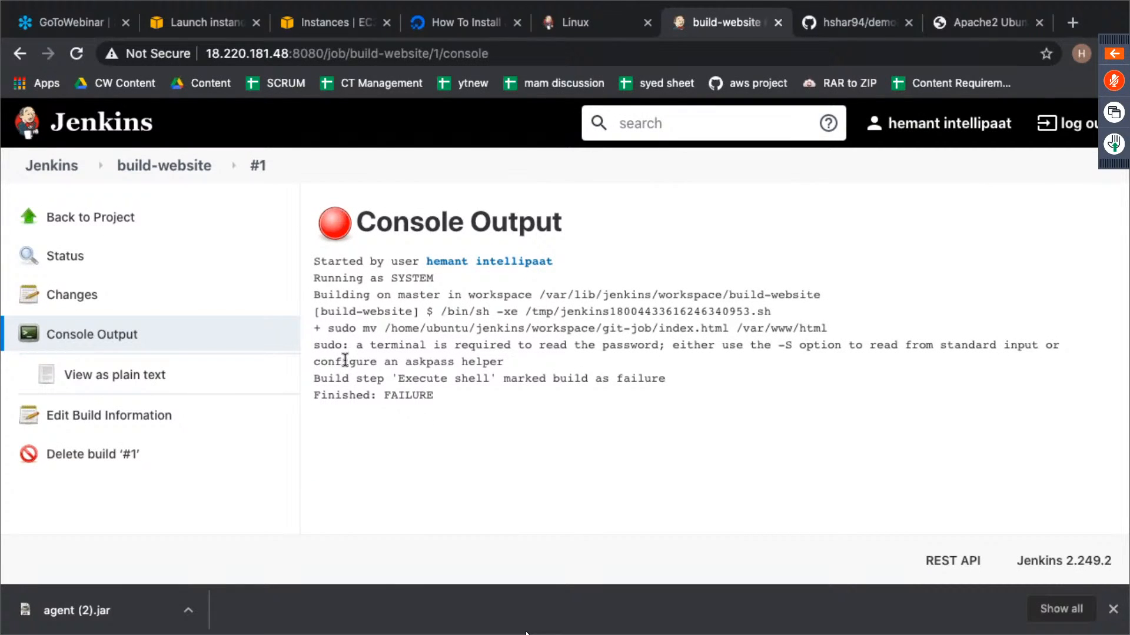
drag(369, 345, 502, 363)
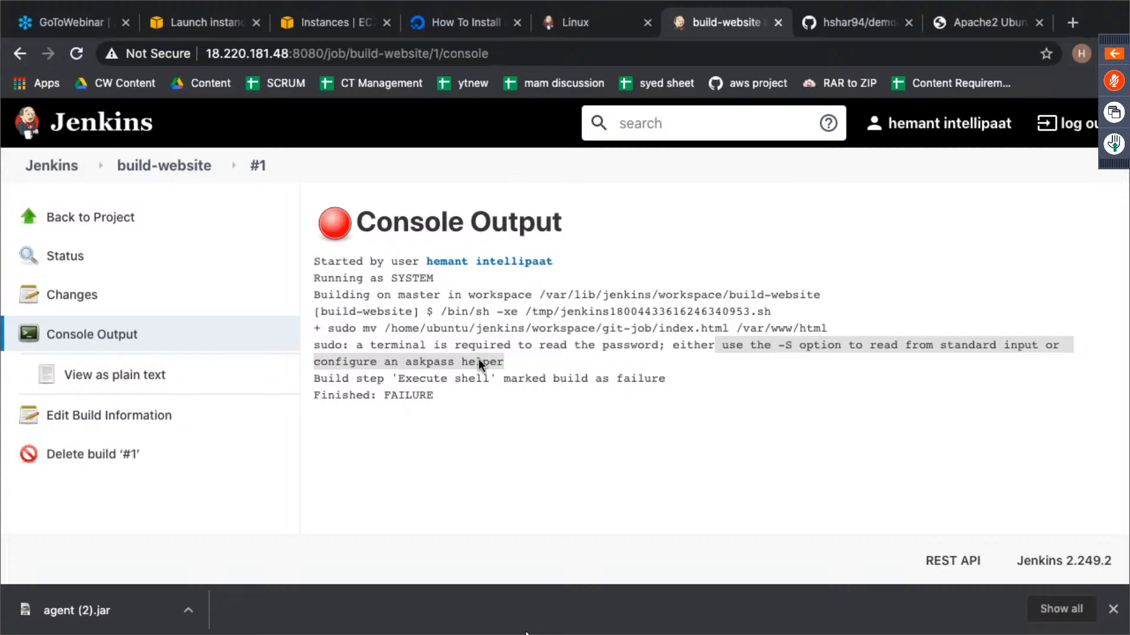
- Search the web for "sudo access to jenkins" in a new tab and read the sgoyal.net article on running a shell using sudo
click(1069, 24)
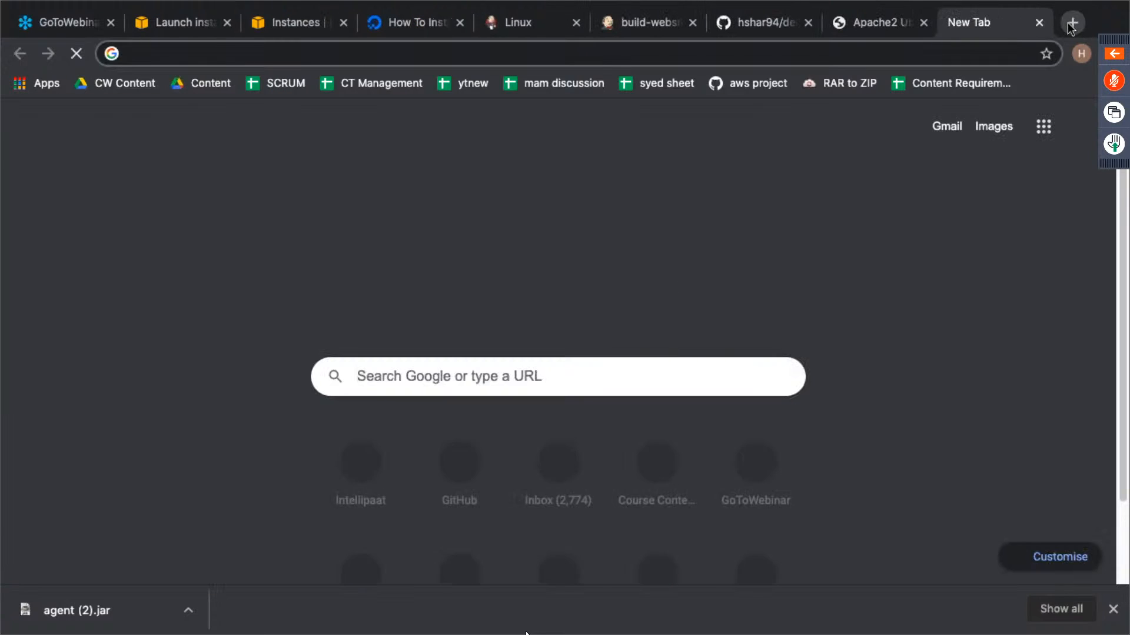
text(sudo )
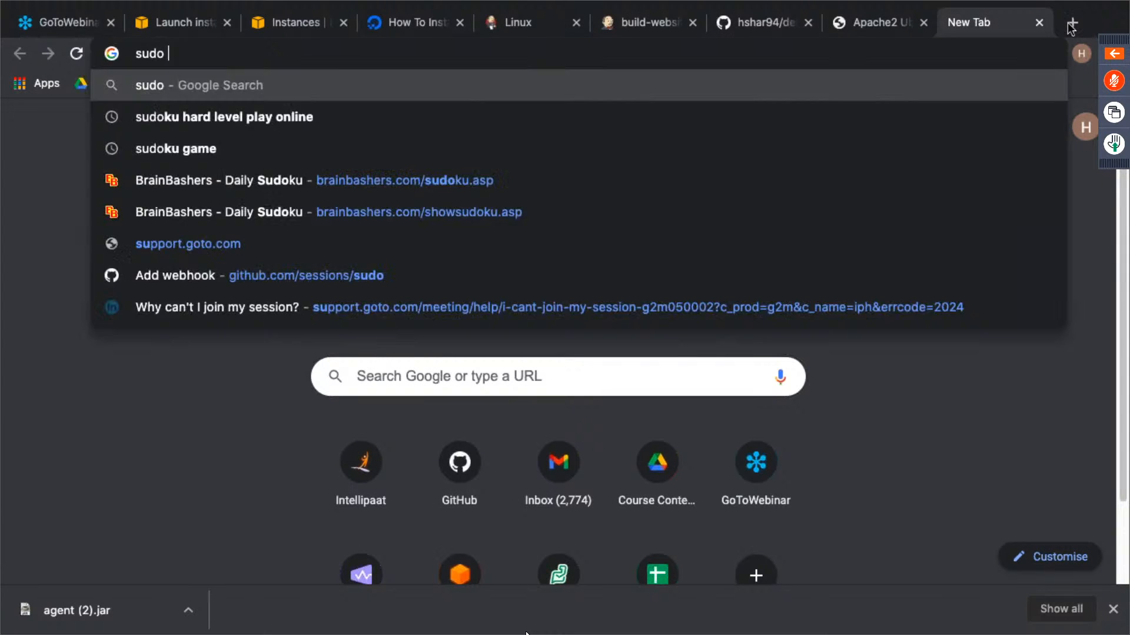
text(access to jenkins)
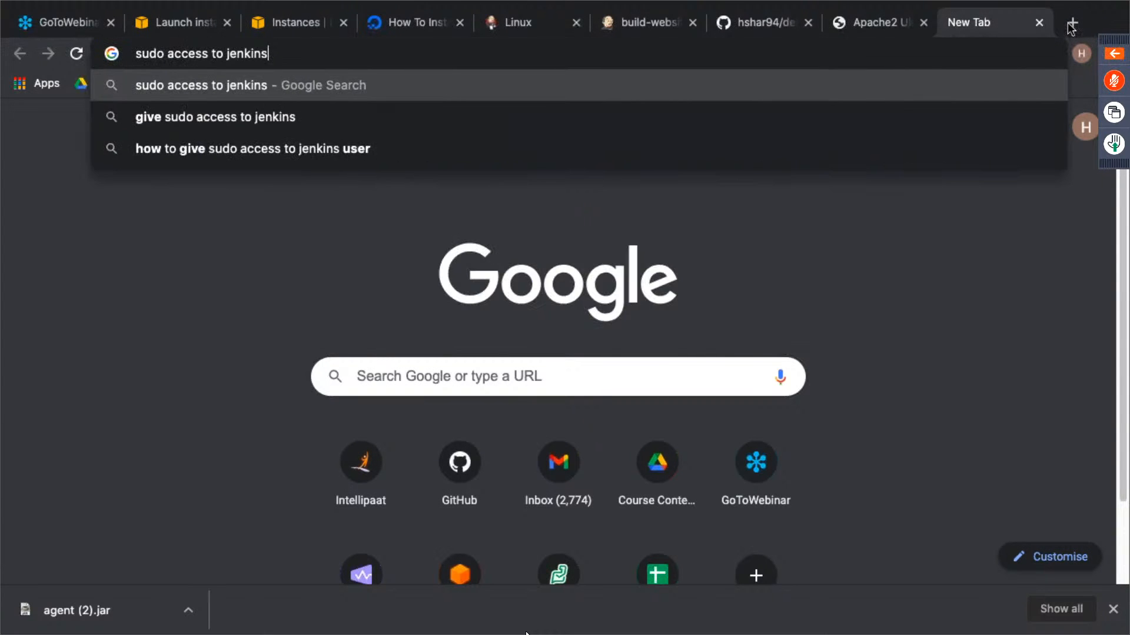
key(Return)
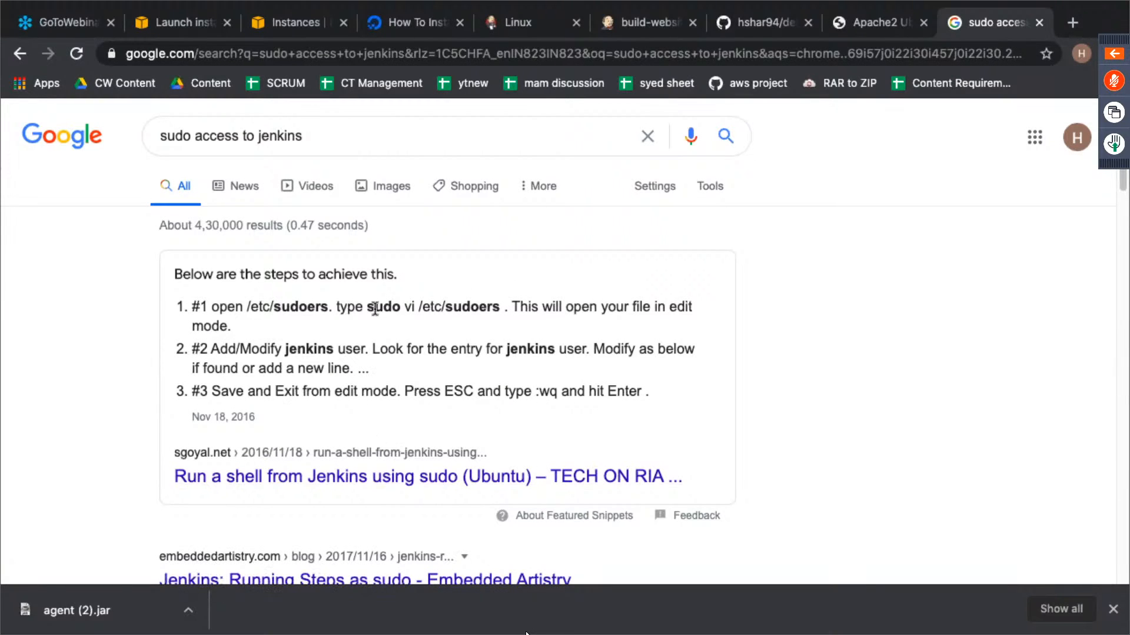
drag(369, 308, 497, 312)
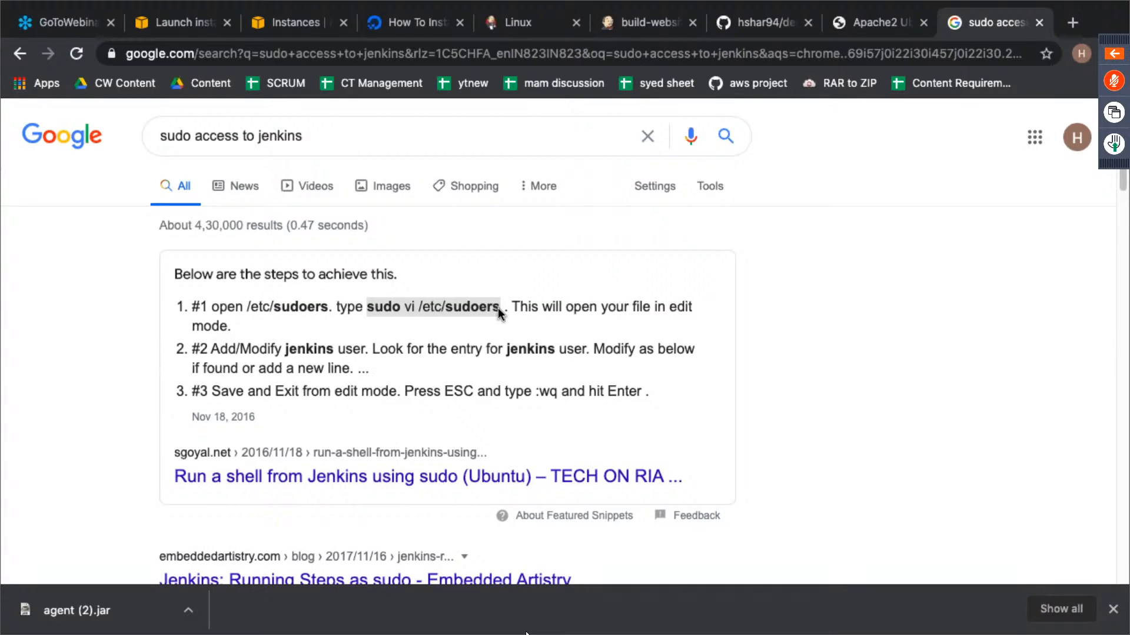
click(529, 480)
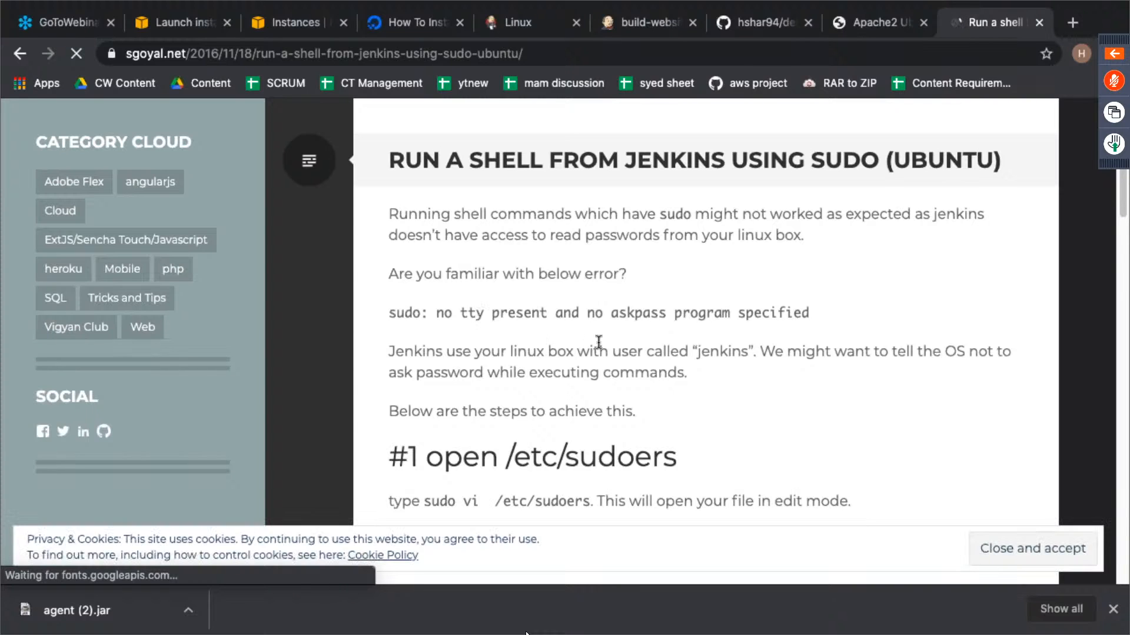
scroll(600, 332, down, 6)
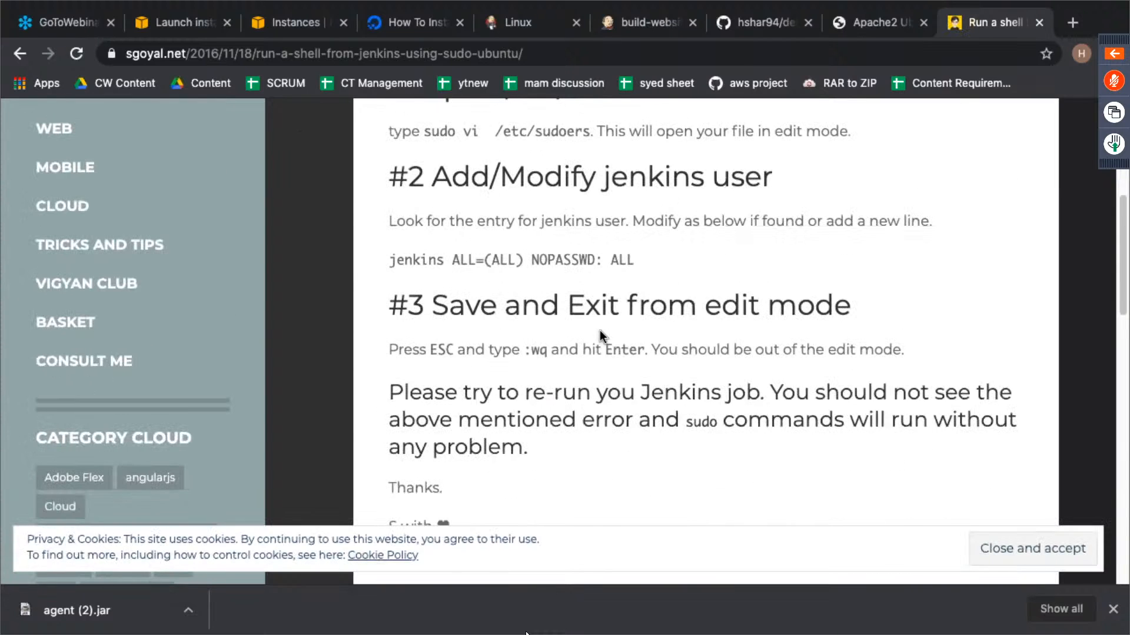
drag(392, 263, 641, 260)
- Copy the command "sudo vi /etc/sudoers" from the article and run it in the slave's terminal session
scroll(638, 262, up, 3)
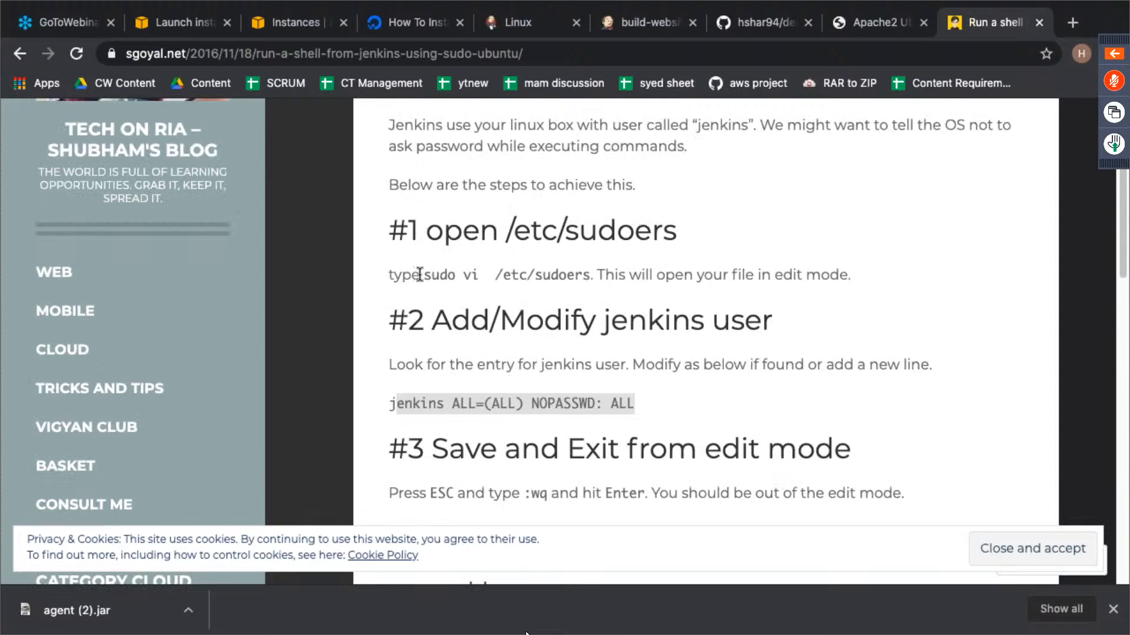
drag(422, 274, 594, 277)
key(super+c)
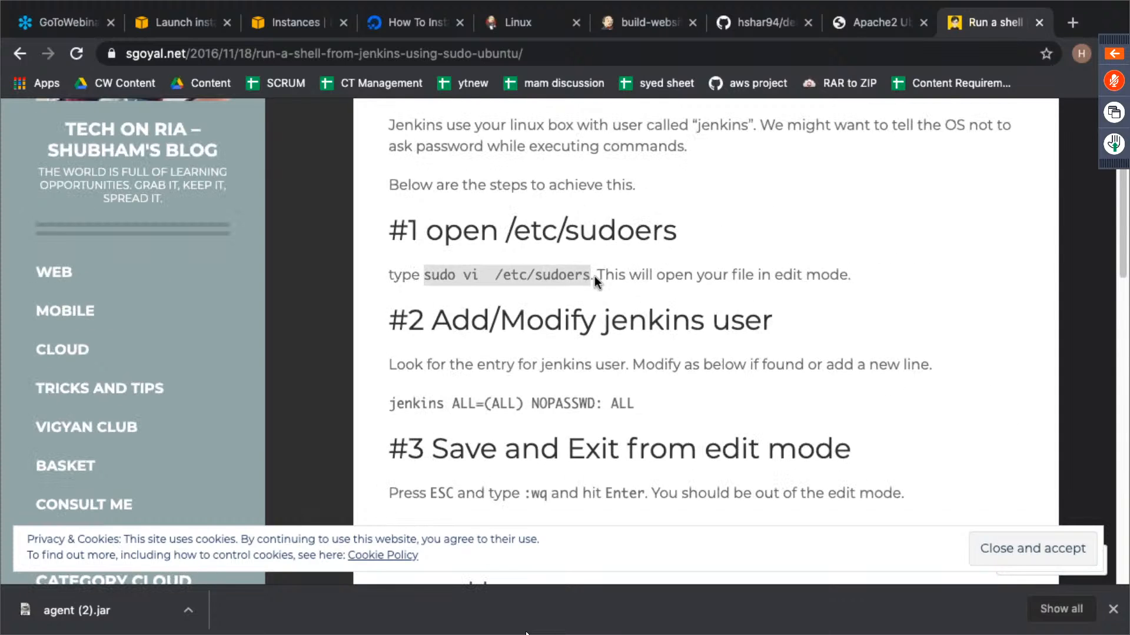
key(ctrl+Left)
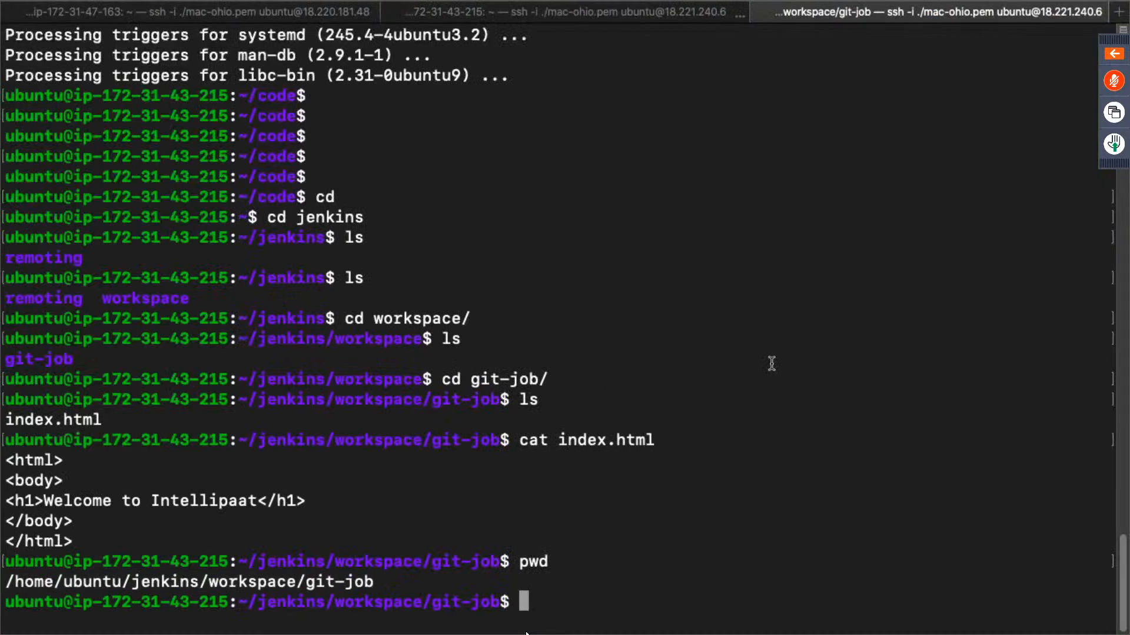
key(super+v)
key(Return)
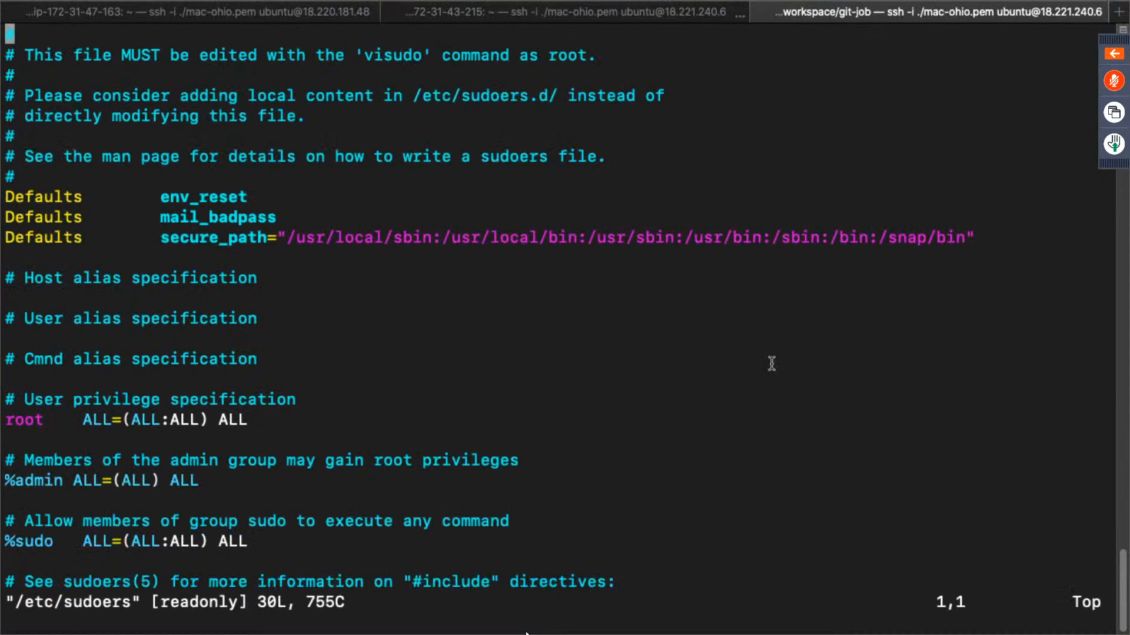
- Copy "jenkins ALL=(ALL) NOPASSWD: ALL" from the article and insert it on the blank line above #includedir in /etc/sudoers
key(Down)
key(Down)
key(Down)
key(Down)
key(Down)
key(Down)
key(Down)
key(Down)
key(Down)
key(Down)
key(Down)
key(Down)
key(Down)
key(Down)
key(Down)
key(Down)
key(Down)
key(Down)
key(Down)
key(Down)
key(Down)
key(Down)
key(Down)
key(Down)
key(Down)
key(Down)
key(Down)
key(Down)
key(Down)
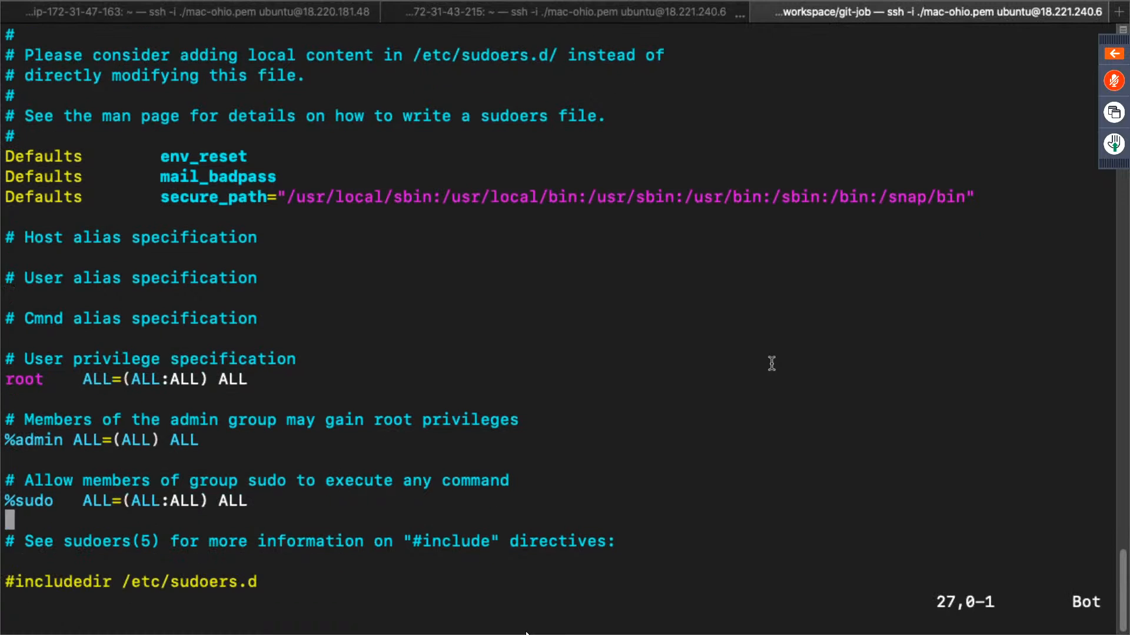
key(Up)
key(i)
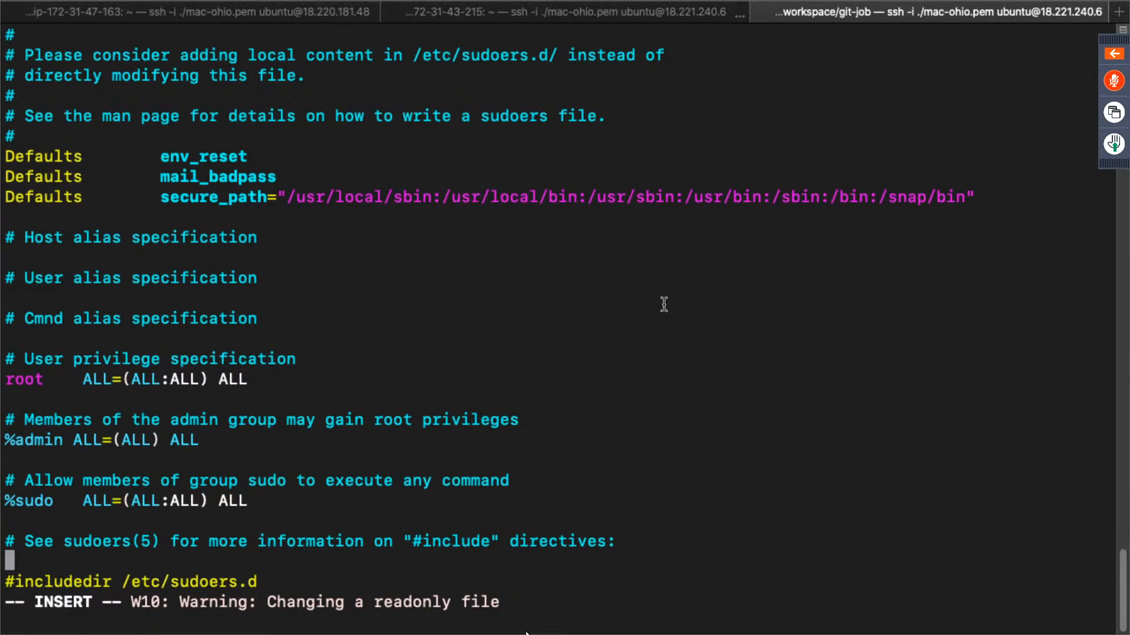
key(ctrl+Left)
key(ctrl+Left)
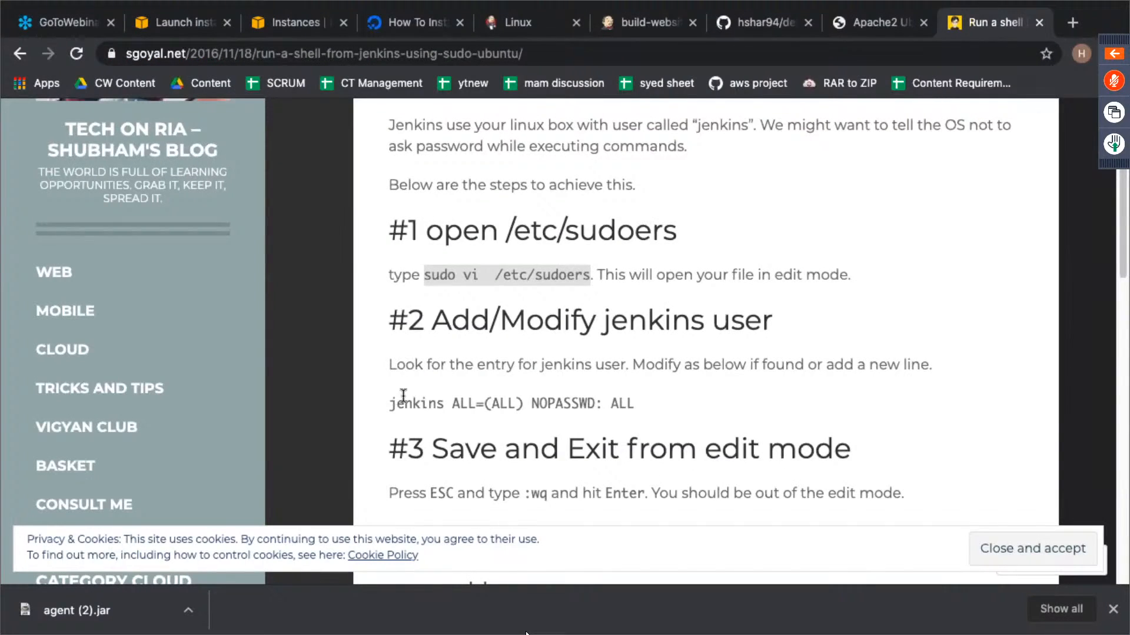
click(393, 402)
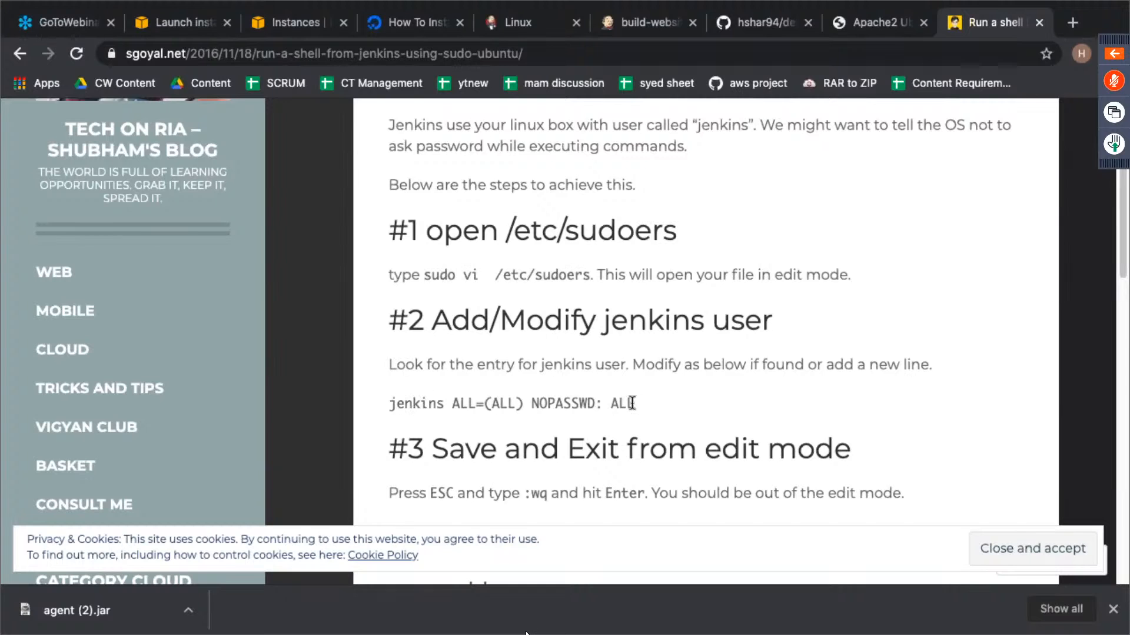
drag(630, 402, 390, 402)
key(super+c)
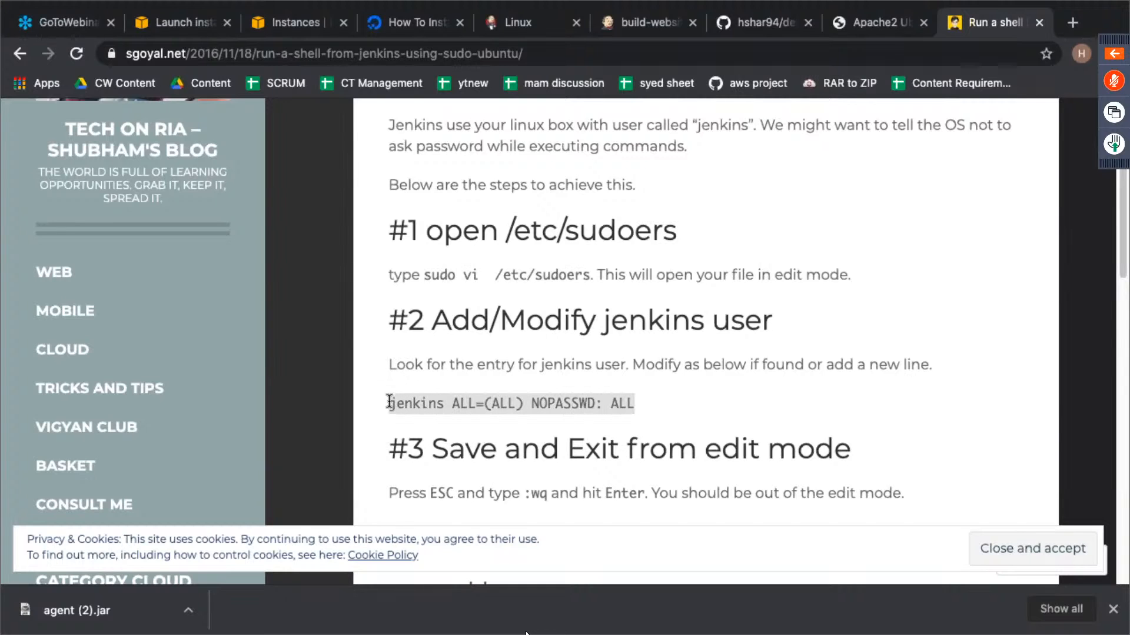
key(ctrl+Right)
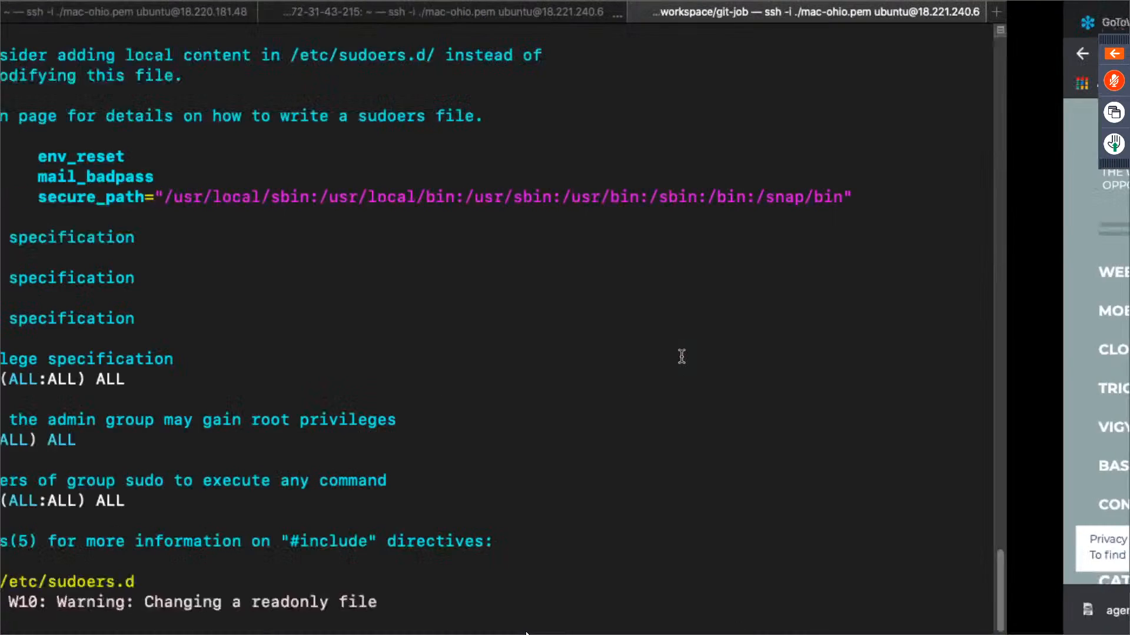
key(super+v)
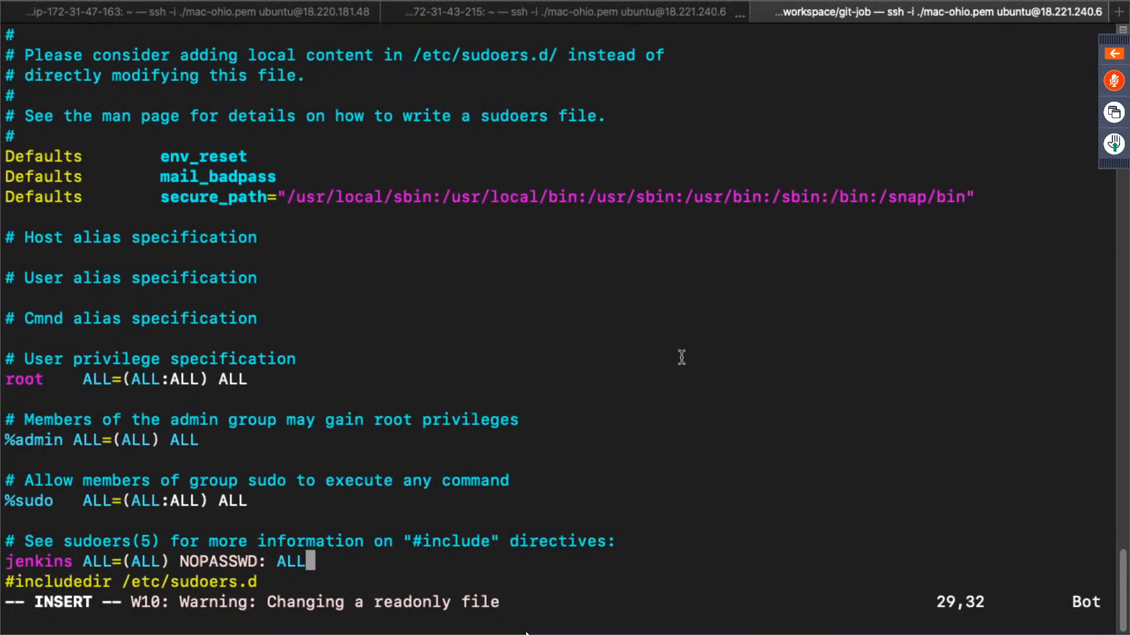
- Save the read-only /etc/sudoers file and quit vi, overriding the write protection with :wq!
key(Escape)
text(:wq)
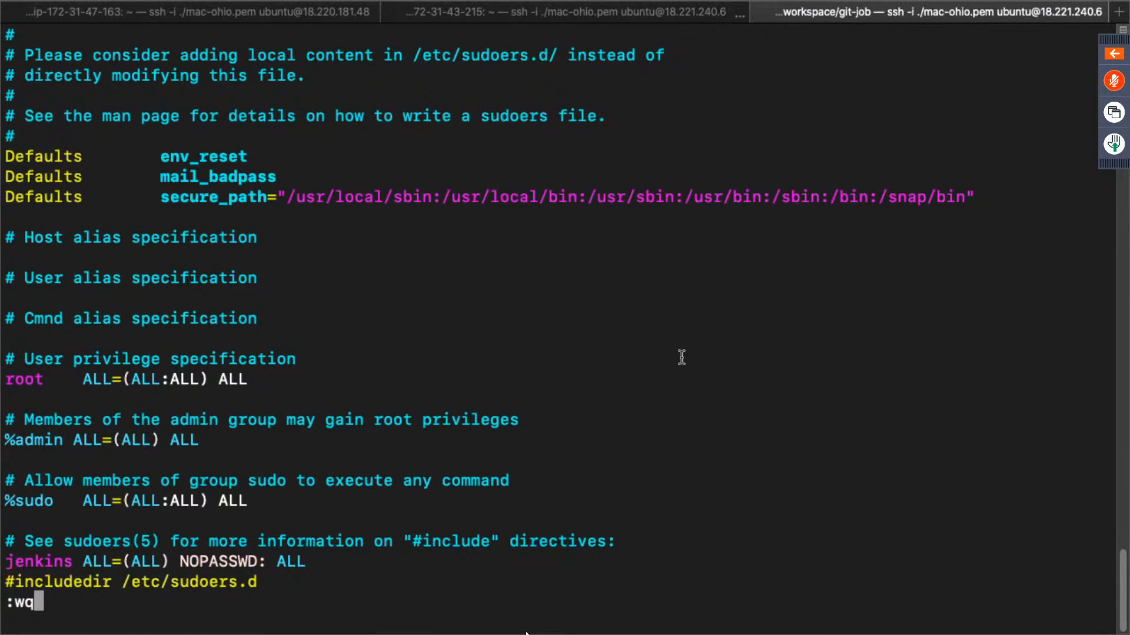
key(Return)
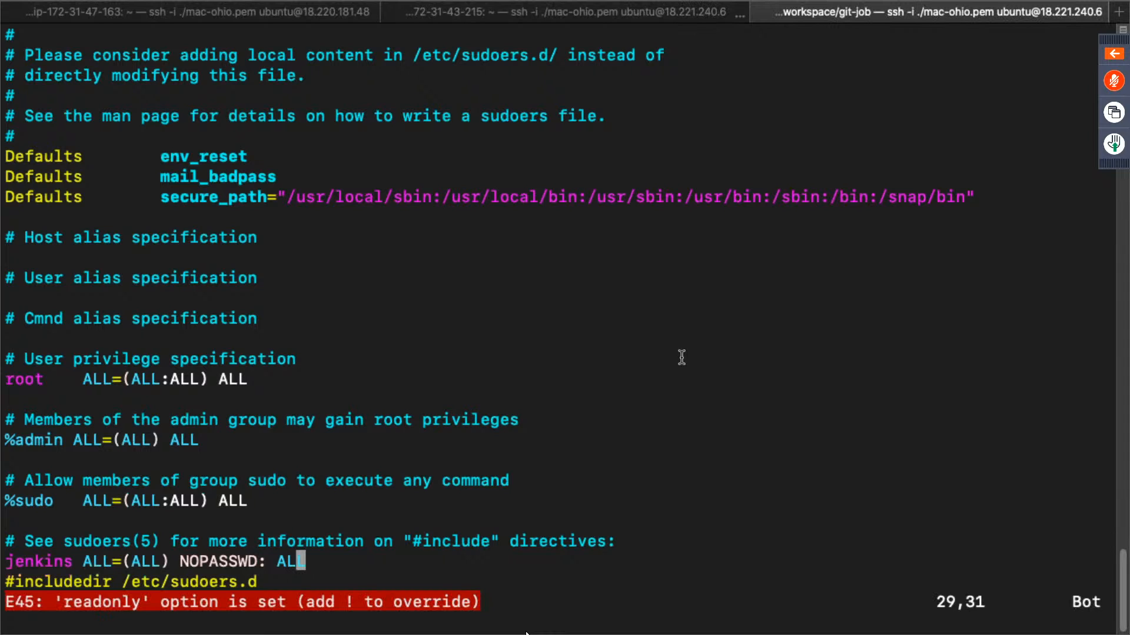
text(:wq!)
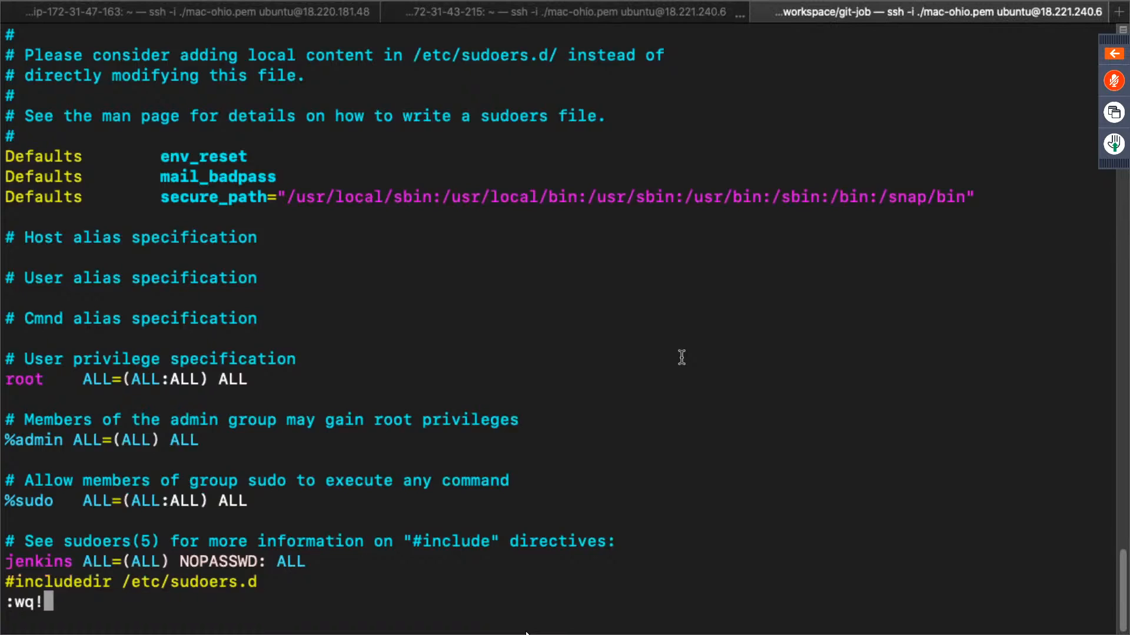
key(Return)
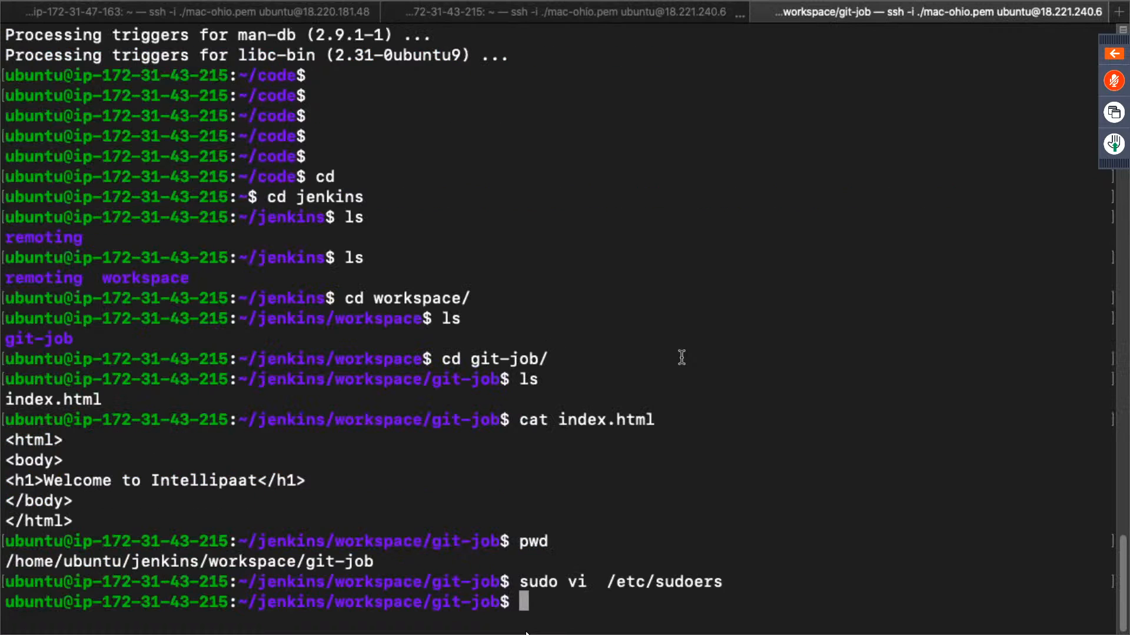
- Print /etc/sudoers with sudo cat to check the jenkins entry, and switch back to the browser
text(cat)
key(BackSpace)
key(BackSpace)
key(BackSpace)
key(BackSpace)
text(sudo cat)
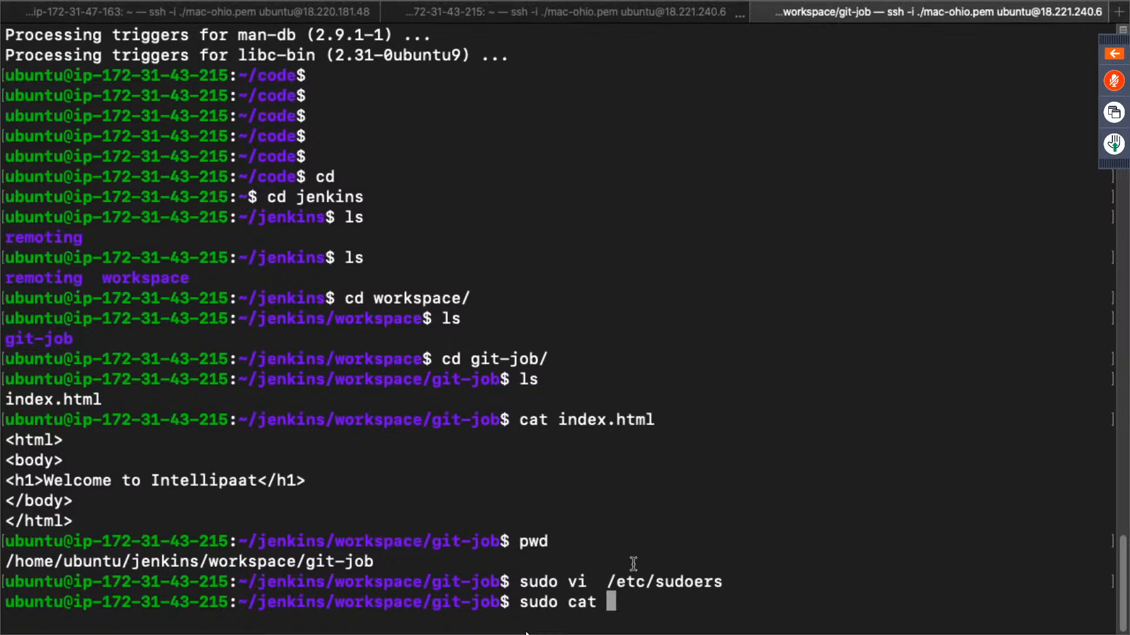
drag(608, 582, 723, 582)
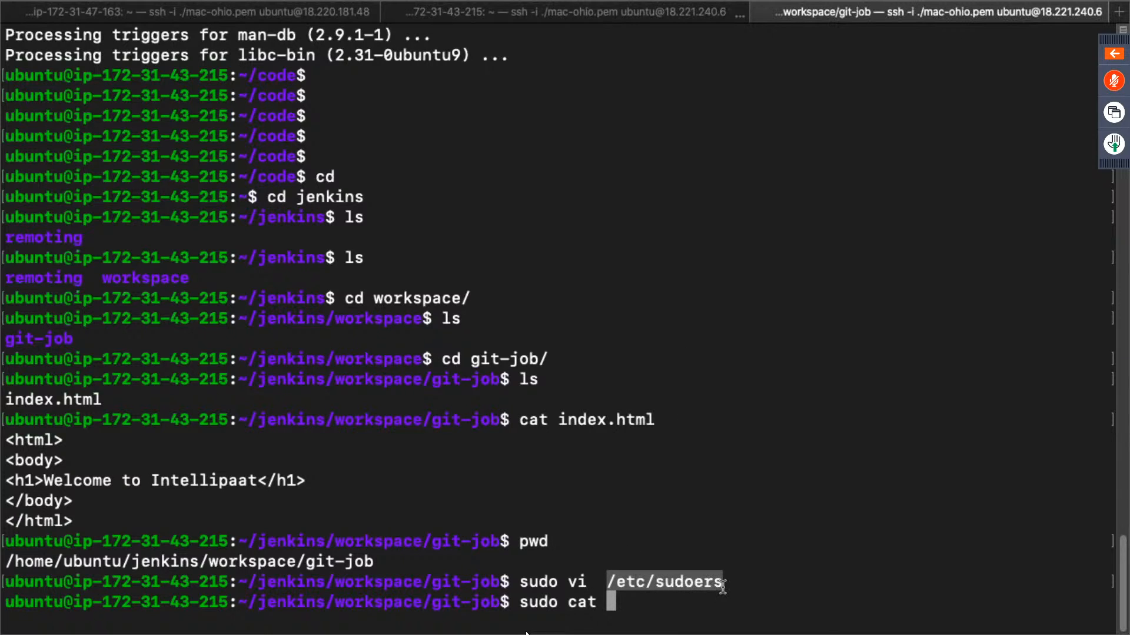
key(super+c)
key(super+v)
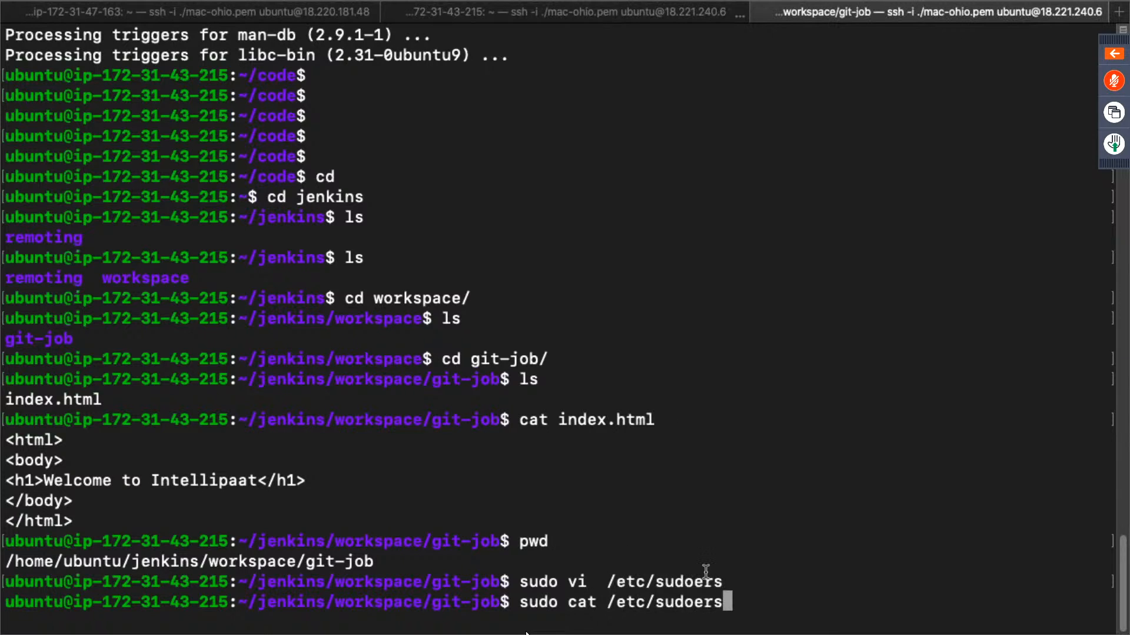
key(Return)
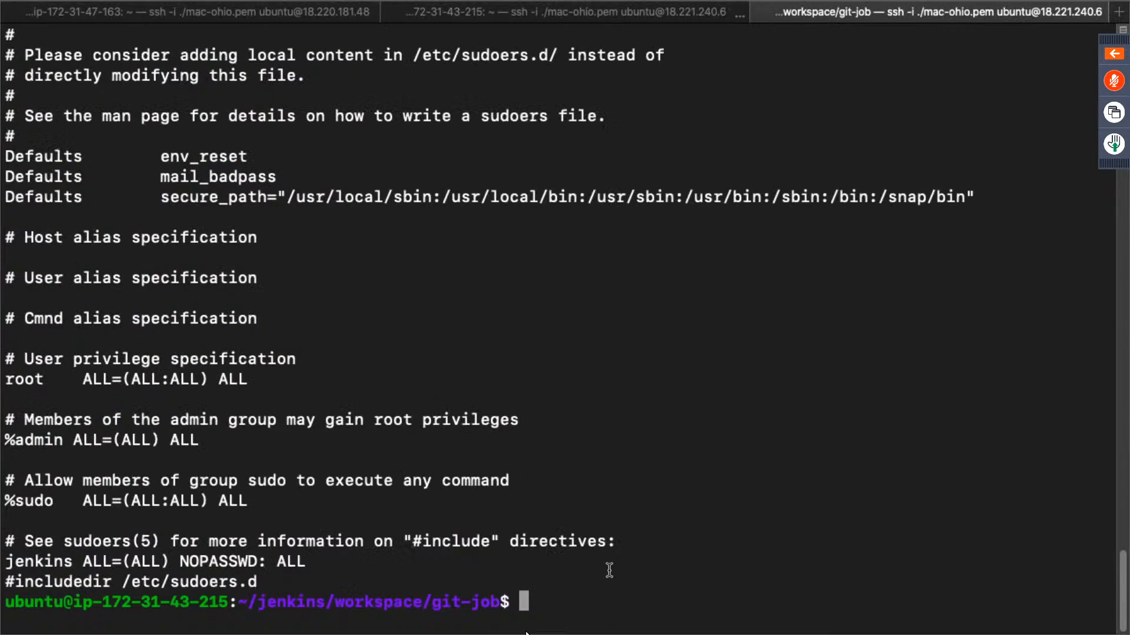
double_click(9, 562)
drag(110, 569, 304, 562)
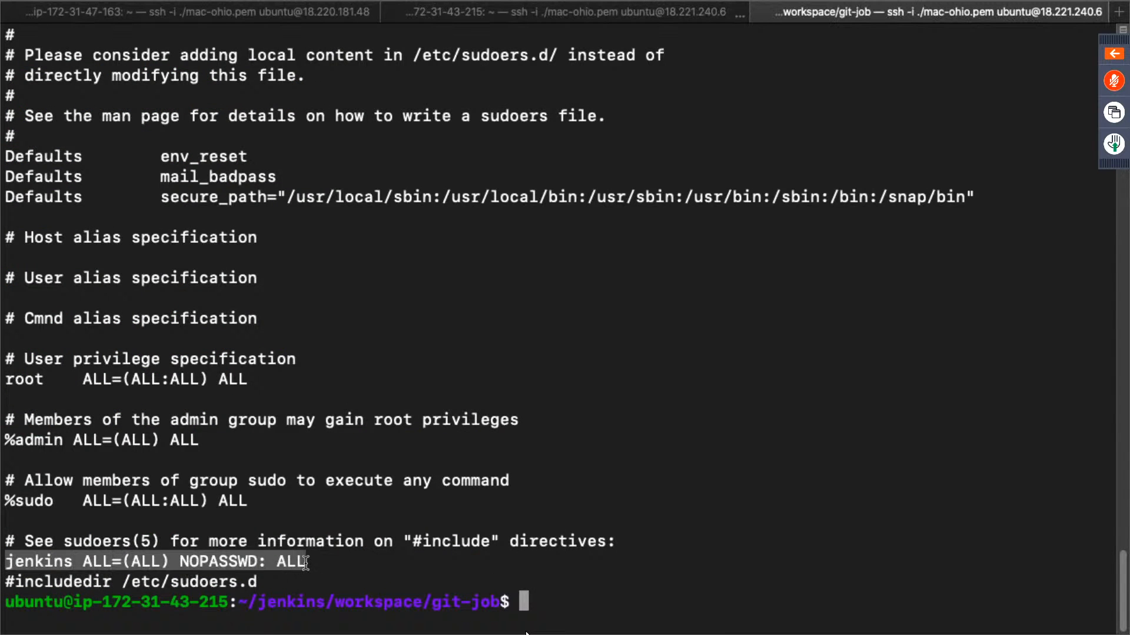
key(ctrl+Right)
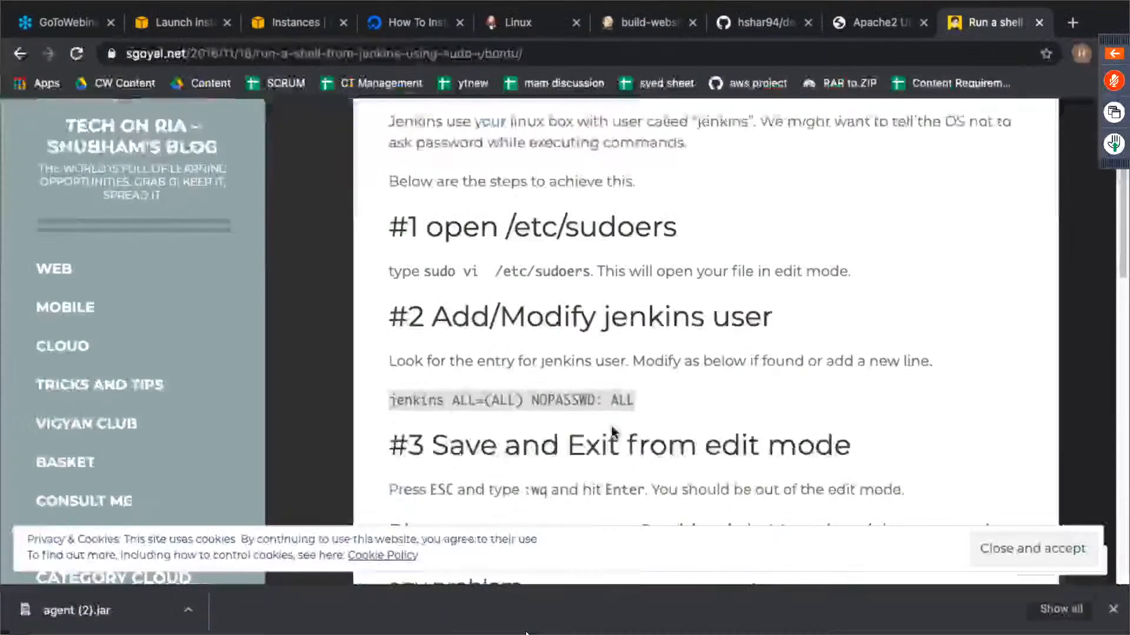
- Return to the build-website project in Jenkins, run a new build, and open that build's console output
scroll(612, 426, down, 5)
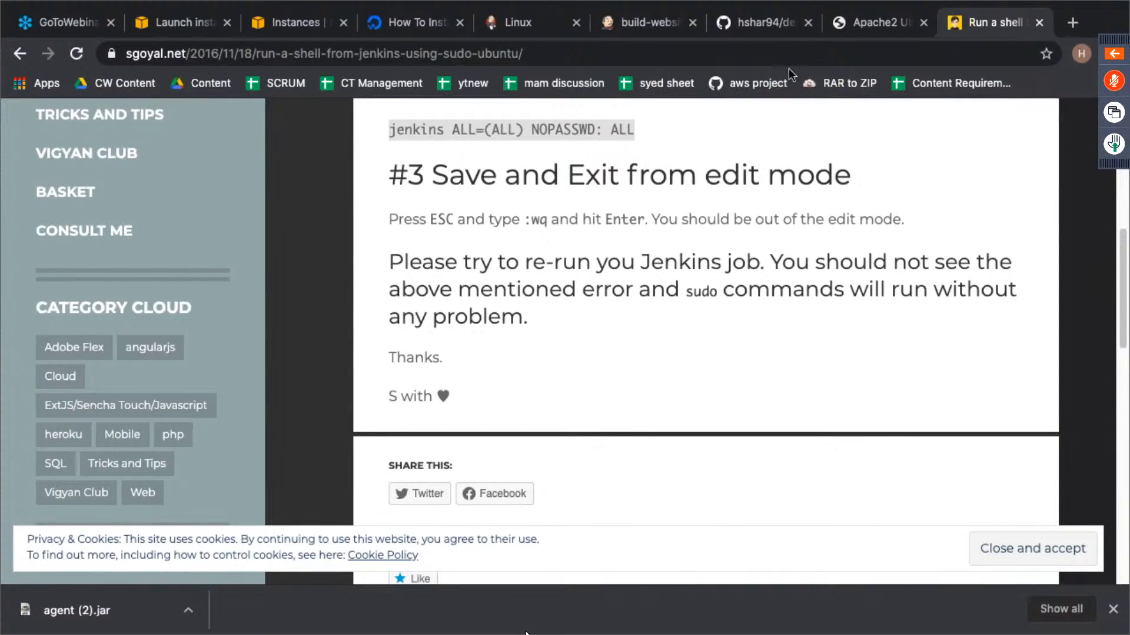
click(859, 26)
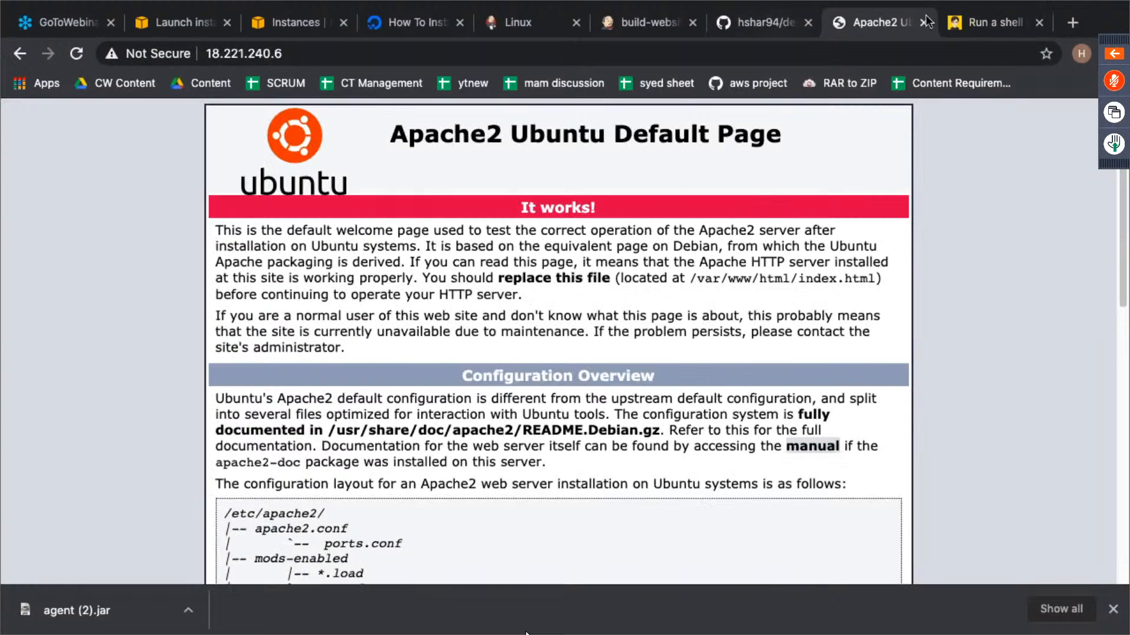
click(990, 22)
click(650, 27)
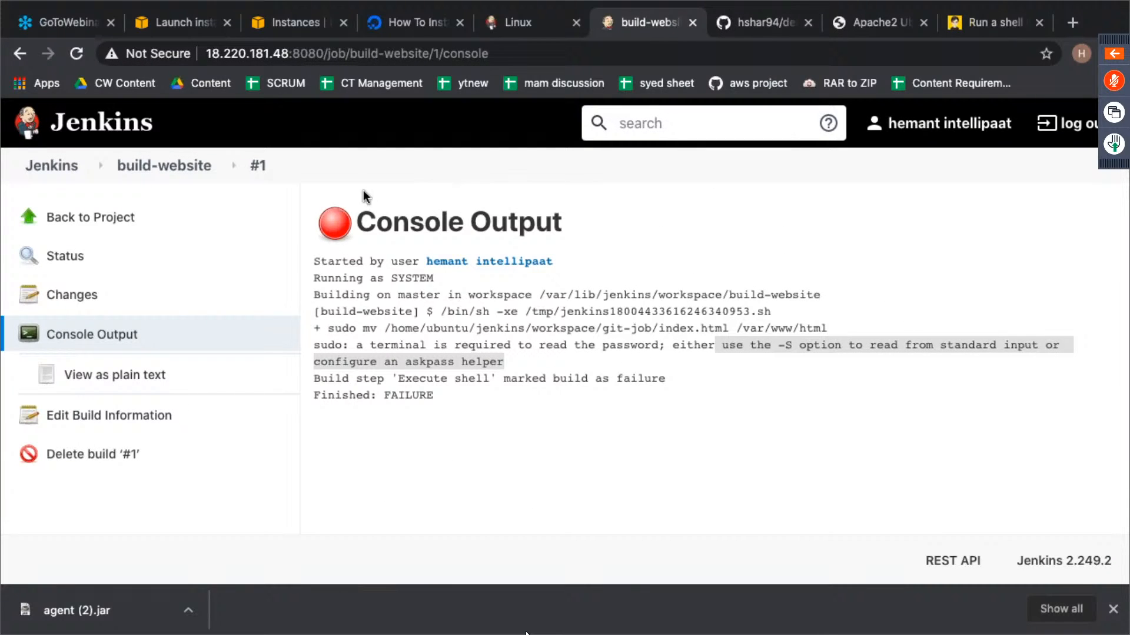
click(111, 229)
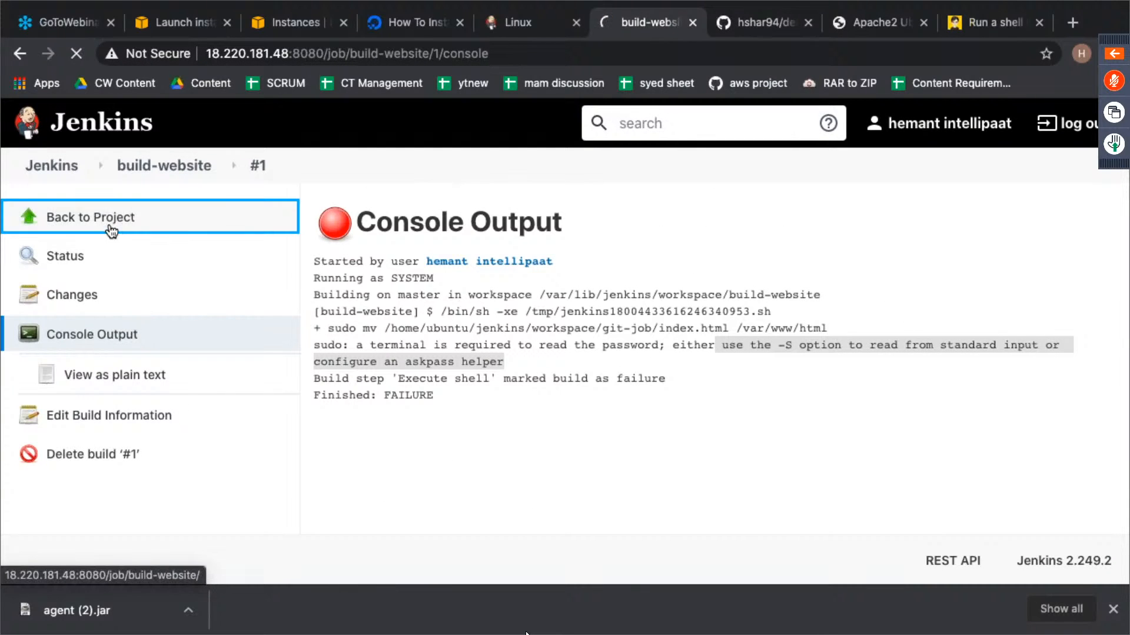
click(94, 374)
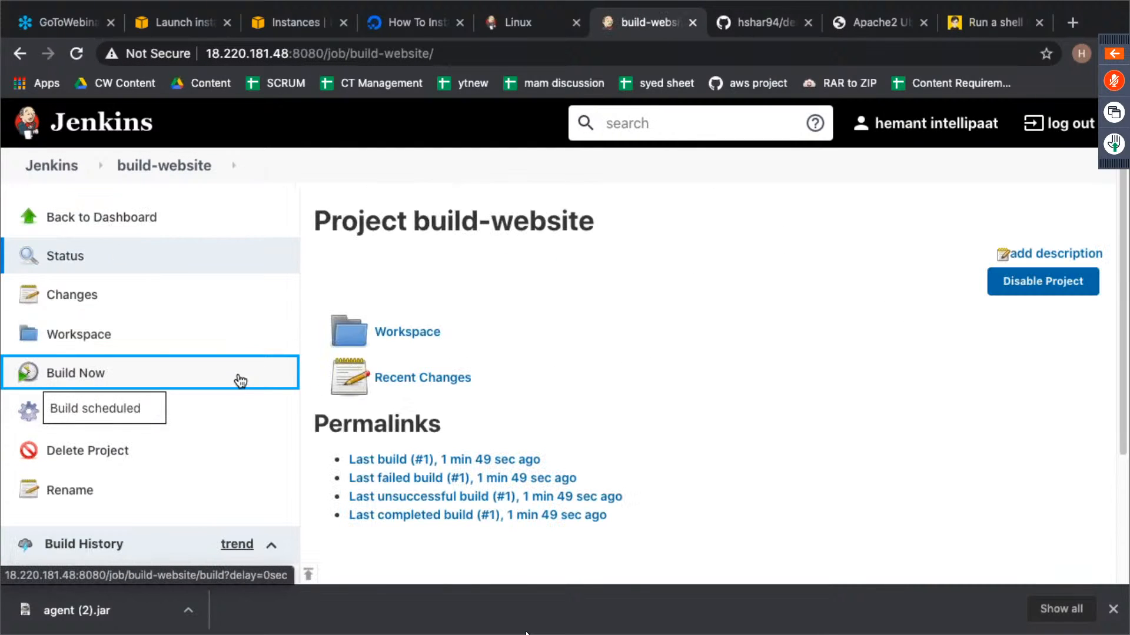
scroll(277, 419, down, 5)
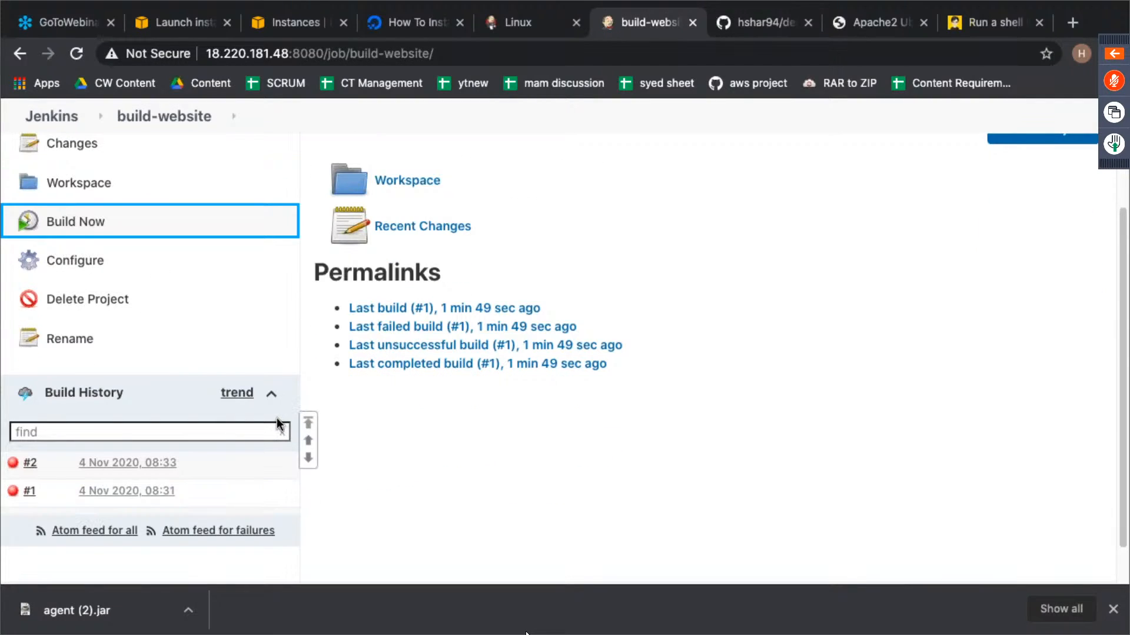
click(13, 463)
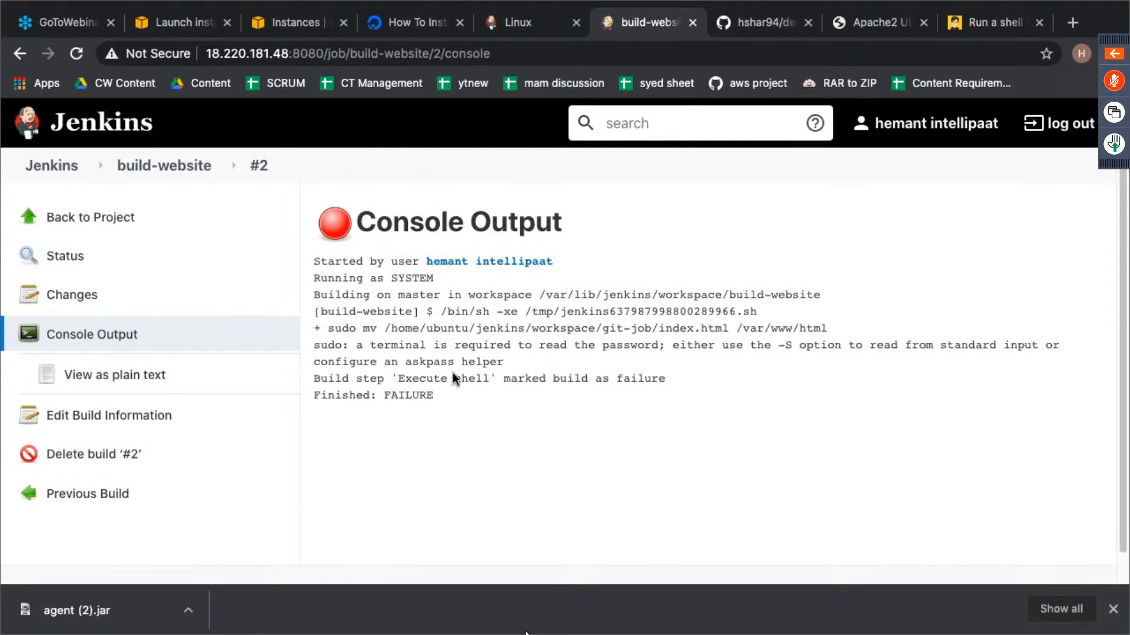
- Copy the sudo error text from the console output and search Google for "jenkins sudo: a terminal is required to read the password"
drag(313, 346, 660, 347)
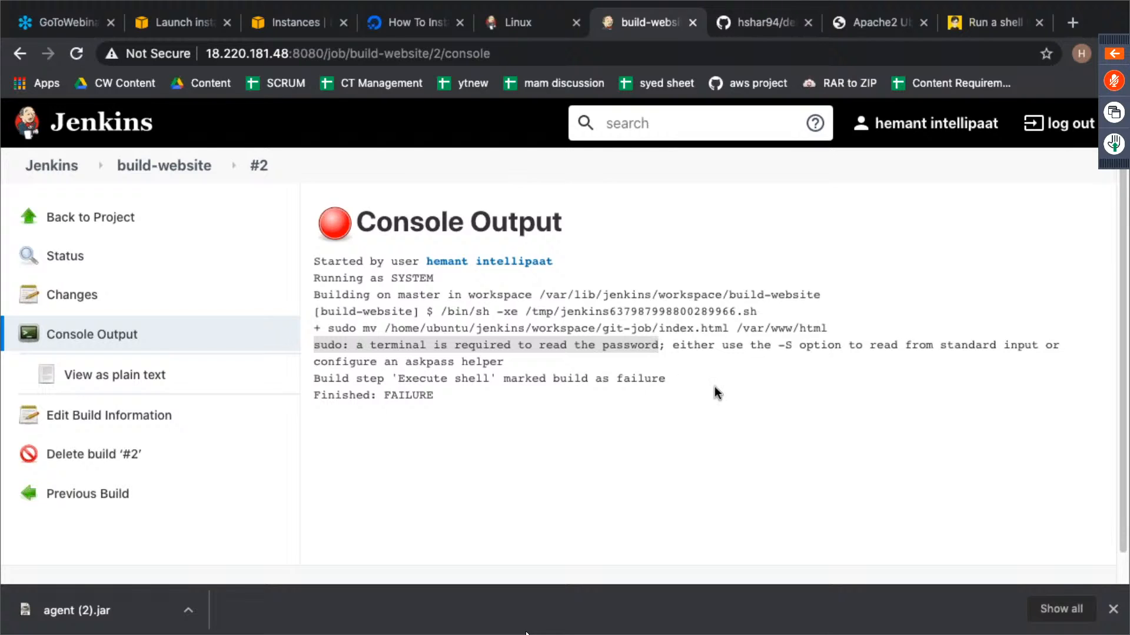
click(1082, 25)
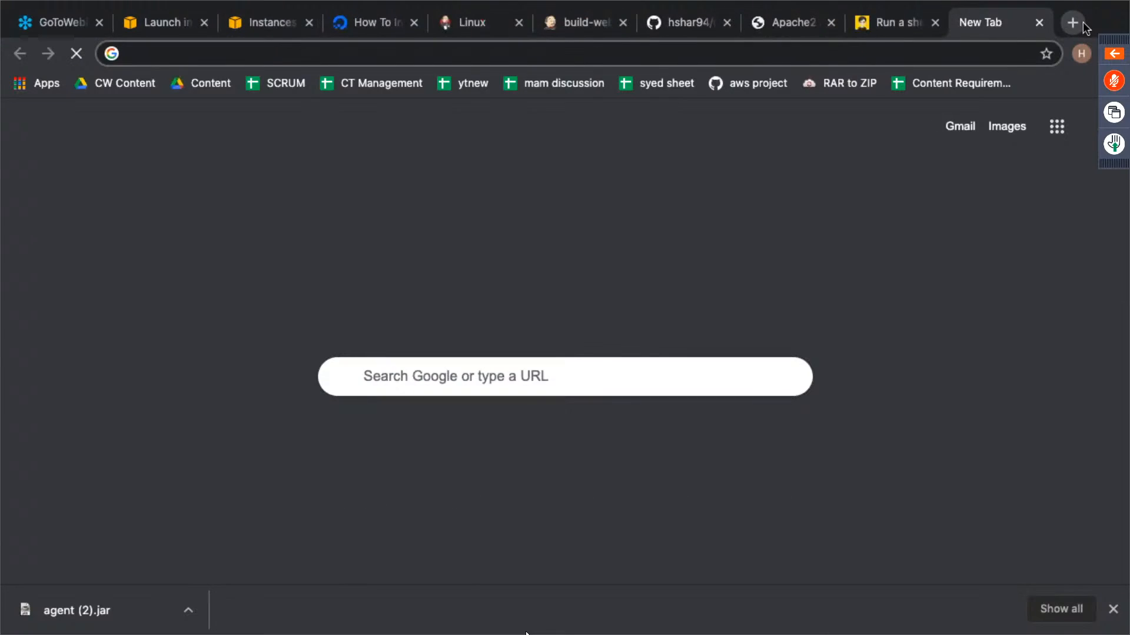
text(hek)
key(BackSpace)
key(BackSpace)
key(BackSpace)
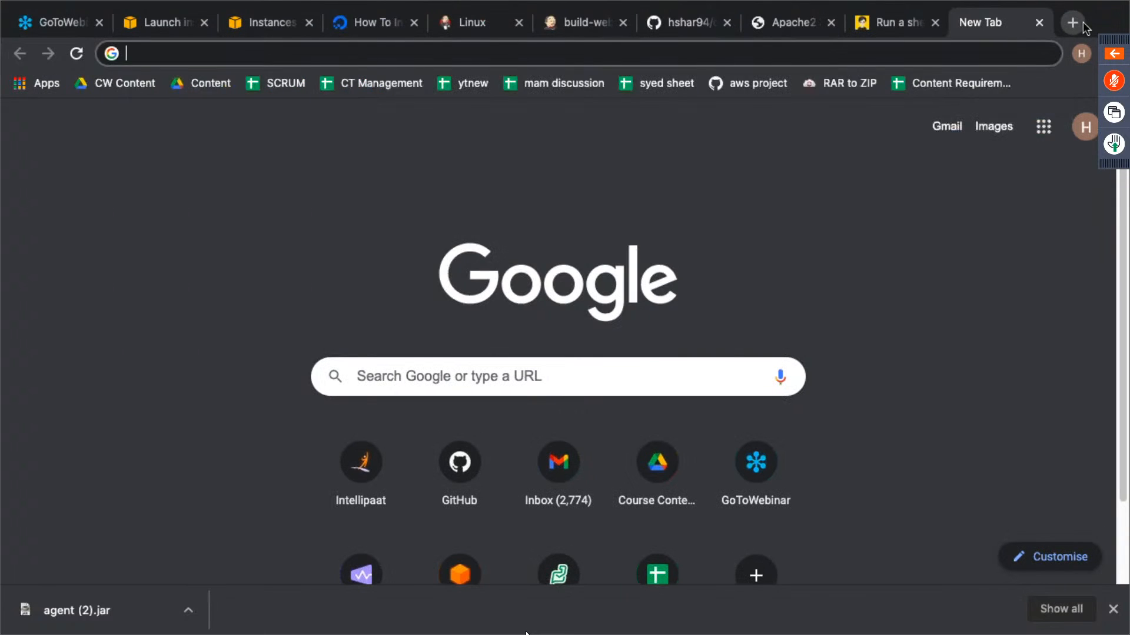
text(jenk)
key(BackSpace)
text(nkins)
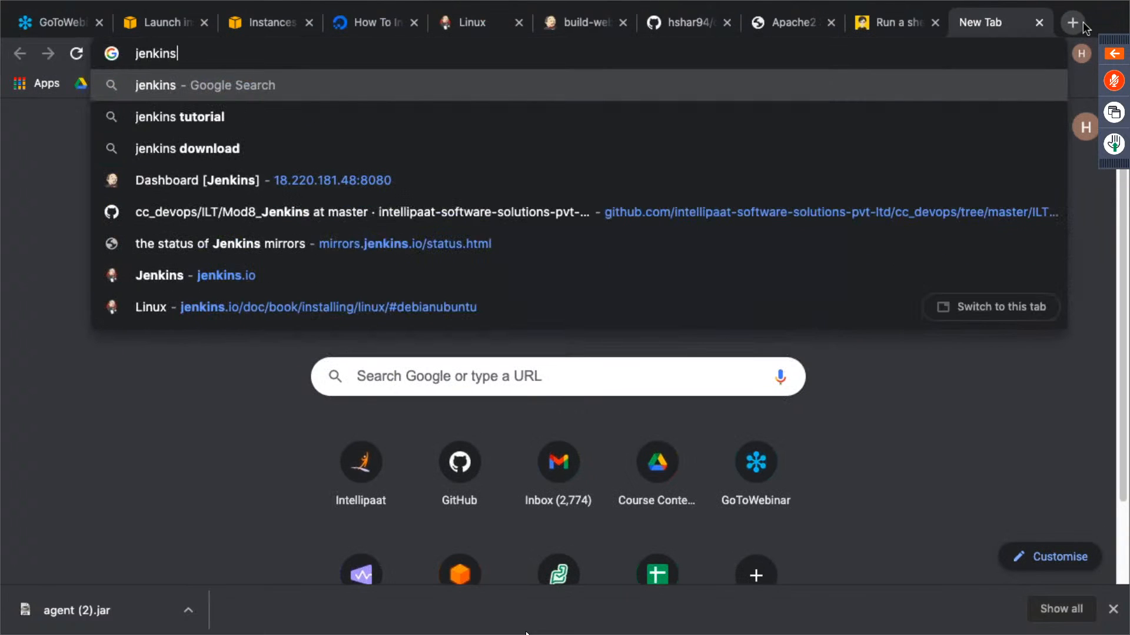
key(super+v)
key(Return)
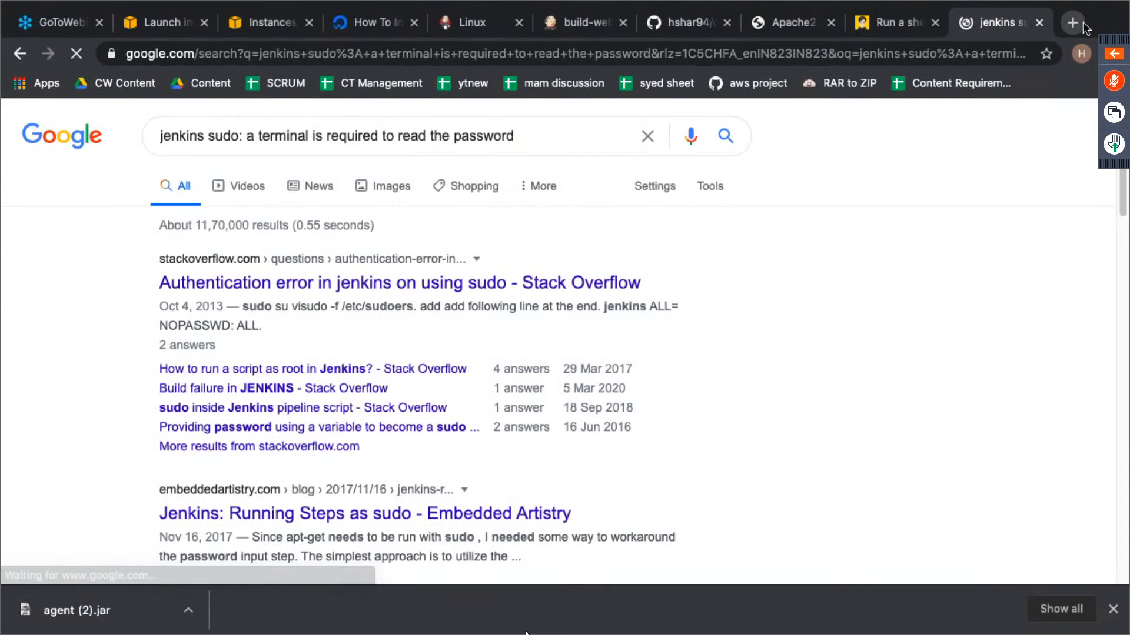
- Open the Stack Overflow question "Authentication error in jenkins on using sudo" and read through its comments and accepted answer
click(485, 283)
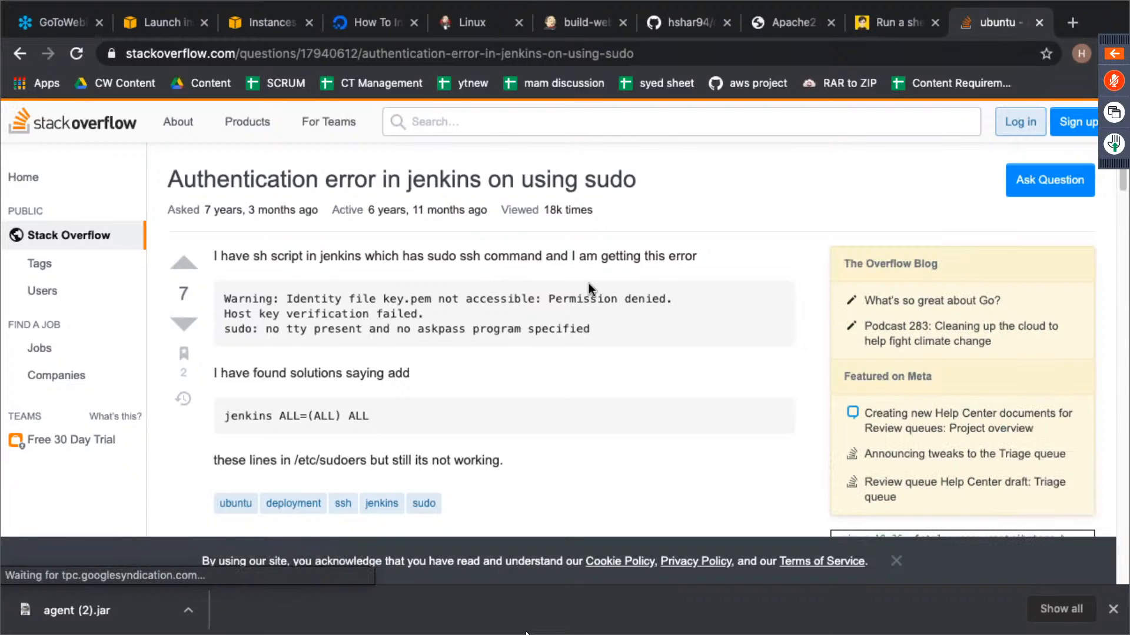
scroll(589, 283, down, 9)
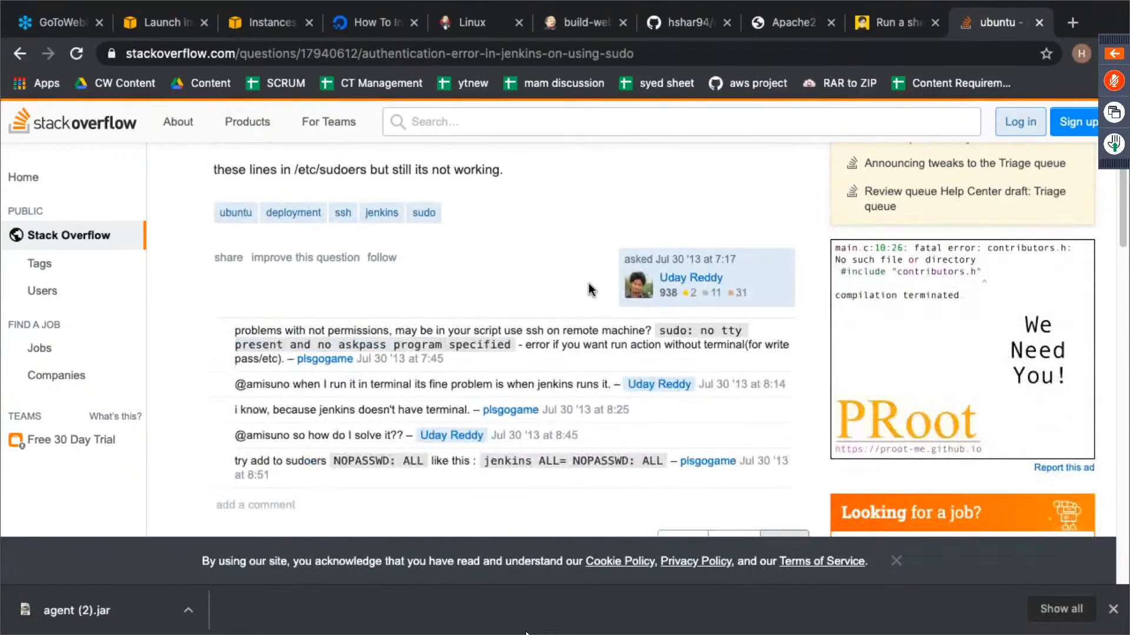
scroll(588, 284, down, 2)
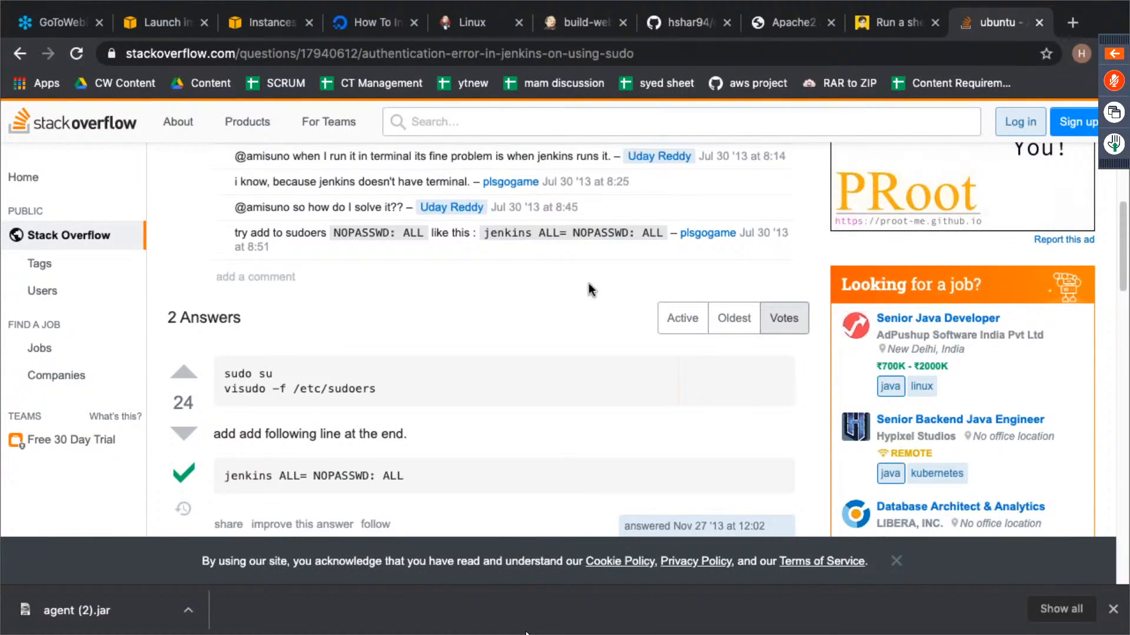
scroll(589, 285, down, 3)
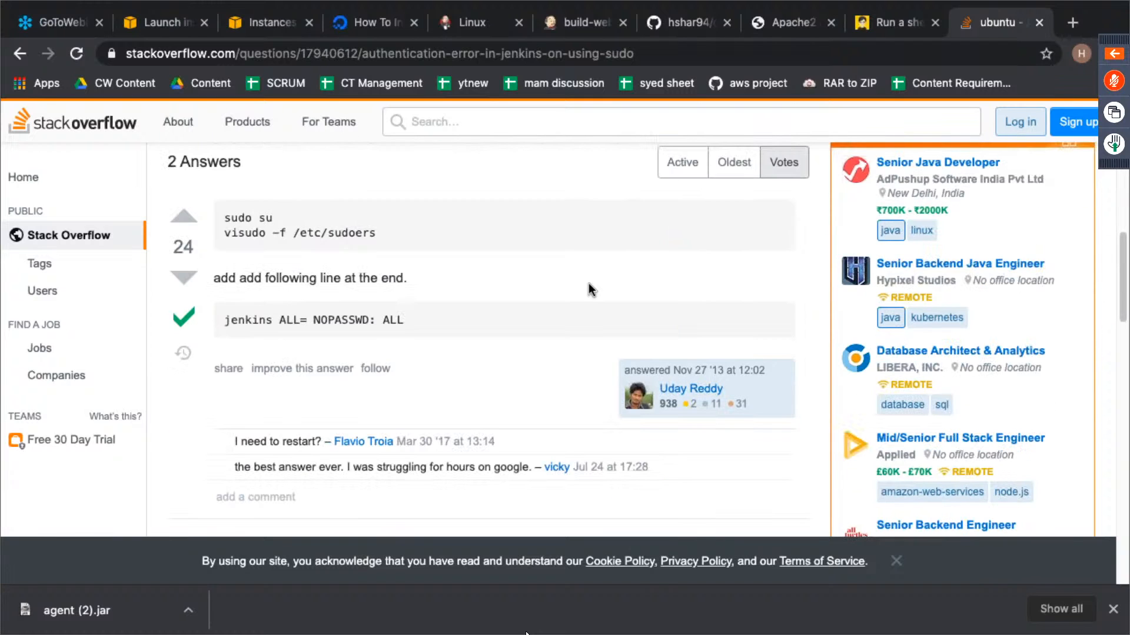
scroll(588, 283, up, 11)
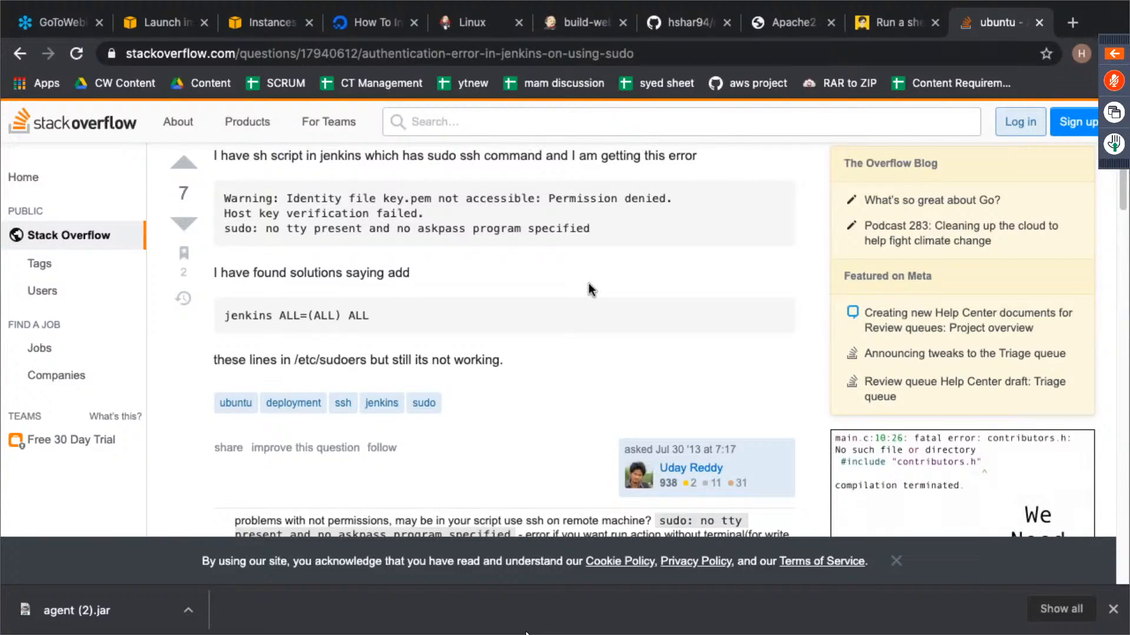
scroll(588, 284, down, 8)
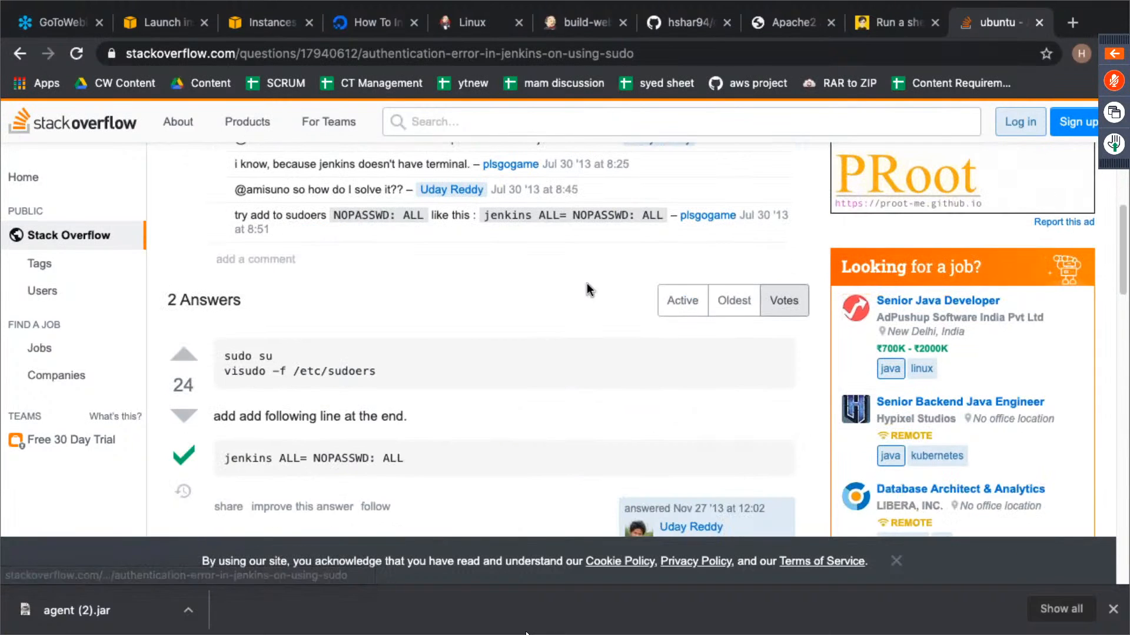
scroll(588, 283, down, 1)
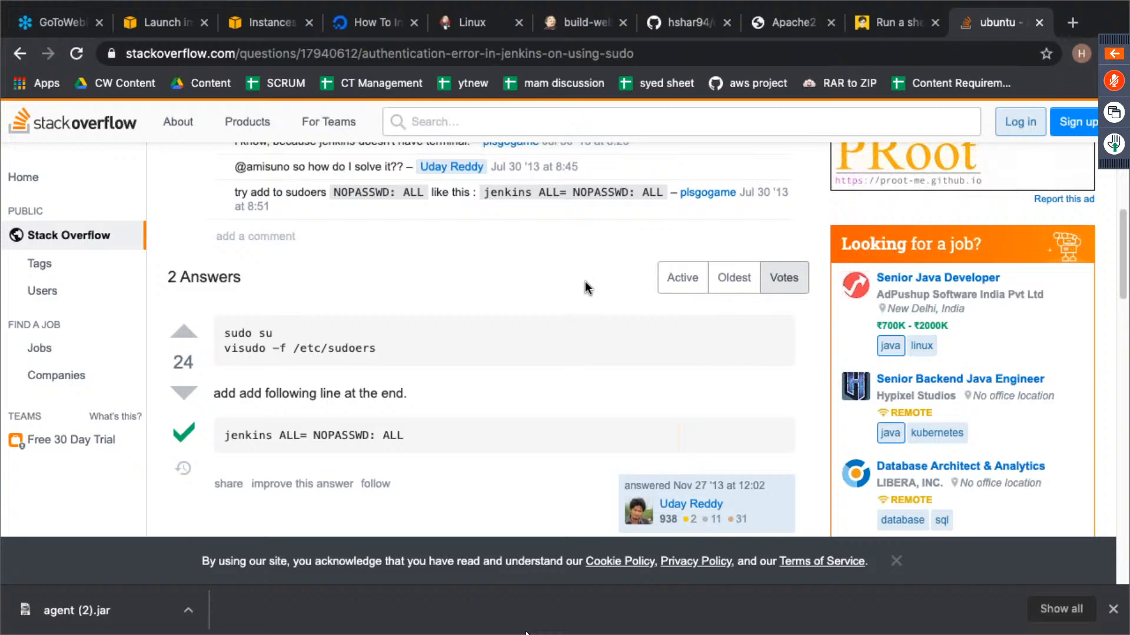
- Copy "sudo su" and "visudo -f /etc/sudoers" from the accepted answer and run them in the slave's terminal session
drag(383, 348, 227, 334)
key(super+c)
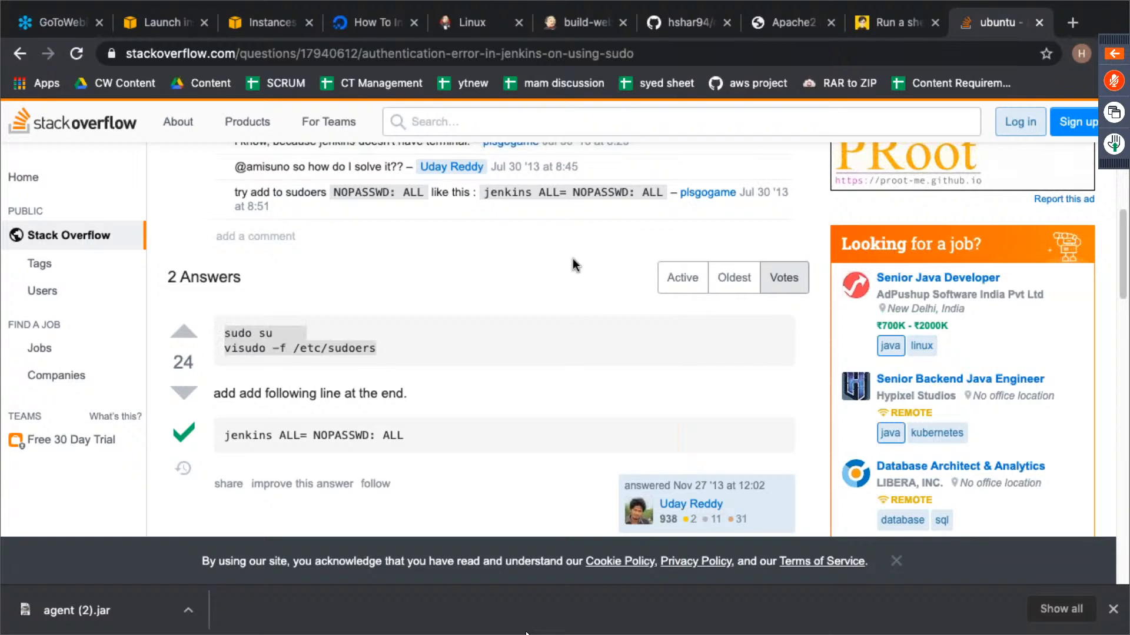
key(ctrl+Left)
click(611, 288)
key(super+v)
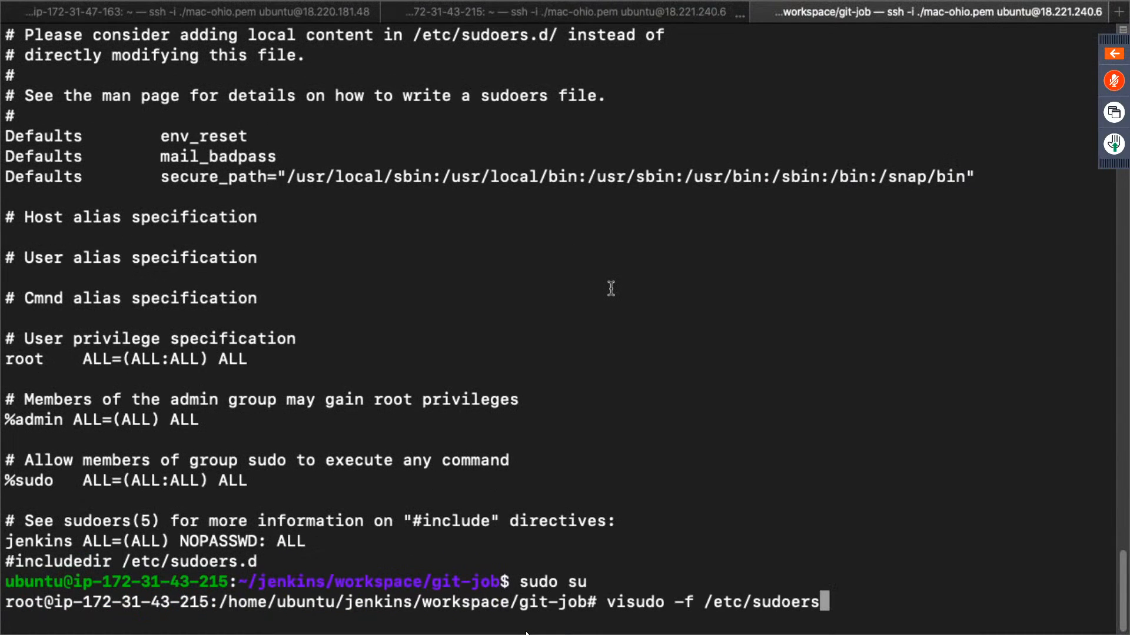
key(Return)
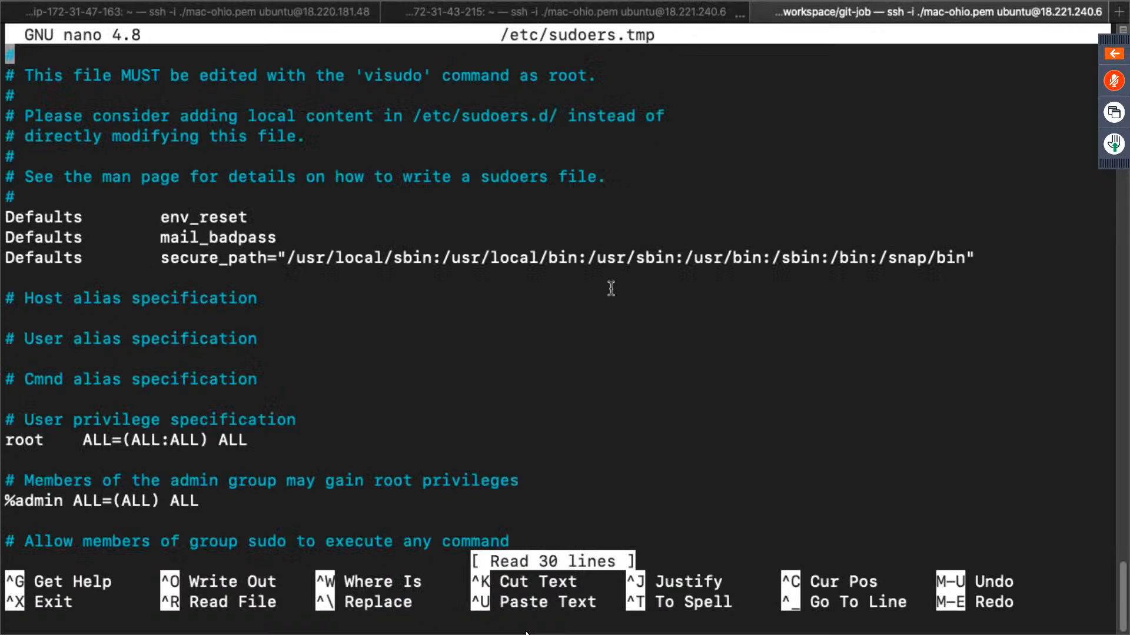
- Delete the existing jenkins entry in the sudoers file and leave a blank line above #includedir
key(Down)
key(Down)
key(Down)
key(Down)
key(Down)
key(Down)
key(Down)
key(Down)
key(Down)
key(Down)
key(Down)
key(Down)
key(Down)
key(Down)
key(Down)
key(Down)
key(Down)
key(Down)
key(Down)
key(Down)
key(Down)
key(Down)
key(Down)
key(Down)
key(Down)
key(Down)
key(Down)
key(Down)
key(Down)
key(Down)
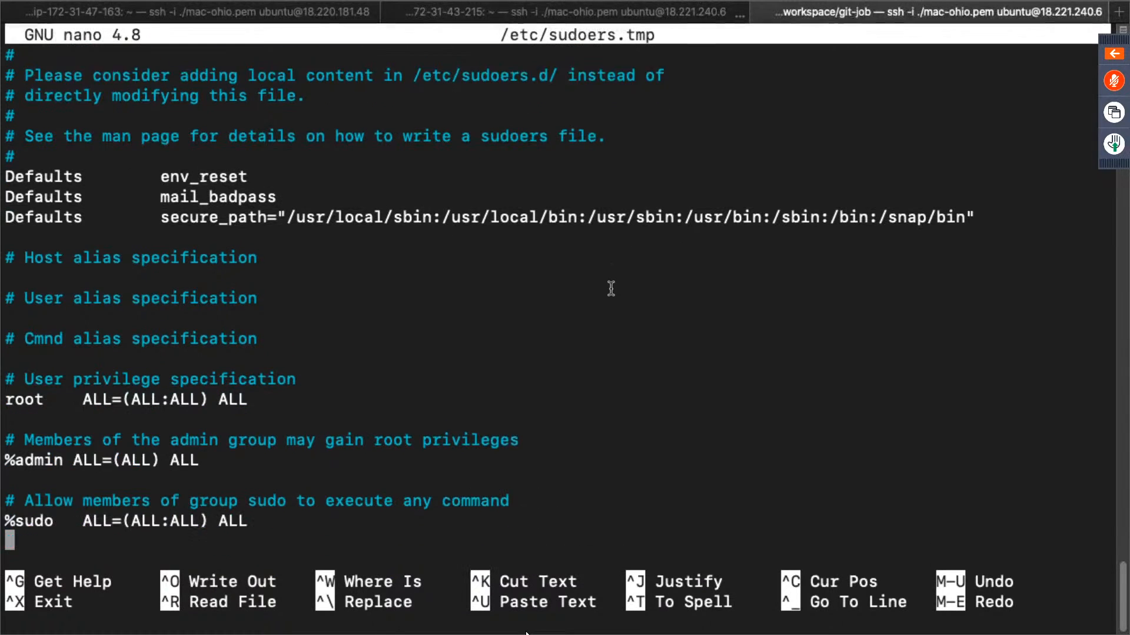
key(Up)
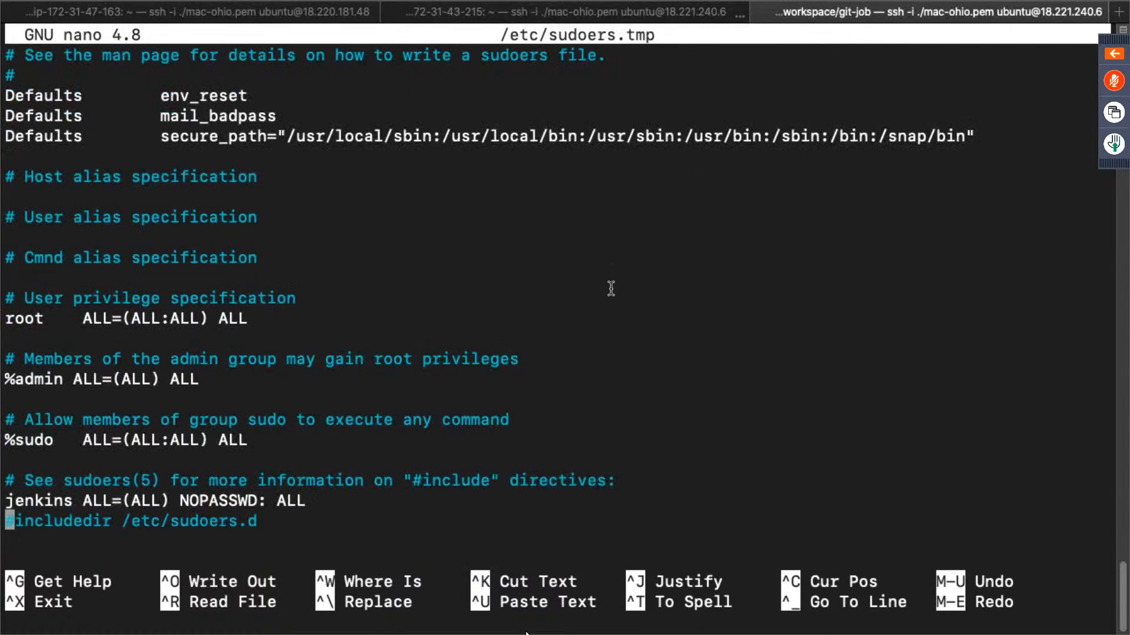
key(Return)
key(Up)
key(BackSpace)
key(BackSpace)
key(BackSpace)
key(BackSpace)
key(BackSpace)
key(BackSpace)
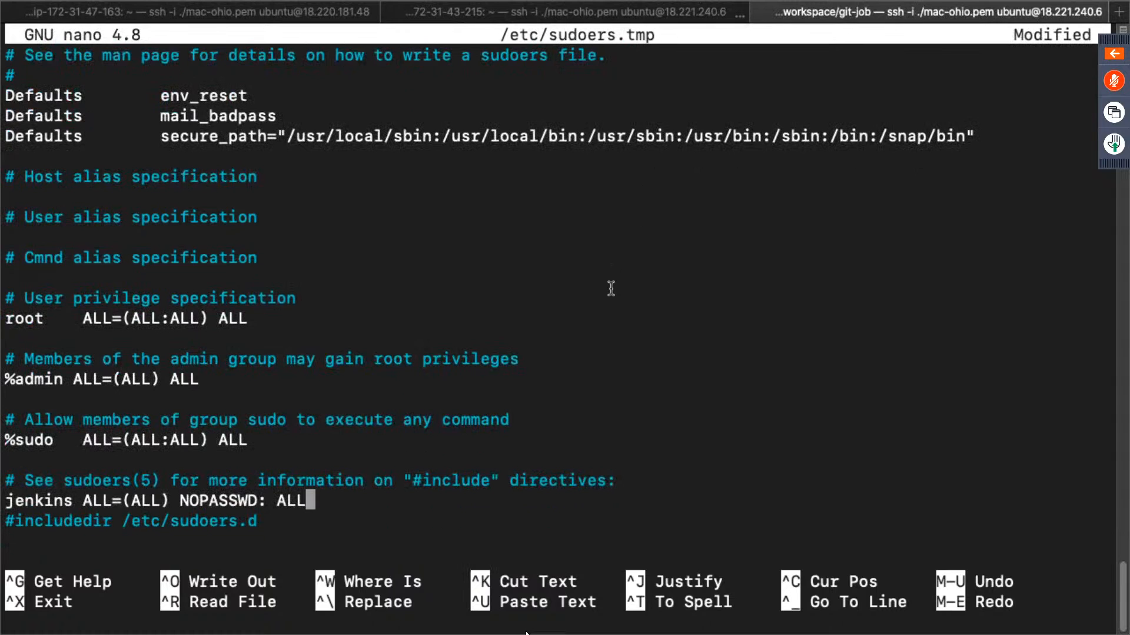
key(BackSpace)
key(BackSpace)
key(BackSpace)
key(BackSpace)
key(BackSpace)
key(BackSpace)
key(BackSpace)
key(BackSpace)
key(BackSpace)
key(BackSpace)
key(BackSpace)
key(BackSpace)
key(BackSpace)
key(BackSpace)
key(BackSpace)
key(BackSpace)
key(BackSpace)
key(BackSpace)
key(BackSpace)
key(BackSpace)
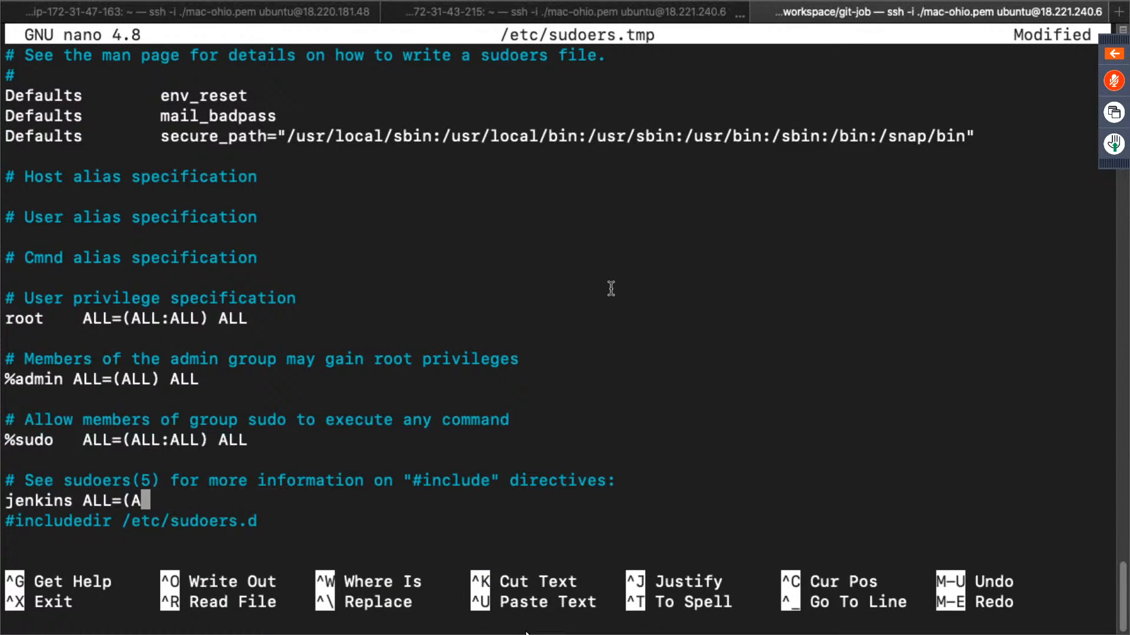
key(BackSpace)
key(BackSpace)
key(BackSpace)
key(BackSpace)
key(BackSpace)
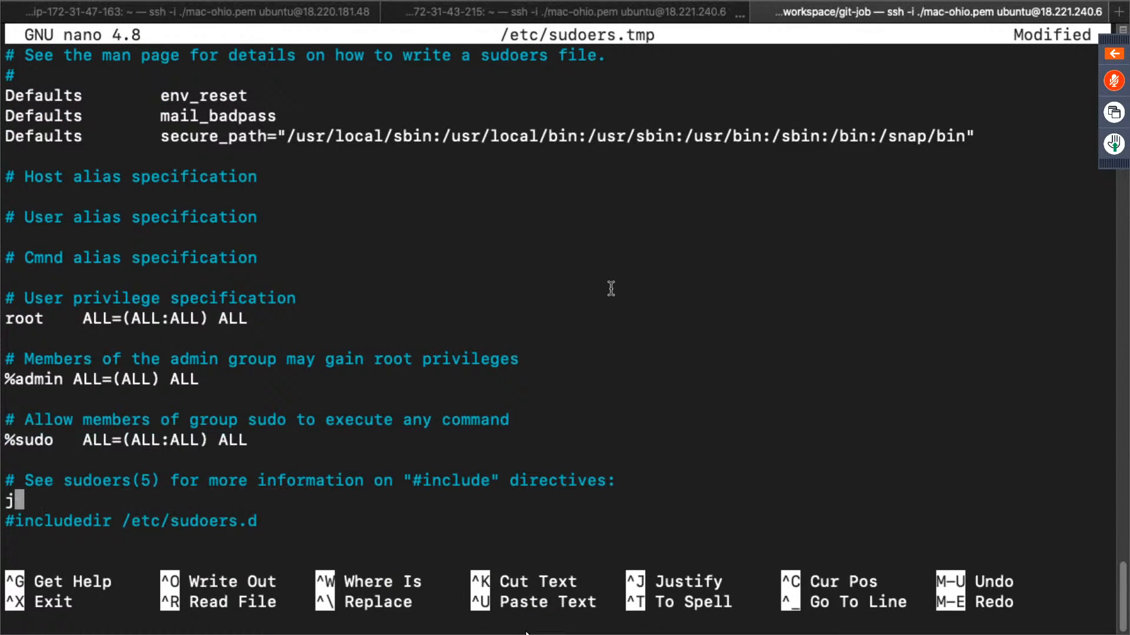
key(Return)
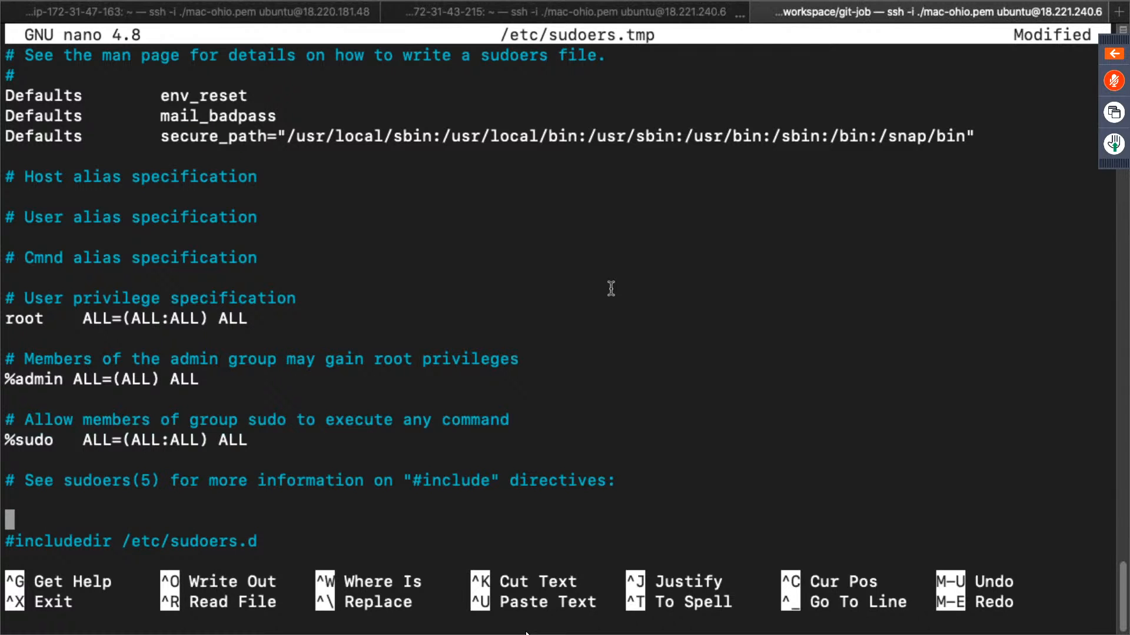
- Insert the accepted answer's line "jenkins ALL= NOPASSWD: ALL" above #includedir in the sudoers file, and save and close it
key(ctrl+Right)
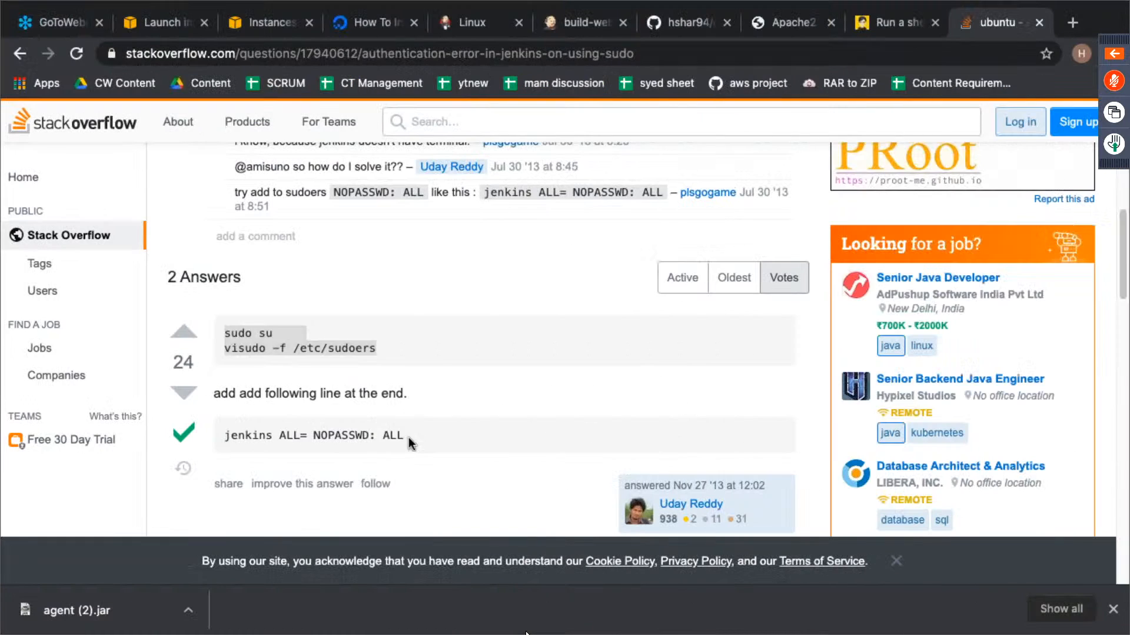
drag(408, 436, 227, 436)
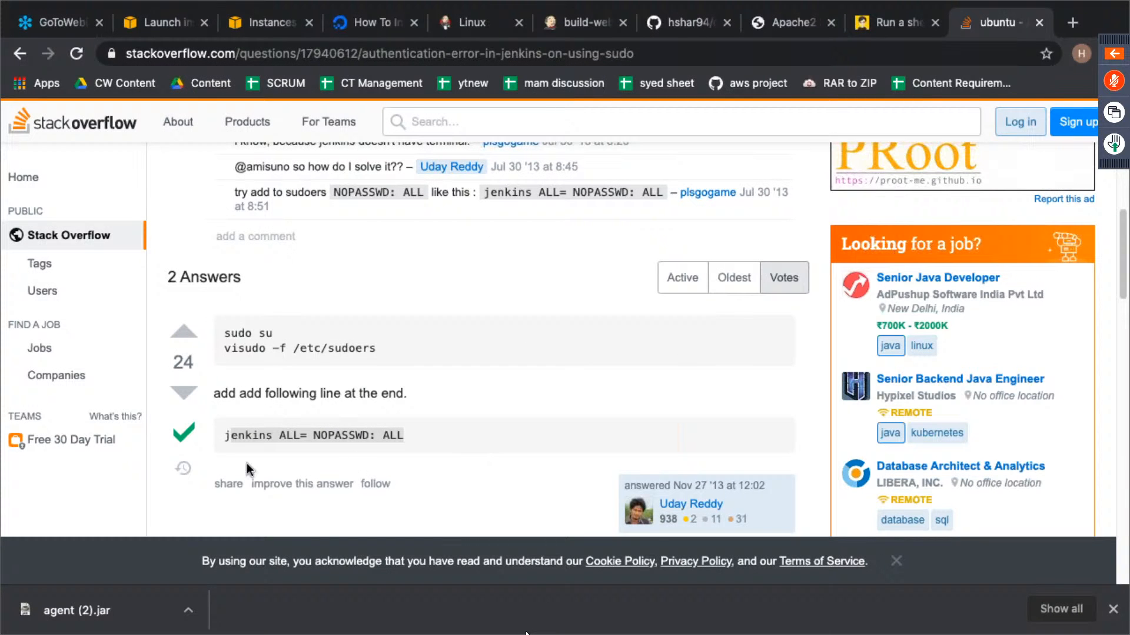
triple_click(248, 437)
key(super+c)
key(ctrl+Left)
key(super+v)
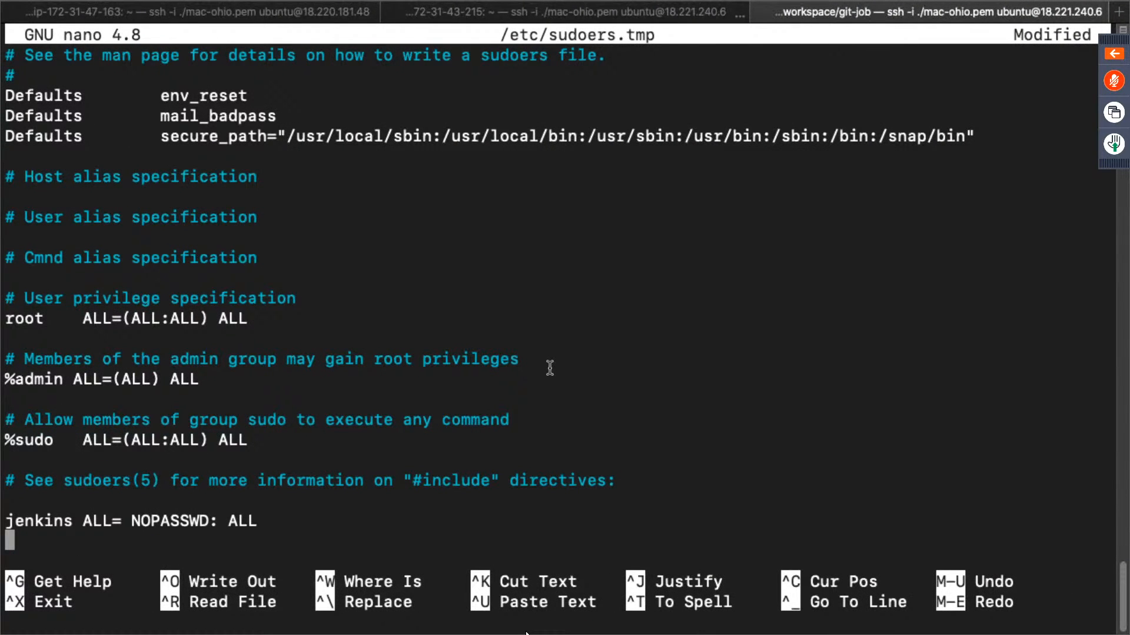
key(ctrl+x)
key(y)
key(Return)
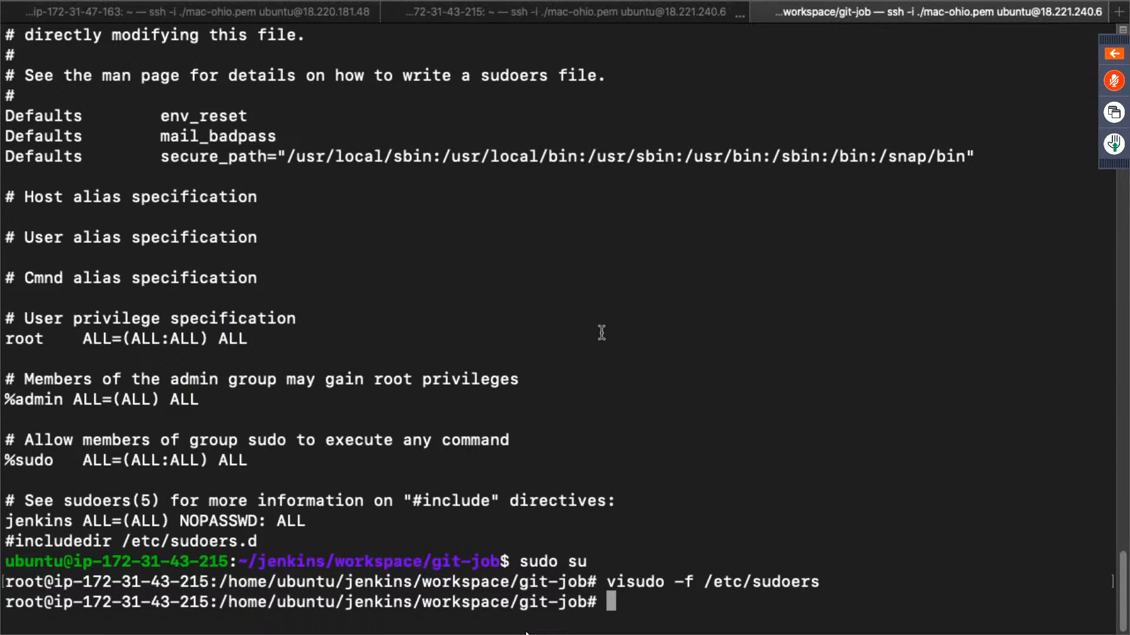
- Recheck the accepted answer on Stack Overflow and return to the build-website console output in Jenkins
key(ctrl+Right)
scroll(559, 341, down, 3)
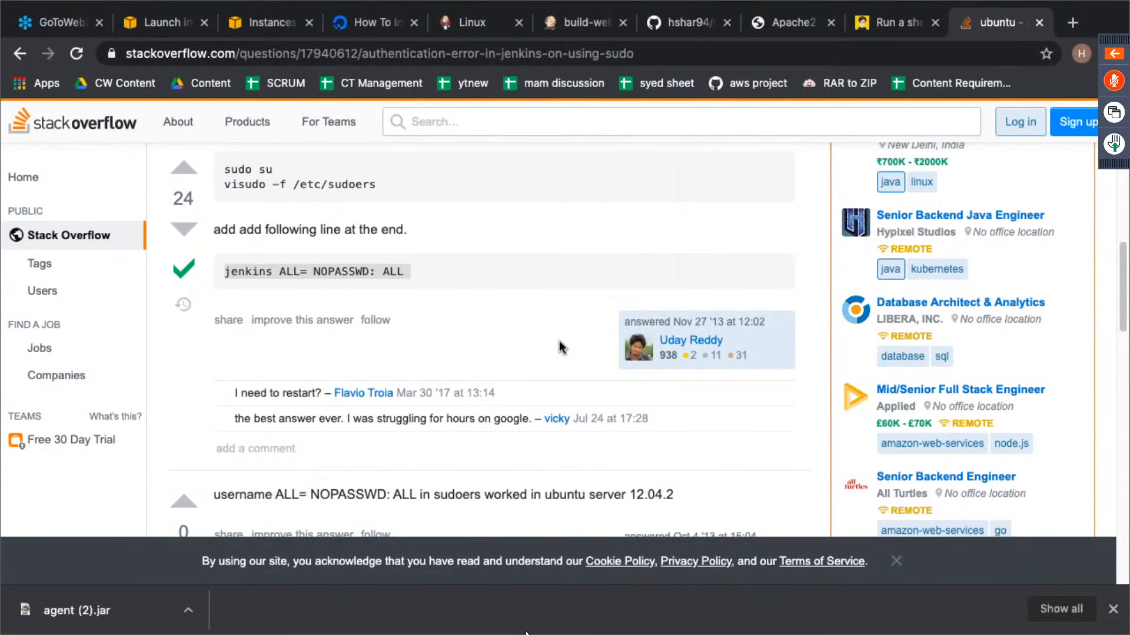
scroll(558, 341, up, 3)
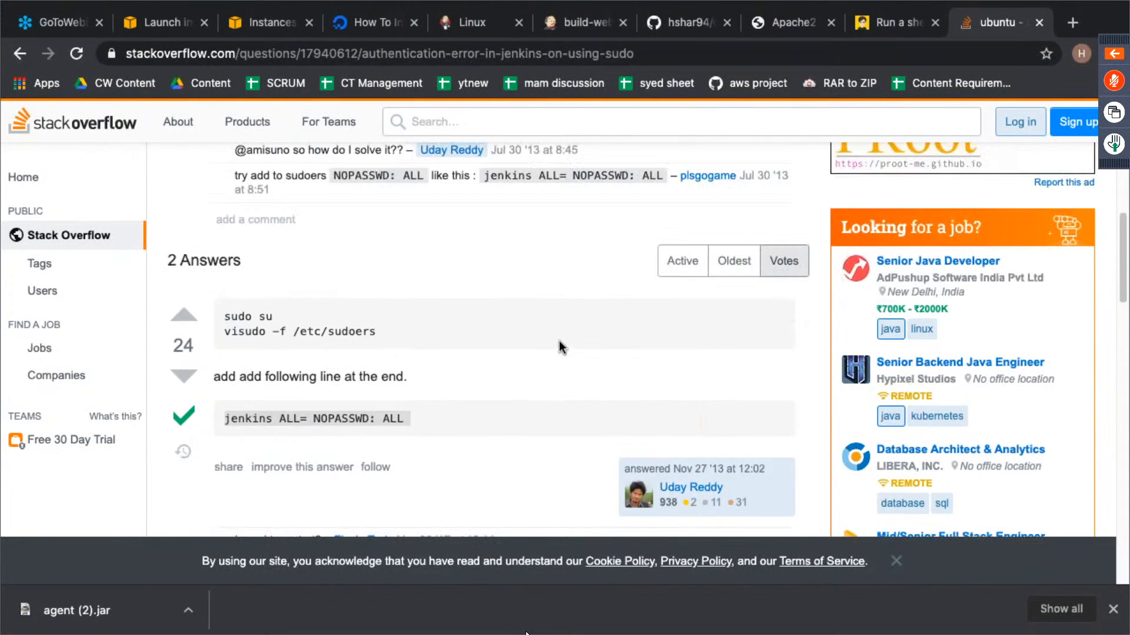
key(ctrl+Left)
key(ctrl+Right)
click(589, 24)
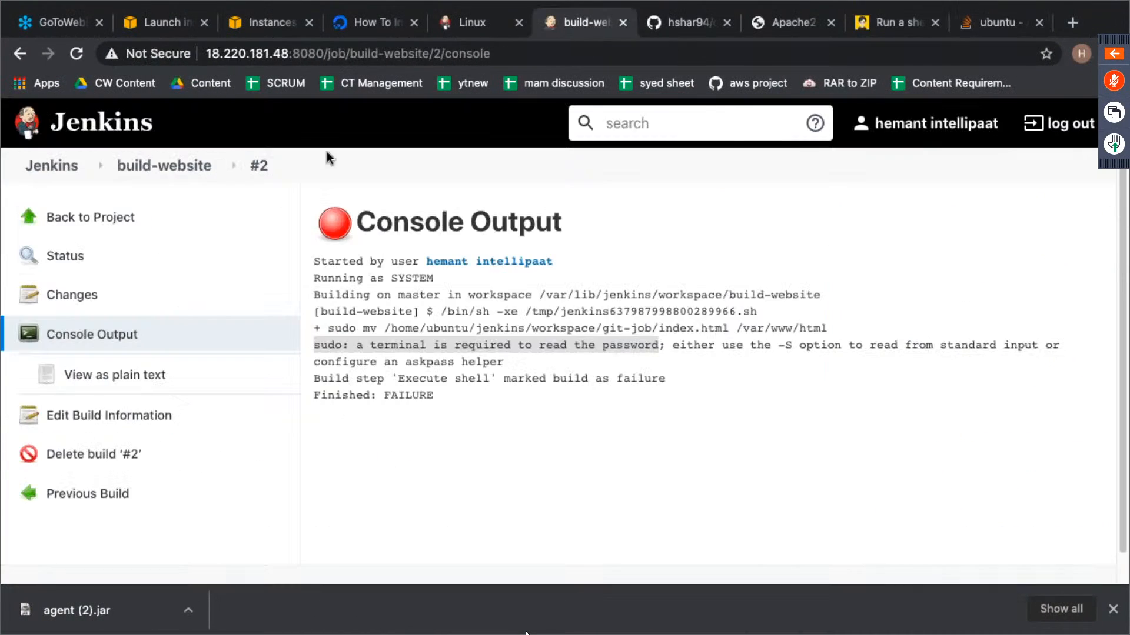
- Run the build-website project again and open the new build's console output
click(108, 218)
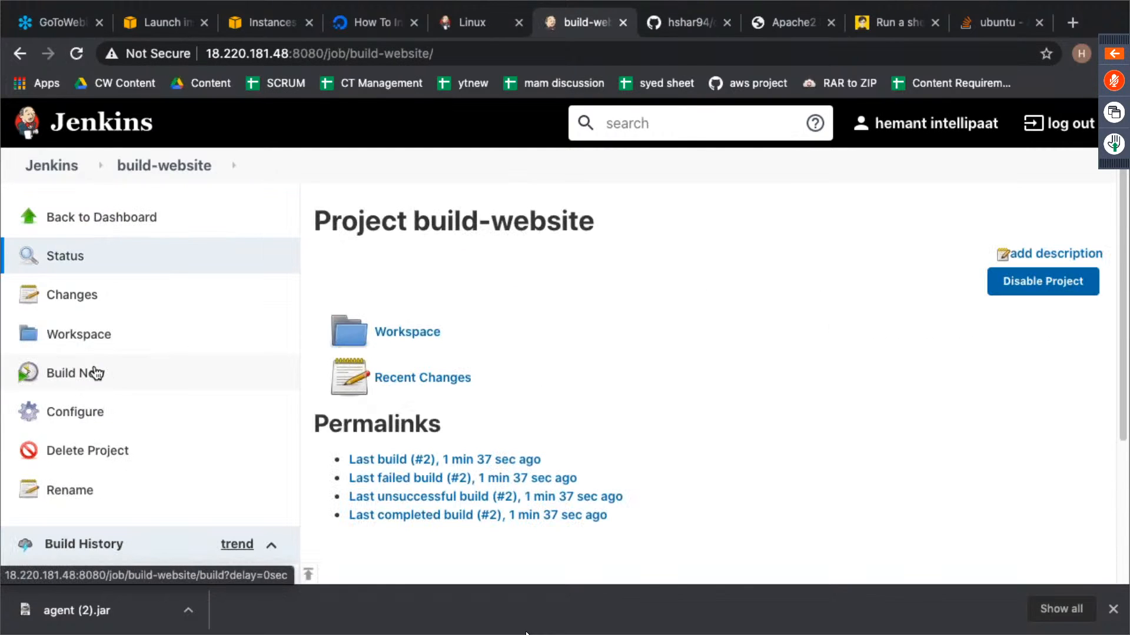
click(93, 372)
scroll(253, 430, down, 3)
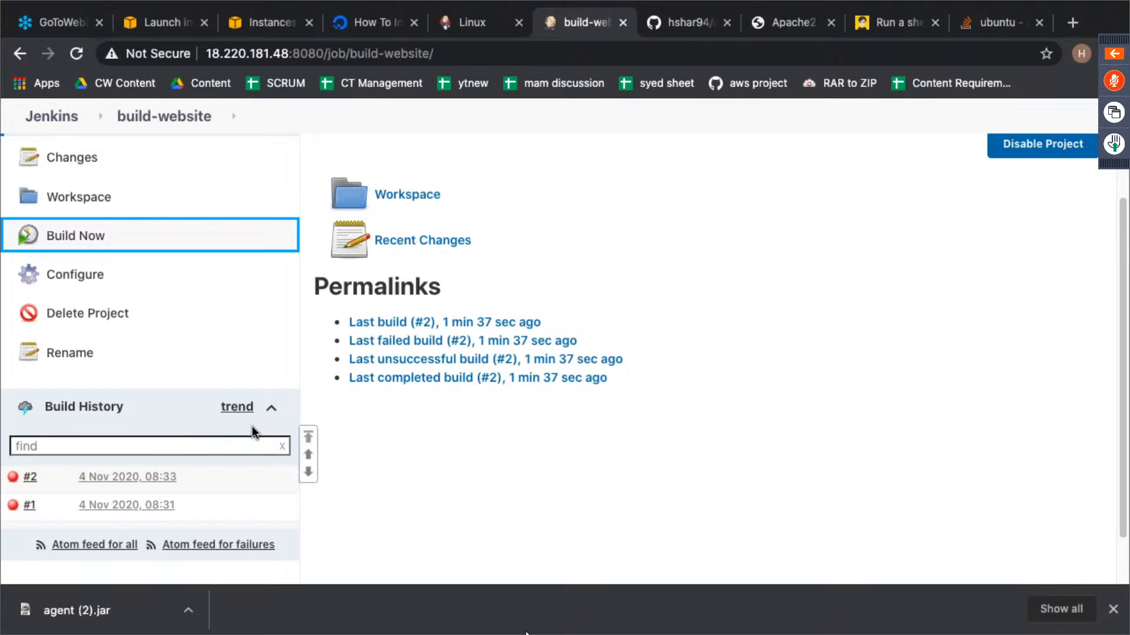
click(14, 479)
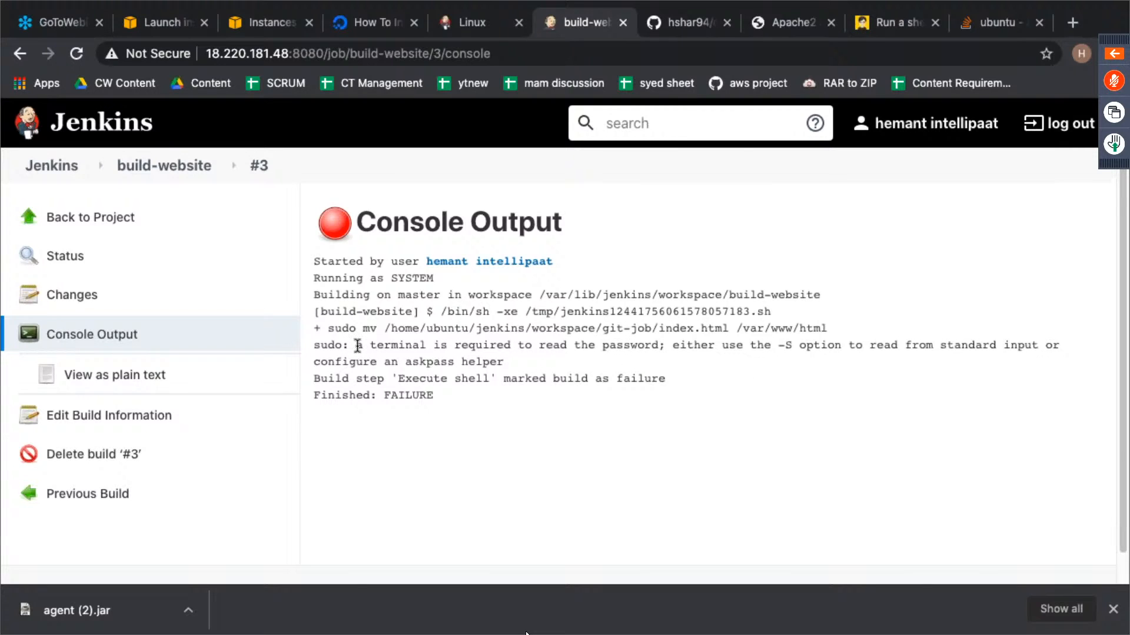
- Search Google for "a terminal is required to read the password" and read the question and accepted answer on Ask Ubuntu
drag(355, 345, 660, 345)
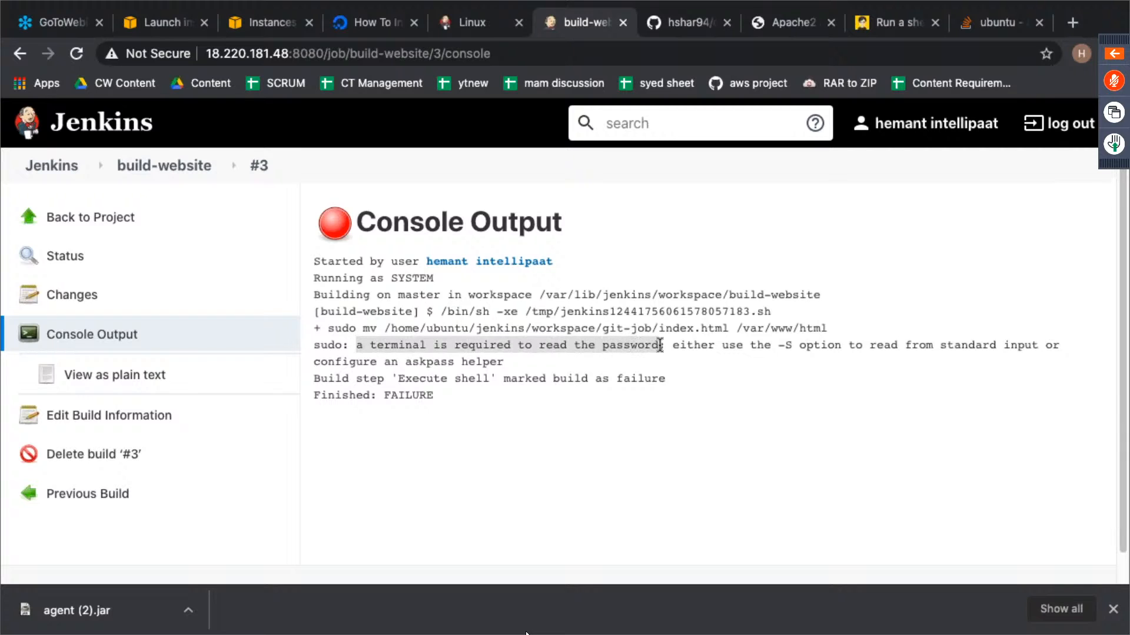
click(1072, 22)
key(ctrl+v)
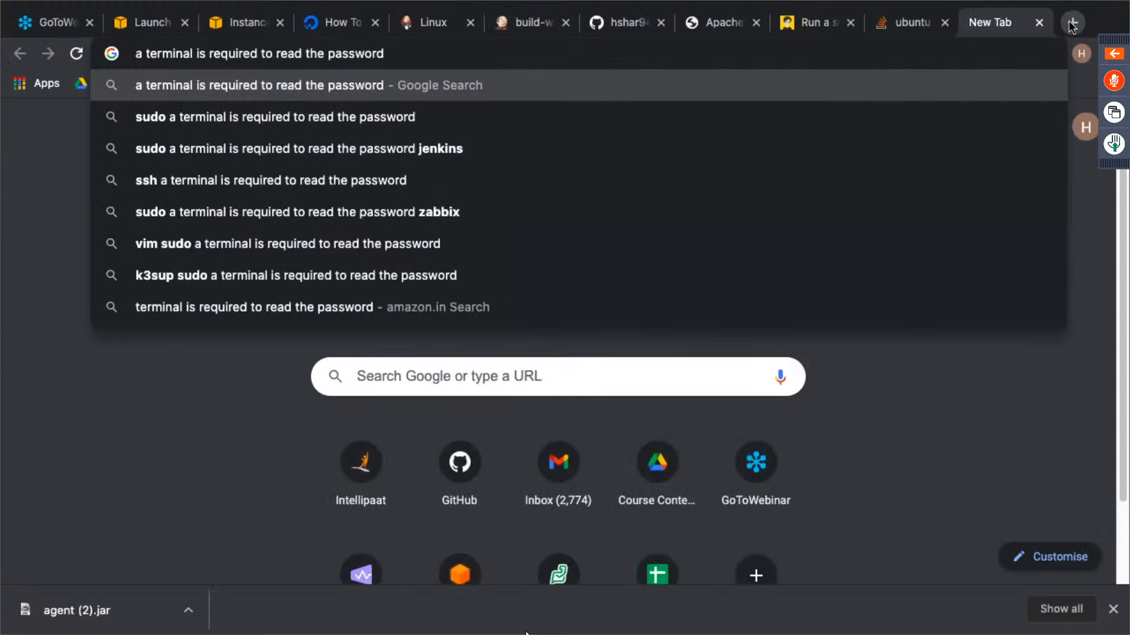
key(Return)
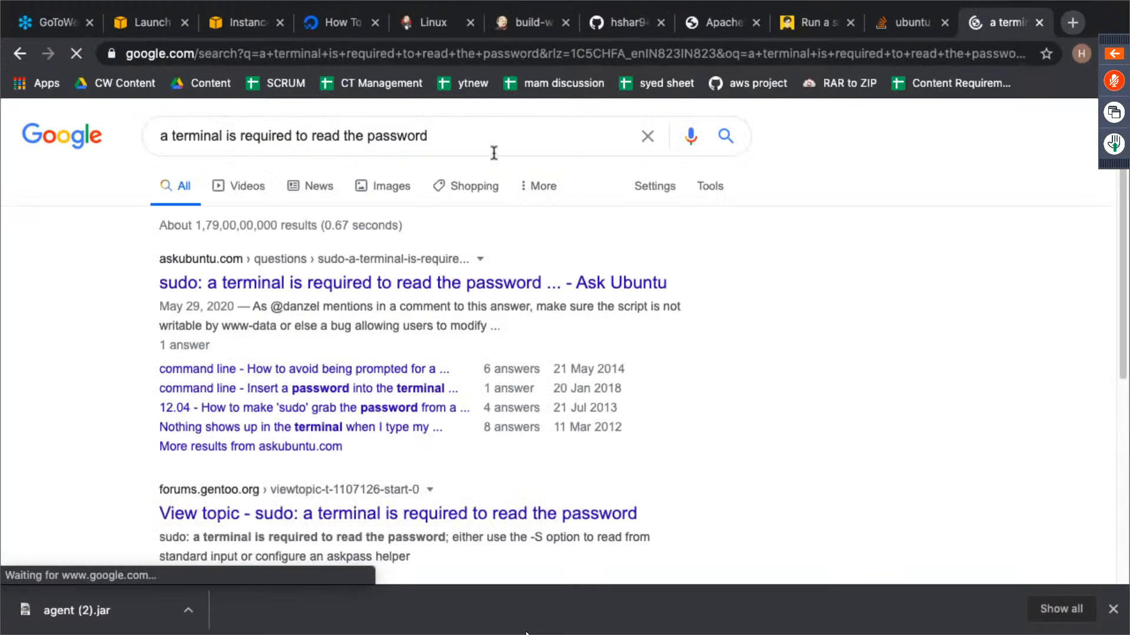
click(462, 276)
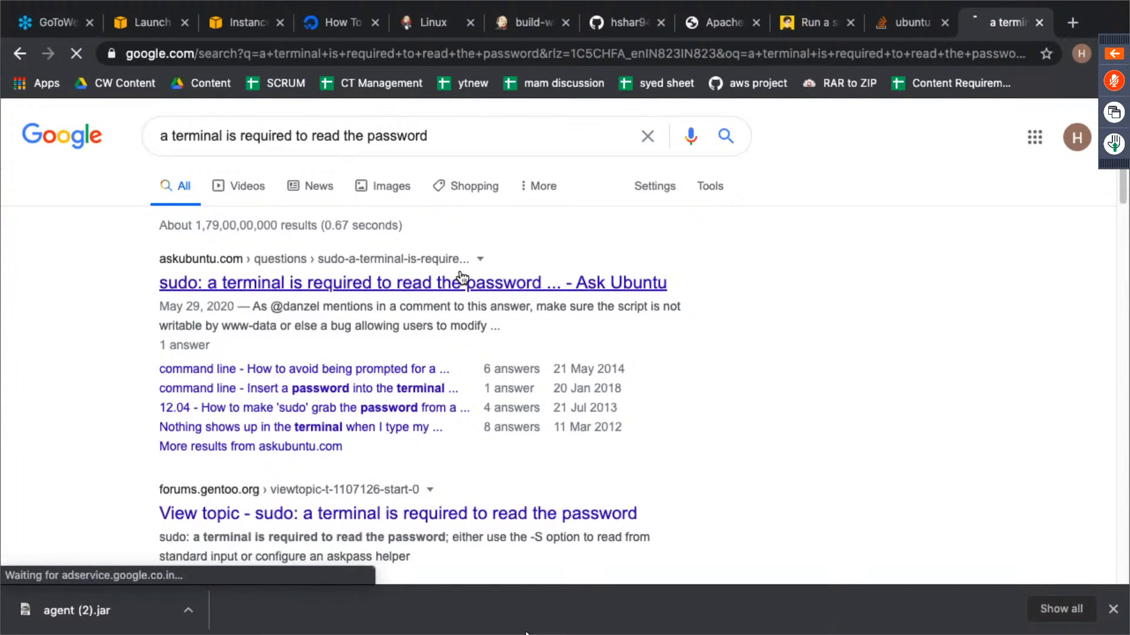
scroll(510, 321, down, 10)
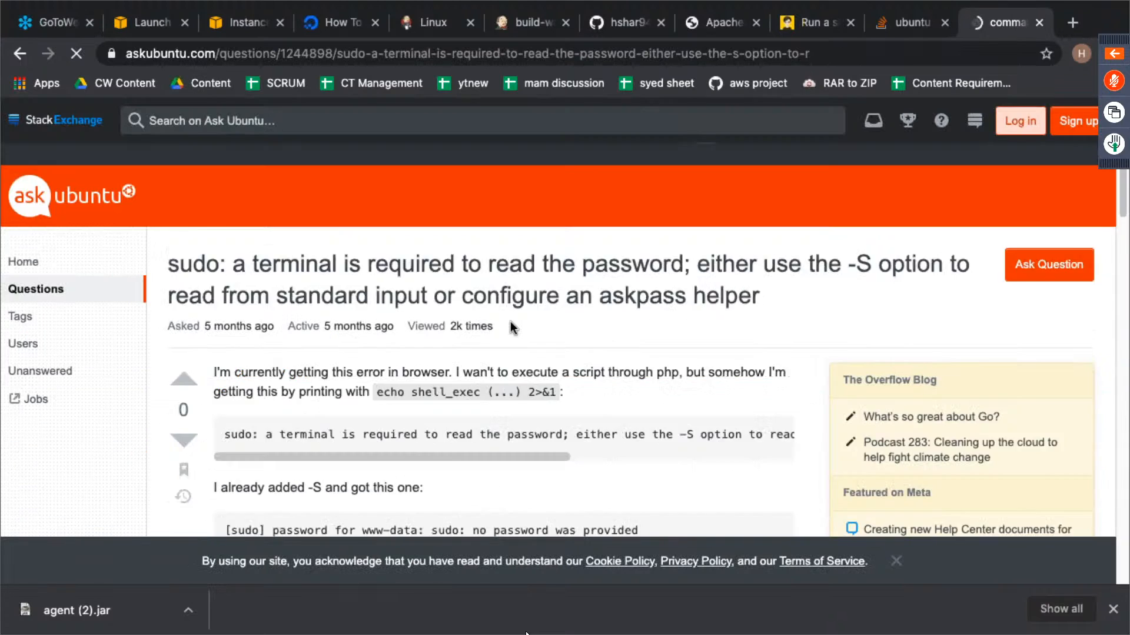
scroll(512, 327, down, 5)
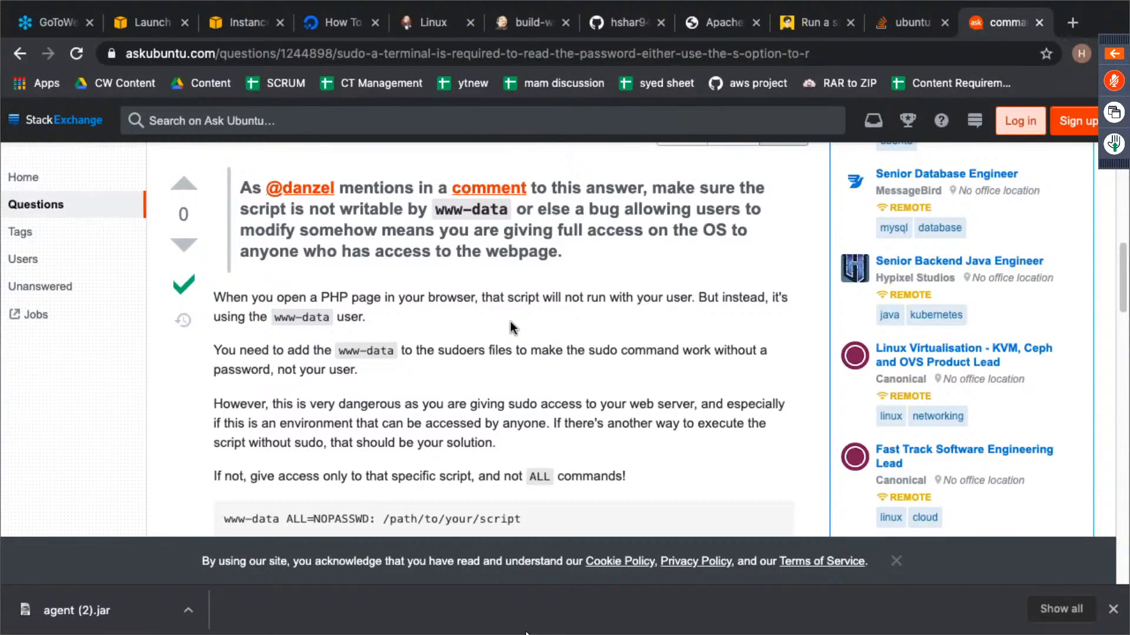
scroll(510, 323, down, 1)
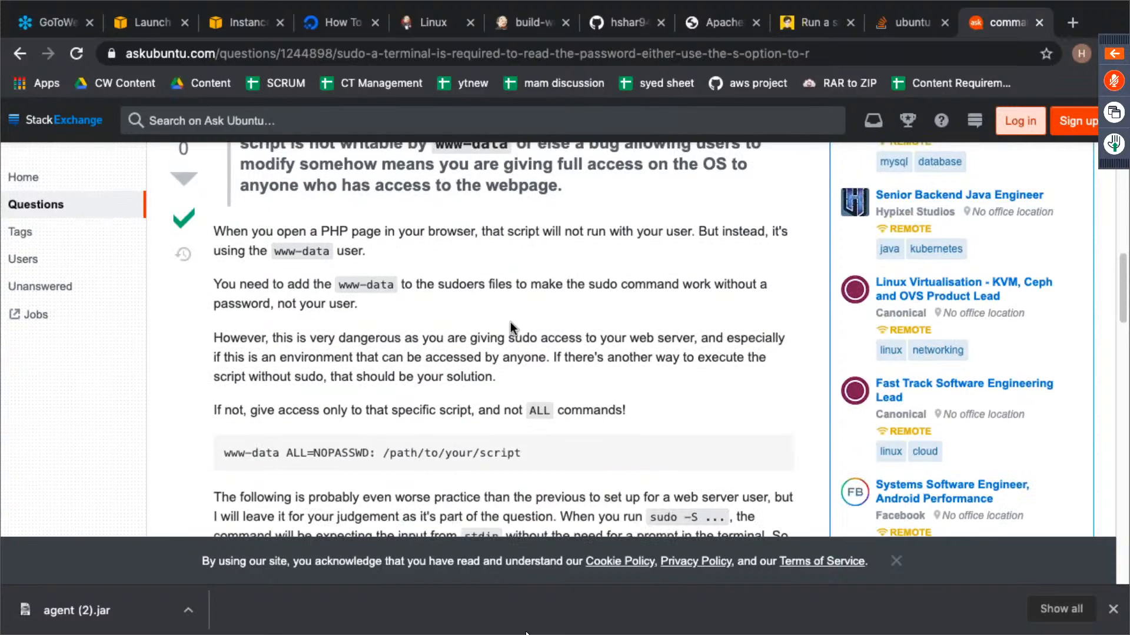
scroll(510, 322, up, 12)
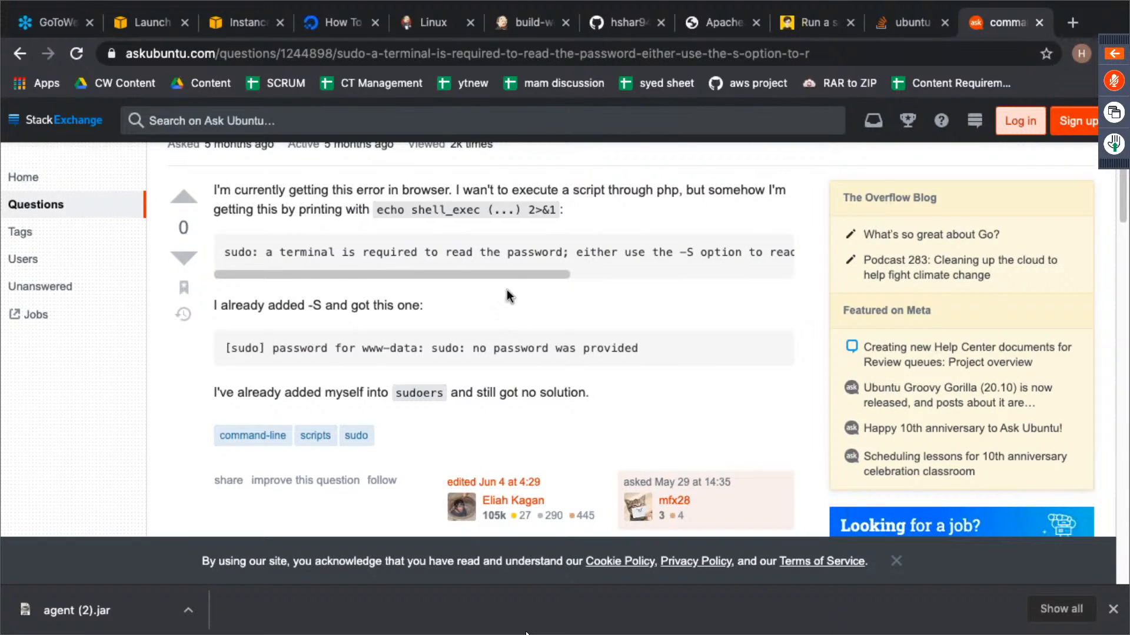
drag(510, 276, 479, 283)
scroll(457, 312, down, 1)
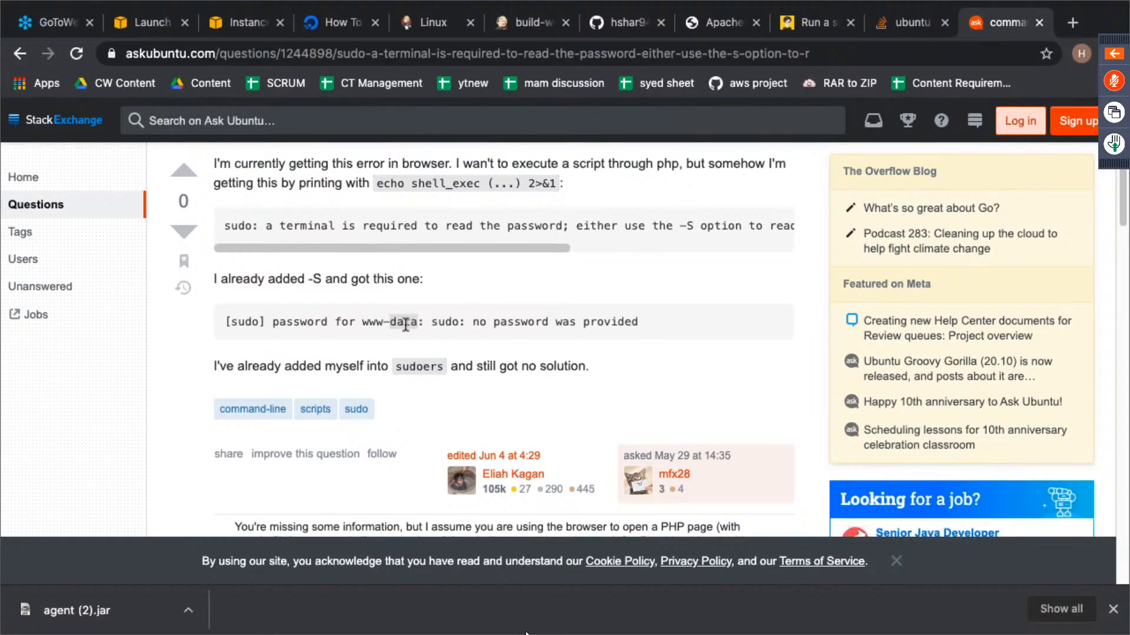
- Compare the sudoers entries in the slave's terminal session with the -S option mentioned in the build-website console output
key(ctrl+Left)
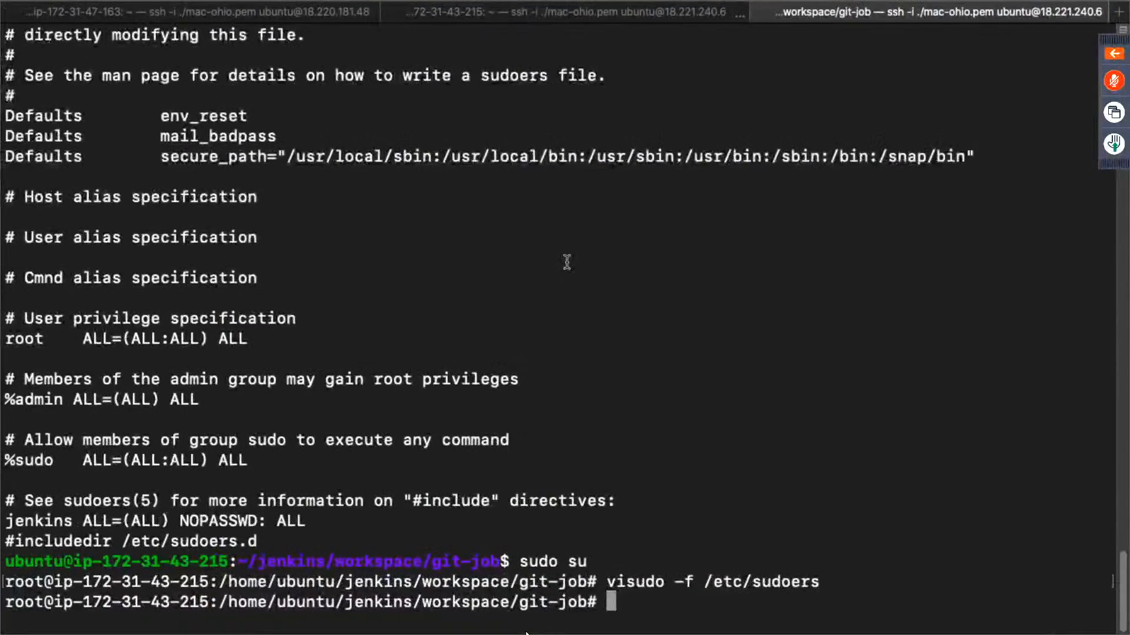
key(ctrl+Right)
key(ctrl+Left)
key(ctrl+Left)
key(ctrl+Right)
key(ctrl+Right)
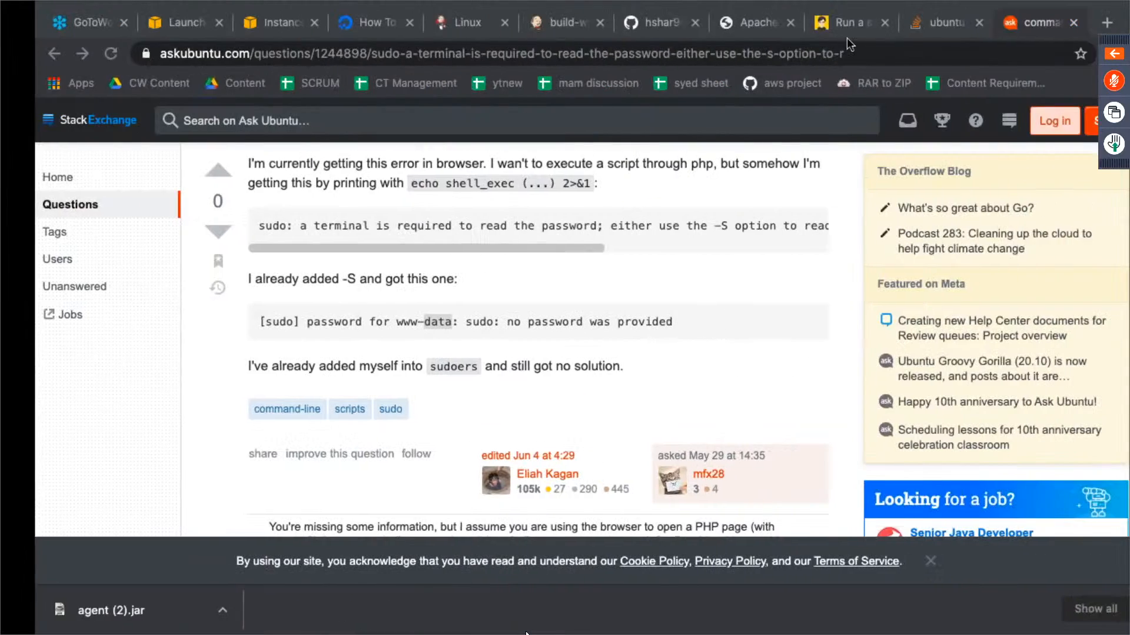
click(531, 22)
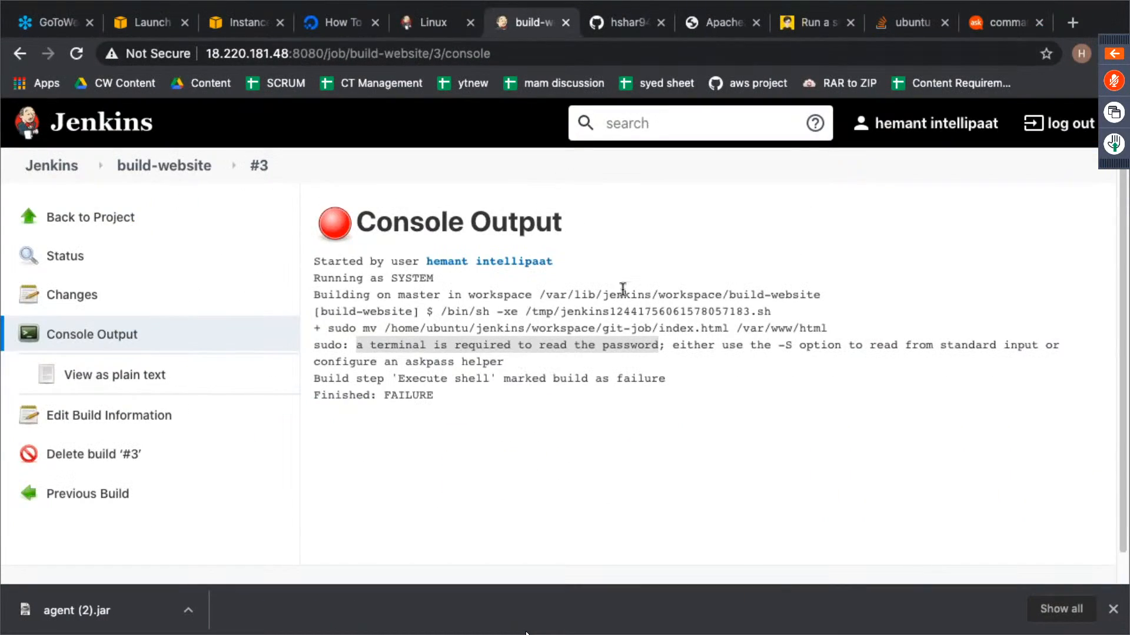
click(780, 348)
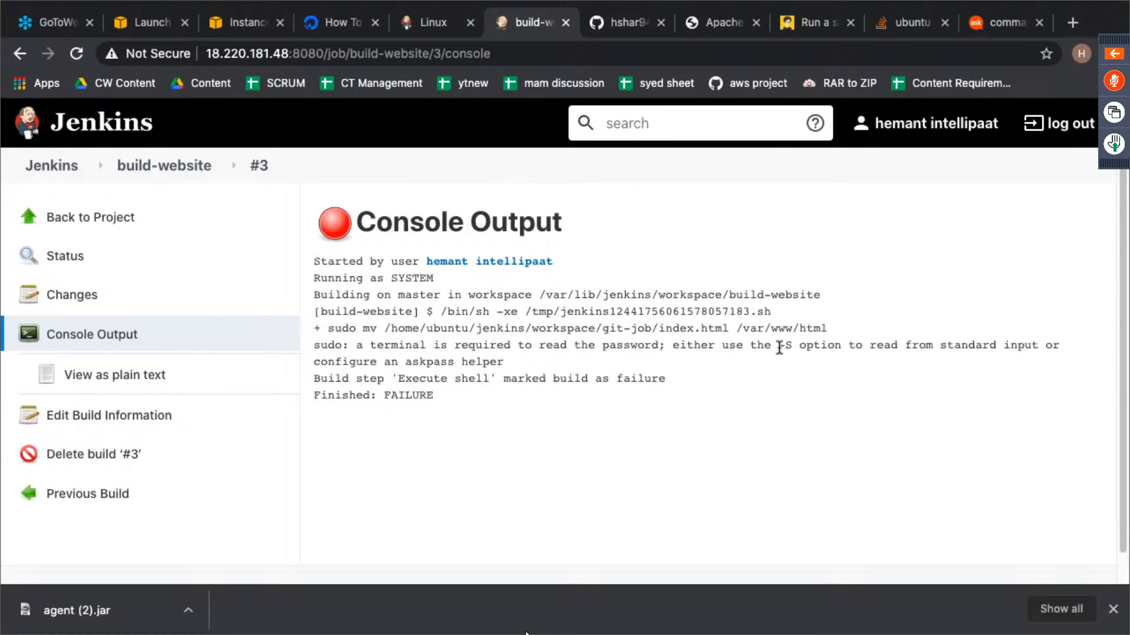
drag(779, 348, 791, 347)
key(ctrl+Left)
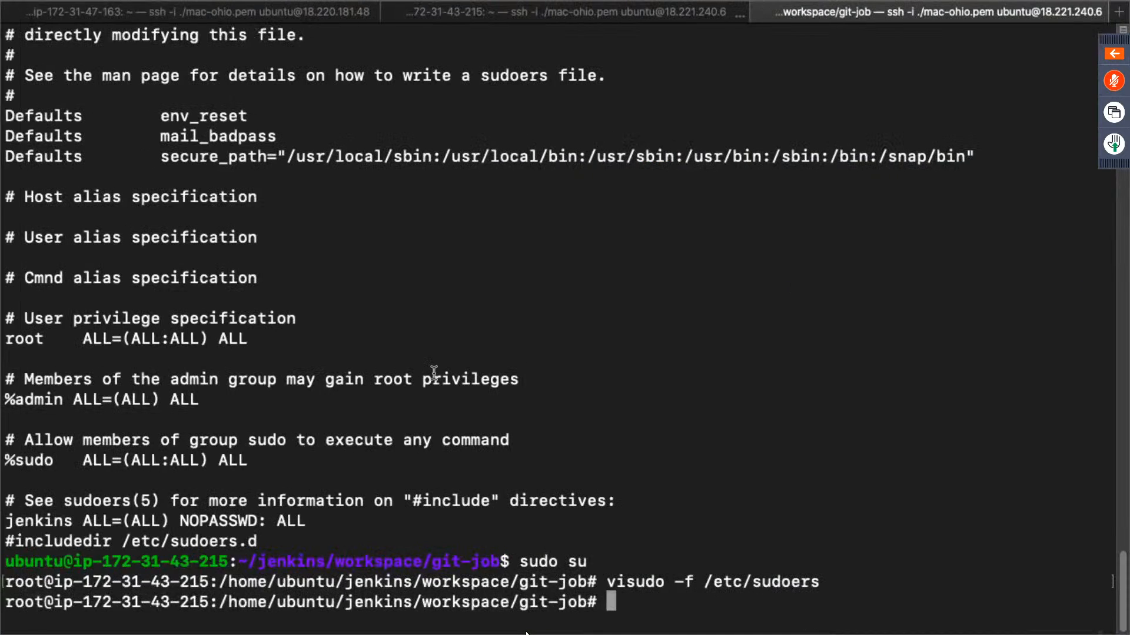
key(ctrl+Right)
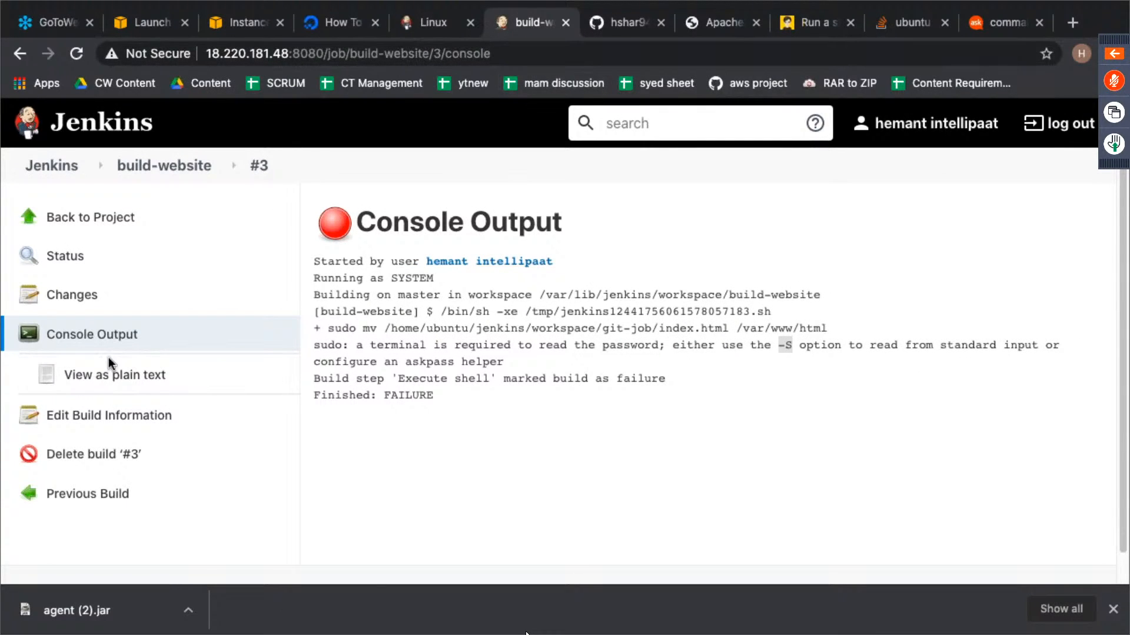
- Add the -S option after sudo in the build-website project's Execute shell command and save the configuration
click(106, 222)
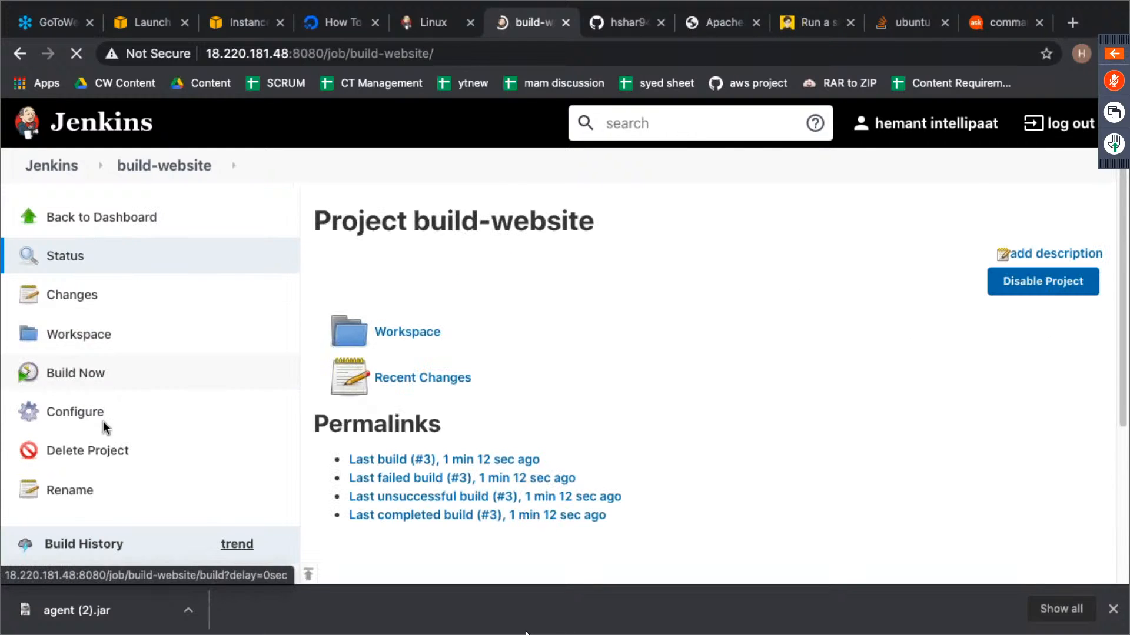
click(87, 417)
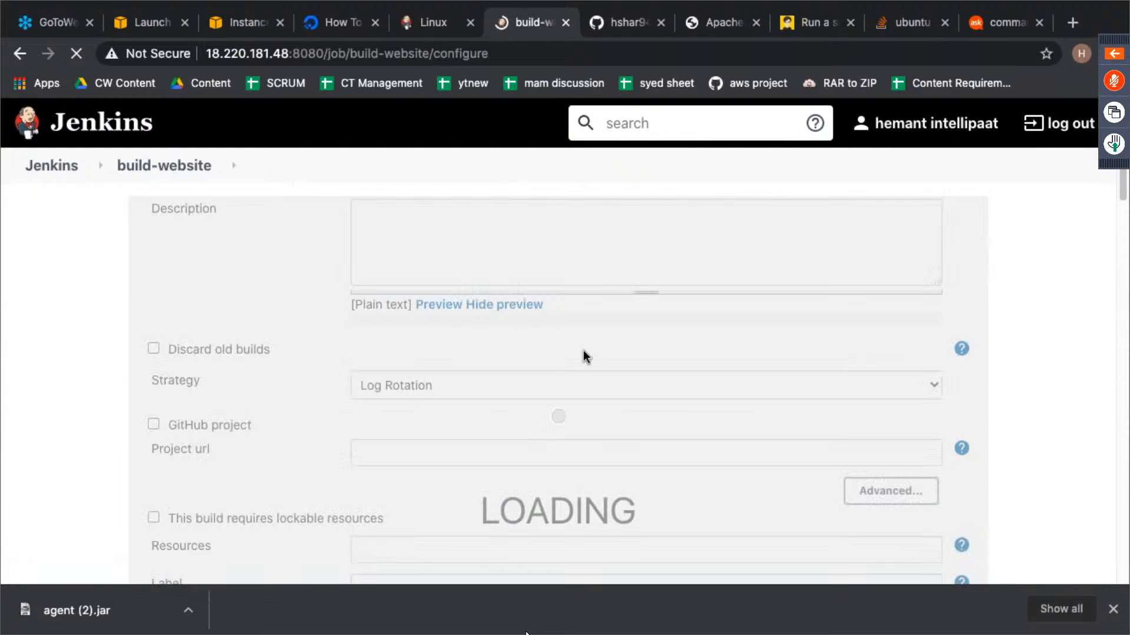
scroll(585, 347, down, 10)
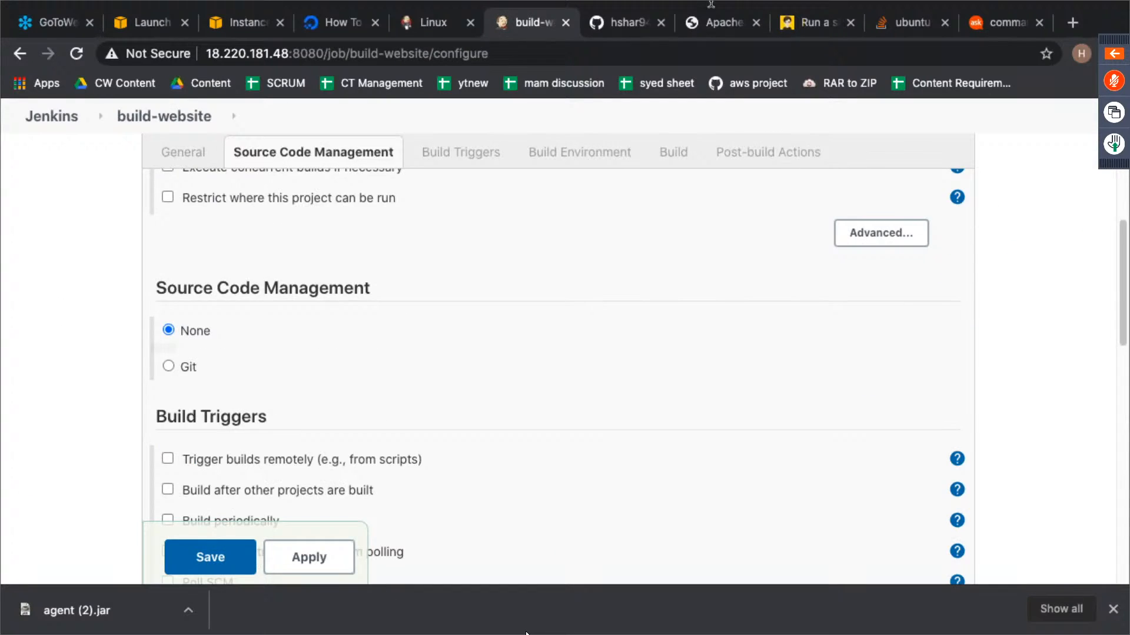
scroll(665, 371, down, 6)
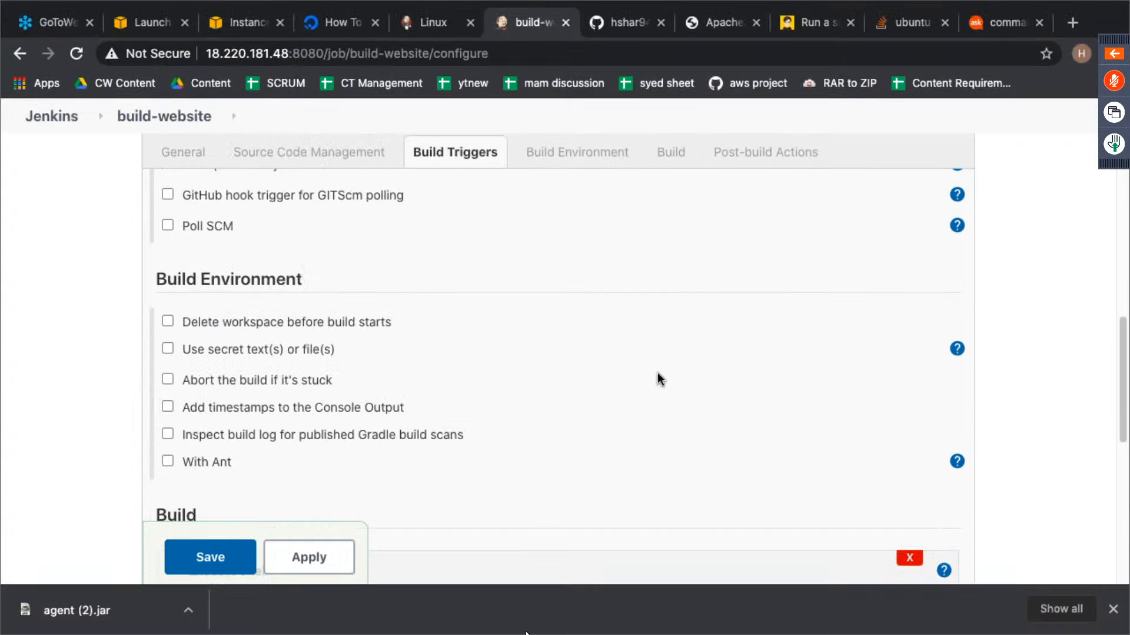
scroll(648, 374, down, 5)
scroll(648, 378, up, 2)
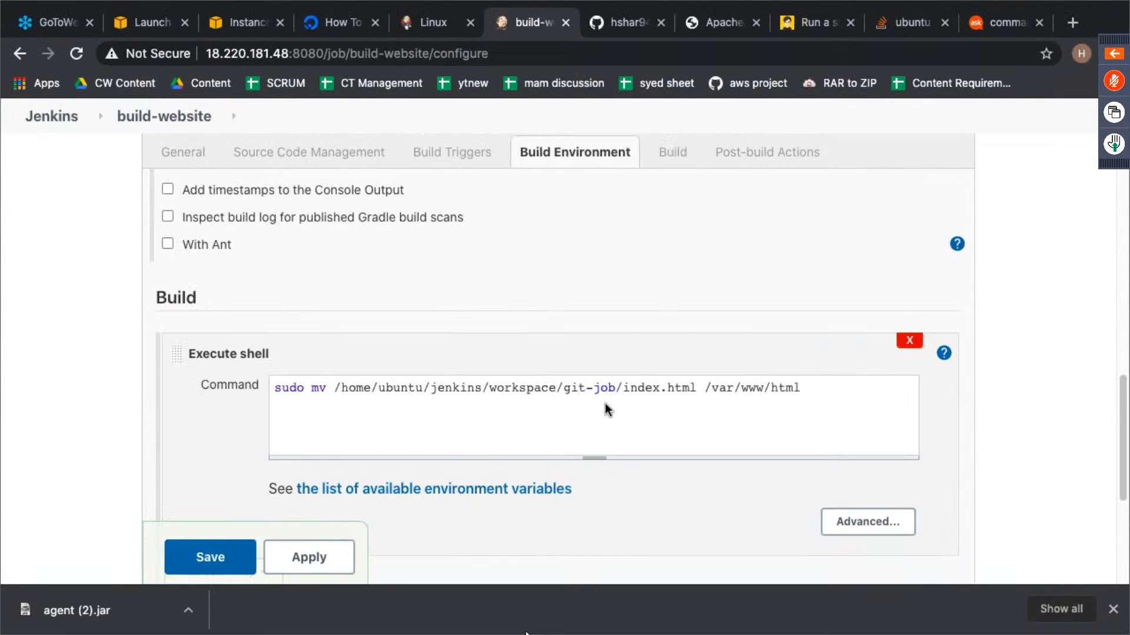
click(310, 390)
text(-S)
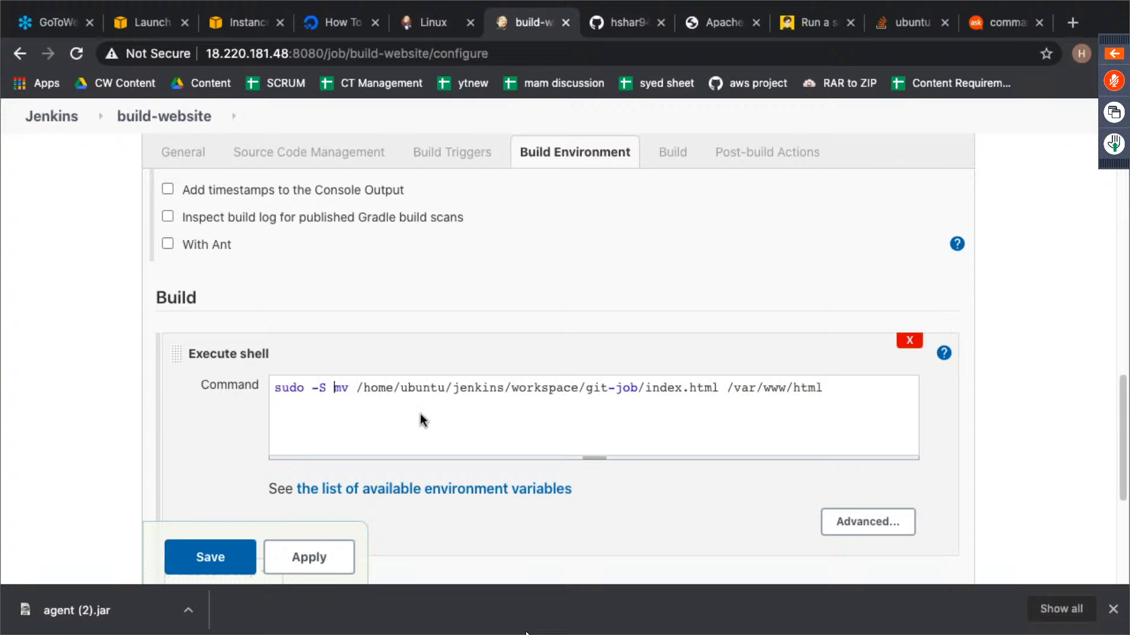
click(170, 558)
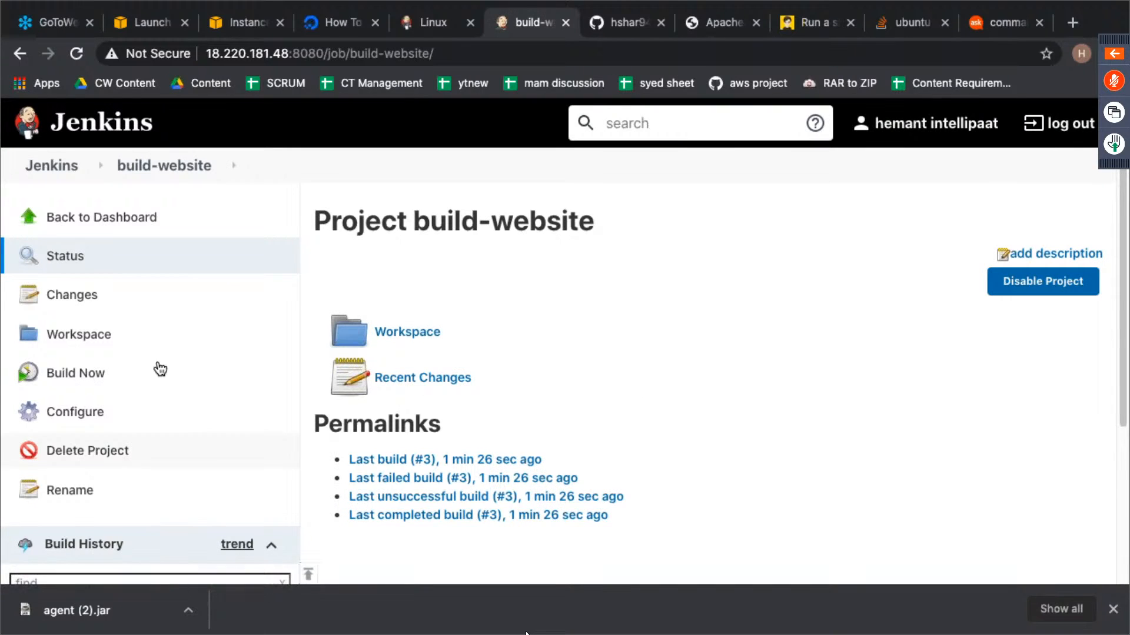
- Run build-website with the changed shell command and examine the sudo messages in the new build's console output
click(76, 372)
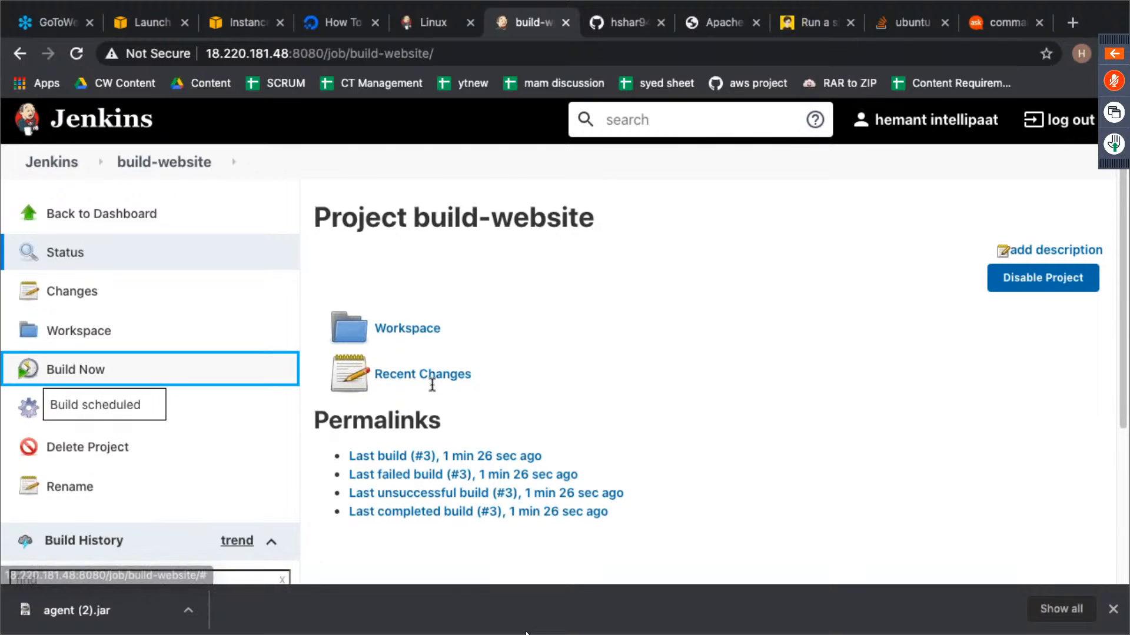
scroll(432, 385, down, 3)
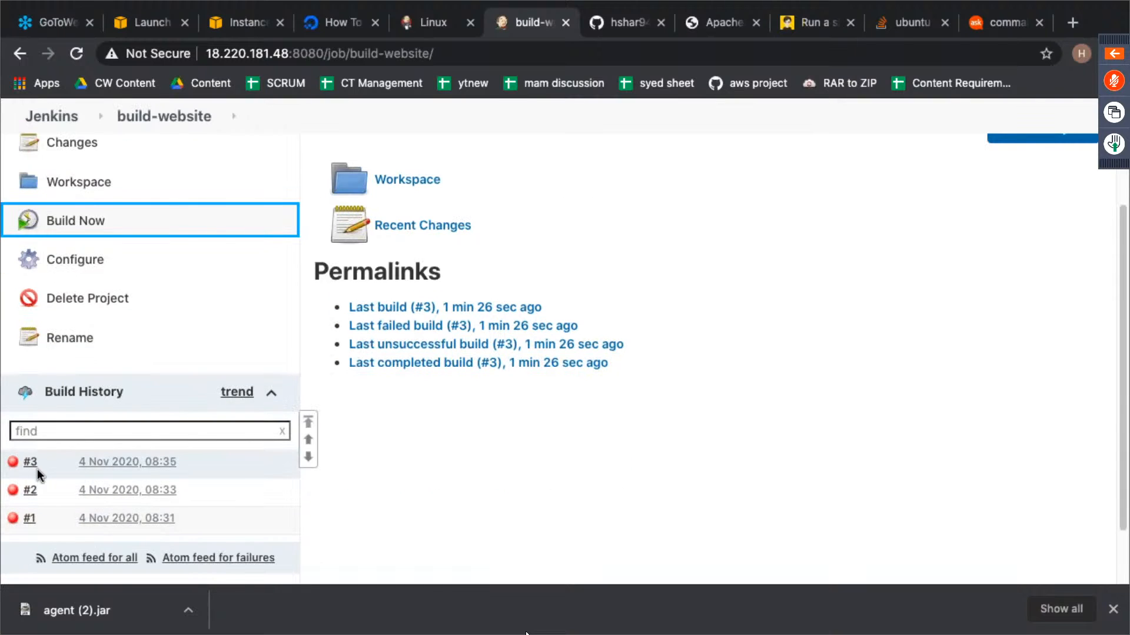
click(13, 464)
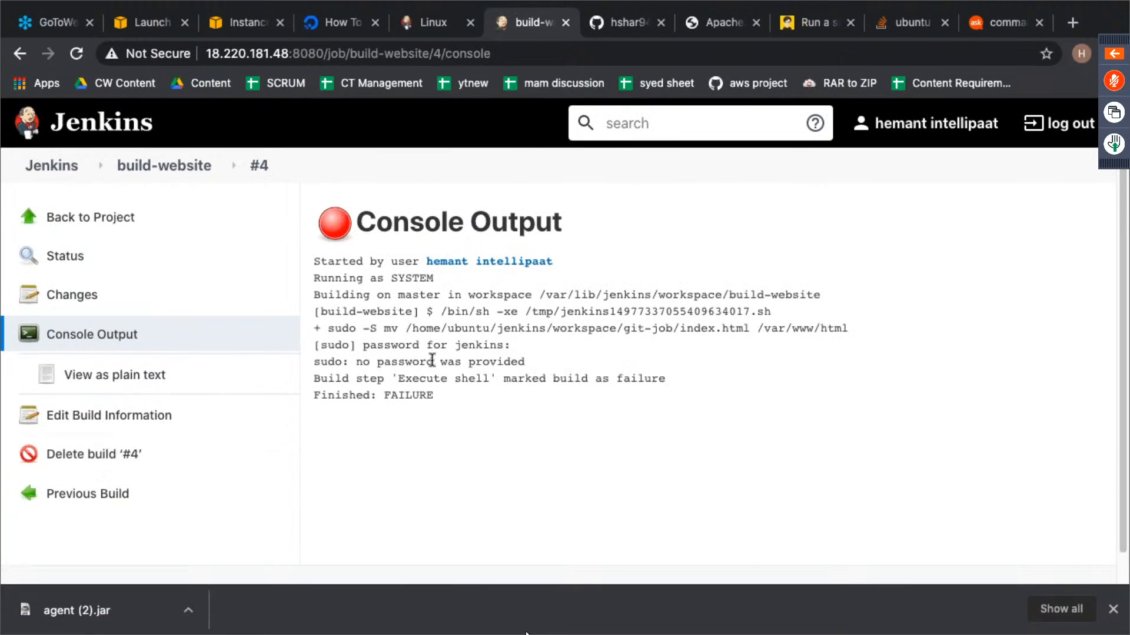
drag(363, 346, 466, 345)
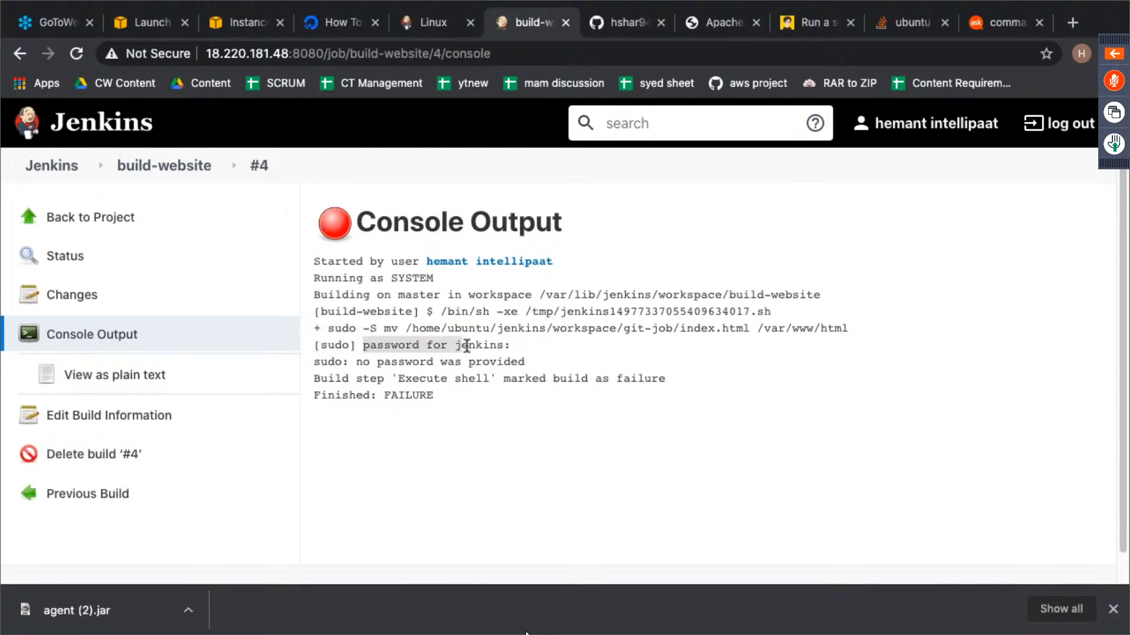
drag(361, 362, 523, 358)
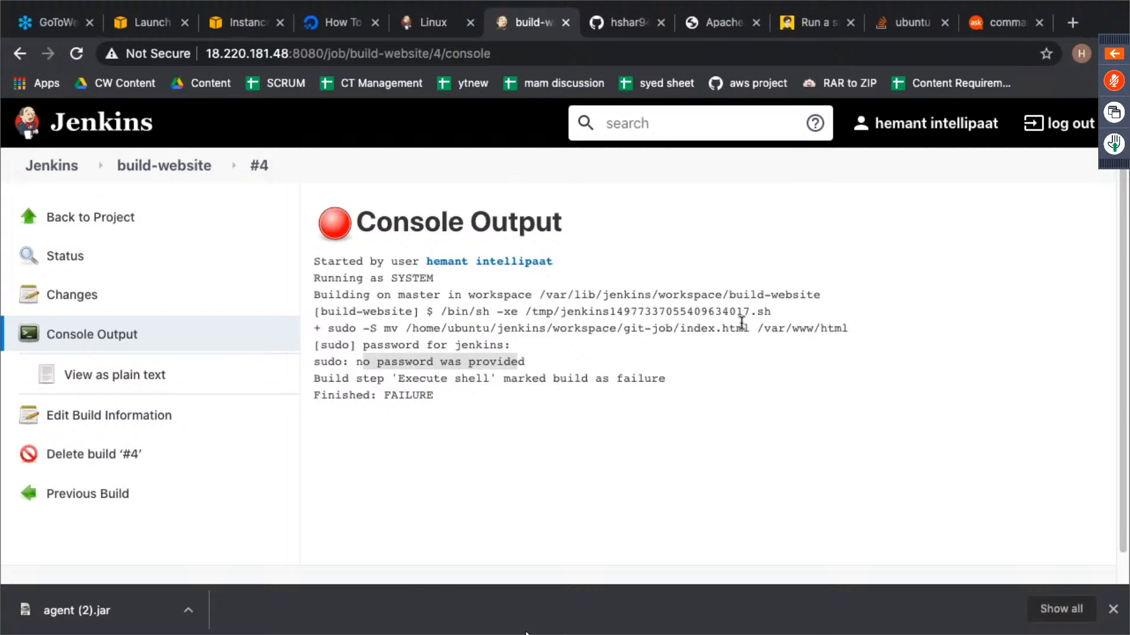
- Try entering "service jenkins res" in the slave's terminal, check the master's session and return to the build-website console output
key(ctrl+Left)
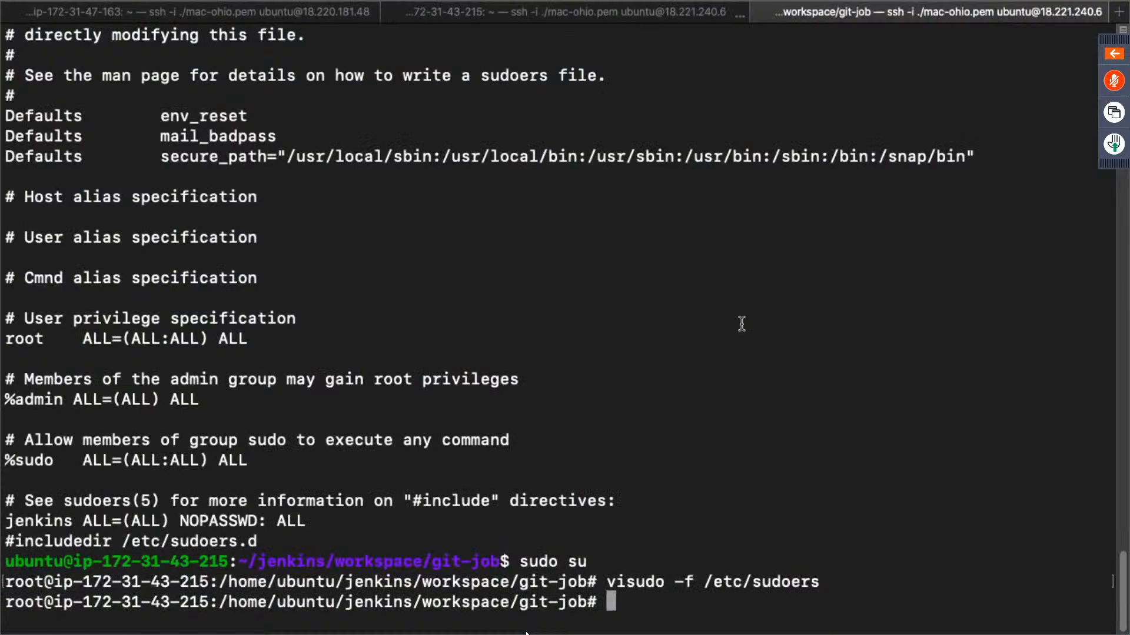
text(service jenk)
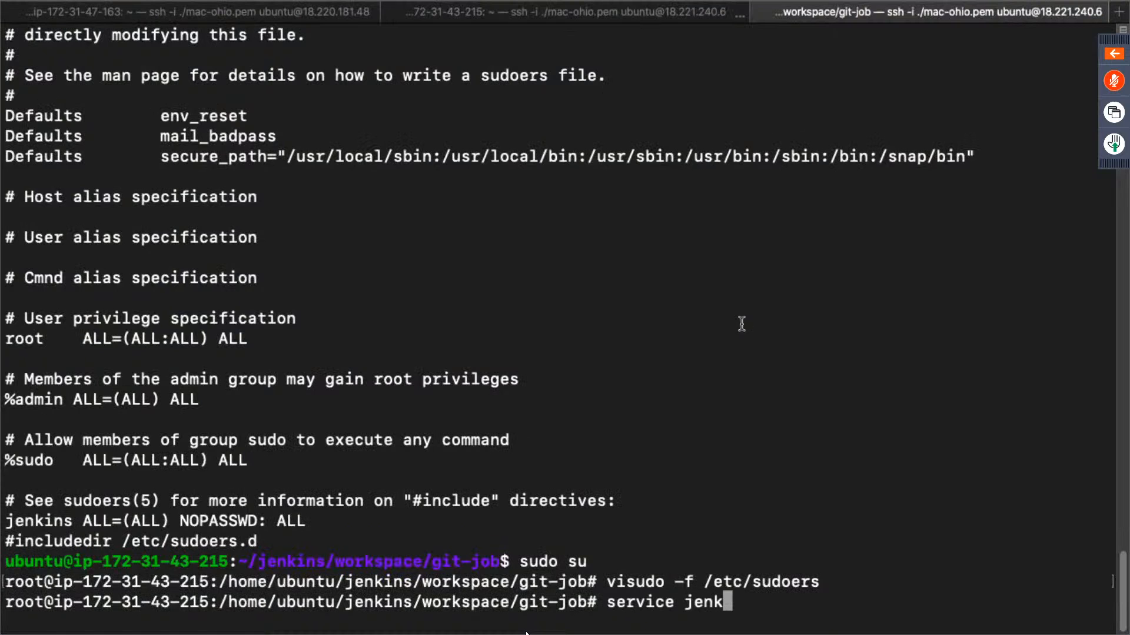
text(ins res)
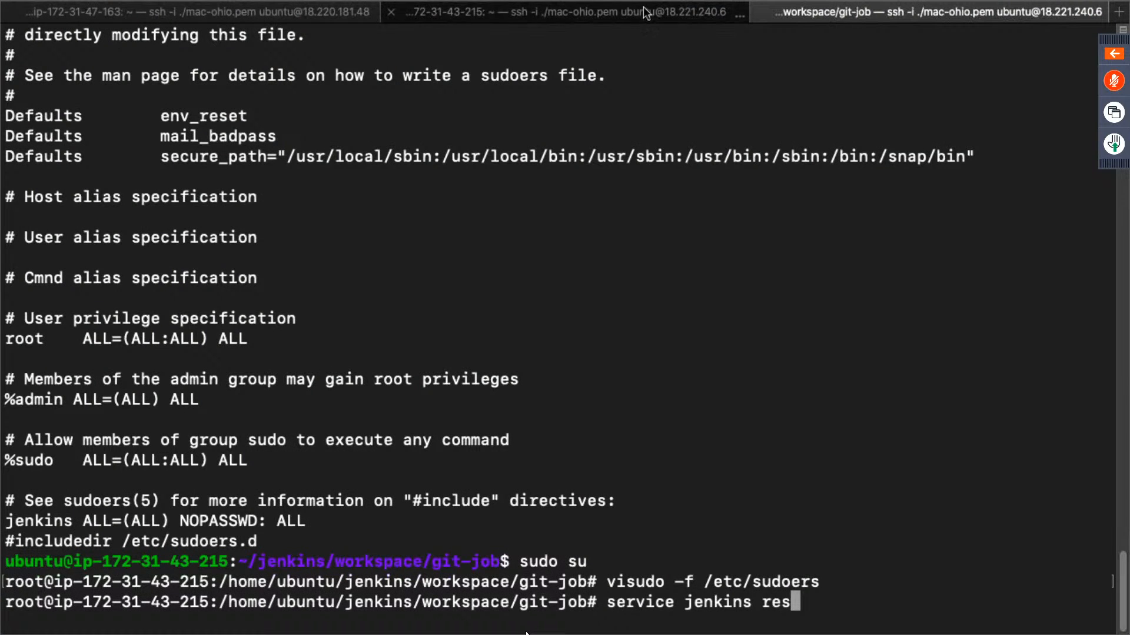
click(242, 17)
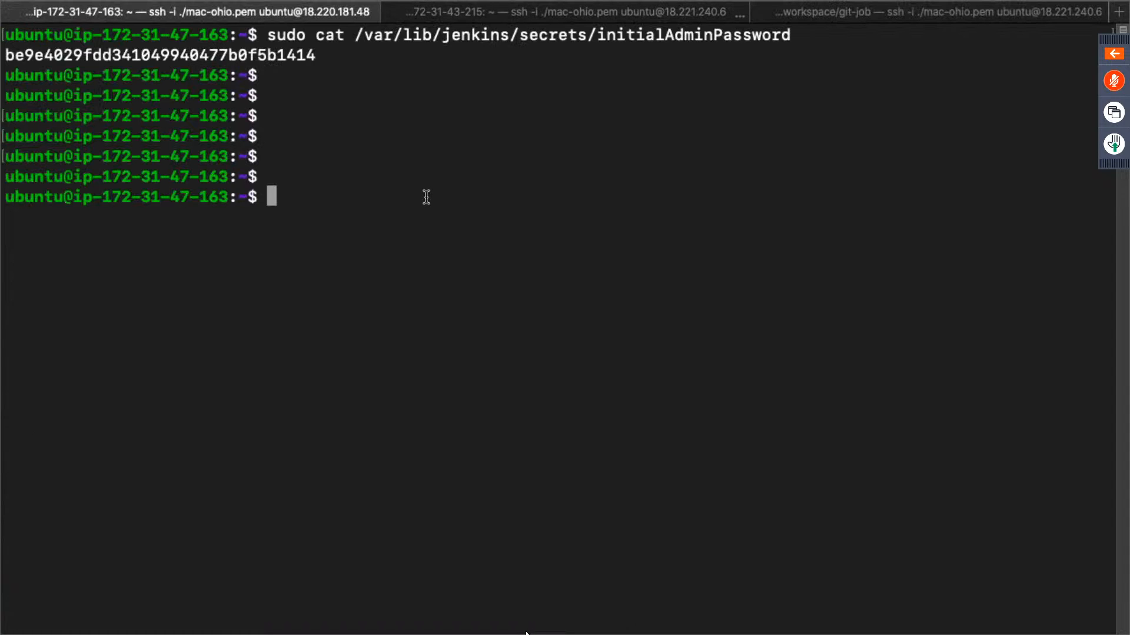
key(ctrl+Right)
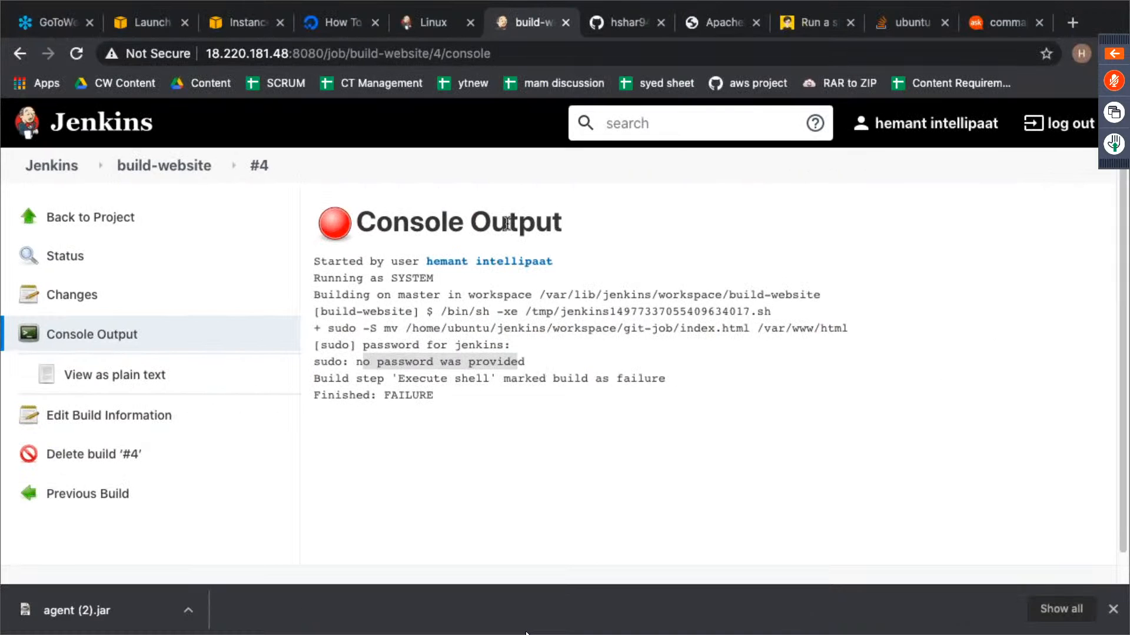
- Switch to the slave's terminal session and clear the unfinished "service jenkins res" command from the root prompt
key(ctrl+Left)
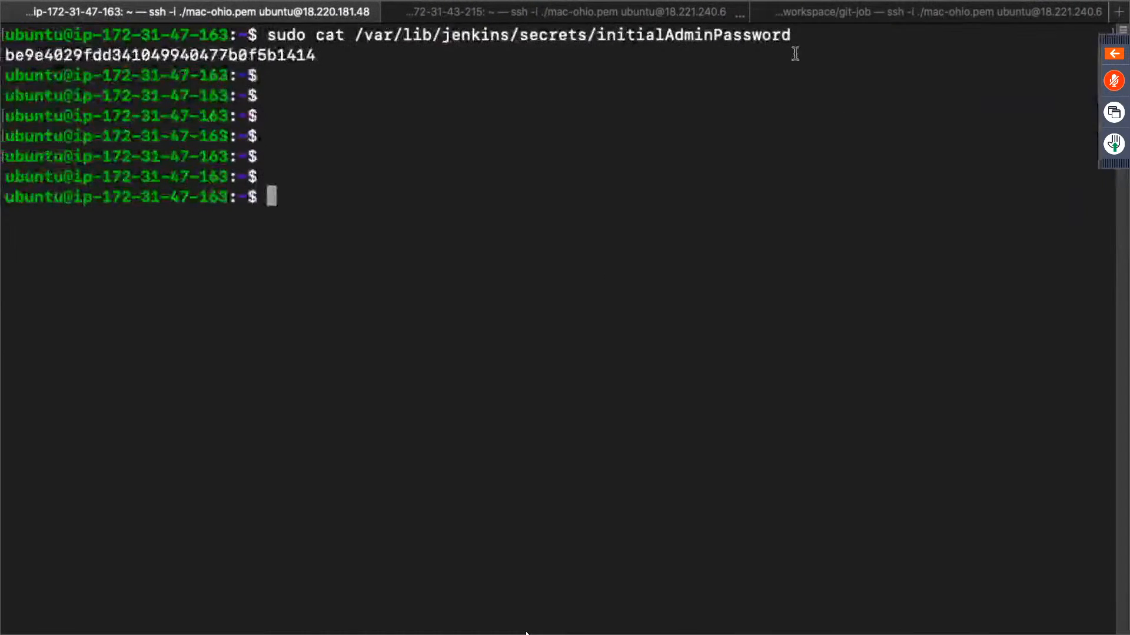
click(825, 17)
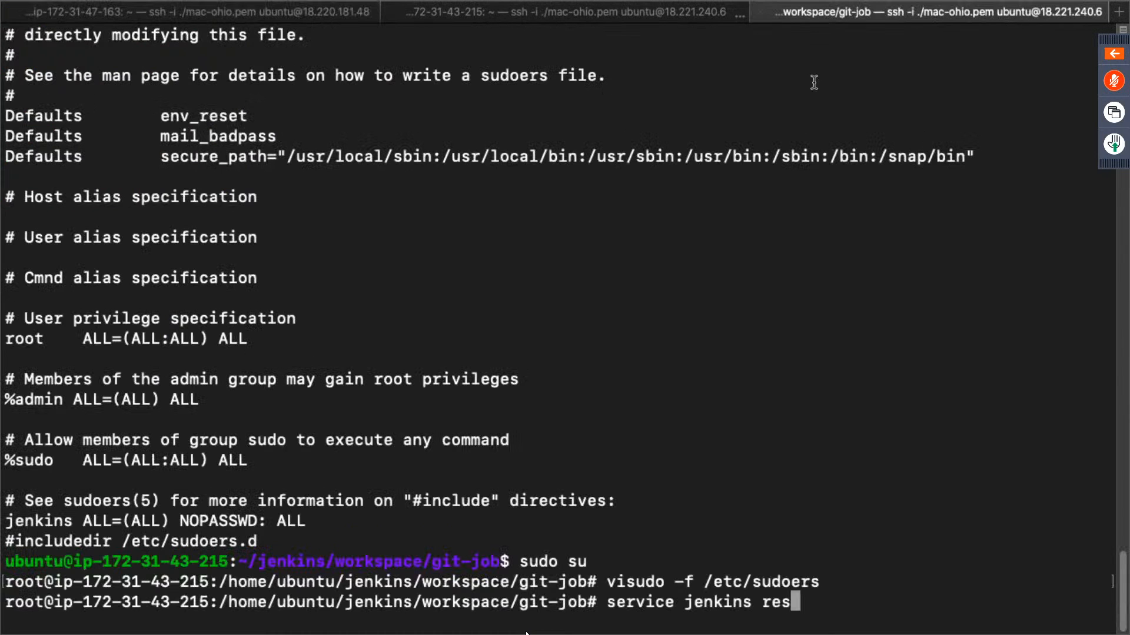
key(BackSpace)
key(BackSpace)
key(BackSpace)
key(BackSpace)
key(BackSpace)
key(BackSpace)
key(BackSpace)
key(BackSpace)
key(BackSpace)
key(BackSpace)
key(BackSpace)
key(BackSpace)
key(BackSpace)
key(BackSpace)
key(BackSpace)
key(BackSpace)
key(BackSpace)
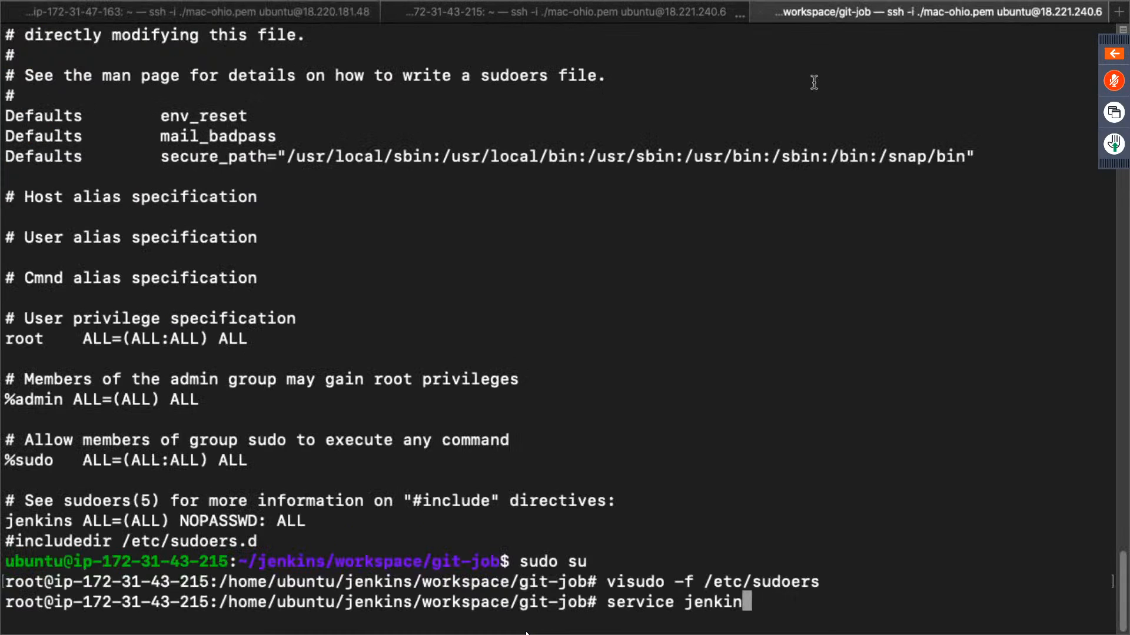
key(BackSpace)
key(BackSpace)
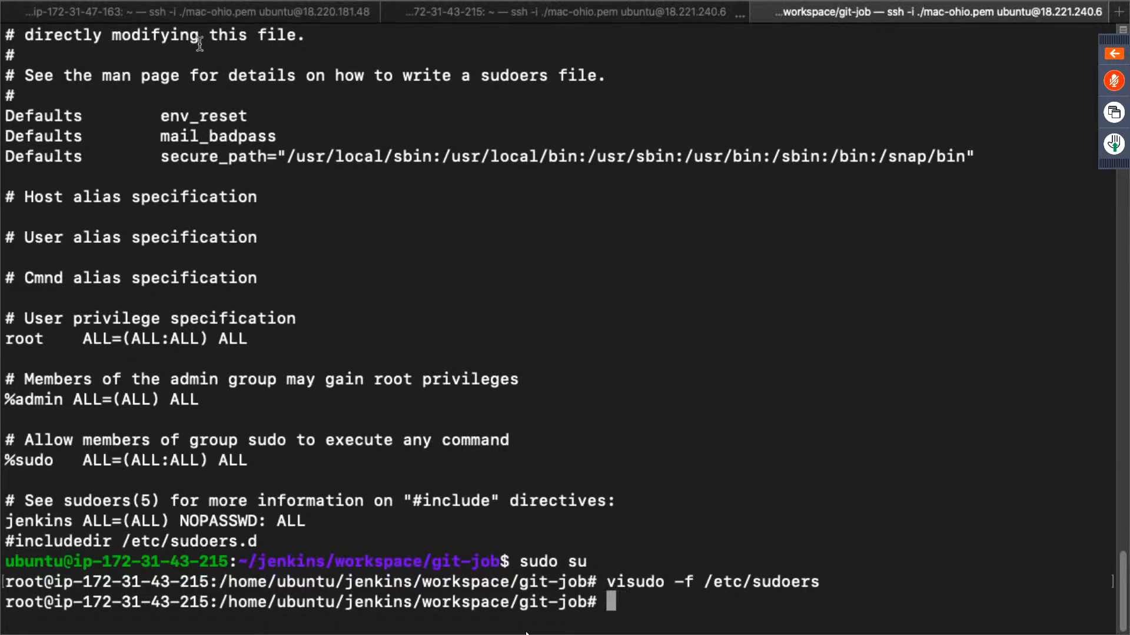
- Check the master's terminal session, then copy the sudo su and visudo commands from the Stack Overflow answer on Jenkins sudo authentication errors
click(195, 17)
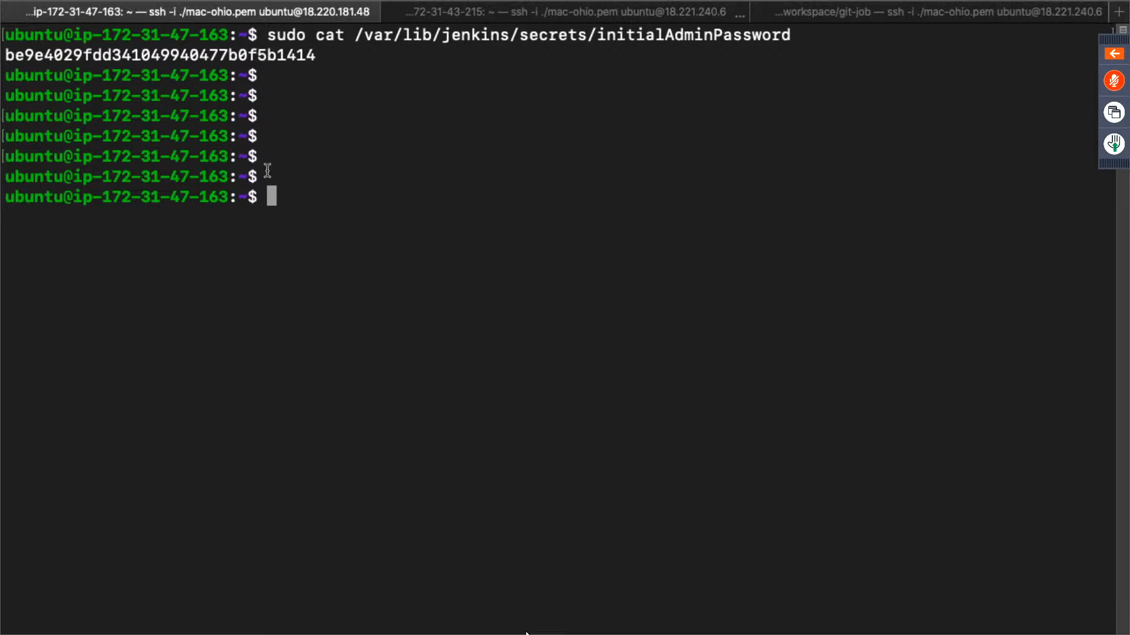
text(sudo)
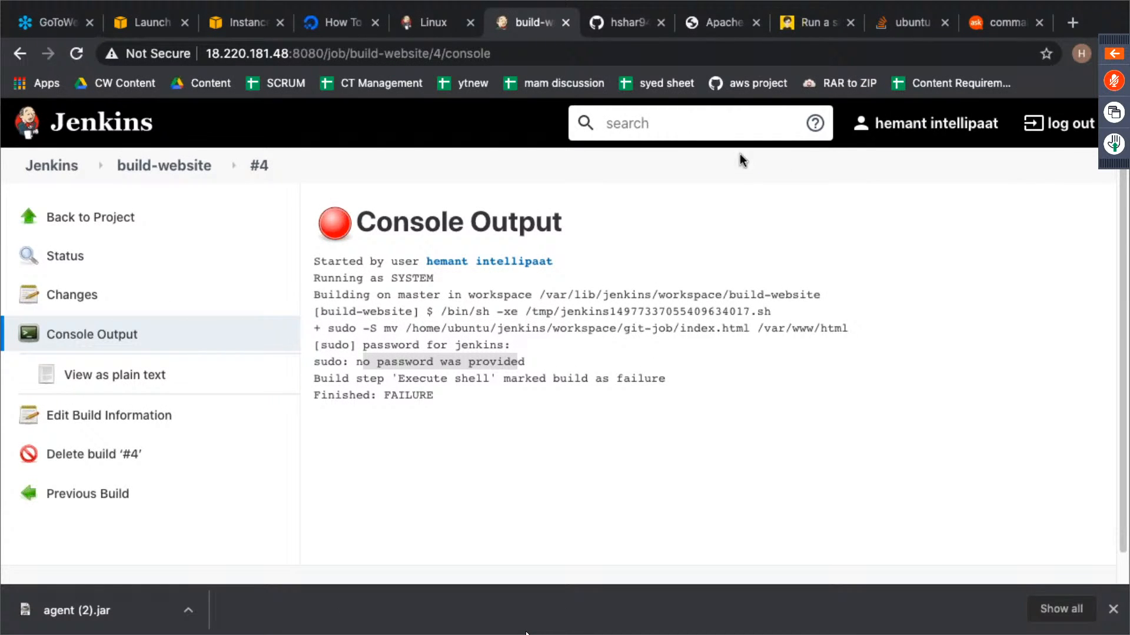
click(991, 22)
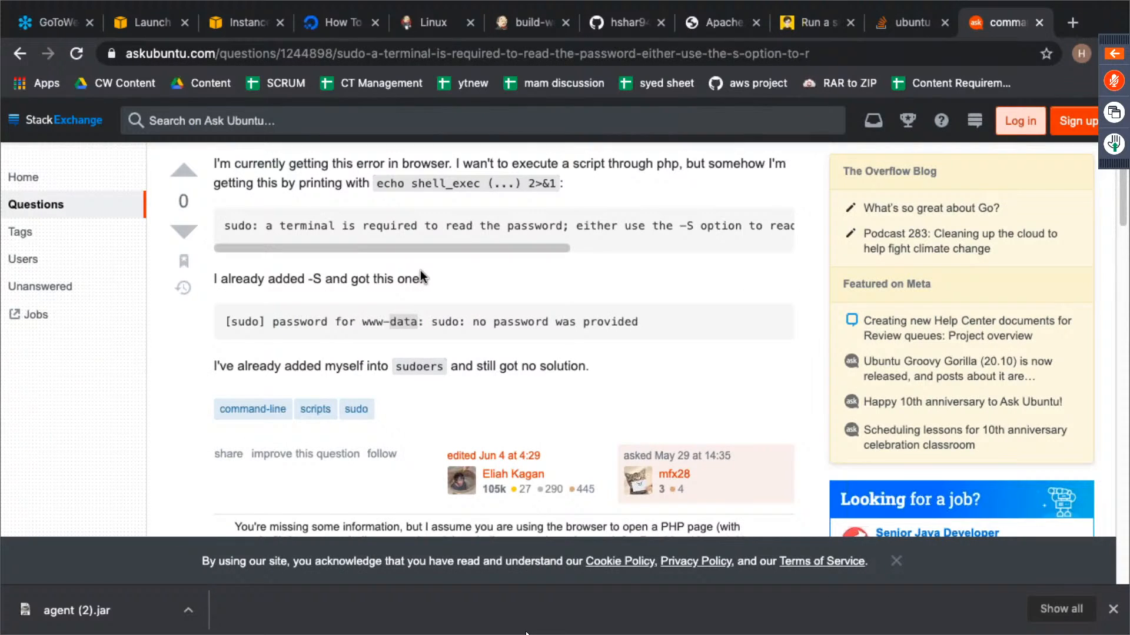
scroll(415, 269, down, 1)
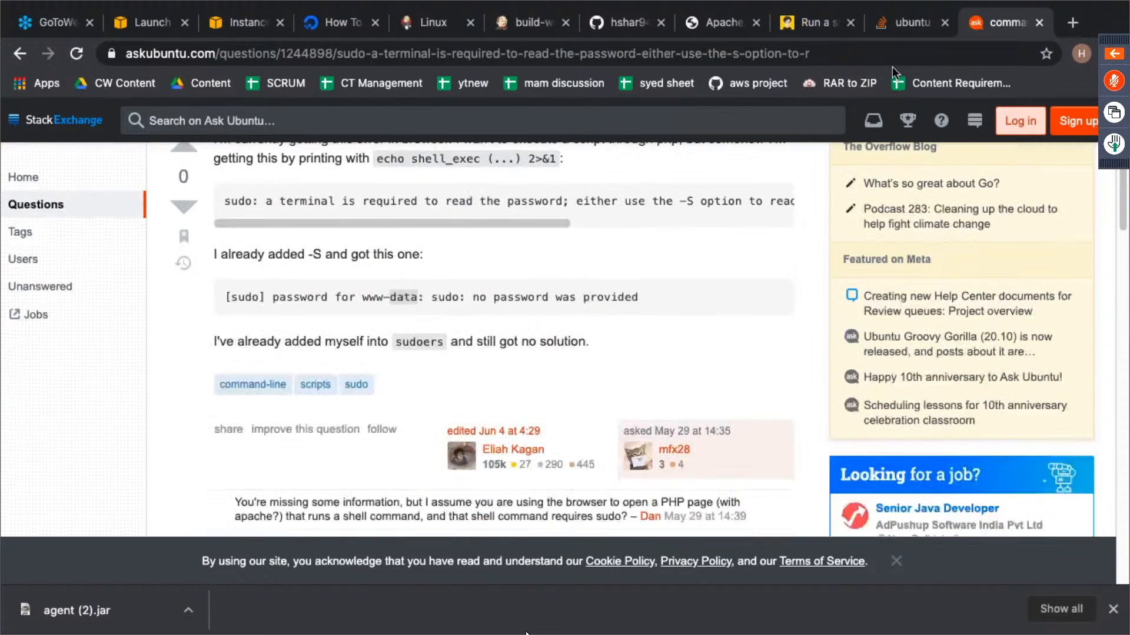
click(900, 23)
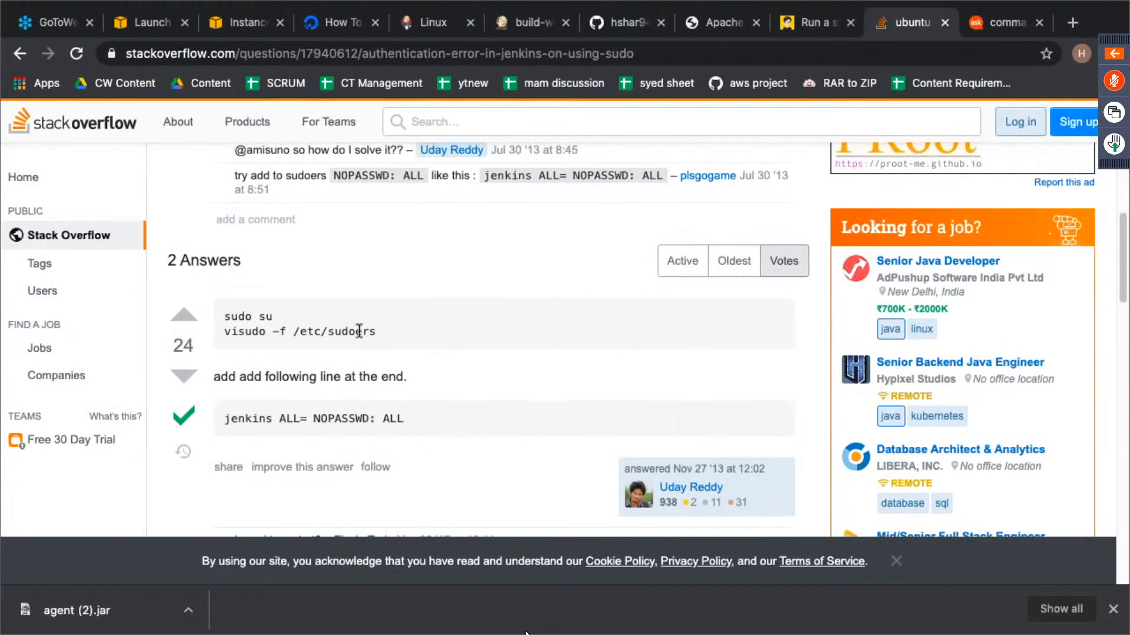
drag(383, 331, 214, 316)
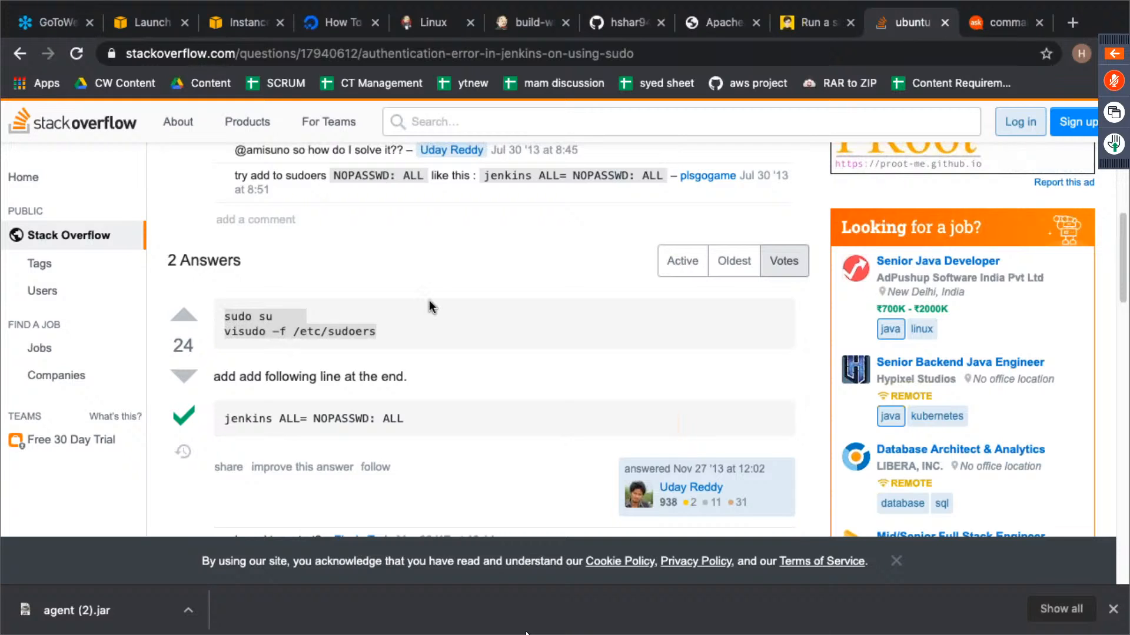
- Switch the master's terminal session to root with "sudo su" and open the sudoers file with "visudo -f /etc/sudoers"
key(super+Tab)
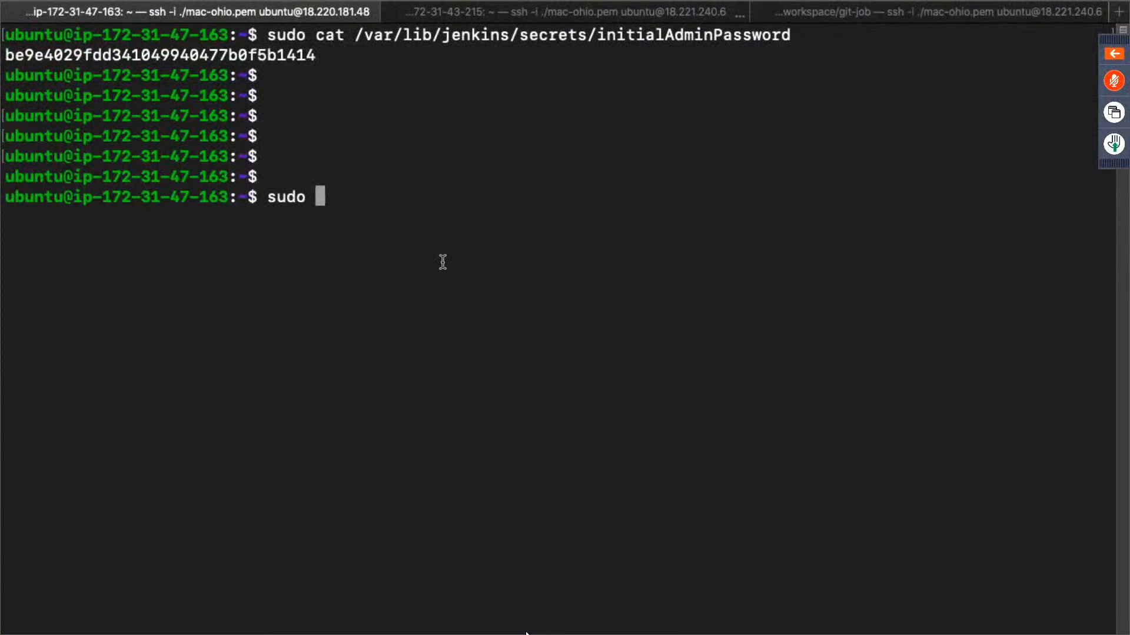
key(BackSpace)
key(BackSpace)
key(BackSpace)
key(BackSpace)
key(BackSpace)
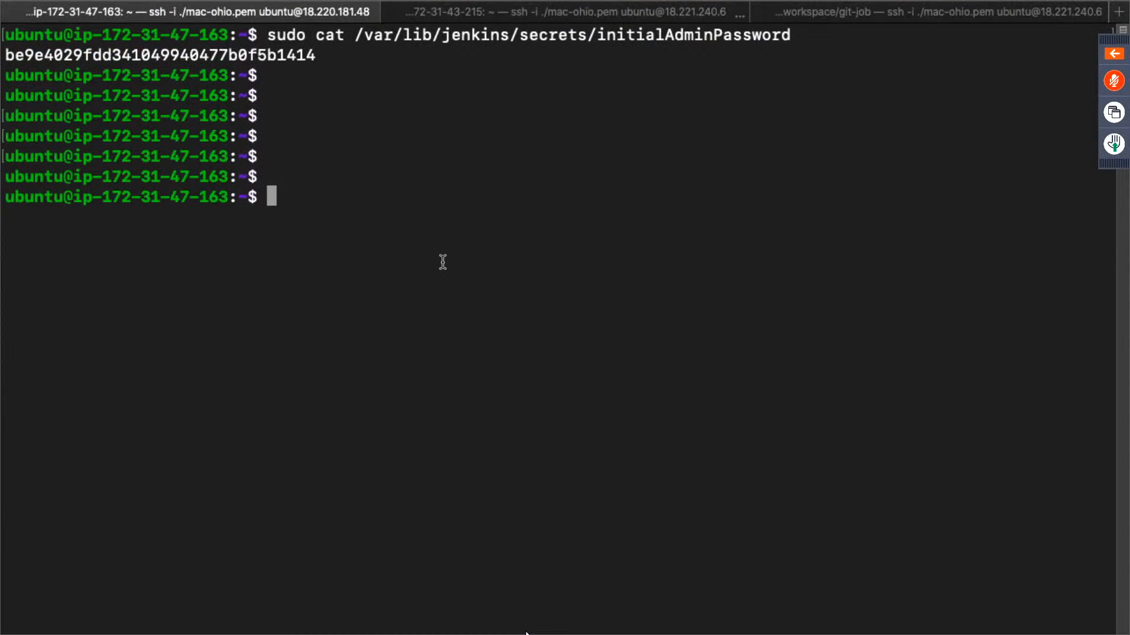
text(sudo su)
key(Return)
text(visudo -f /etc/sudoers)
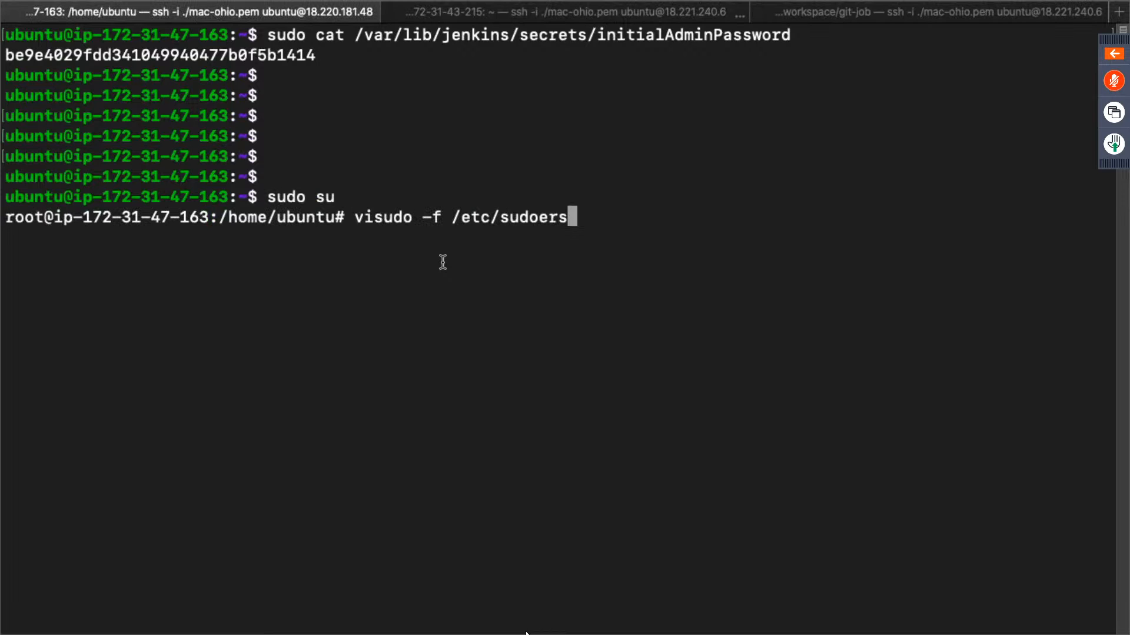
key(Return)
- Add the Stack Overflow line "jenkins ALL= NOPASSWD: ALL" below the "#include" directives comment in the master's sudoers file and save it
key(Down)
key(Down)
key(Down)
key(Down)
key(Down)
key(Down)
key(Down)
key(Down)
key(Down)
key(Down)
key(Down)
key(Down)
key(Down)
key(Down)
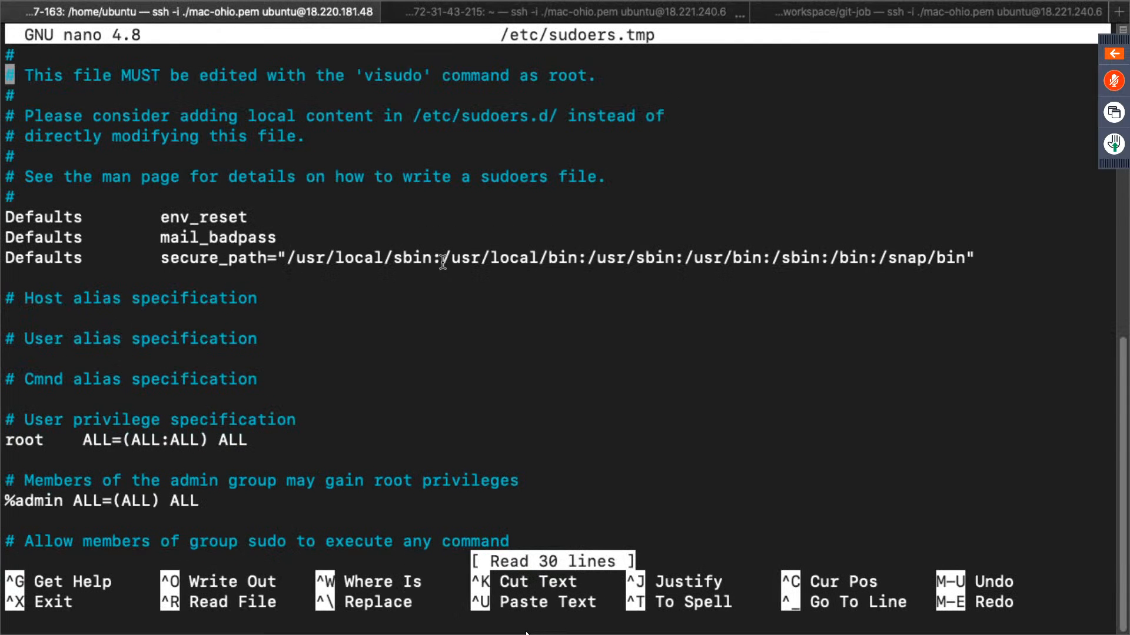
key(Down)
key(Down)
key(Down)
key(Down)
key(Down)
key(Down)
key(Down)
key(Down)
key(Down)
key(Down)
key(Down)
key(Down)
key(Down)
key(Down)
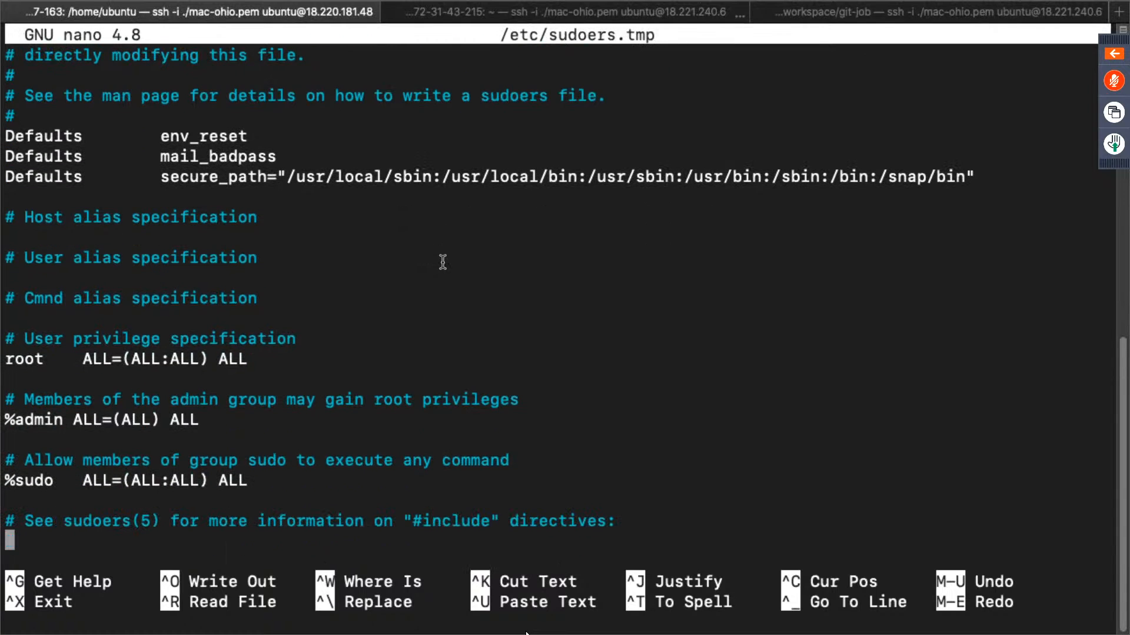
key(ctrl+Right)
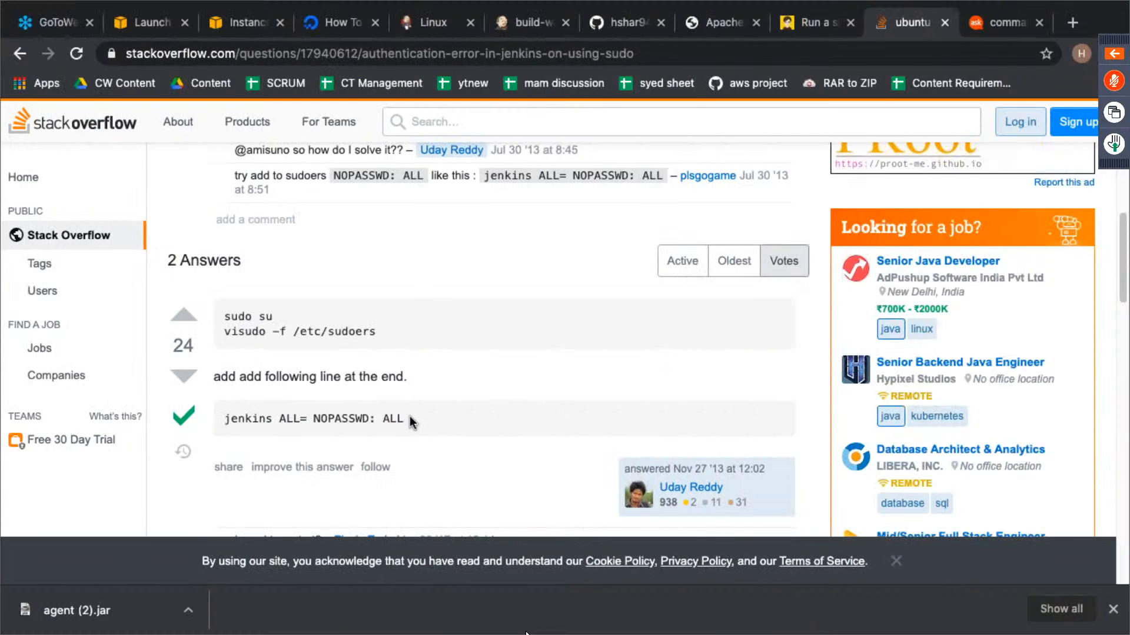
drag(406, 419, 226, 422)
key(super+c)
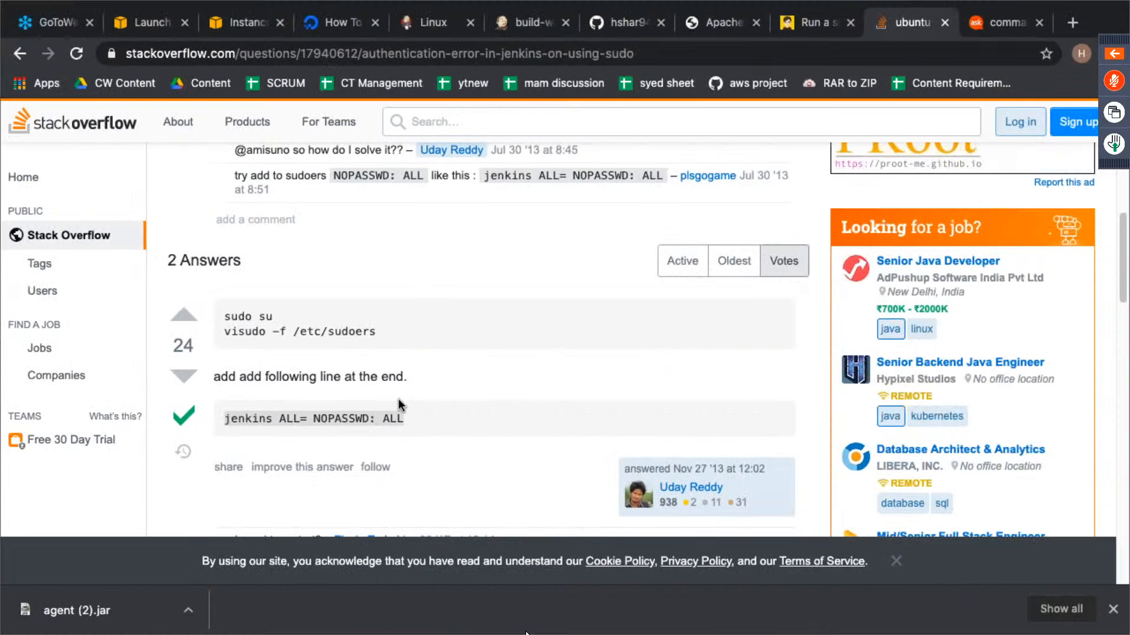
key(ctrl+Left)
key(super+v)
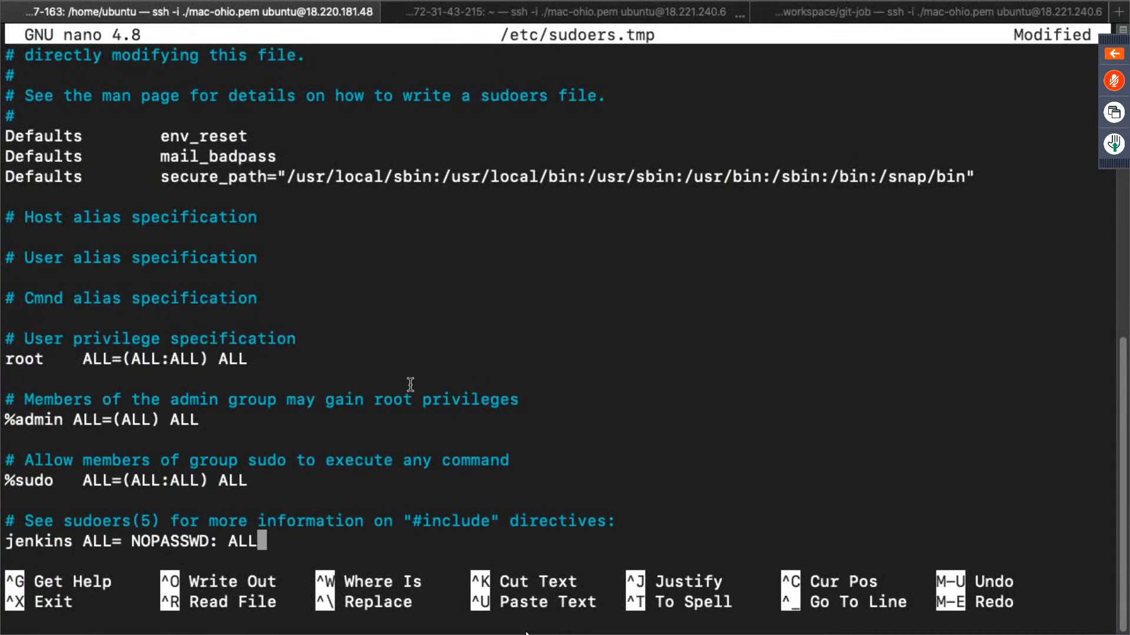
key(ctrl+x)
key(y)
key(Return)
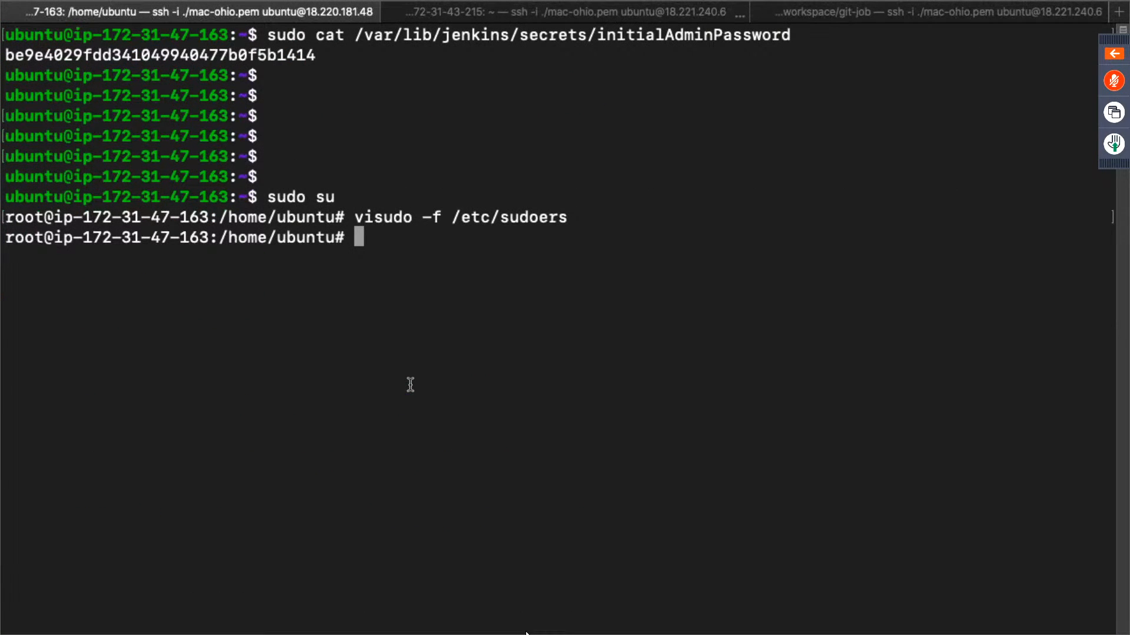
- Return to Jenkins, run build-website with the master's updated sudoers file and open the new build's console output
key(ctrl+Right)
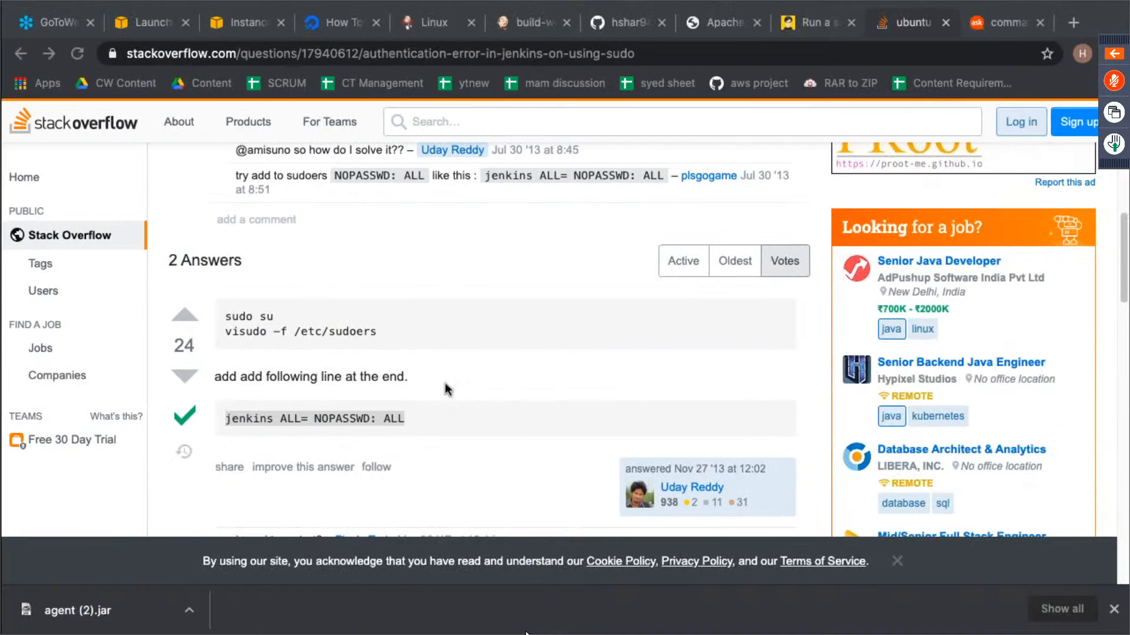
click(559, 27)
click(101, 221)
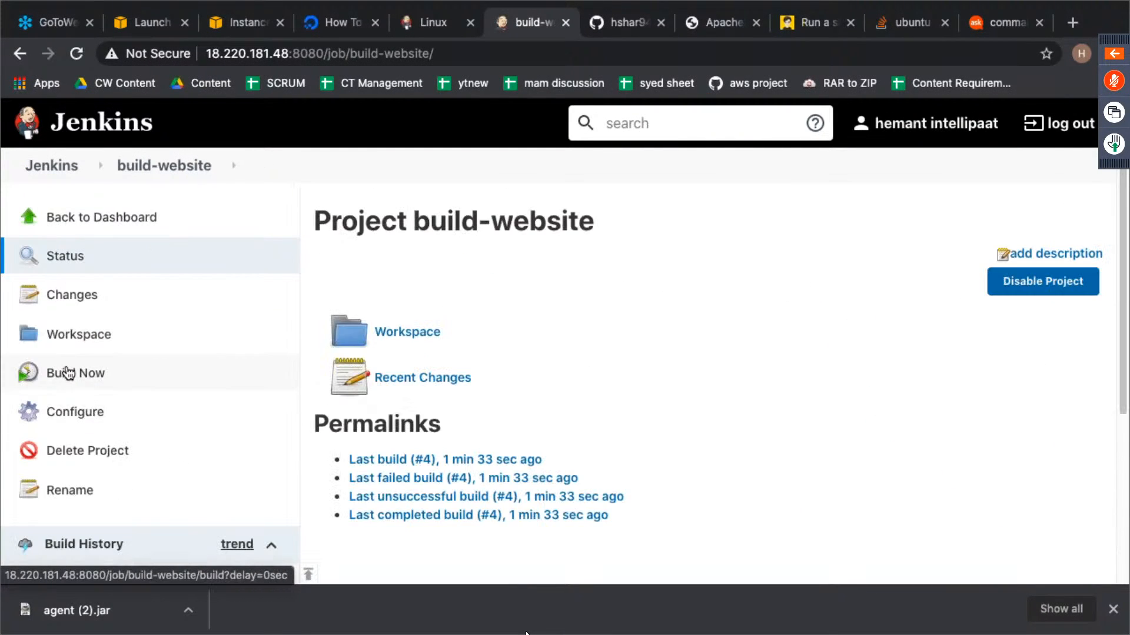
click(69, 373)
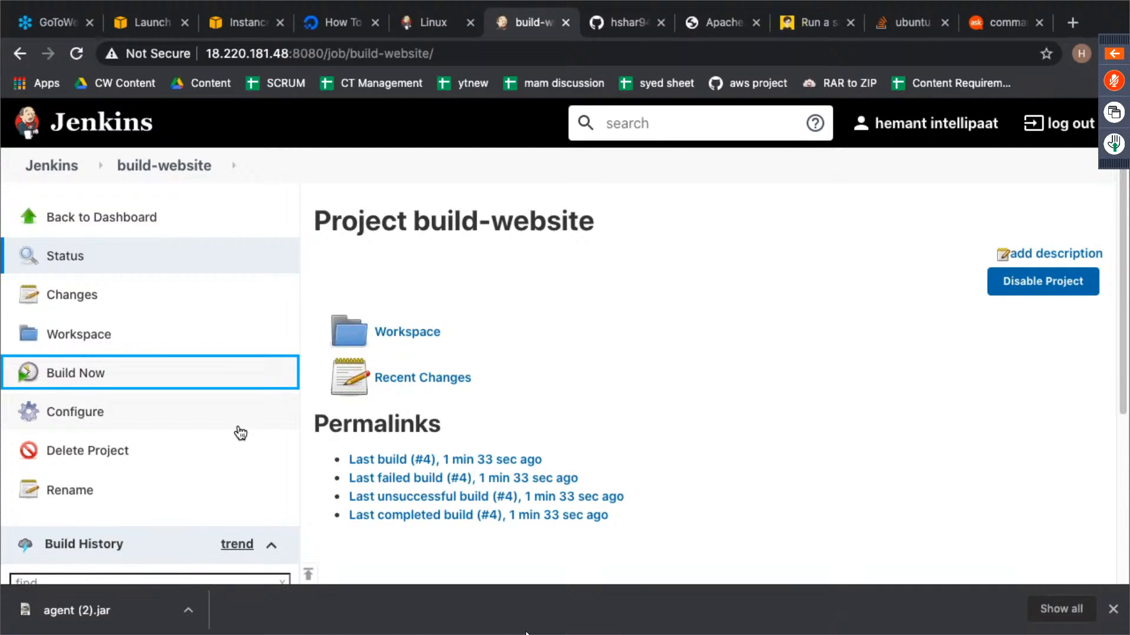
scroll(238, 430, down, 3)
scroll(202, 460, down, 1)
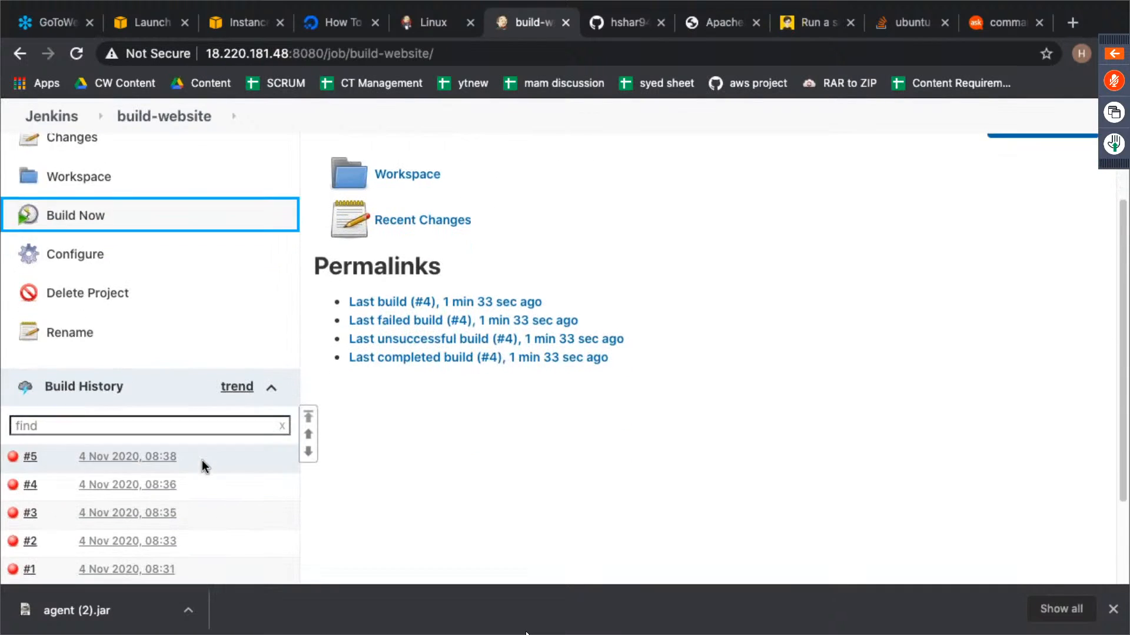
click(16, 461)
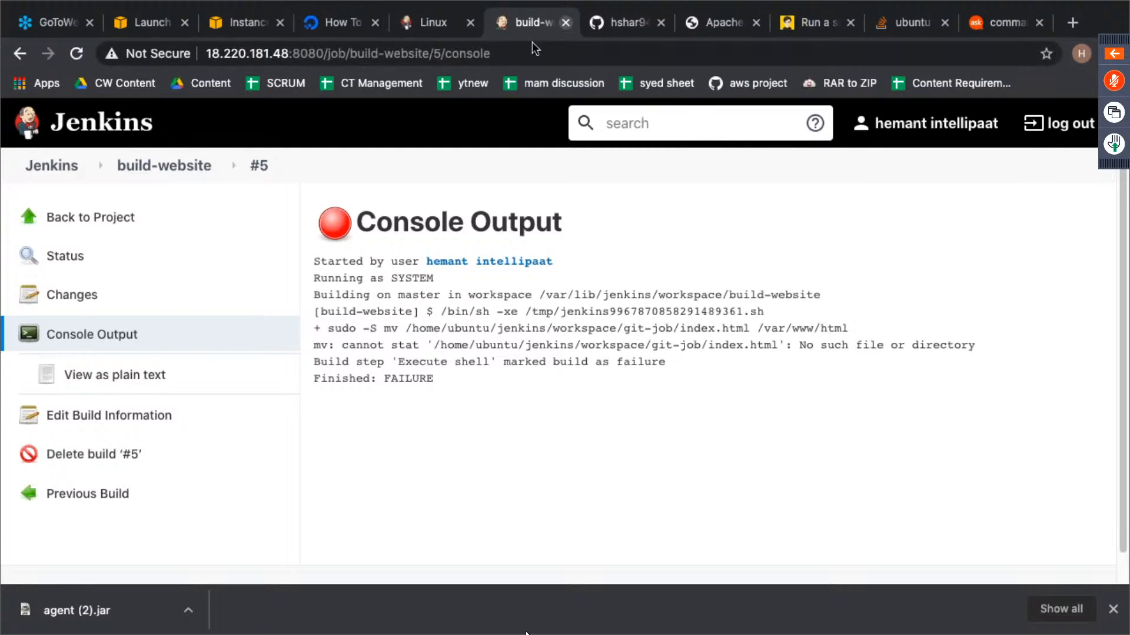
- Restrict where the build-website project can be run to the label slave-1 and save the configuration
click(99, 219)
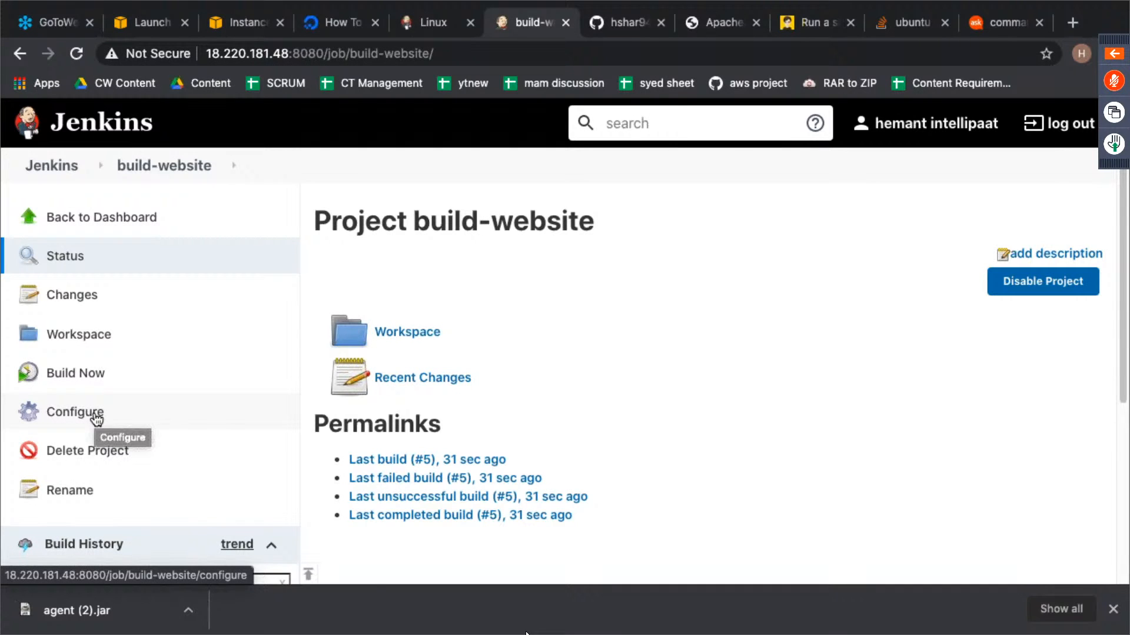
click(96, 419)
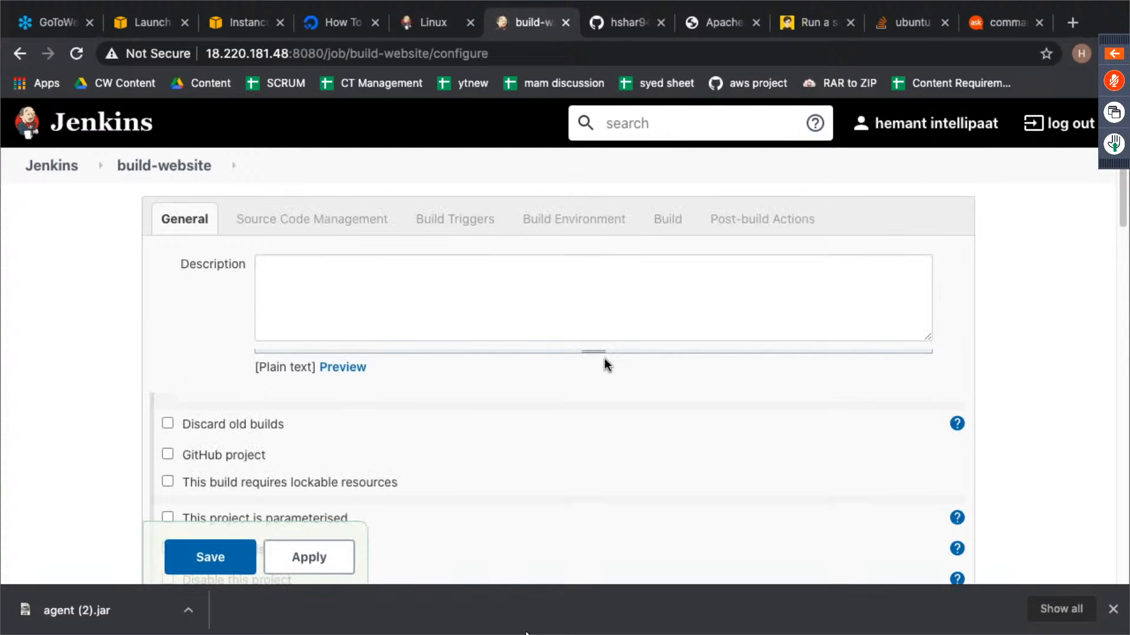
scroll(605, 359, down, 3)
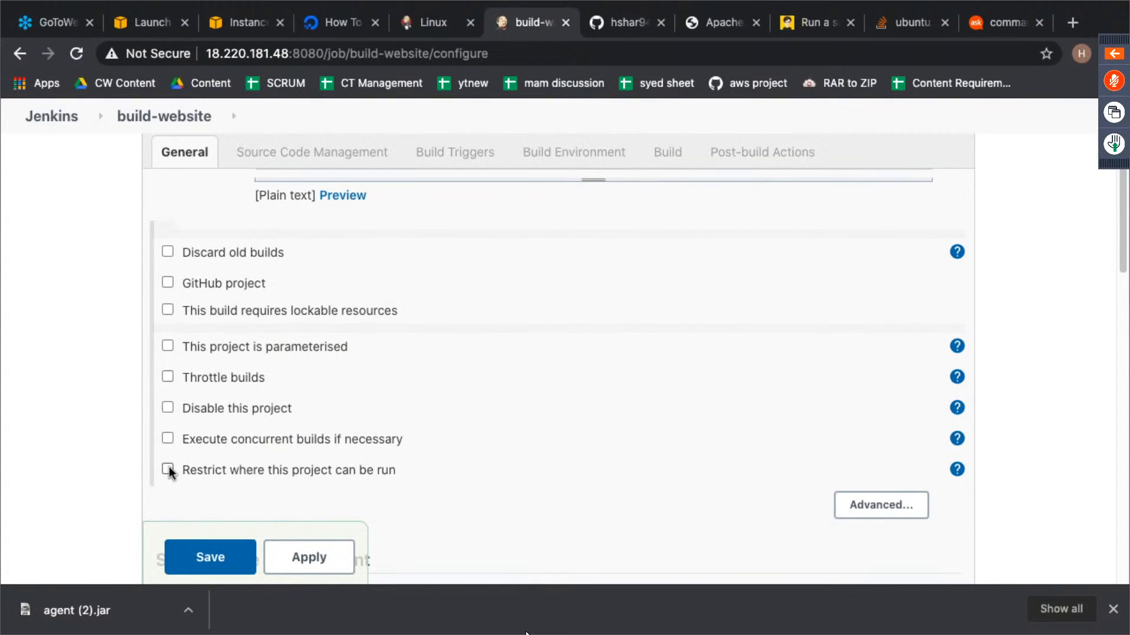
click(167, 469)
scroll(227, 476, down, 2)
click(513, 383)
text(s)
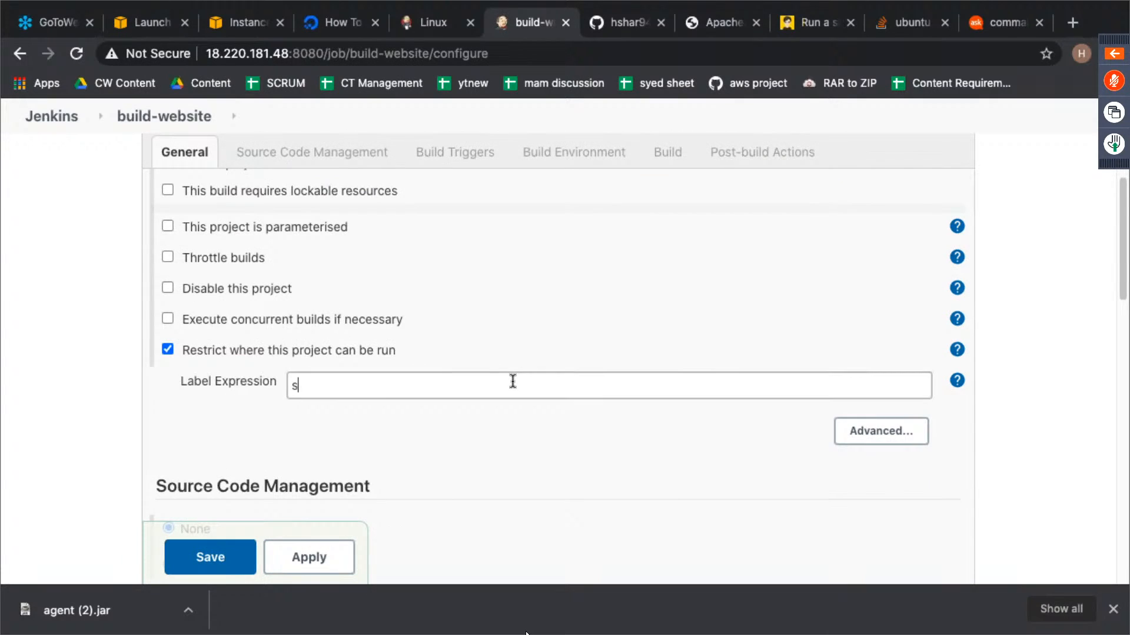
text(lav)
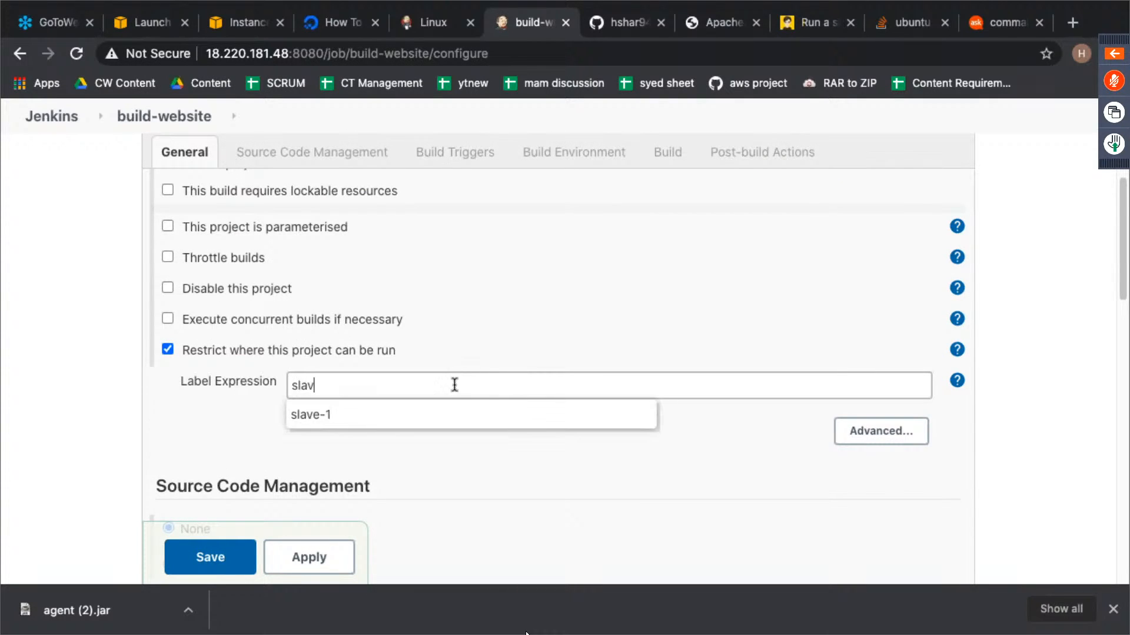
click(377, 421)
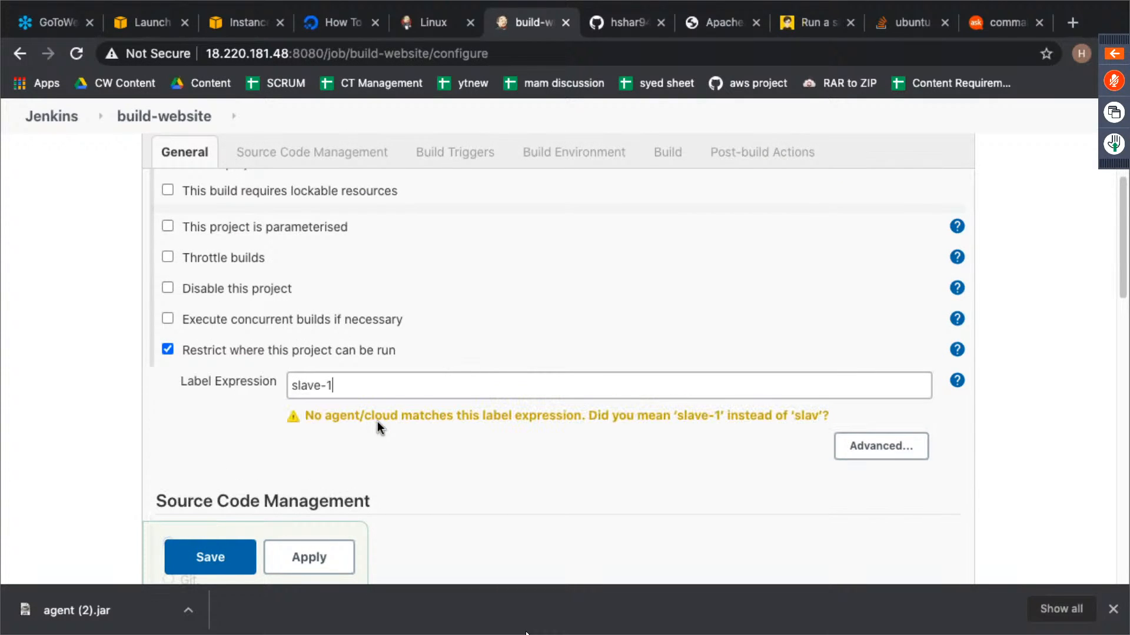
click(514, 451)
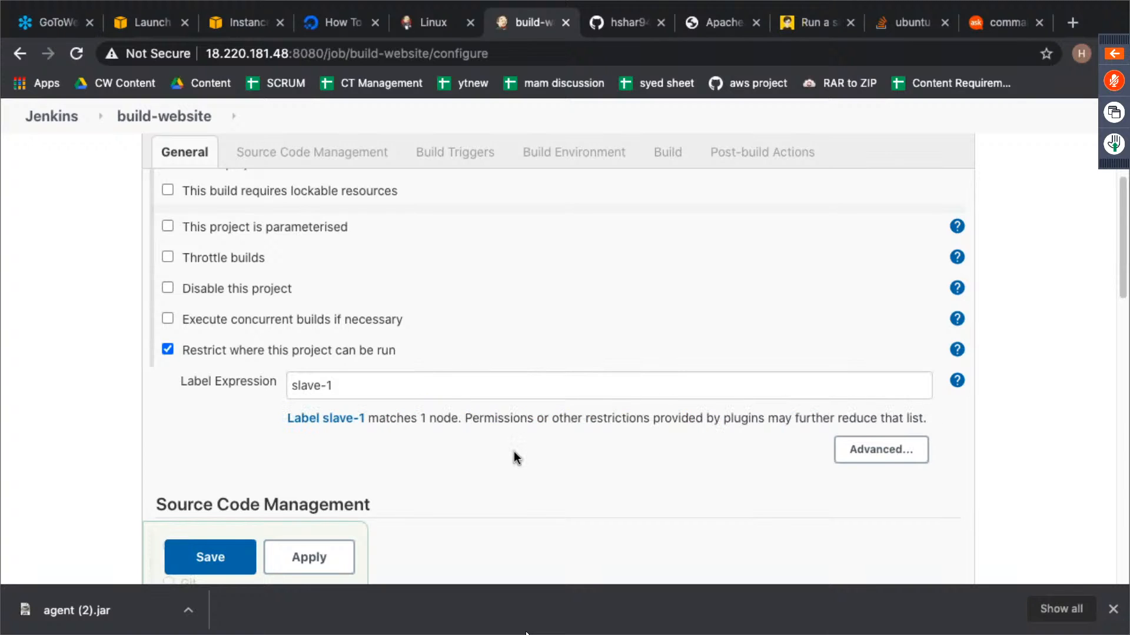
scroll(520, 449, down, 10)
click(207, 462)
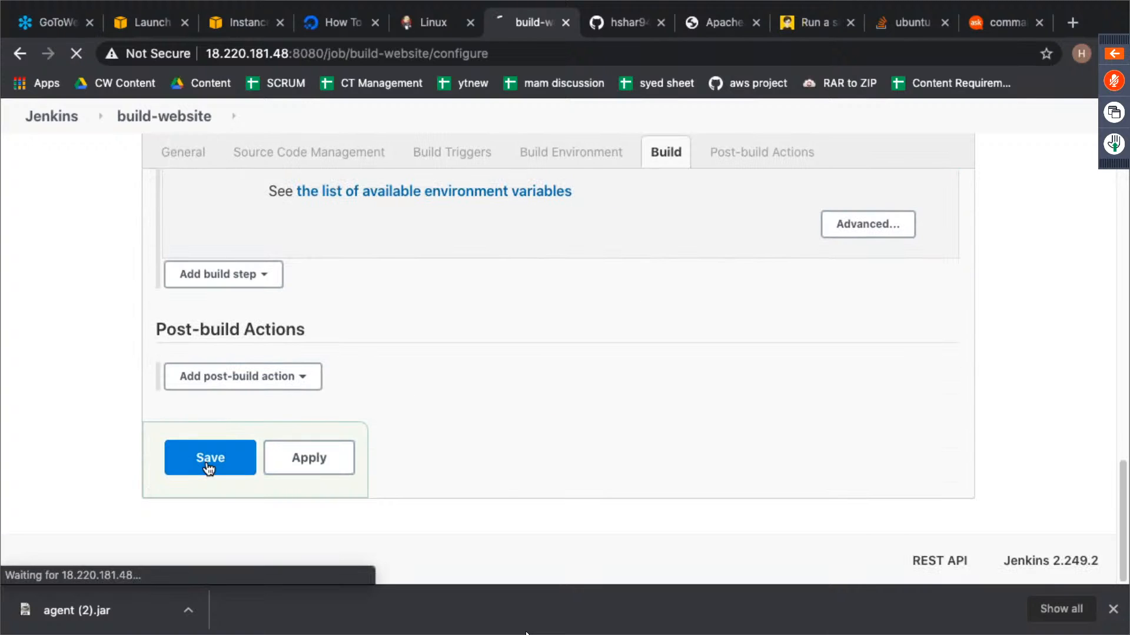
- Build the build-website project on slave-1 and open the console output of build #6
click(111, 381)
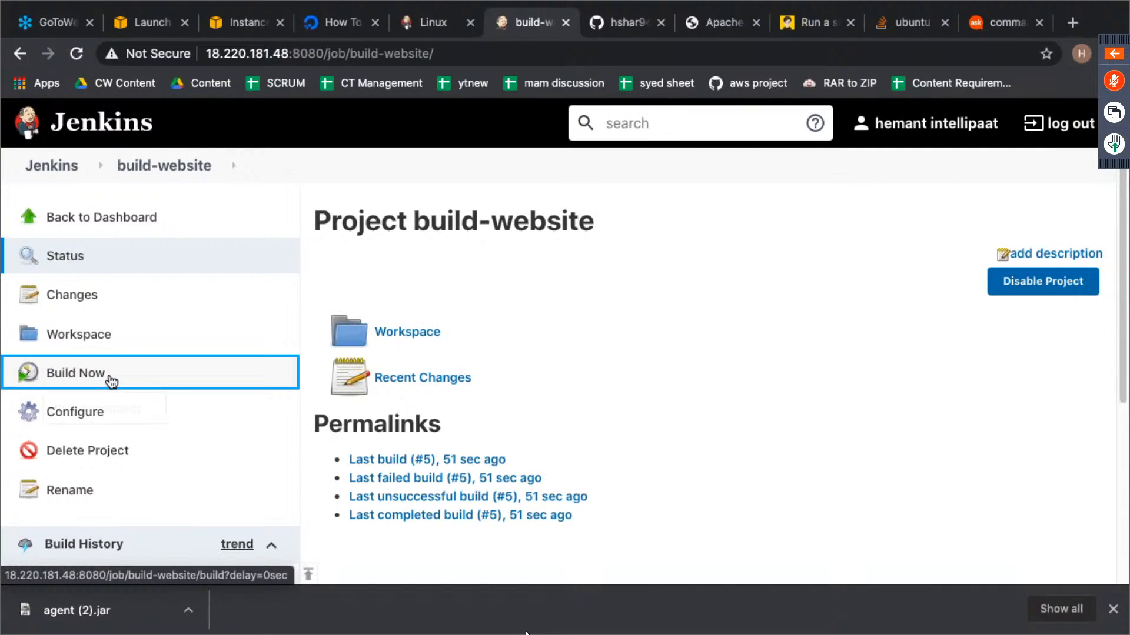
scroll(566, 345, down, 5)
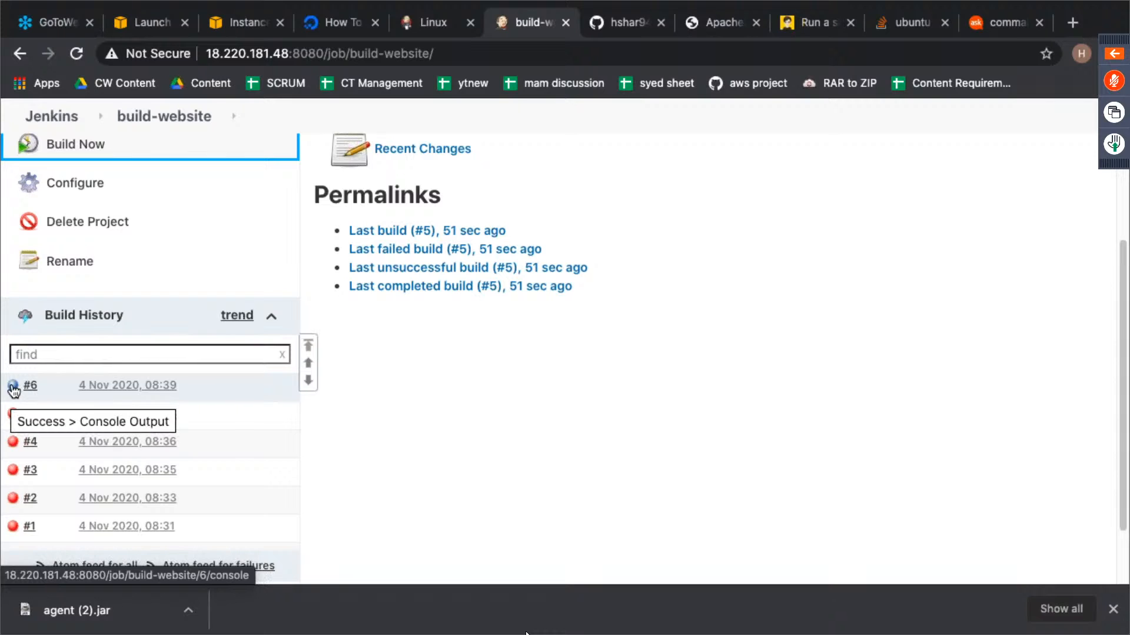
click(15, 392)
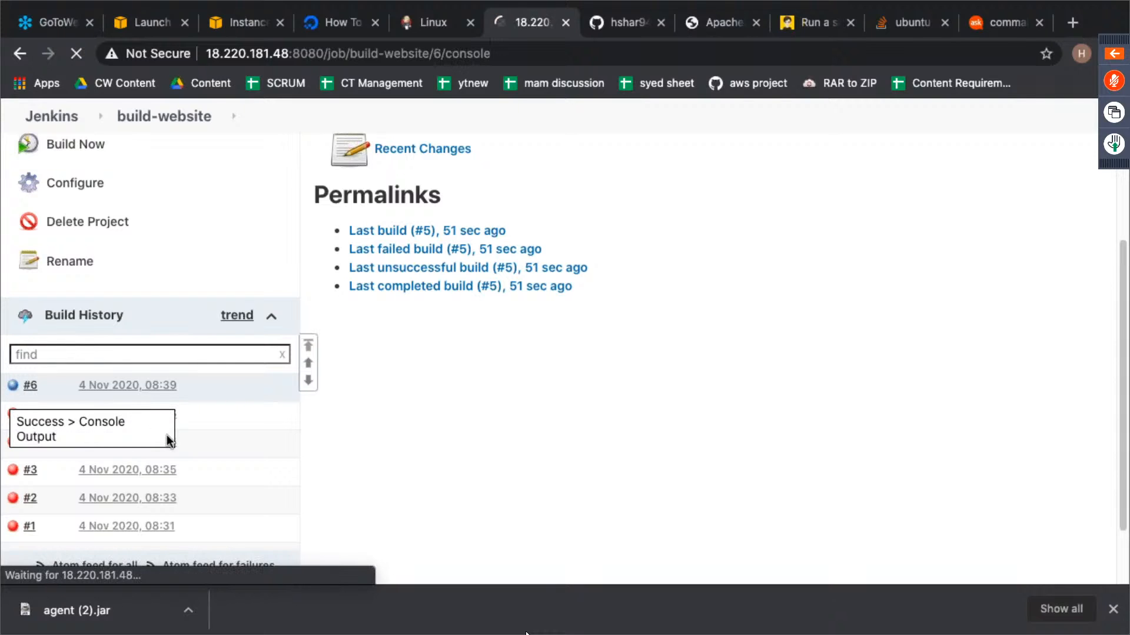
- Check the result in build #6's console output, then reload the Apache page at 18.221.240.6 and examine its heading
double_click(404, 345)
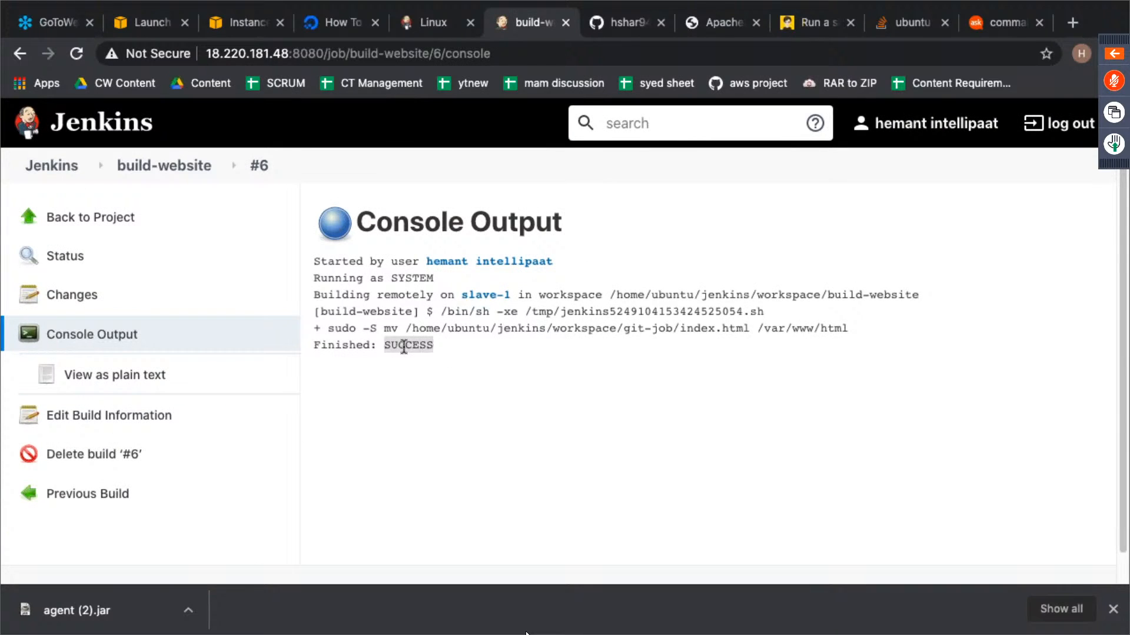
click(648, 397)
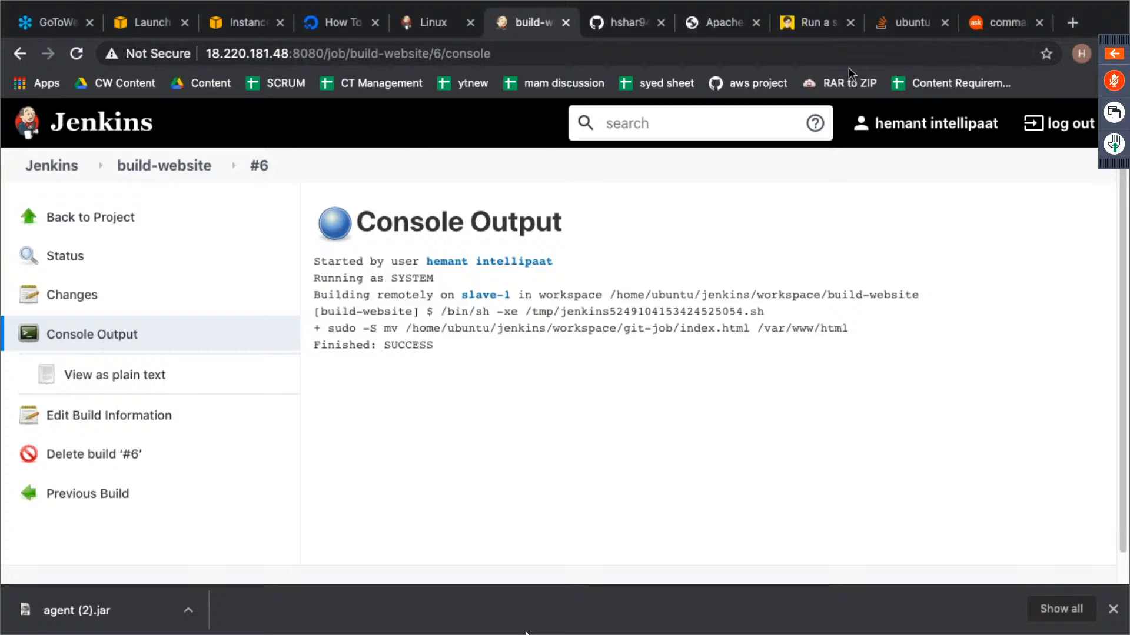
click(724, 23)
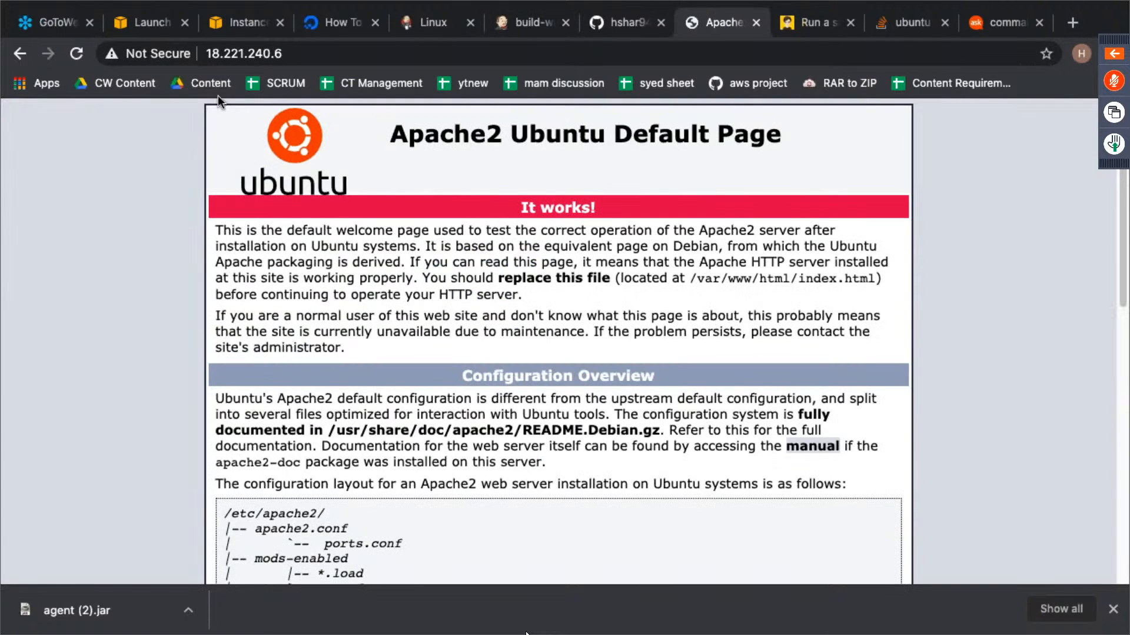
click(77, 57)
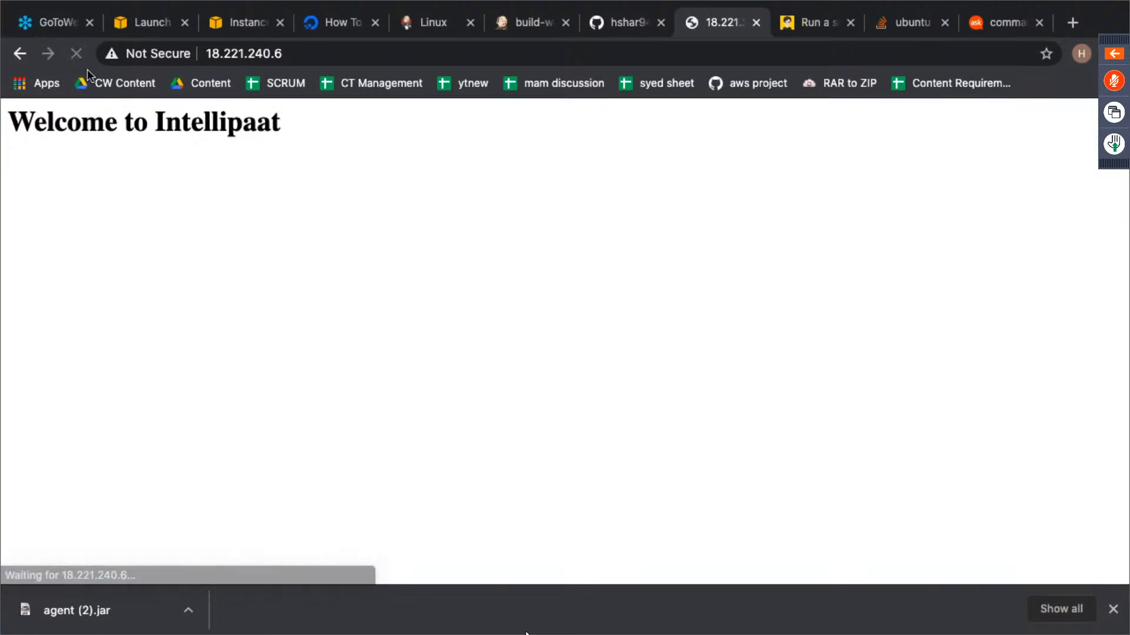
drag(289, 123, 19, 134)
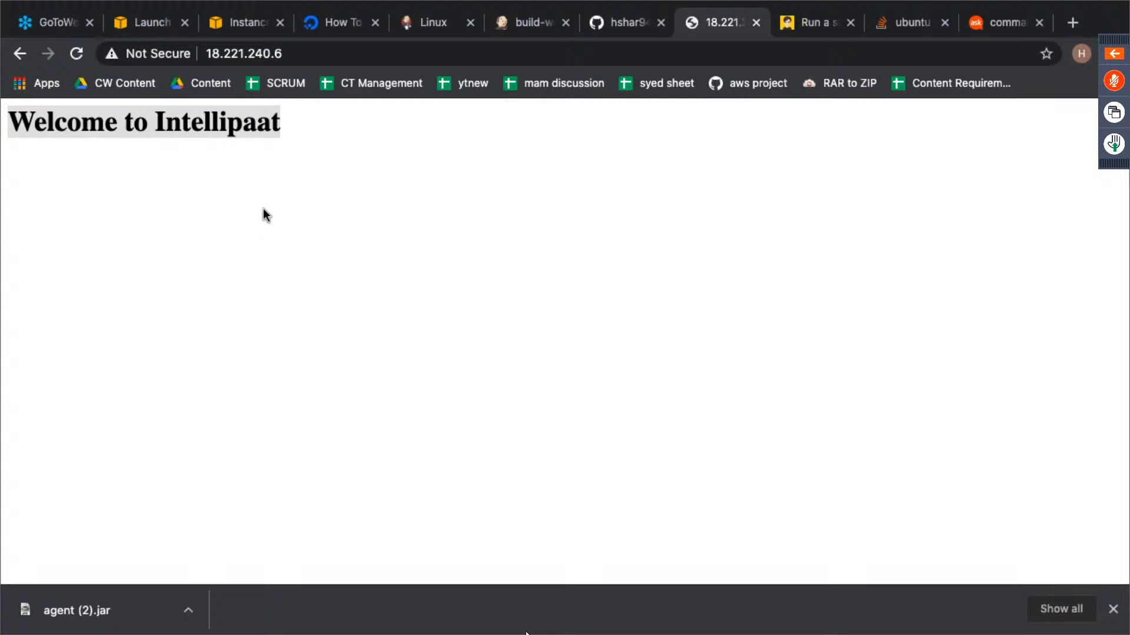
- Return to Jenkins and open the configuration of the git-job project from the dashboard
click(519, 22)
click(29, 229)
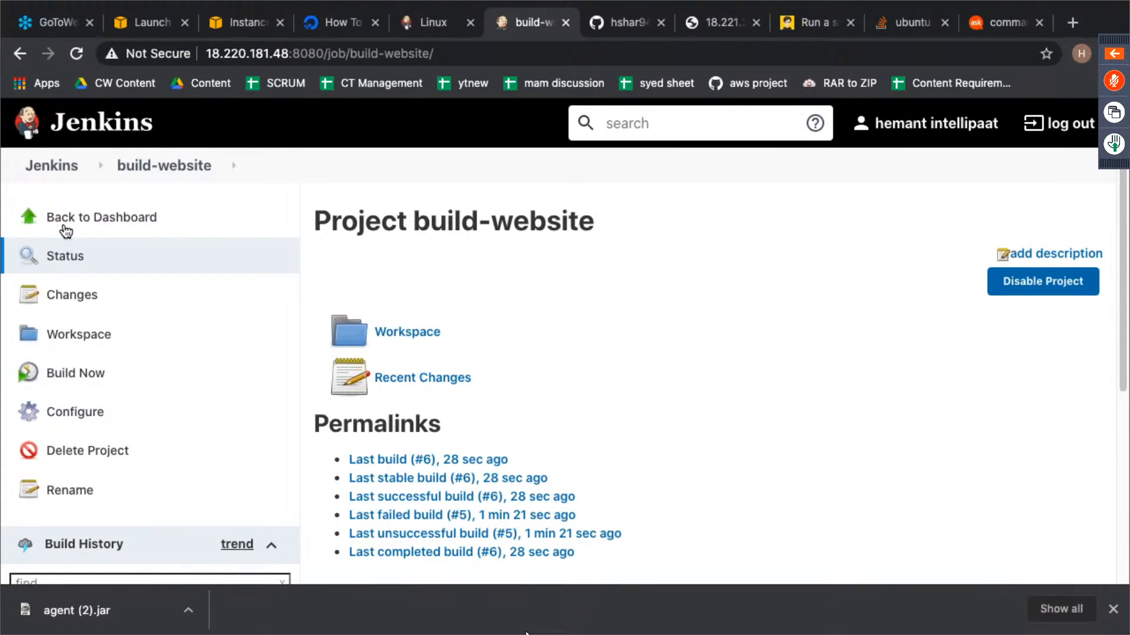
click(66, 230)
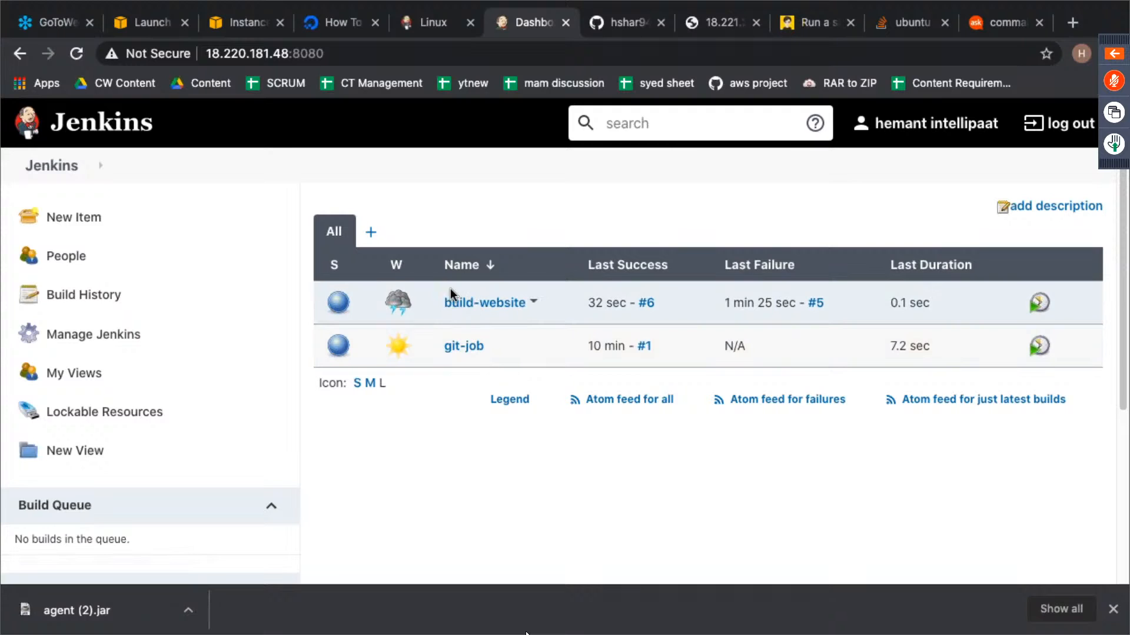
click(455, 349)
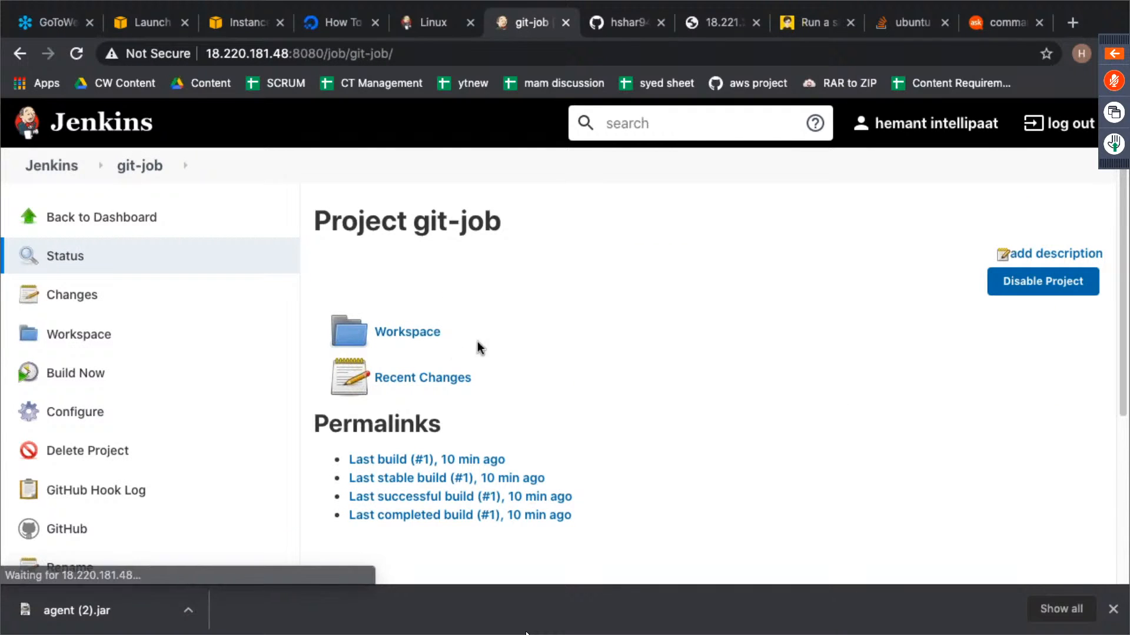
click(101, 414)
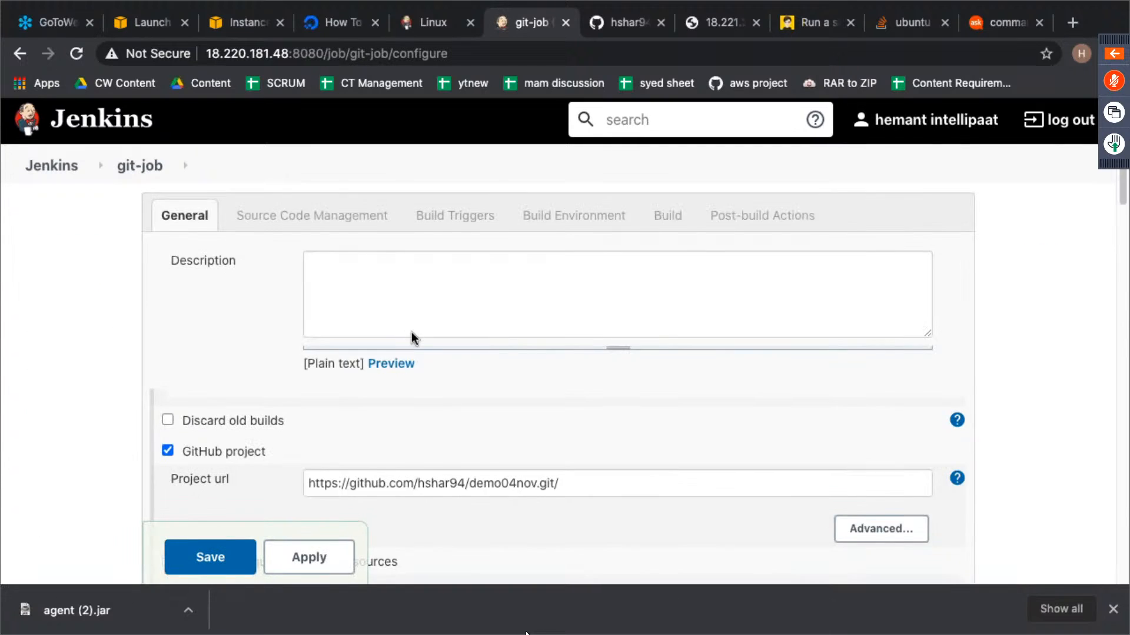
- Add a "Build other projects" post-build action to git-job that triggers build-website only if the build is stable, and save the configuration
scroll(412, 332, down, 15)
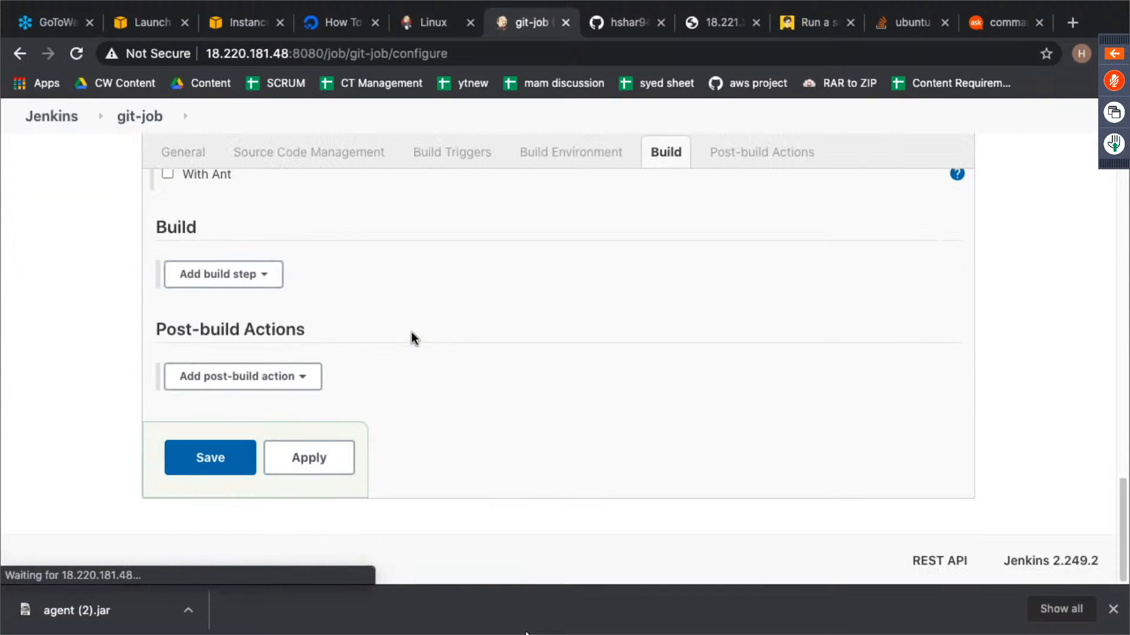
click(244, 378)
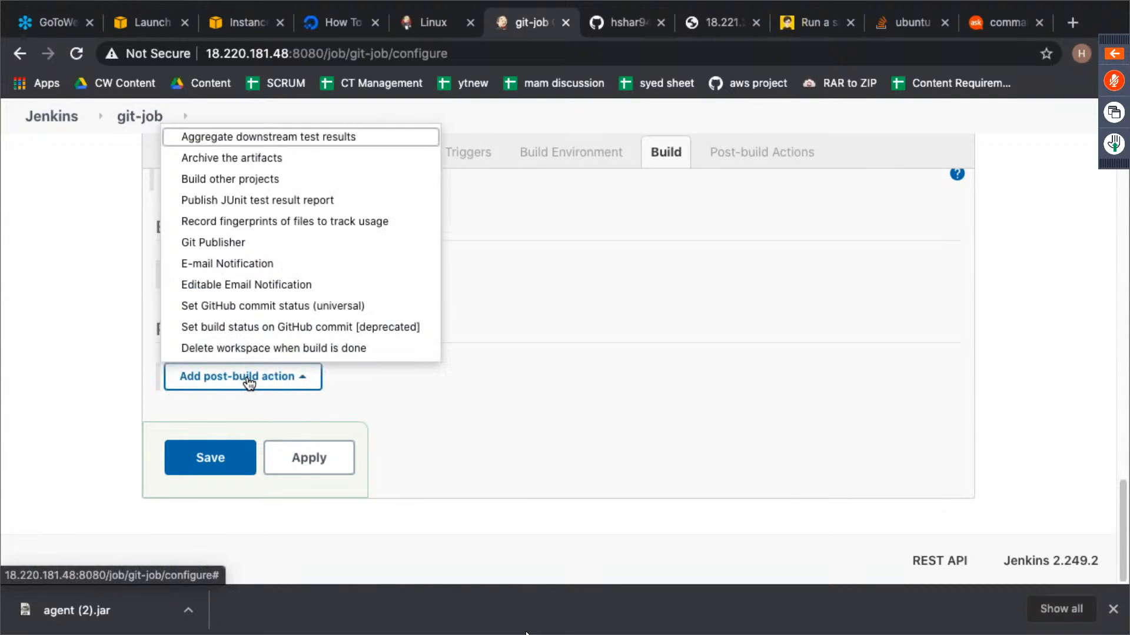
click(261, 180)
scroll(427, 370, down, 2)
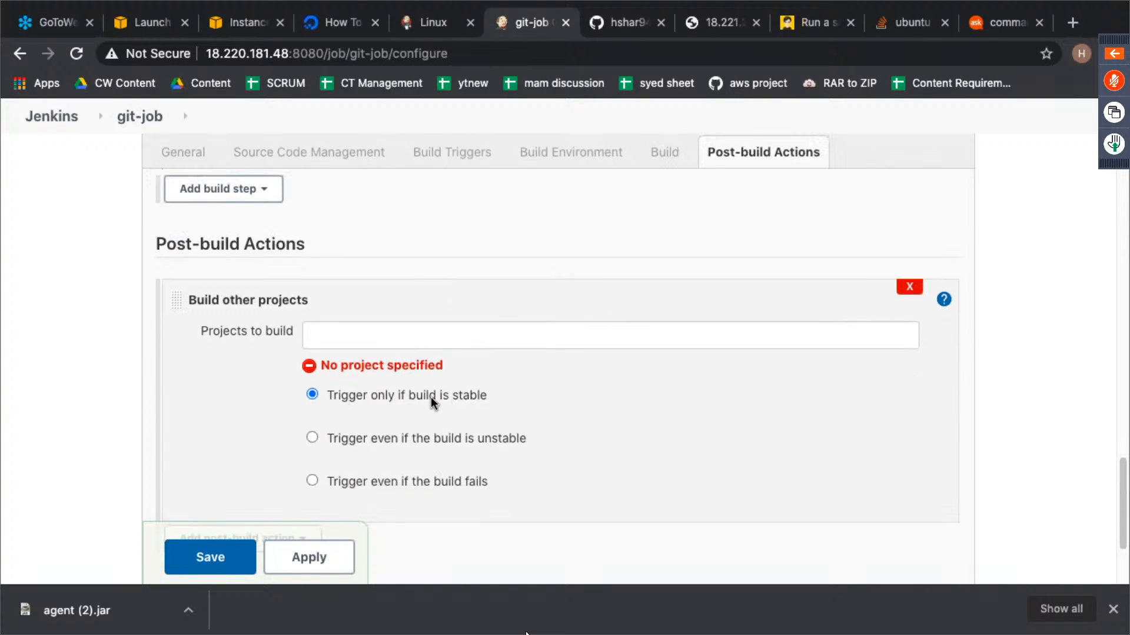
click(674, 340)
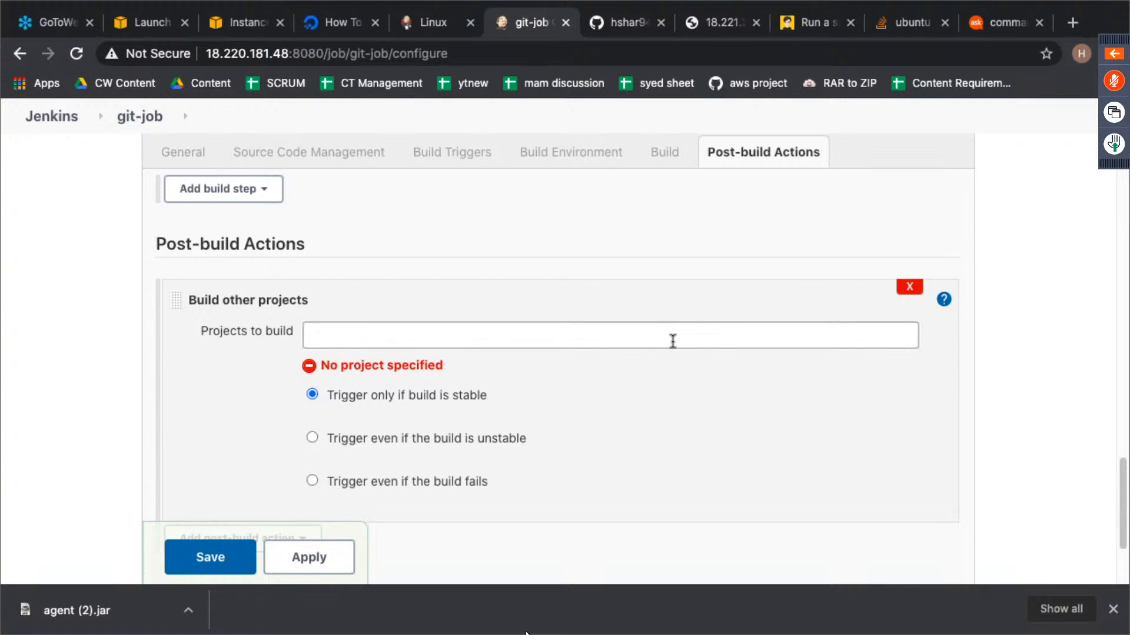
text(build-)
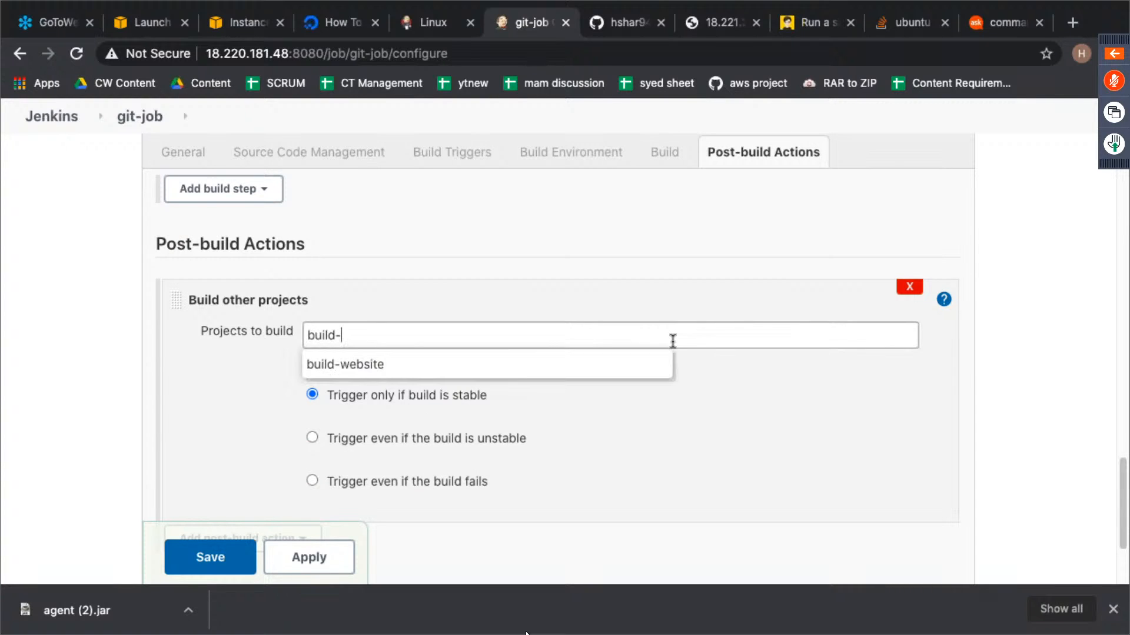
click(545, 370)
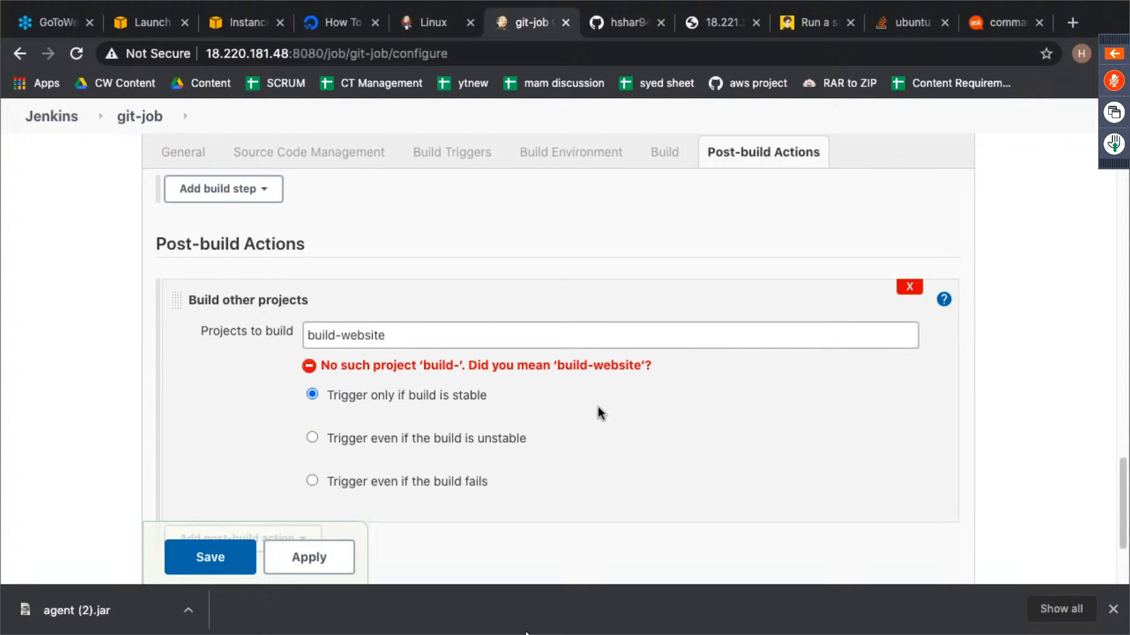
click(250, 426)
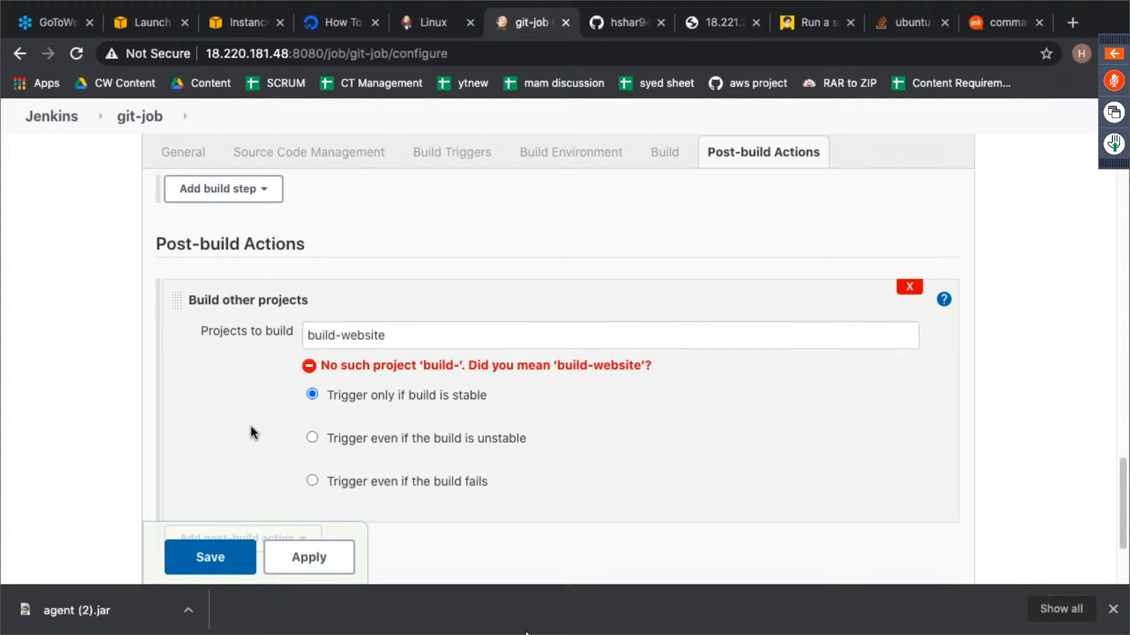
click(222, 558)
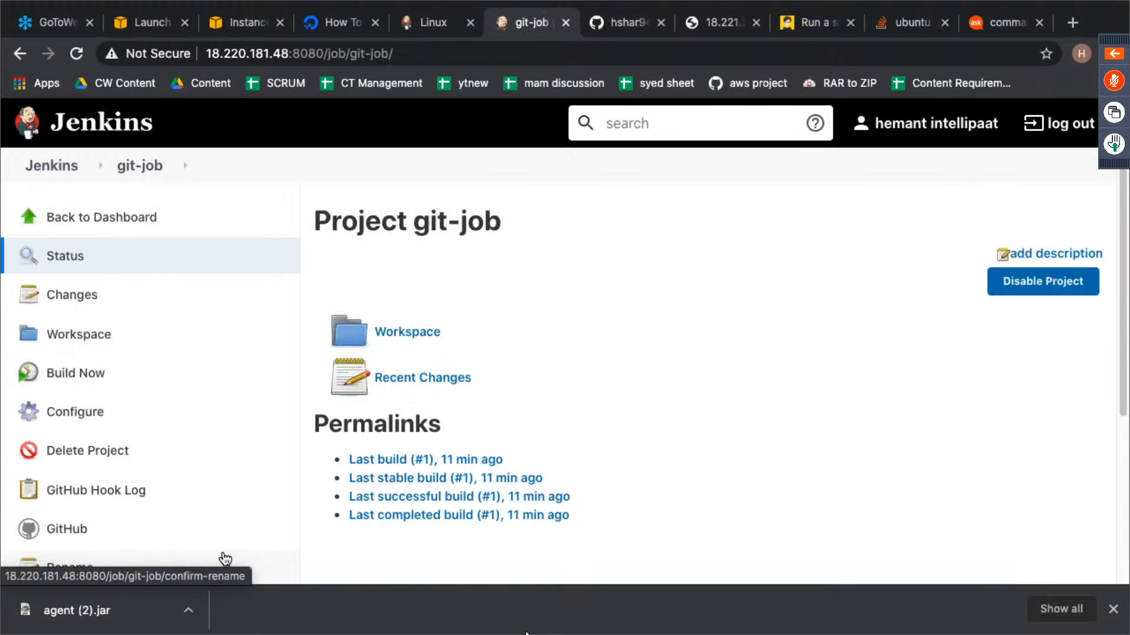
- Review the git-job page, then open build-website to examine its upstream projects and build history
scroll(301, 429, down, 4)
scroll(298, 436, up, 4)
scroll(297, 436, down, 3)
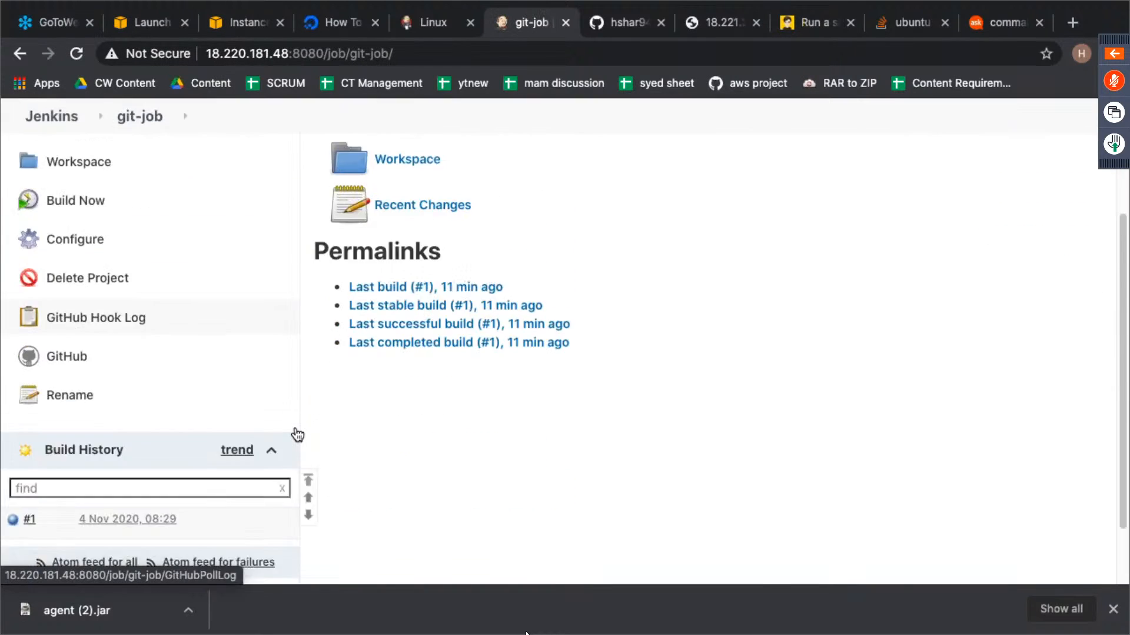
scroll(288, 423, up, 3)
click(140, 226)
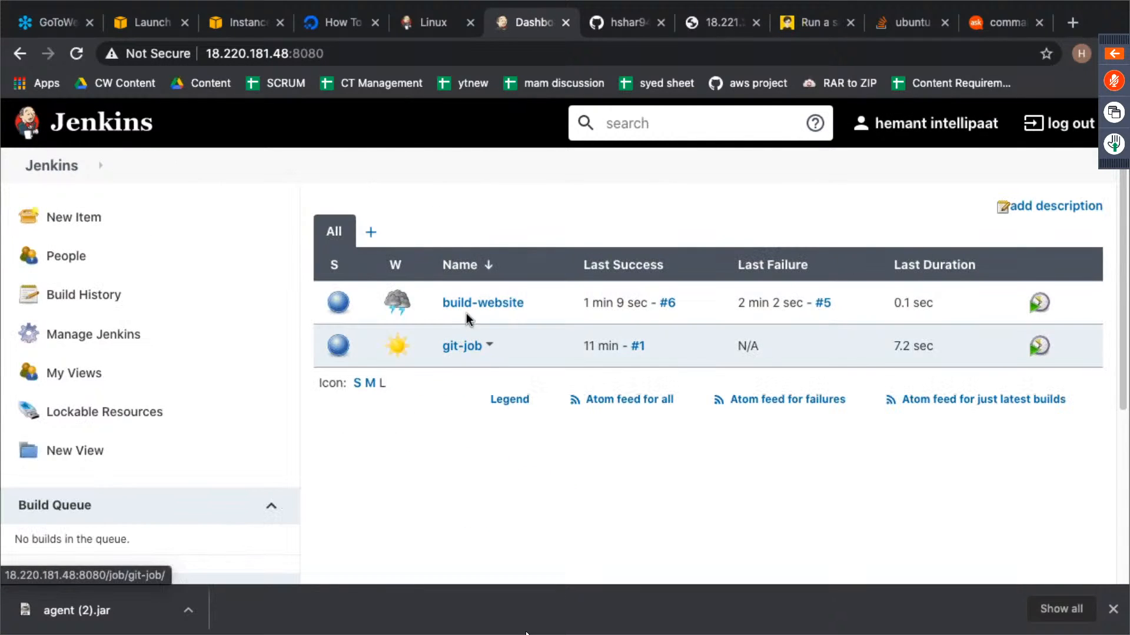
click(479, 303)
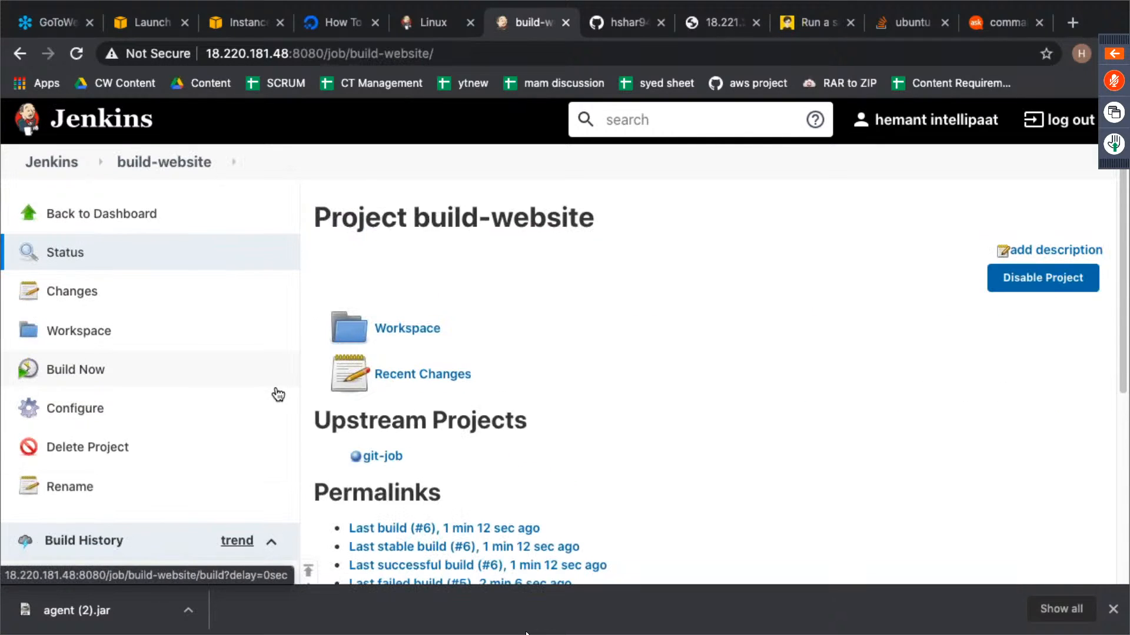
scroll(278, 393, down, 5)
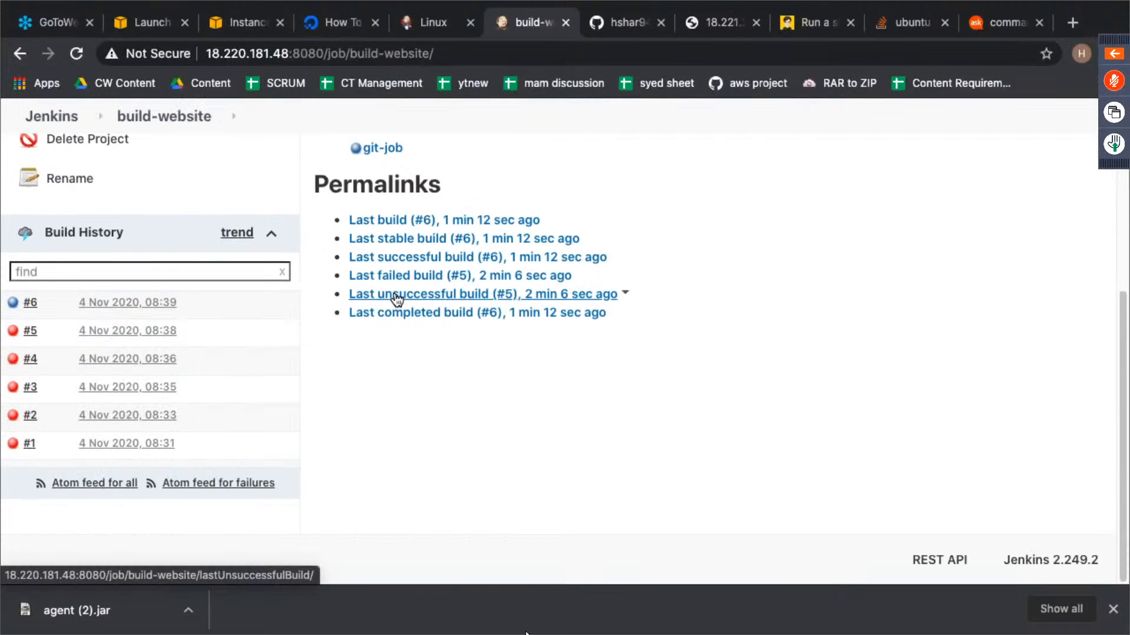
- Switch to the terminal session on 18.221.240.6, exit the root shell, and list the contents of ~/code on a cleared screen
key(ctrl+Left)
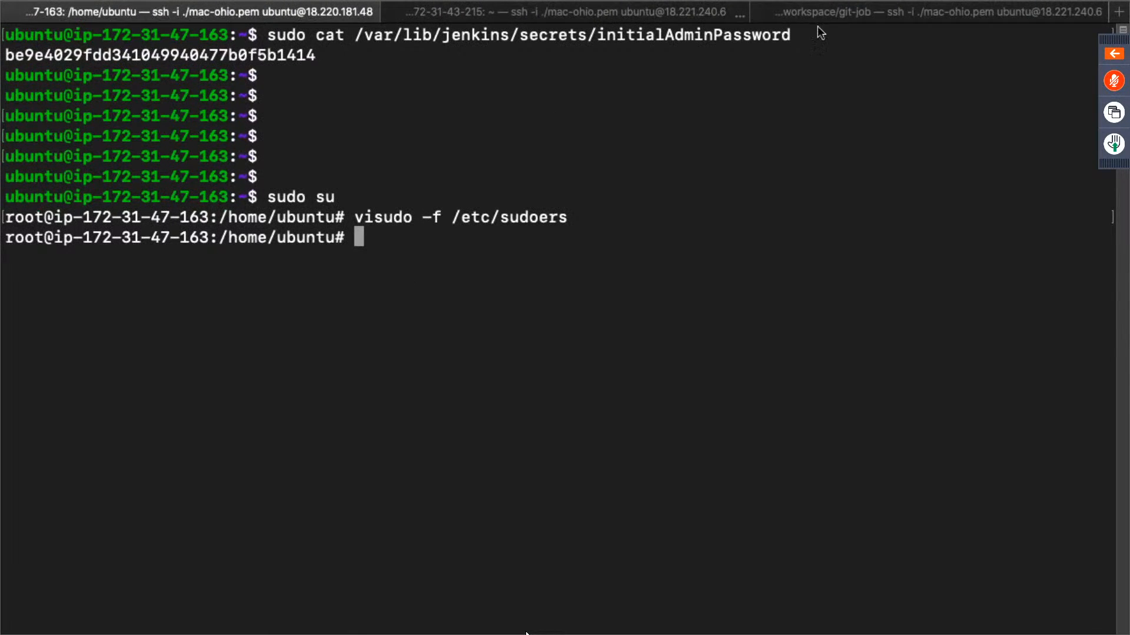
click(825, 13)
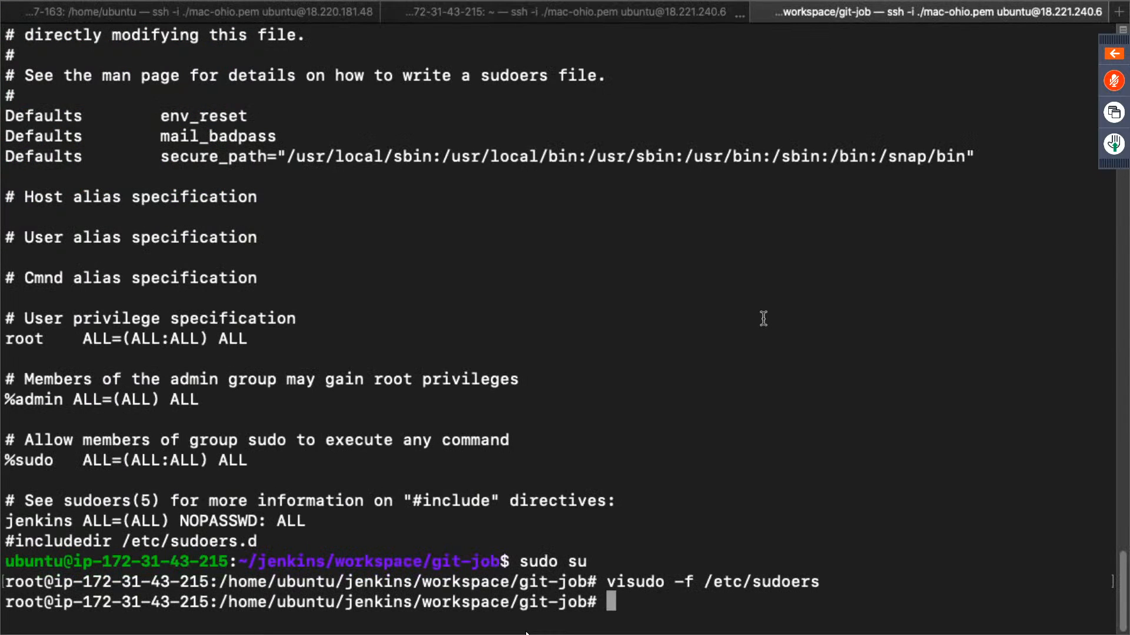
text(exit)
key(Return)
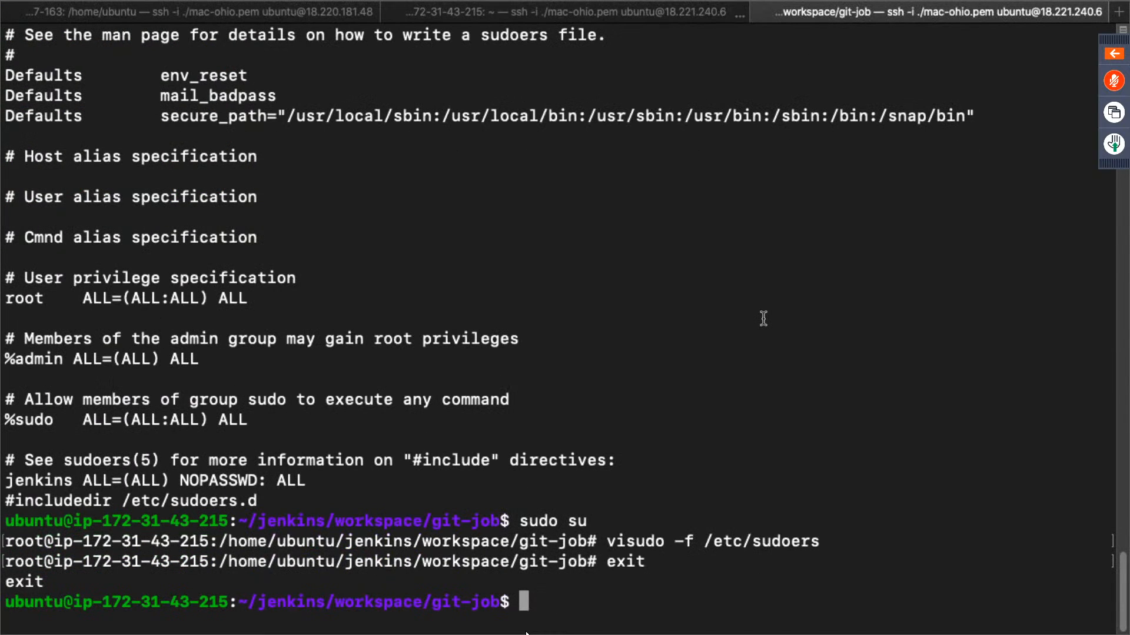
text(cd)
key(Return)
text(cd code)
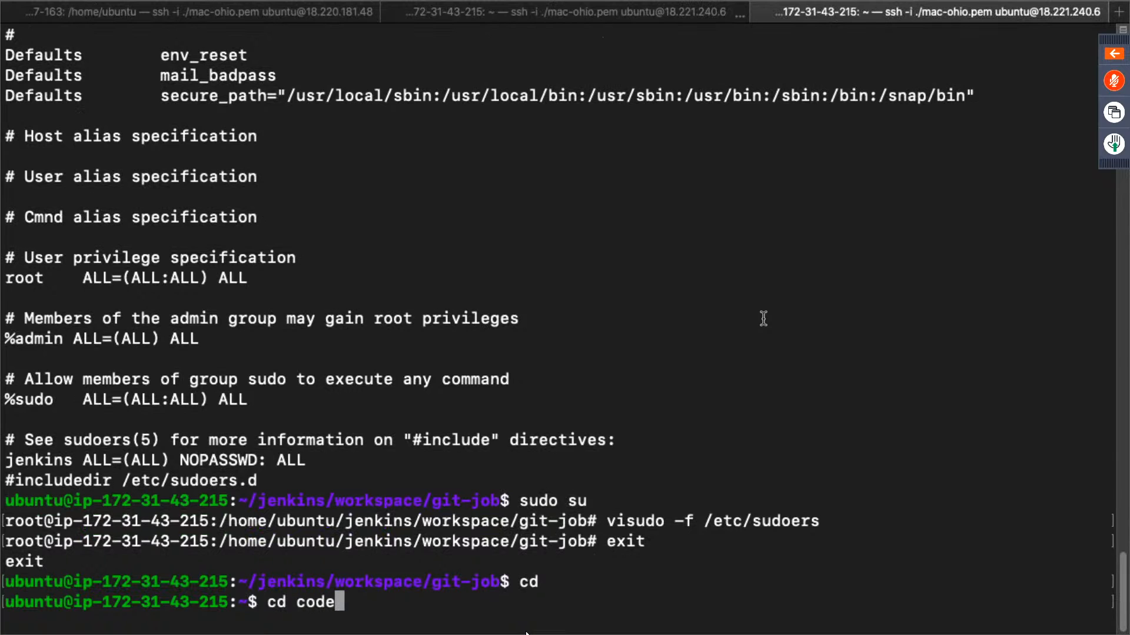
key(Return)
text(clear)
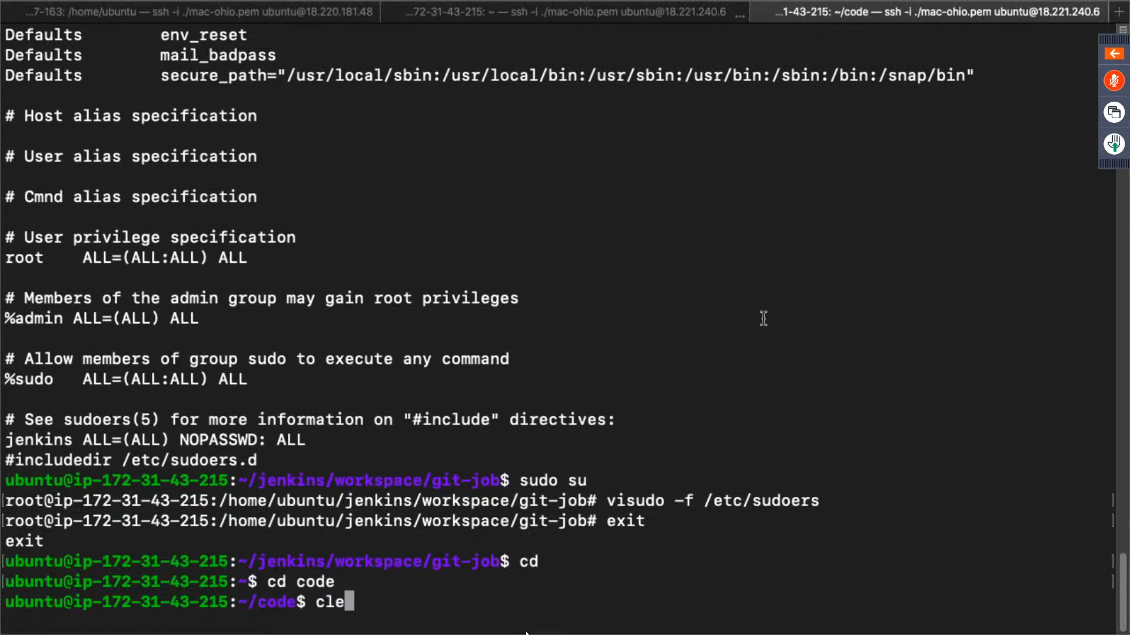
key(Return)
text(ls)
key(Return)
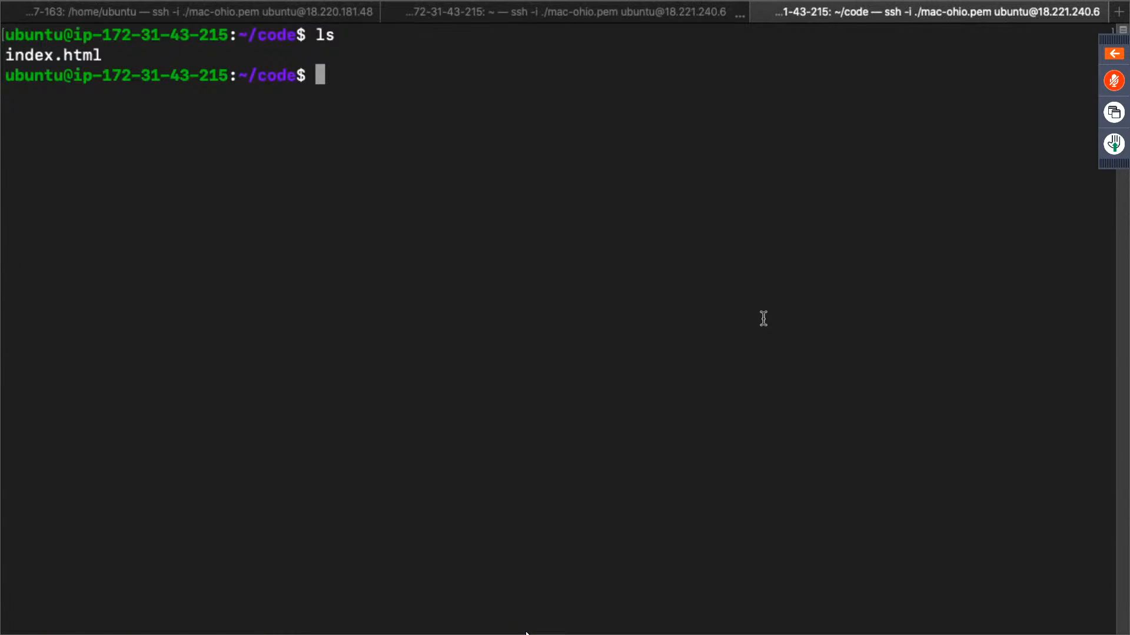
- Open index.html in nano with sudo and place the cursor after "Welcome to Intellipaat" in the h1 heading
text(sudo nano index.html)
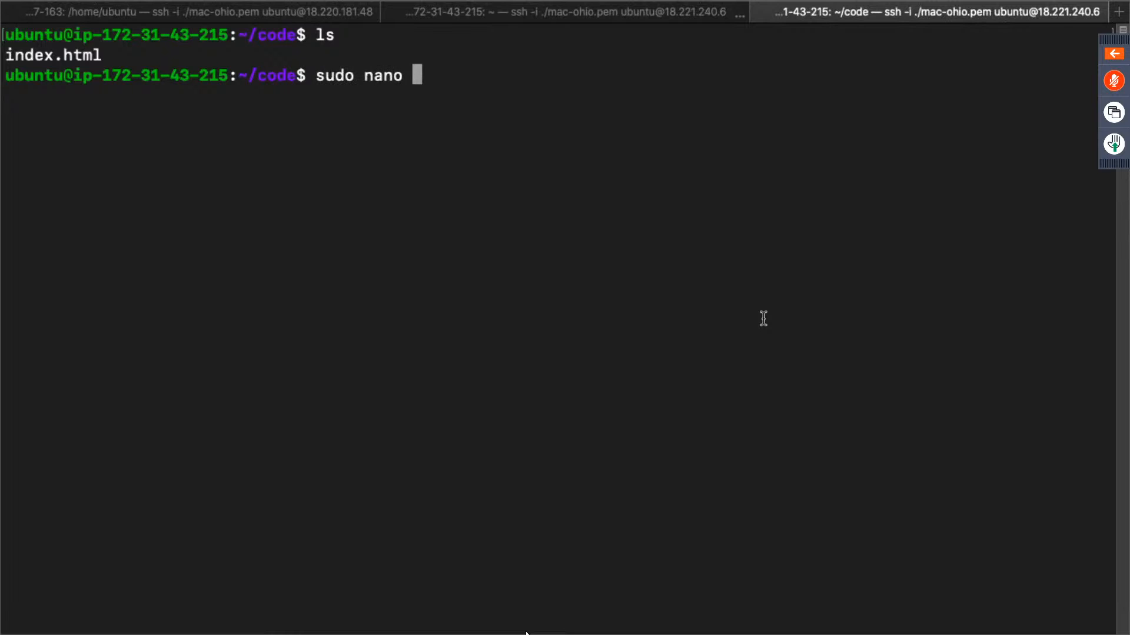
key(Return)
key(Down)
key(Down)
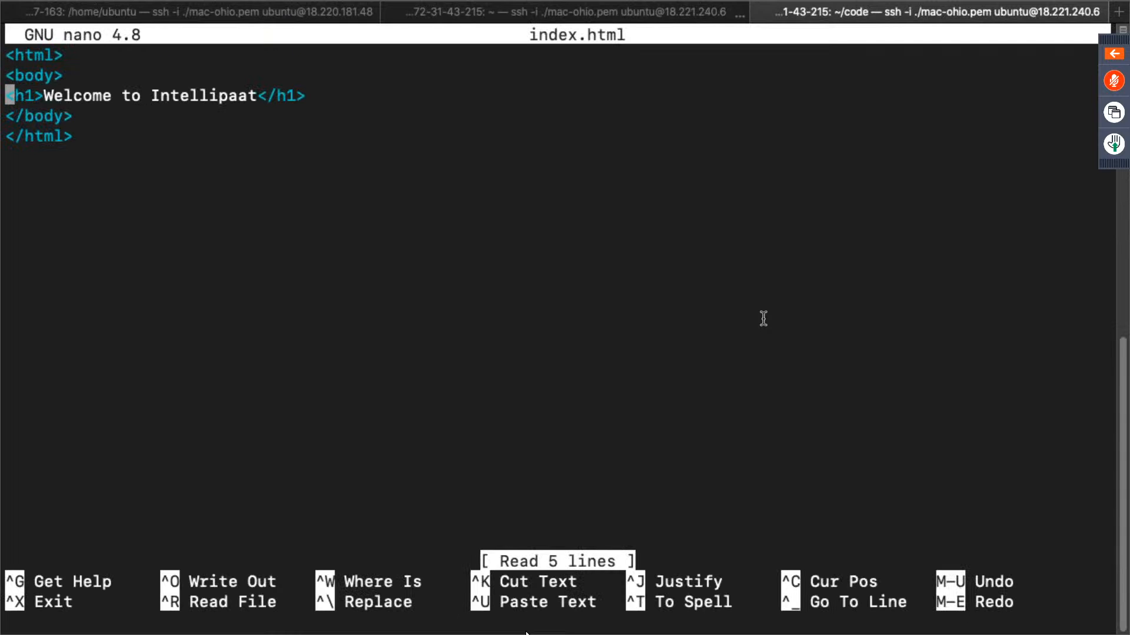
key(Right)
key(Right)
key(Right)
key(Right)
key(Right)
key(Right)
key(Right)
key(Right)
key(Right)
key(Right)
key(Right)
key(Right)
key(Right)
key(Right)
key(Right)
key(Right)
key(Right)
key(Right)
key(Right)
key(Right)
key(Right)
key(Right)
key(Right)
key(Right)
text(dem)
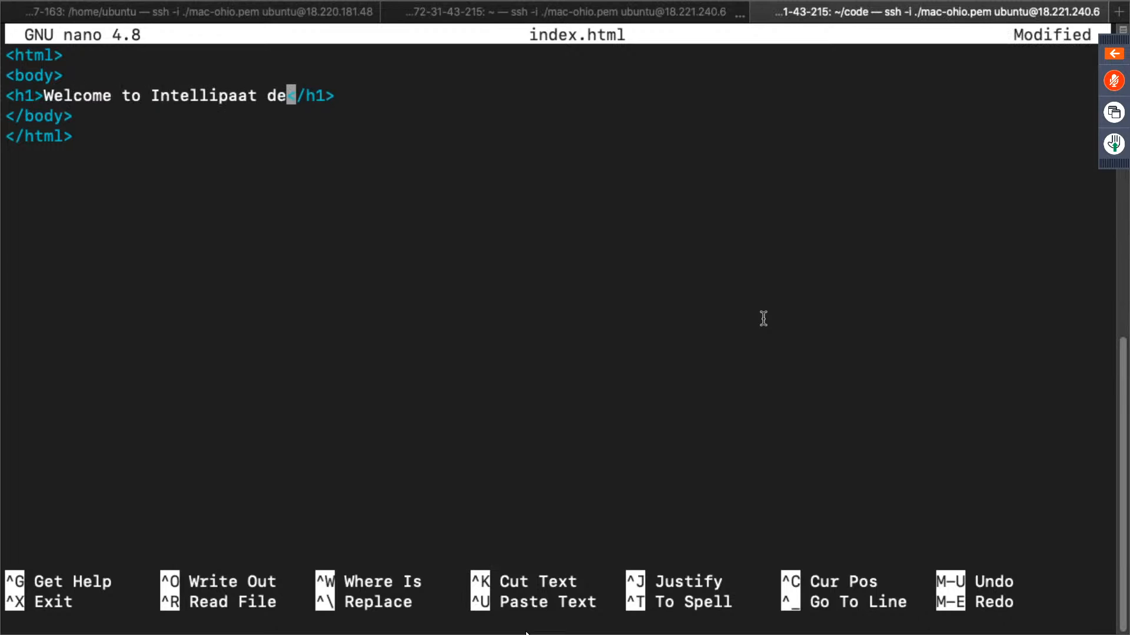
key(BackSpace)
key(BackSpace)
key(BackSpace)
- Append "from jenkins pipeline" to the h1 heading in index.html, save the file and exit nano
text(froo)
key(BackSpace)
text(m jenkins pipel)
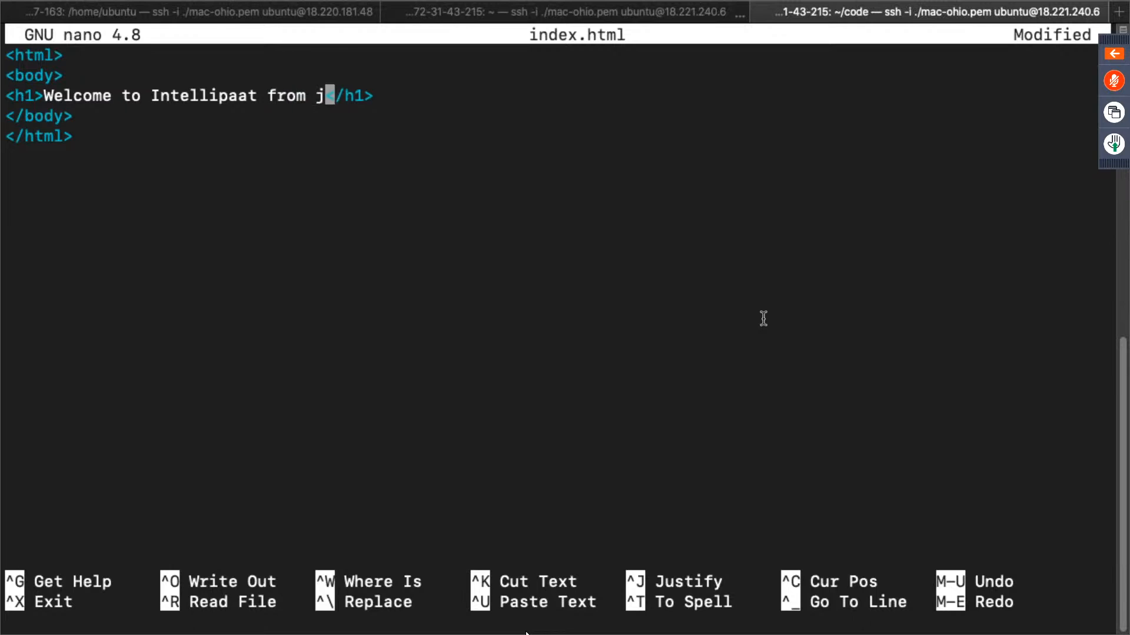
text(in)
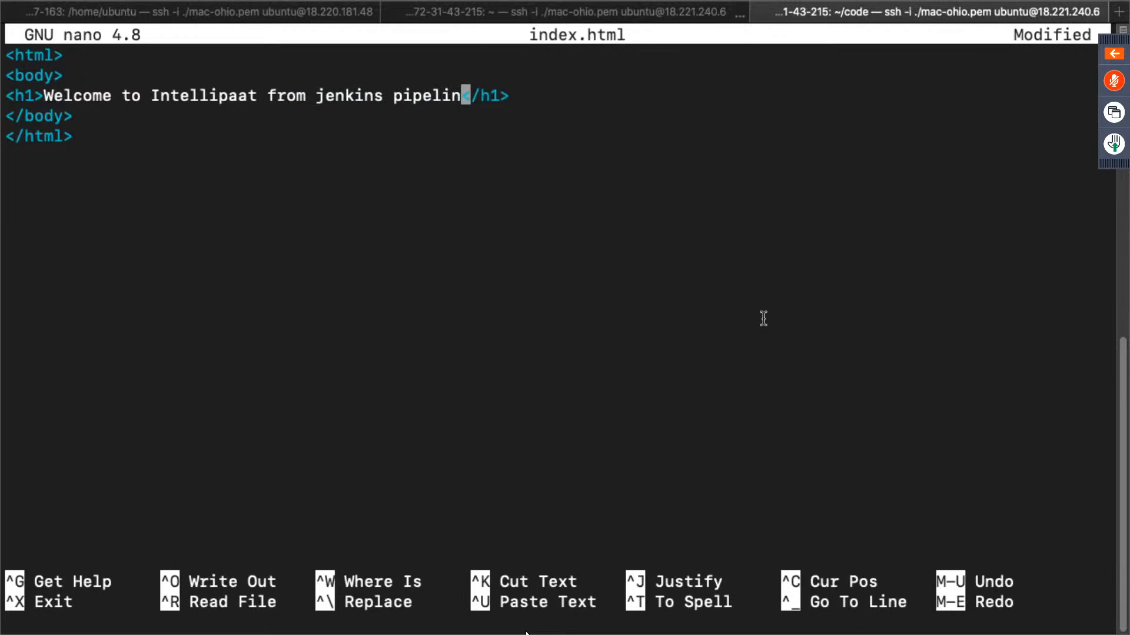
text(e)
key(ctrl+x)
key(y)
key(Return)
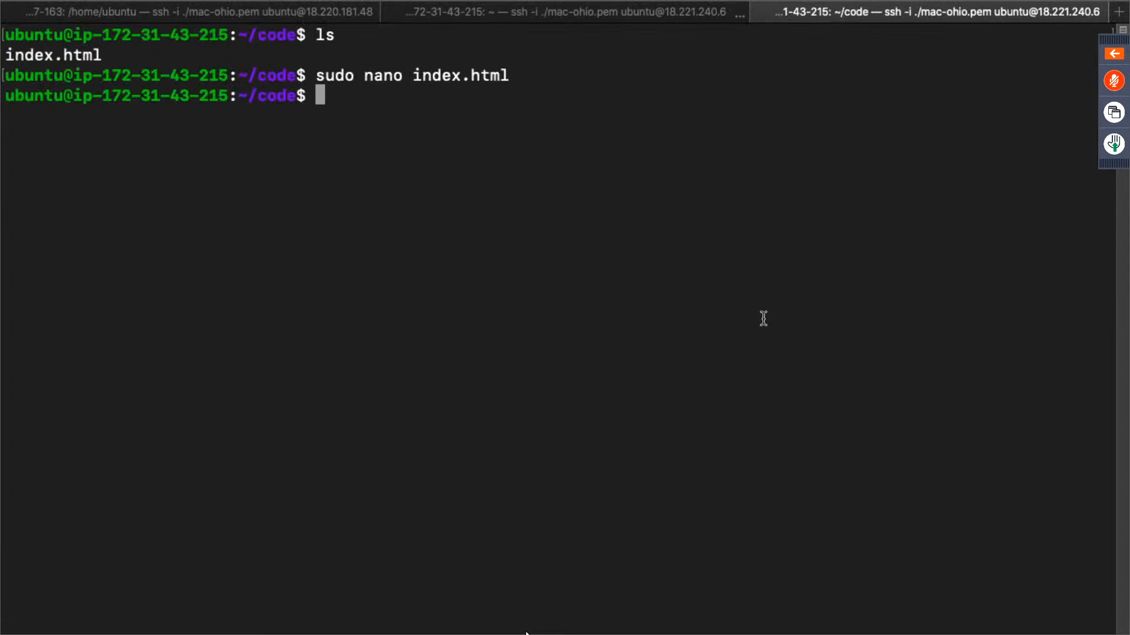
- Stage all changes in ~/code and commit them with the message "changed text"
text(git add .)
key(Return)
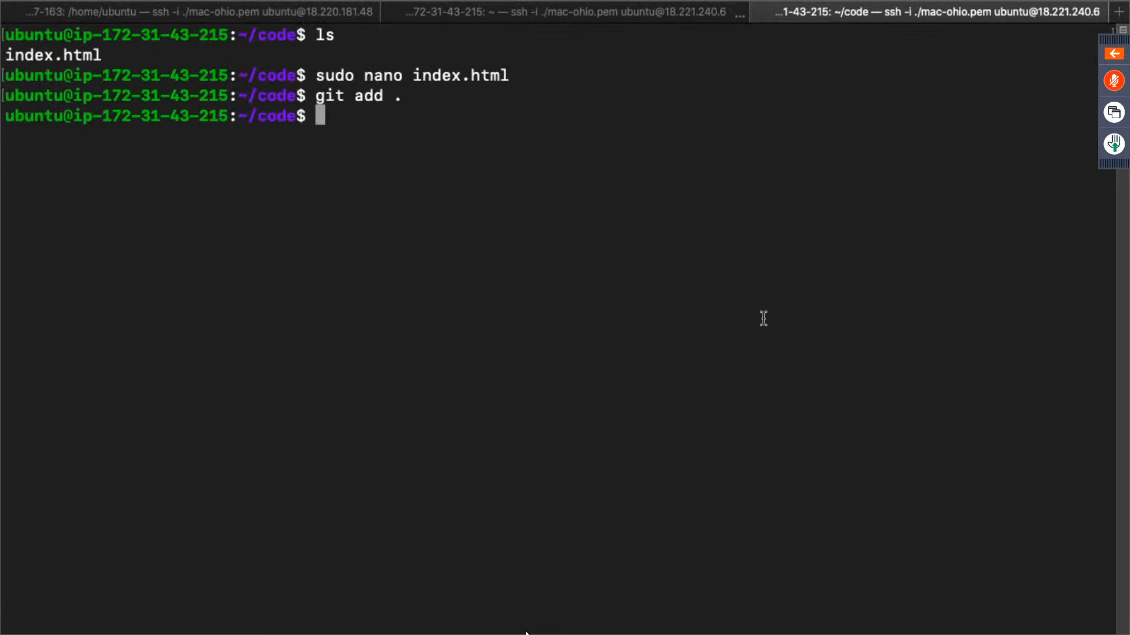
text(git commit)
text(-m ")
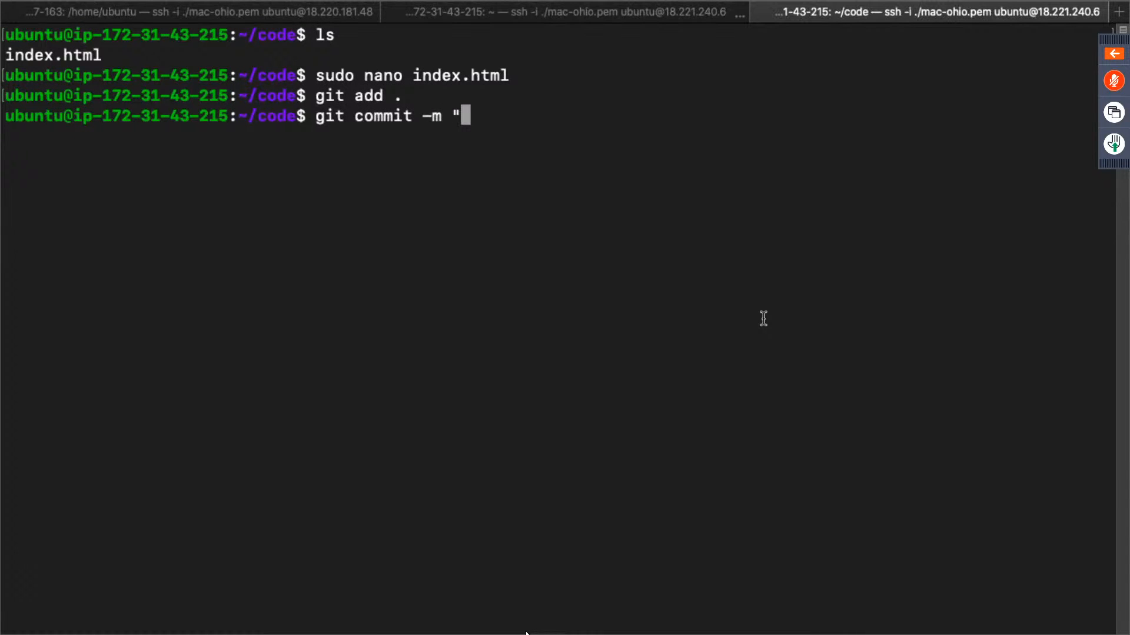
text(change)
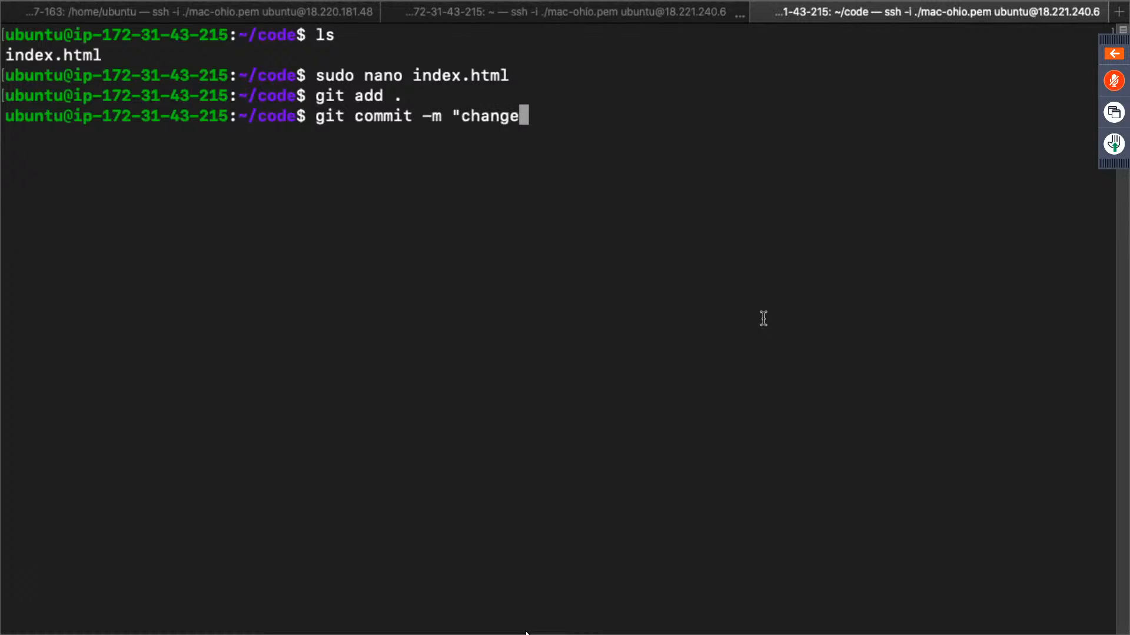
text(d text")
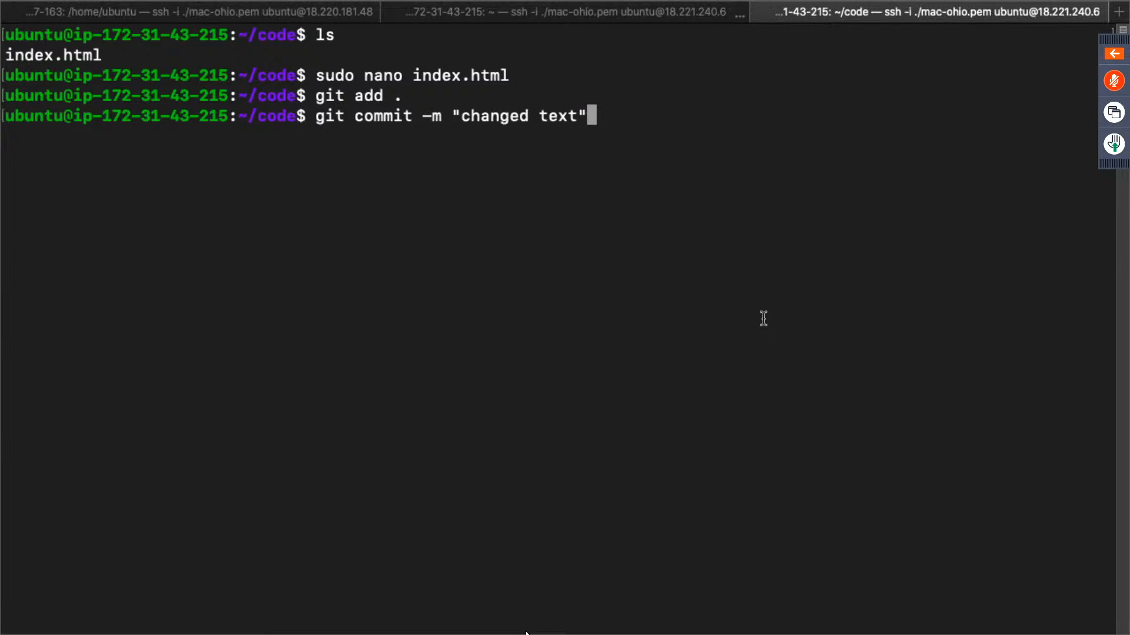
key(Return)
- Try to push the commit to origin master, entering the GitHub username and account password
text(git )
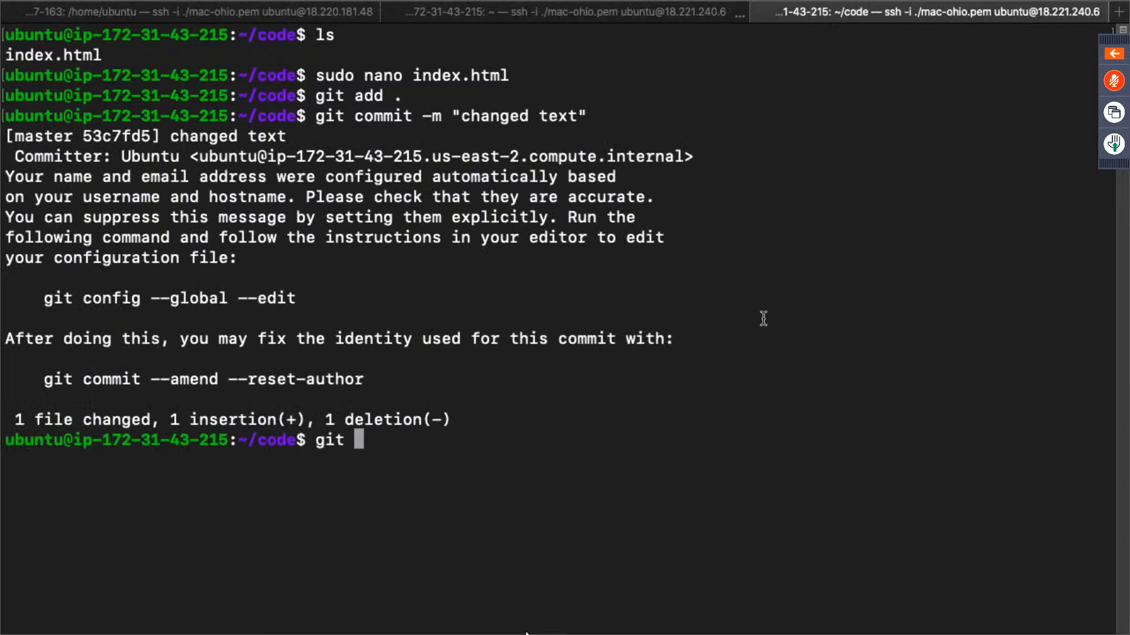
text(push originmaste)
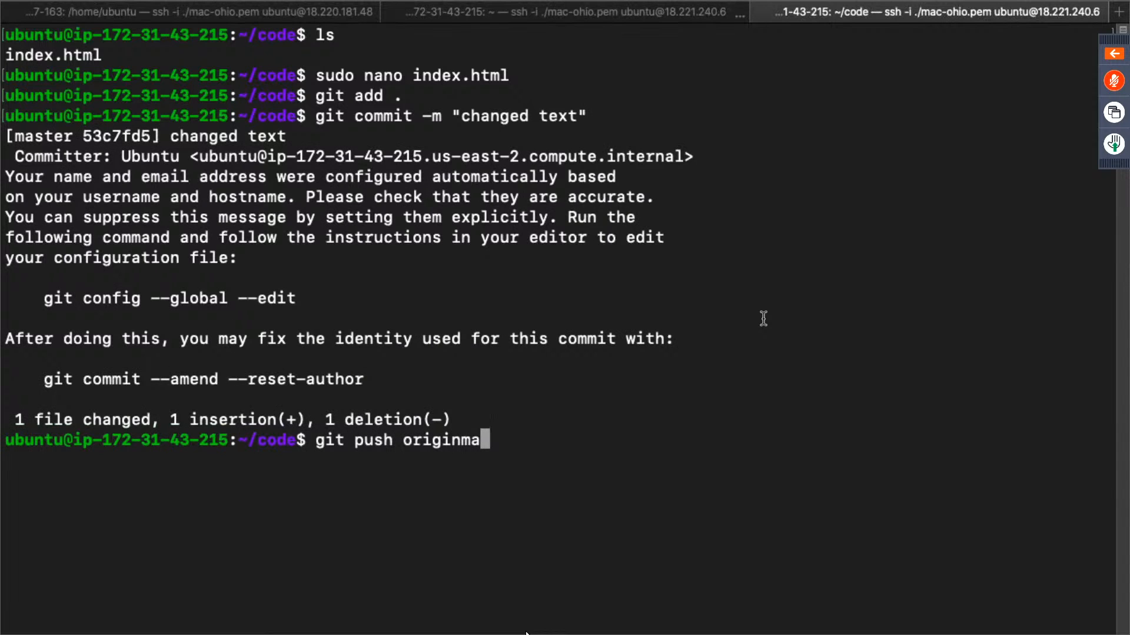
key(BackSpace)
key(BackSpace)
key(BackSpace)
key(BackSpace)
key(BackSpace)
text(master)
key(Return)
text(hs)
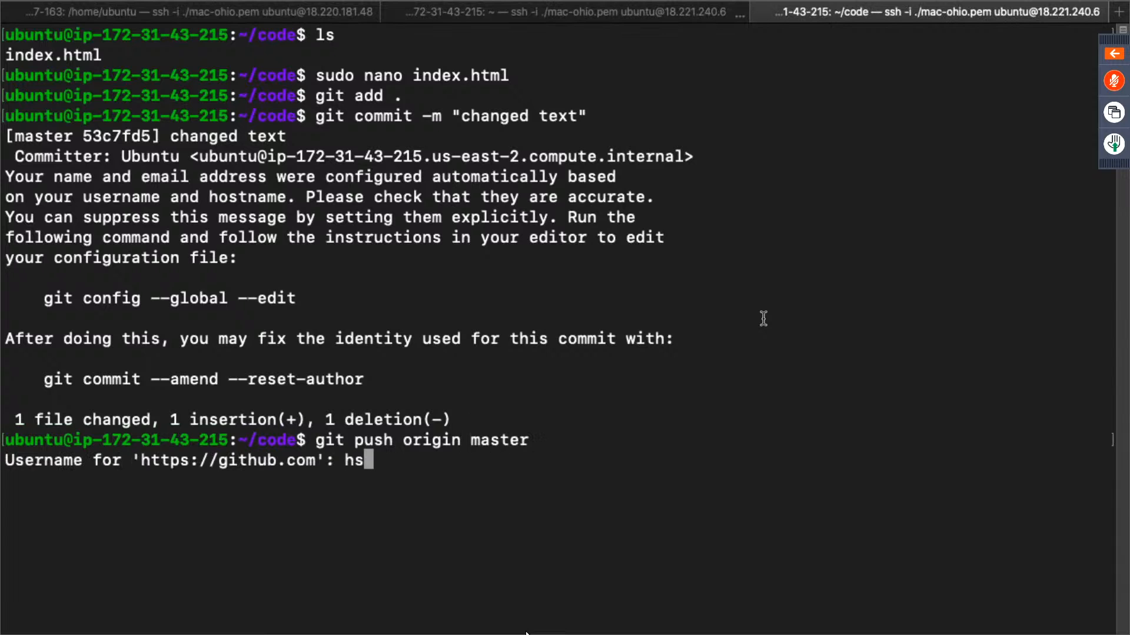
text(har94)
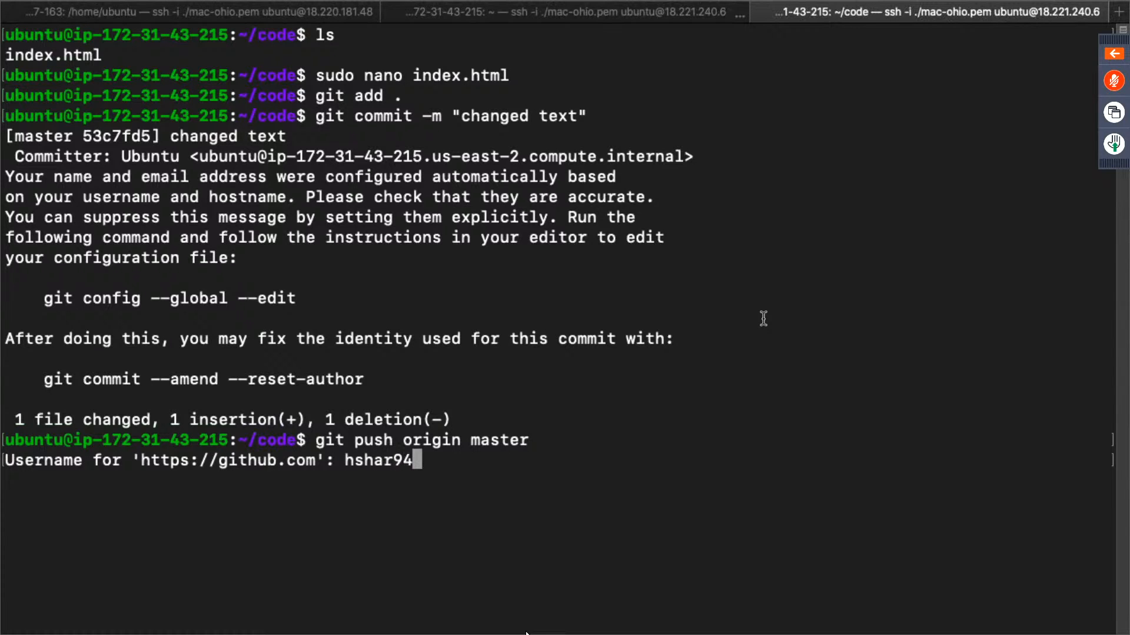
key(Return)
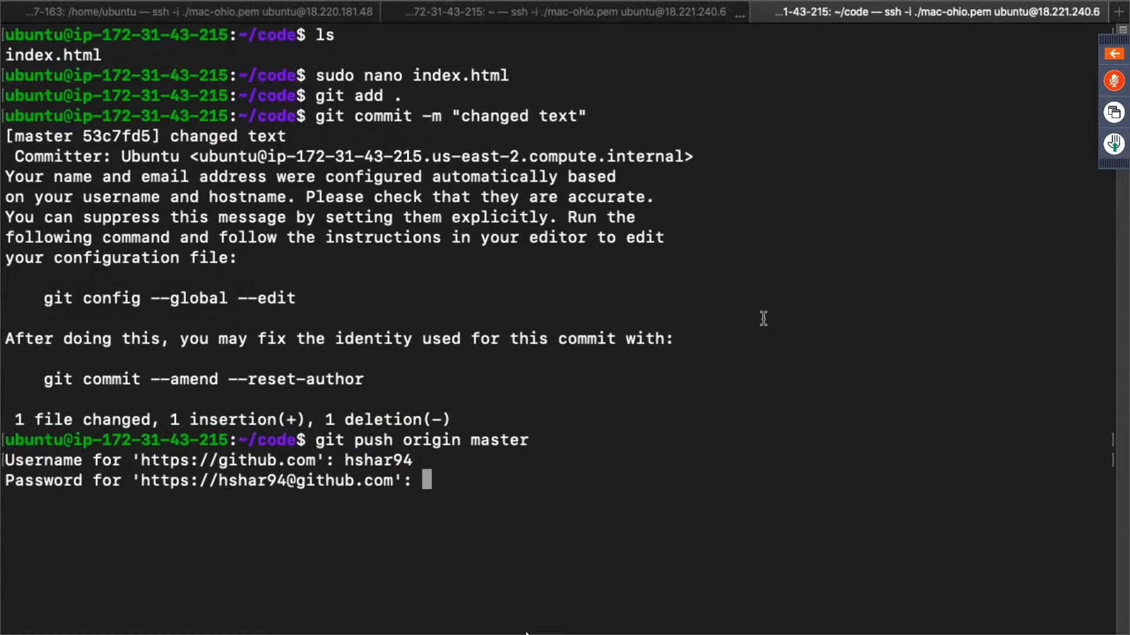
key(Return)
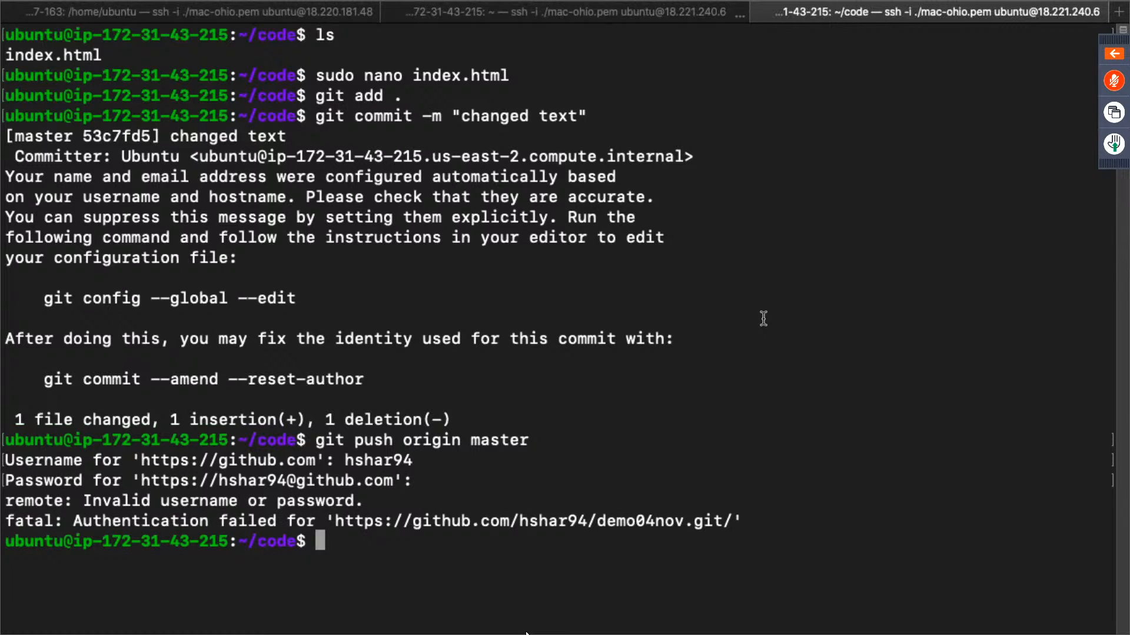
- Run git push origin master again, supplying the GitHub username and account password
key(Up)
key(Return)
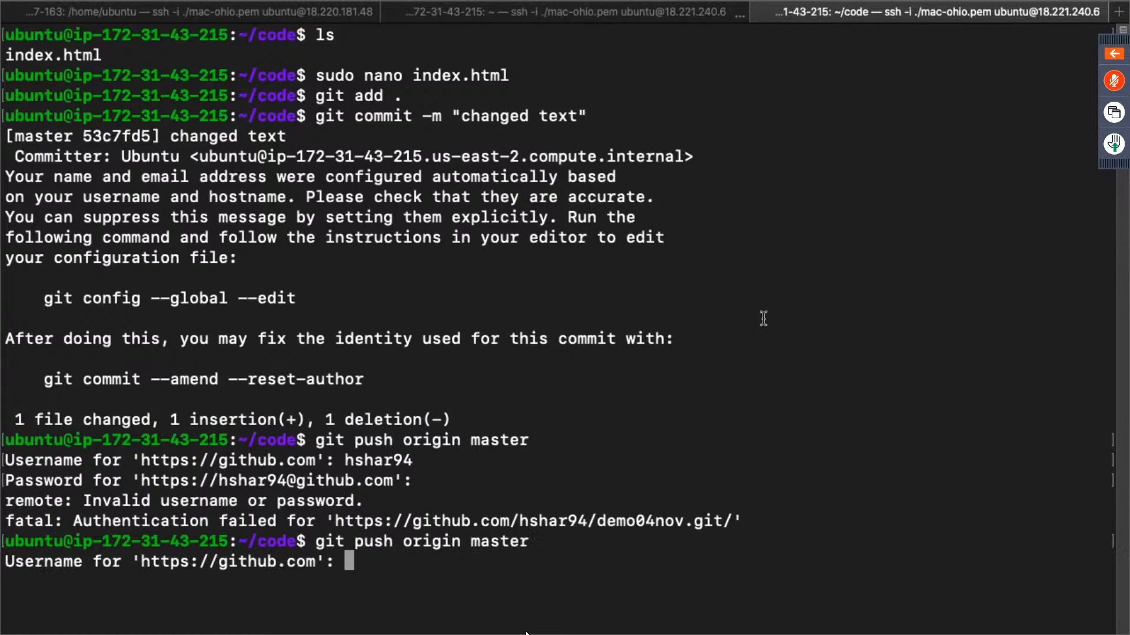
text(hshar94)
key(Return)
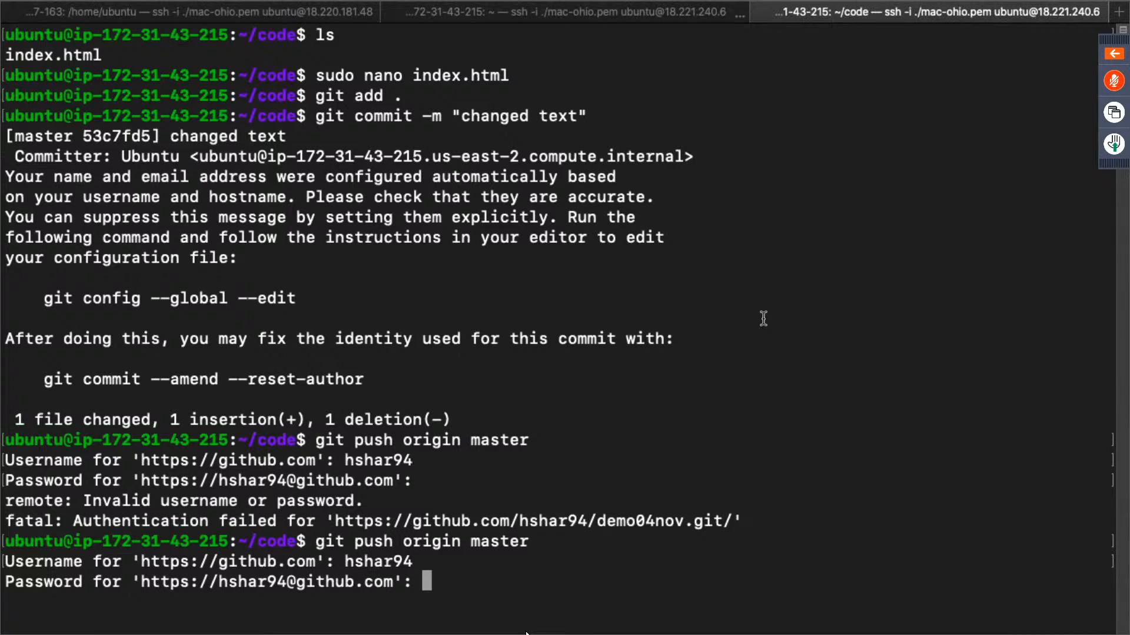
key(Return)
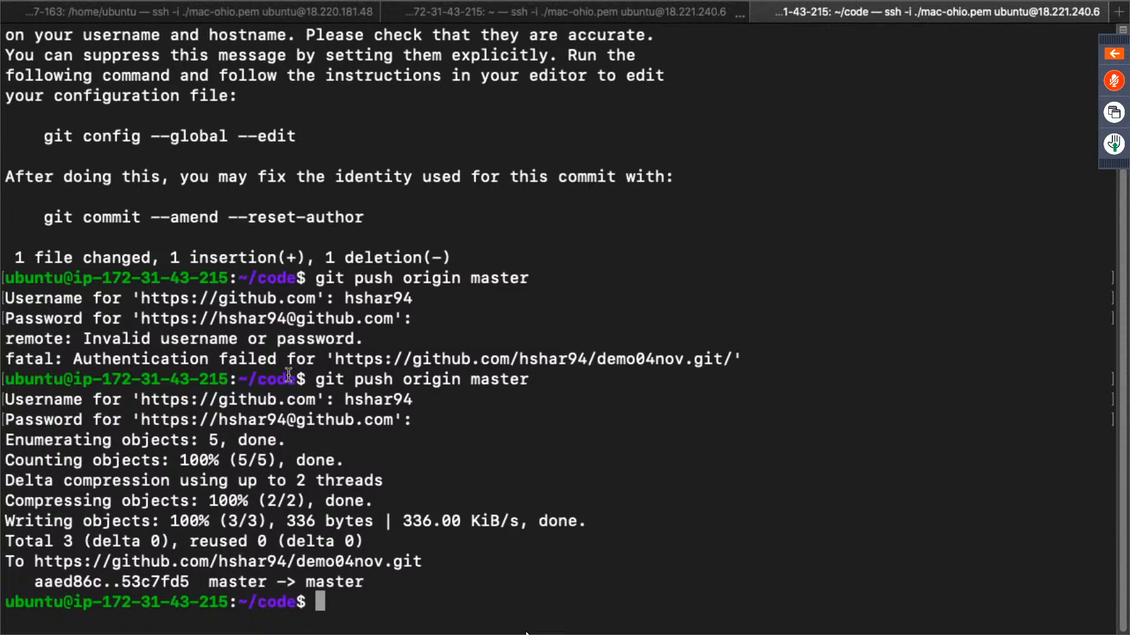
- Switch to the browser, check the build-website build history, and reload the site at 18.221.240.6 to examine its heading
key(ctrl+Right)
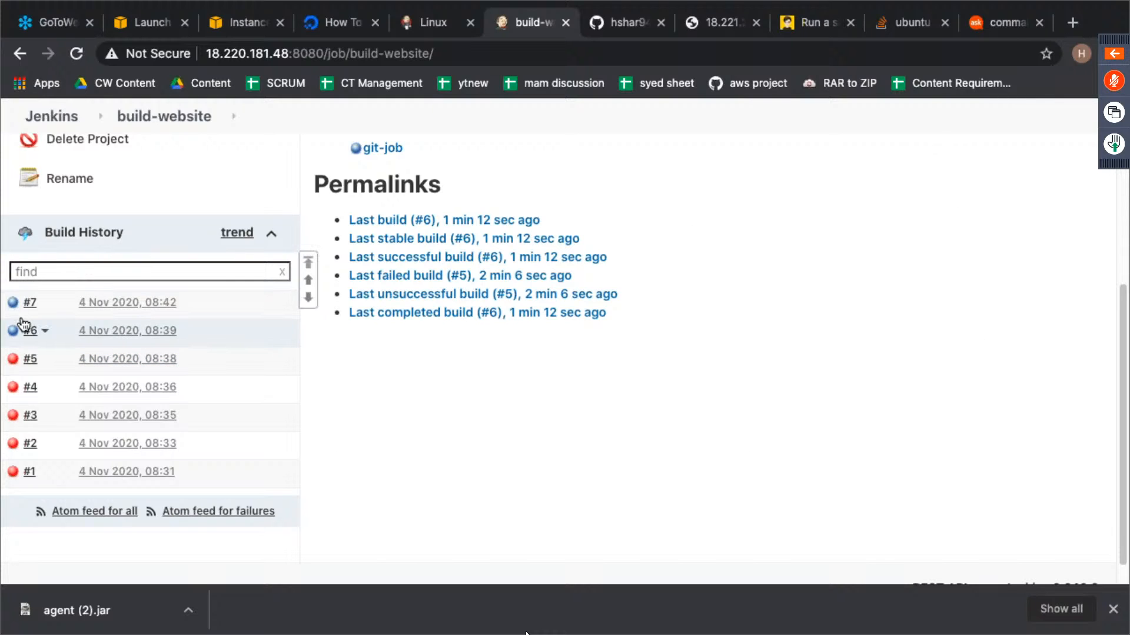
click(723, 27)
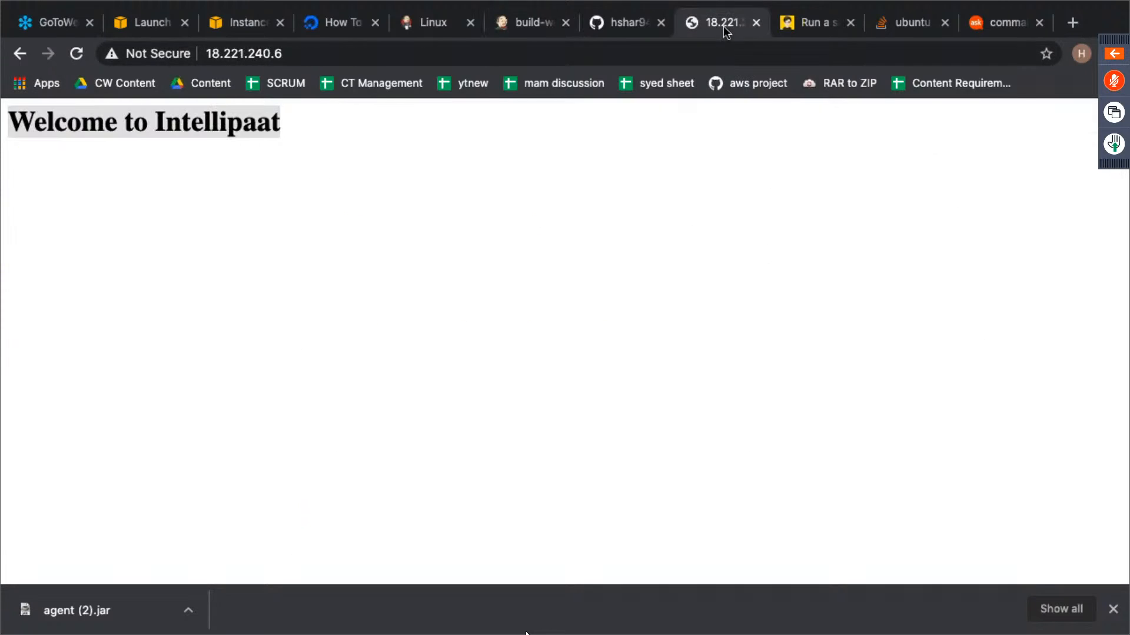
click(76, 56)
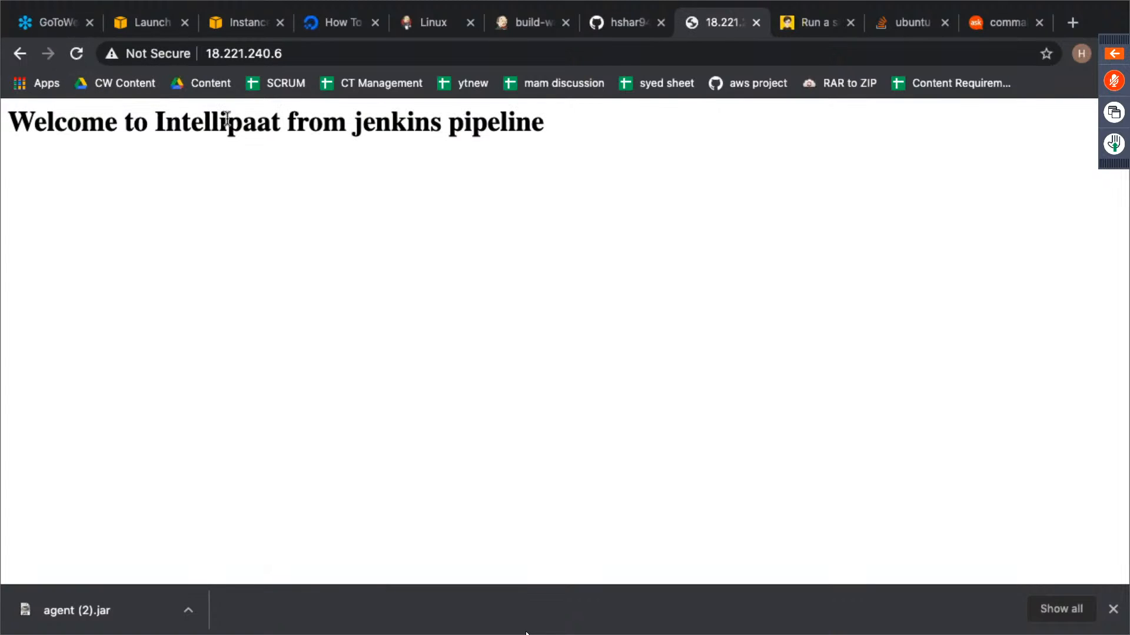
triple_click(106, 128)
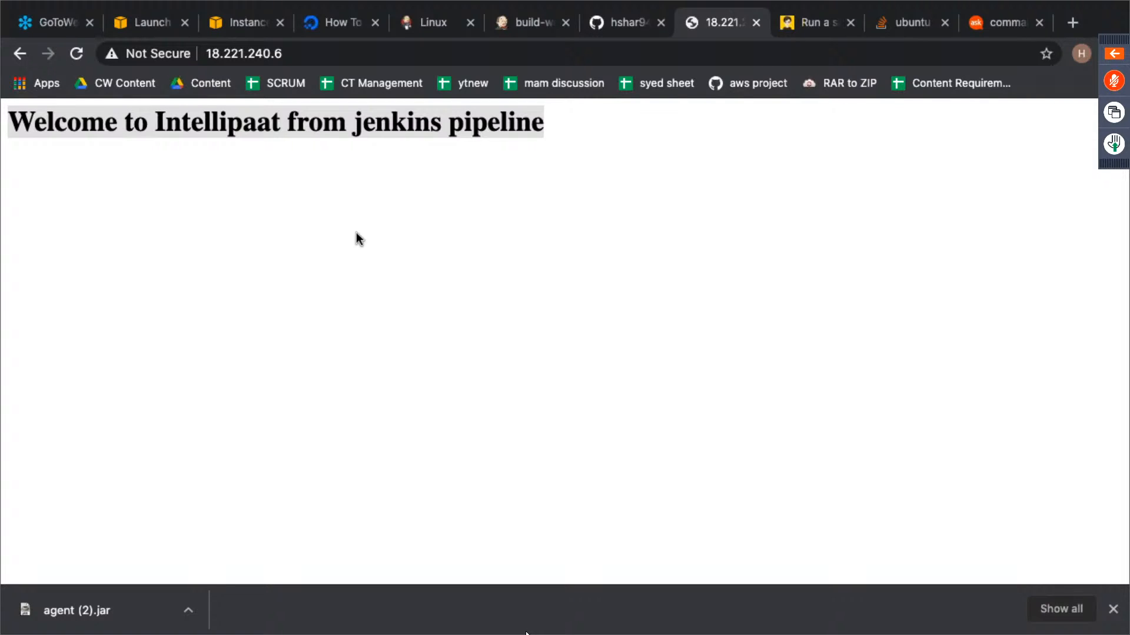
- Return to the terminal, clear the screen, and open index.html in nano with sudo
key(ctrl+Left)
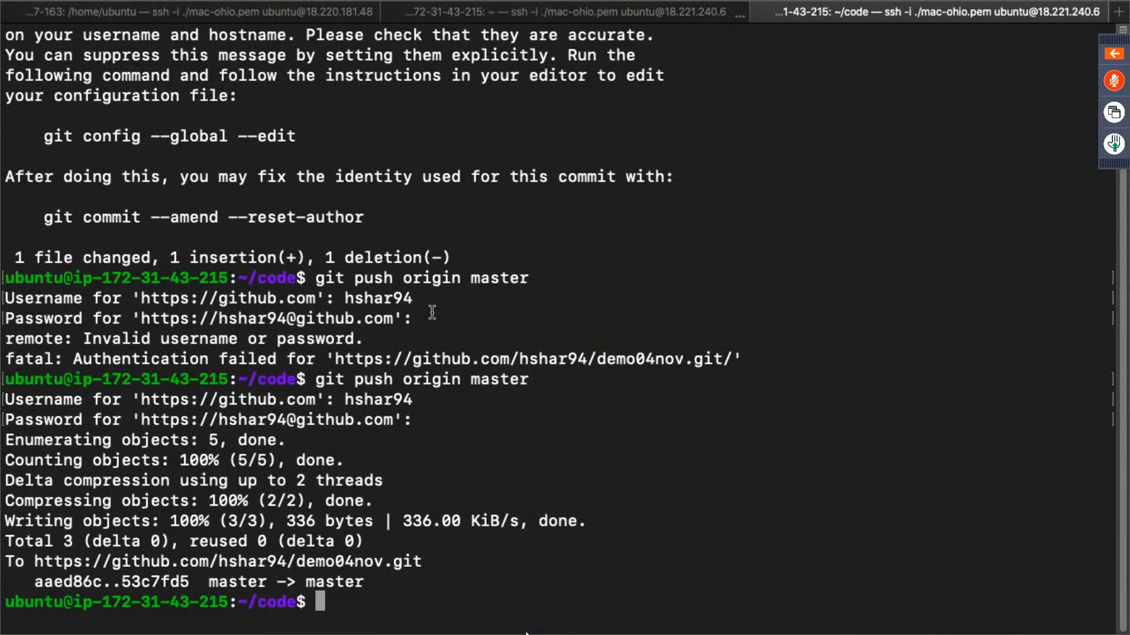
text(clear)
key(Return)
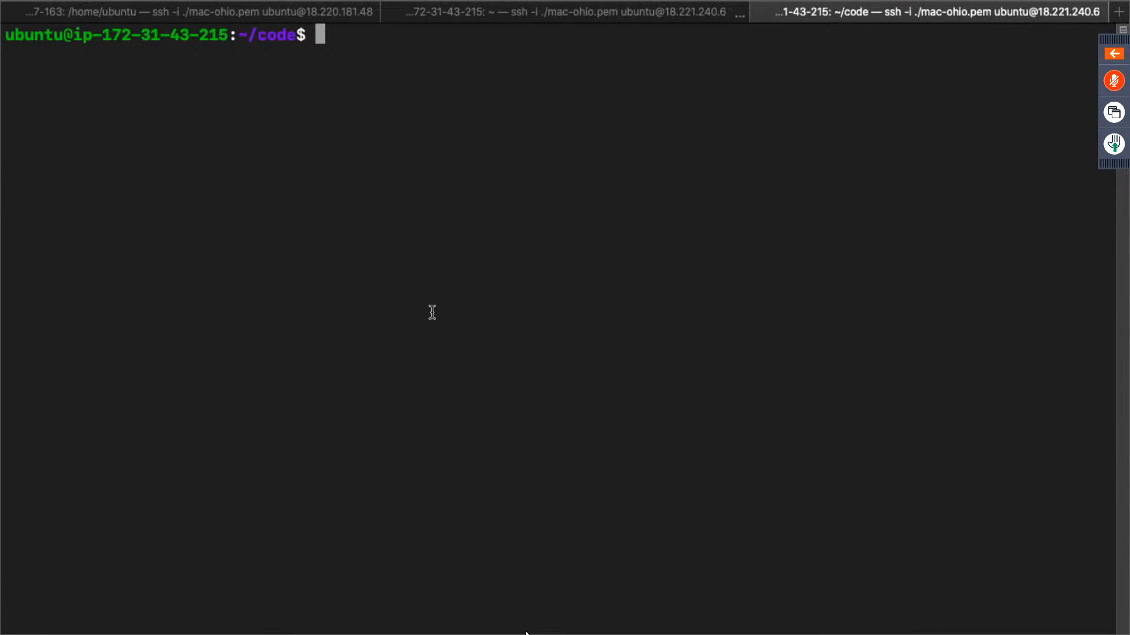
key(Return)
key(Return)
key(Return)
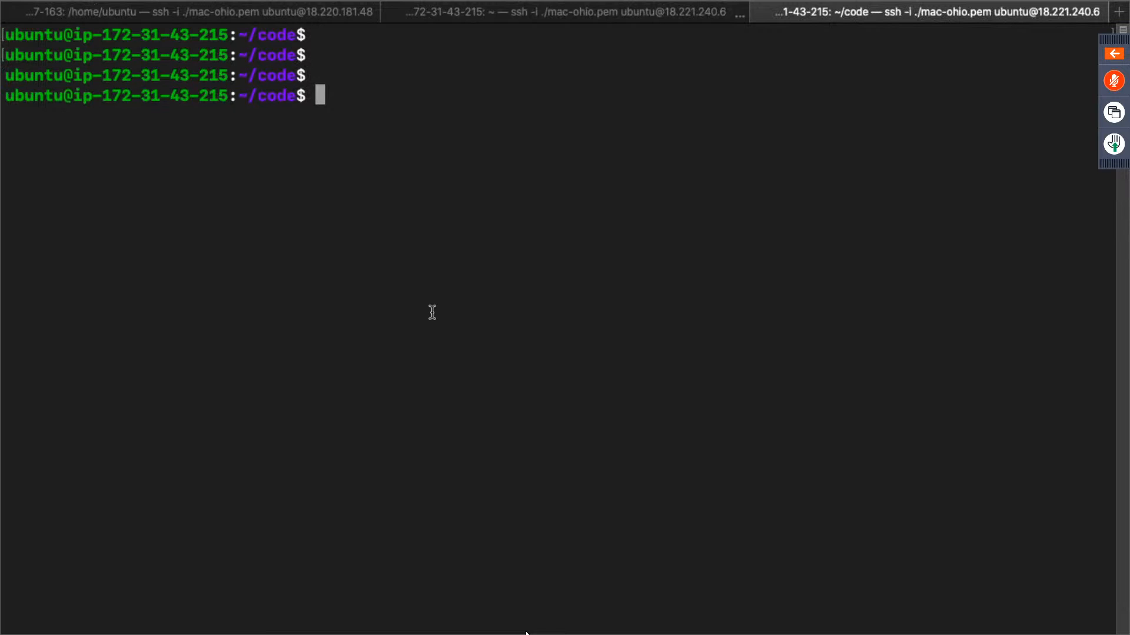
text(sudo nano in)
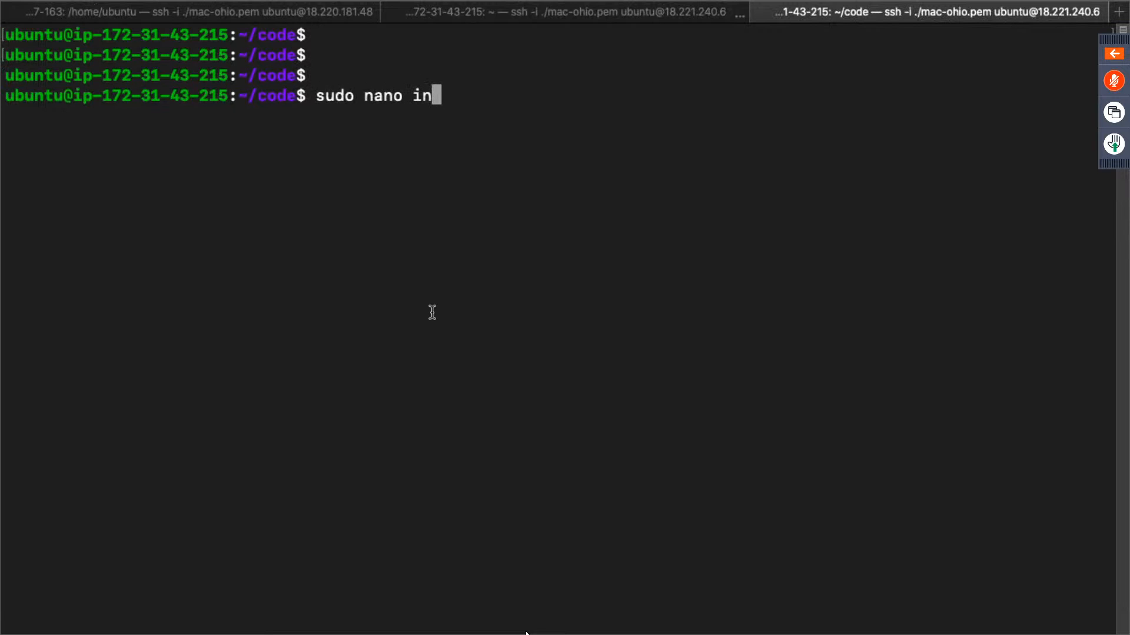
text(dex.html)
key(Return)
- Add the line <h2>This is automatic</h2> below the h1 heading in index.html, save the file and exit nano
key(Down)
key(Down)
key(Down)
key(Right)
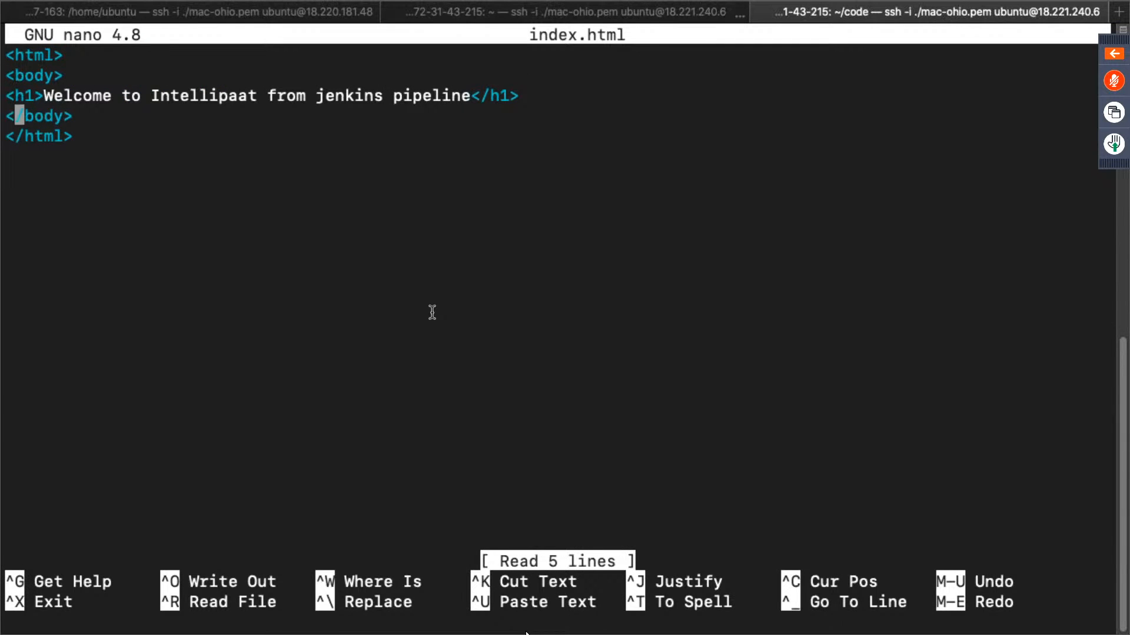
key(Right)
key(Right)
key(Right)
key(Right)
key(Right)
key(Right)
key(Right)
key(Right)
key(Up)
key(Left)
key(Return)
key(Up)
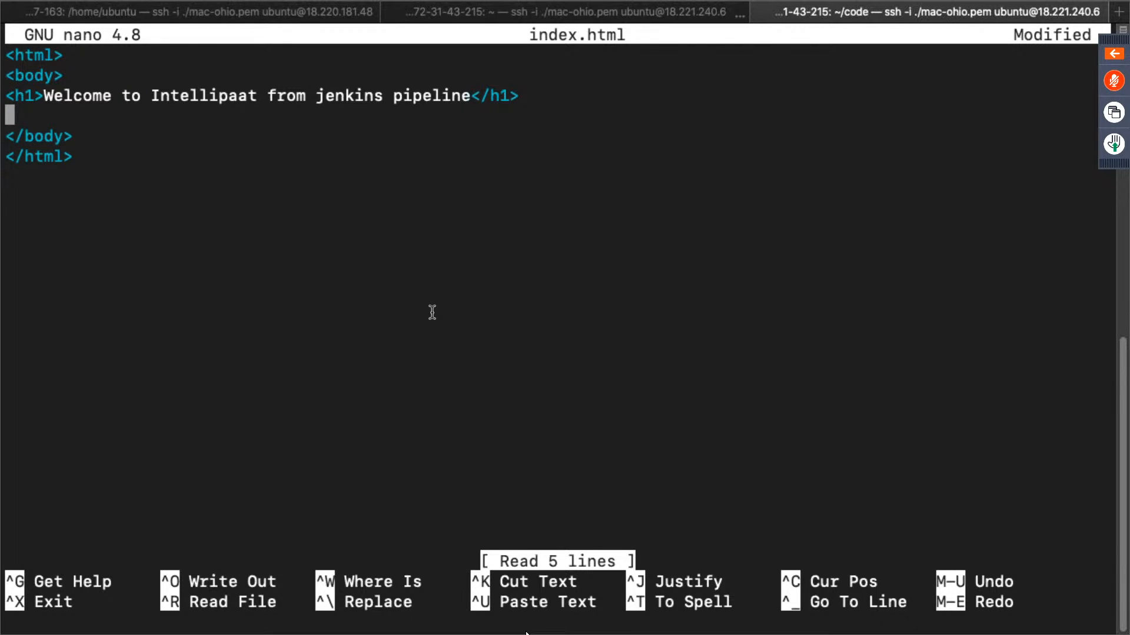
text(<h2>)
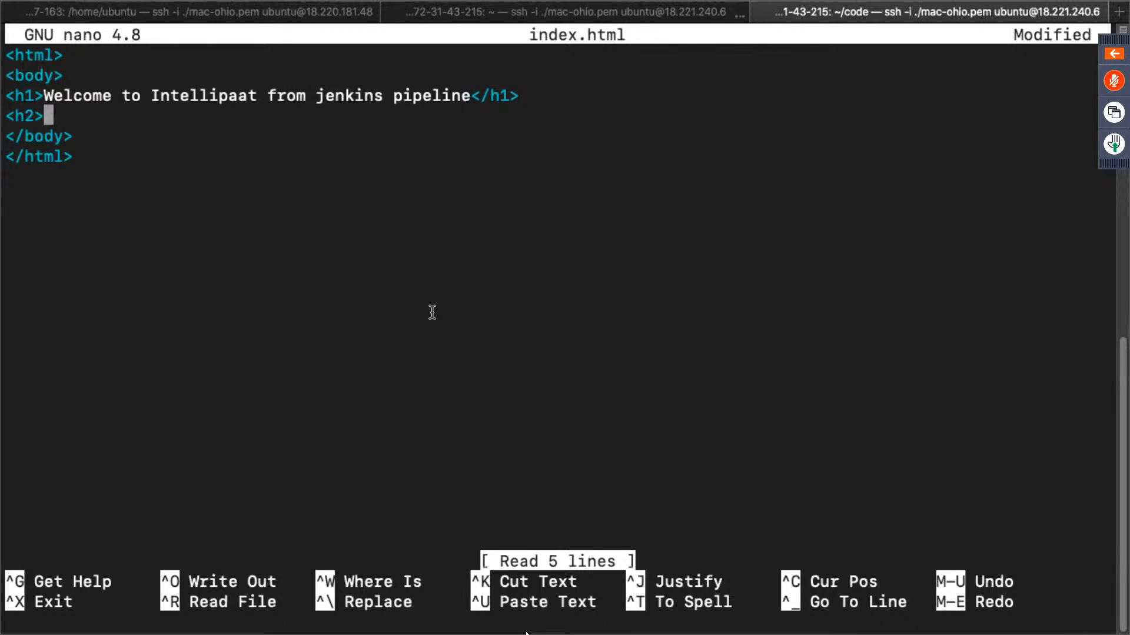
text(This is auto)
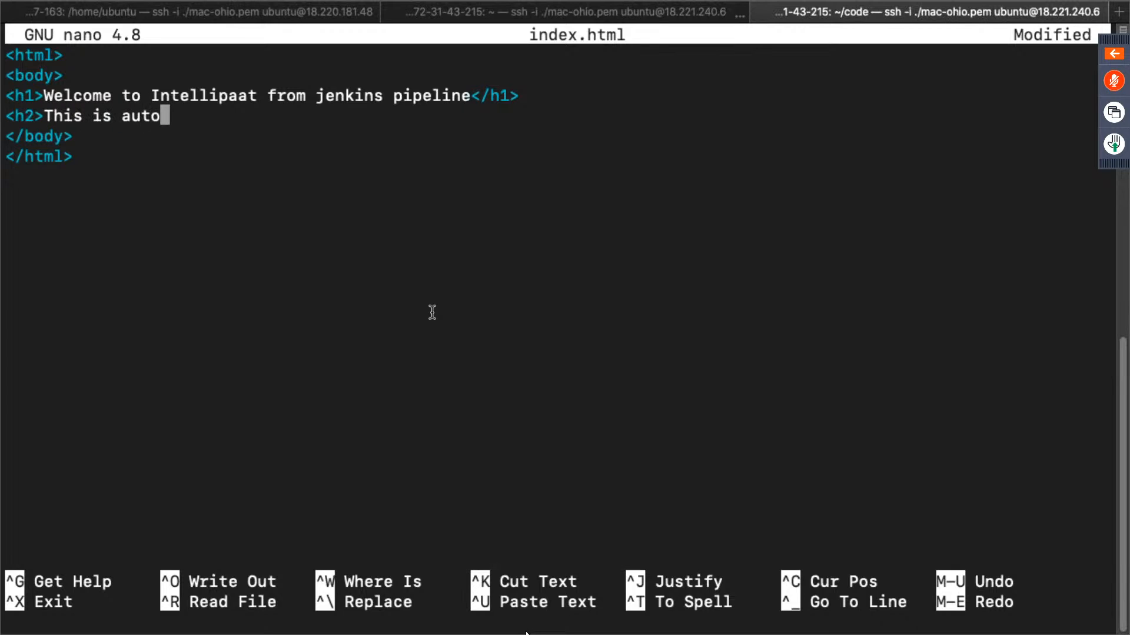
text(matic)
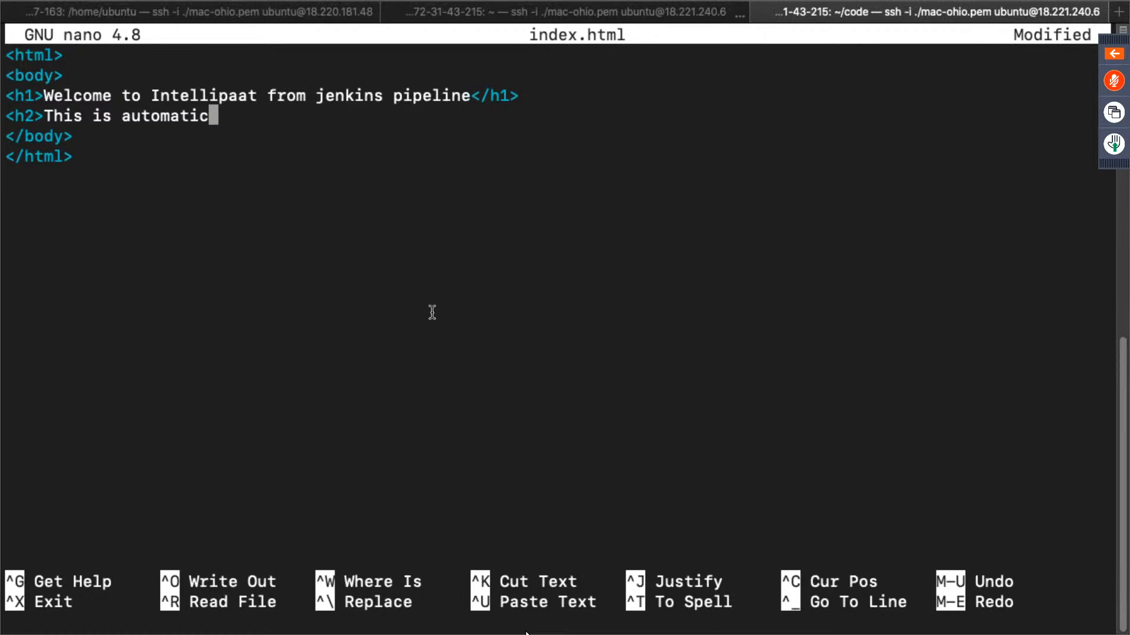
text(</h2>)
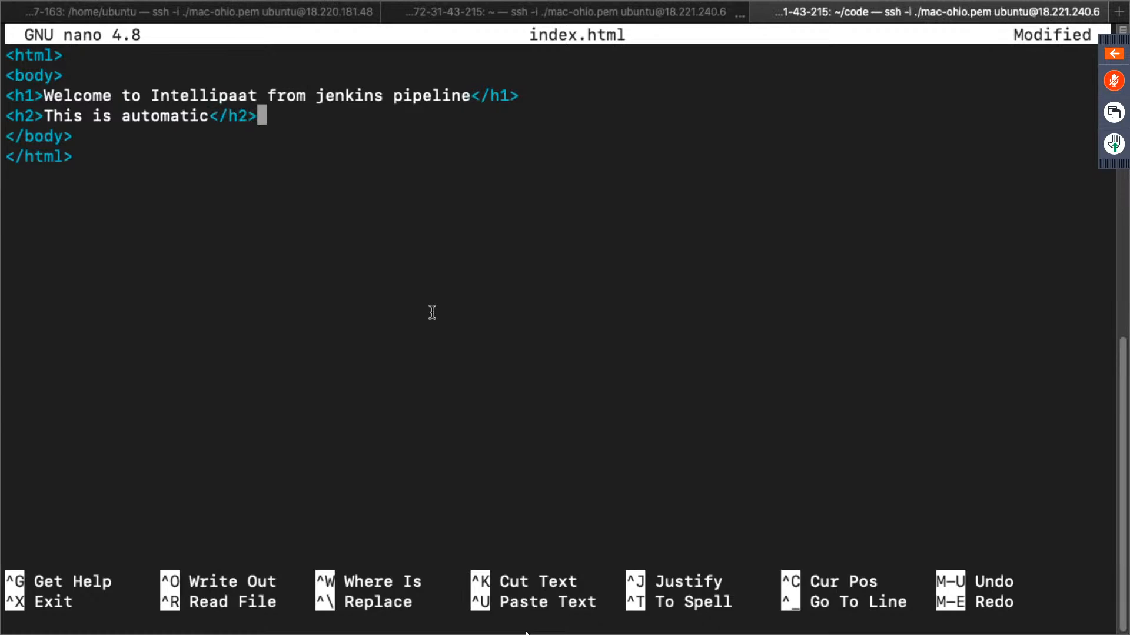
key(ctrl+x)
key(y)
key(Return)
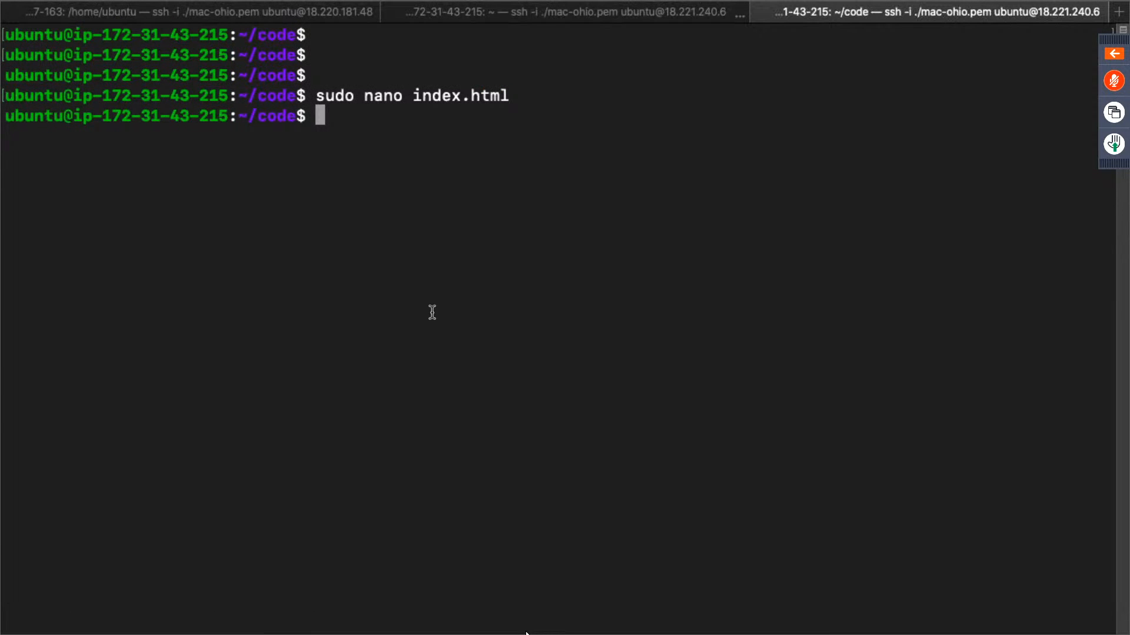
- Stage all changes and commit them with the message "third commit"
text(git add .)
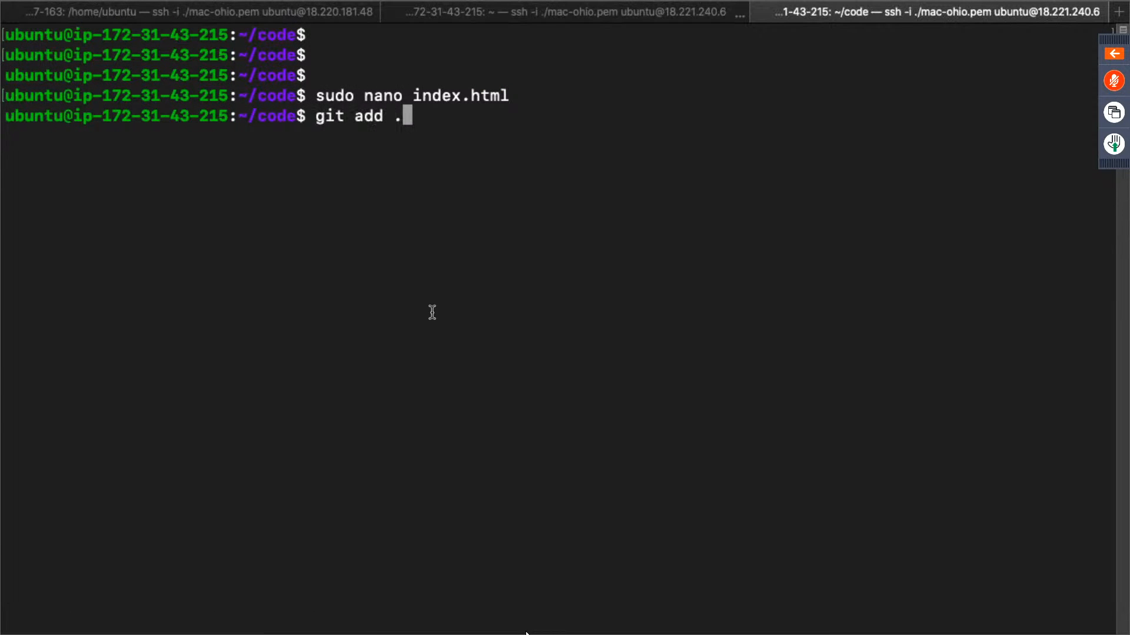
key(Return)
text(git com)
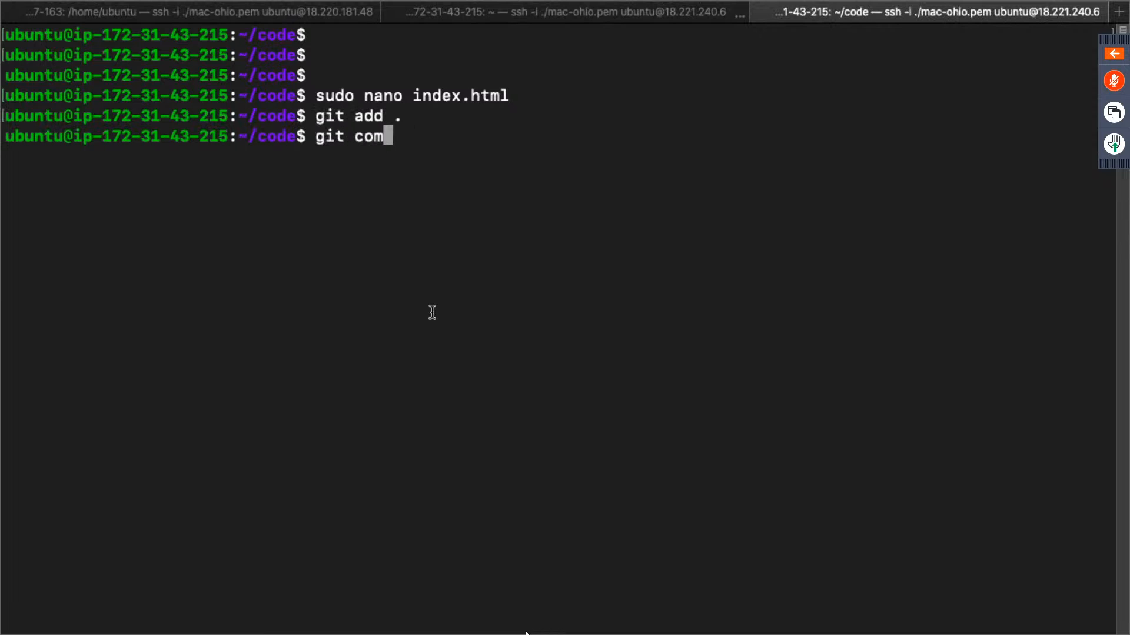
text(mit -m "third commi)
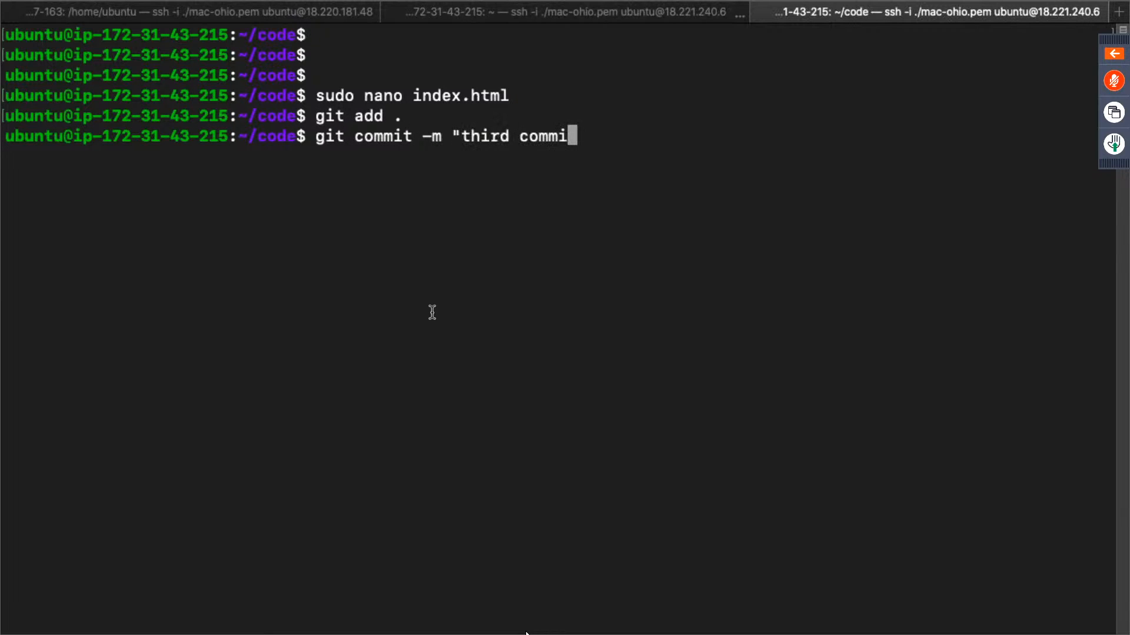
text(t")
key(Return)
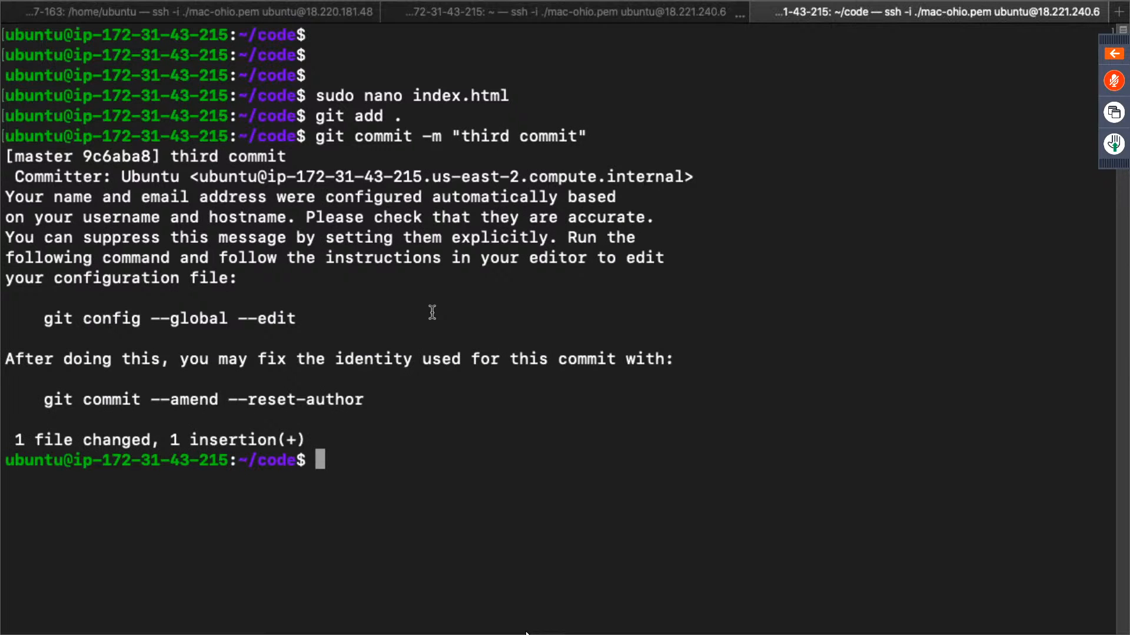
- Enter git push origin master, recheck the site in the browser, and run the push with the GitHub username and account password
text(git push origin master)
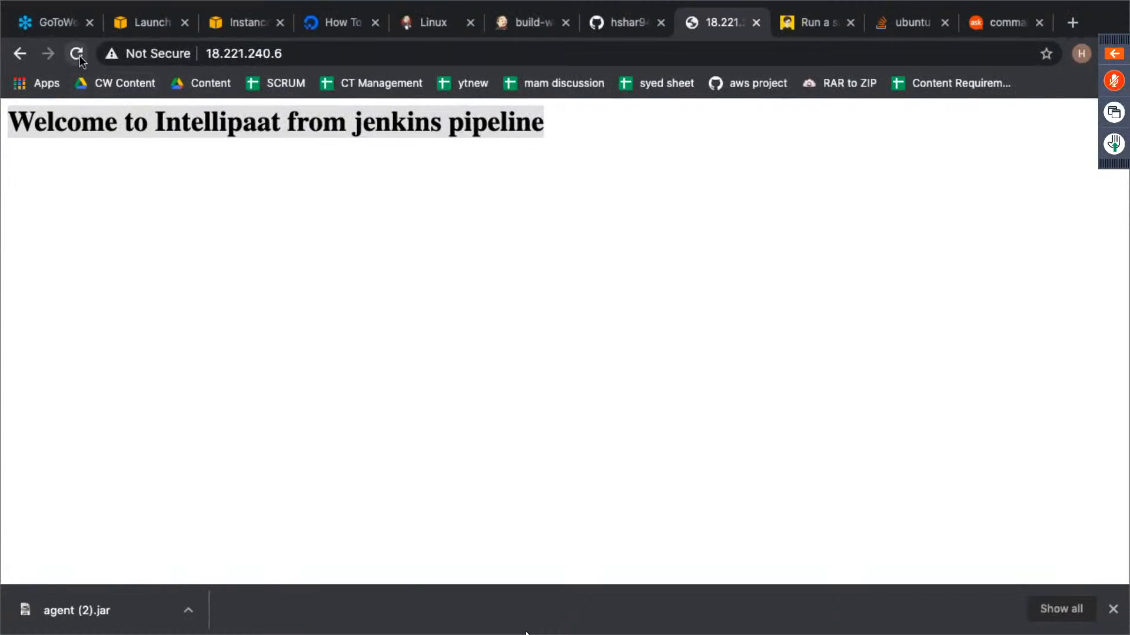
click(77, 54)
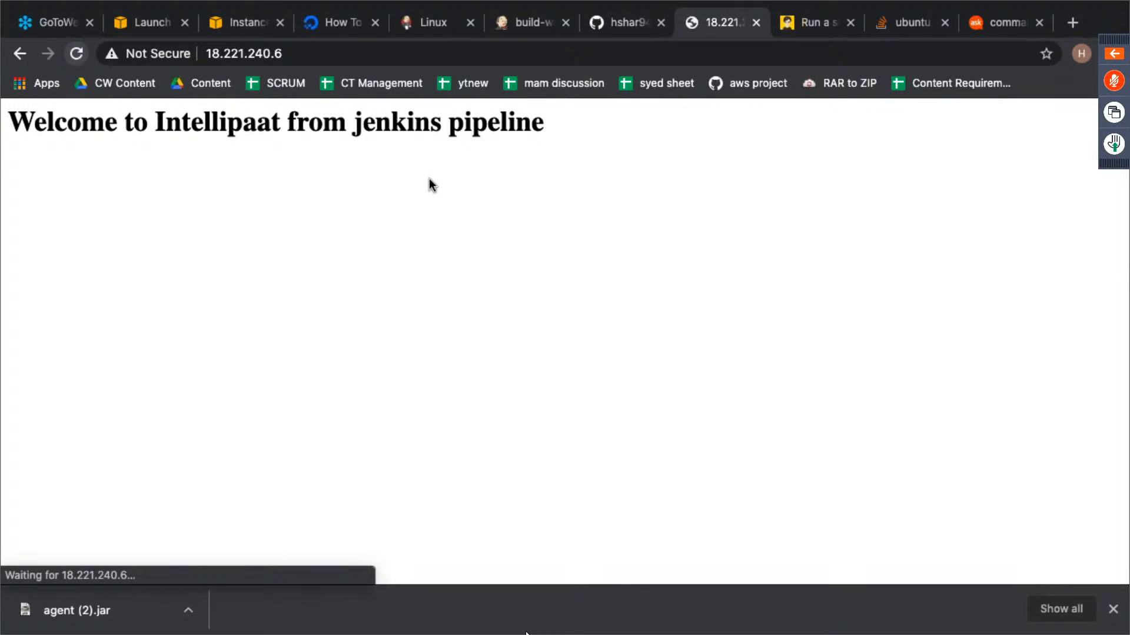
key(ctrl+Left)
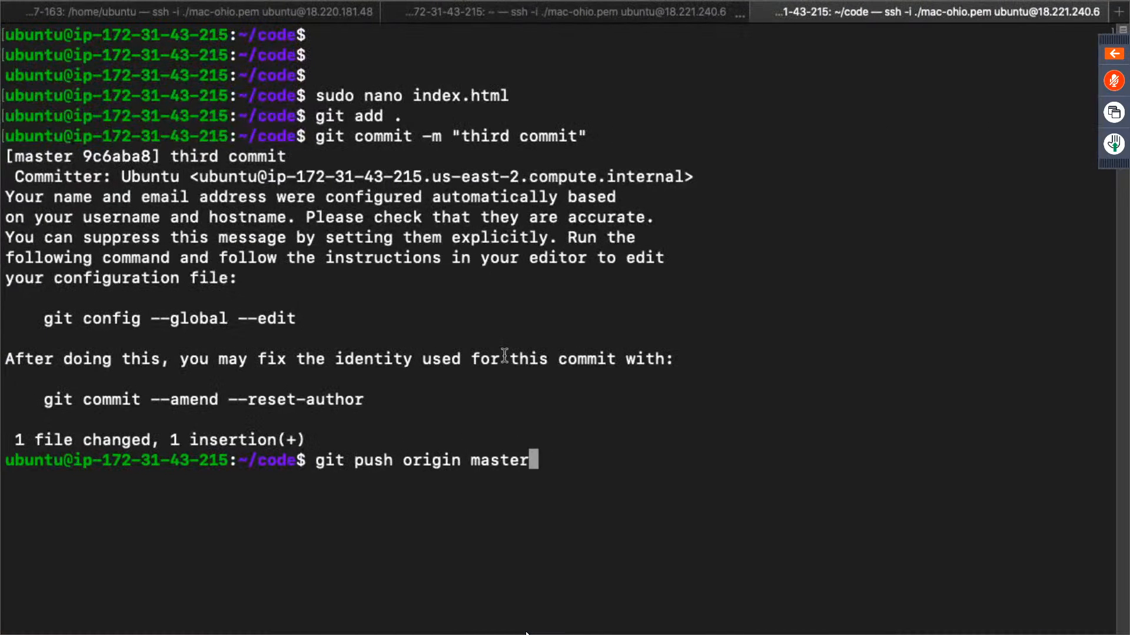
key(Return)
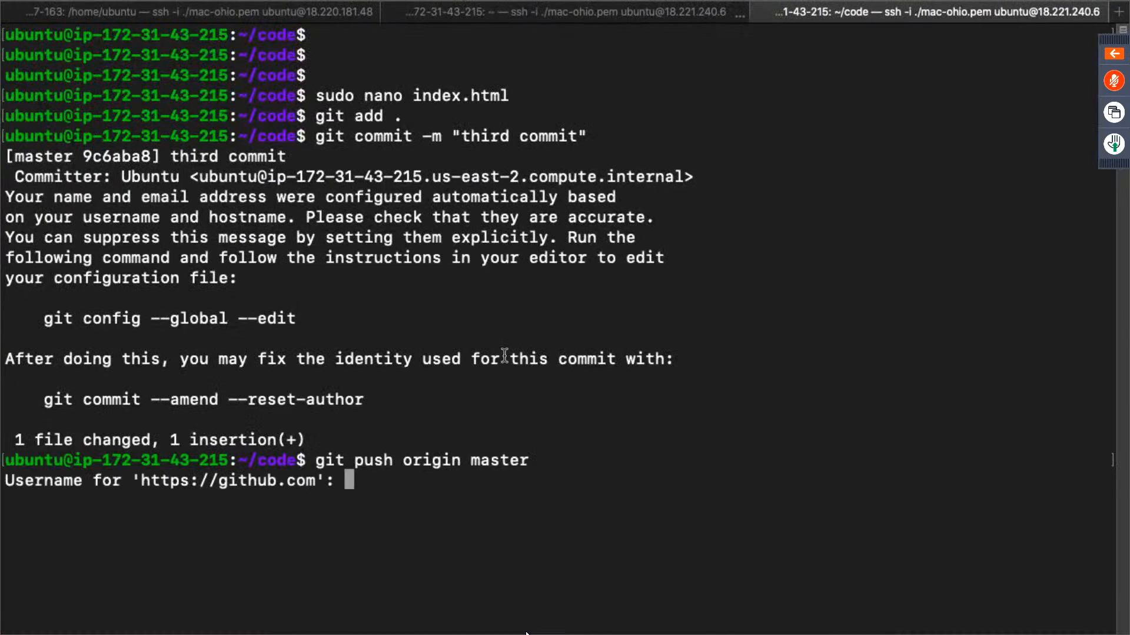
text(hshar9)
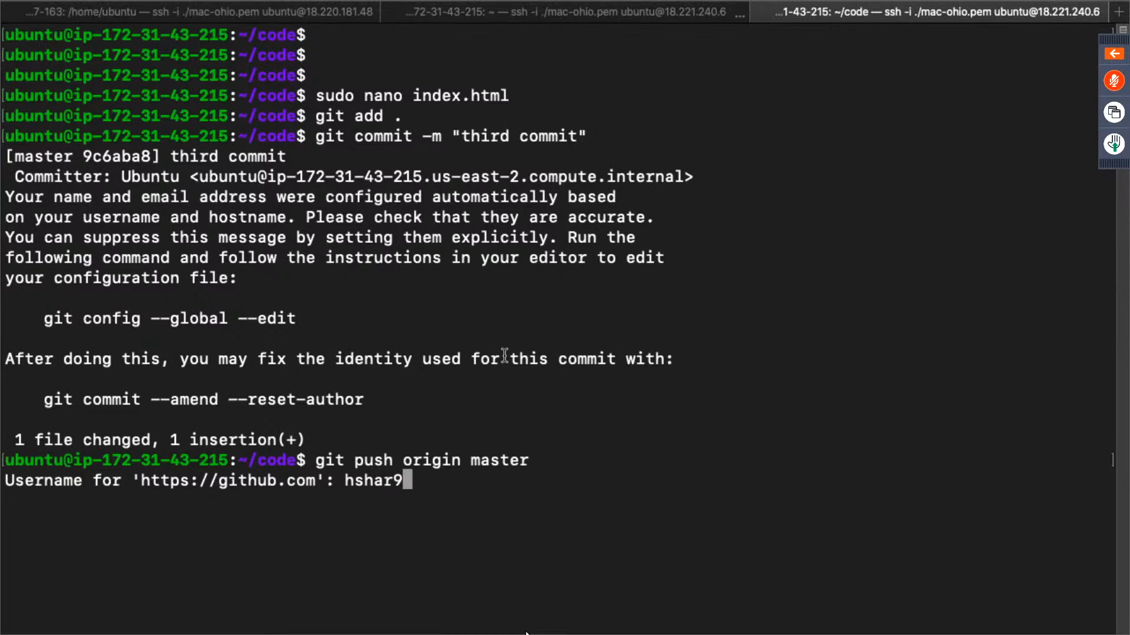
text(4)
key(Return)
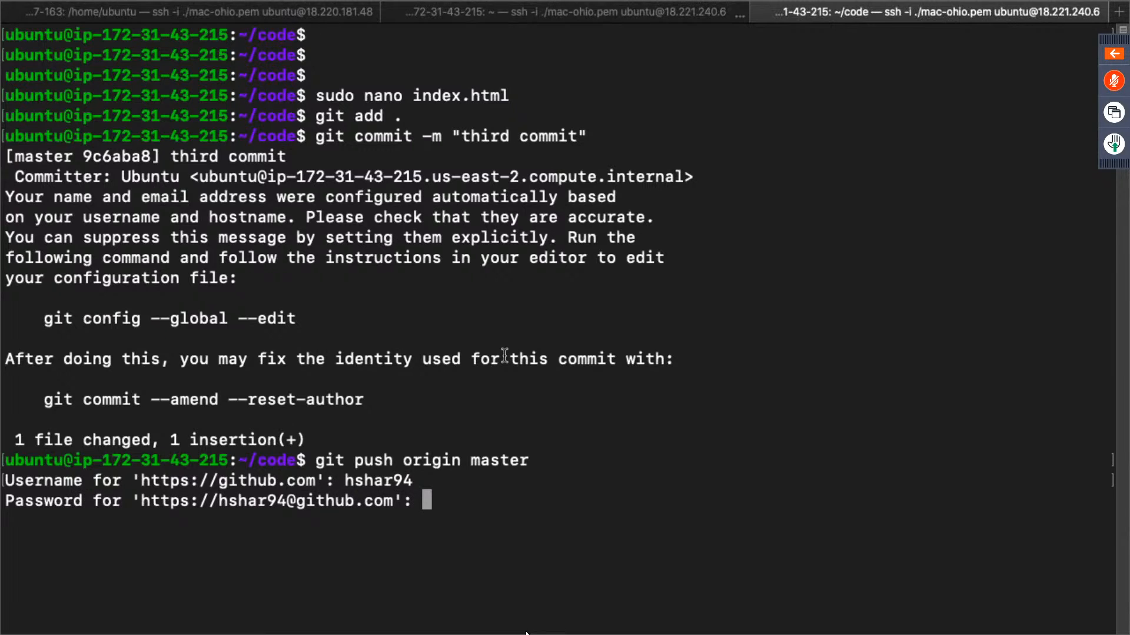
key(Return)
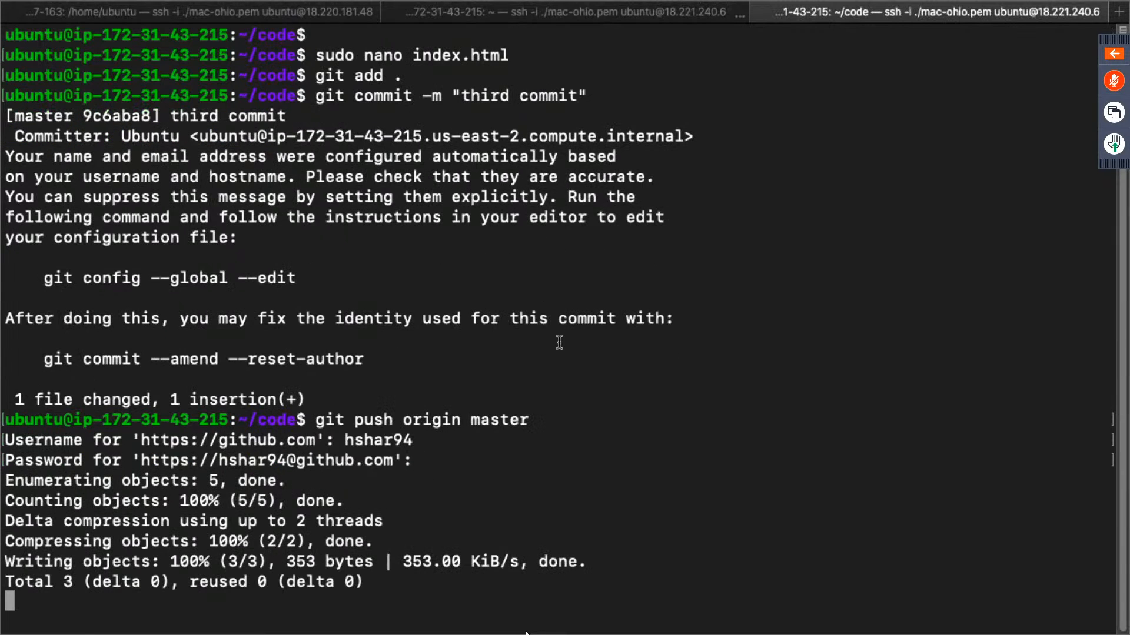
- Switch to the browser and reload the site at 18.221.240.6 repeatedly to examine whether the pushed h2 line has been deployed
key(ctrl+Right)
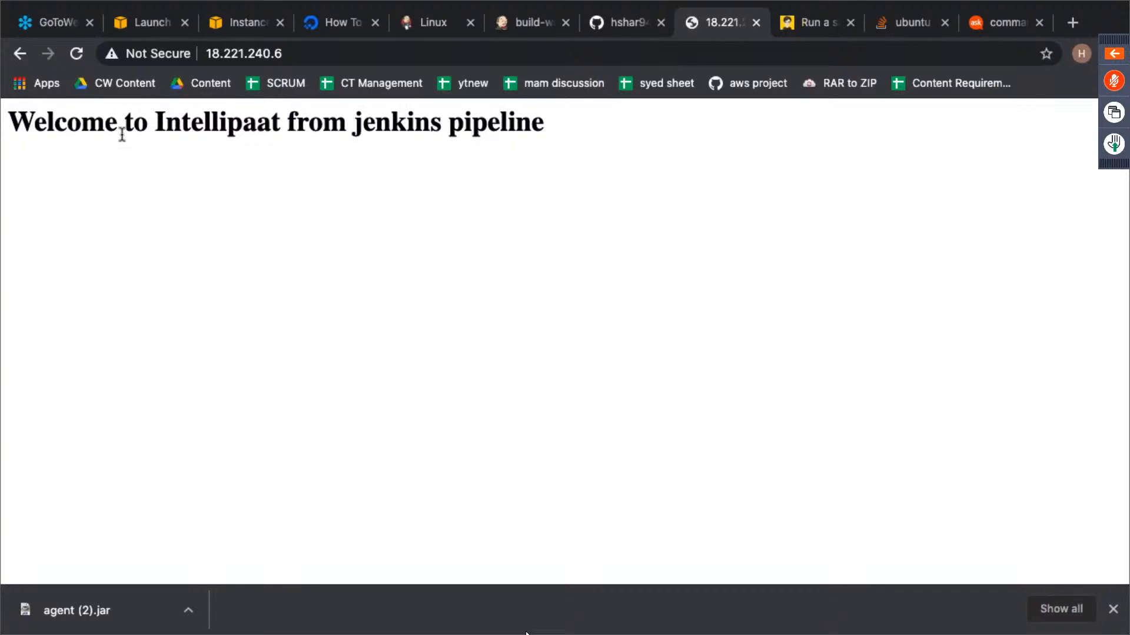
click(76, 53)
click(76, 54)
click(75, 58)
click(75, 58)
click(76, 57)
click(75, 57)
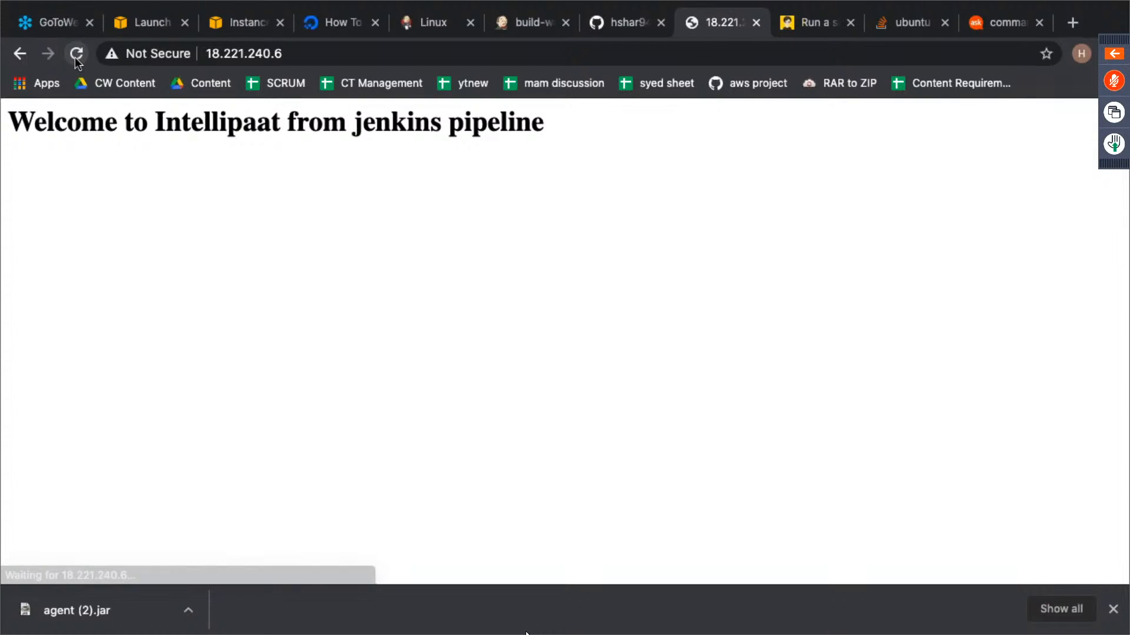
click(75, 58)
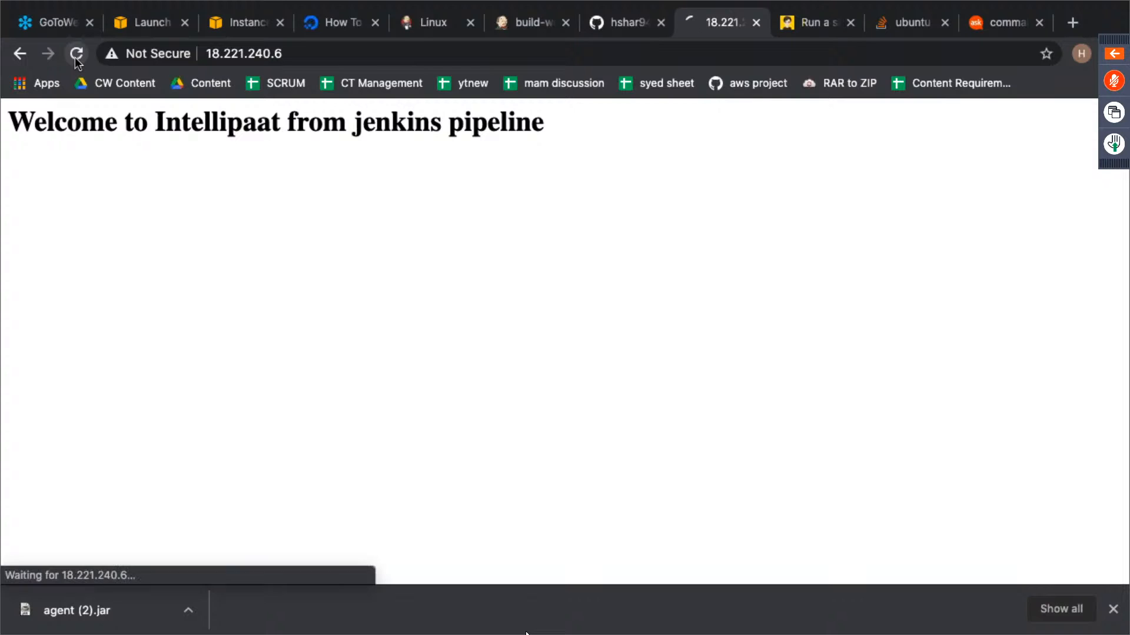
click(75, 57)
click(75, 58)
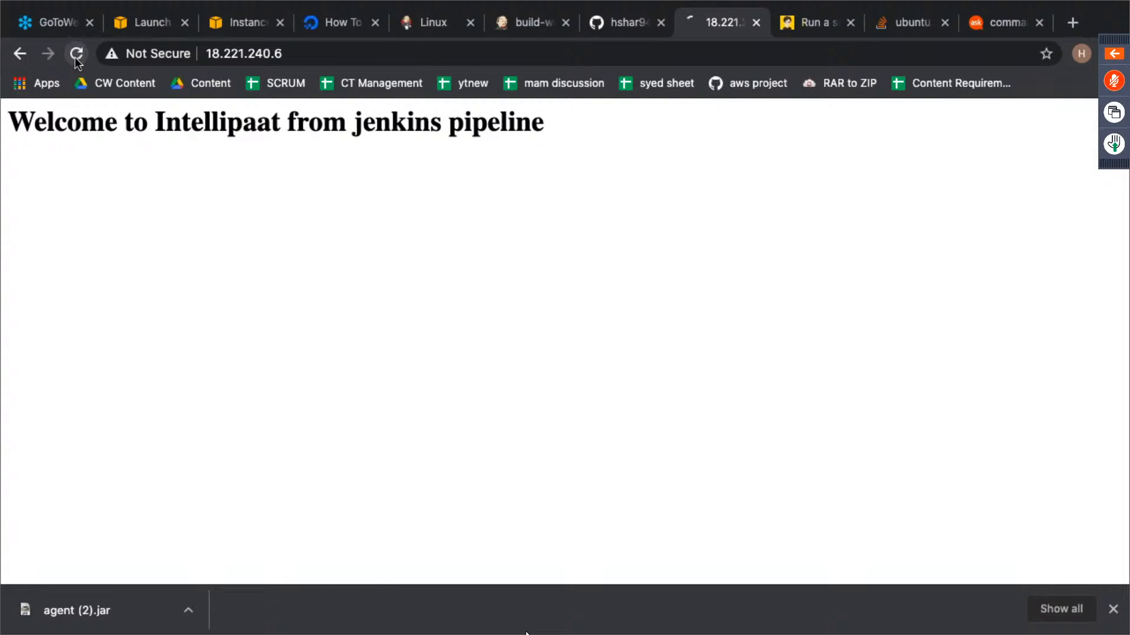
click(75, 58)
click(76, 58)
click(75, 58)
click(76, 58)
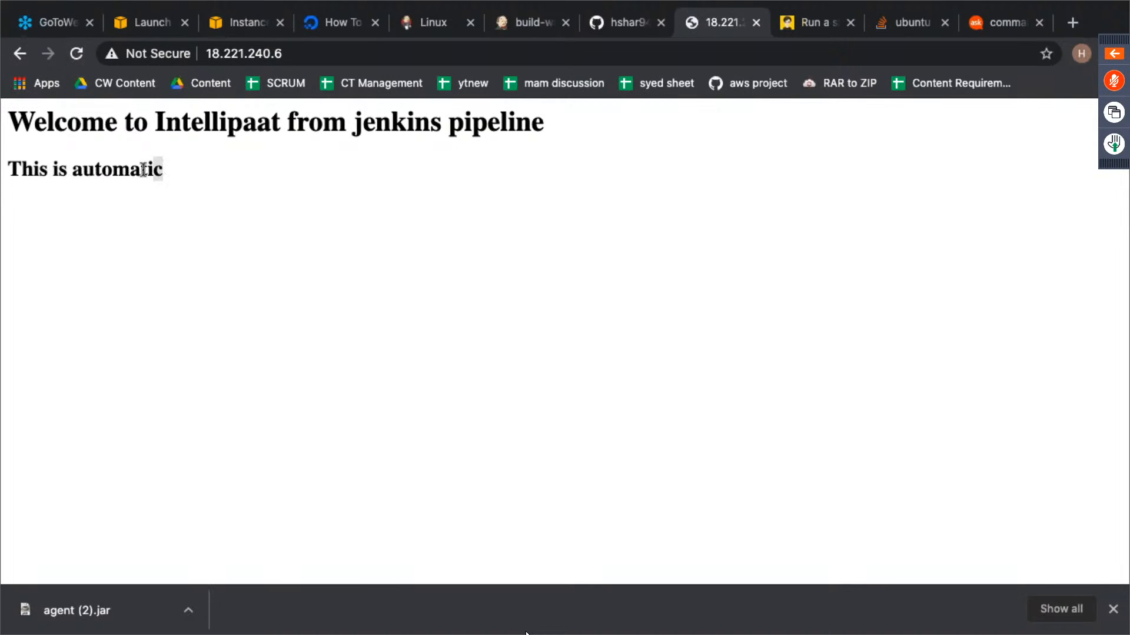
drag(144, 169, 12, 172)
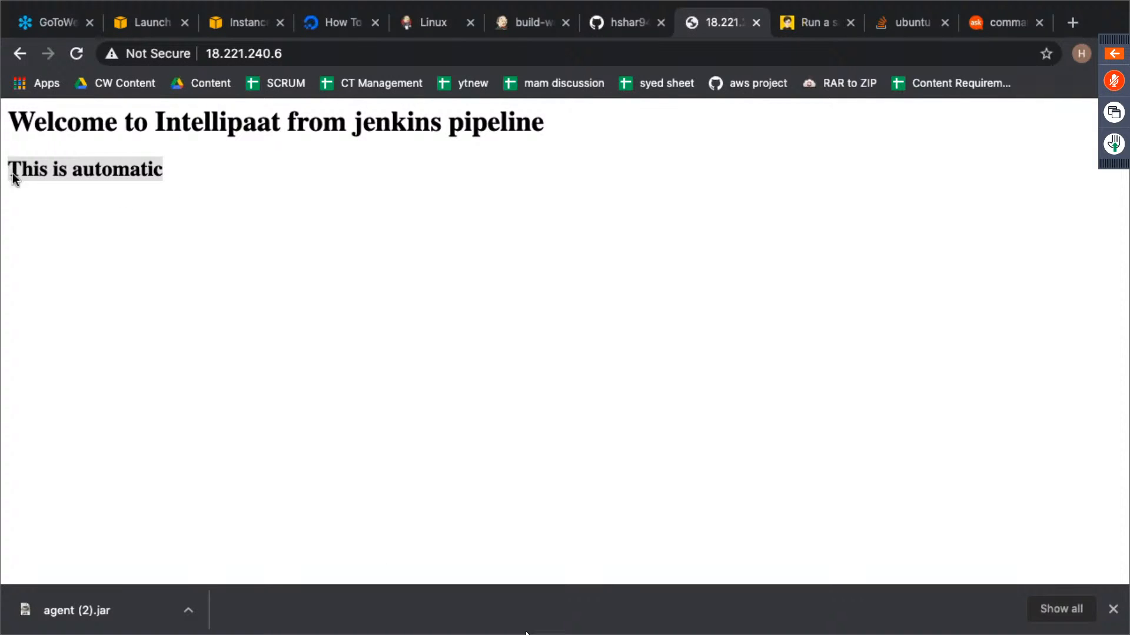
click(121, 206)
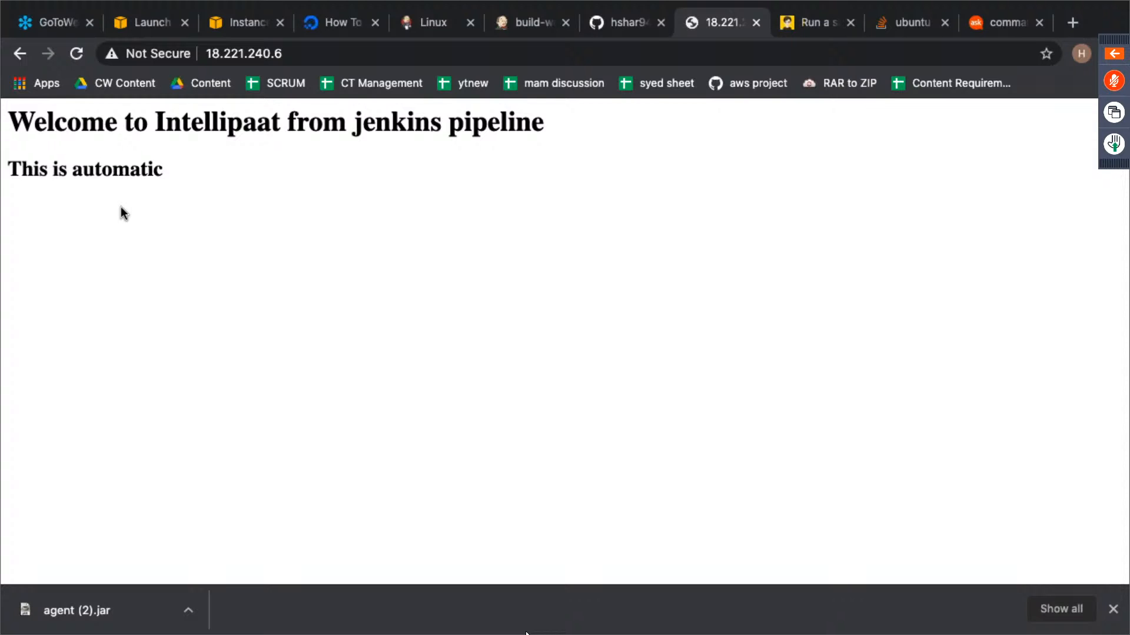
key(ctrl+Left)
key(ctrl+Left)
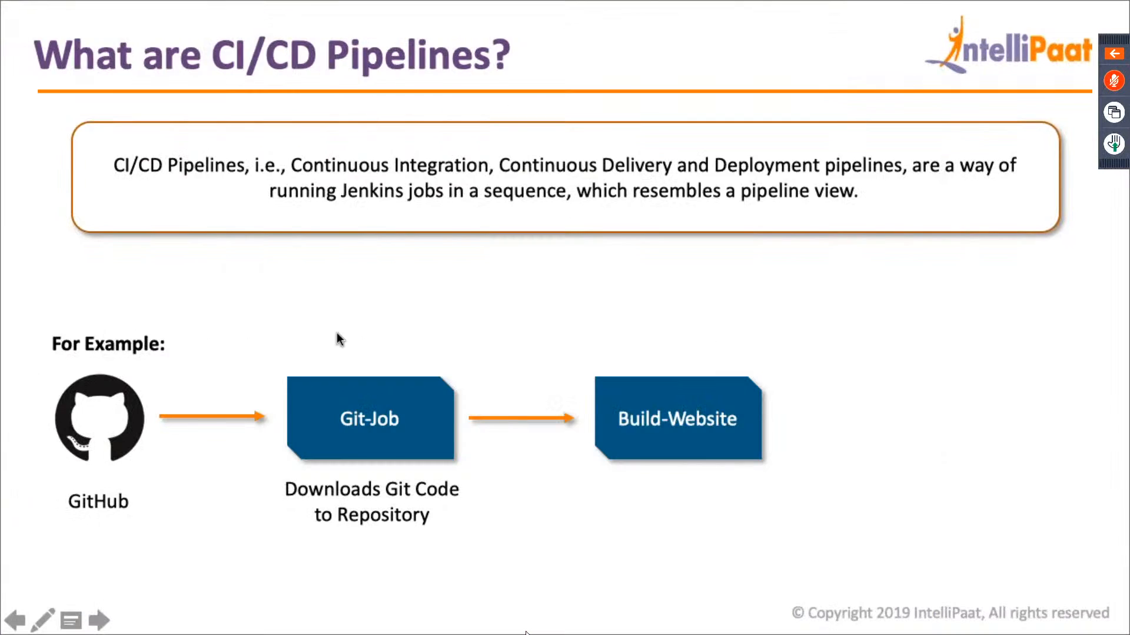
key(Right)
key(Right)
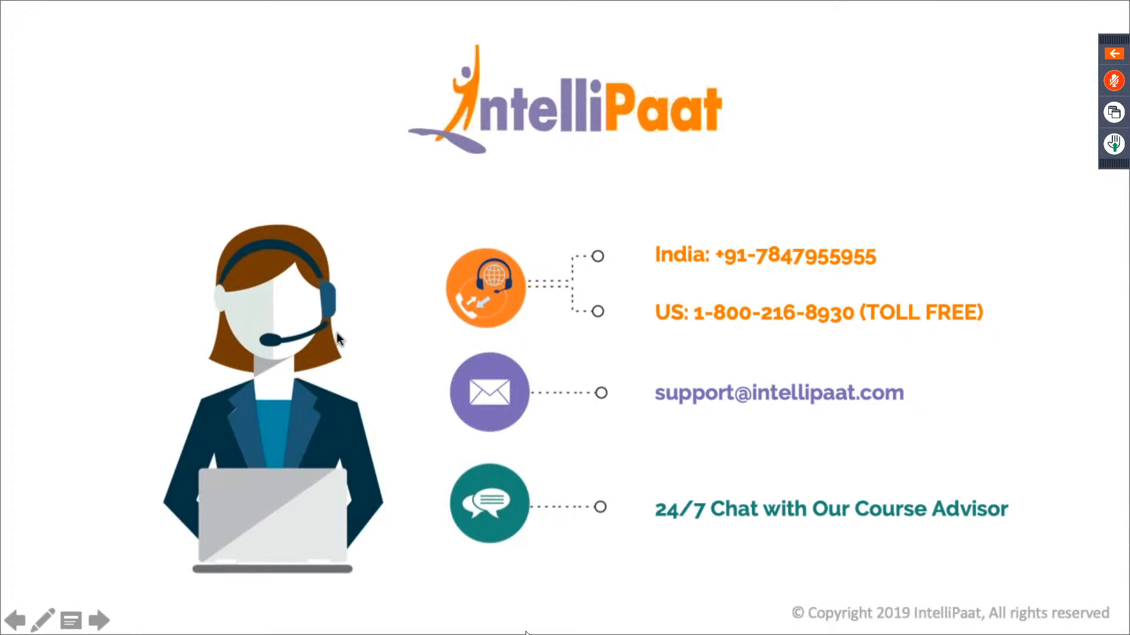